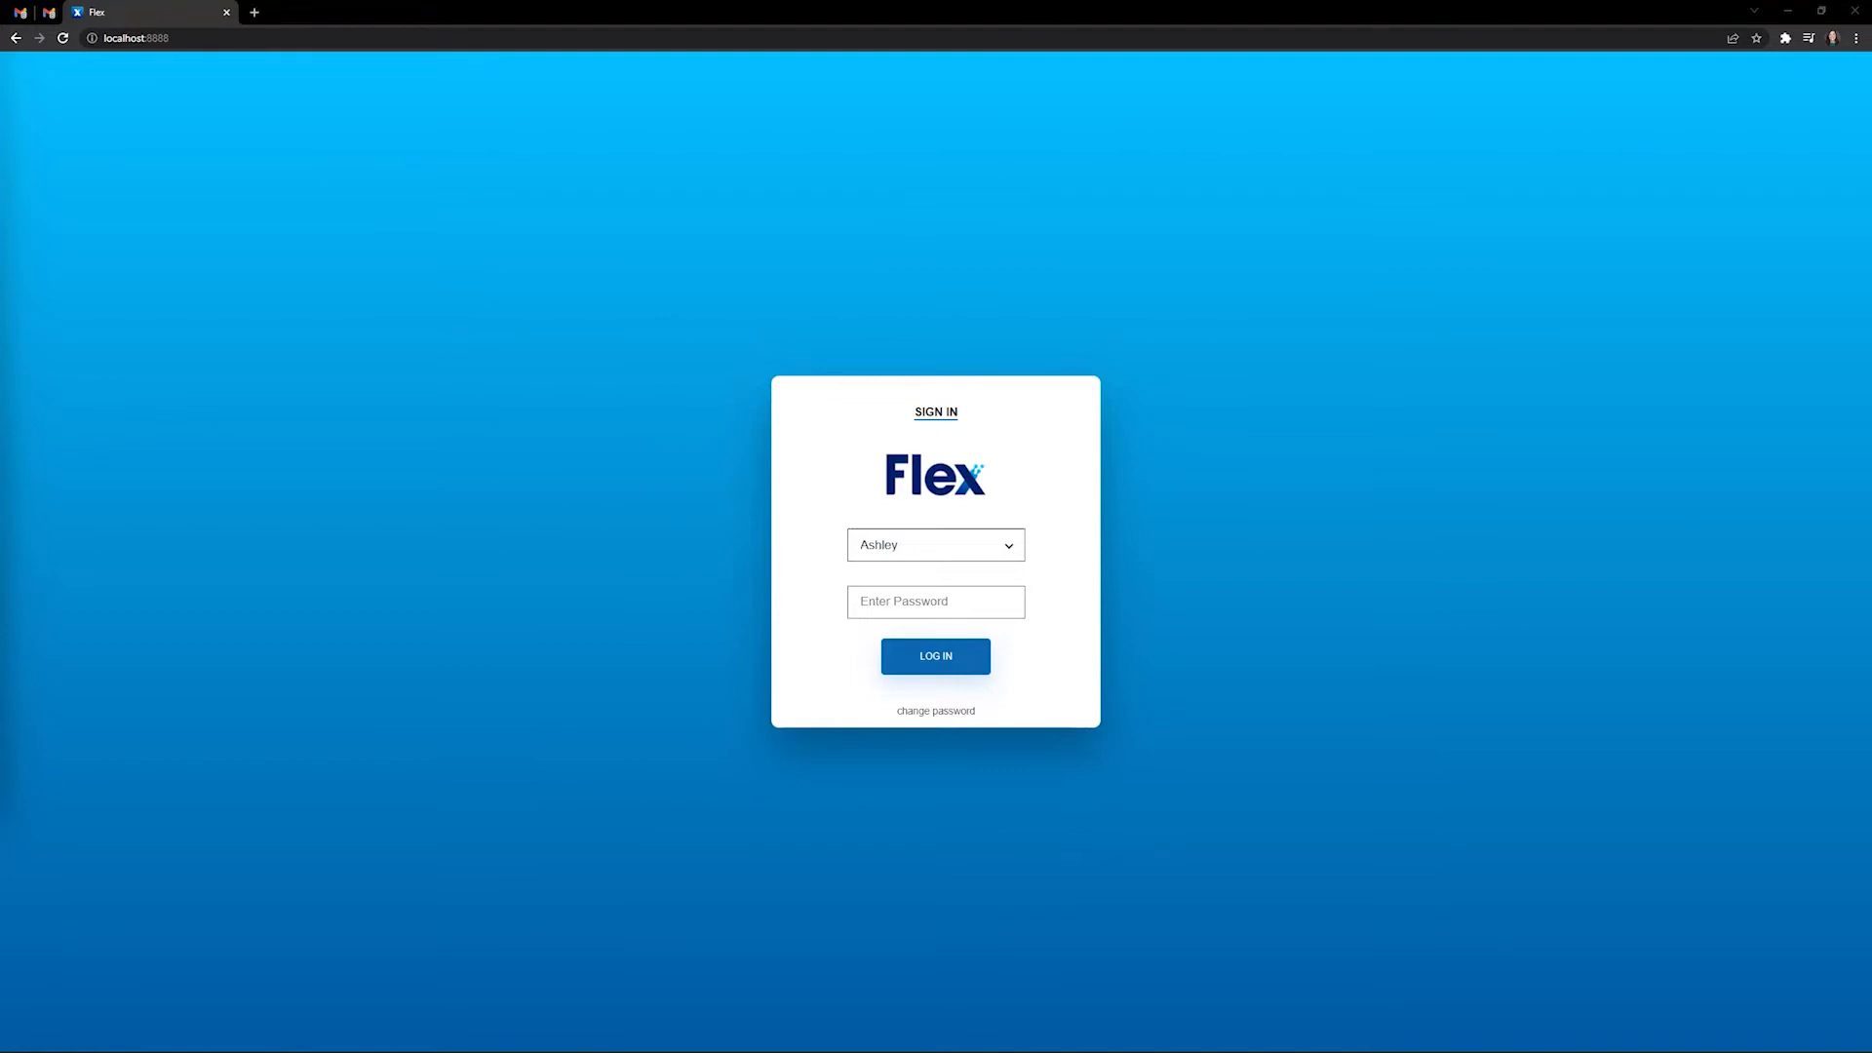
- Enter the account password and sign in to reach Flex's March 11 2022 schedule
type("******")
key("Return")
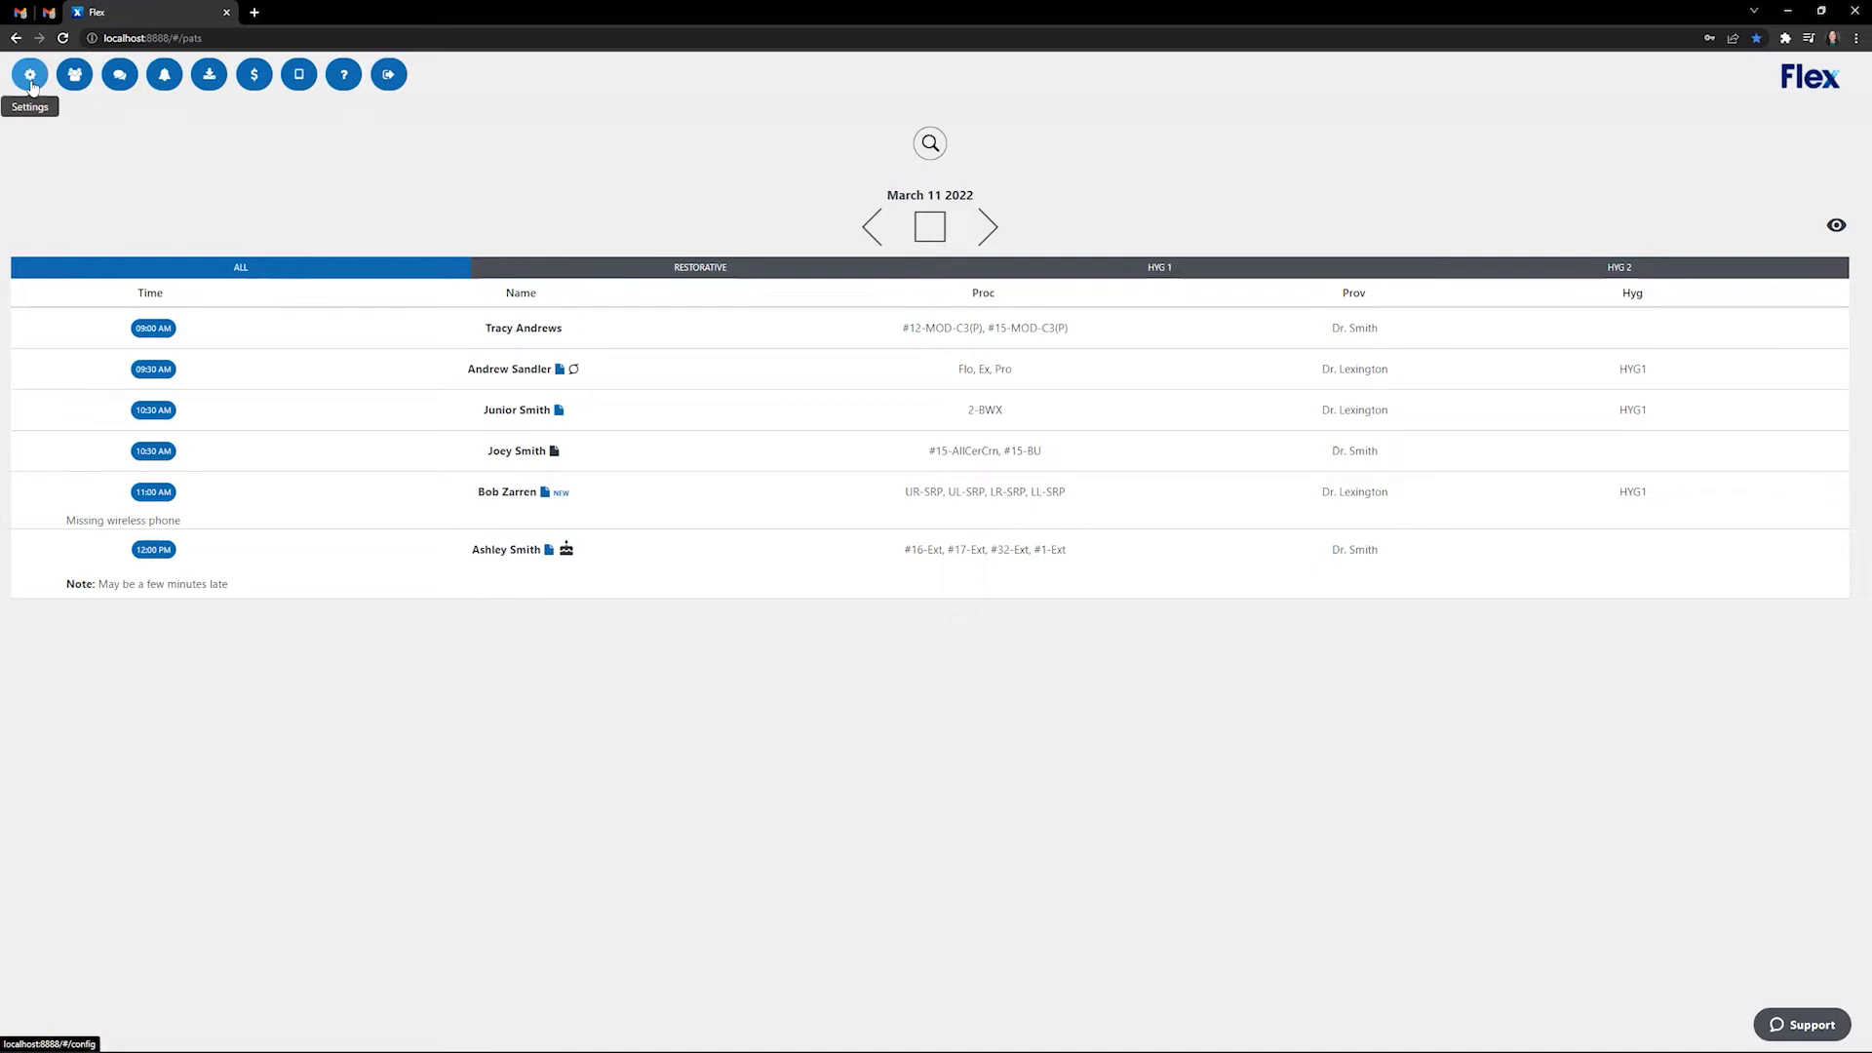
- Turn on the (*BETA*) Enable Advanced Forms toggle in Settings and confirm with YES
left_click(30, 85)
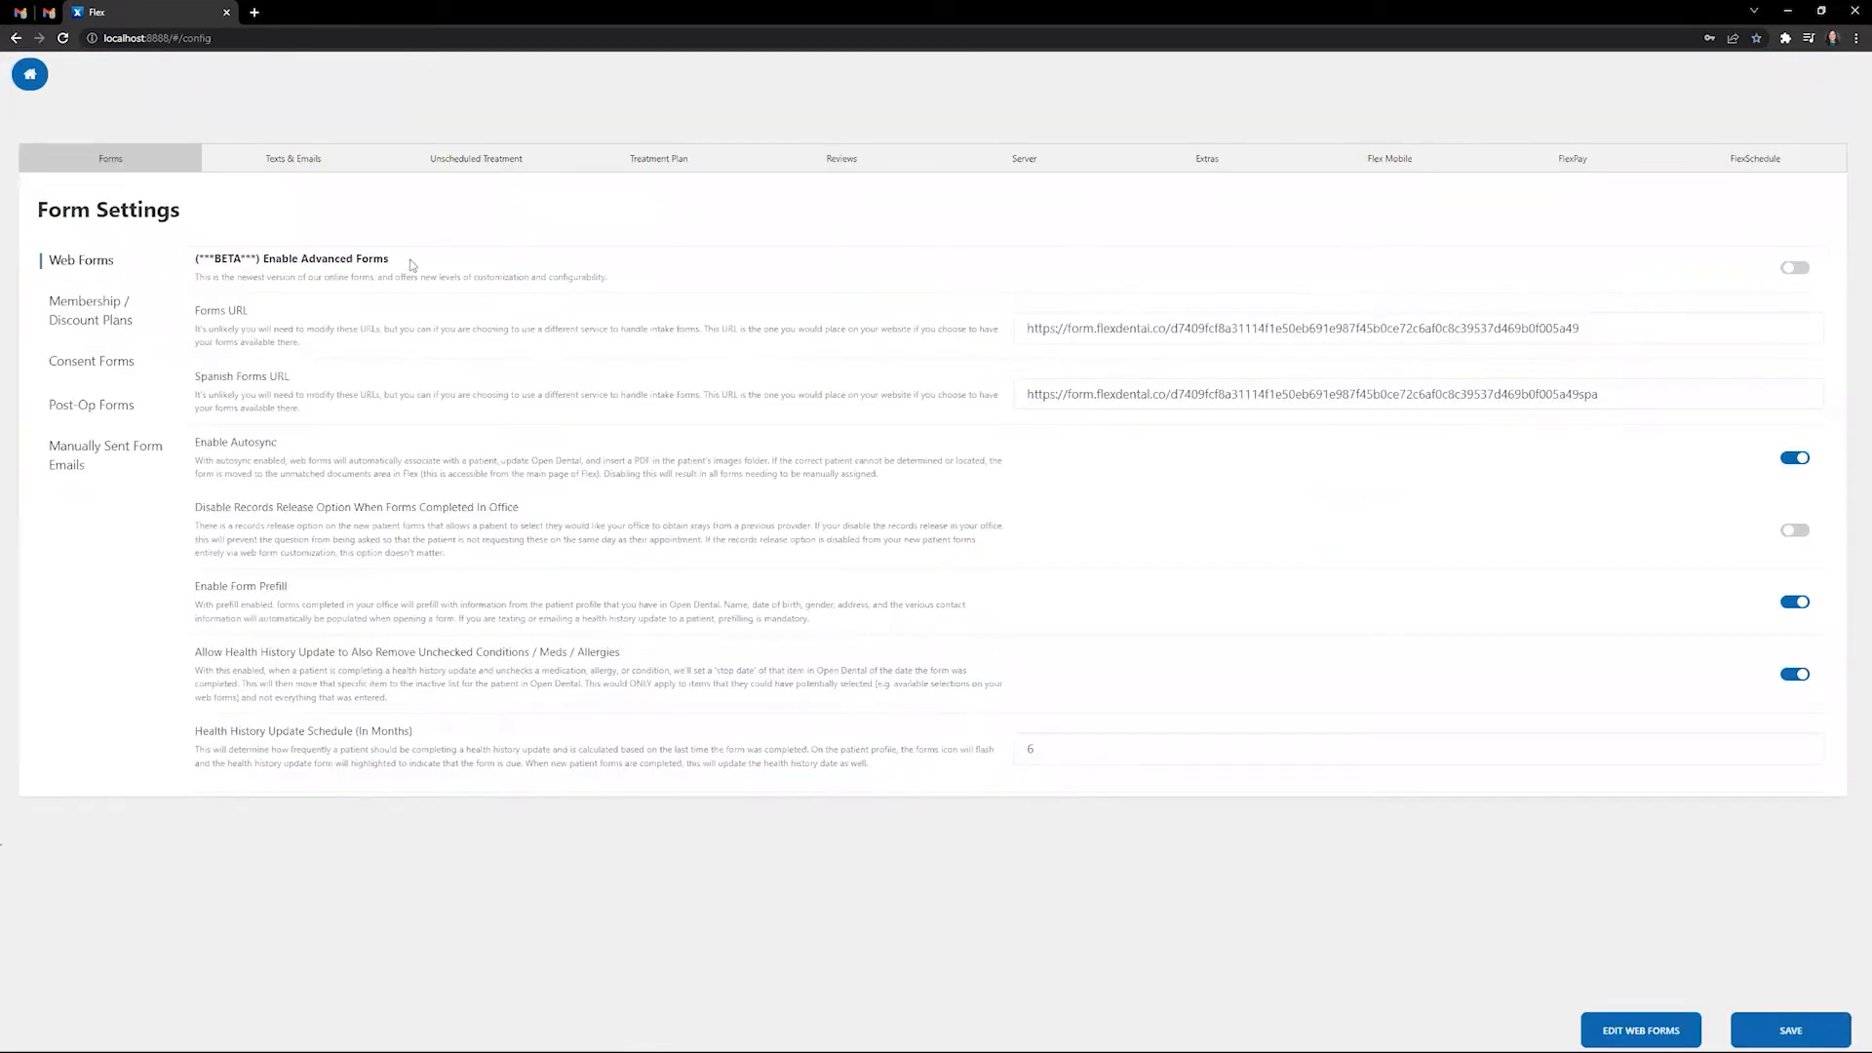
left_click_drag(410, 259, 185, 259)
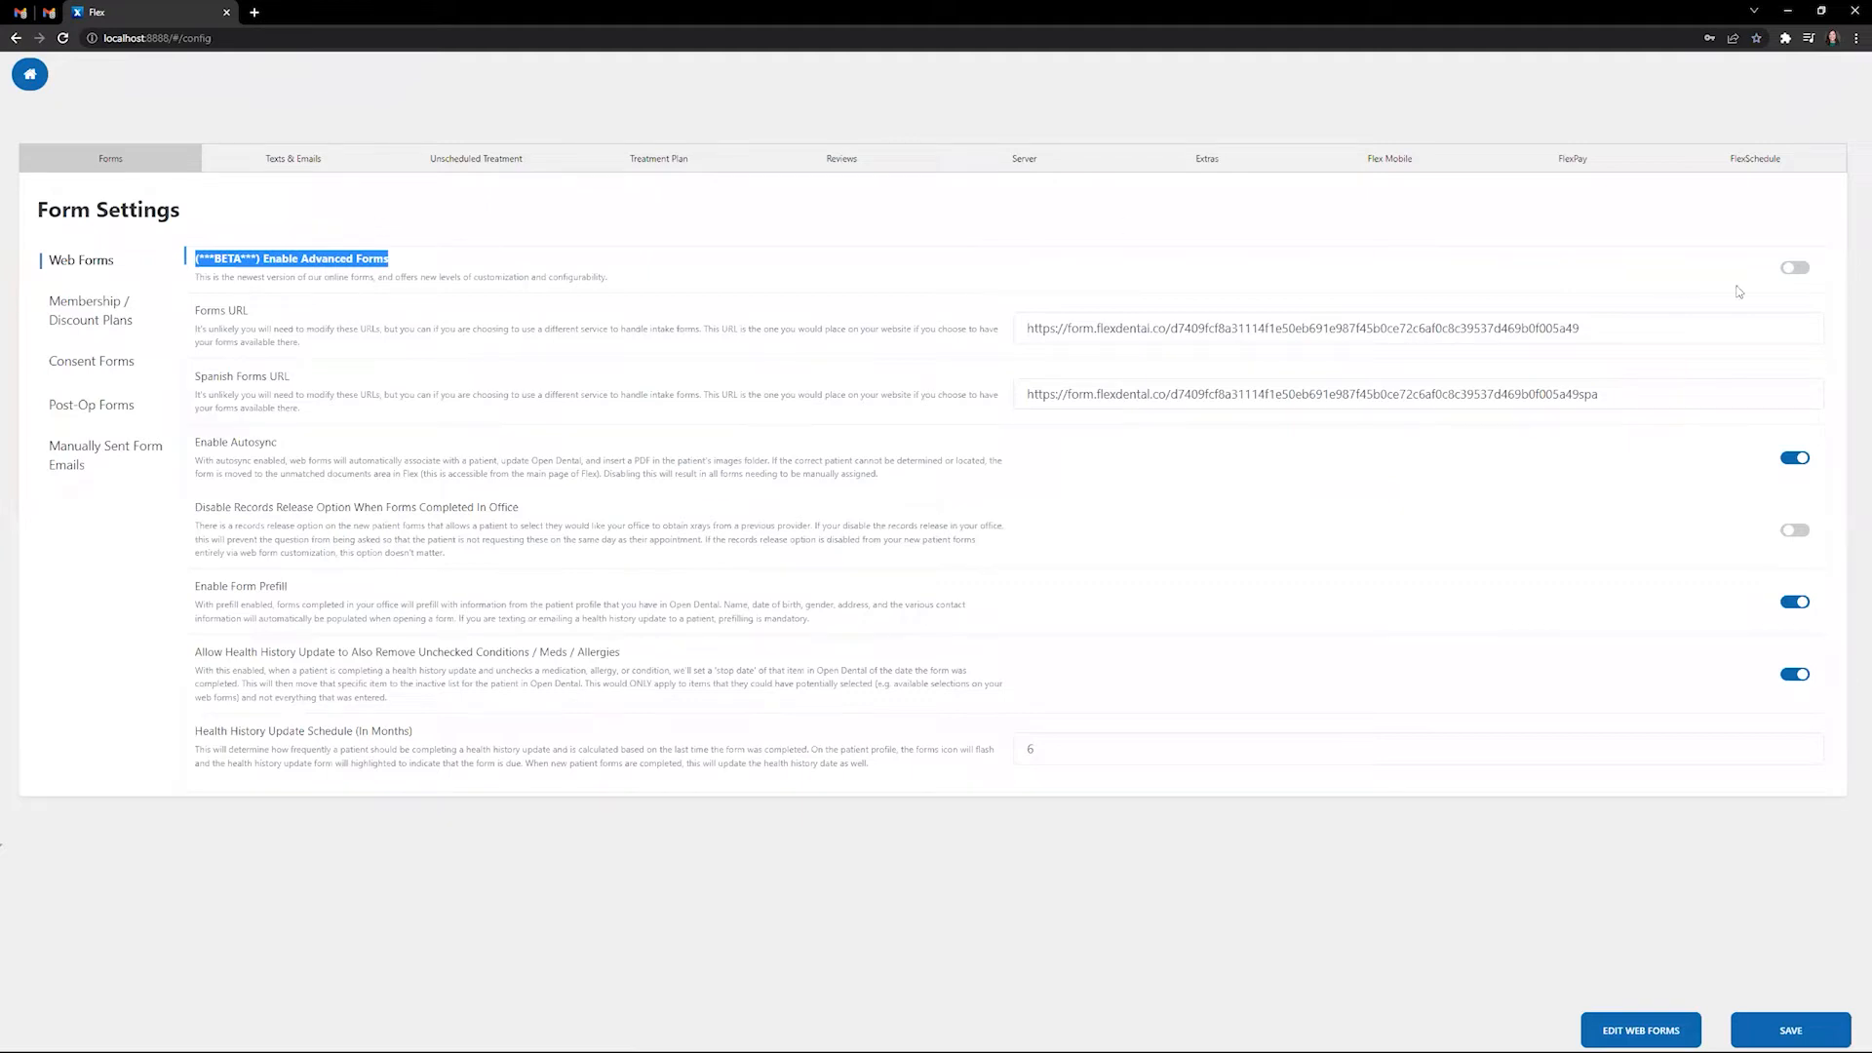
left_click(1802, 270)
left_click(1803, 270)
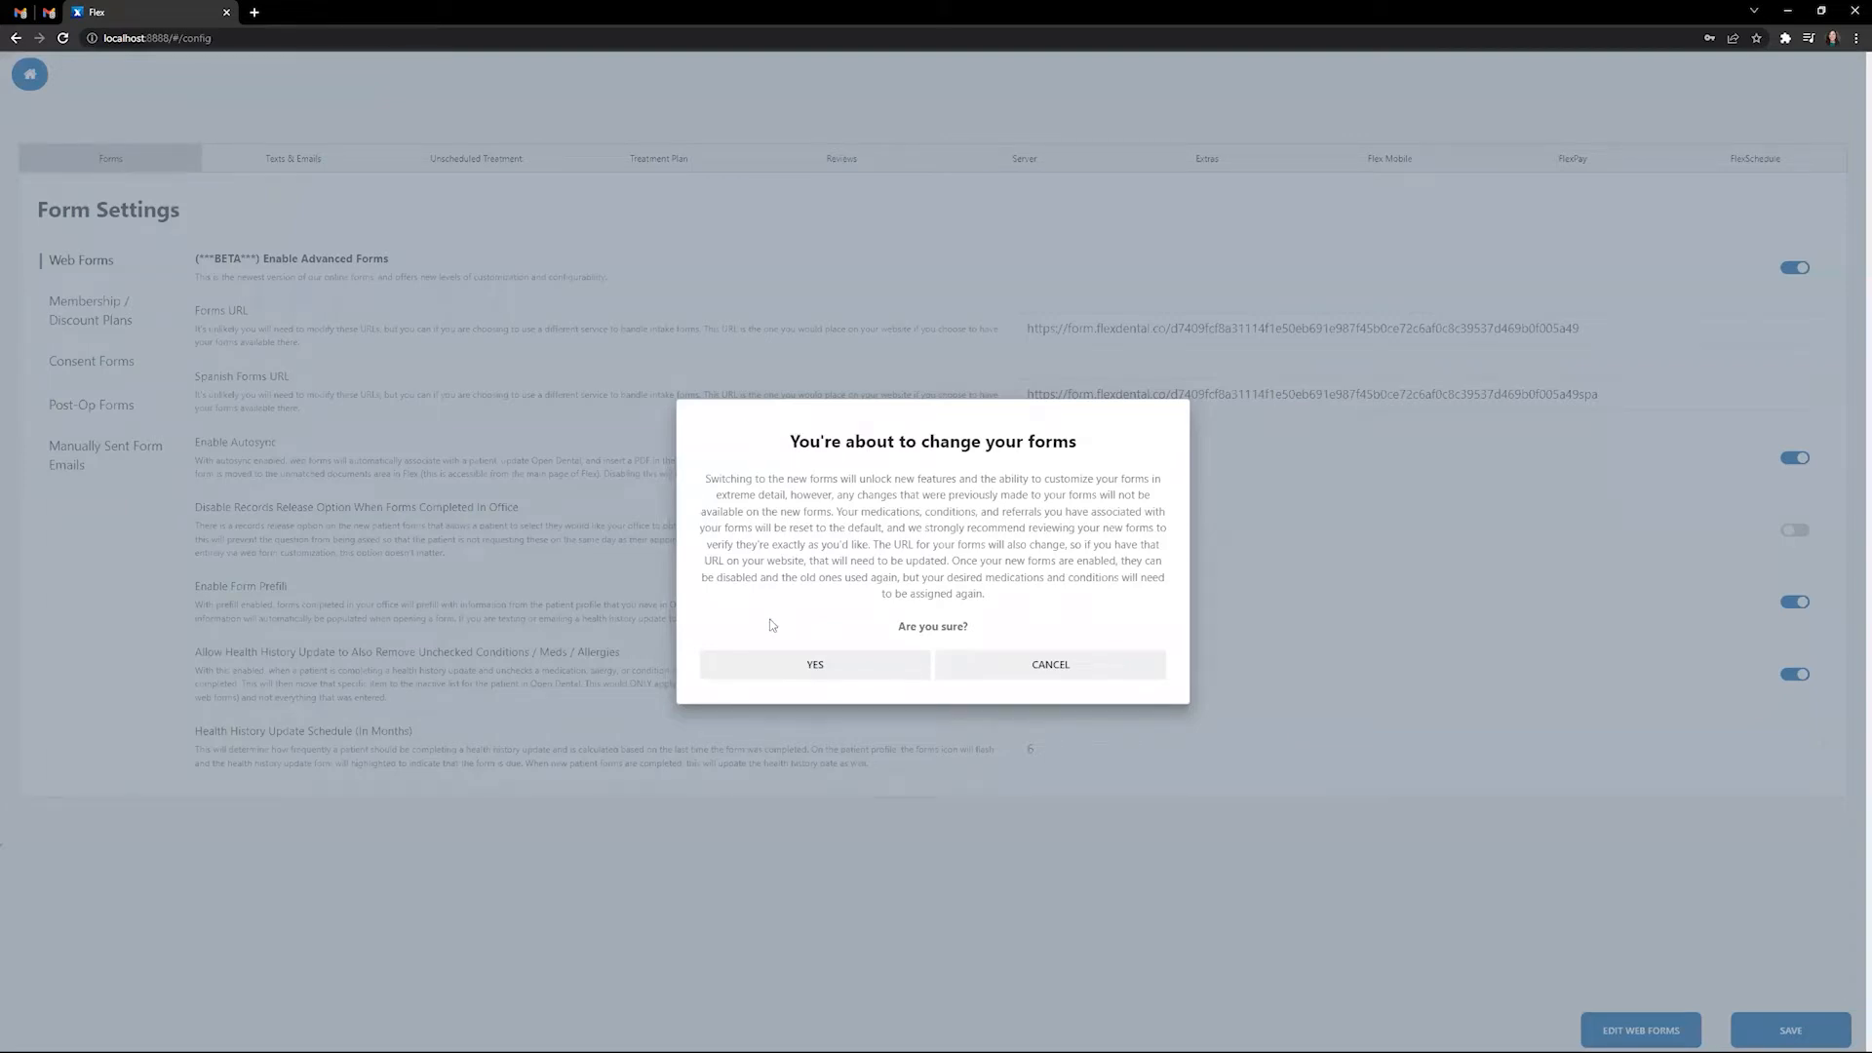
left_click(854, 665)
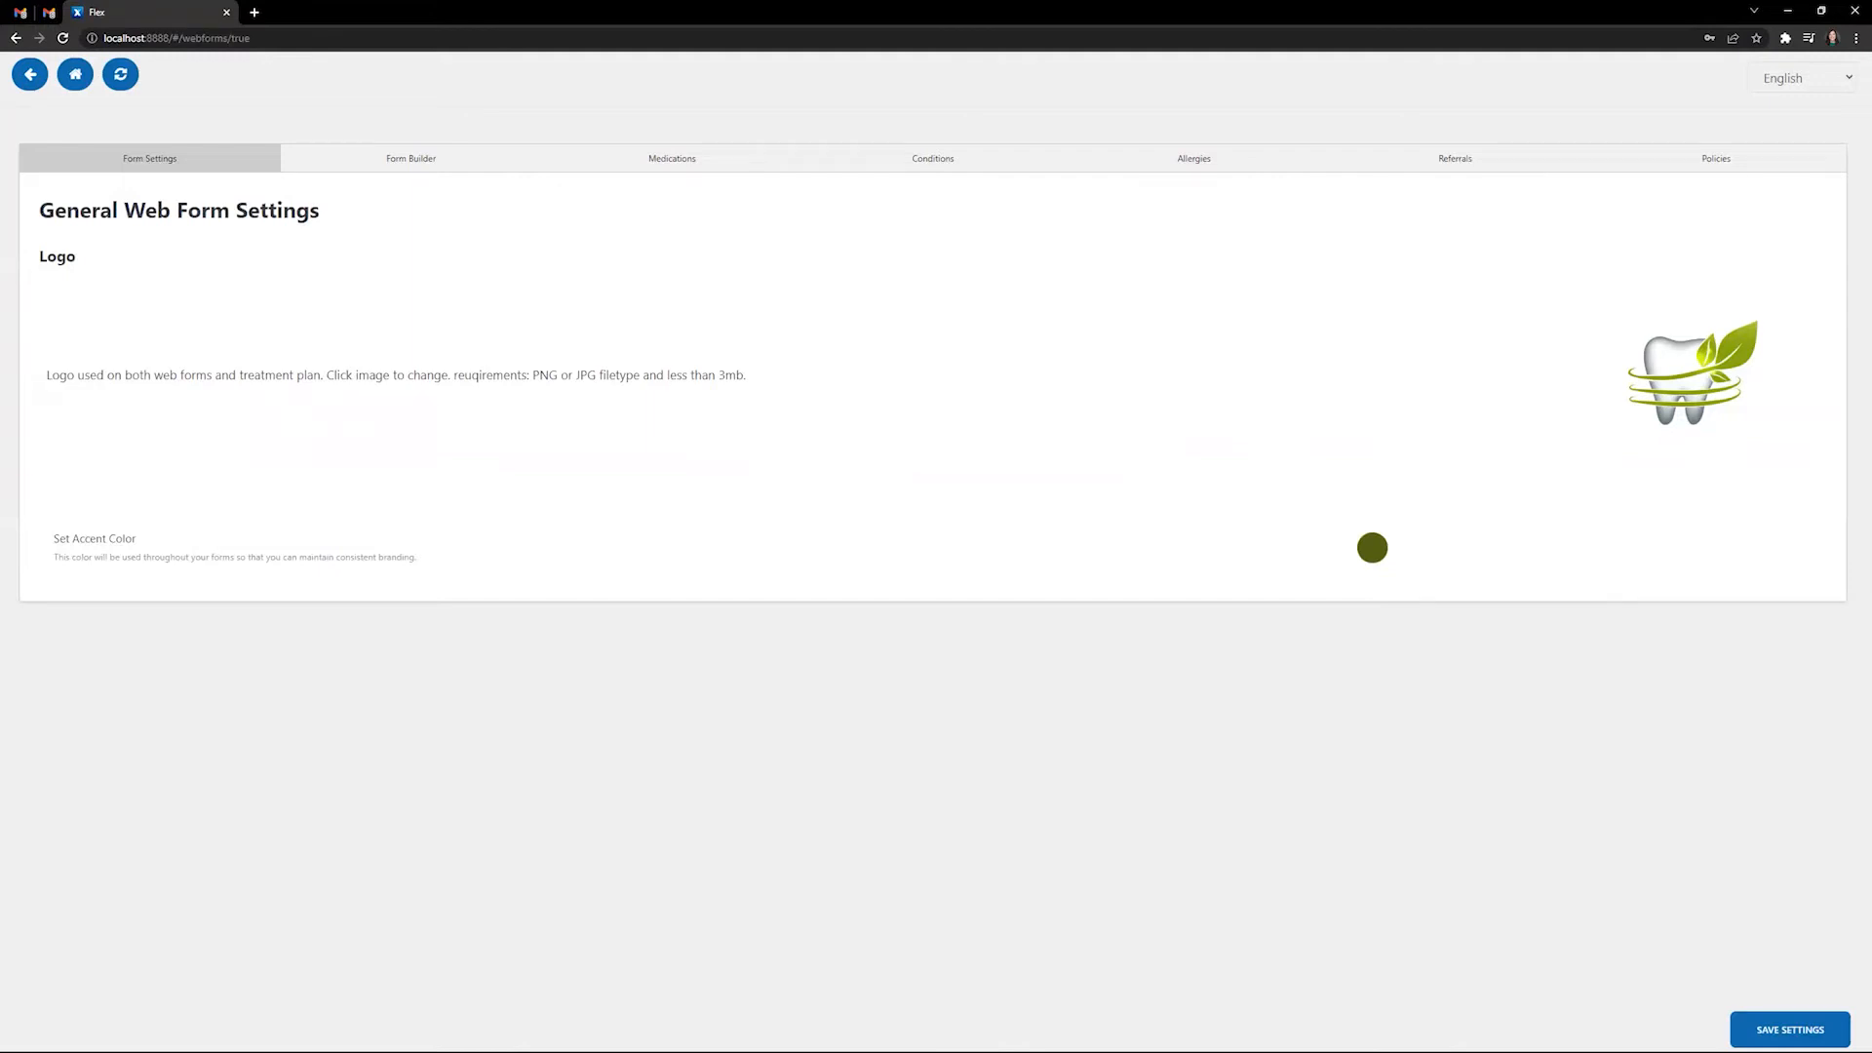
left_click(1688, 374)
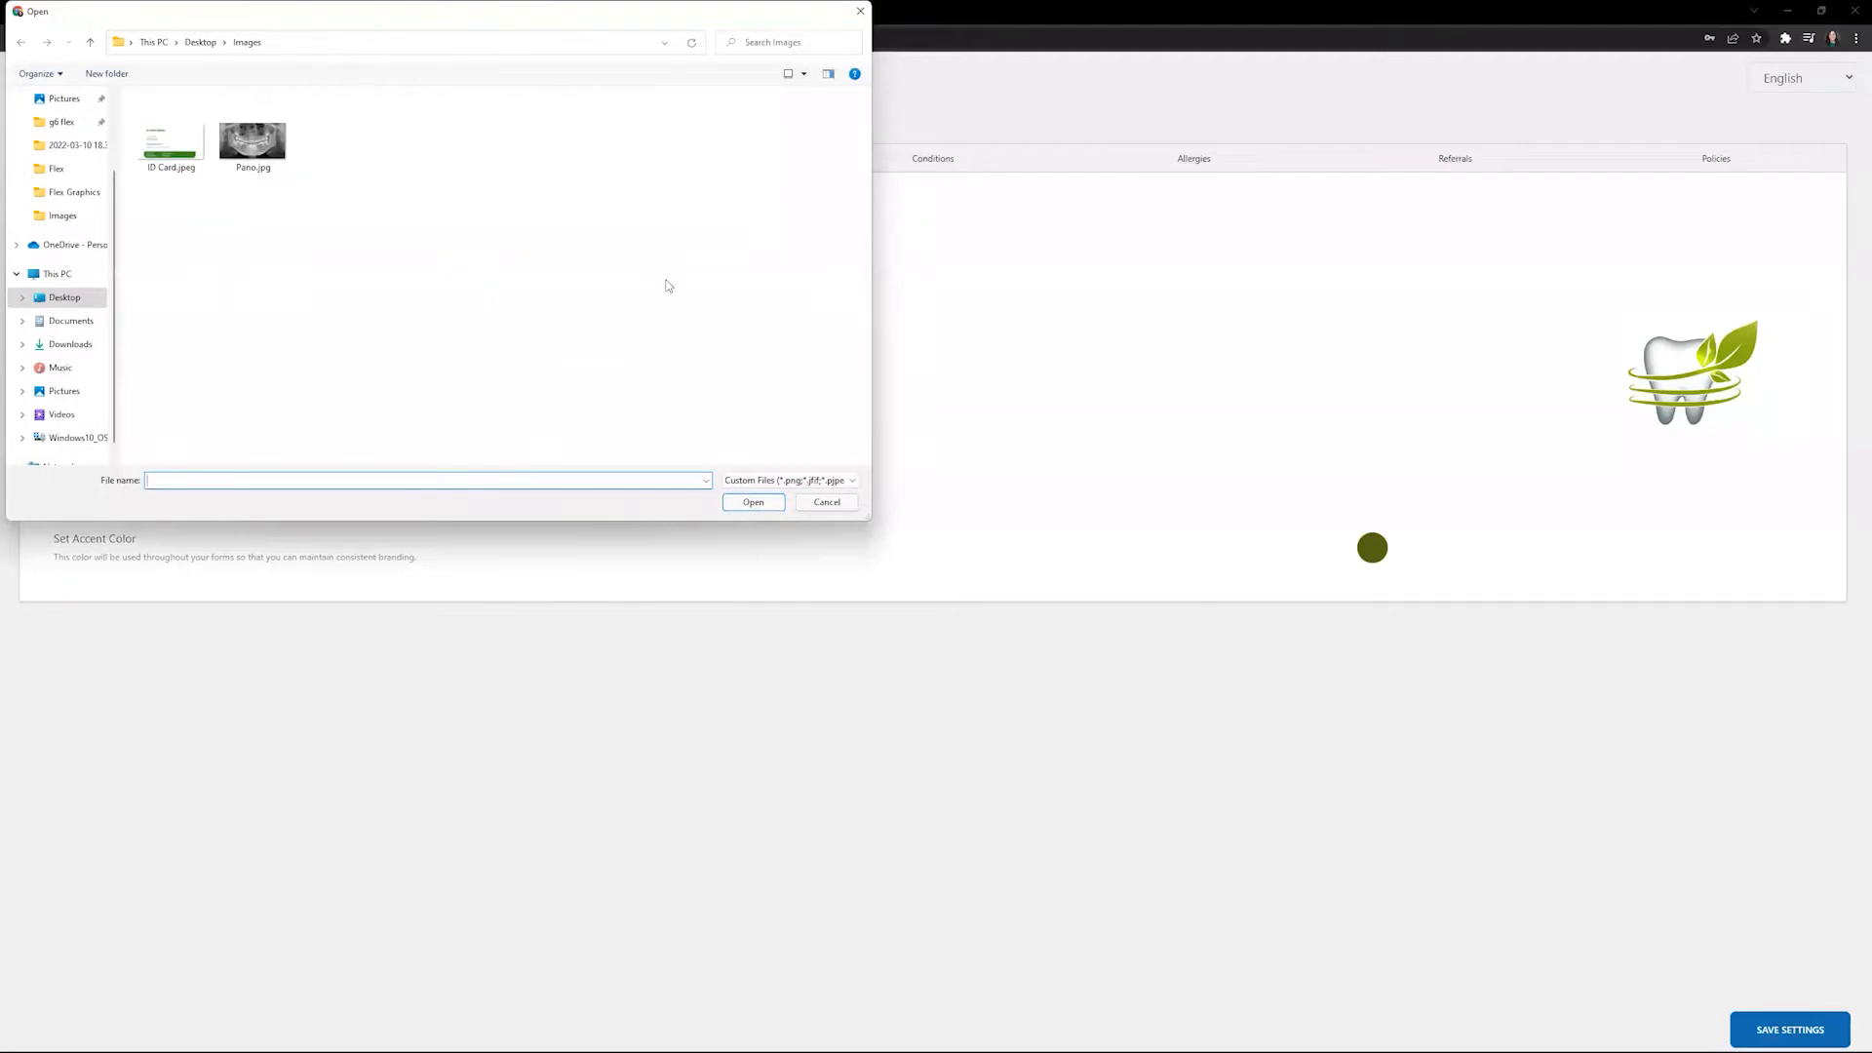
left_click(827, 502)
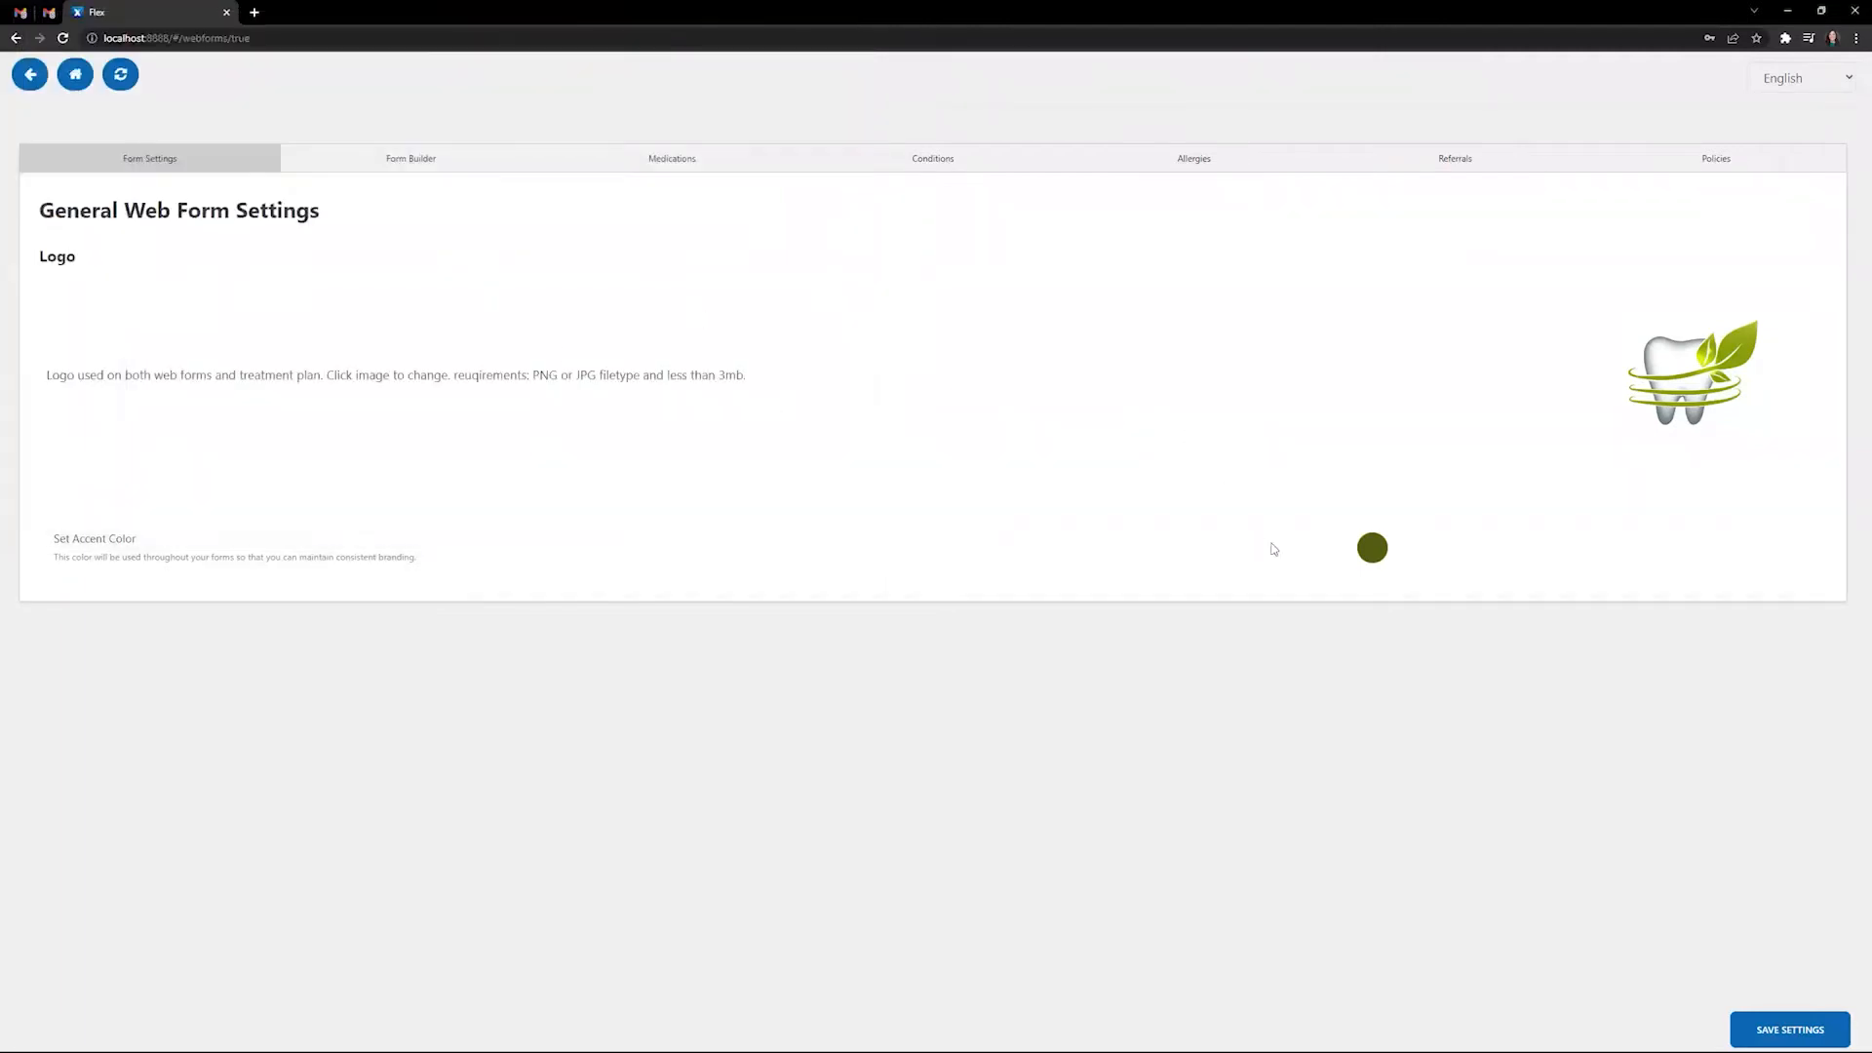
left_click(1374, 552)
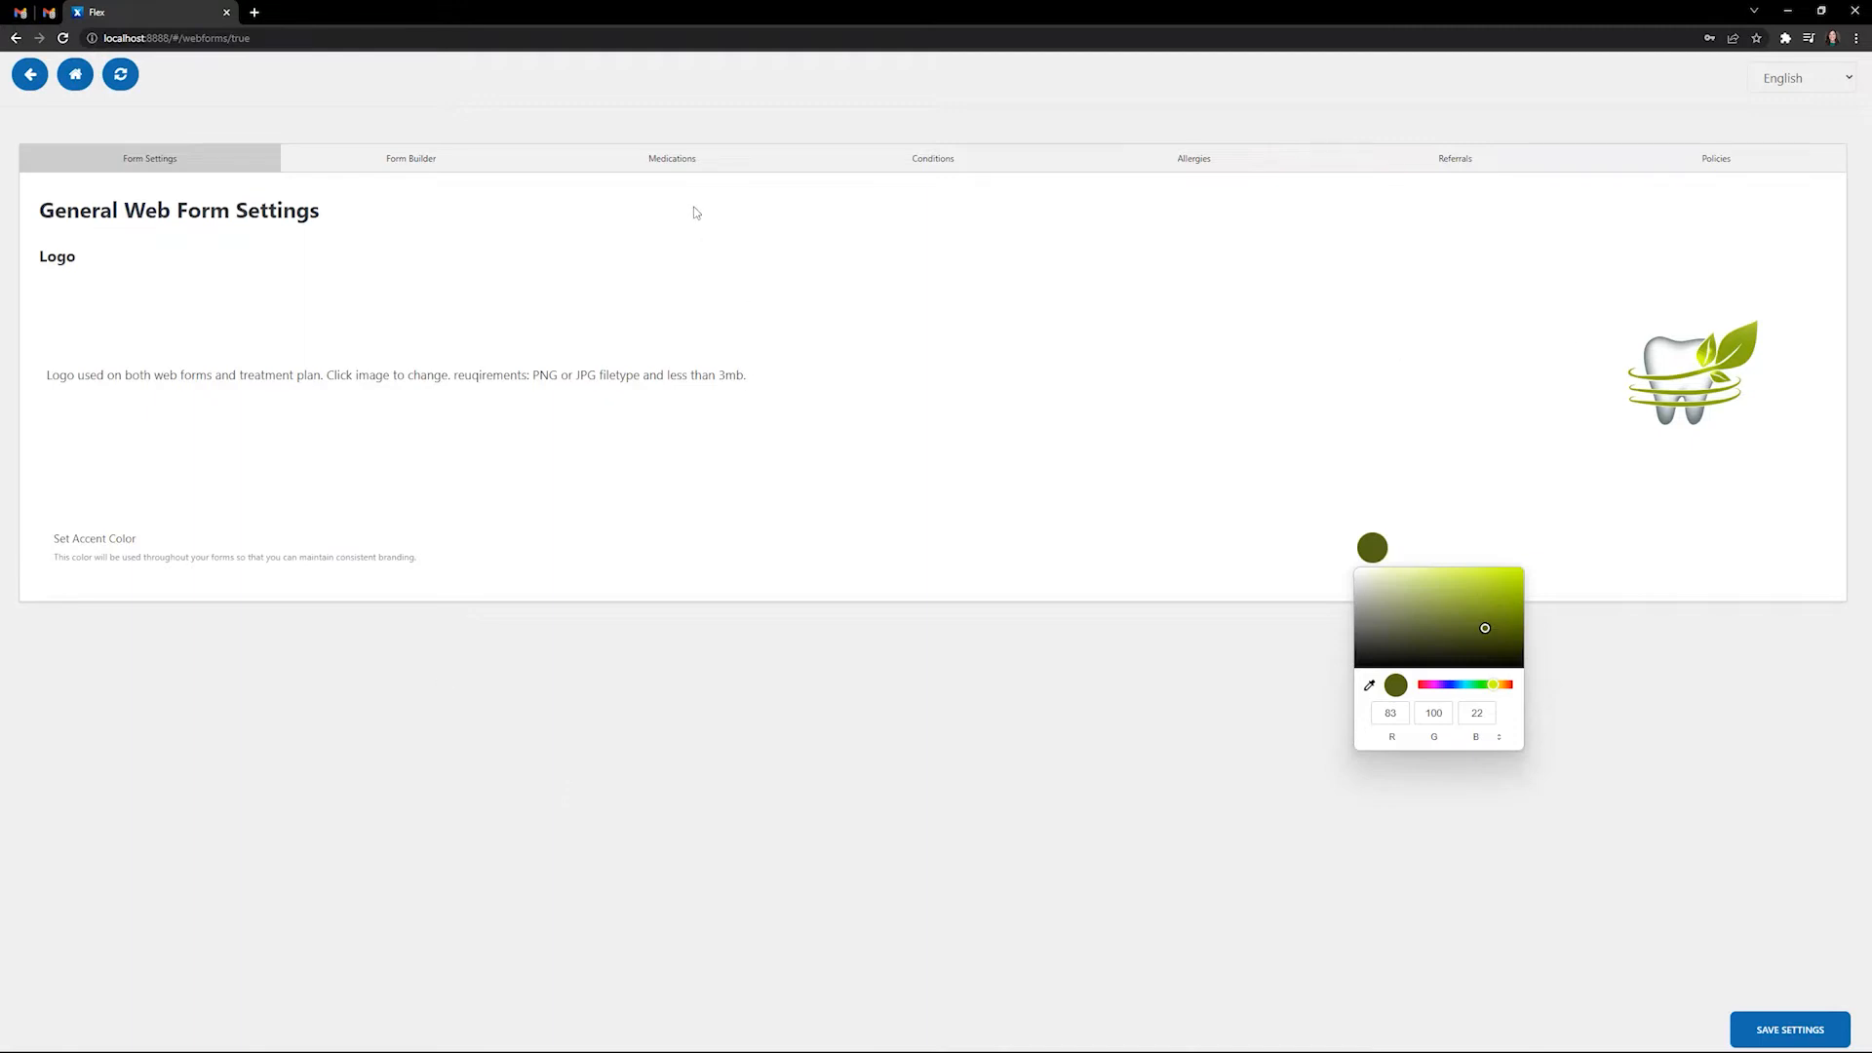
left_click(765, 380)
left_click_drag(747, 376, 529, 377)
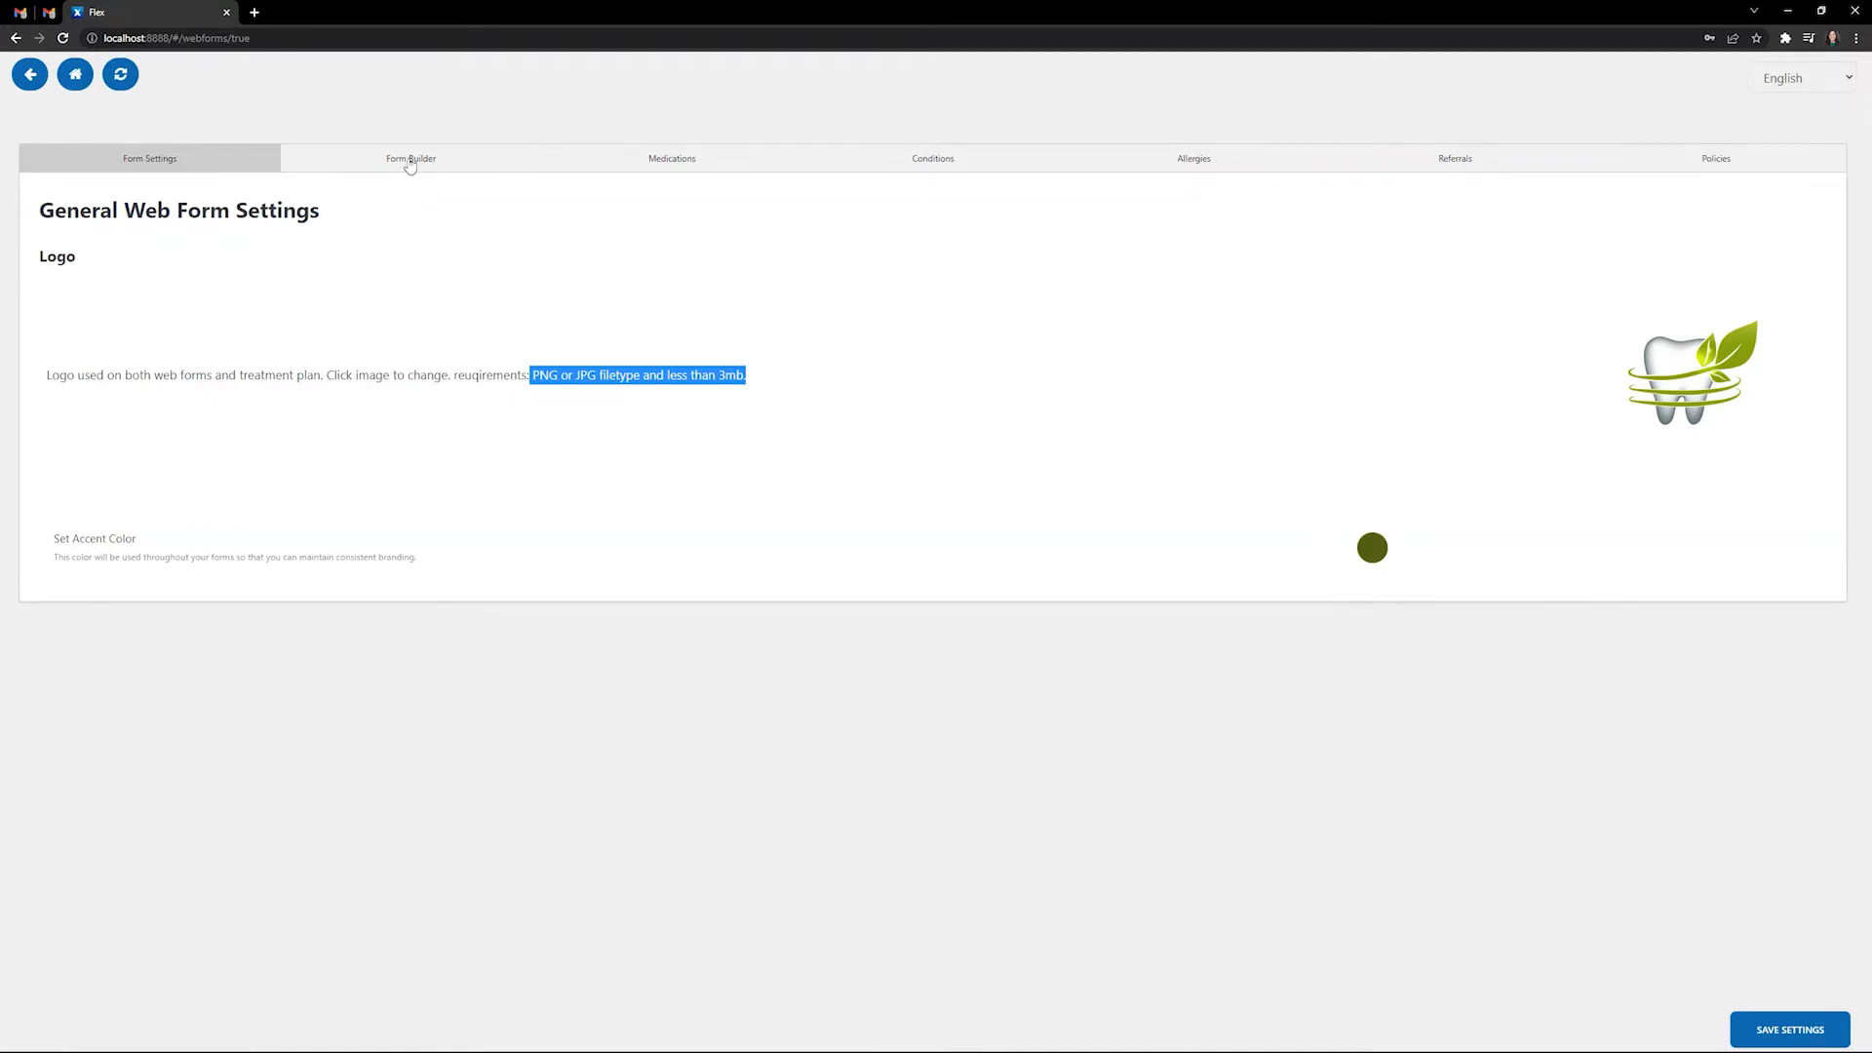
- Browse the Form Builder, Medications, Conditions, Allergies and Referrals tabs, ending back on Medications
left_click(420, 162)
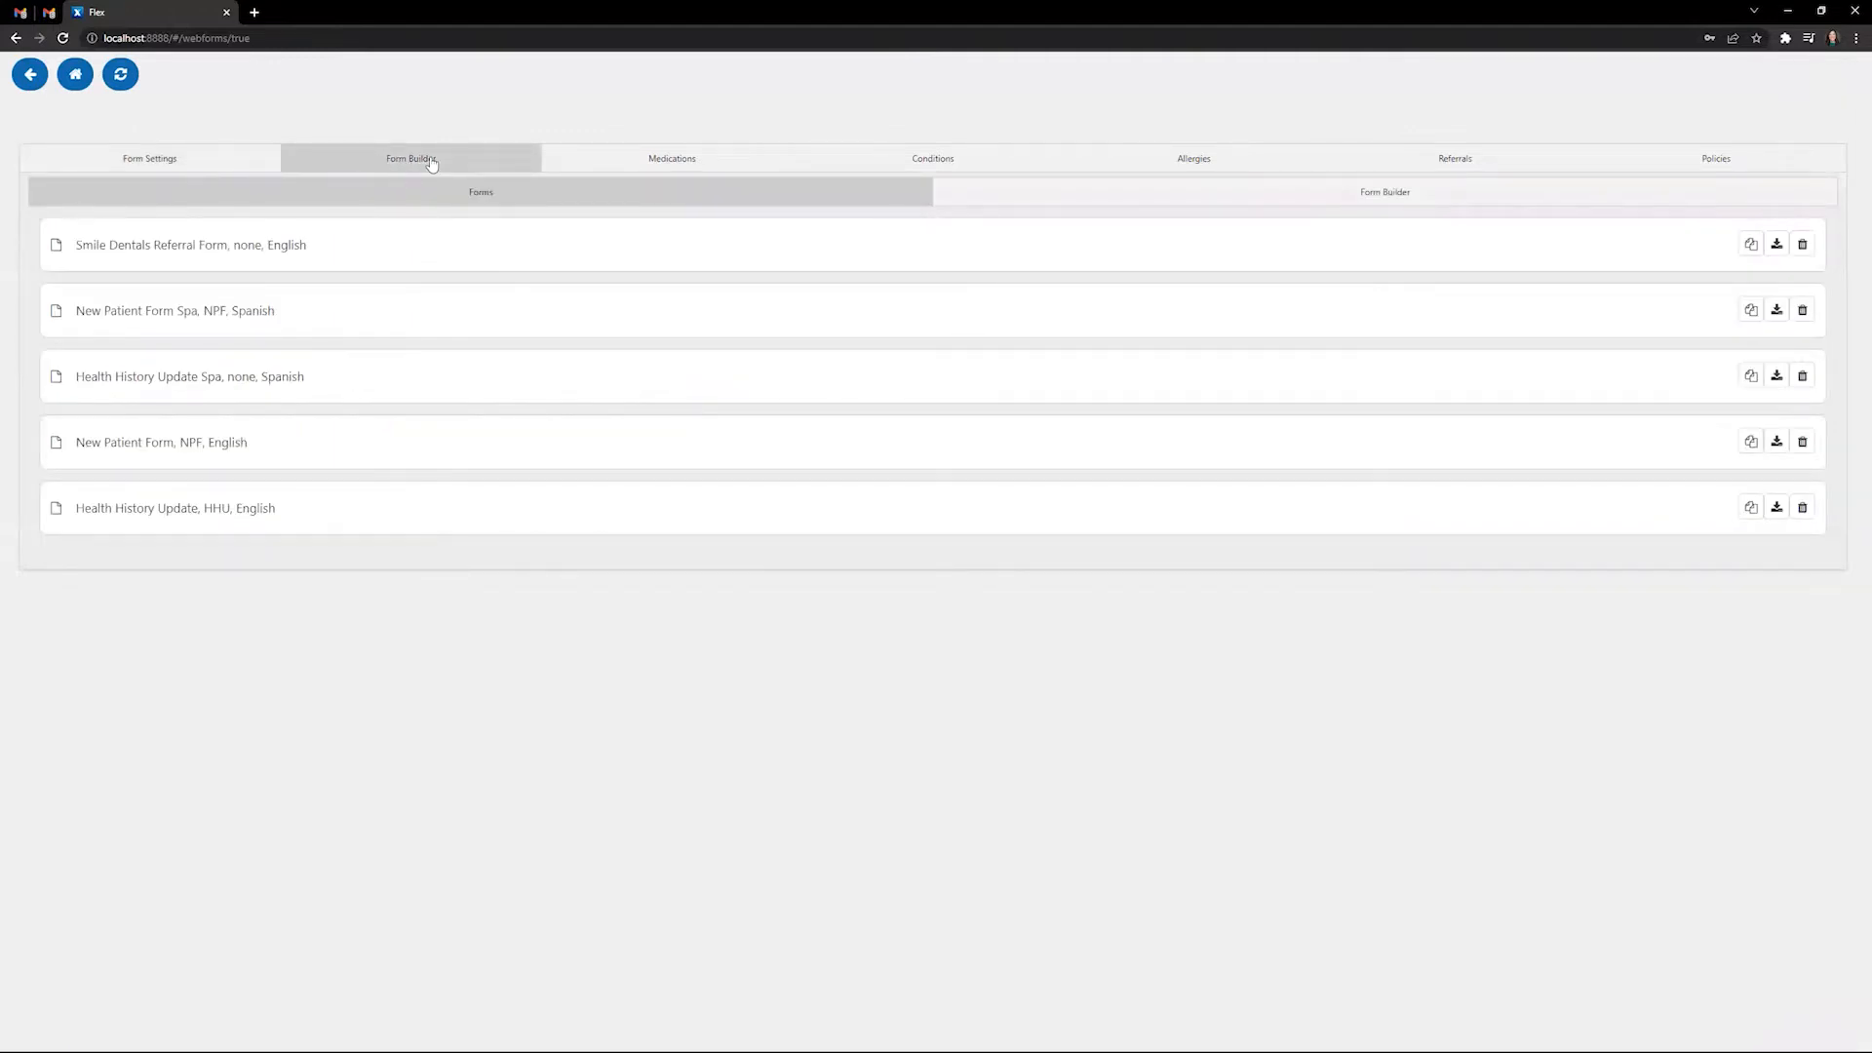
left_click(658, 160)
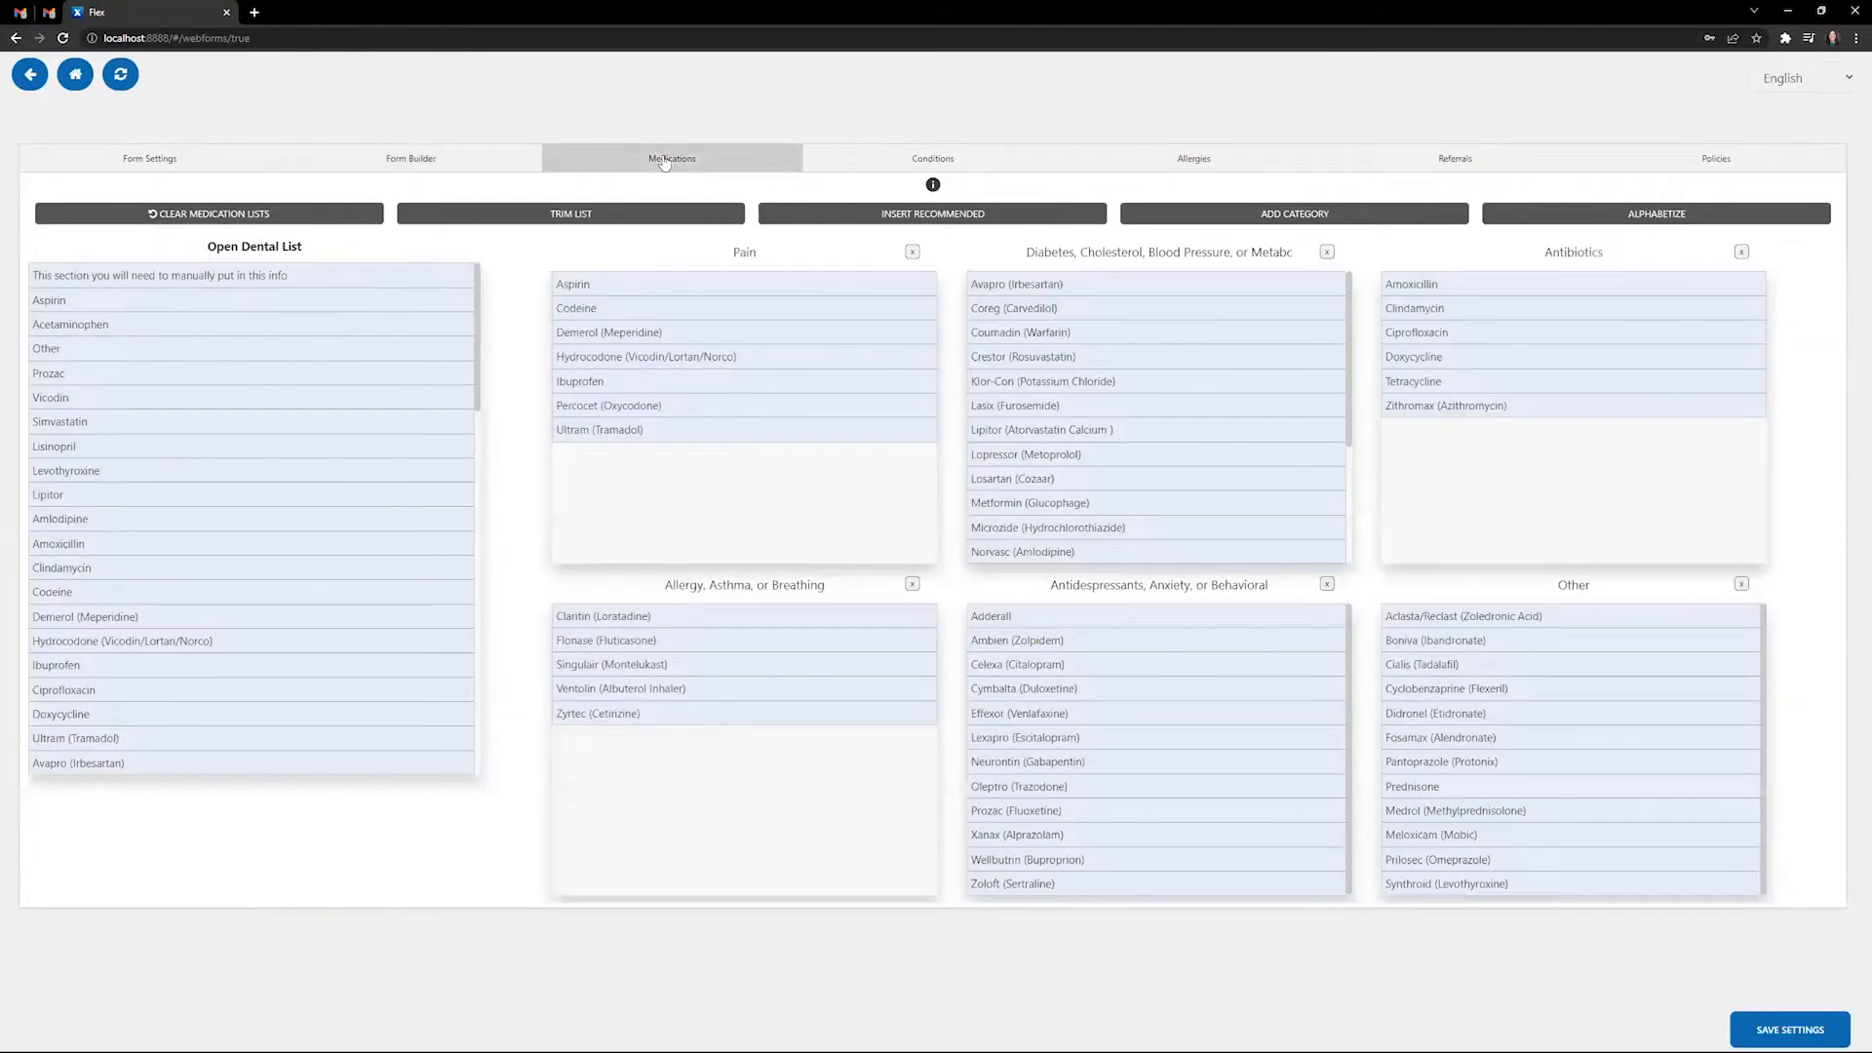
left_click(853, 156)
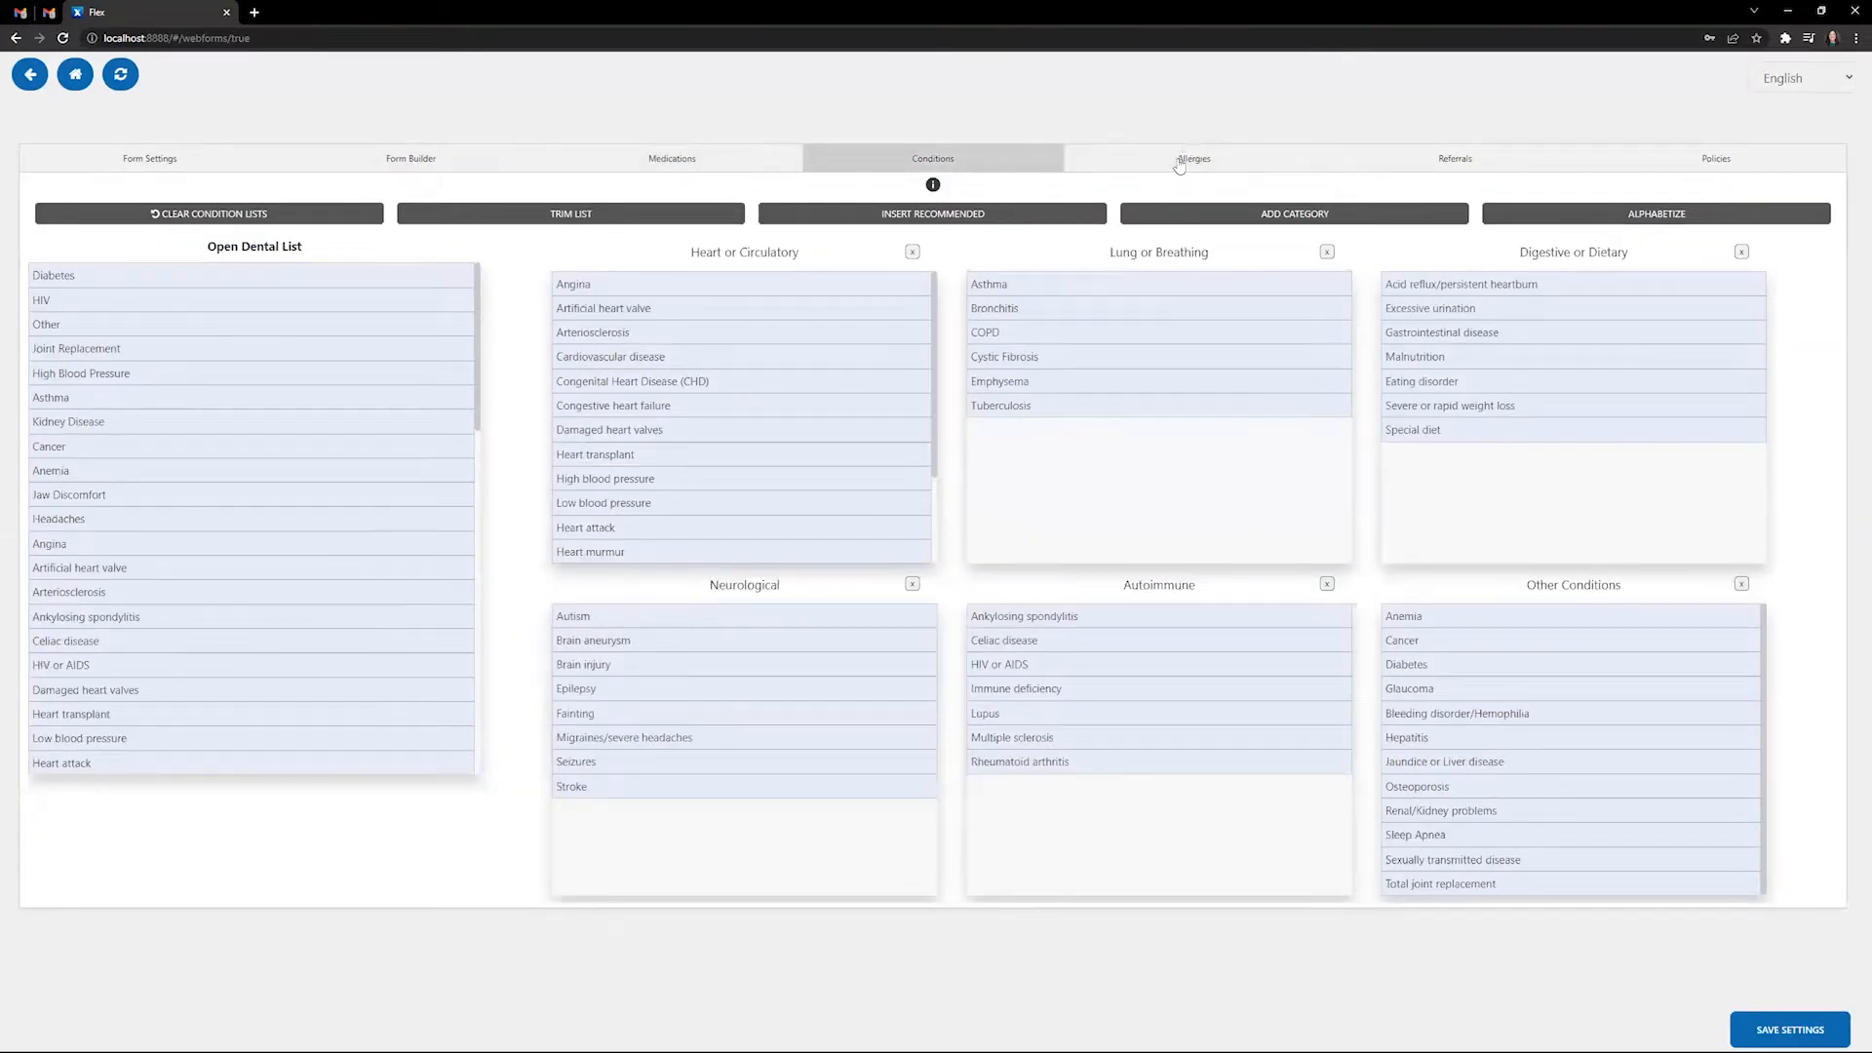
left_click(1187, 156)
left_click(1453, 173)
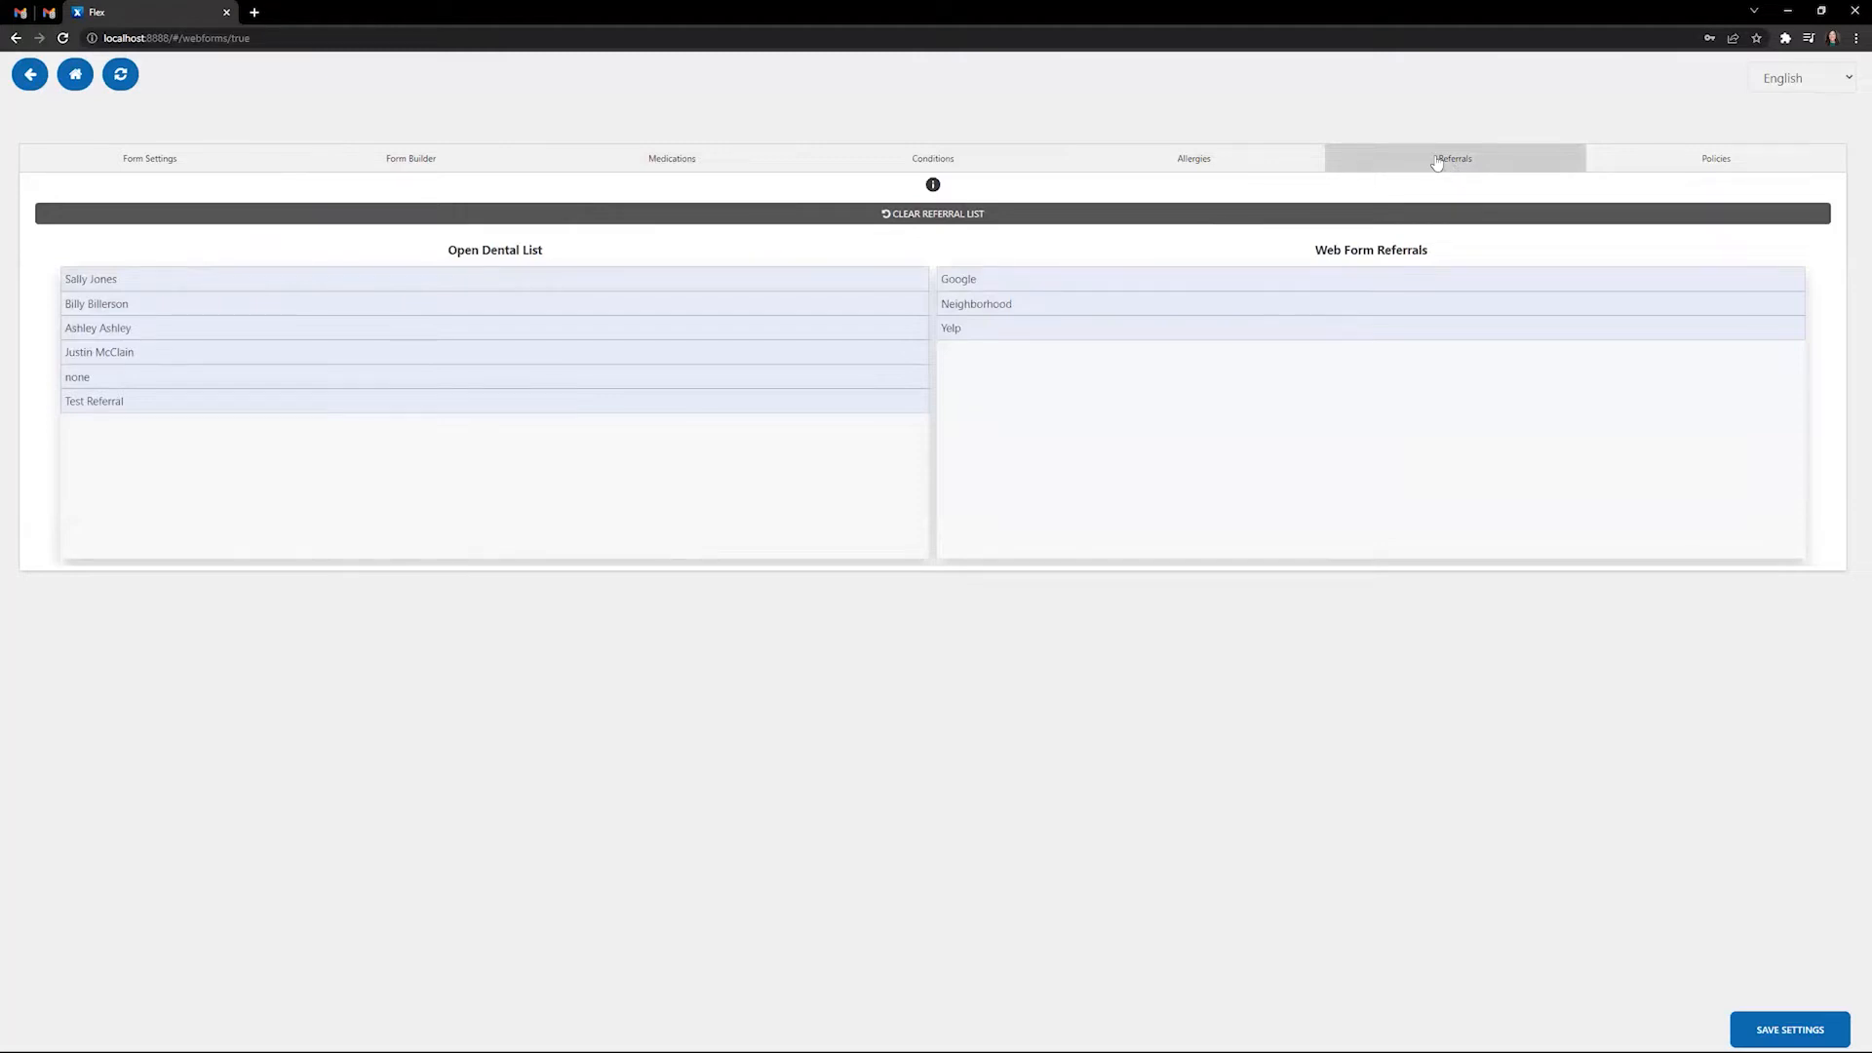
left_click(686, 159)
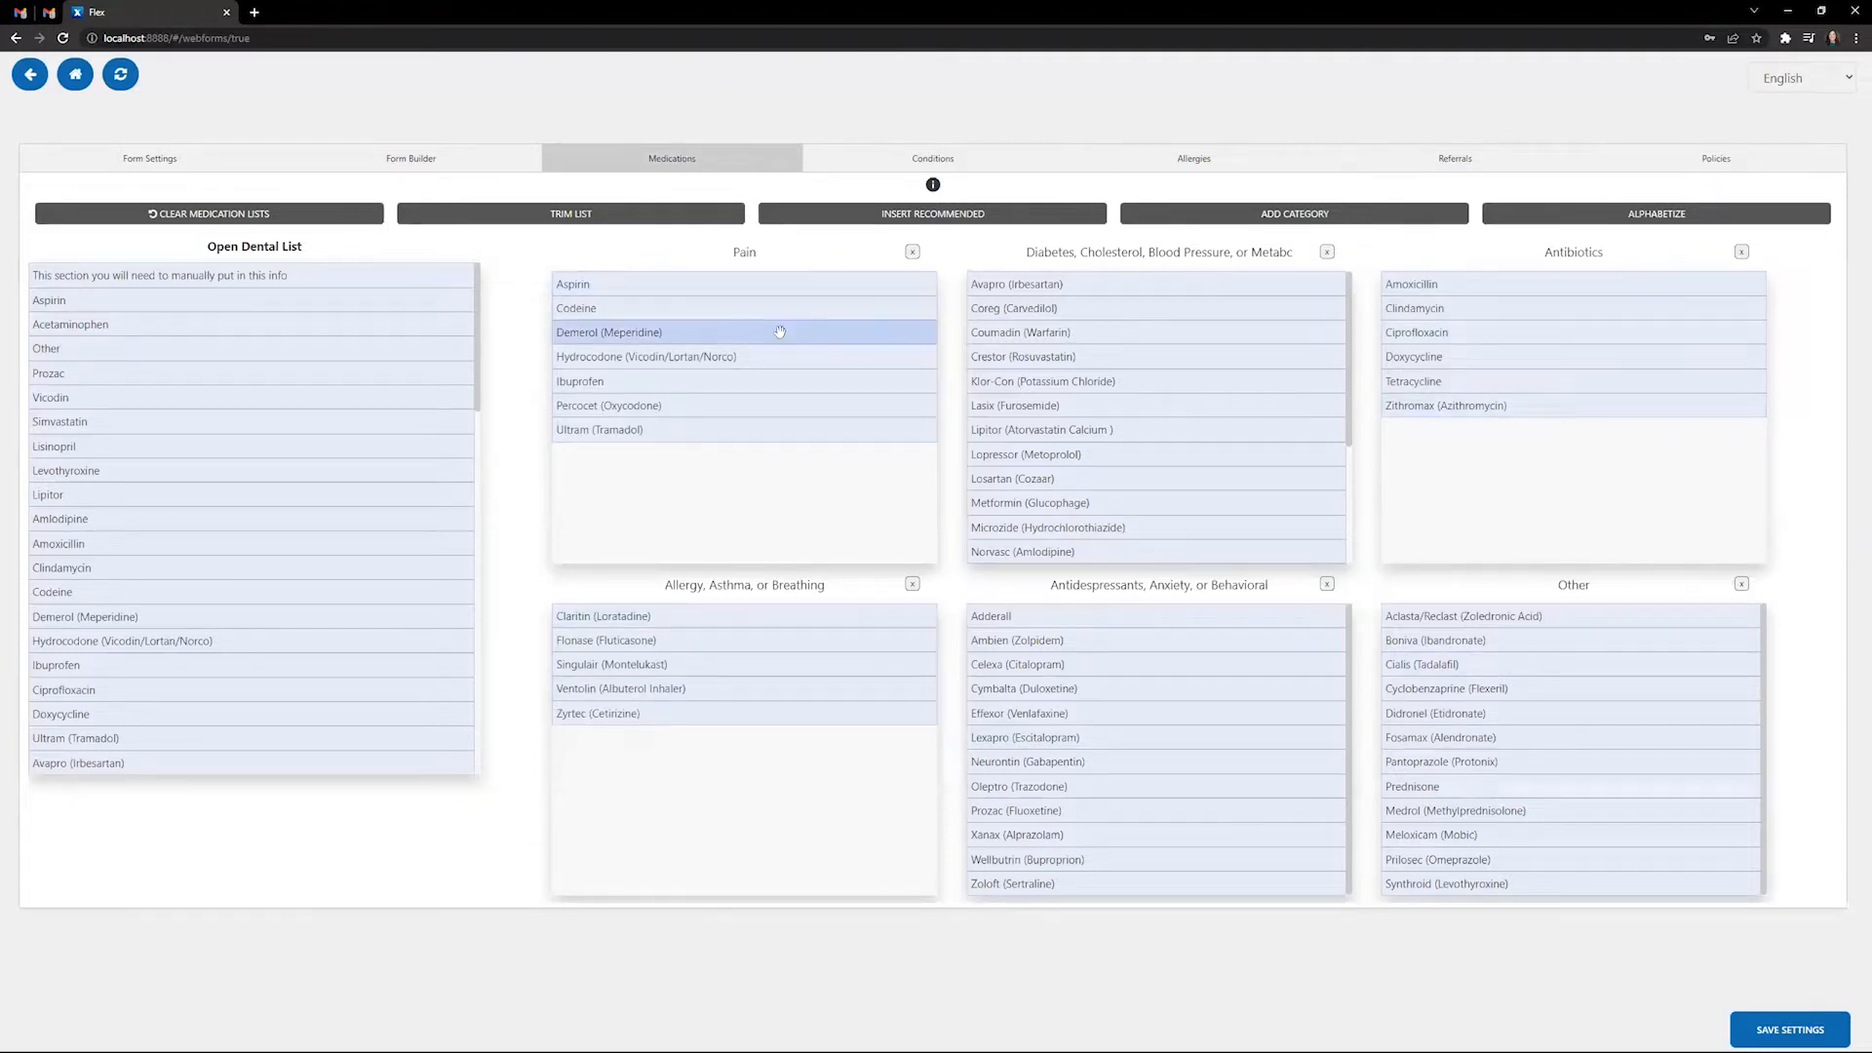
- Alphabetize all medication categories, then move Acetaminophen from Pain back to the Open Dental List
double_click(747, 254)
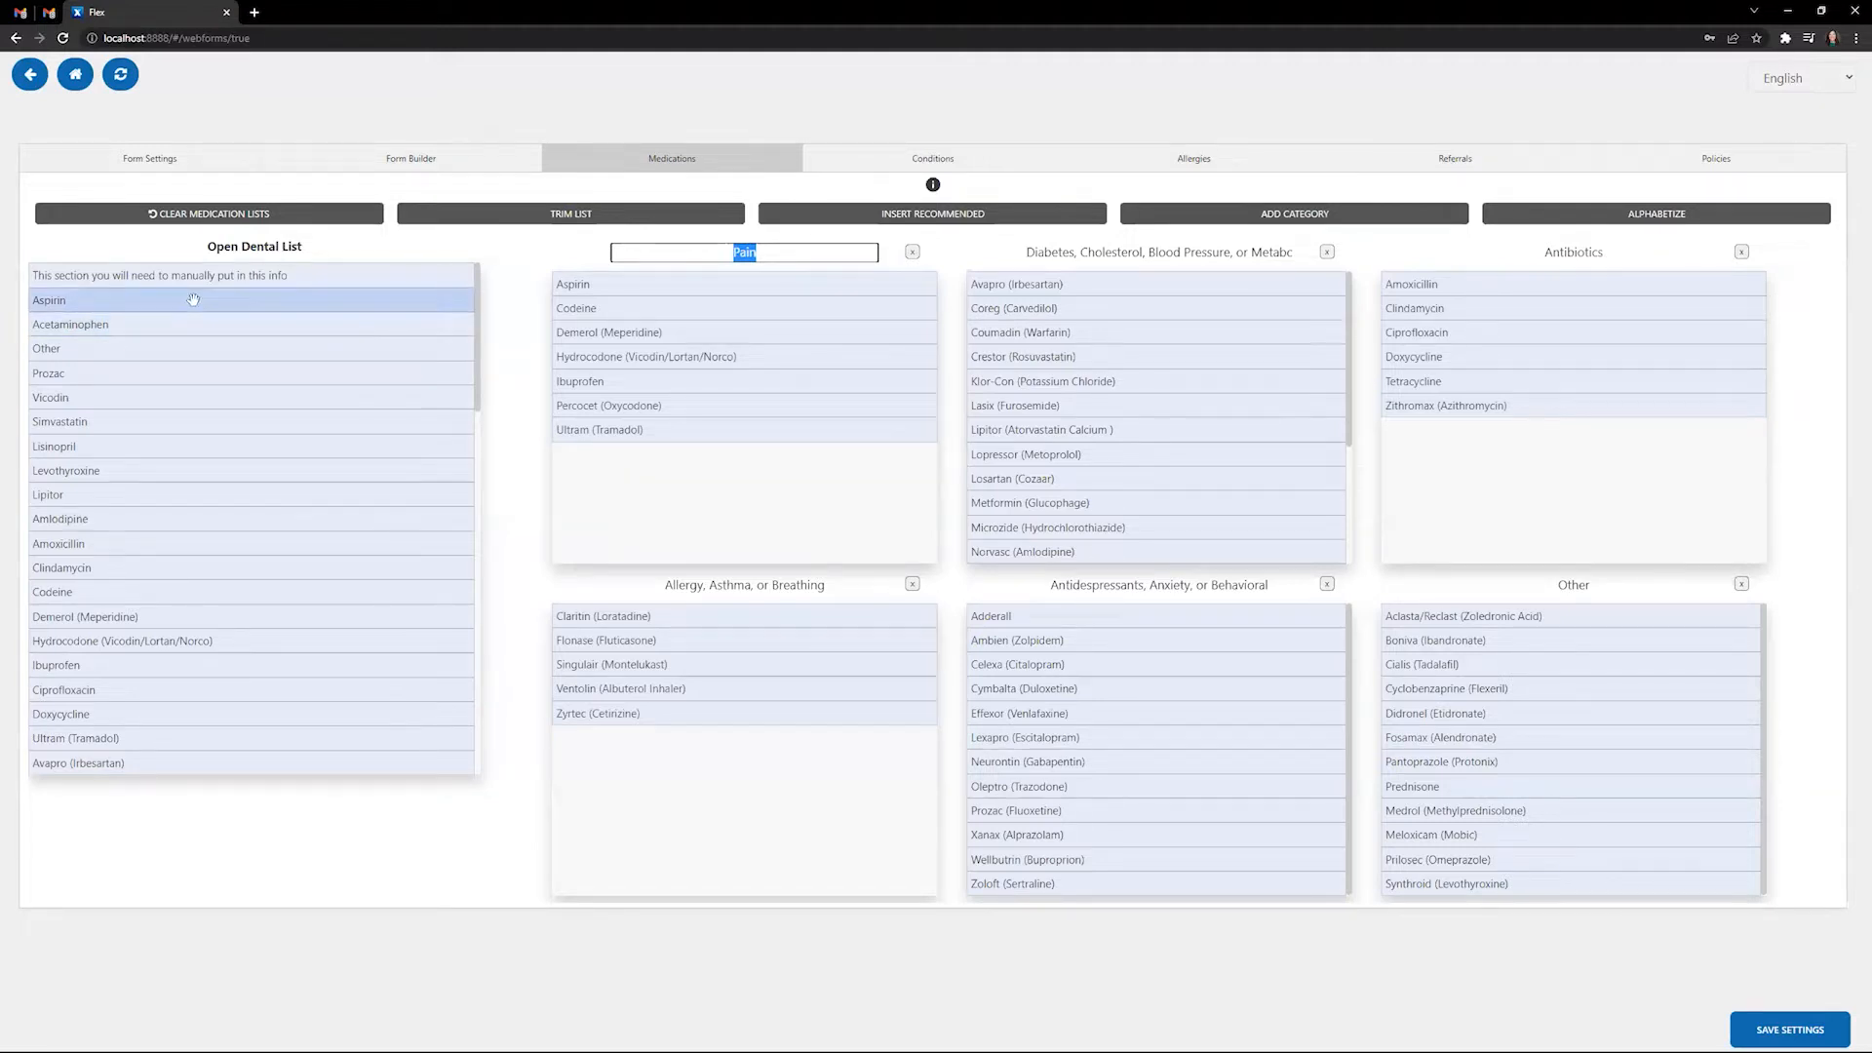
left_click(743, 476)
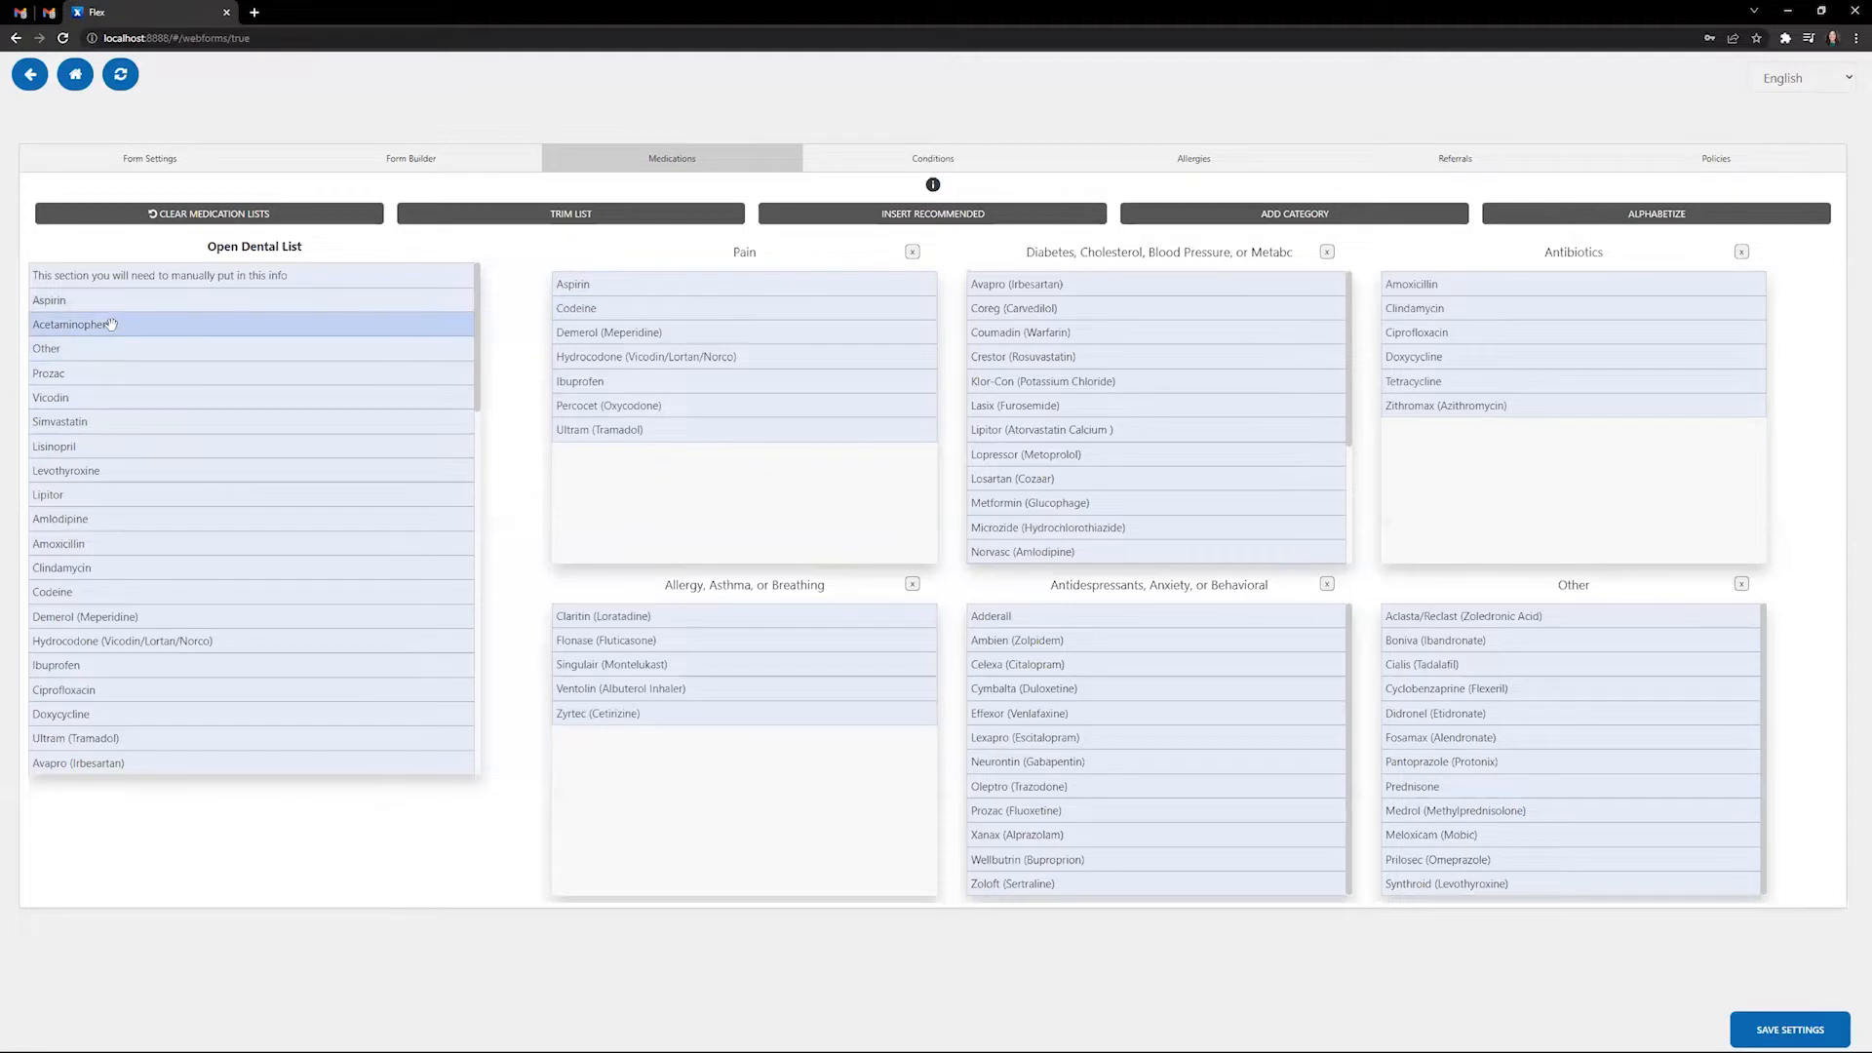
left_click_drag(113, 323, 649, 477)
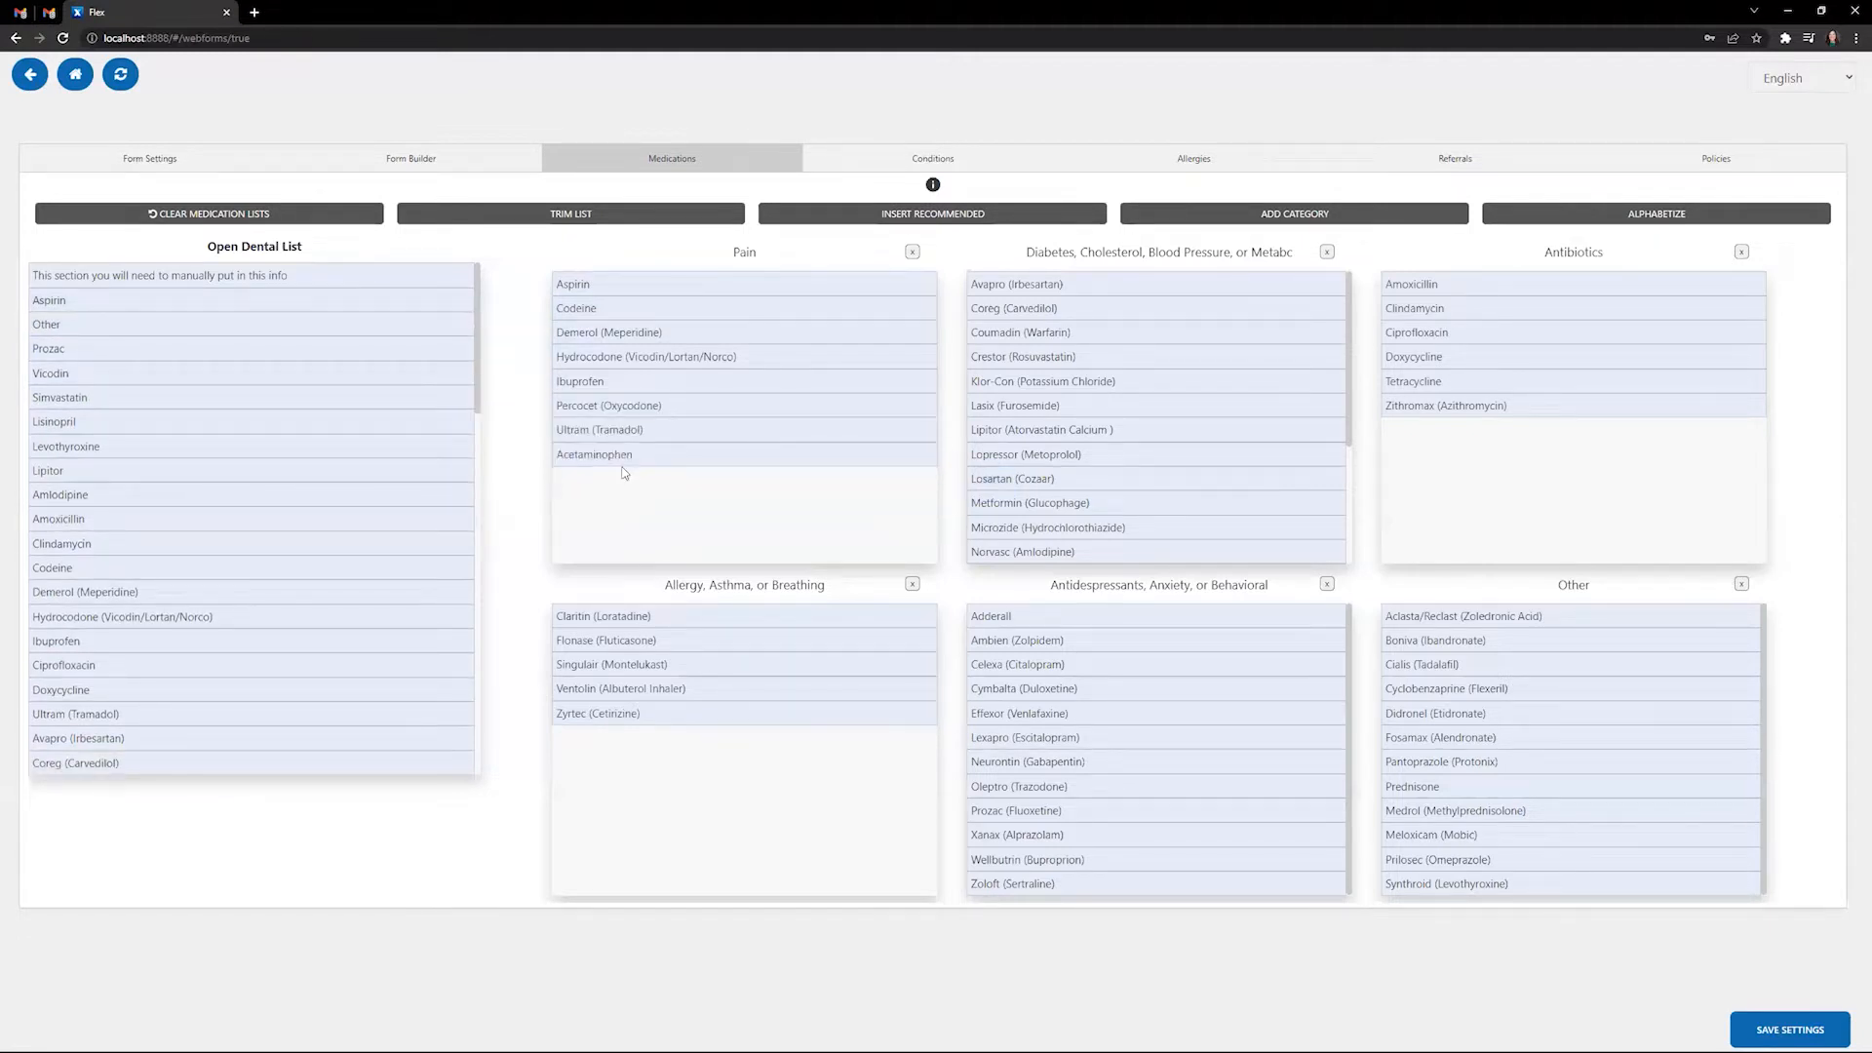
left_click(1661, 219)
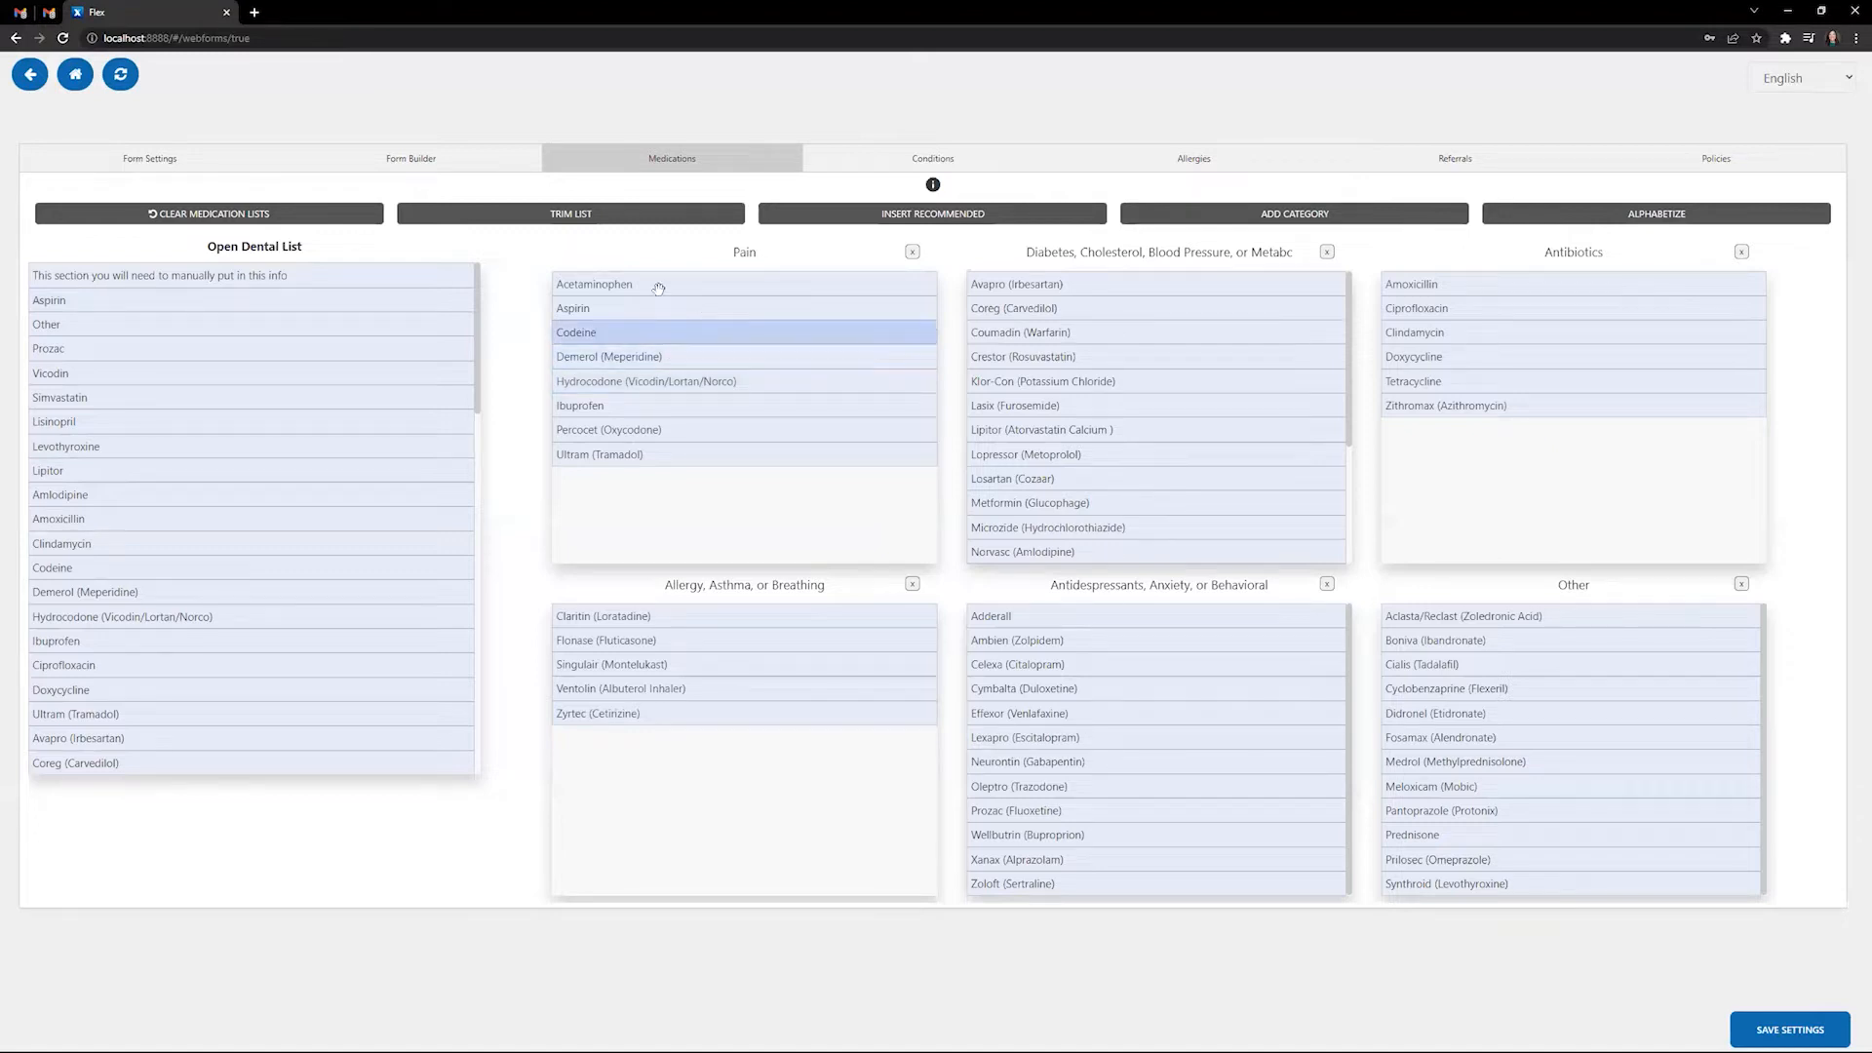
left_click_drag(655, 285, 189, 308)
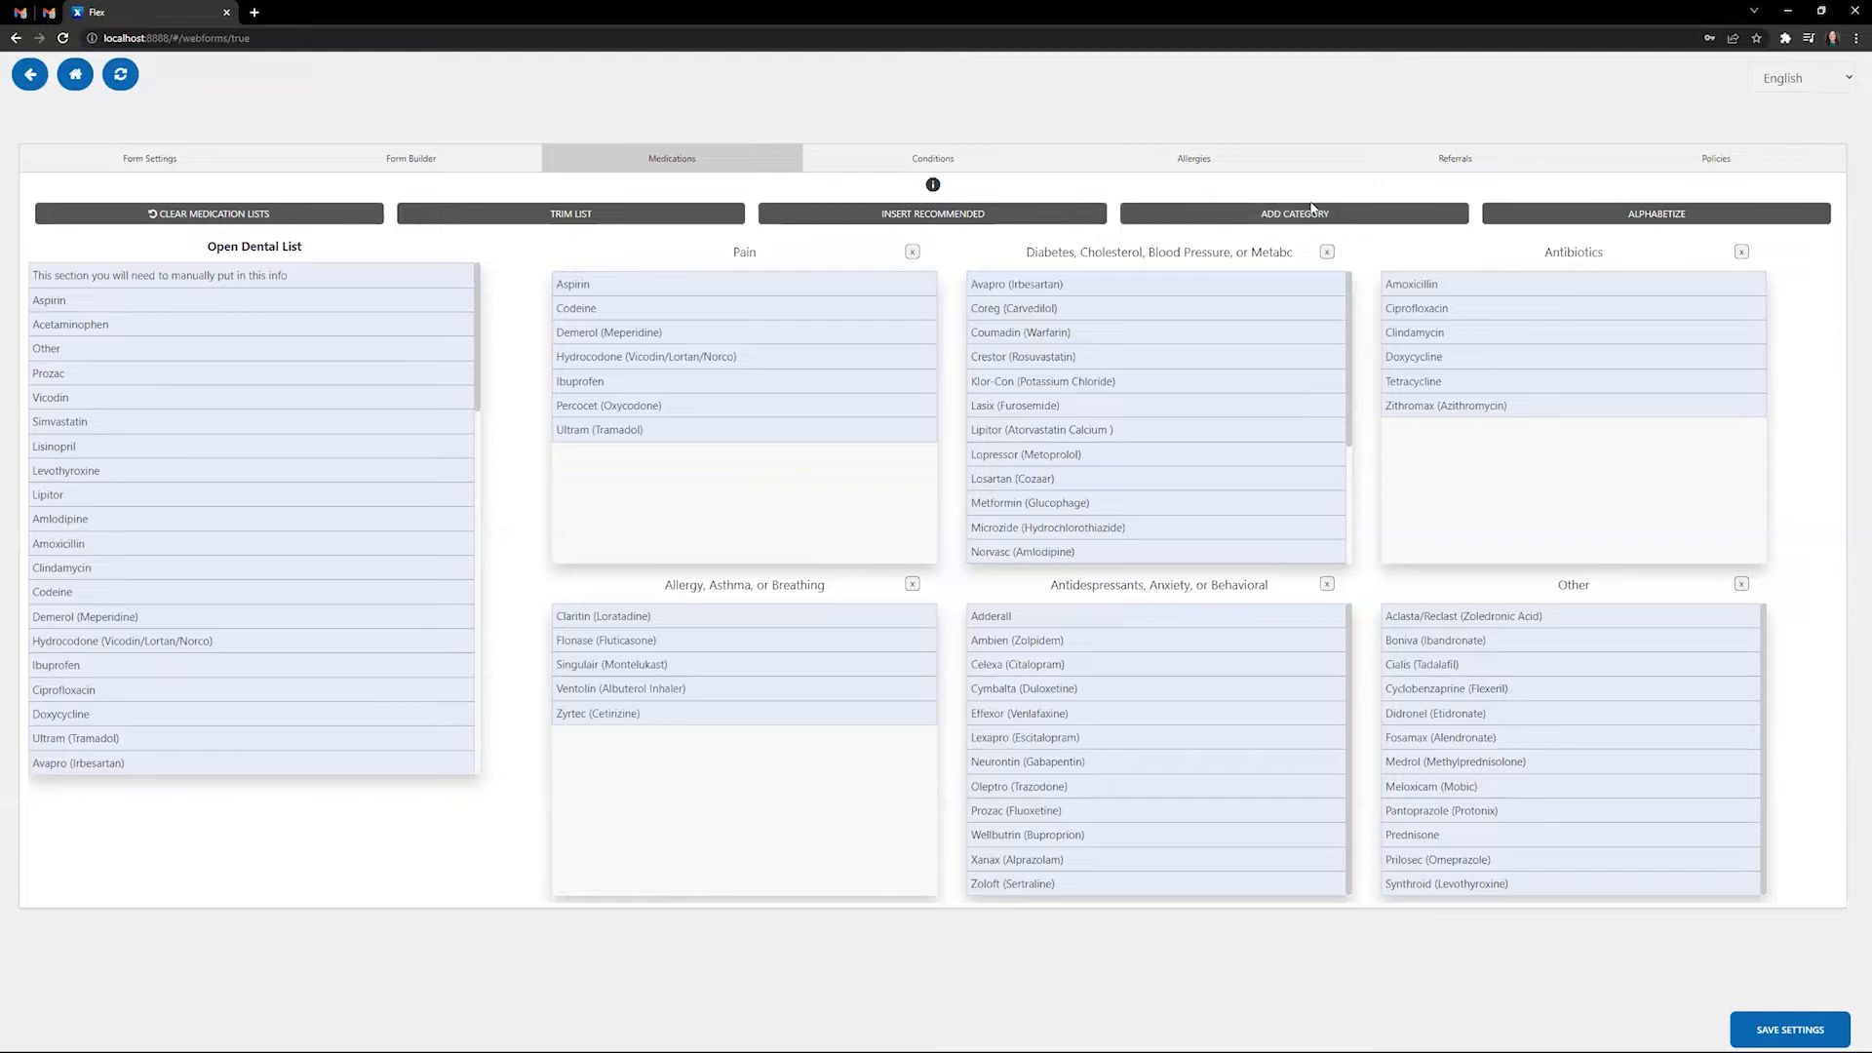
- Switch the Conditions lists to Spanish and auto-translate all condition entries
left_click(931, 168)
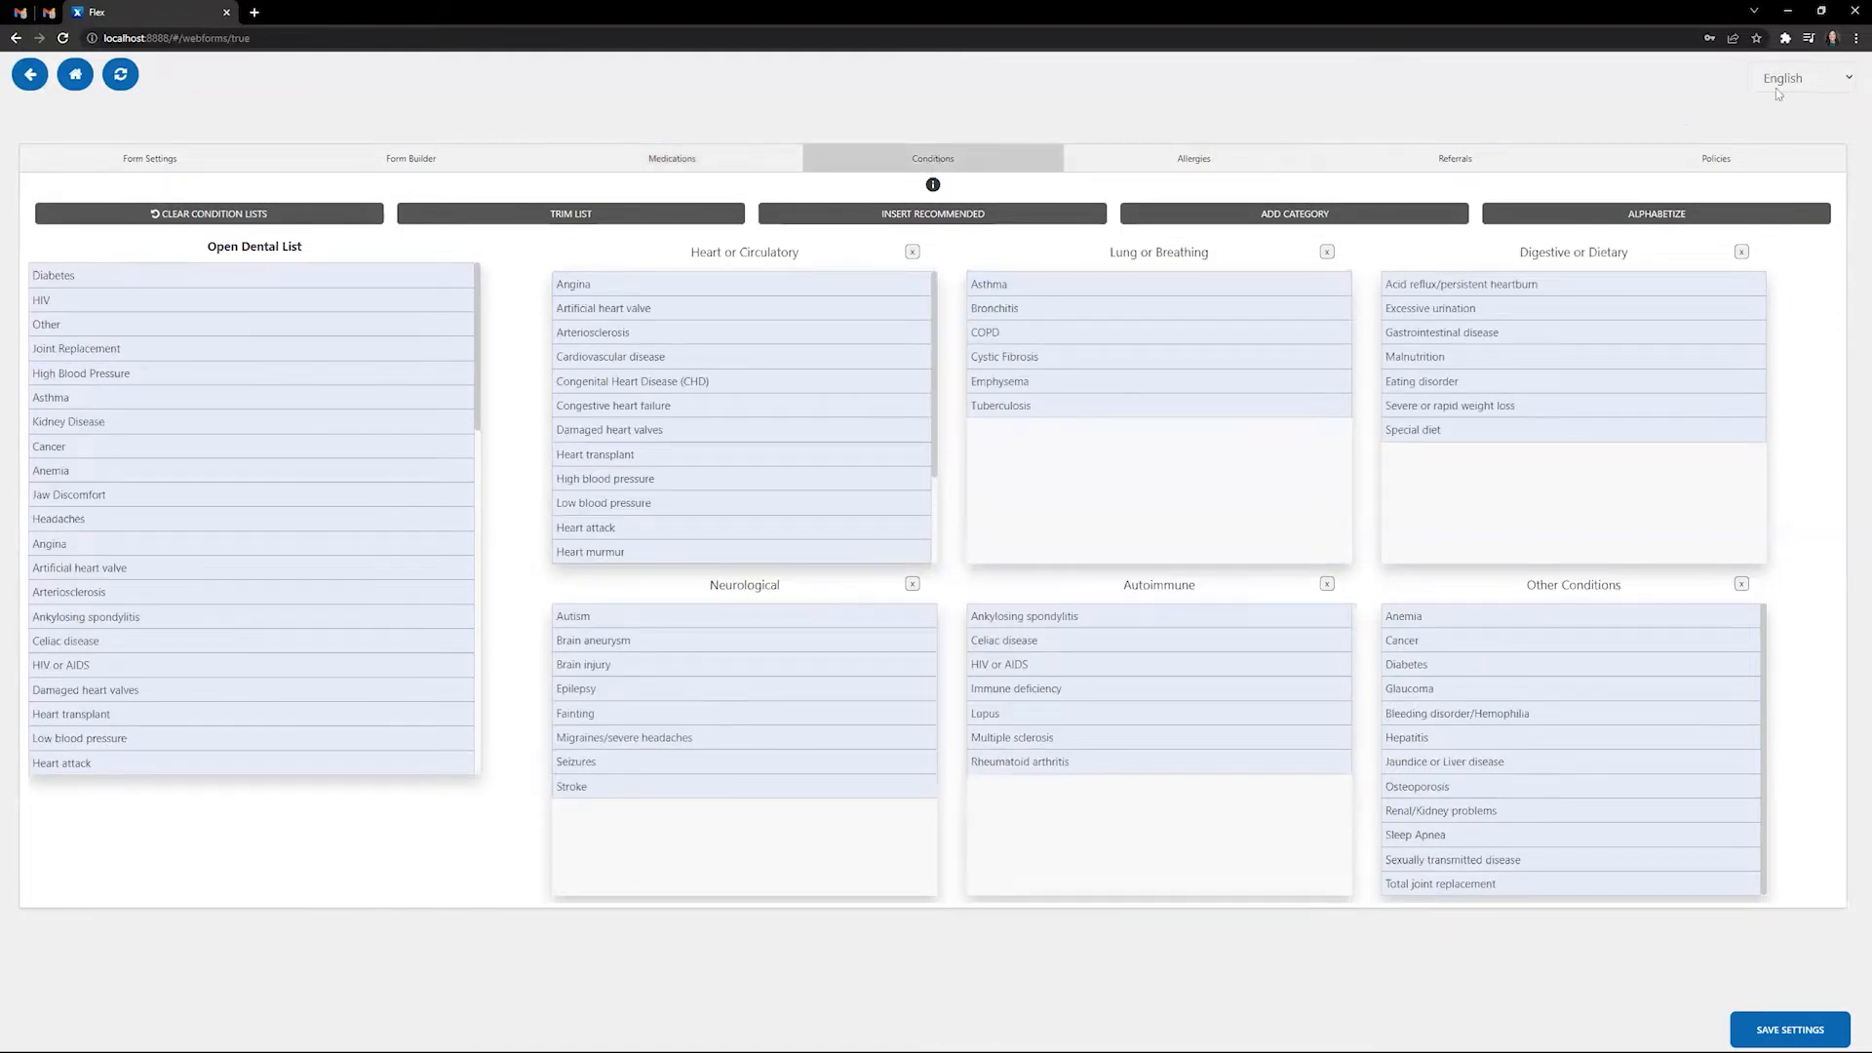
left_click(1851, 82)
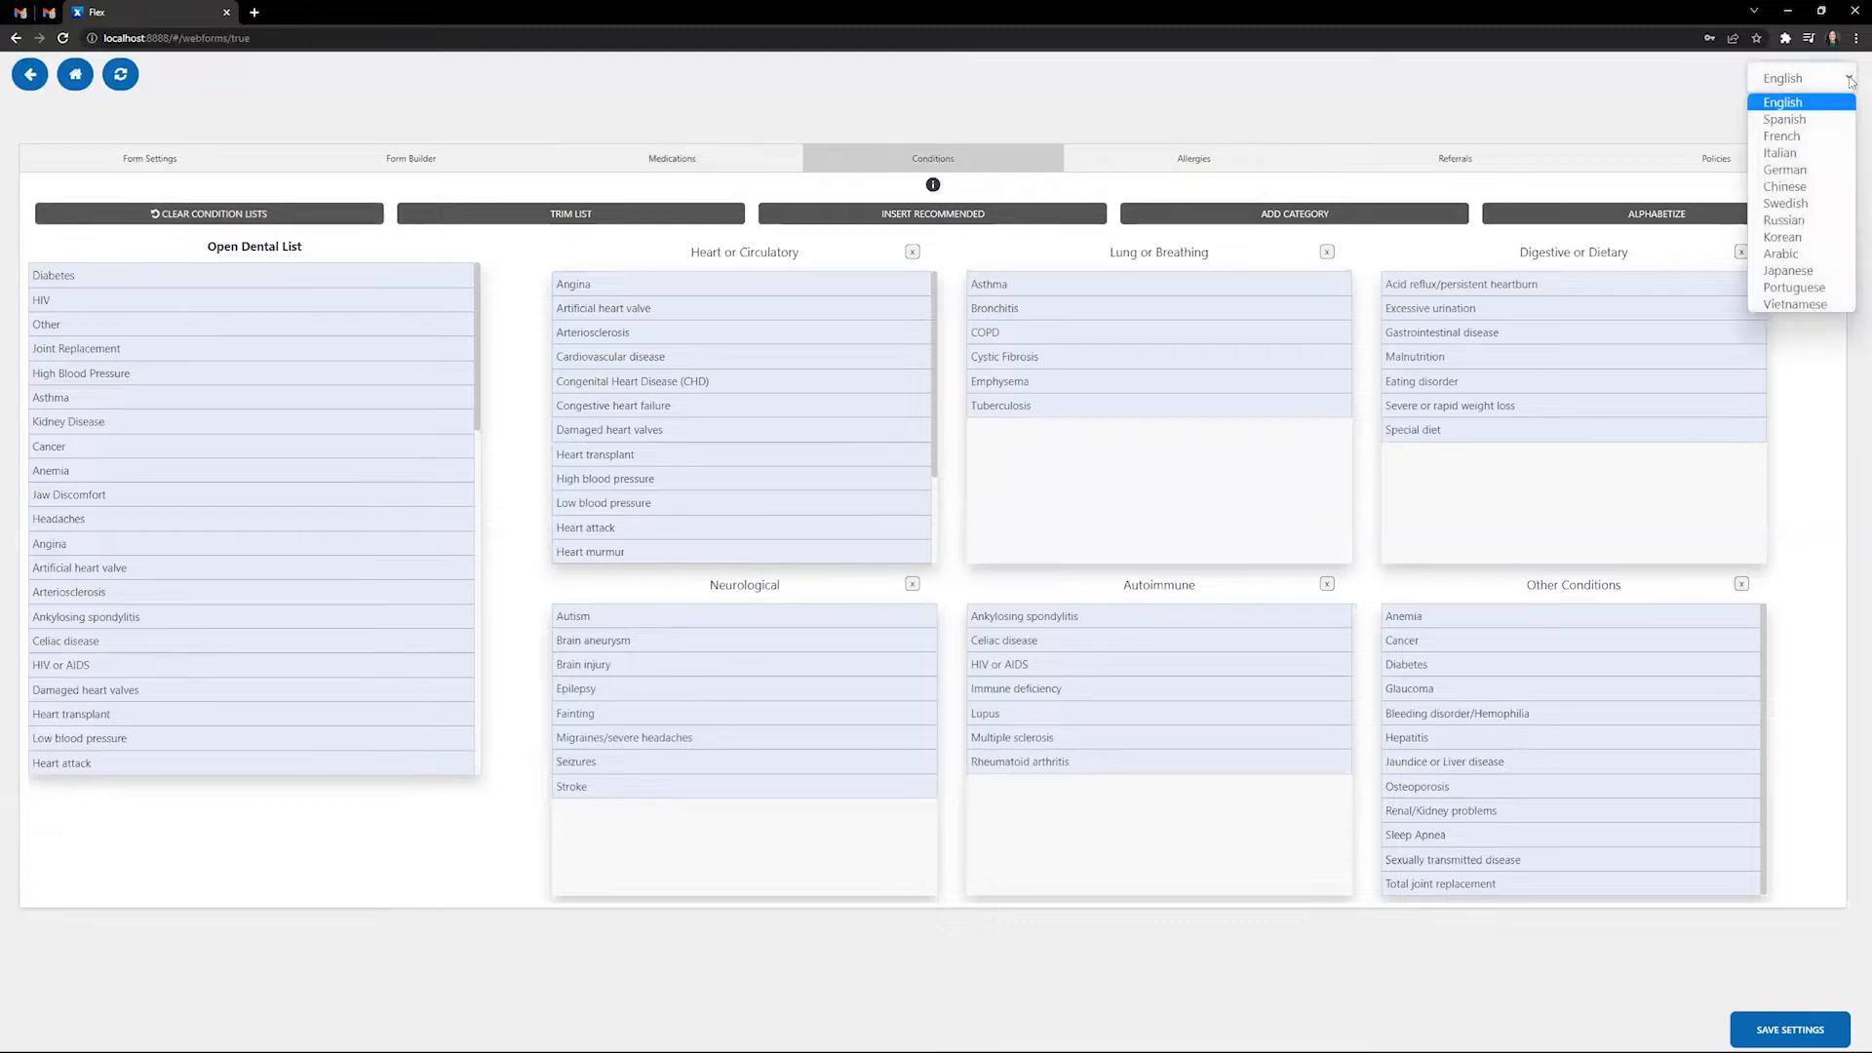
left_click(1825, 120)
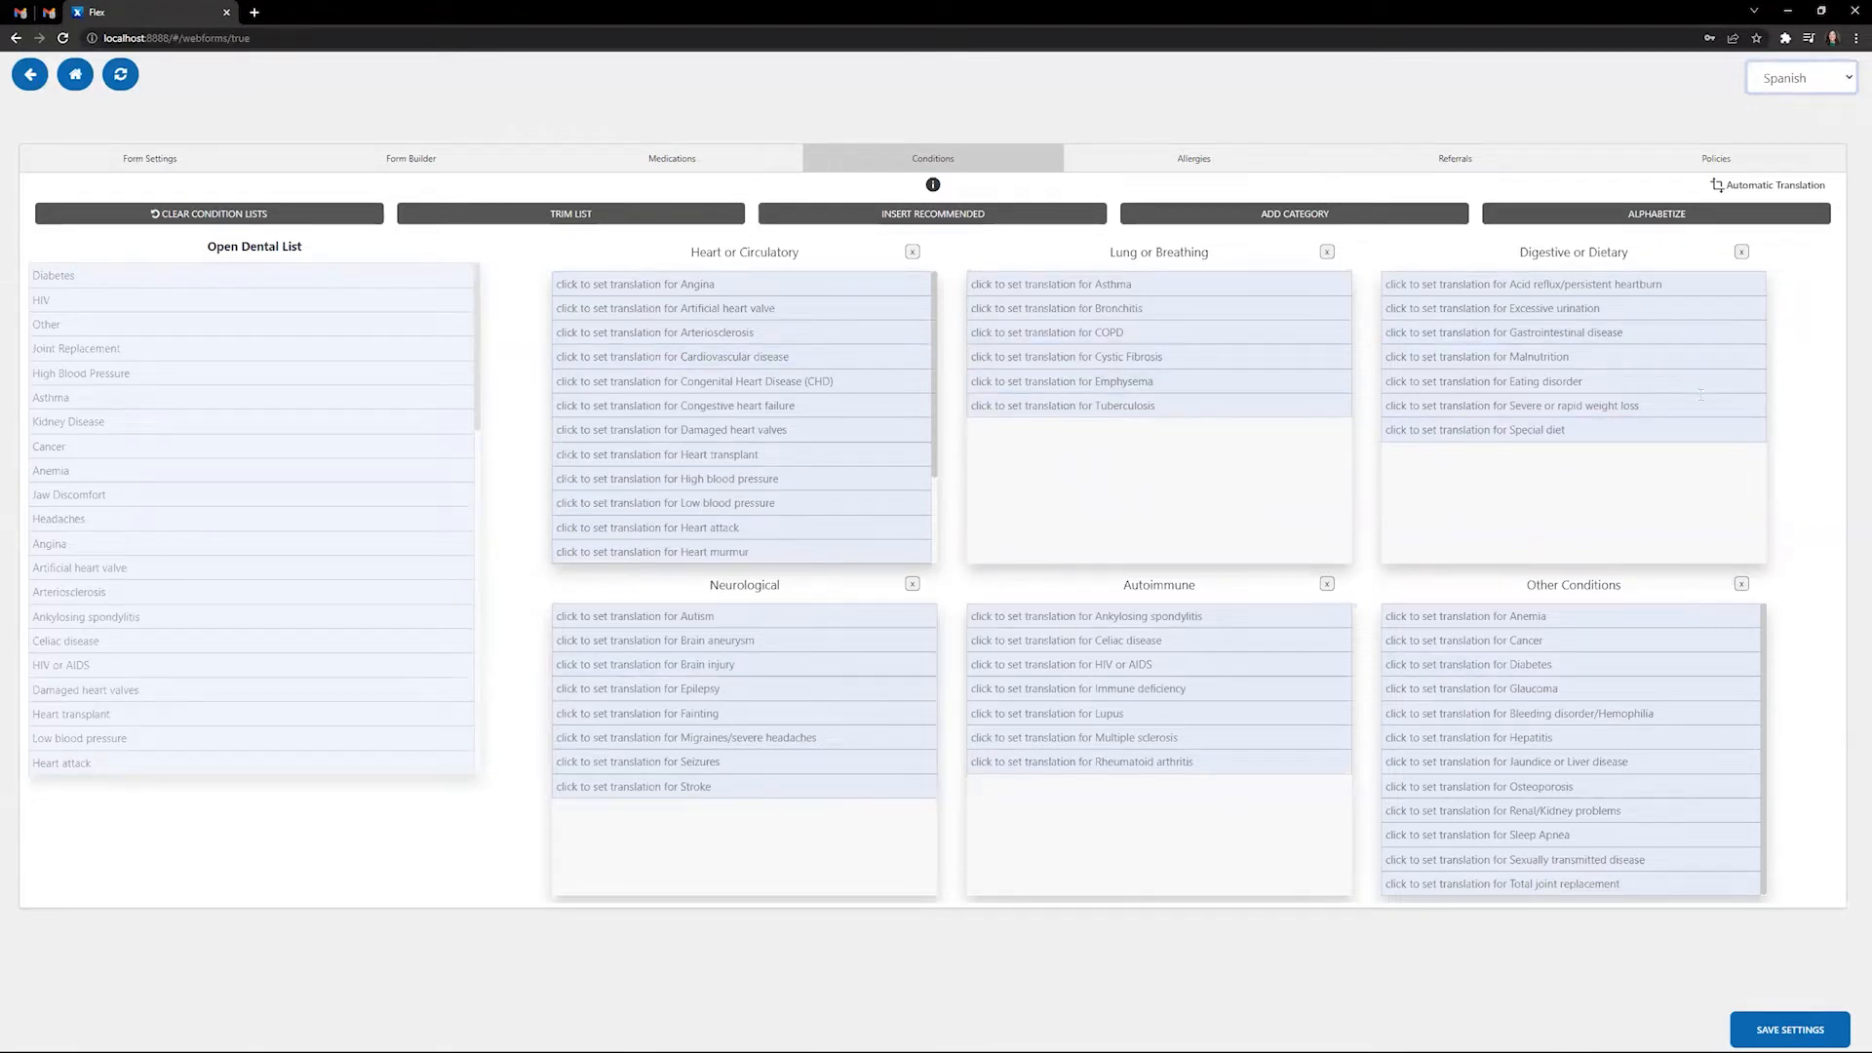
left_click(1771, 187)
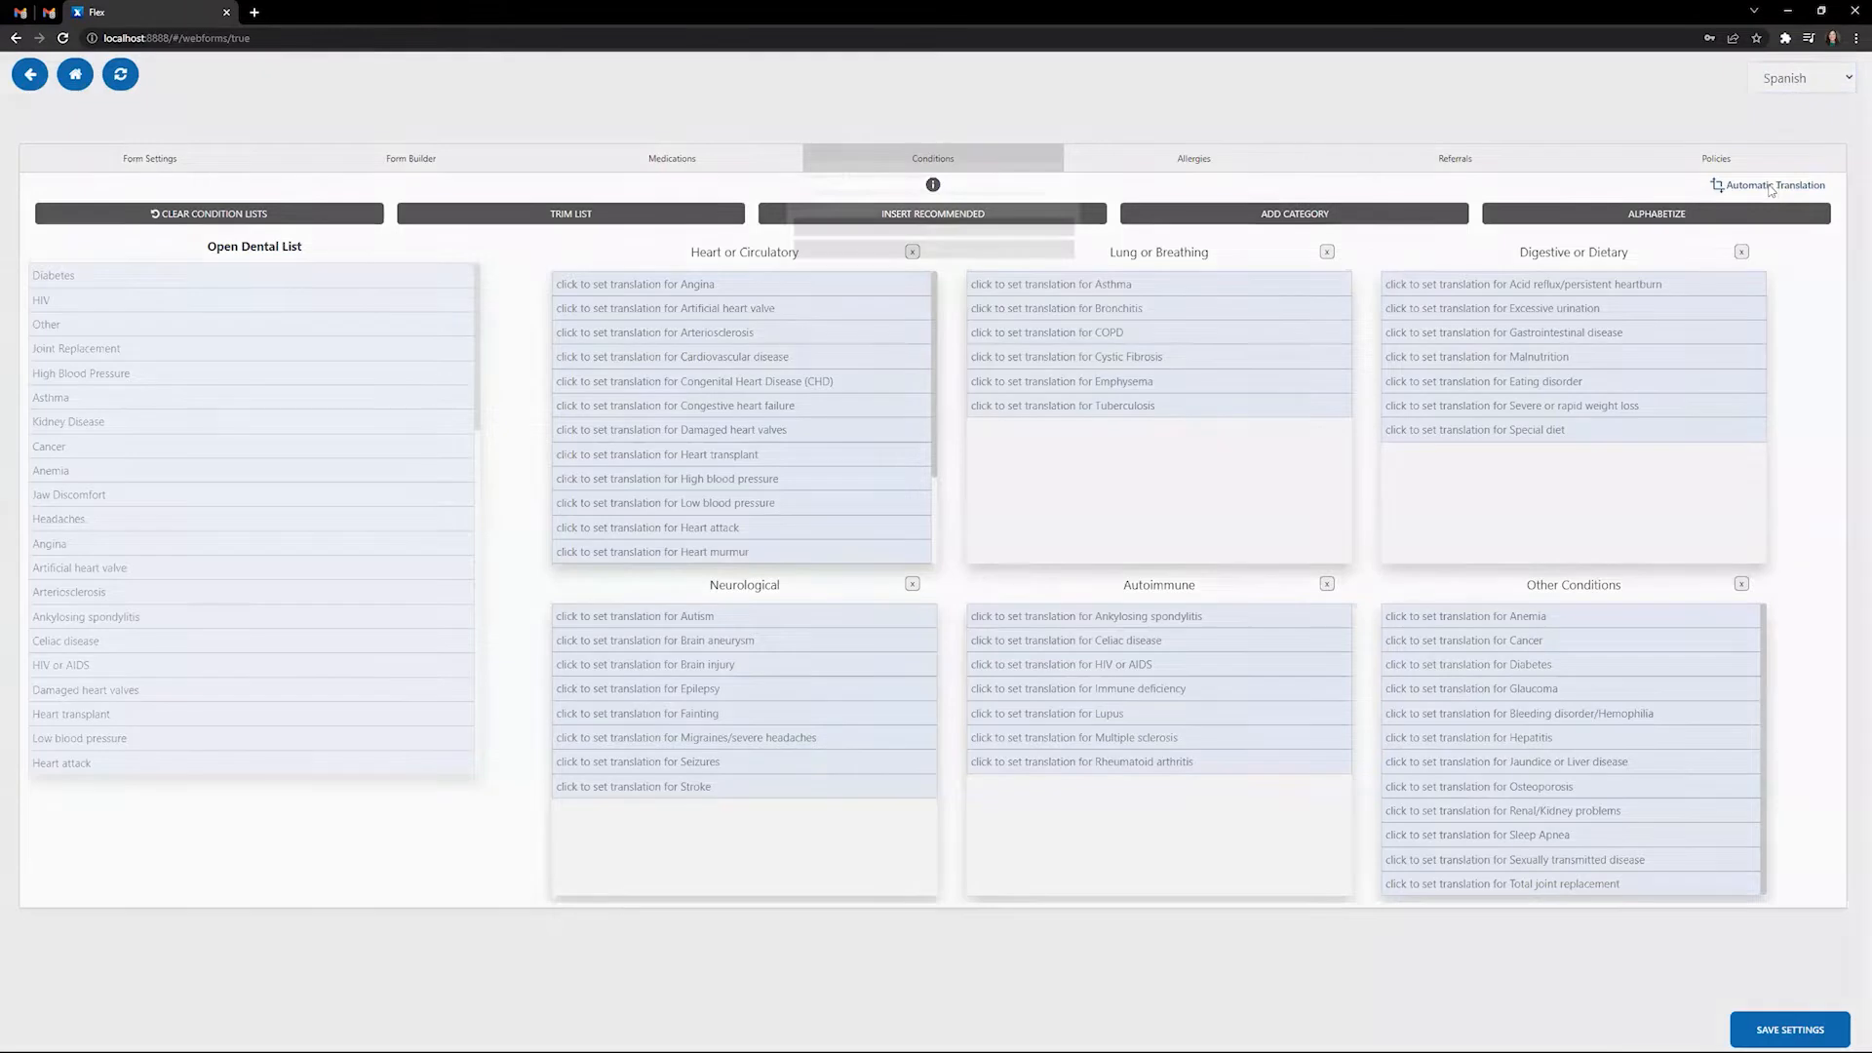
left_click(988, 575)
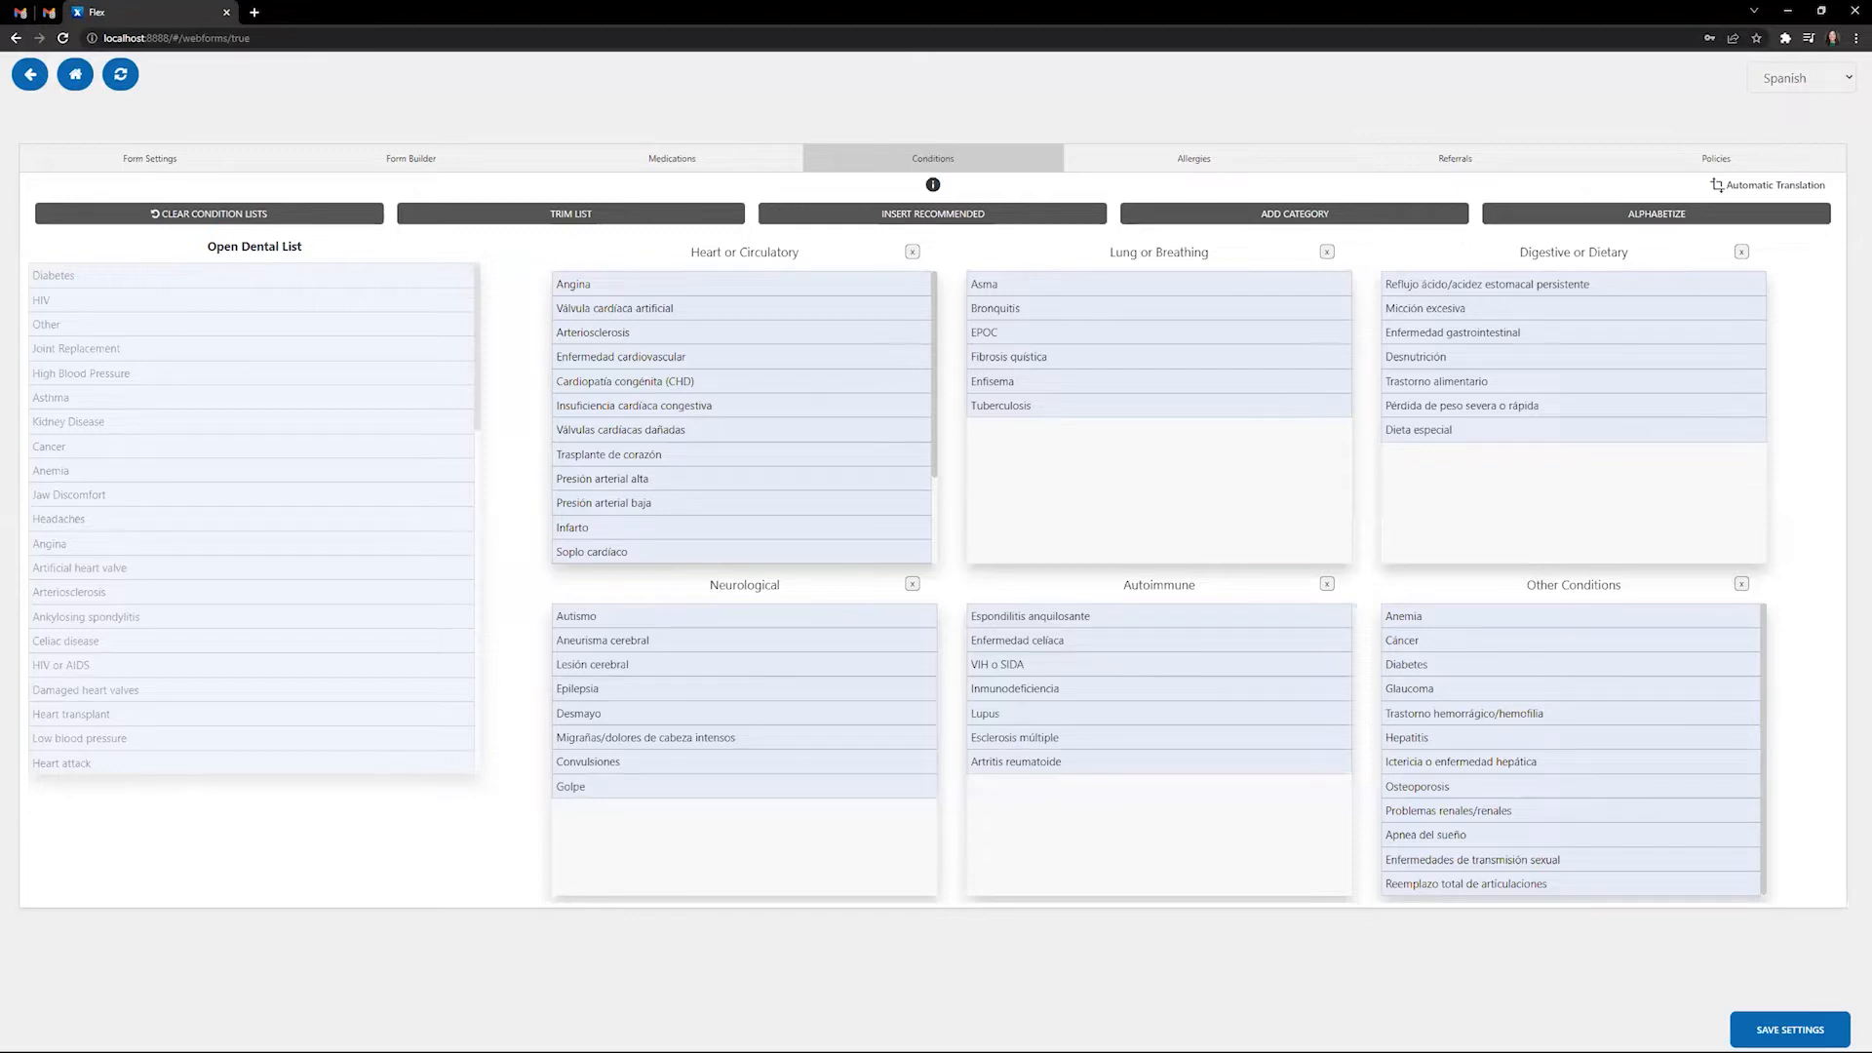
- Return to Flex Home, show Open Dental's Family module, and open the 10:30 patient's details in Flex
left_click(75, 74)
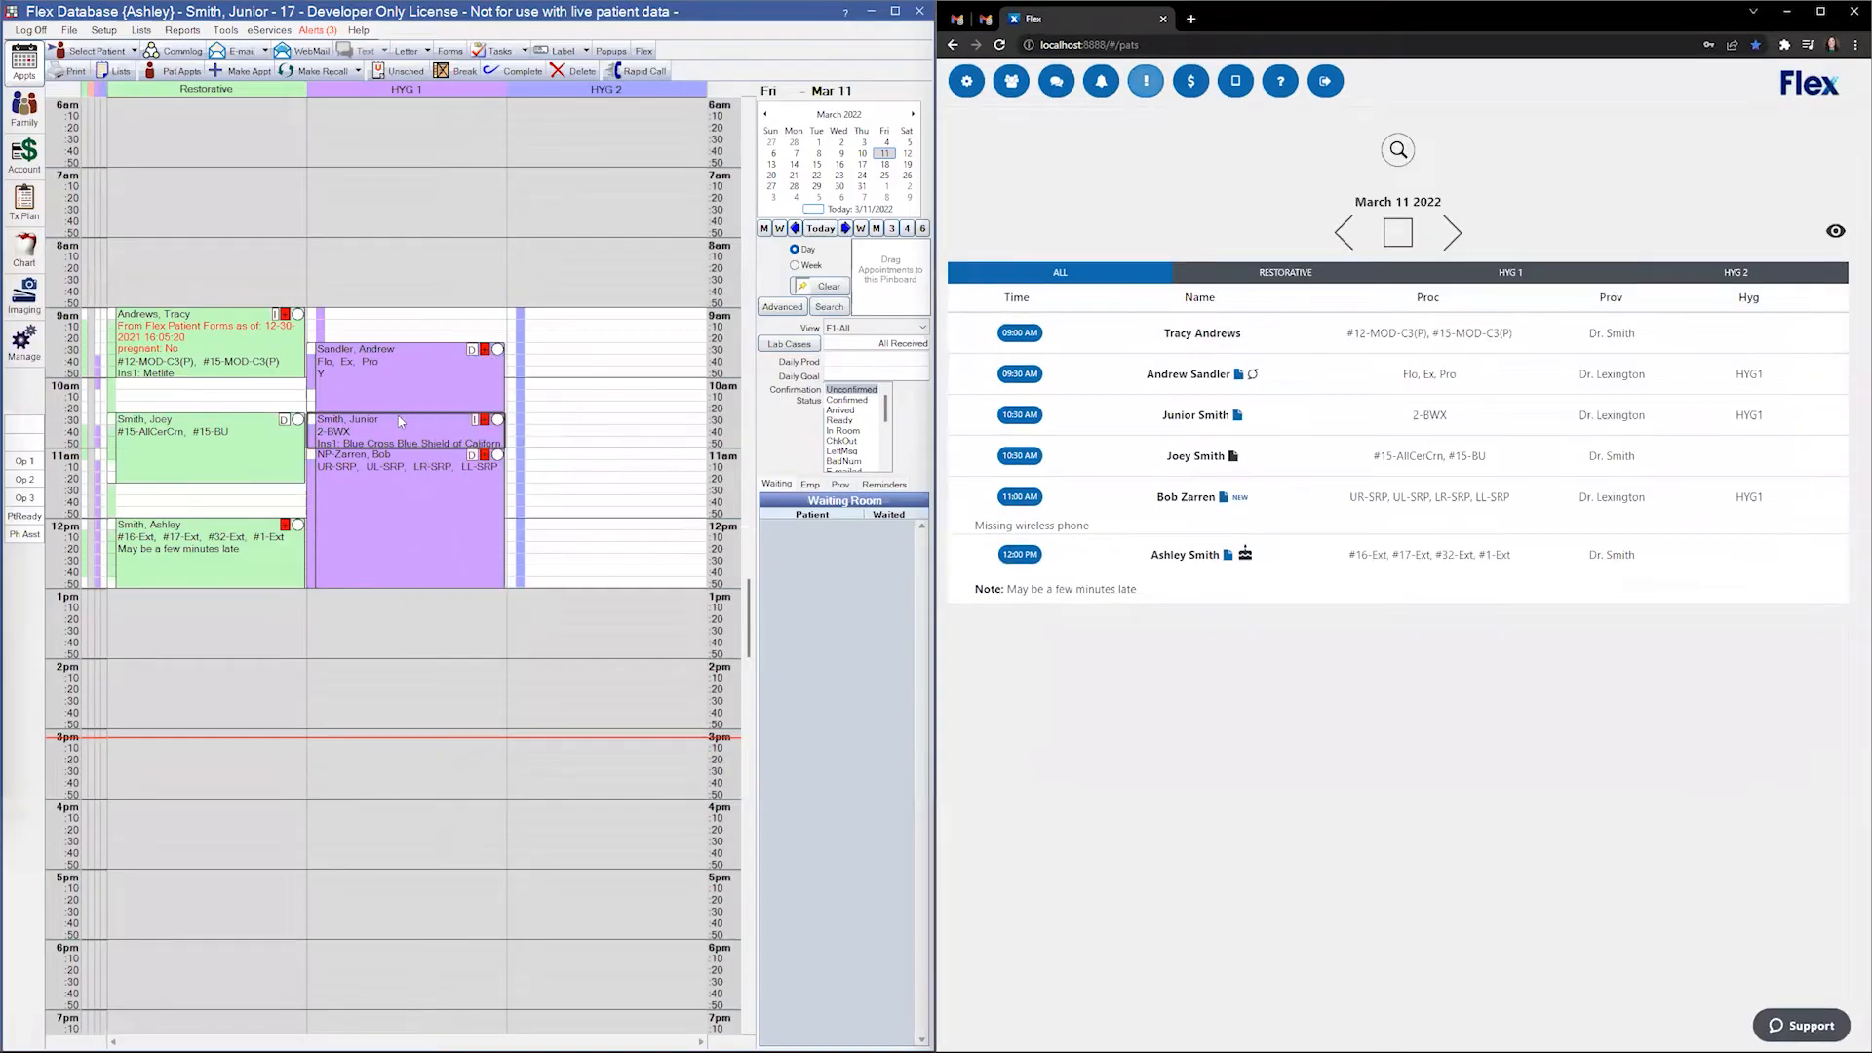
left_click(25, 249)
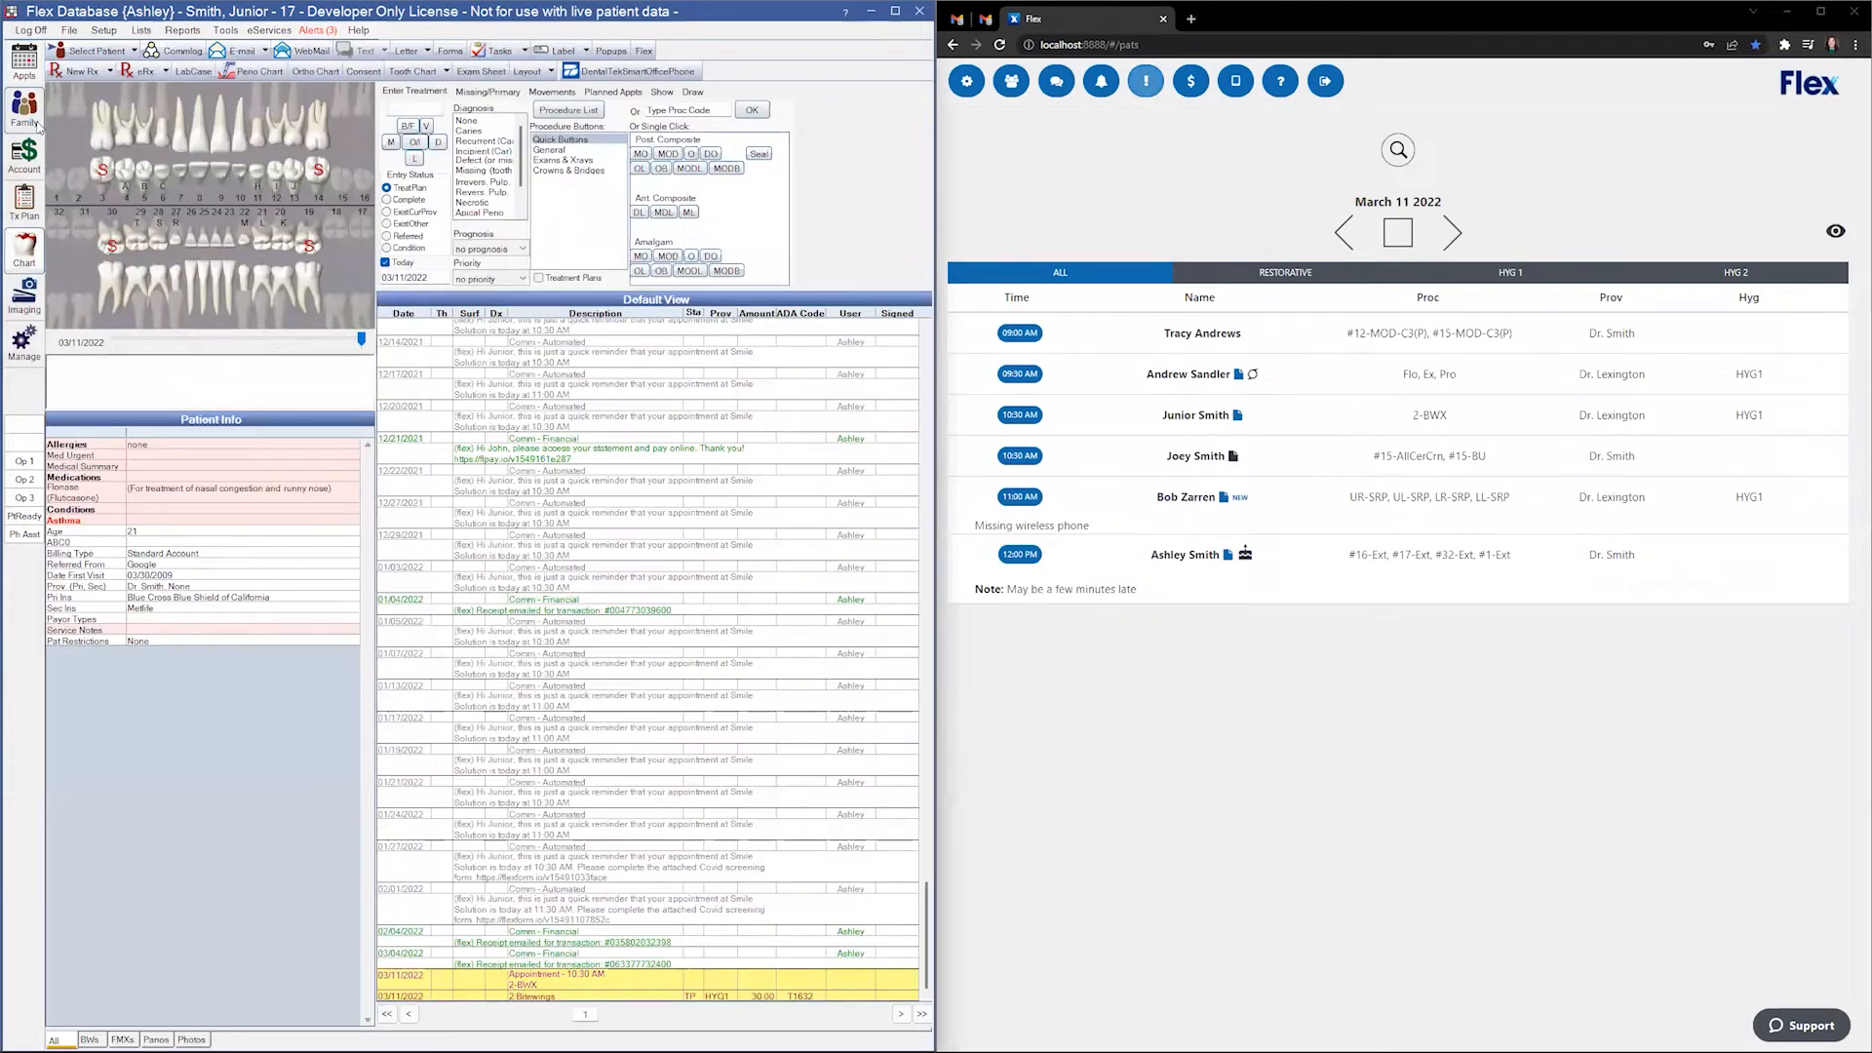
left_click(37, 125)
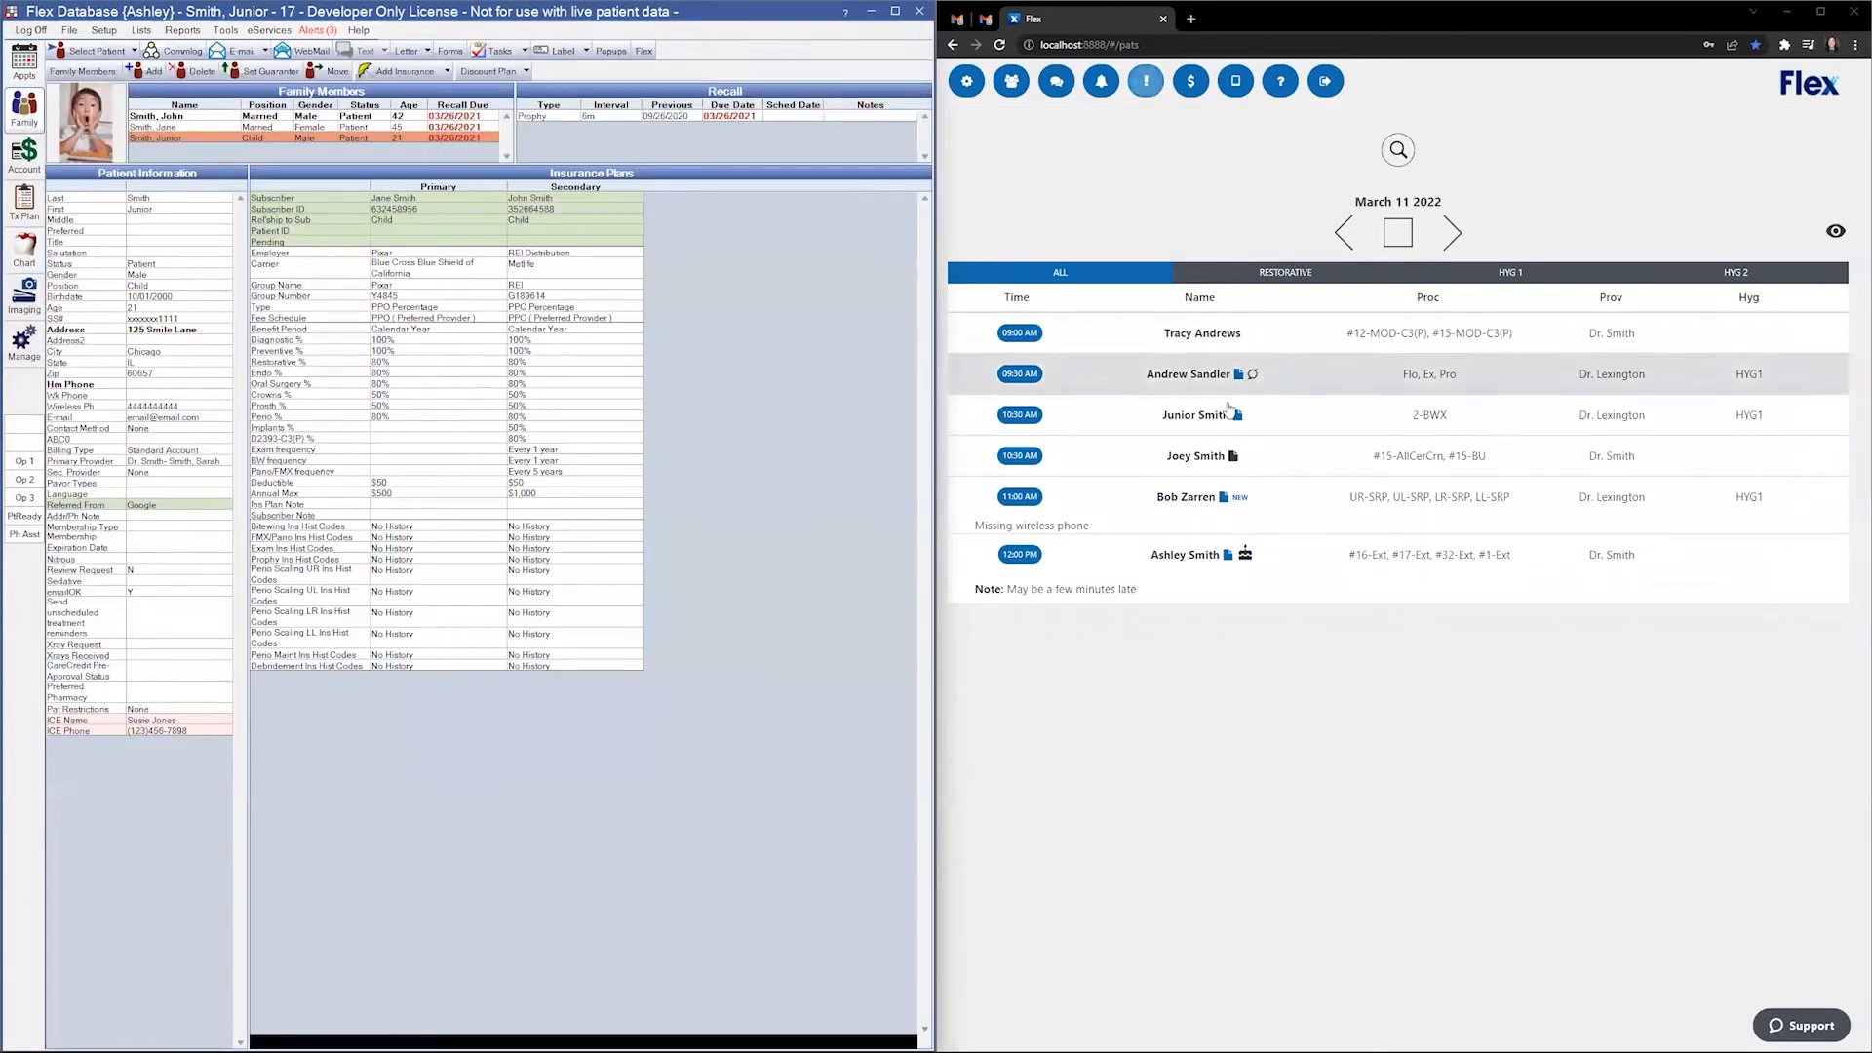
left_click(1346, 410)
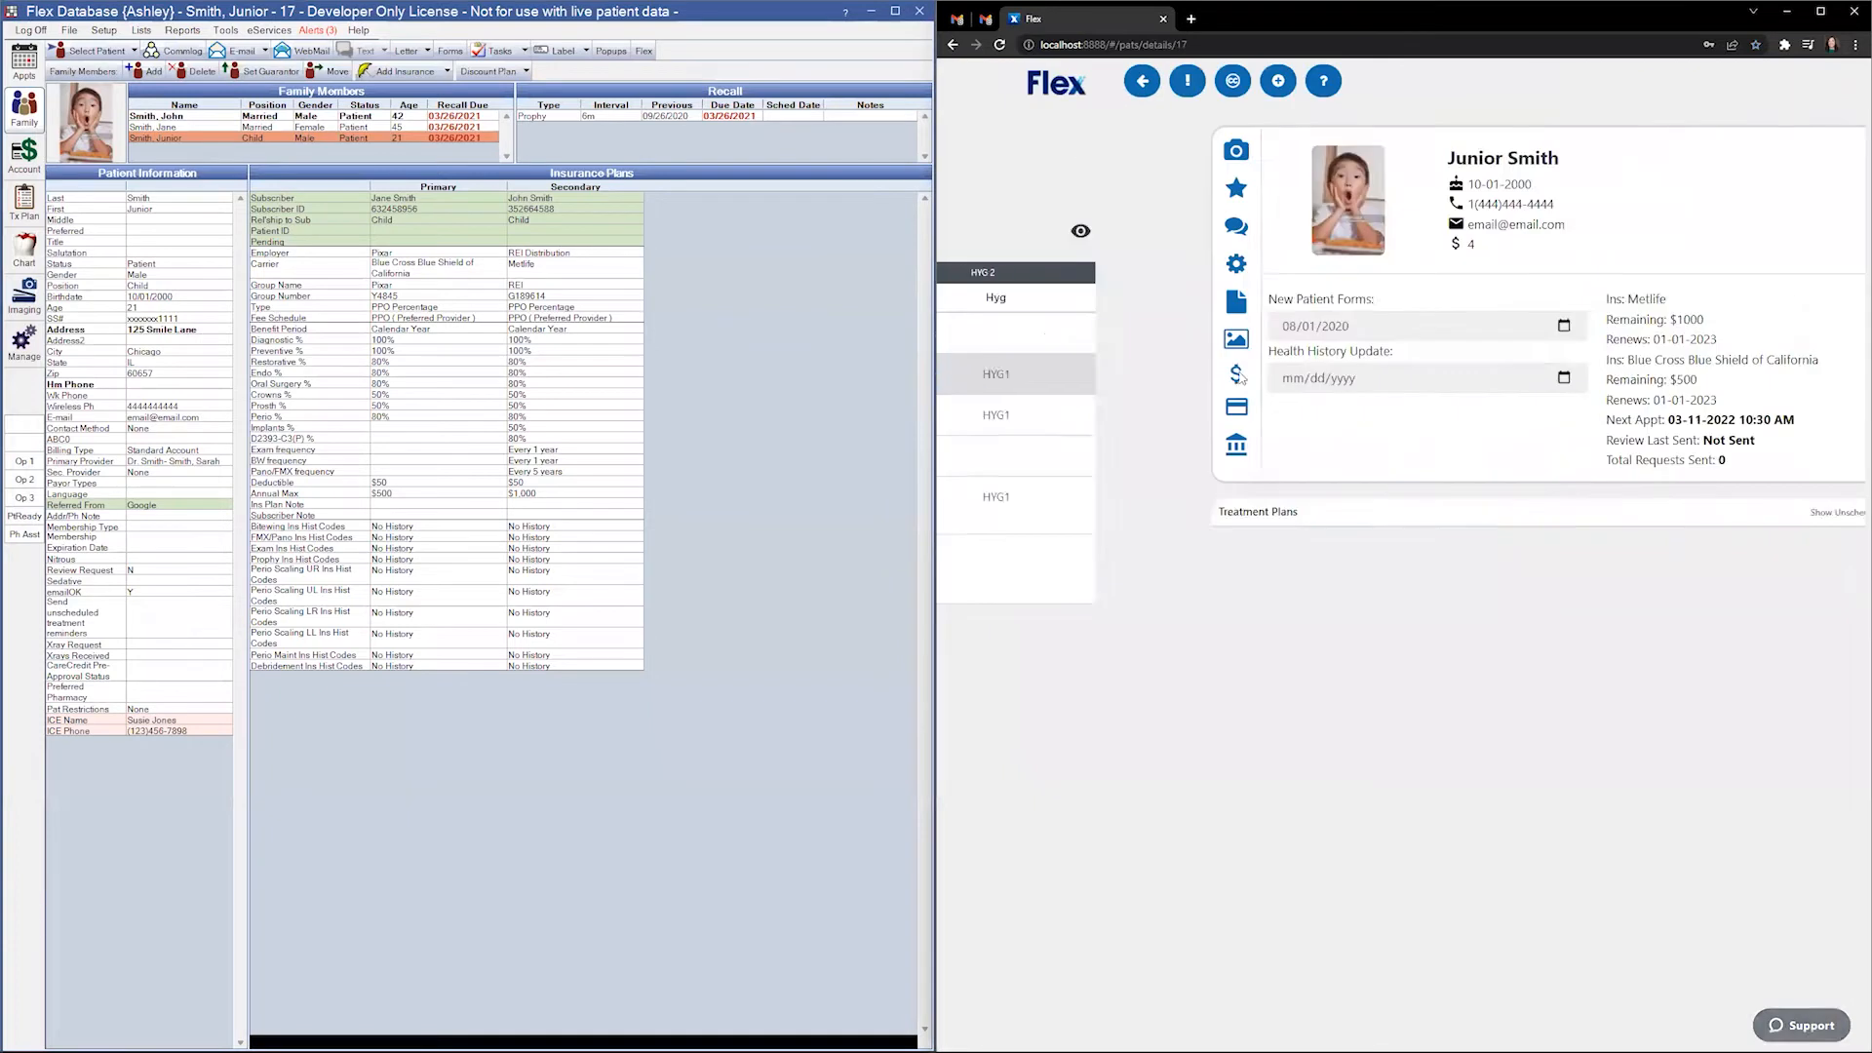
- Choose Health History Update from the forms to send and open it for filling in
left_click(1011, 80)
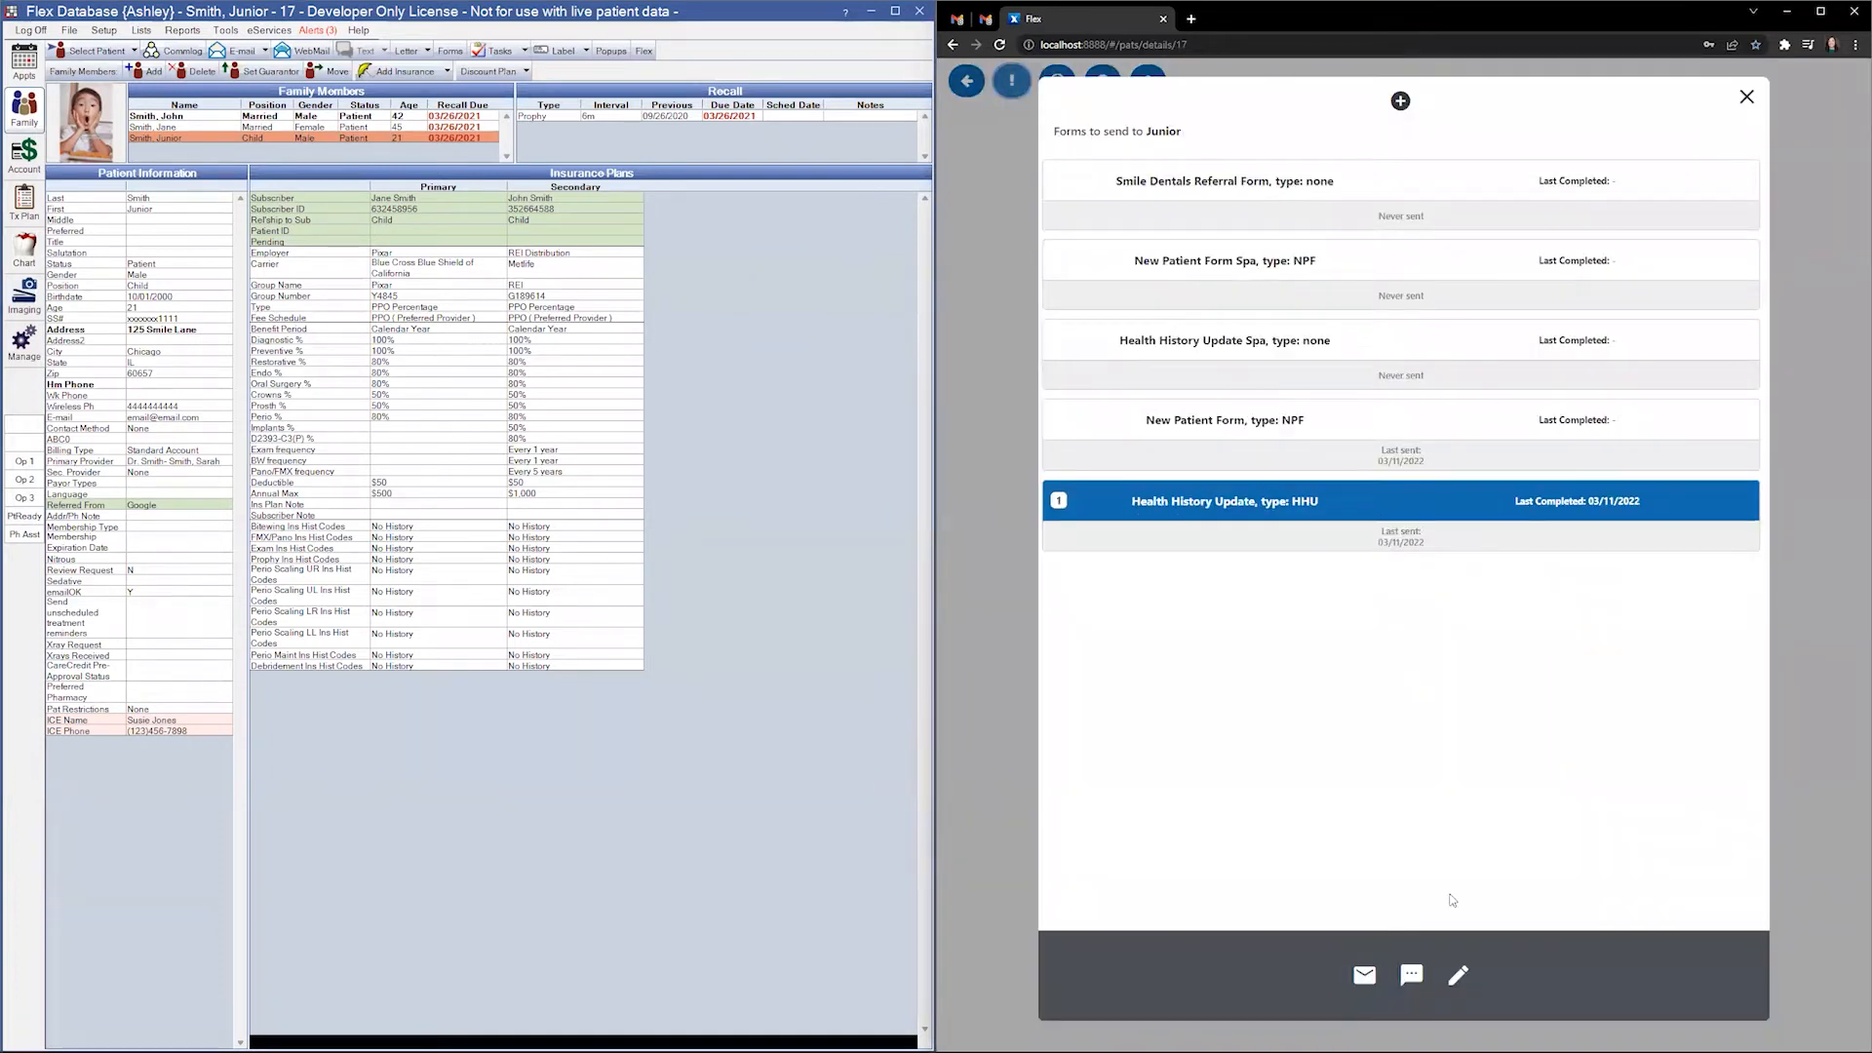
left_click(1458, 974)
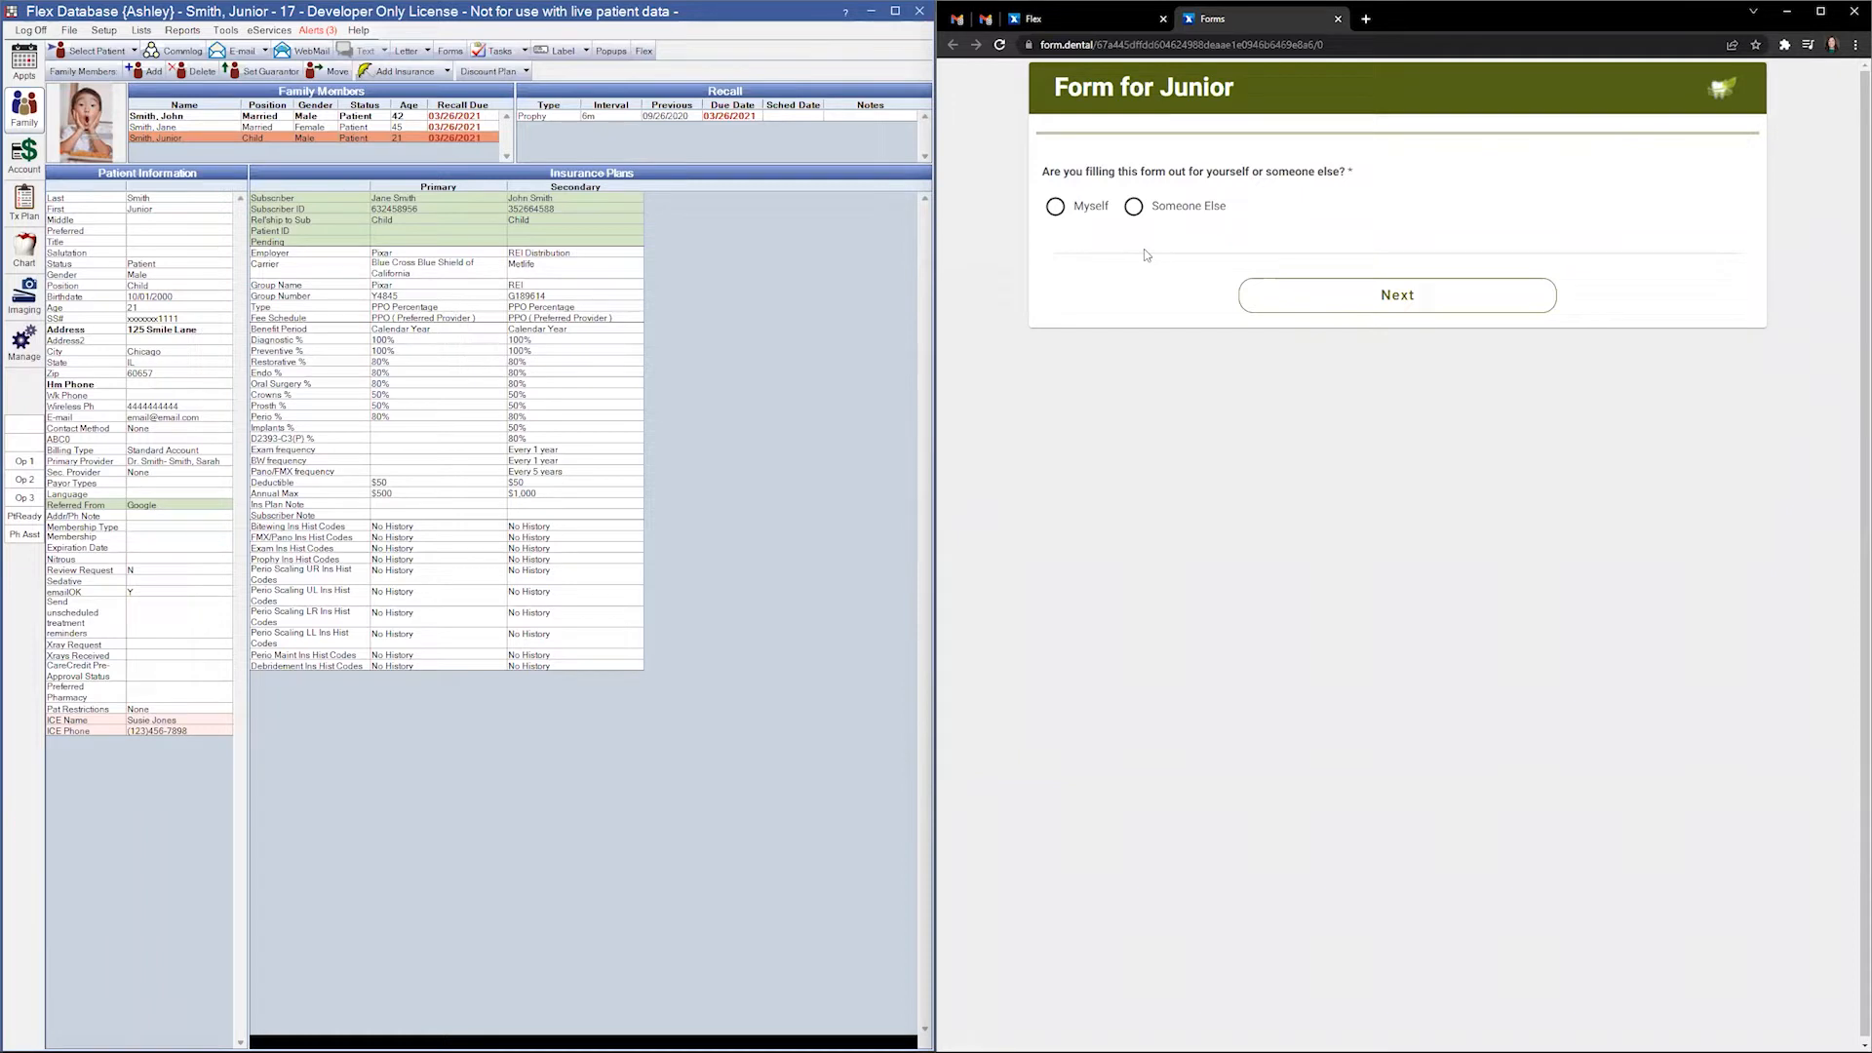
- Mark the form as for myself and change the mailing address street to Tooth Avenue
left_click(1056, 207)
left_click(1370, 305)
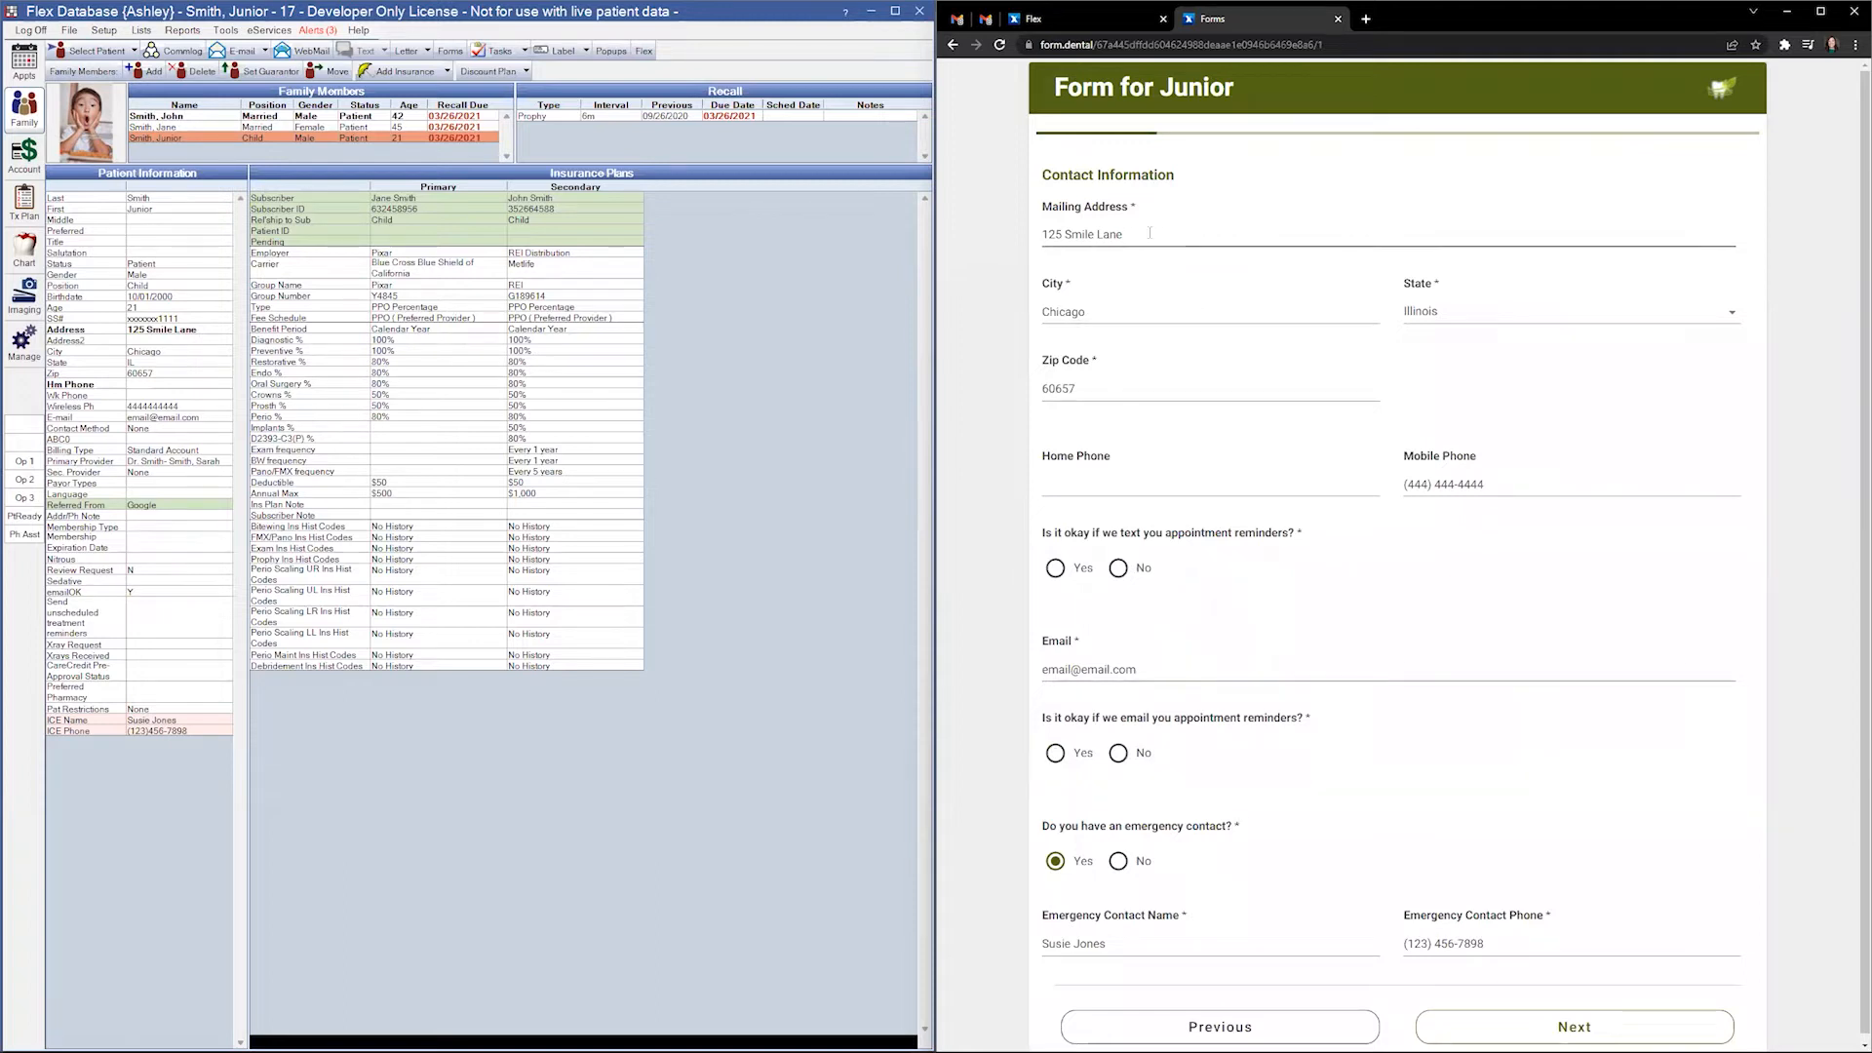
left_click_drag(1135, 238, 1029, 233)
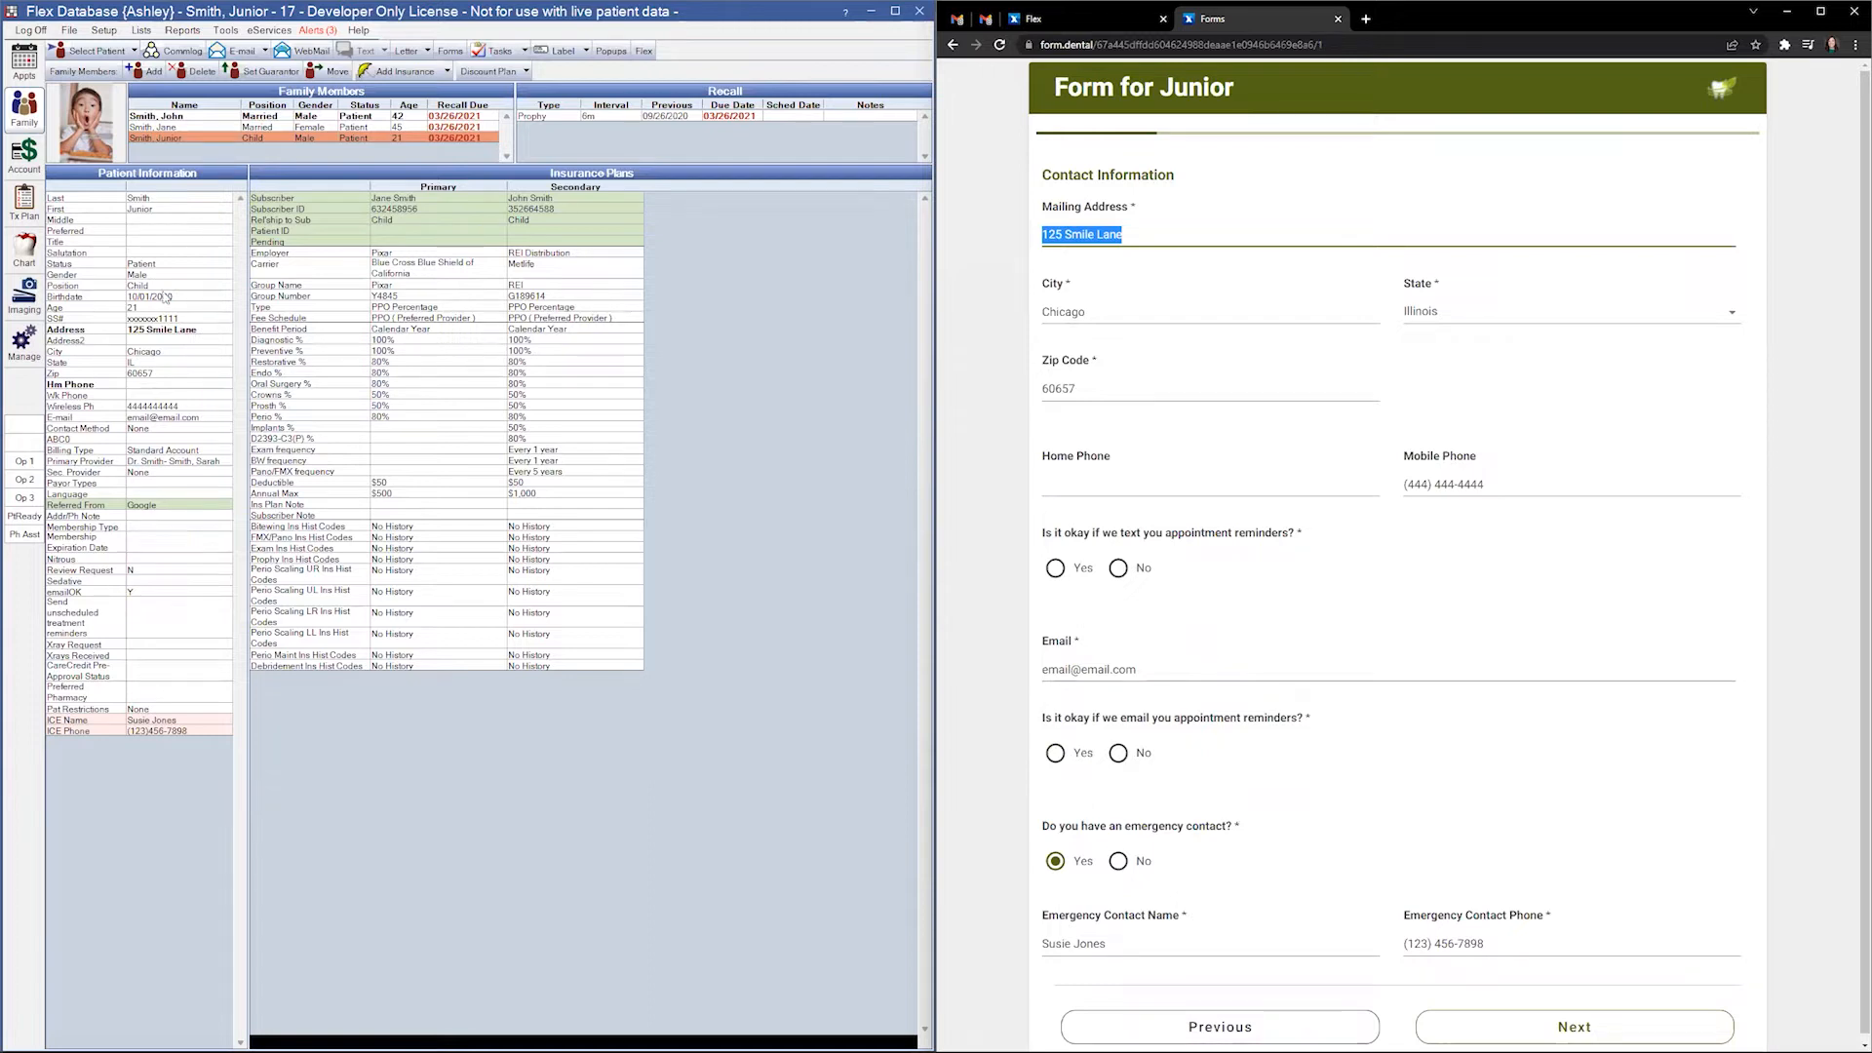
left_click_drag(1123, 235, 1068, 234)
type("Tooth")
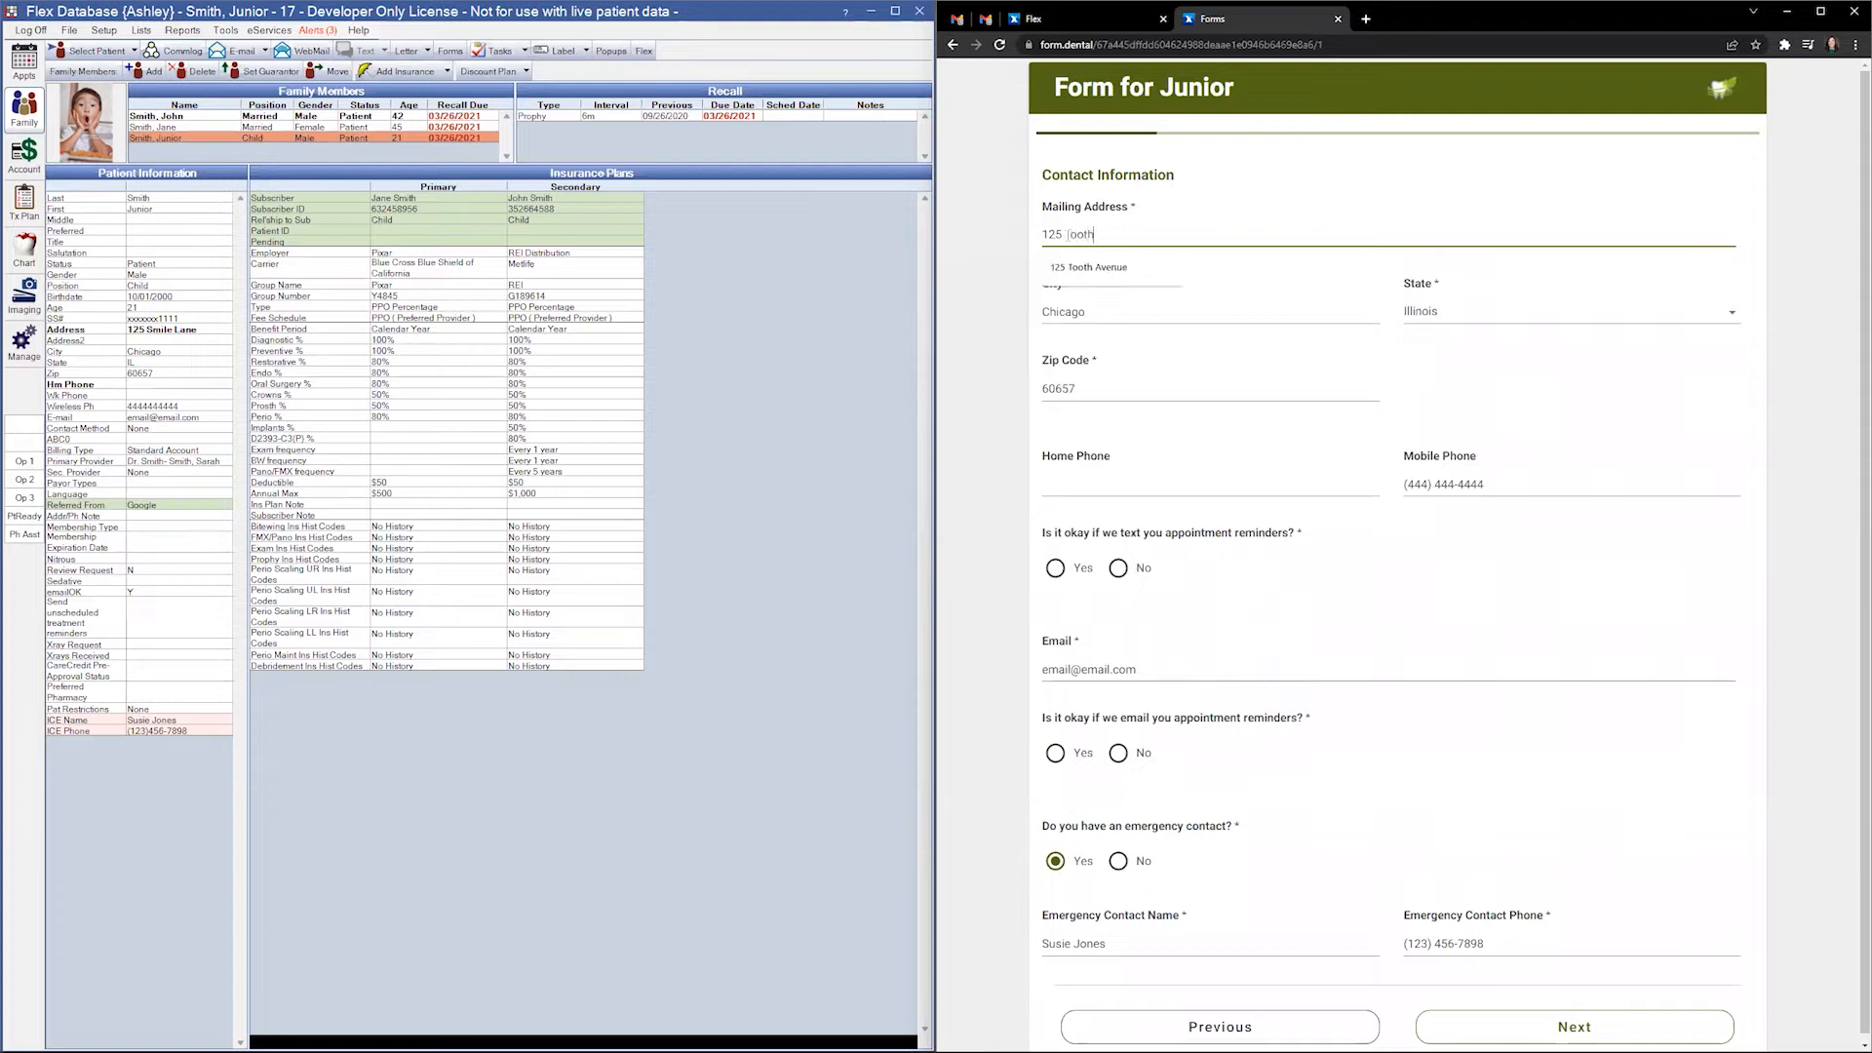
type(" Avenue")
- Accept both text and email appointment reminders and continue to the conditions page
left_click(1055, 562)
left_click(1059, 754)
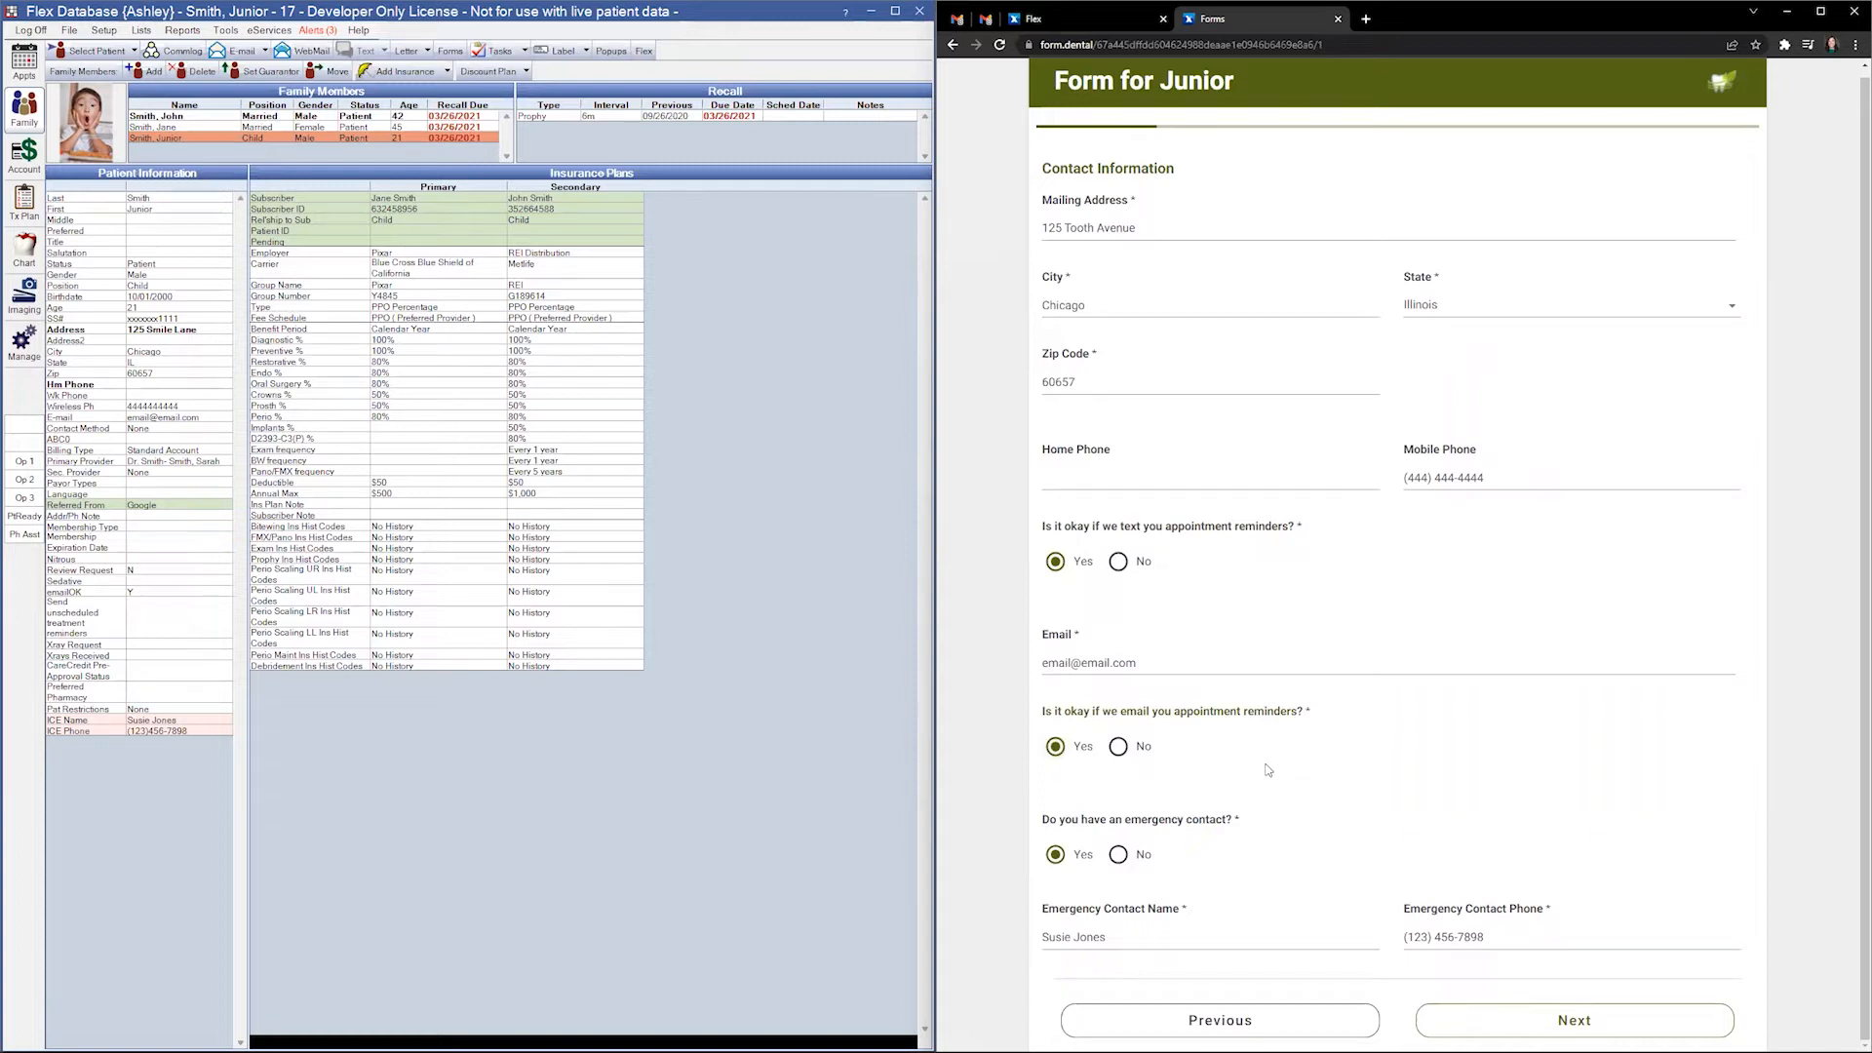
left_click(1499, 1016)
left_click(26, 252)
- Open the patient's Medical record from the chart and show its Problems list
double_click(237, 456)
left_click_drag(791, 329, 436, 293)
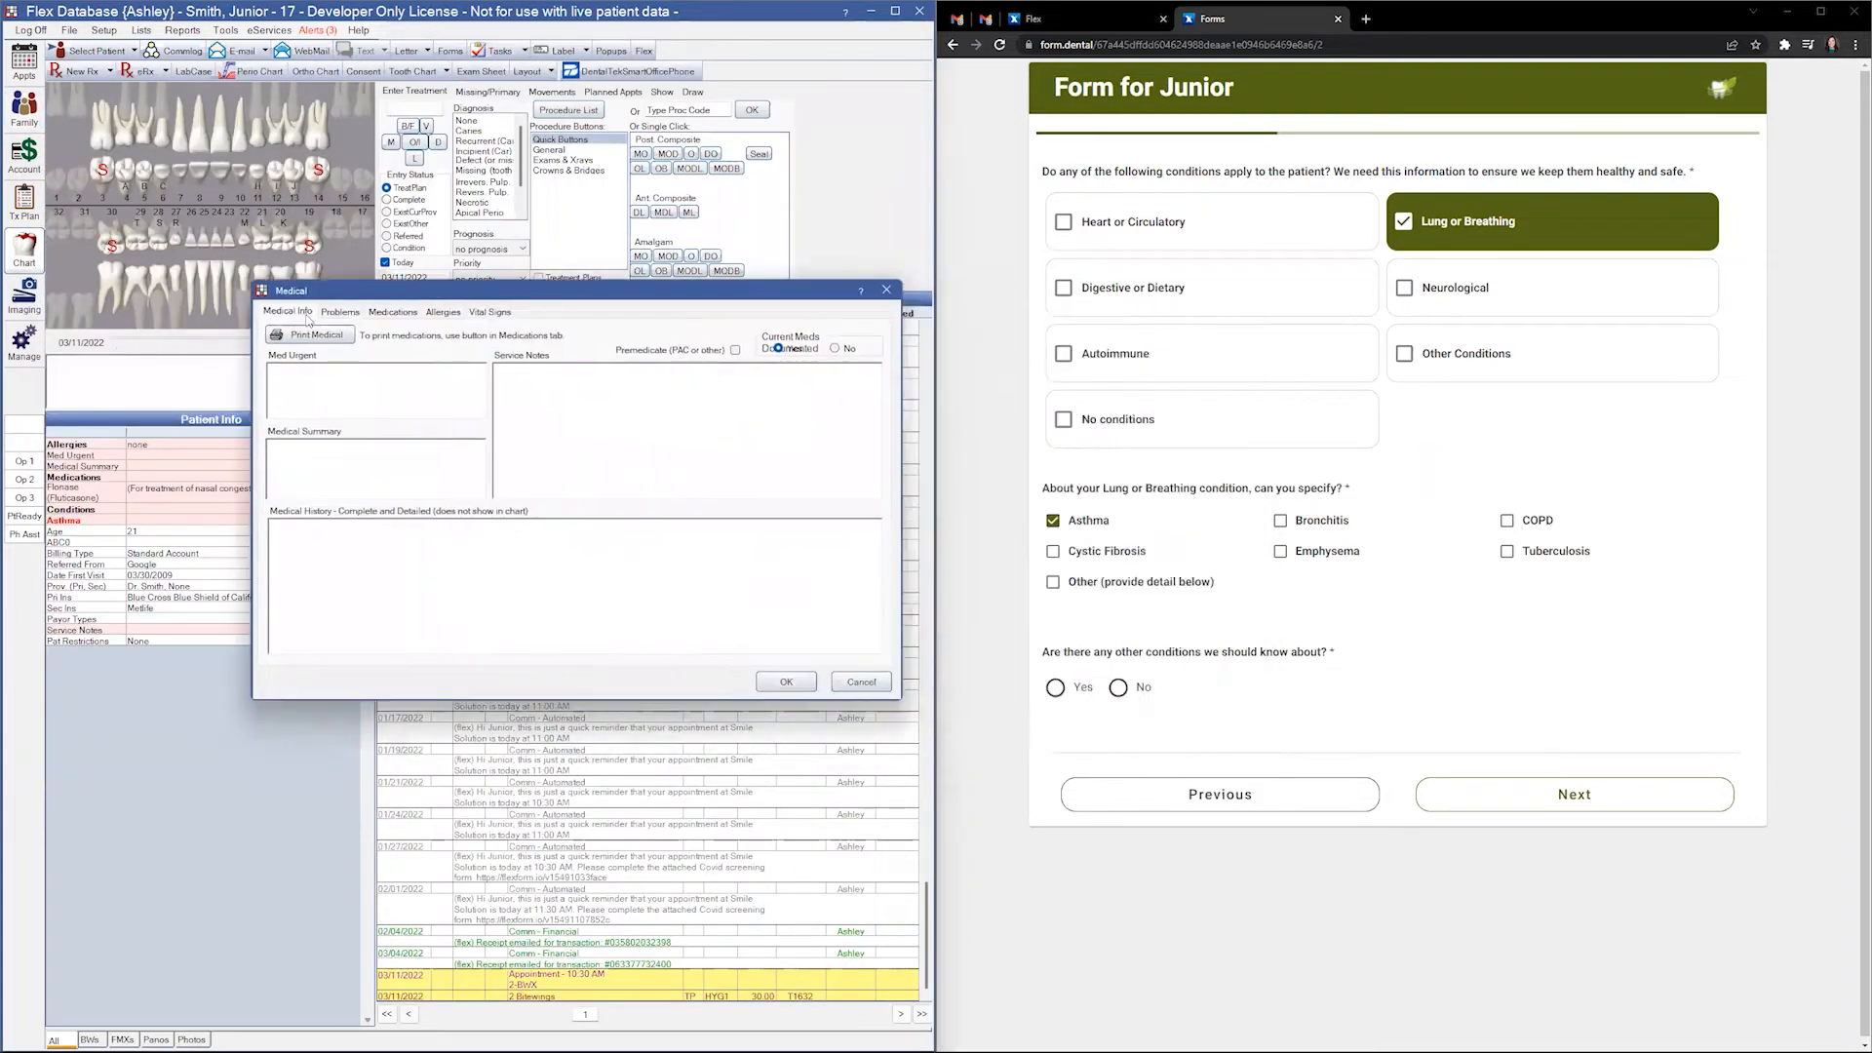
left_click(340, 311)
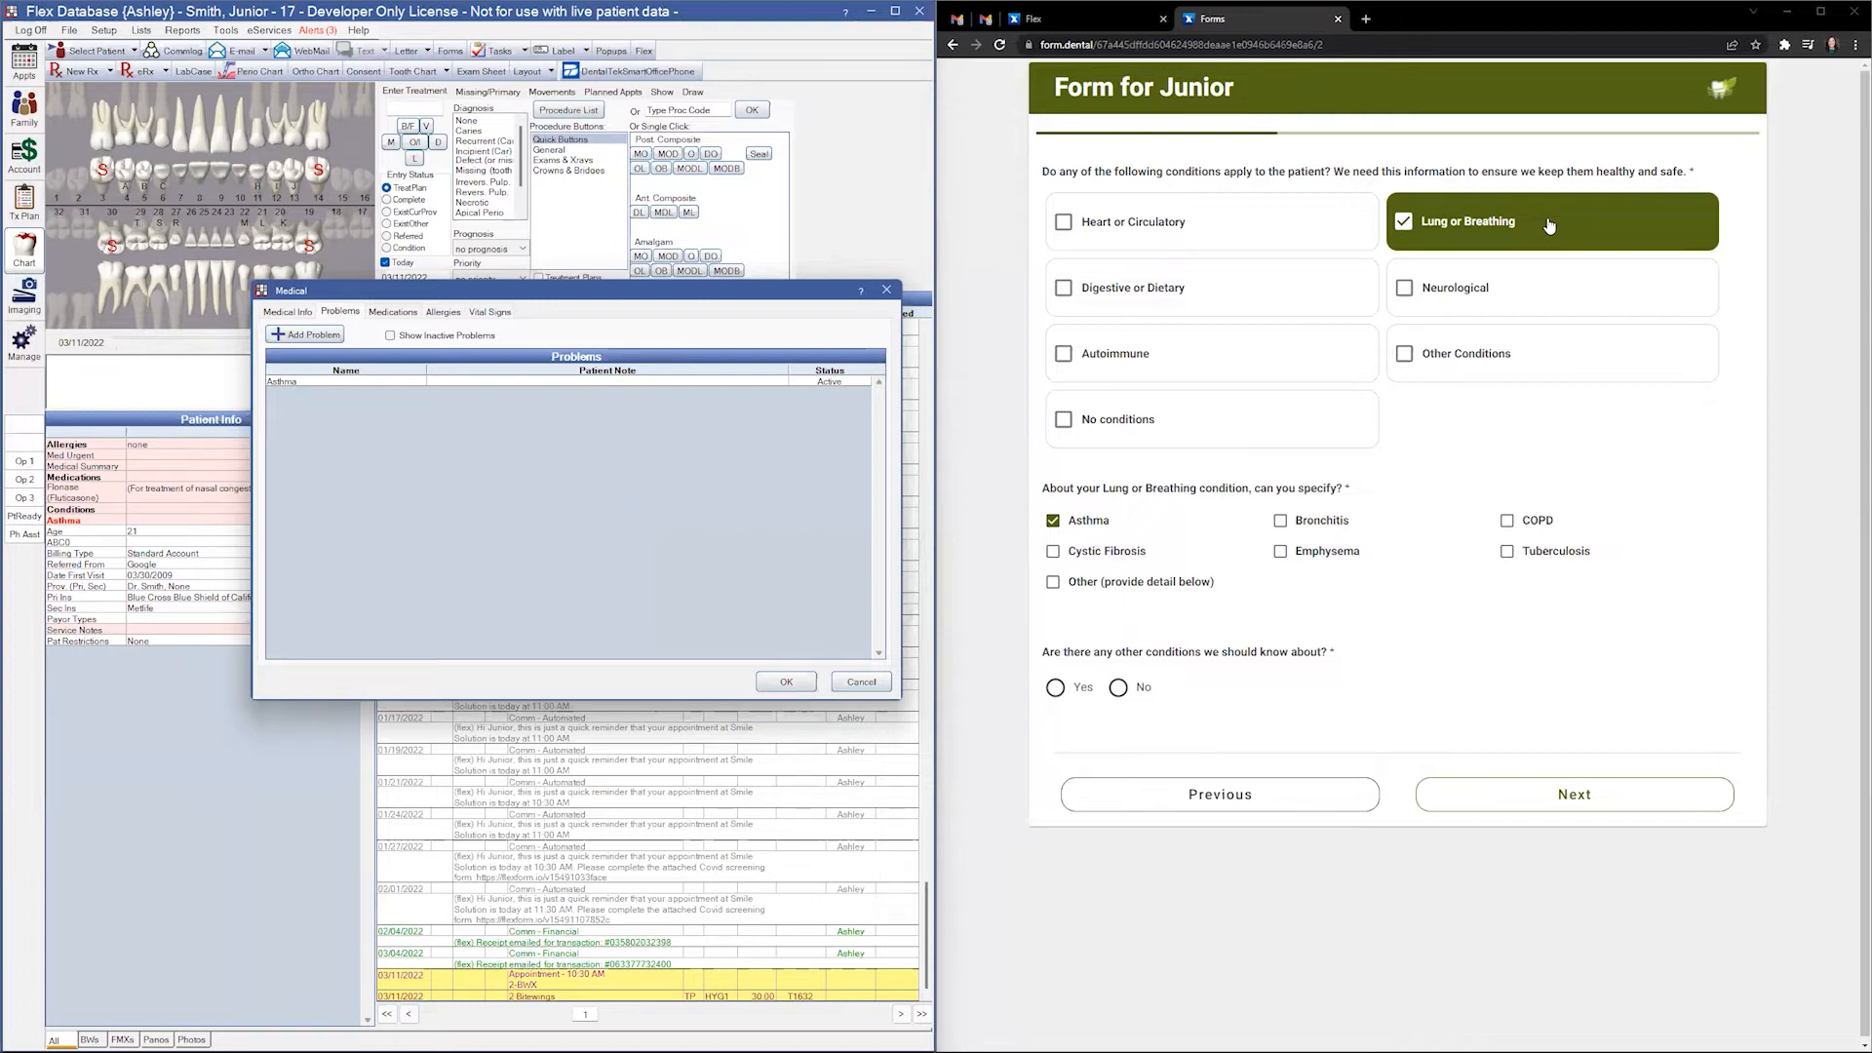
- Replace Asthma under Lung or Breathing with High blood pressure under Heart or Circulatory
left_click(1088, 524)
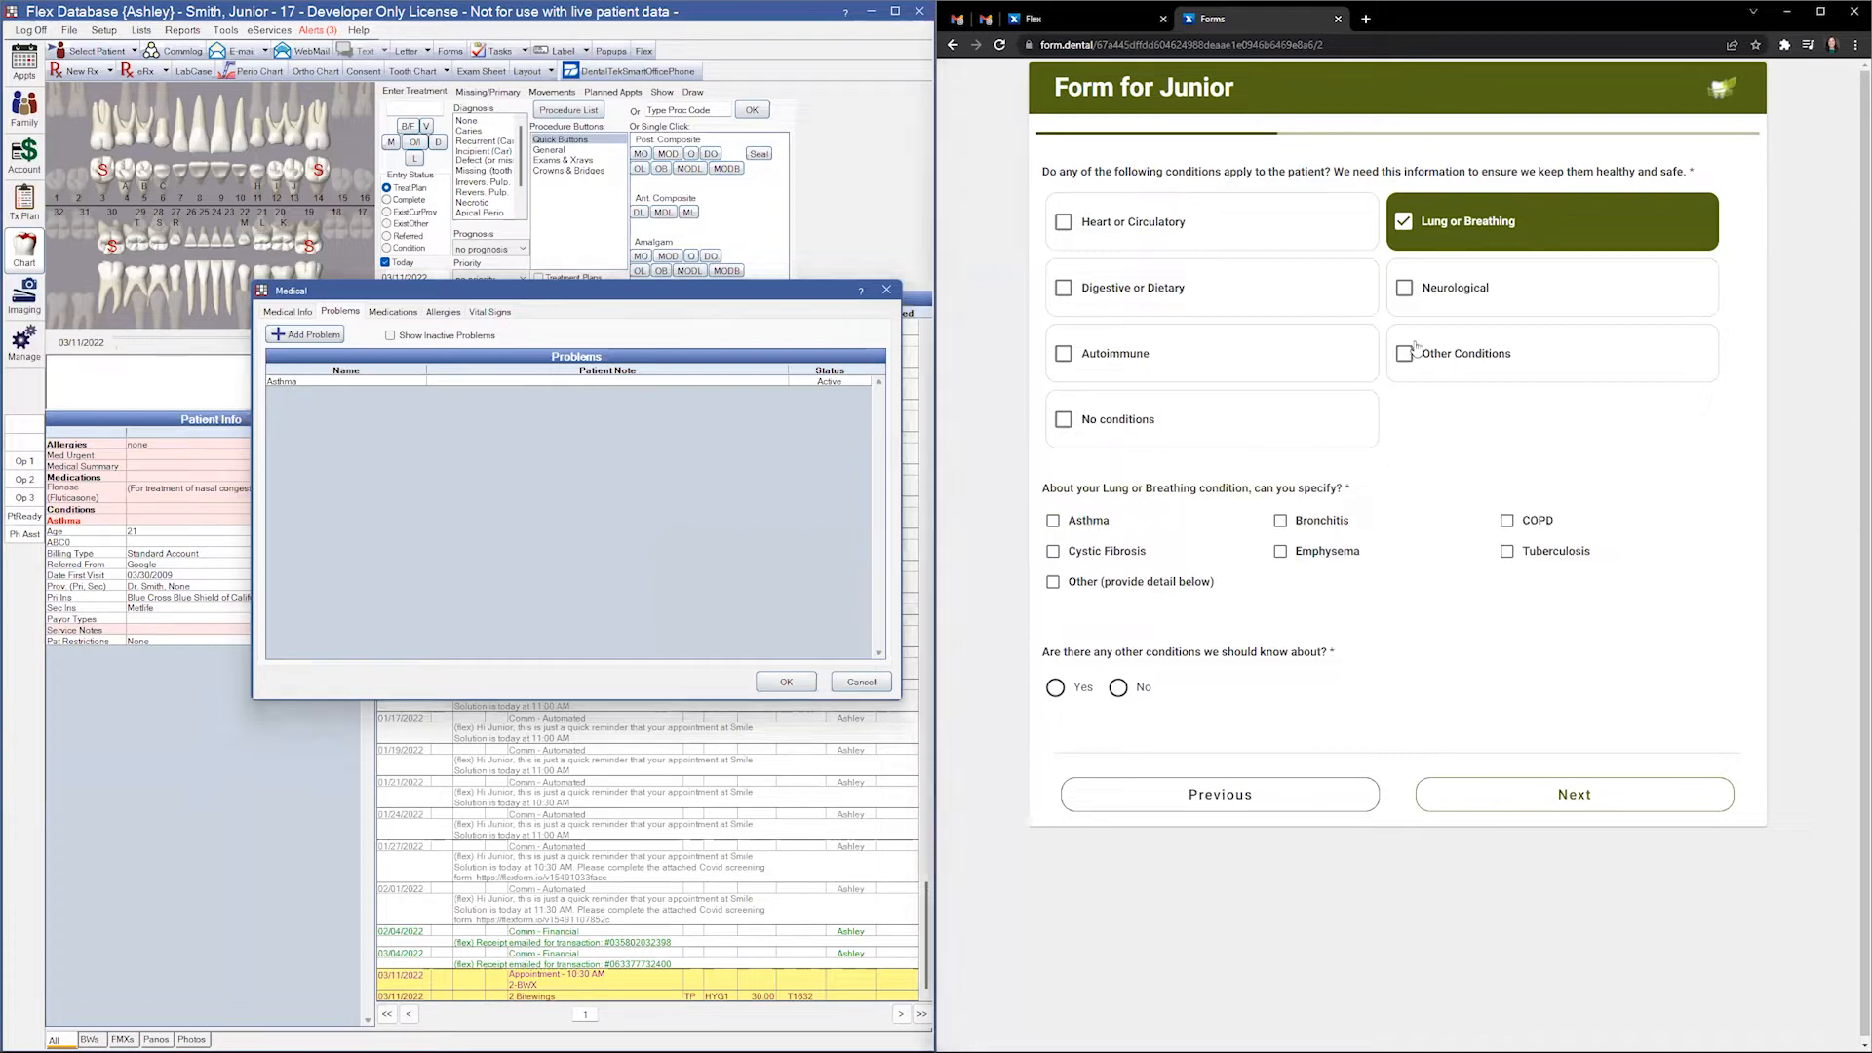
left_click(1453, 233)
left_click(1263, 249)
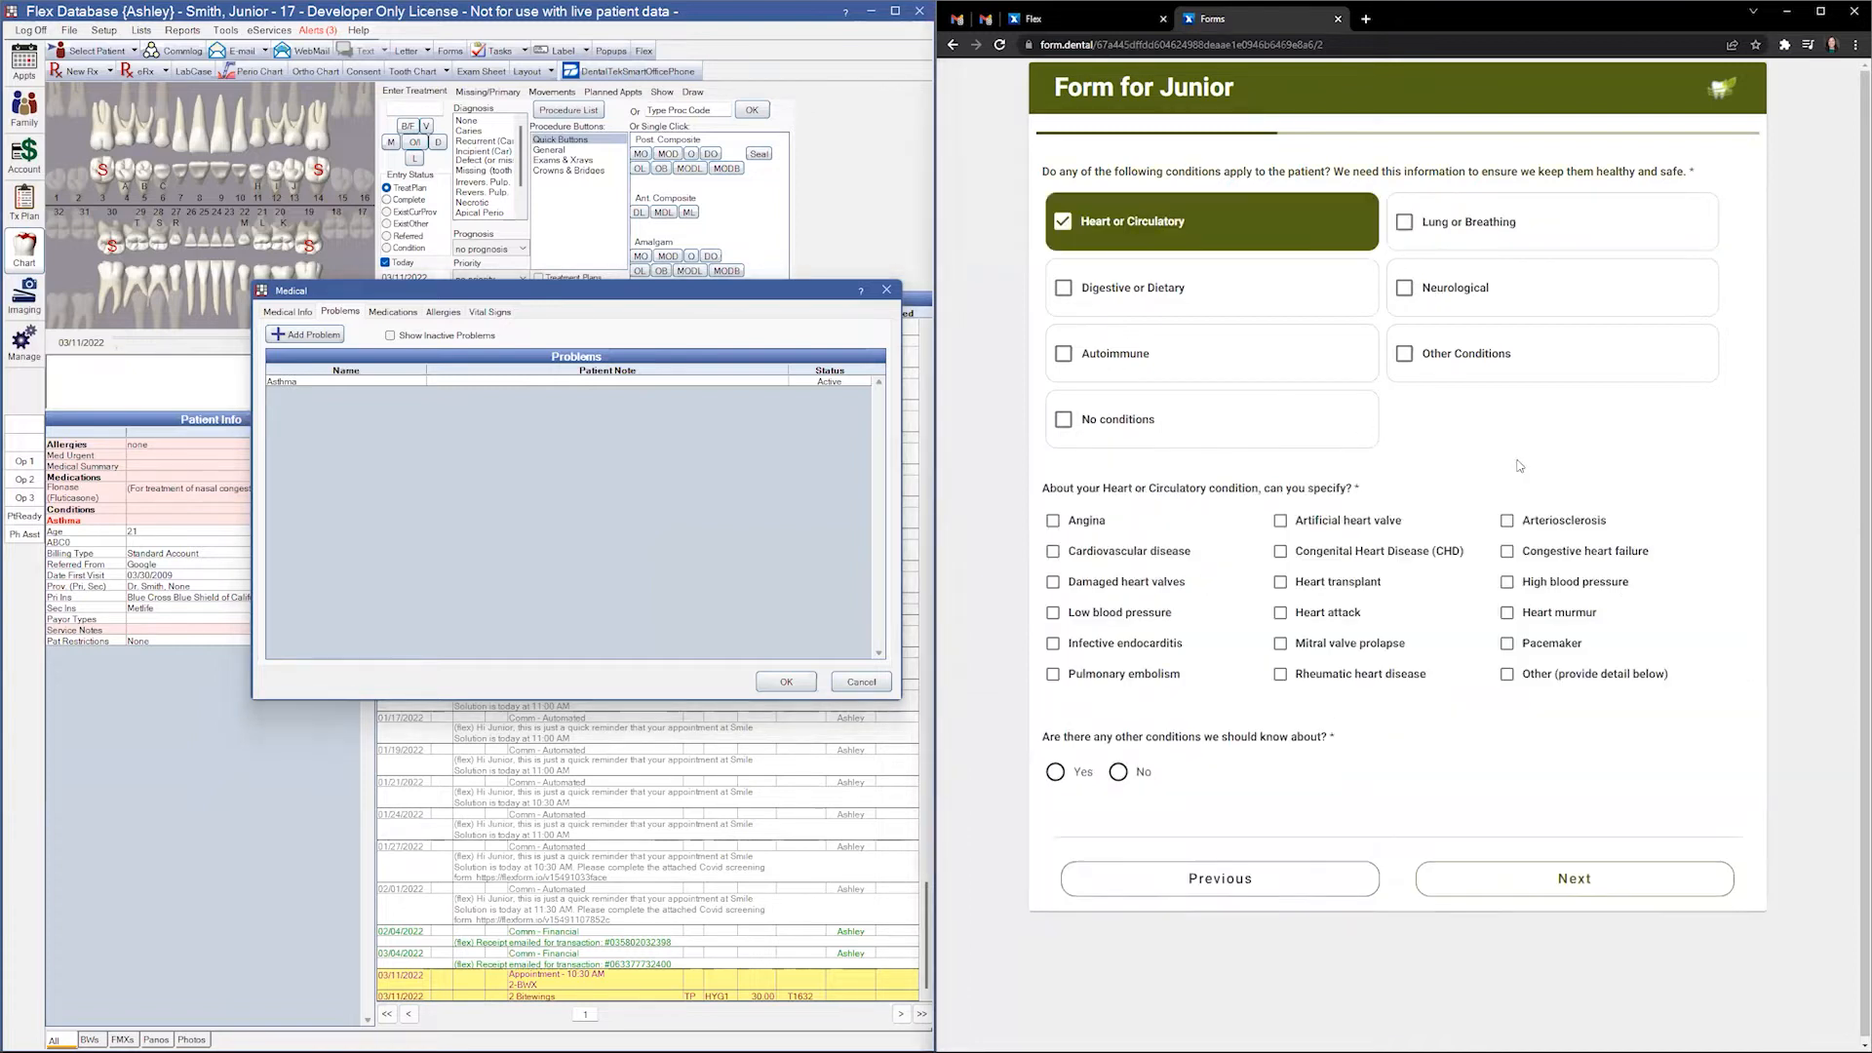
left_click(1581, 585)
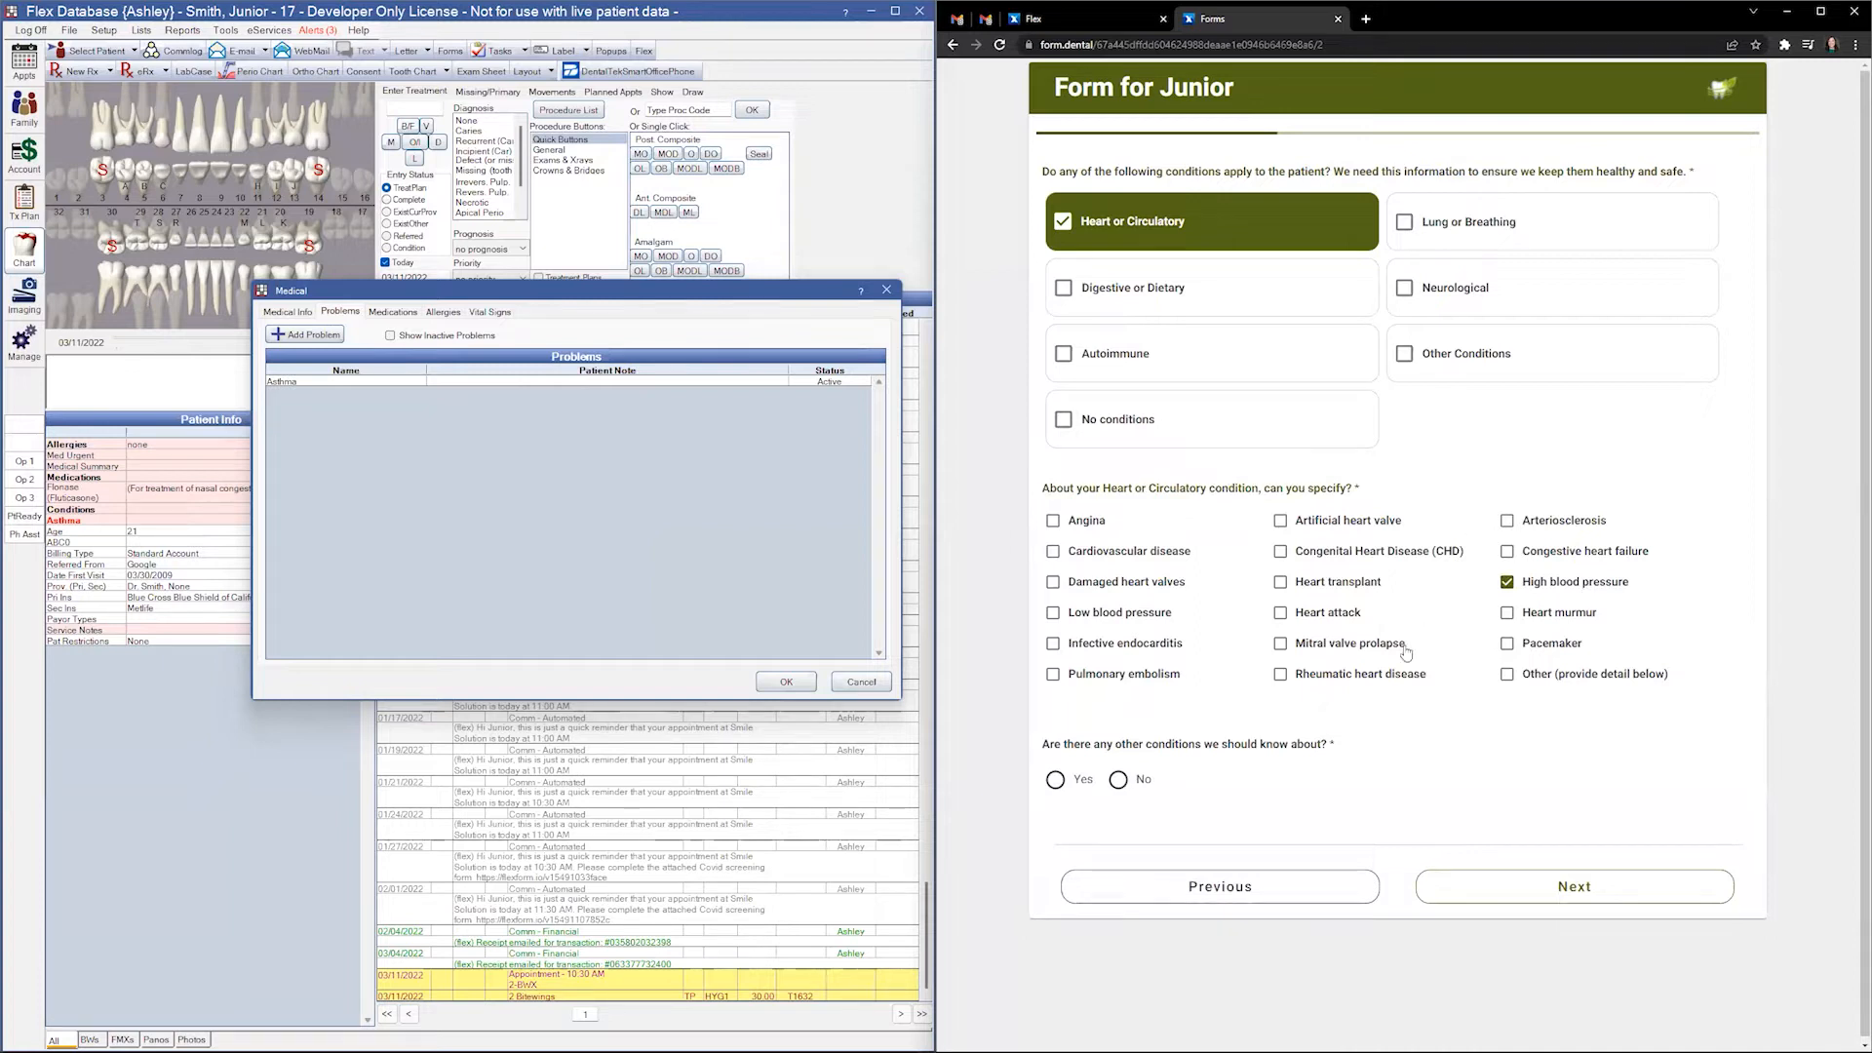
- Report 'Example Condition' as an additional condition and continue to medications
left_click_drag(1343, 748, 1085, 746)
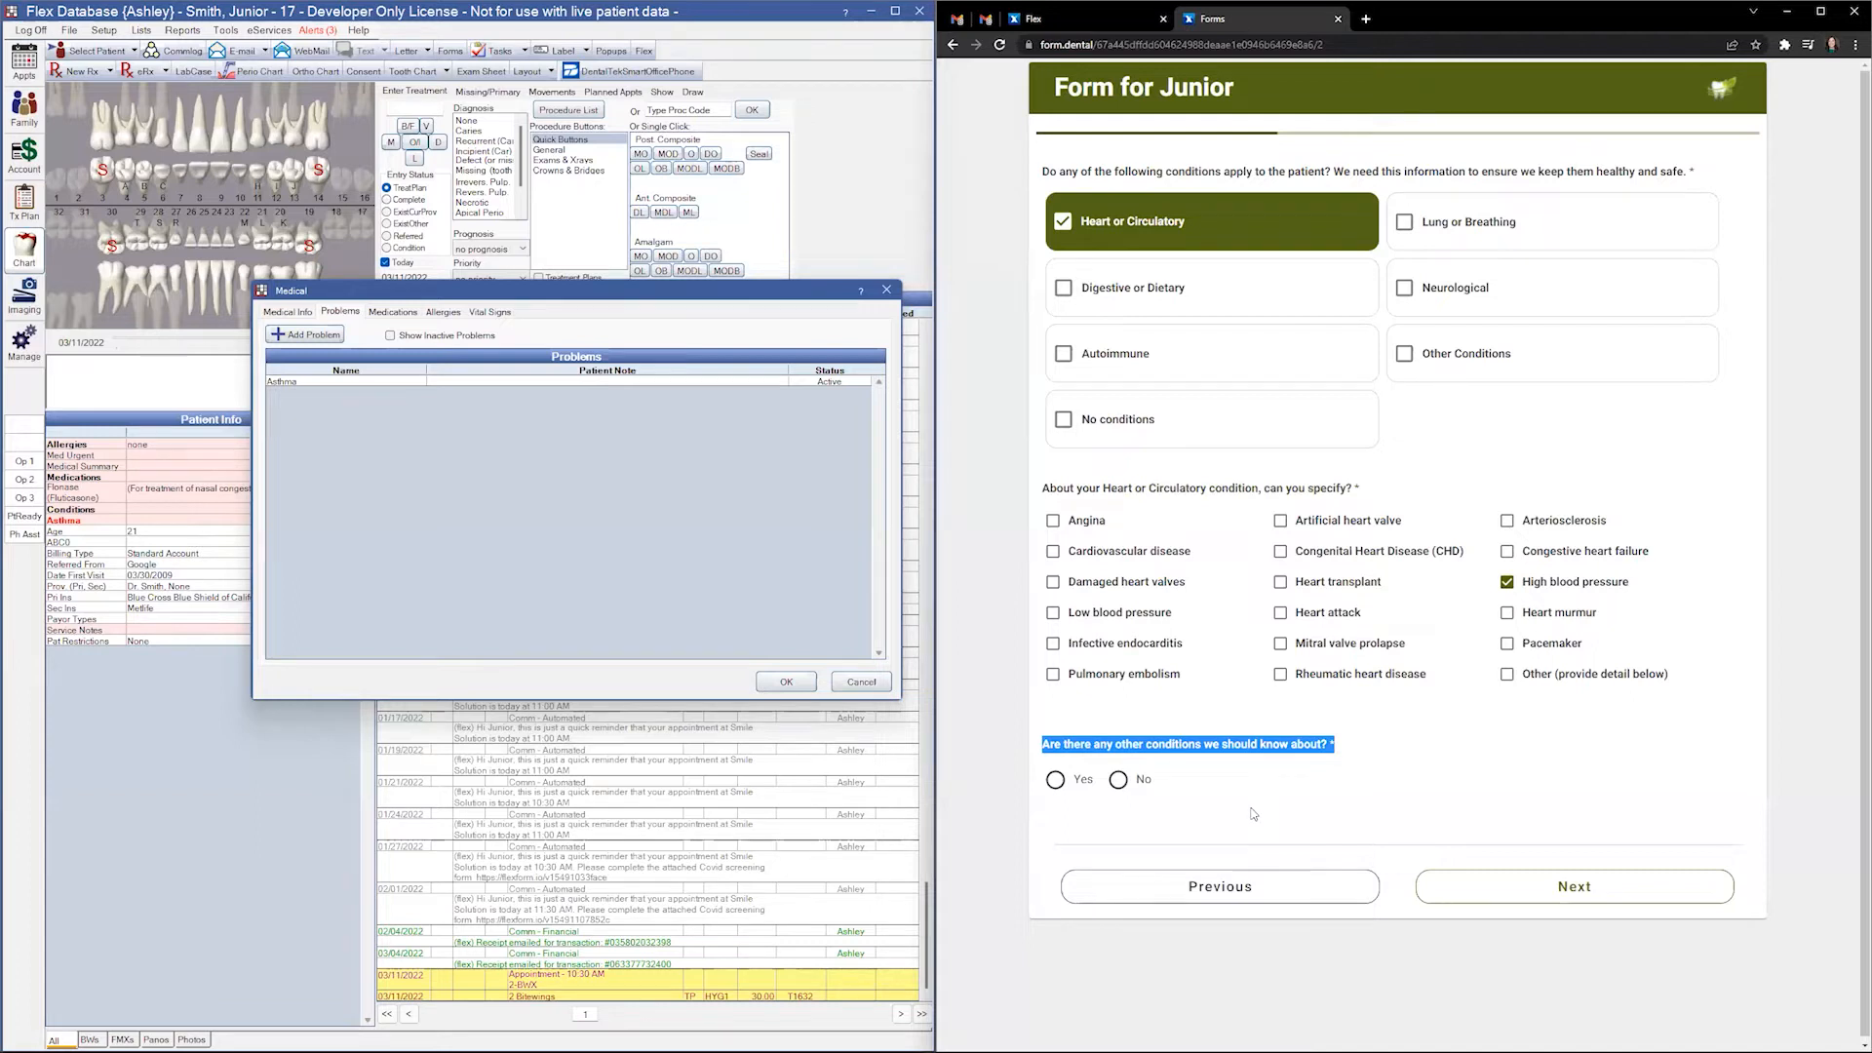
left_click(1056, 779)
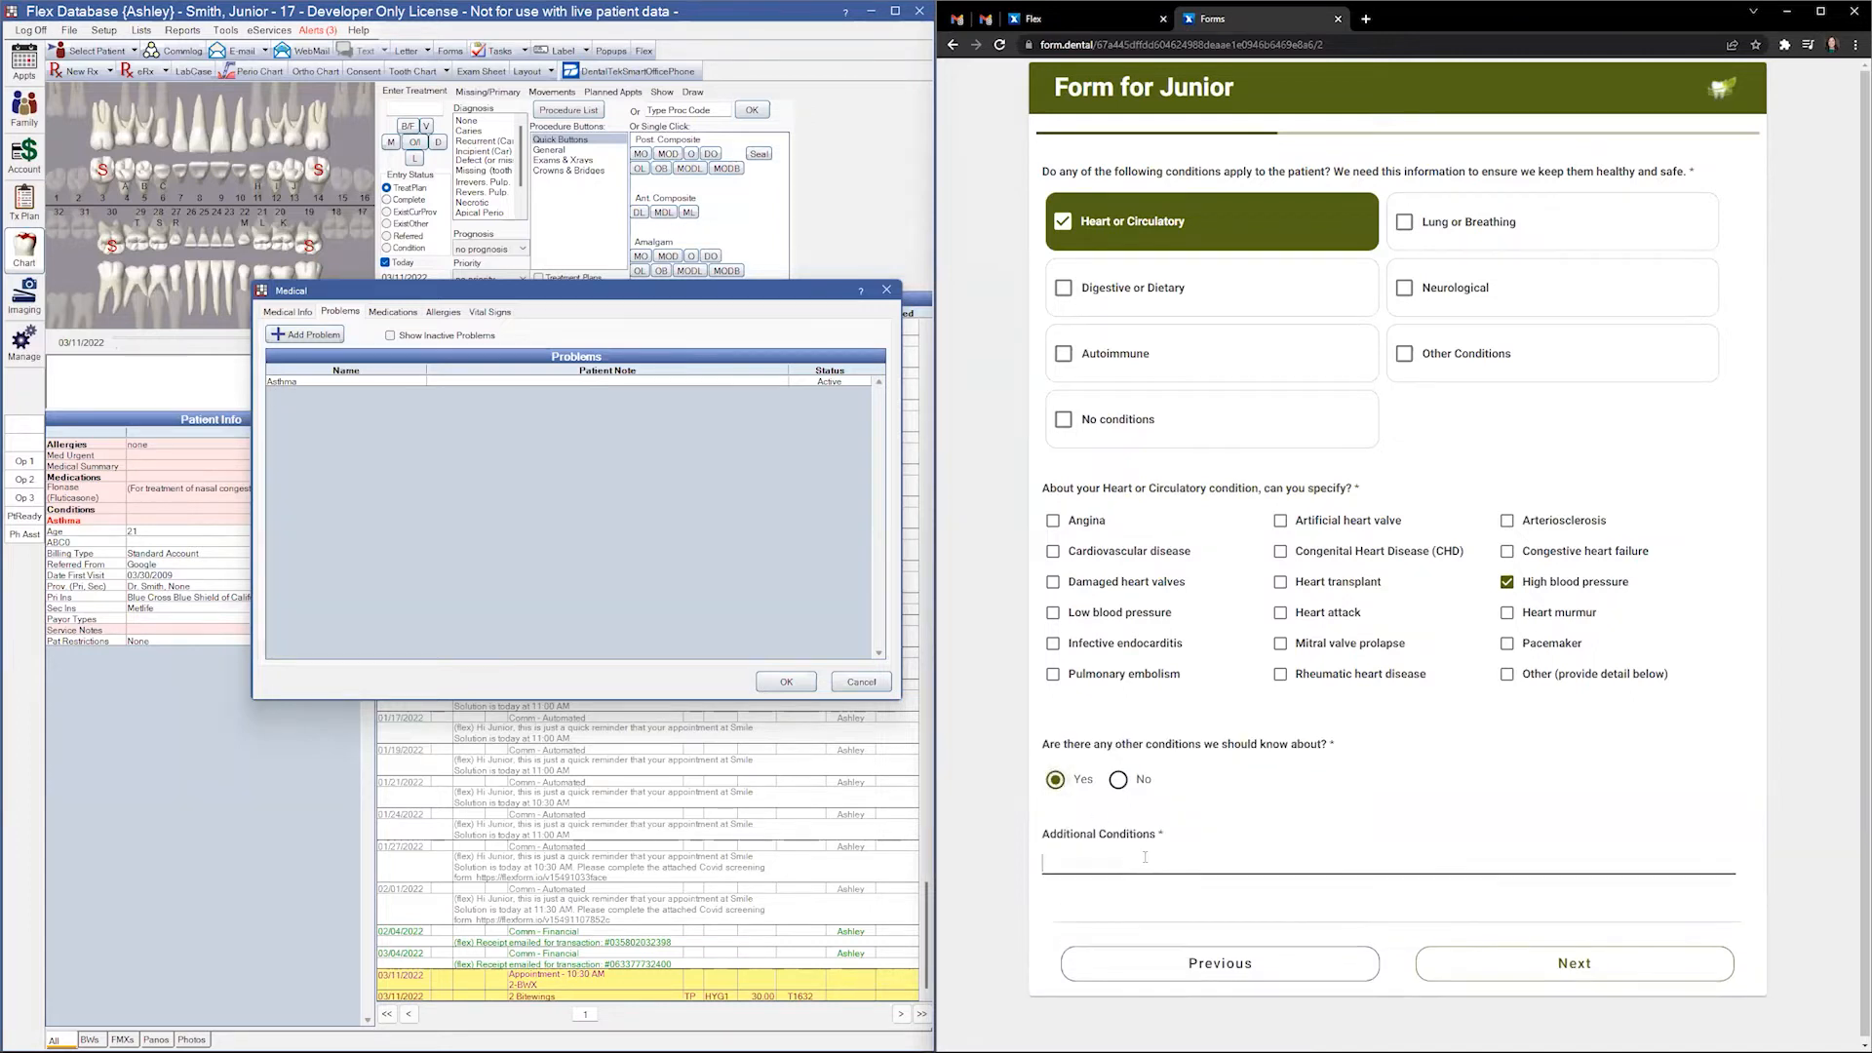
type("Example Condition")
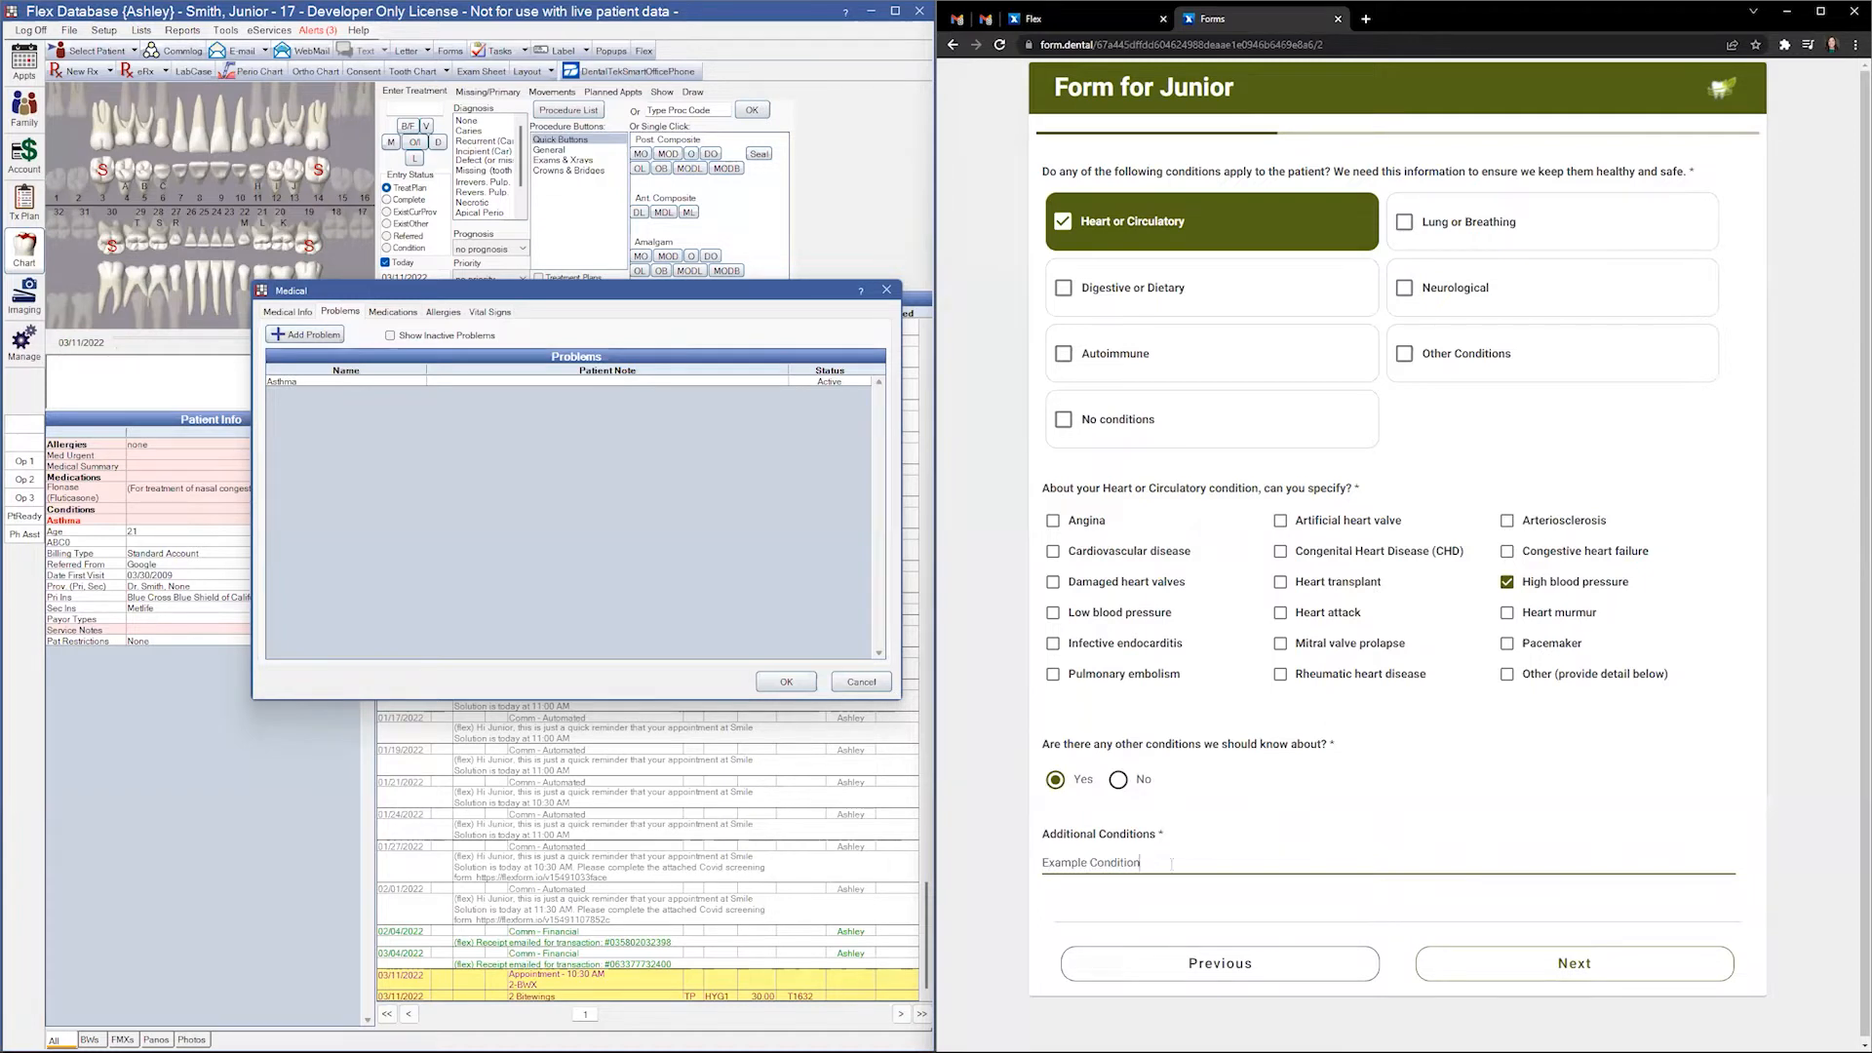
left_click(1574, 963)
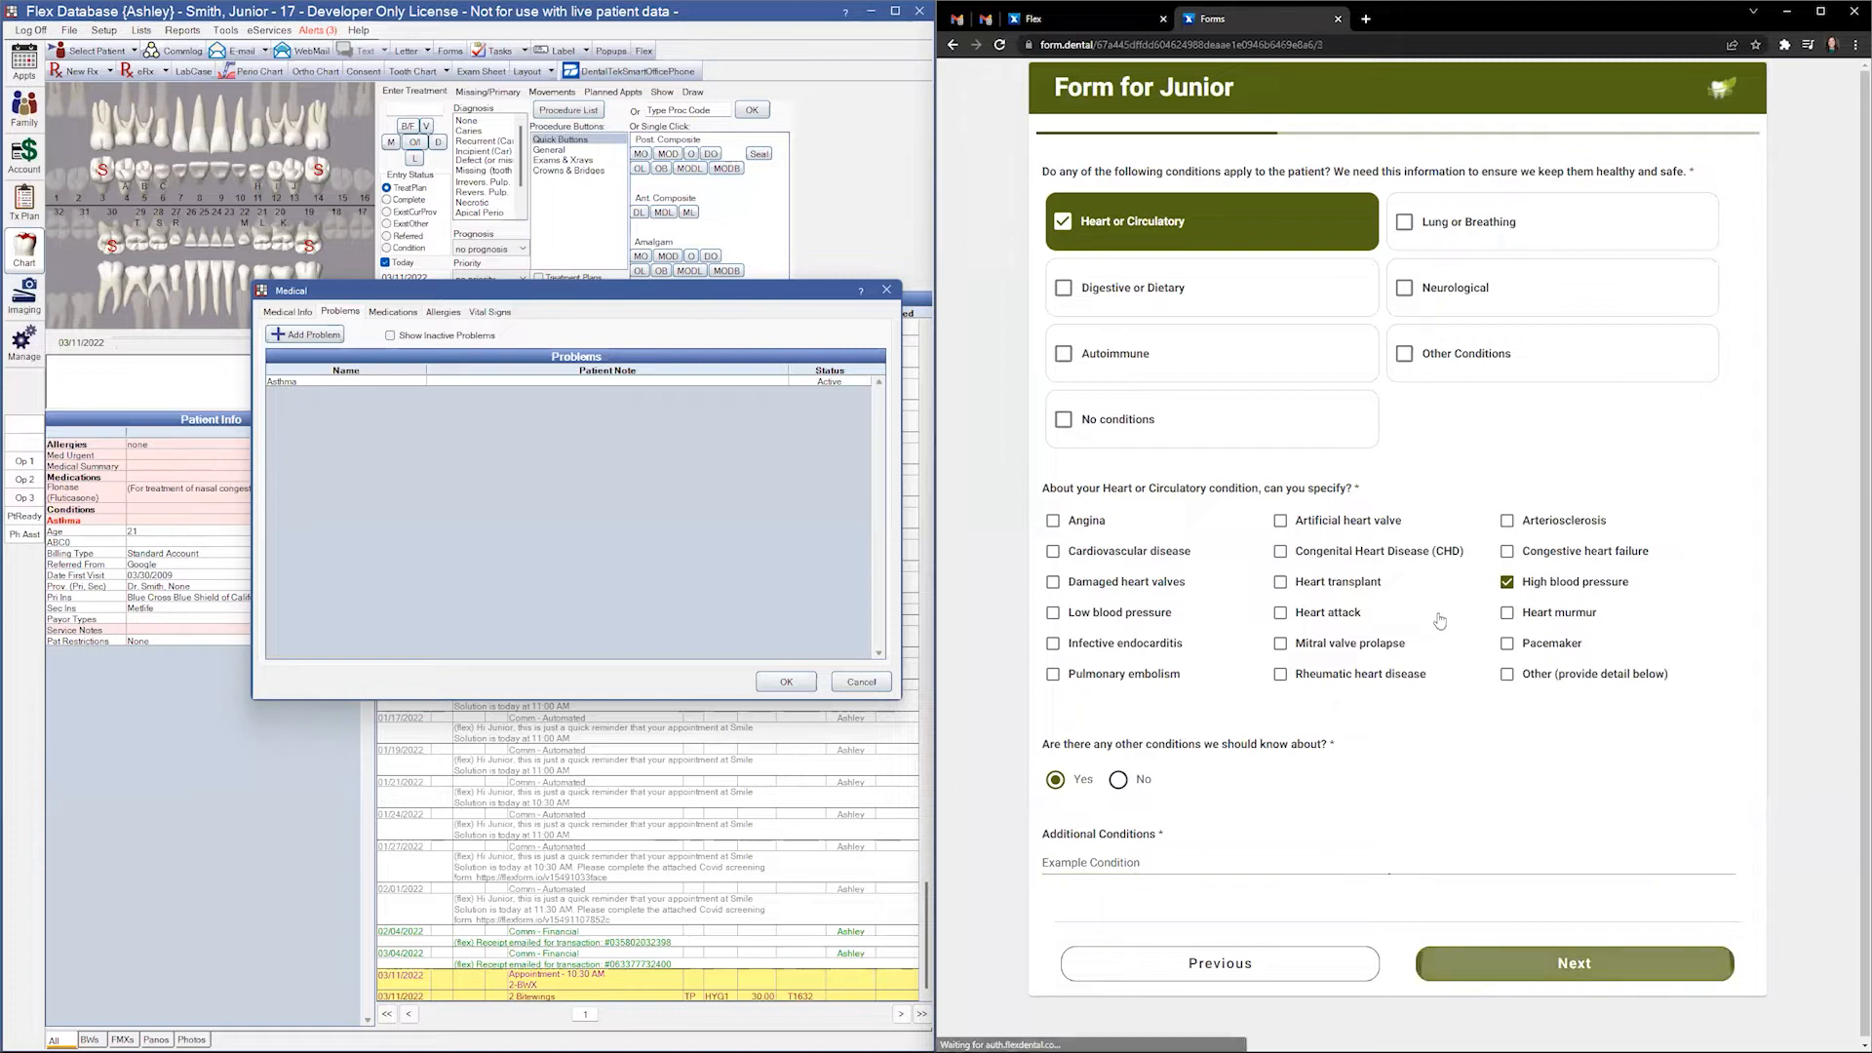
- Check the recorded Flonase entry, then swap Allergy/Breathing medications for Pain medications with Aspirin
left_click(398, 313)
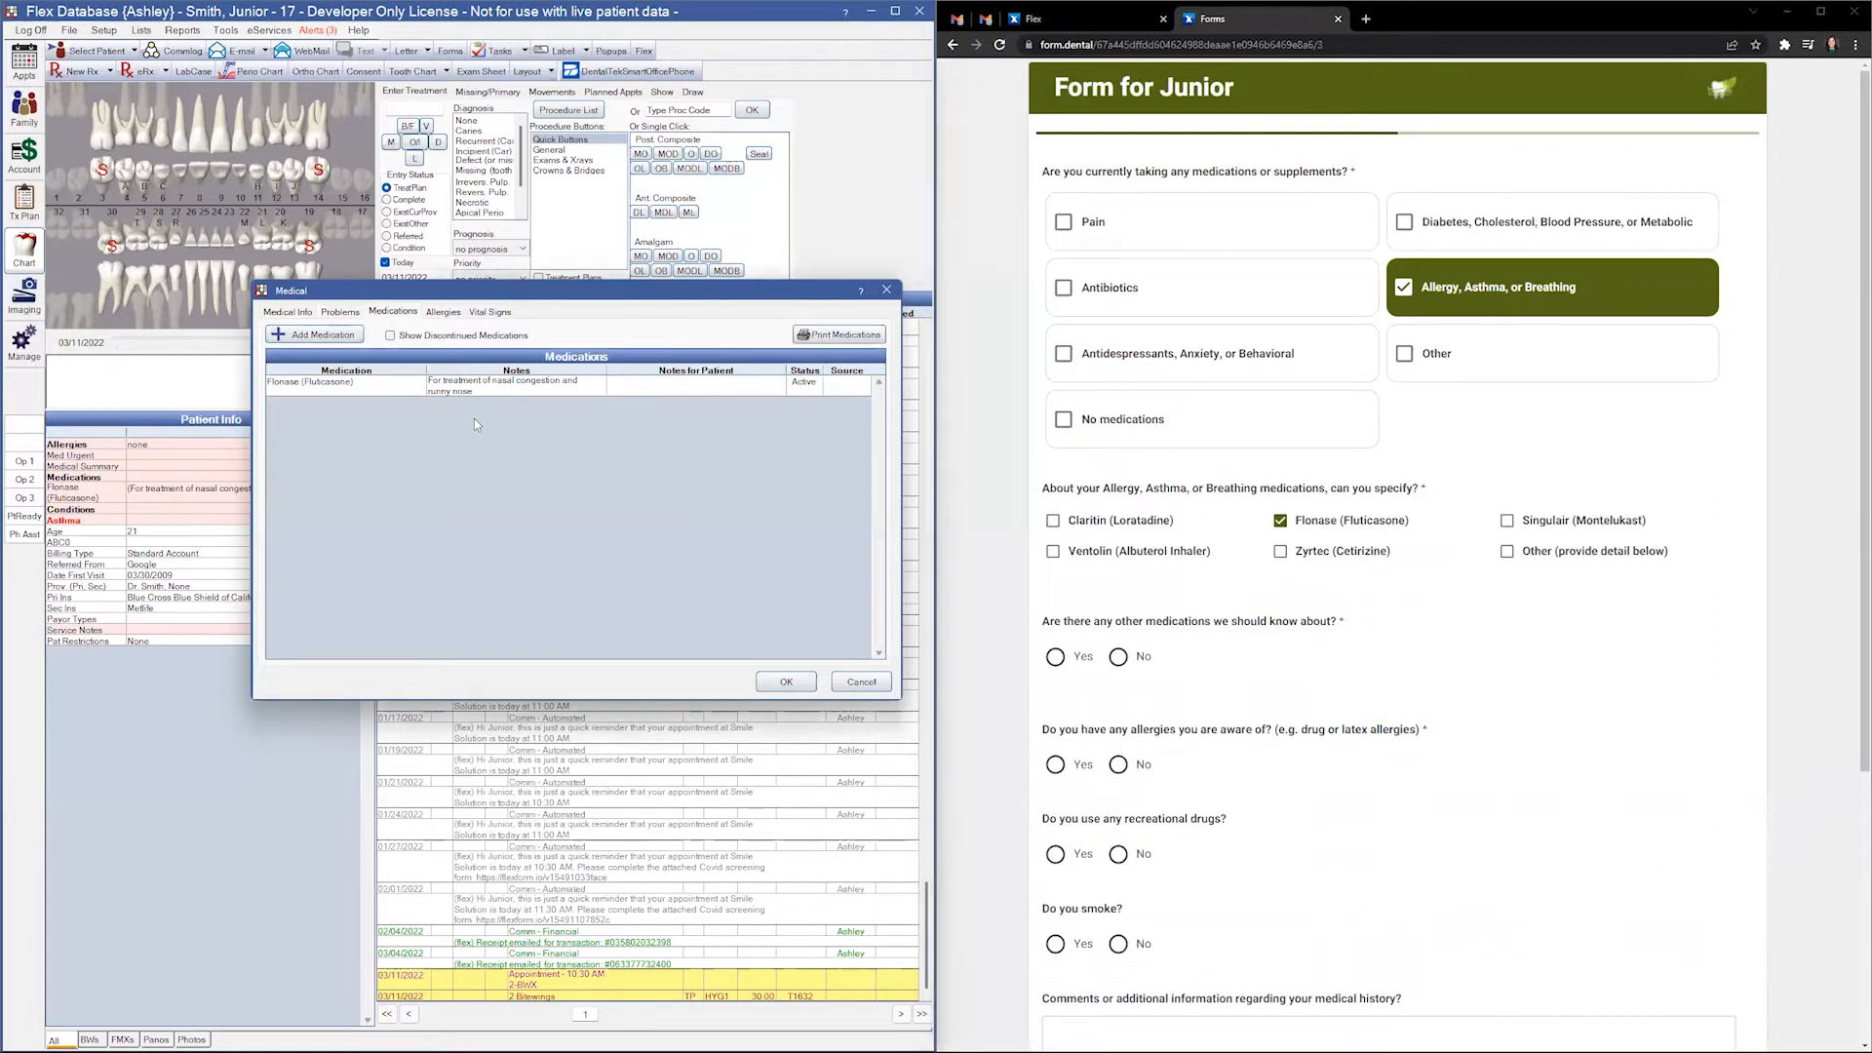
left_click(286, 388)
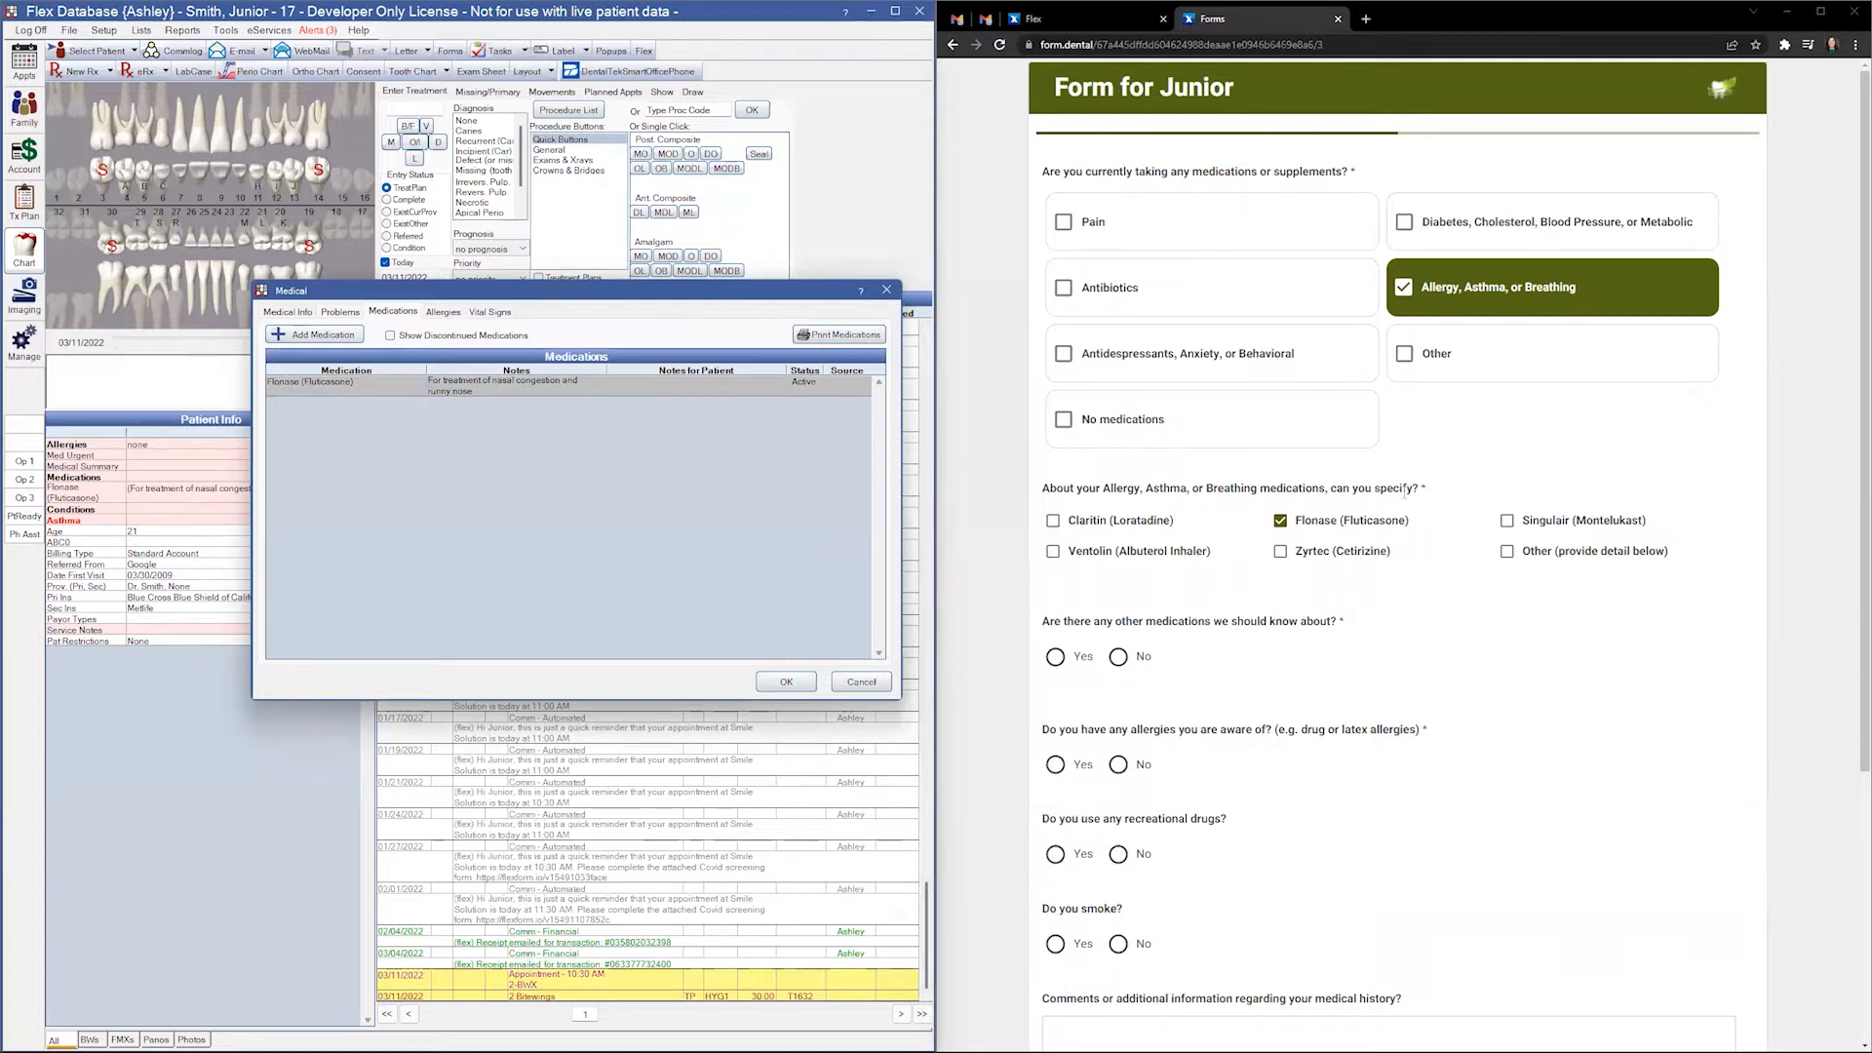
left_click(1472, 304)
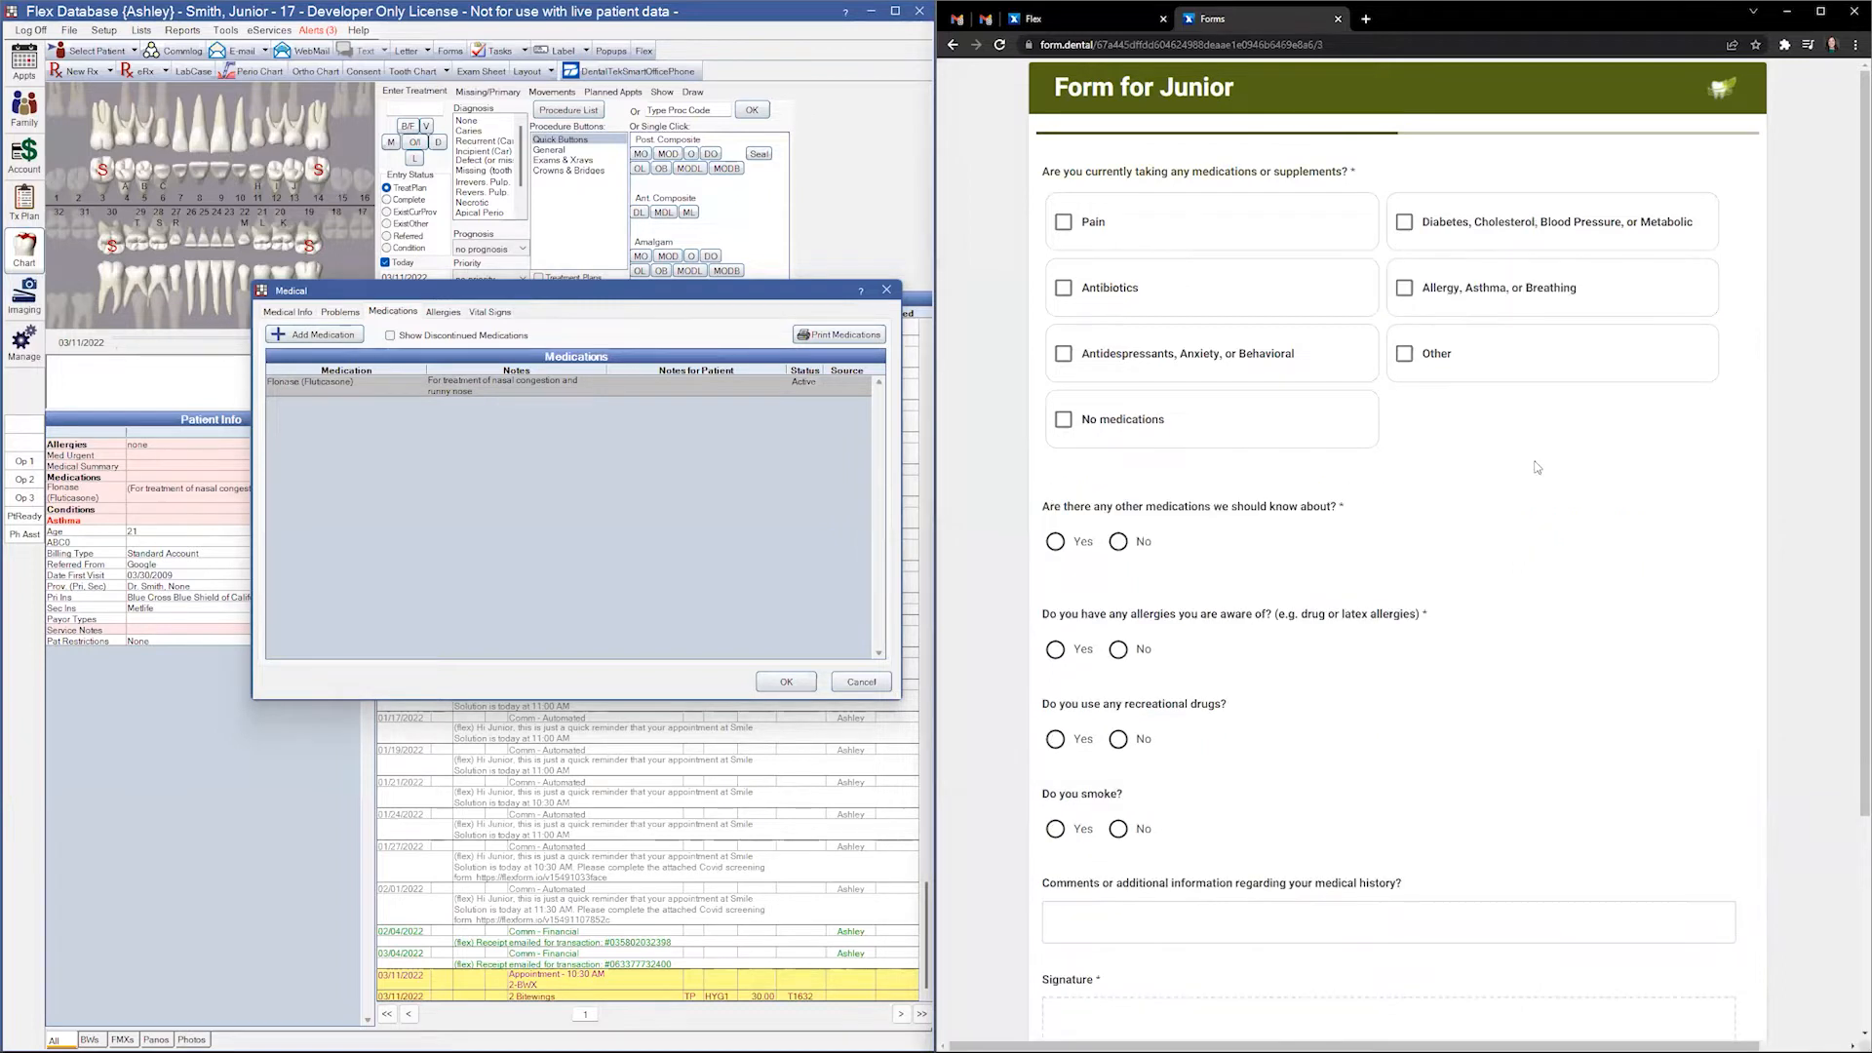
left_click(1090, 232)
left_click(1094, 521)
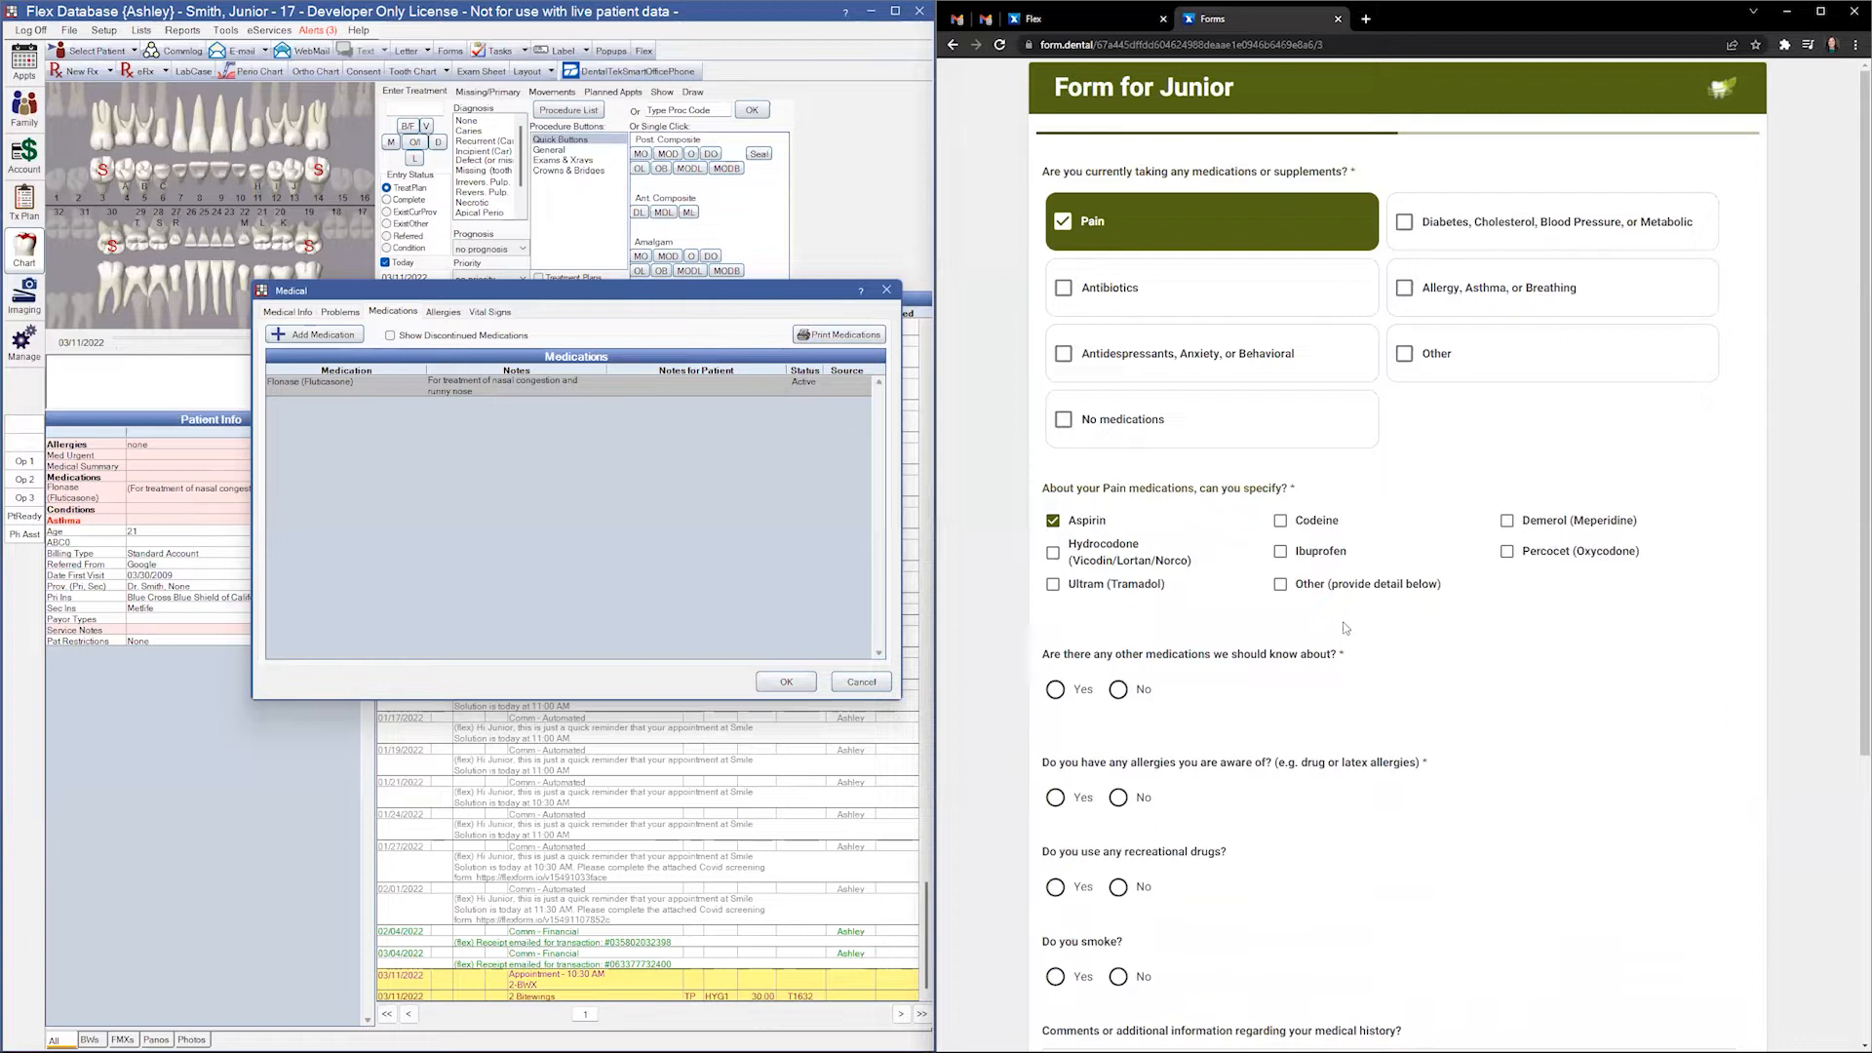
- Answer No to taking any other medications and No to having allergies
scroll(1365, 649, "down", 1)
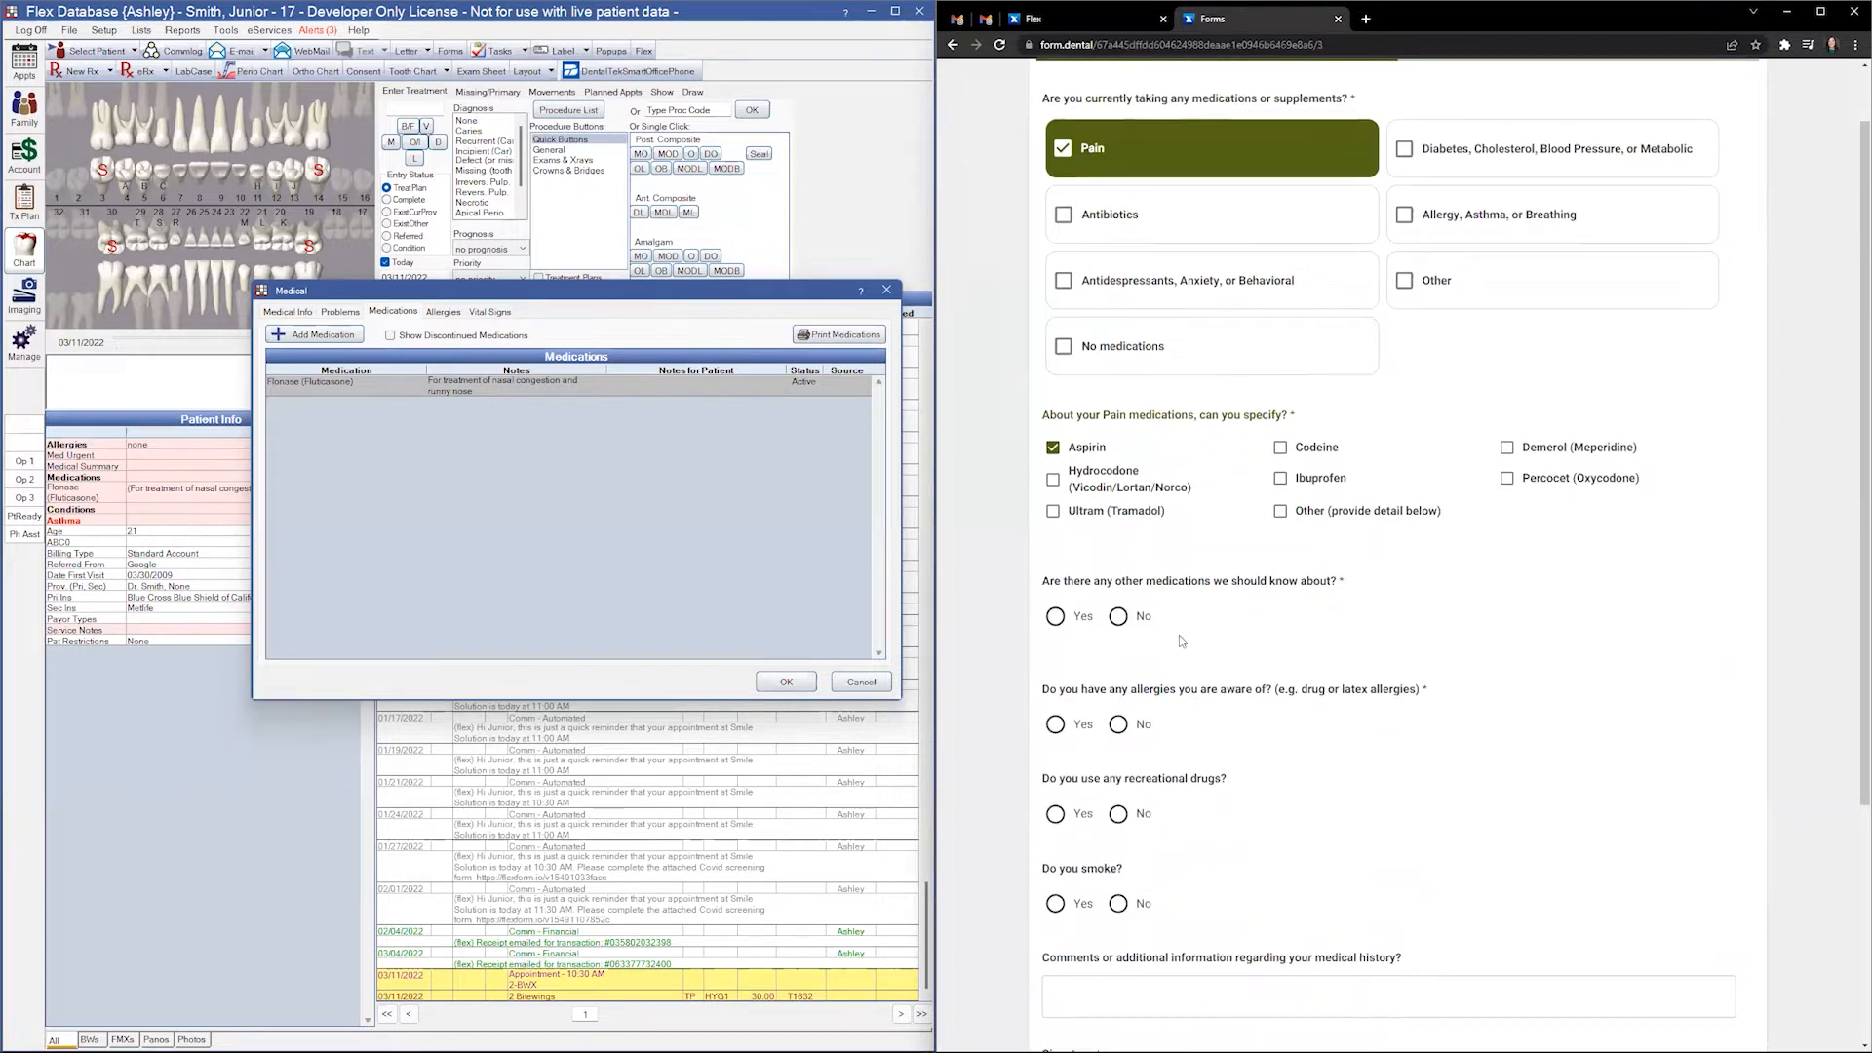
left_click_drag(1346, 582, 1044, 583)
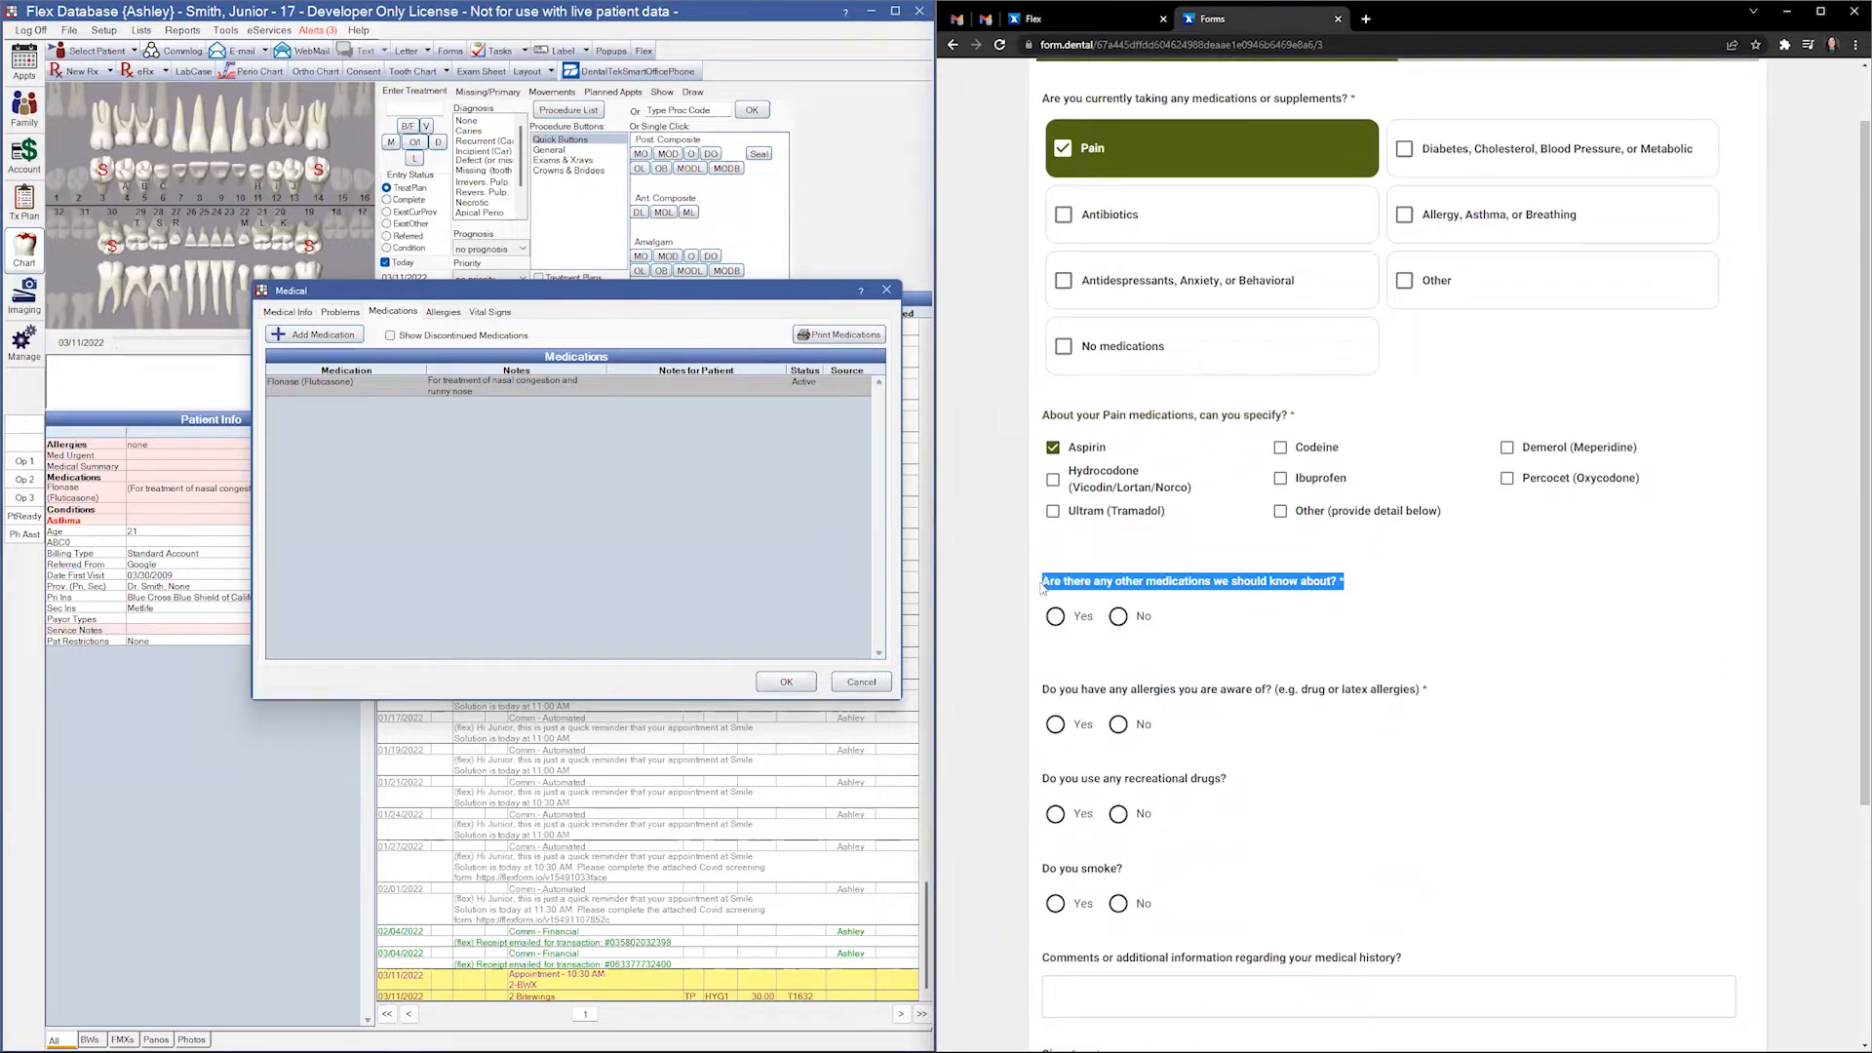
scroll(1199, 620, "down", 2)
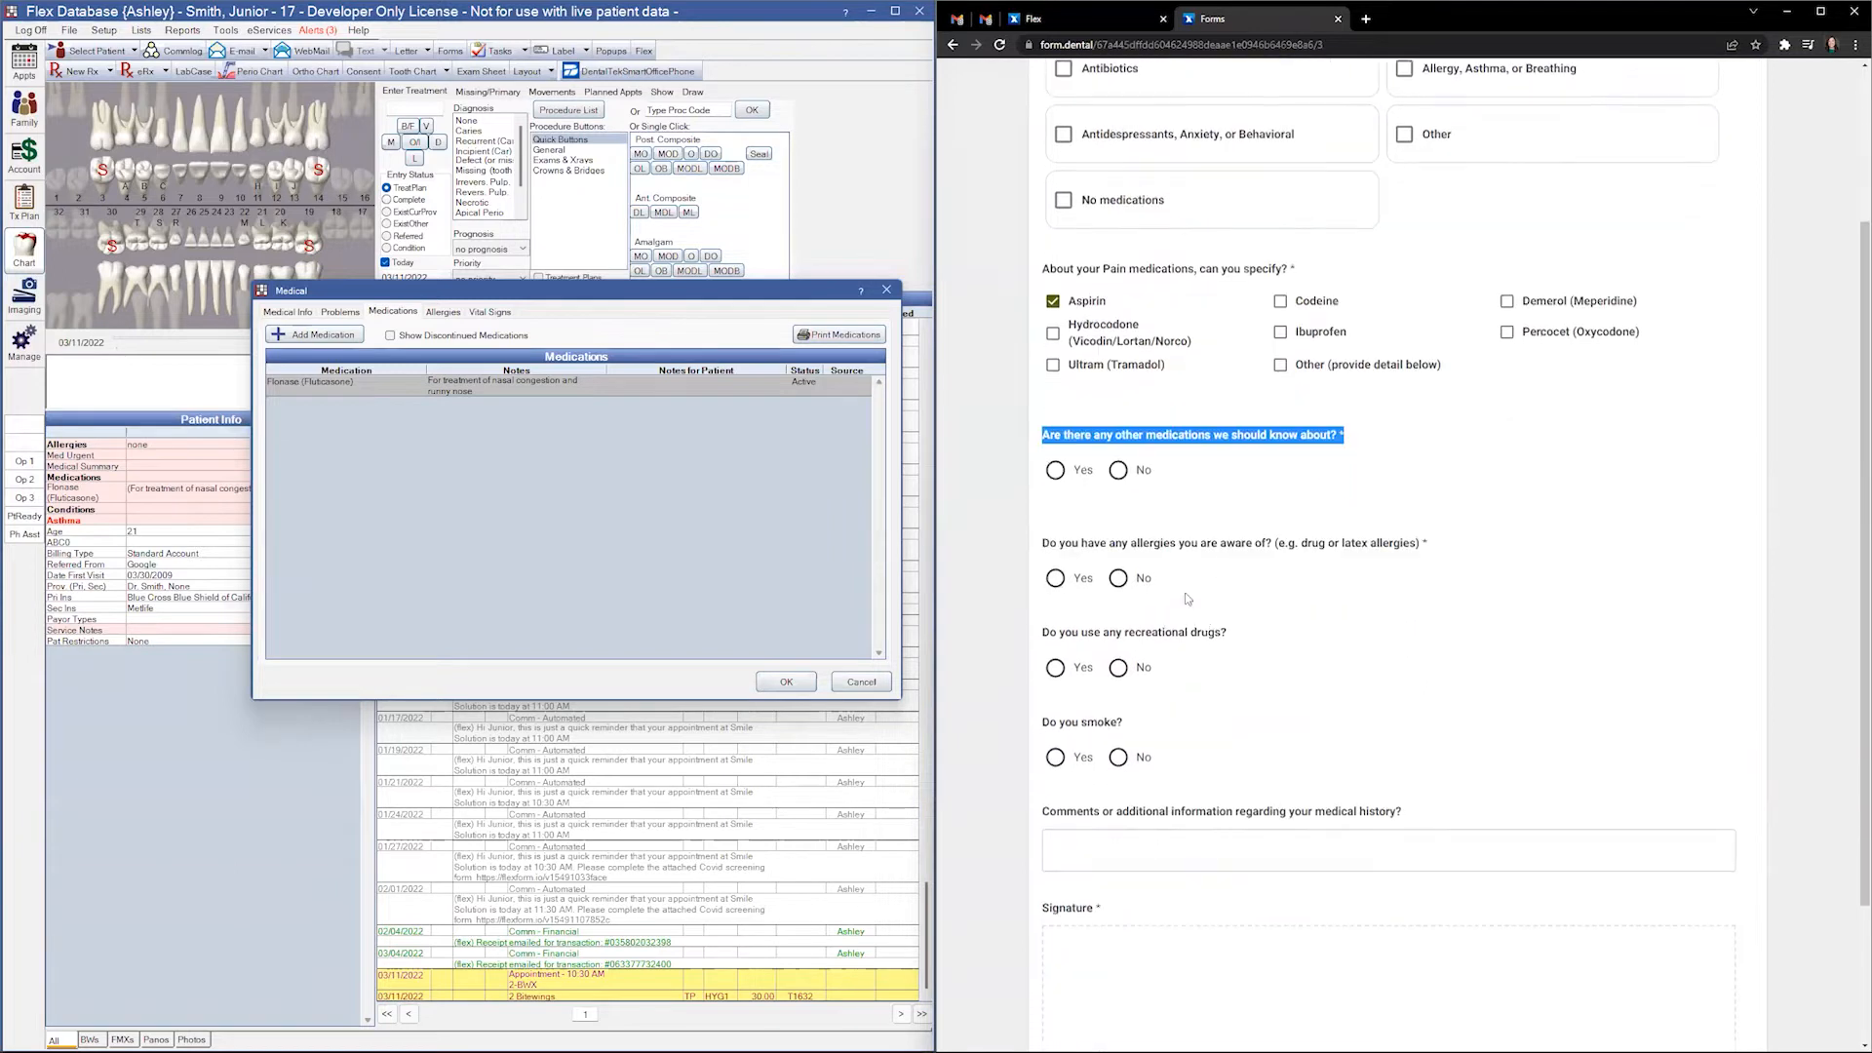
left_click(1118, 470)
left_click(1118, 578)
left_click_drag(1249, 643, 1039, 633)
left_click_drag(1148, 727, 1031, 727)
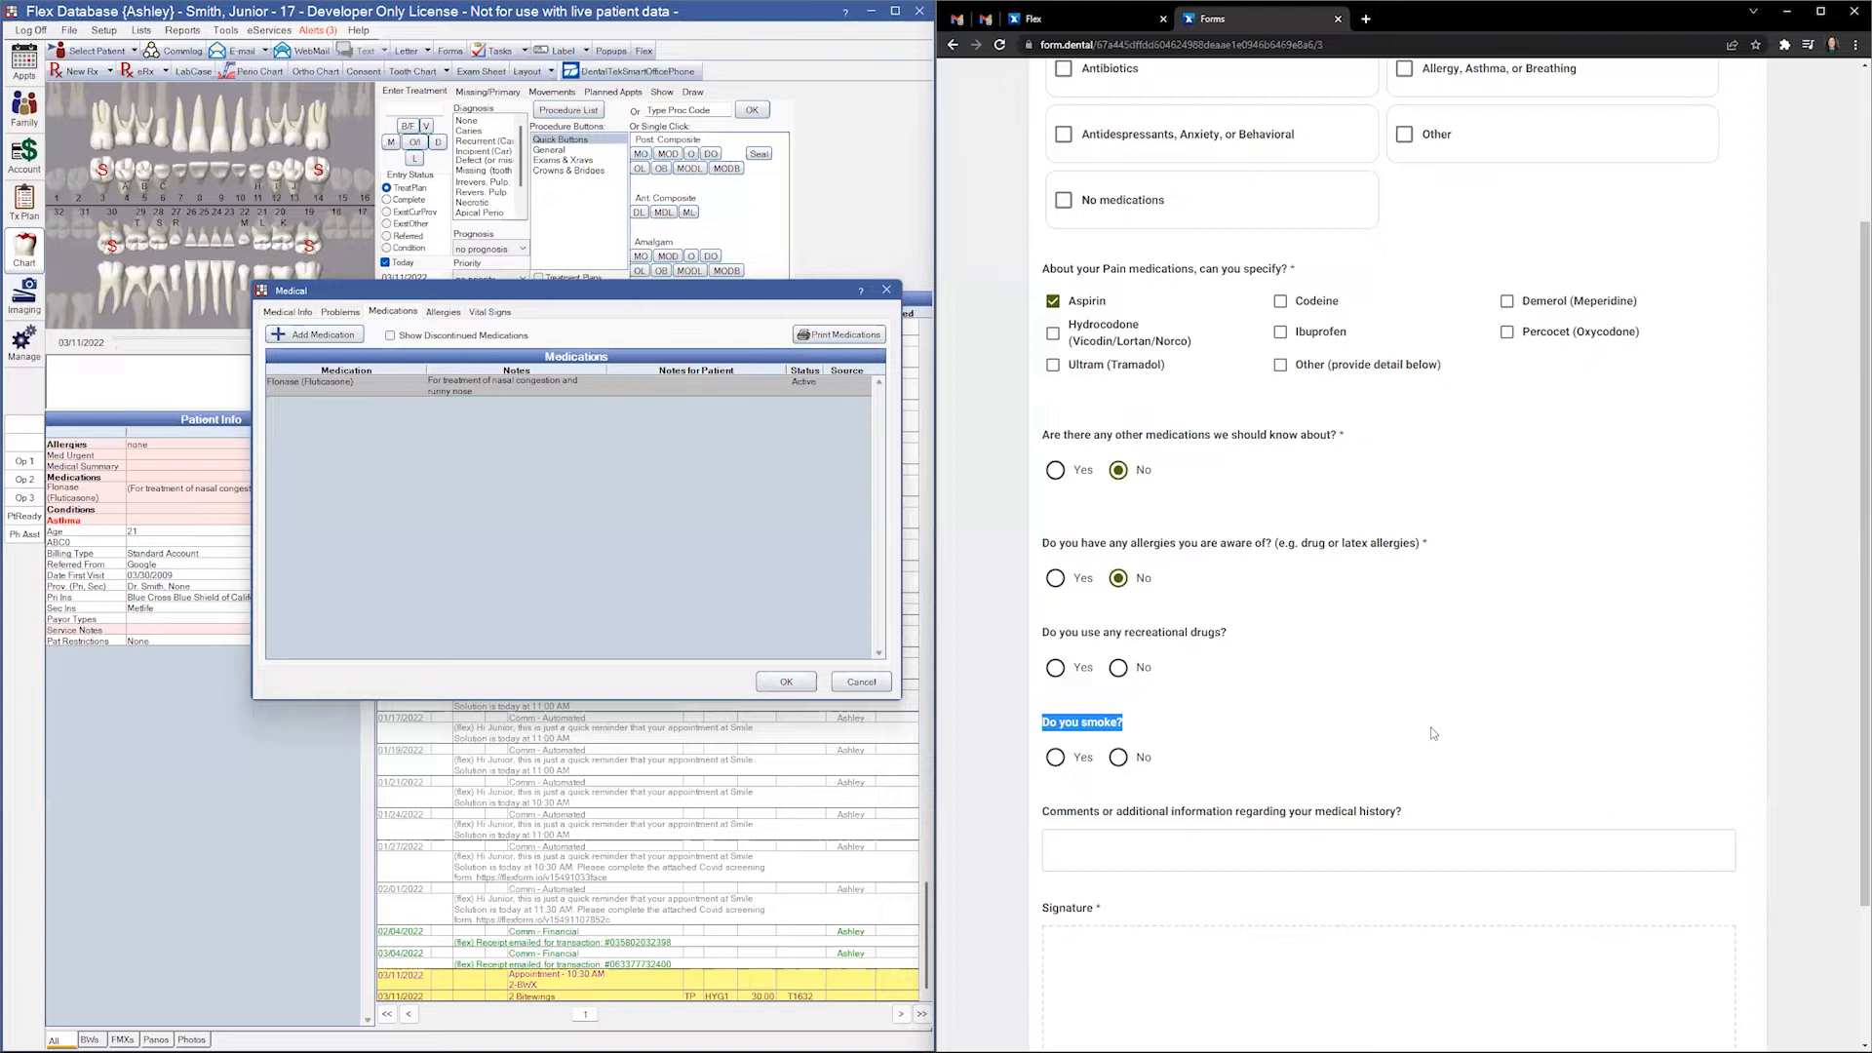
- Answer No to recreational drugs and smoking, draw the medical history signature, and continue to insurance
left_click(1141, 669)
left_click(1141, 759)
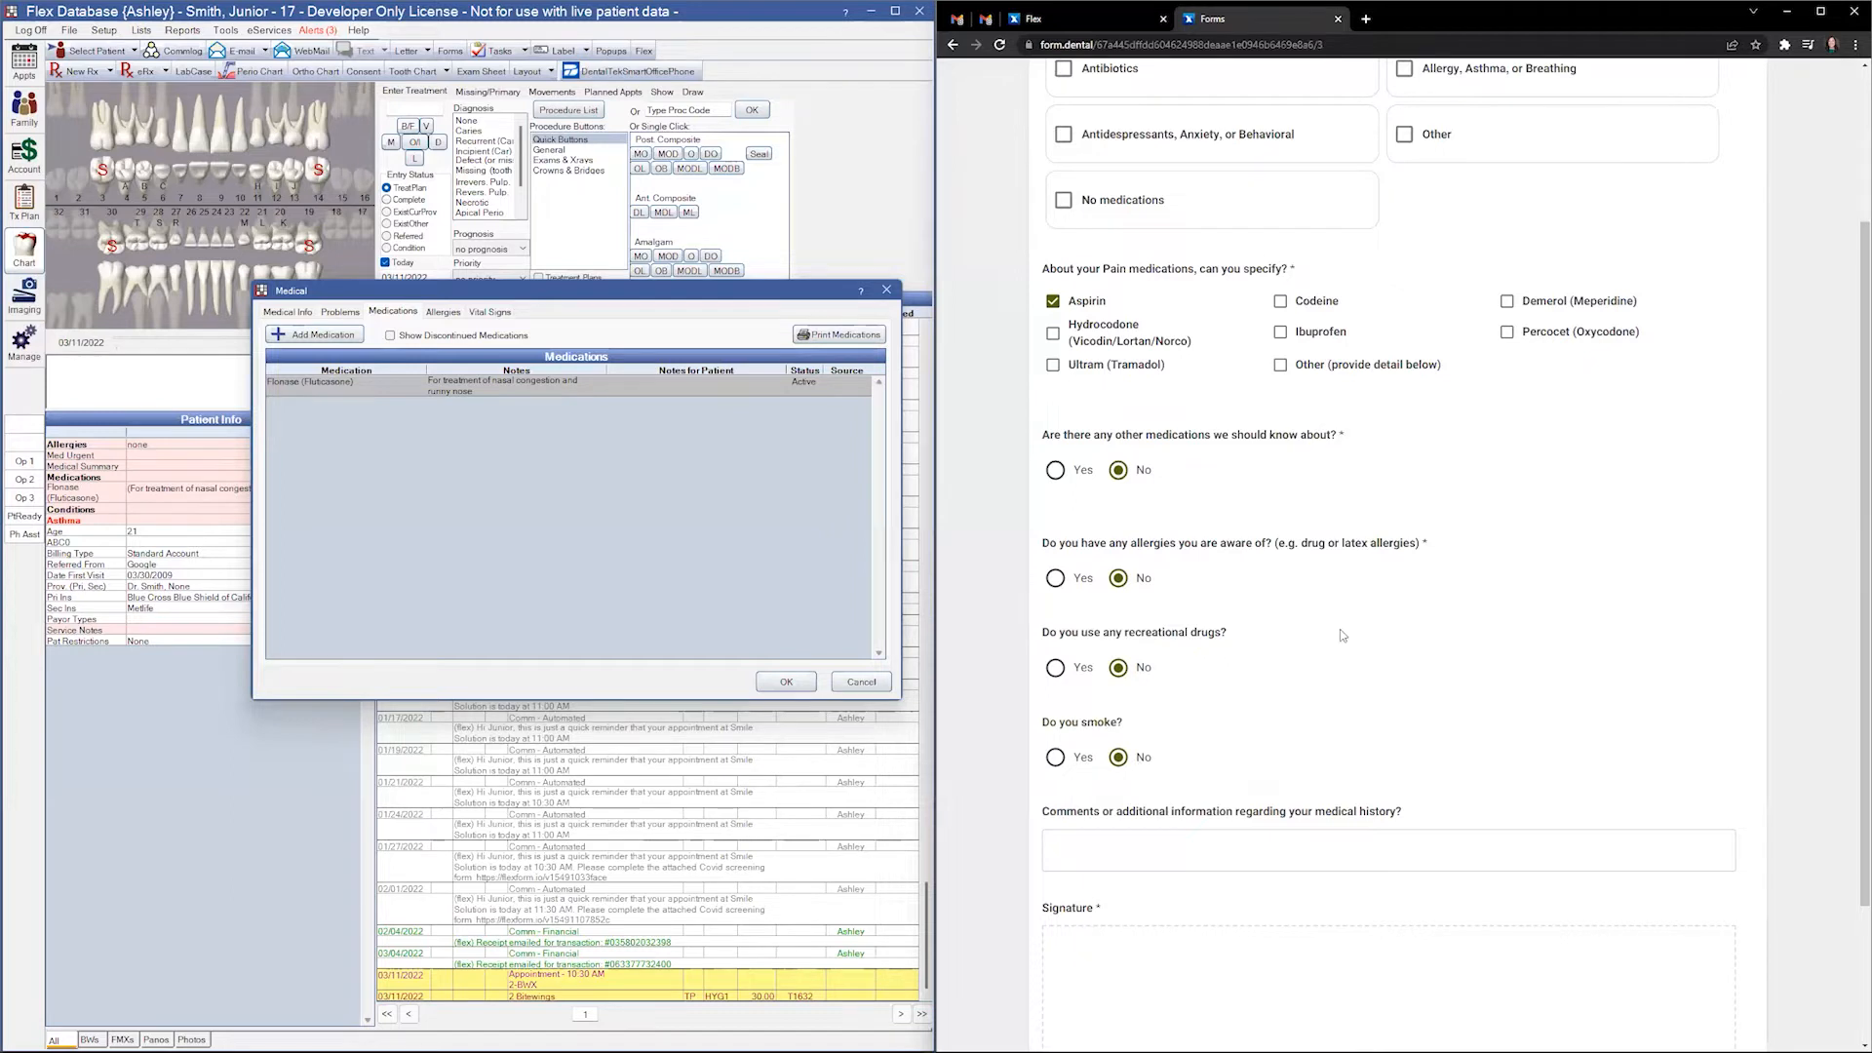
scroll(1339, 629, "down", 2)
mouse_move(1200, 853)
left_mouse_down()
mouse_move(1298, 873)
mouse_move(1621, 828)
left_mouse_up()
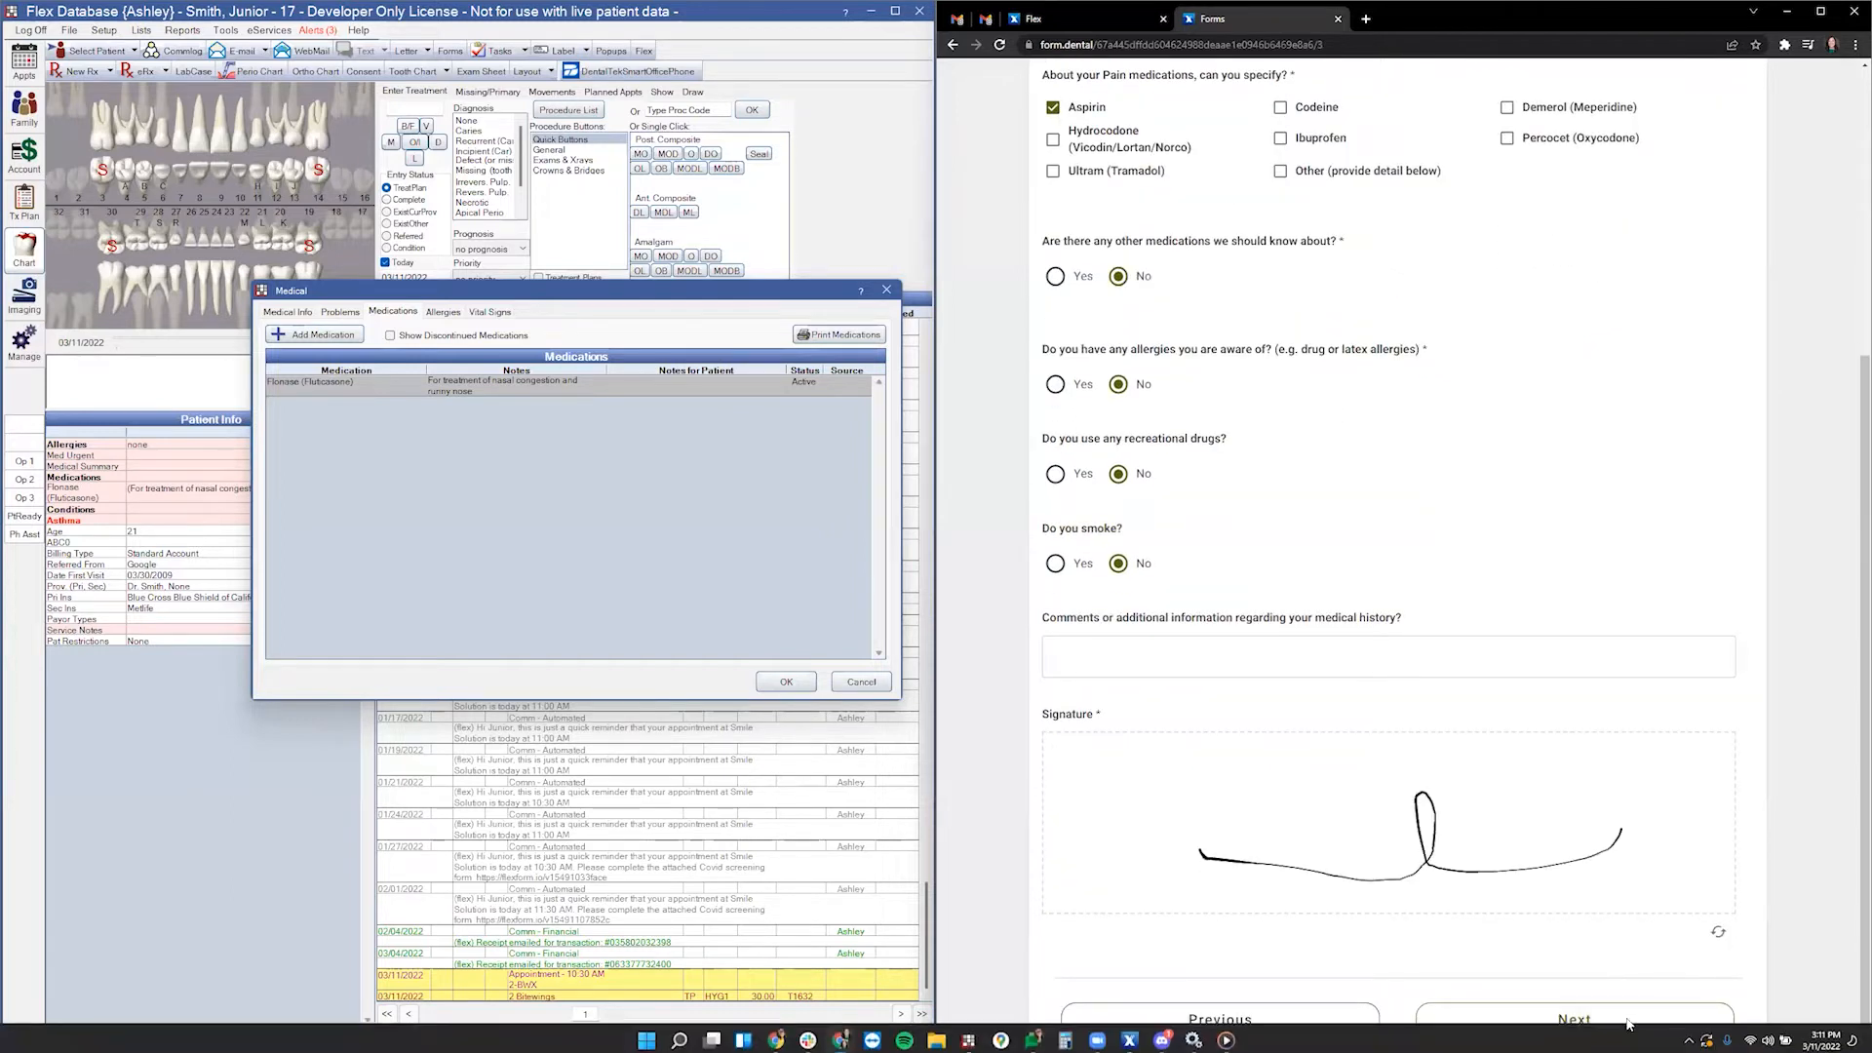
left_click(1589, 1012)
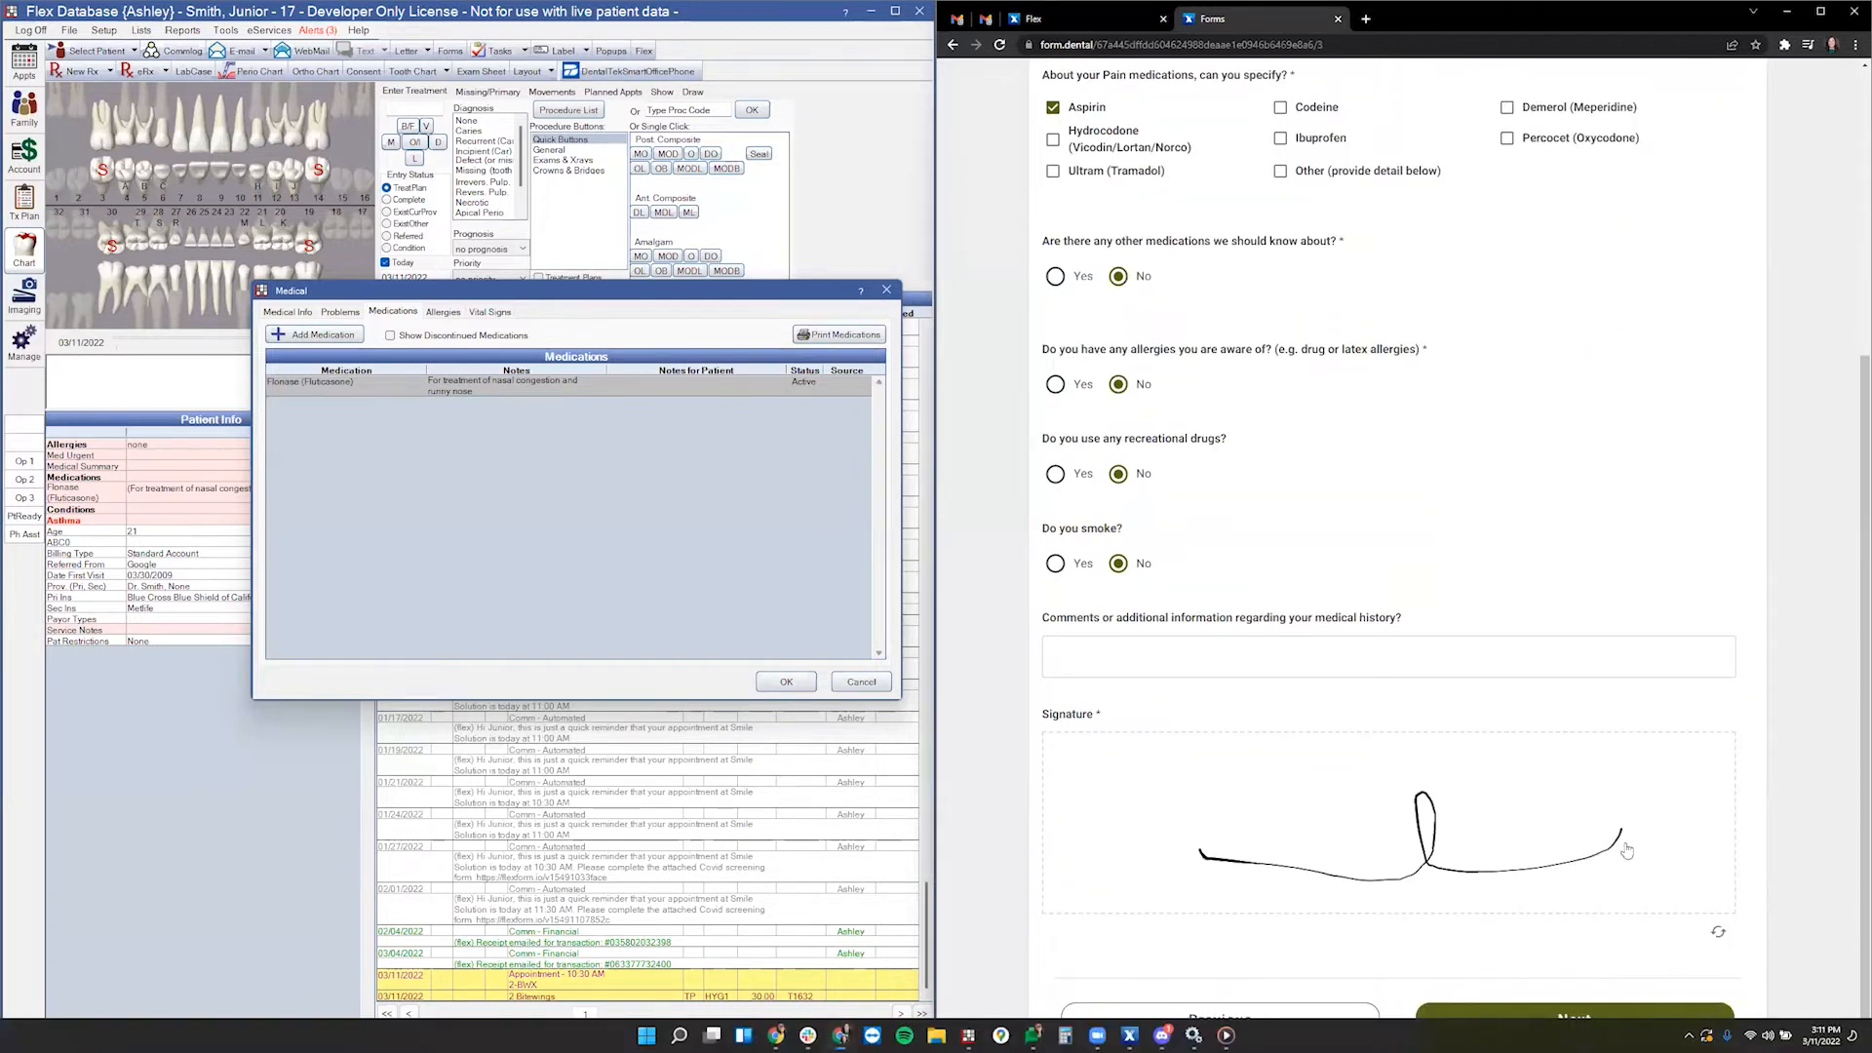
- Answer Yes that insurance changed, the patient still has coverage, and is the subscriber
left_click(887, 289)
left_click(1055, 206)
left_click(1055, 295)
left_click(1081, 388)
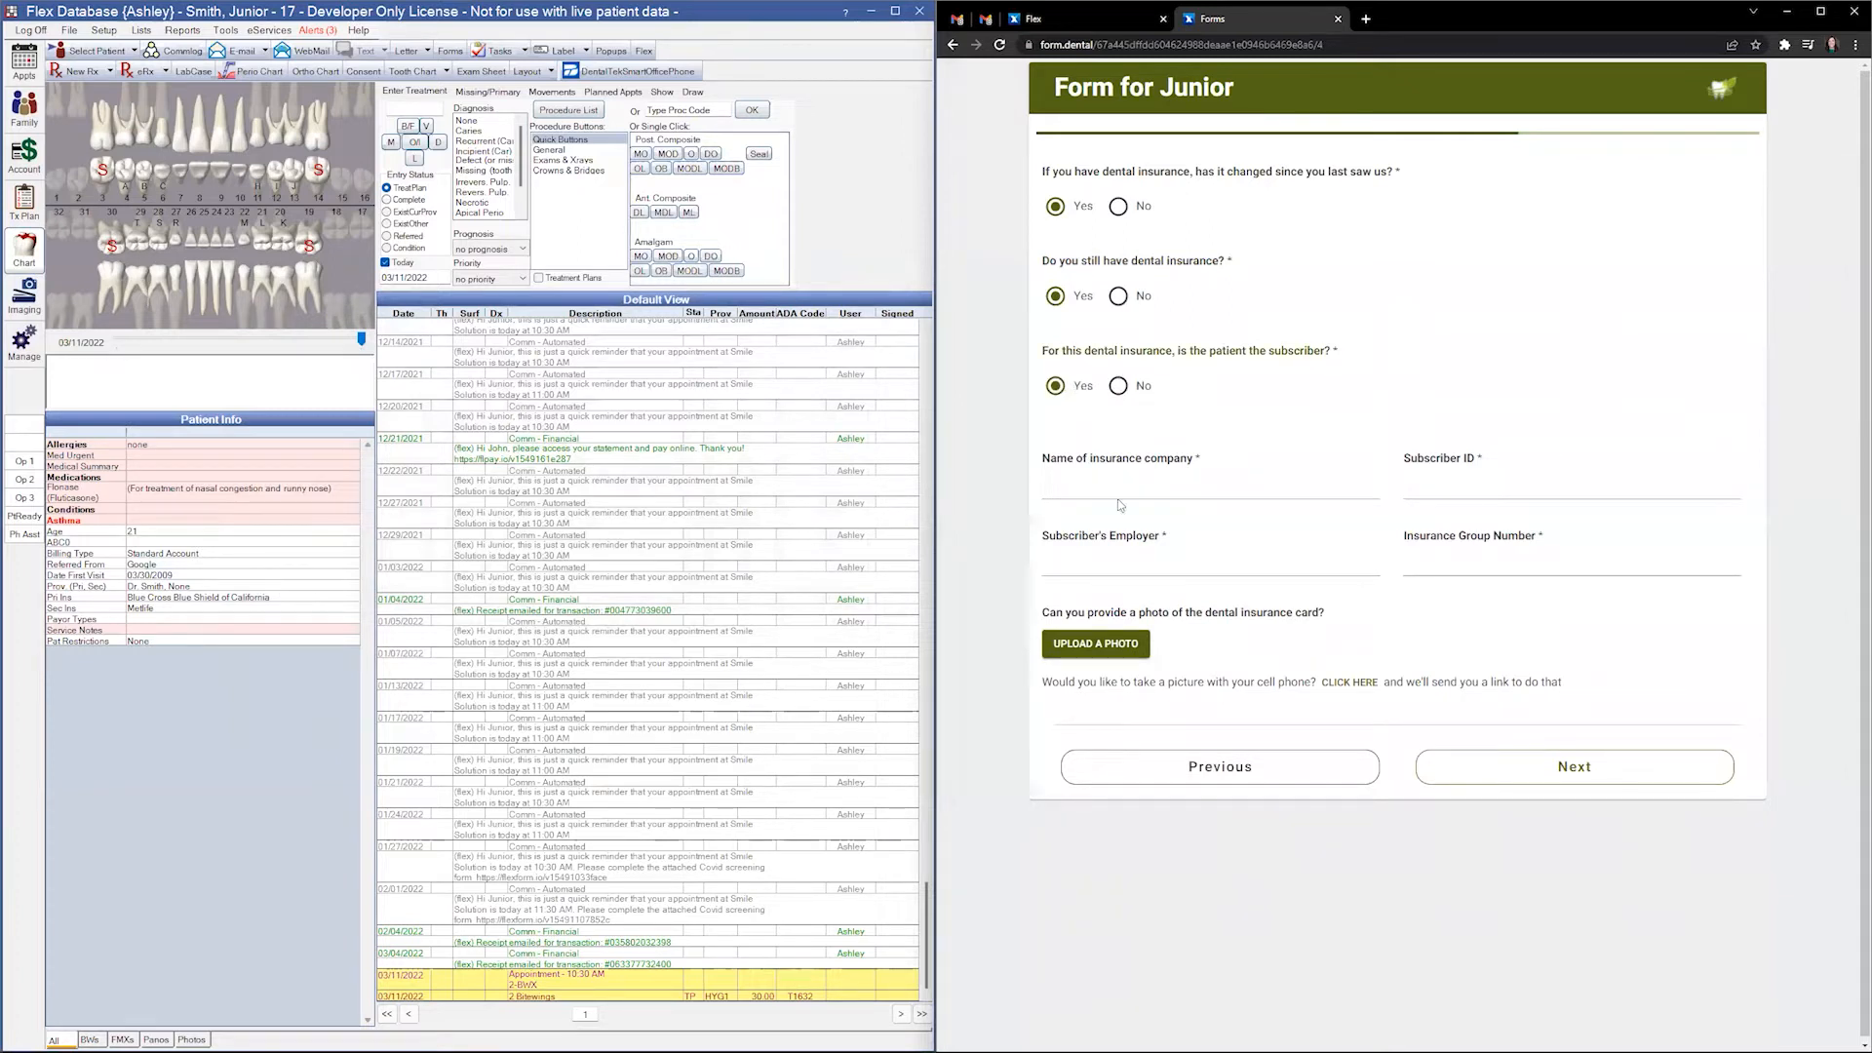
- Enter insurance company Delta, the subscriber ID, employer Boeing and group number 124
left_click(1170, 487)
type("Delta")
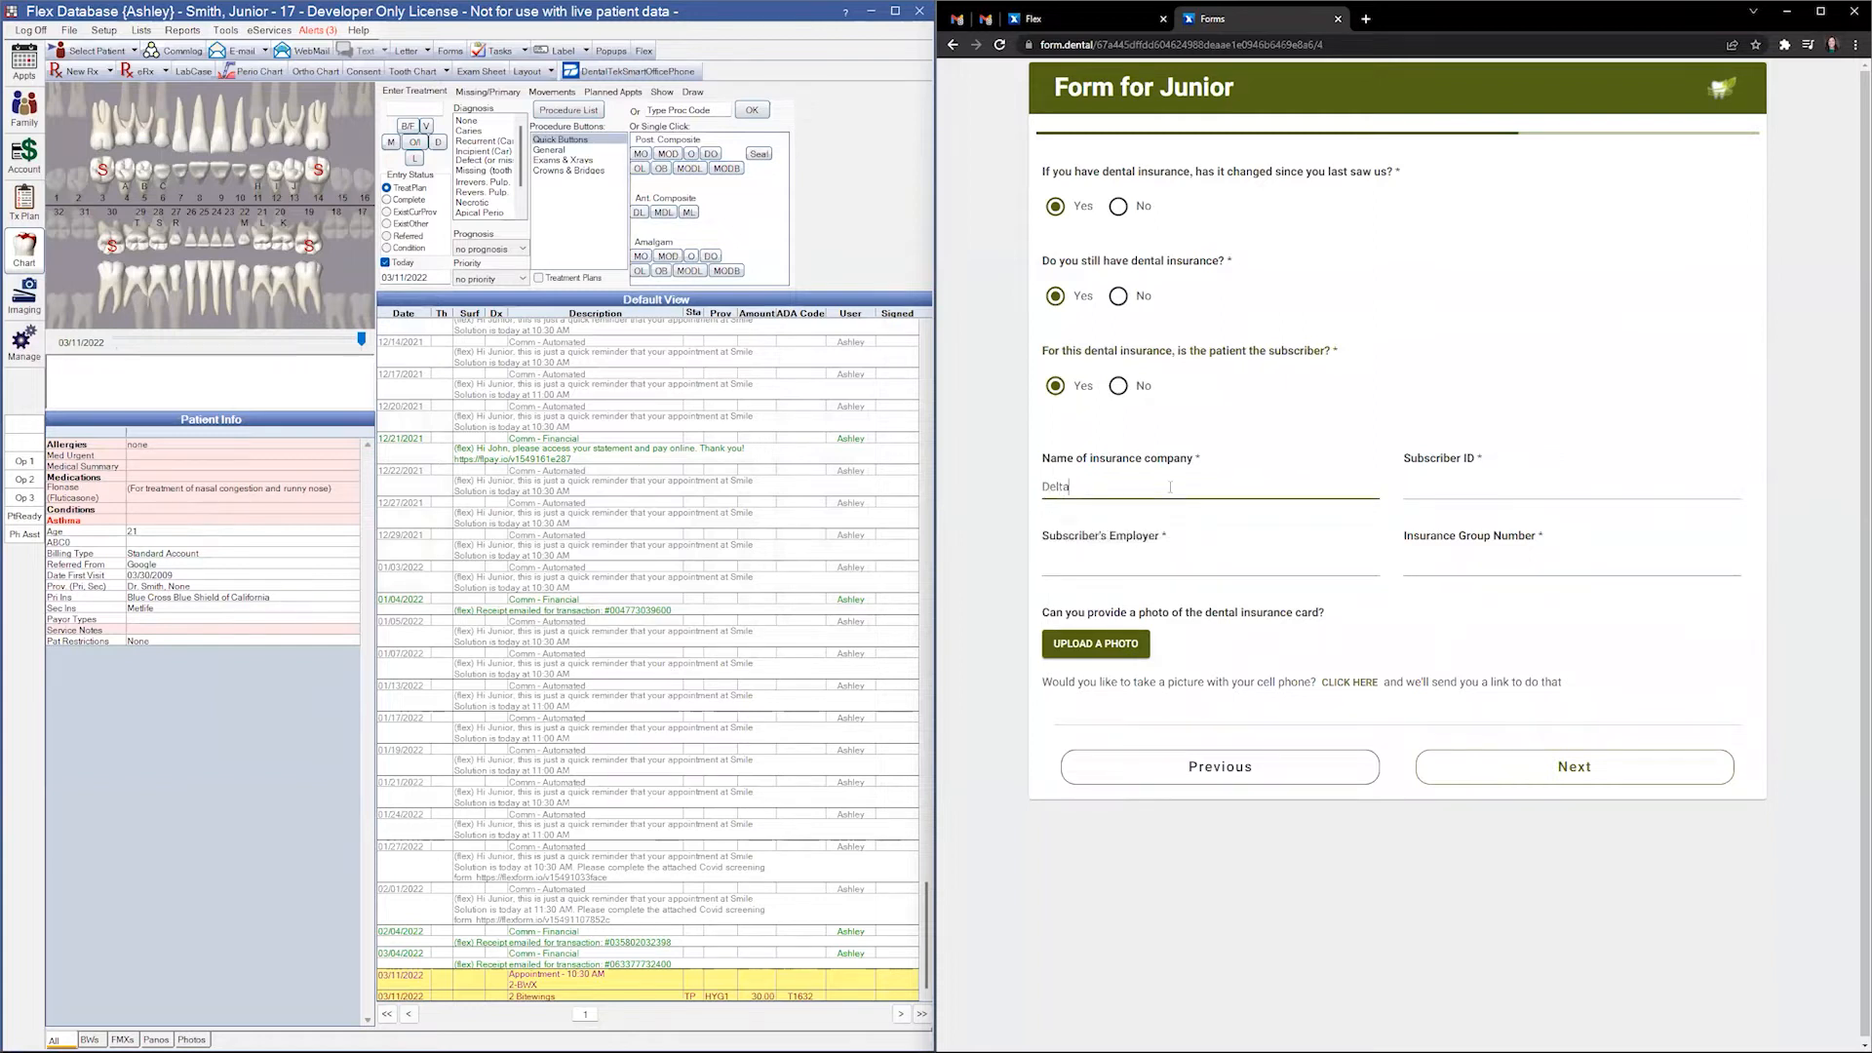
key("Tab")
type("123456")
key("Tab")
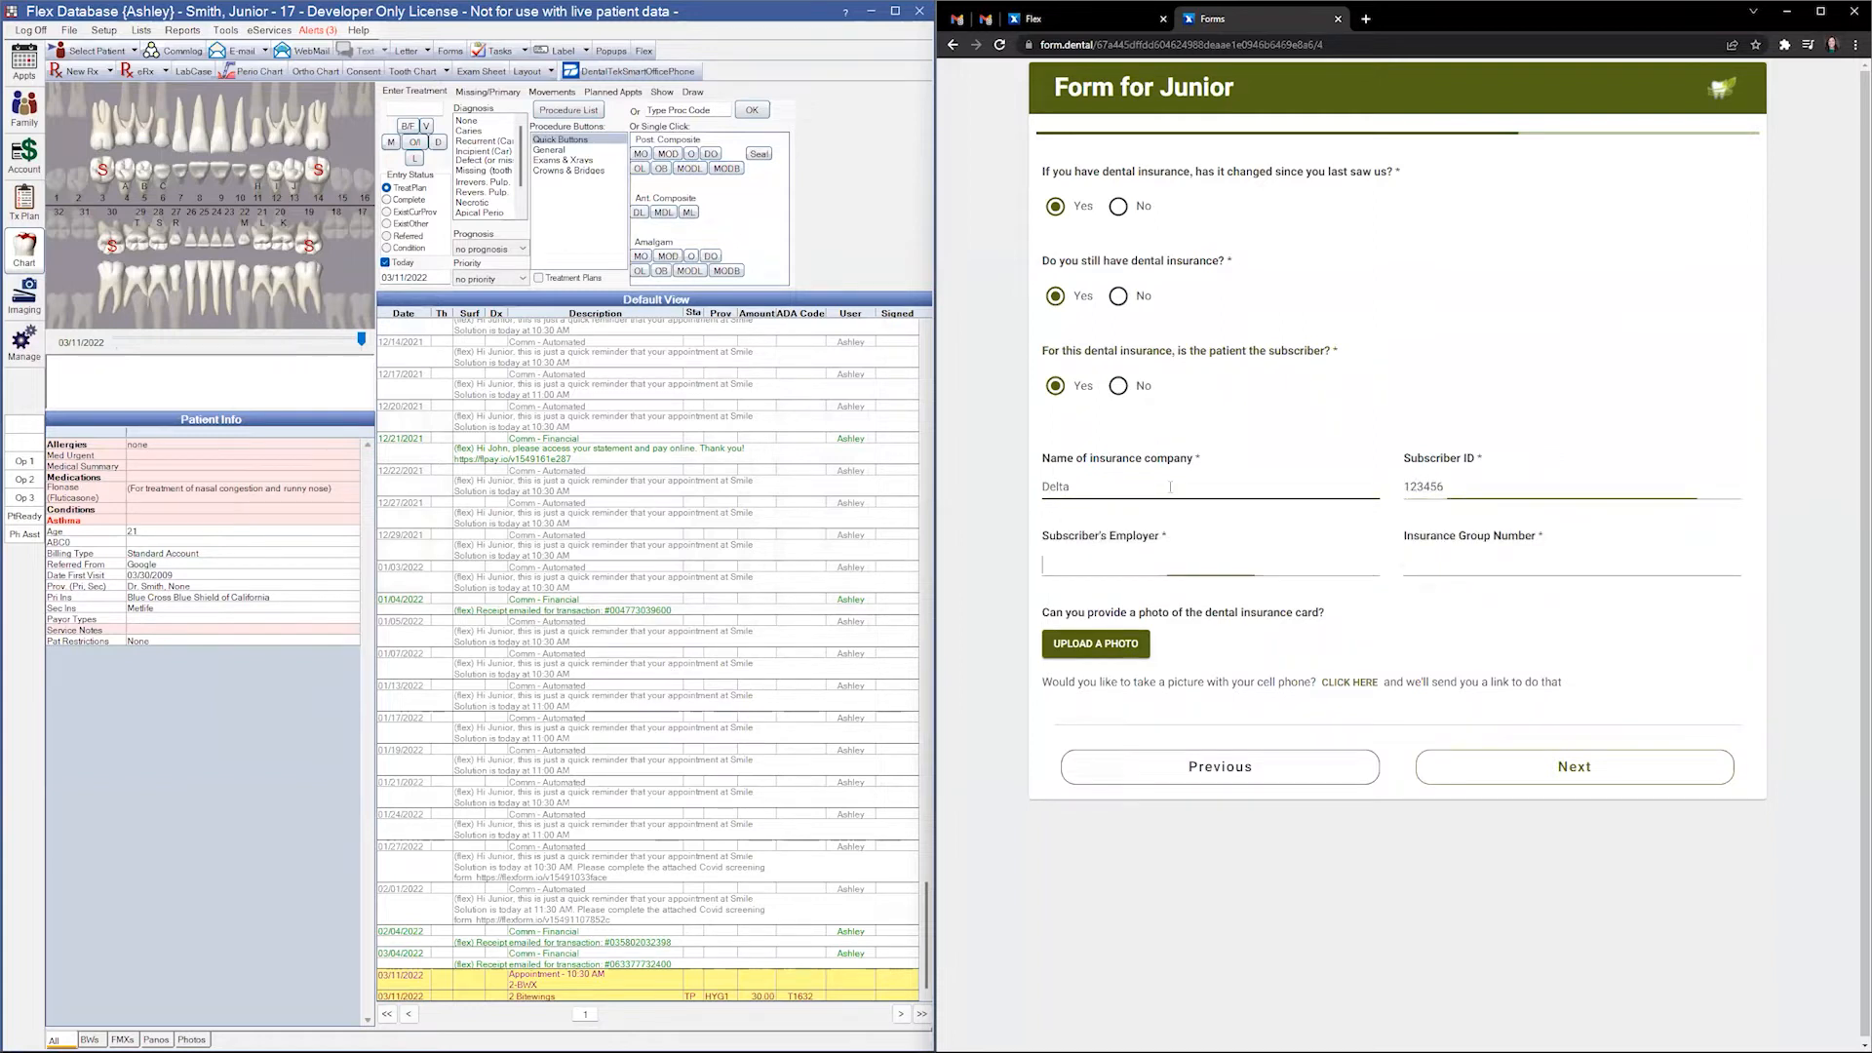
type("Boeing")
key("Tab")
type("124")
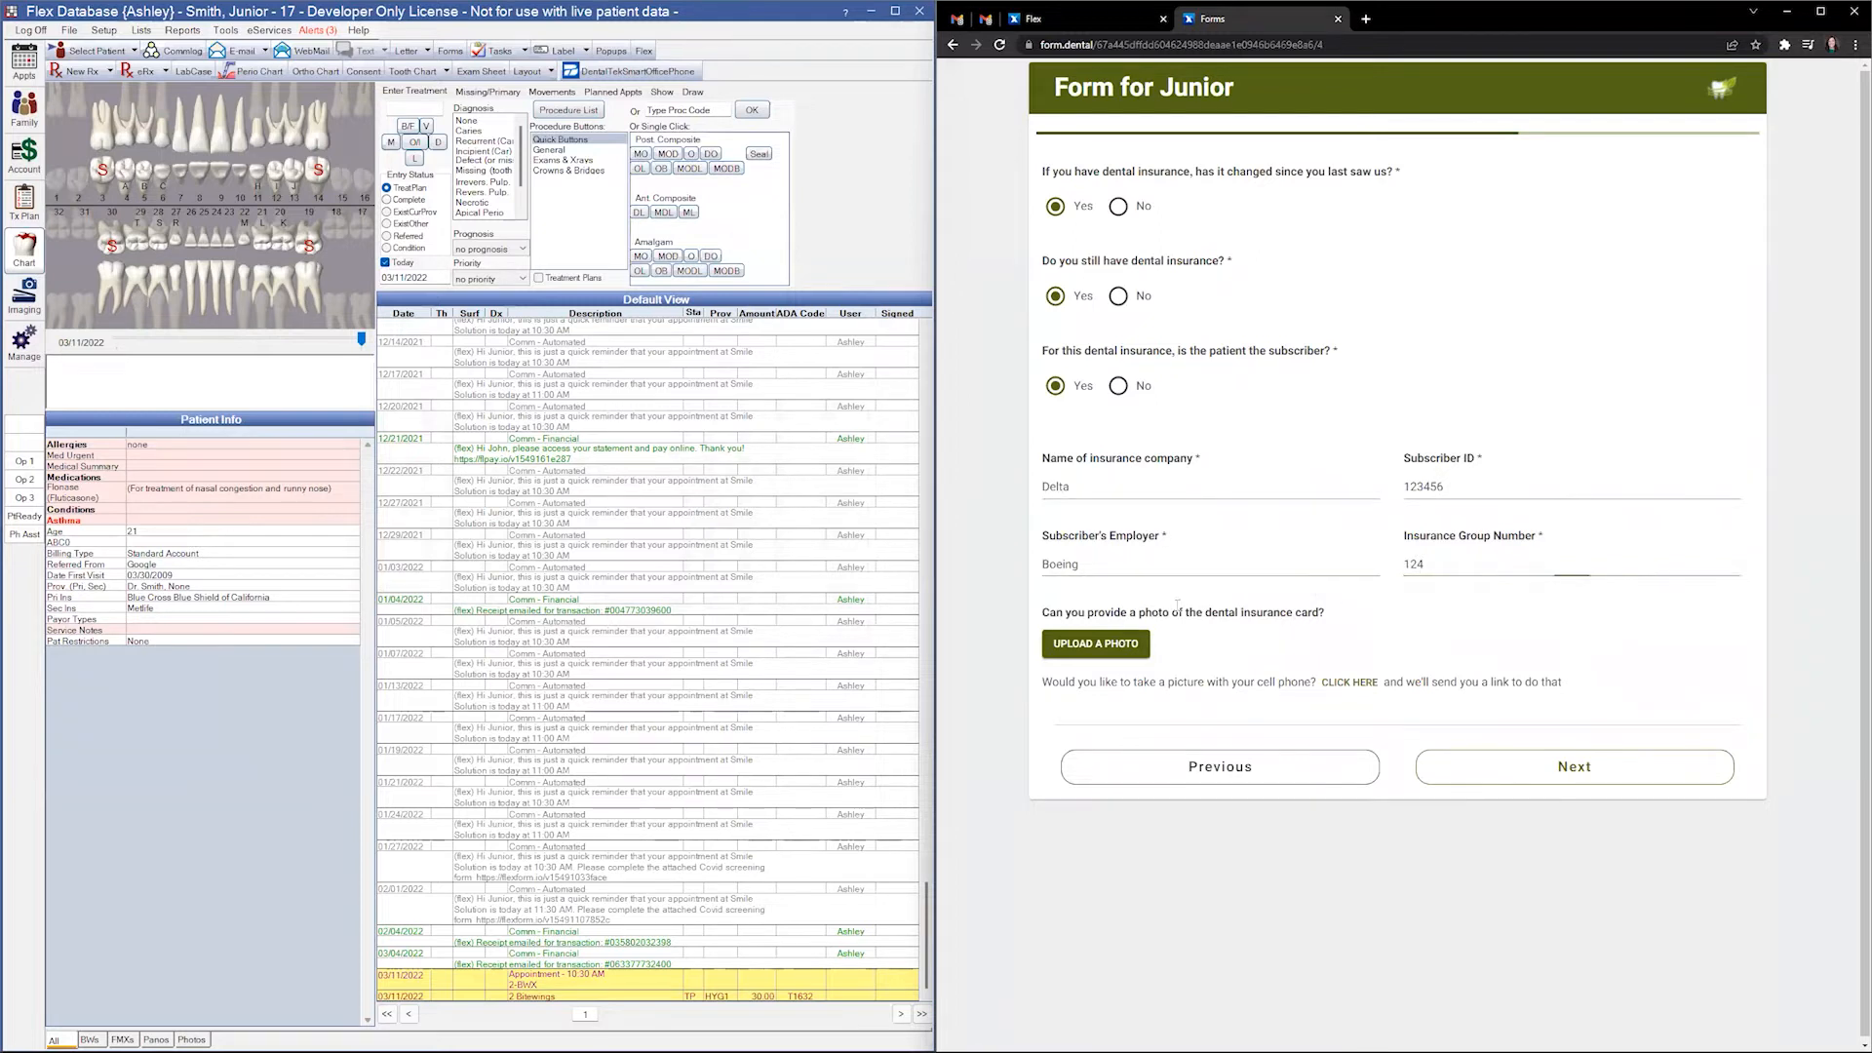
triple_click(1178, 608)
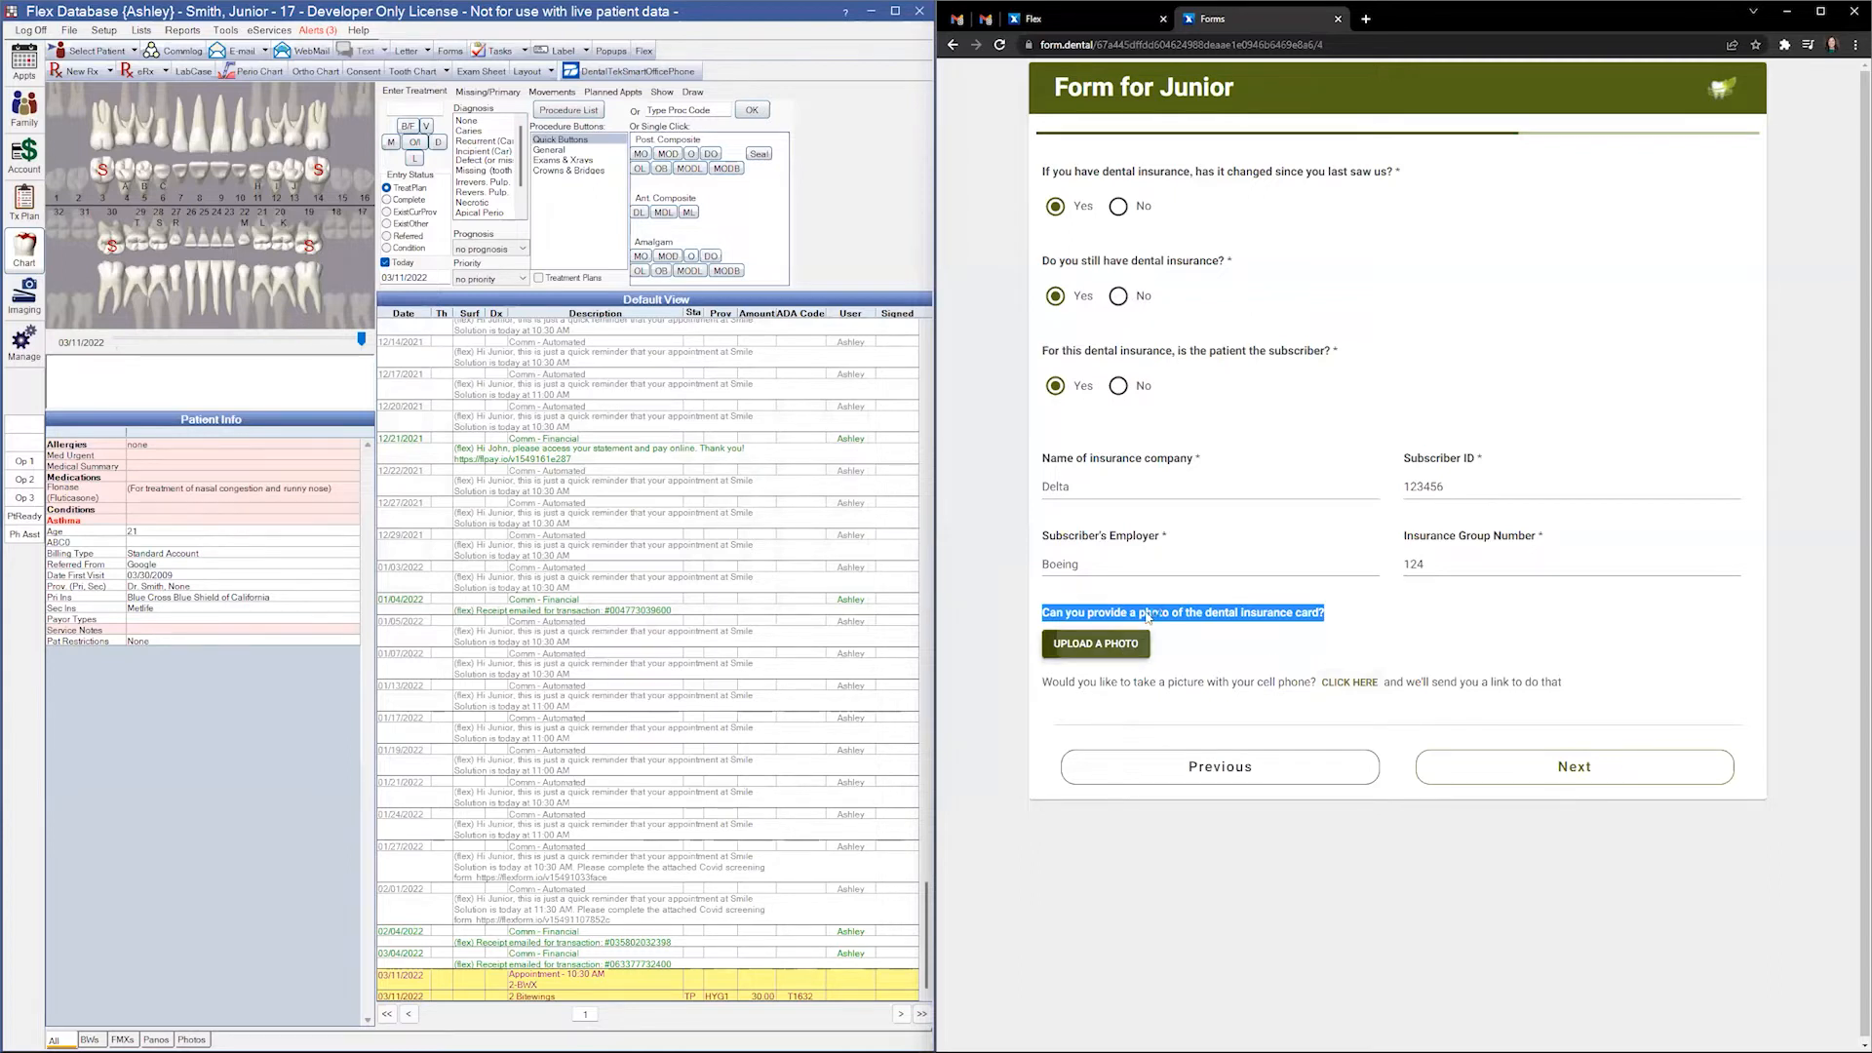
- Upload ID Card.jpeg as the insurance card photo and proceed to the Office Policy page
left_click(1135, 643)
left_click(1108, 137)
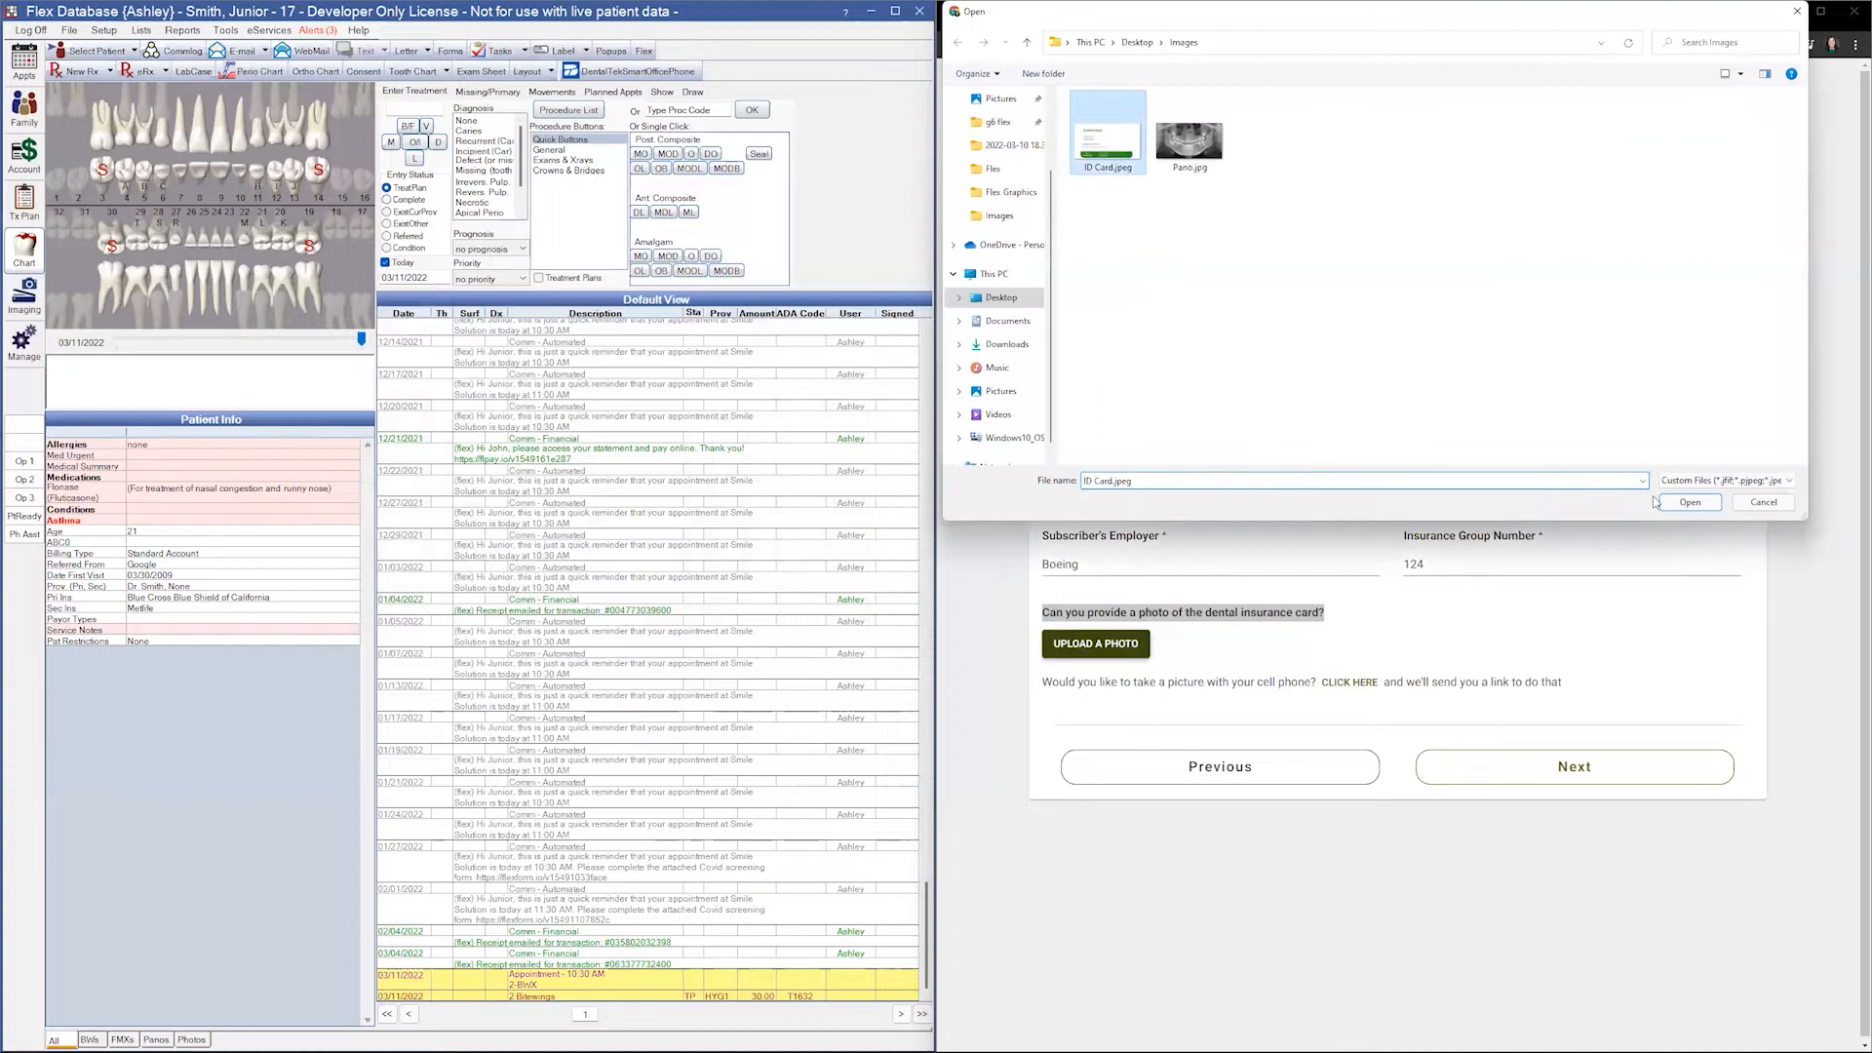
left_click(1691, 504)
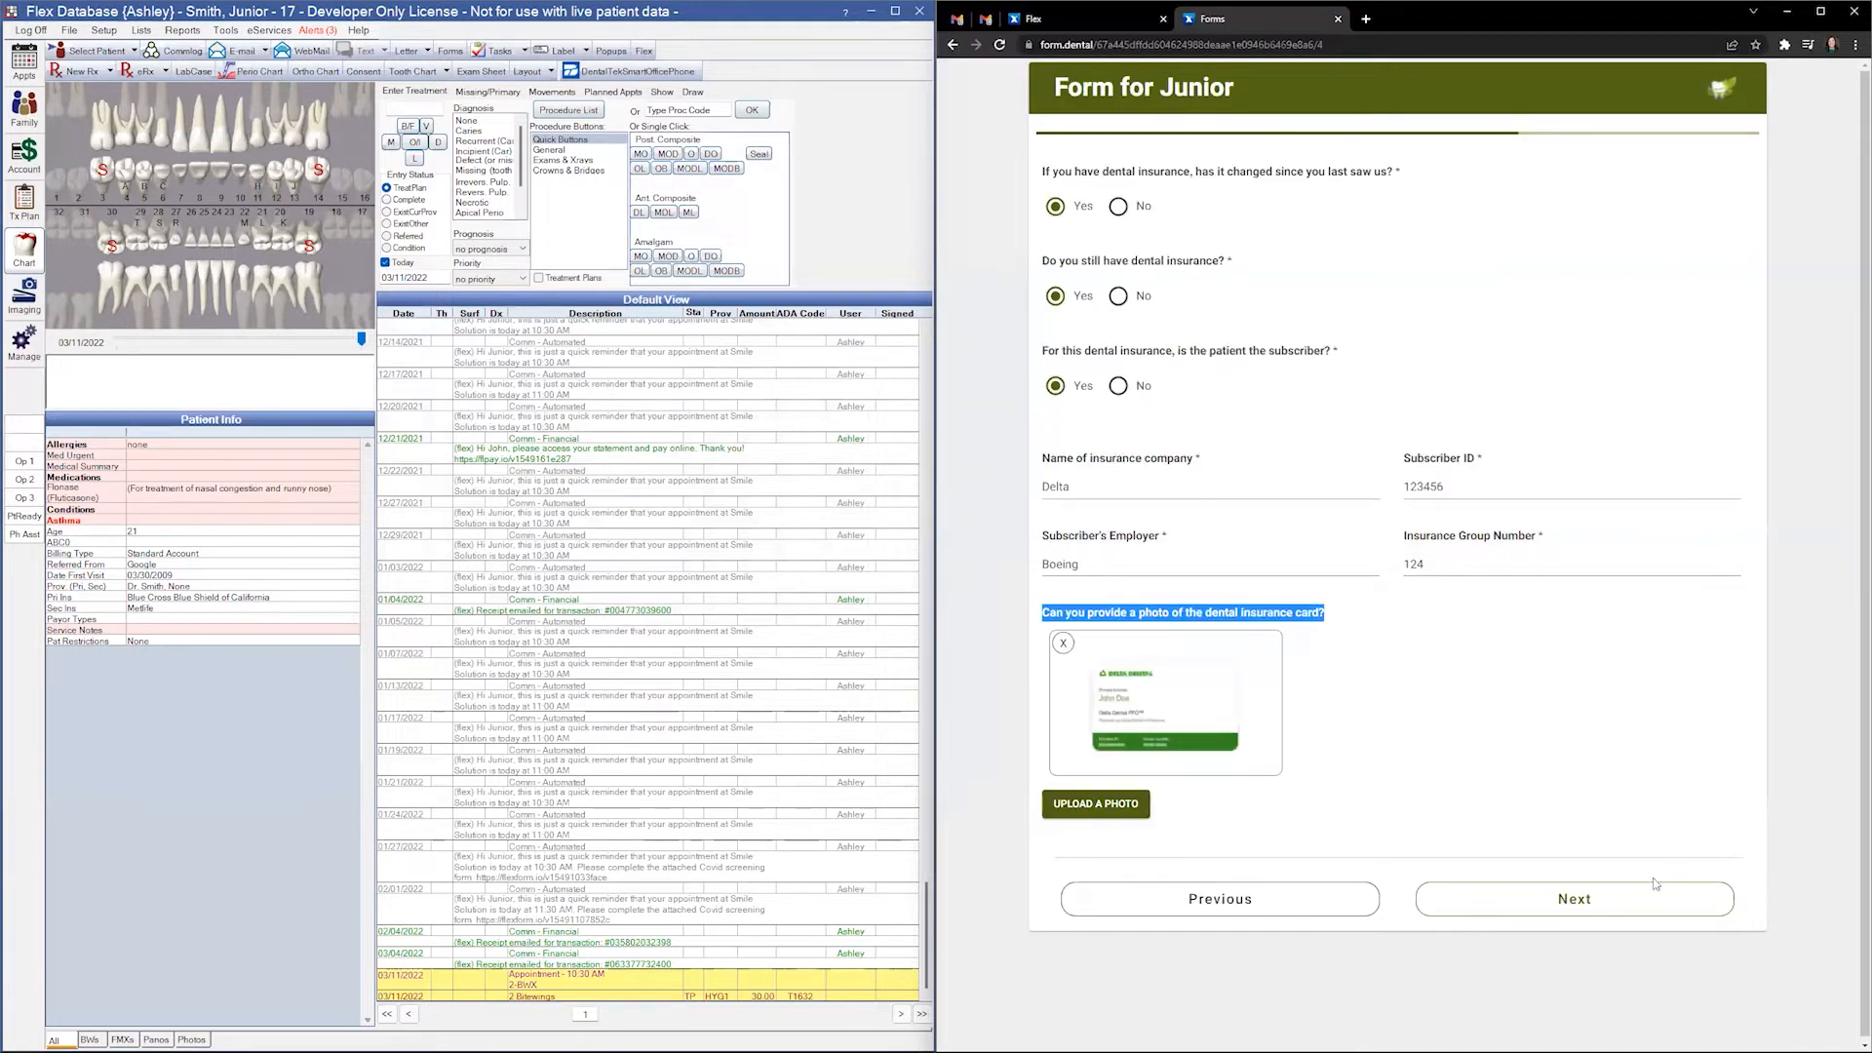
left_click(1639, 889)
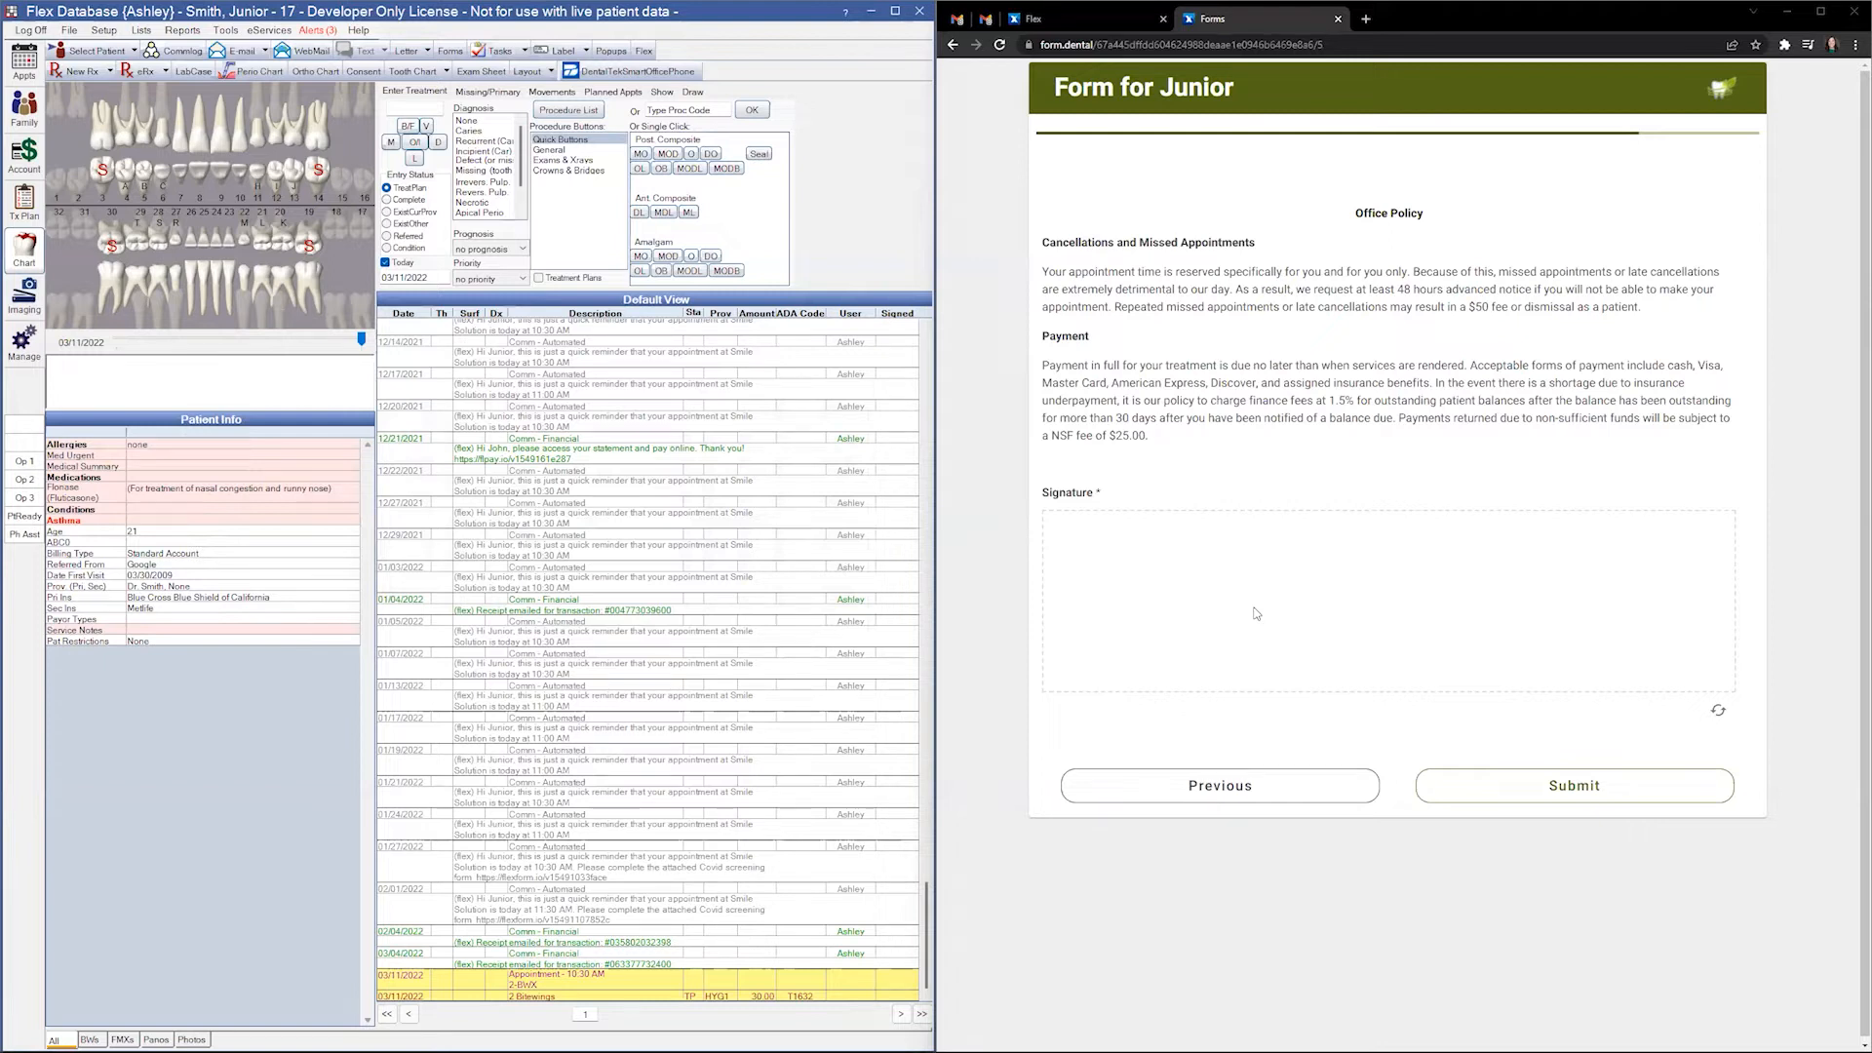
- Draw a signature on the Office Policy pad and submit the form
mouse_move(1114, 629)
left_mouse_down()
mouse_move(1205, 597)
mouse_move(1644, 602)
left_mouse_up()
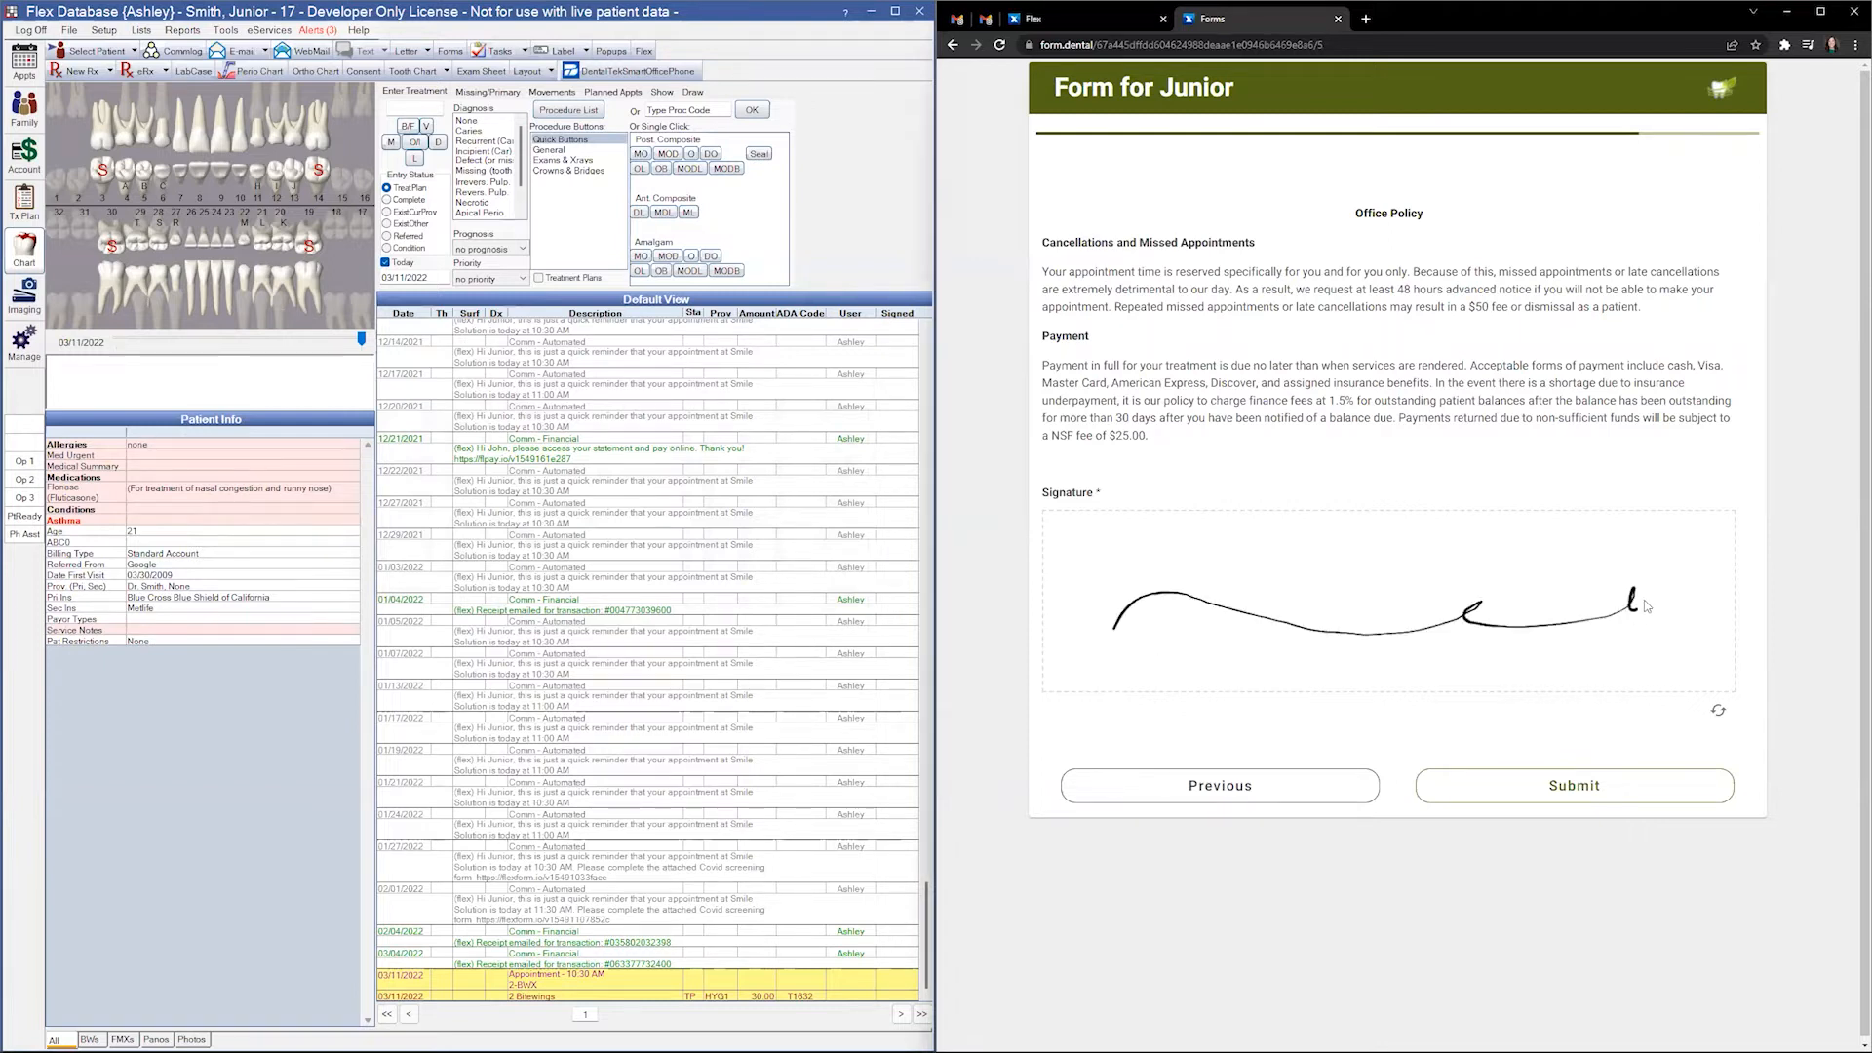
left_click(1599, 790)
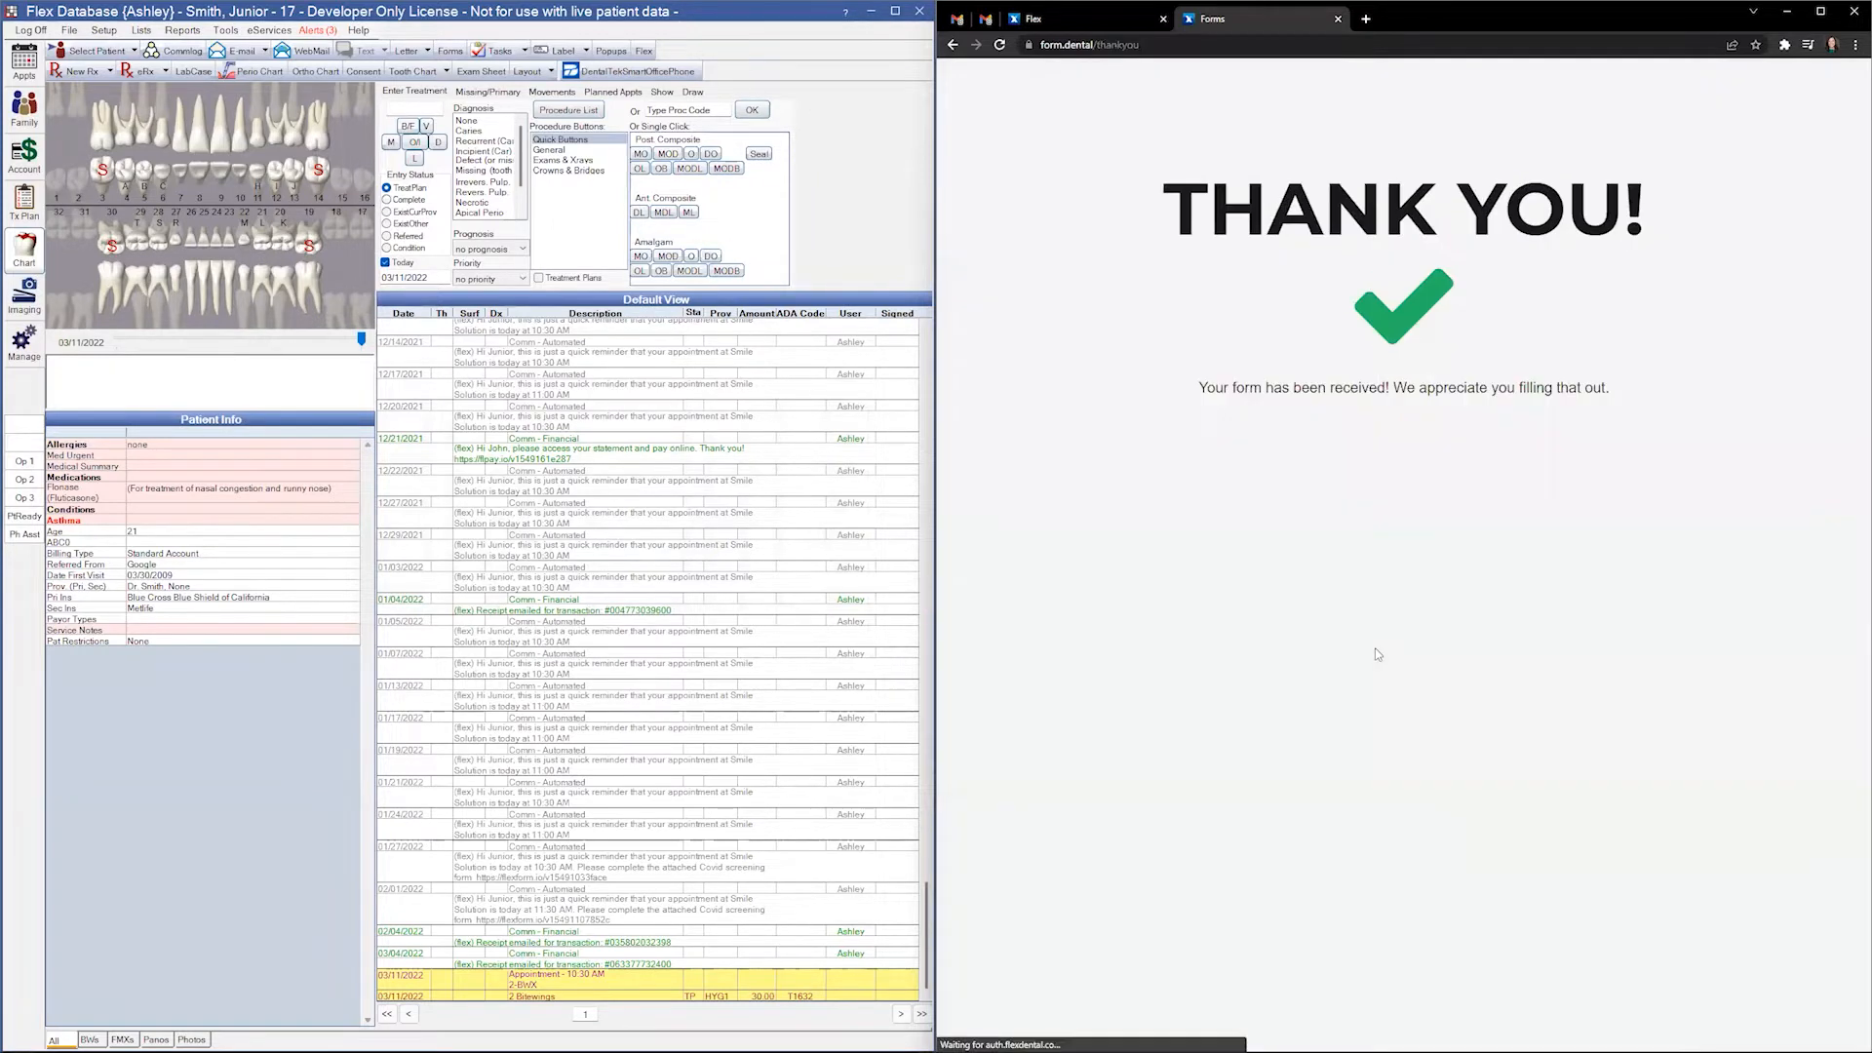
- Open the patient's Medical record Problems tab and review High Blood Pressure and Example Condition
left_click(23, 109)
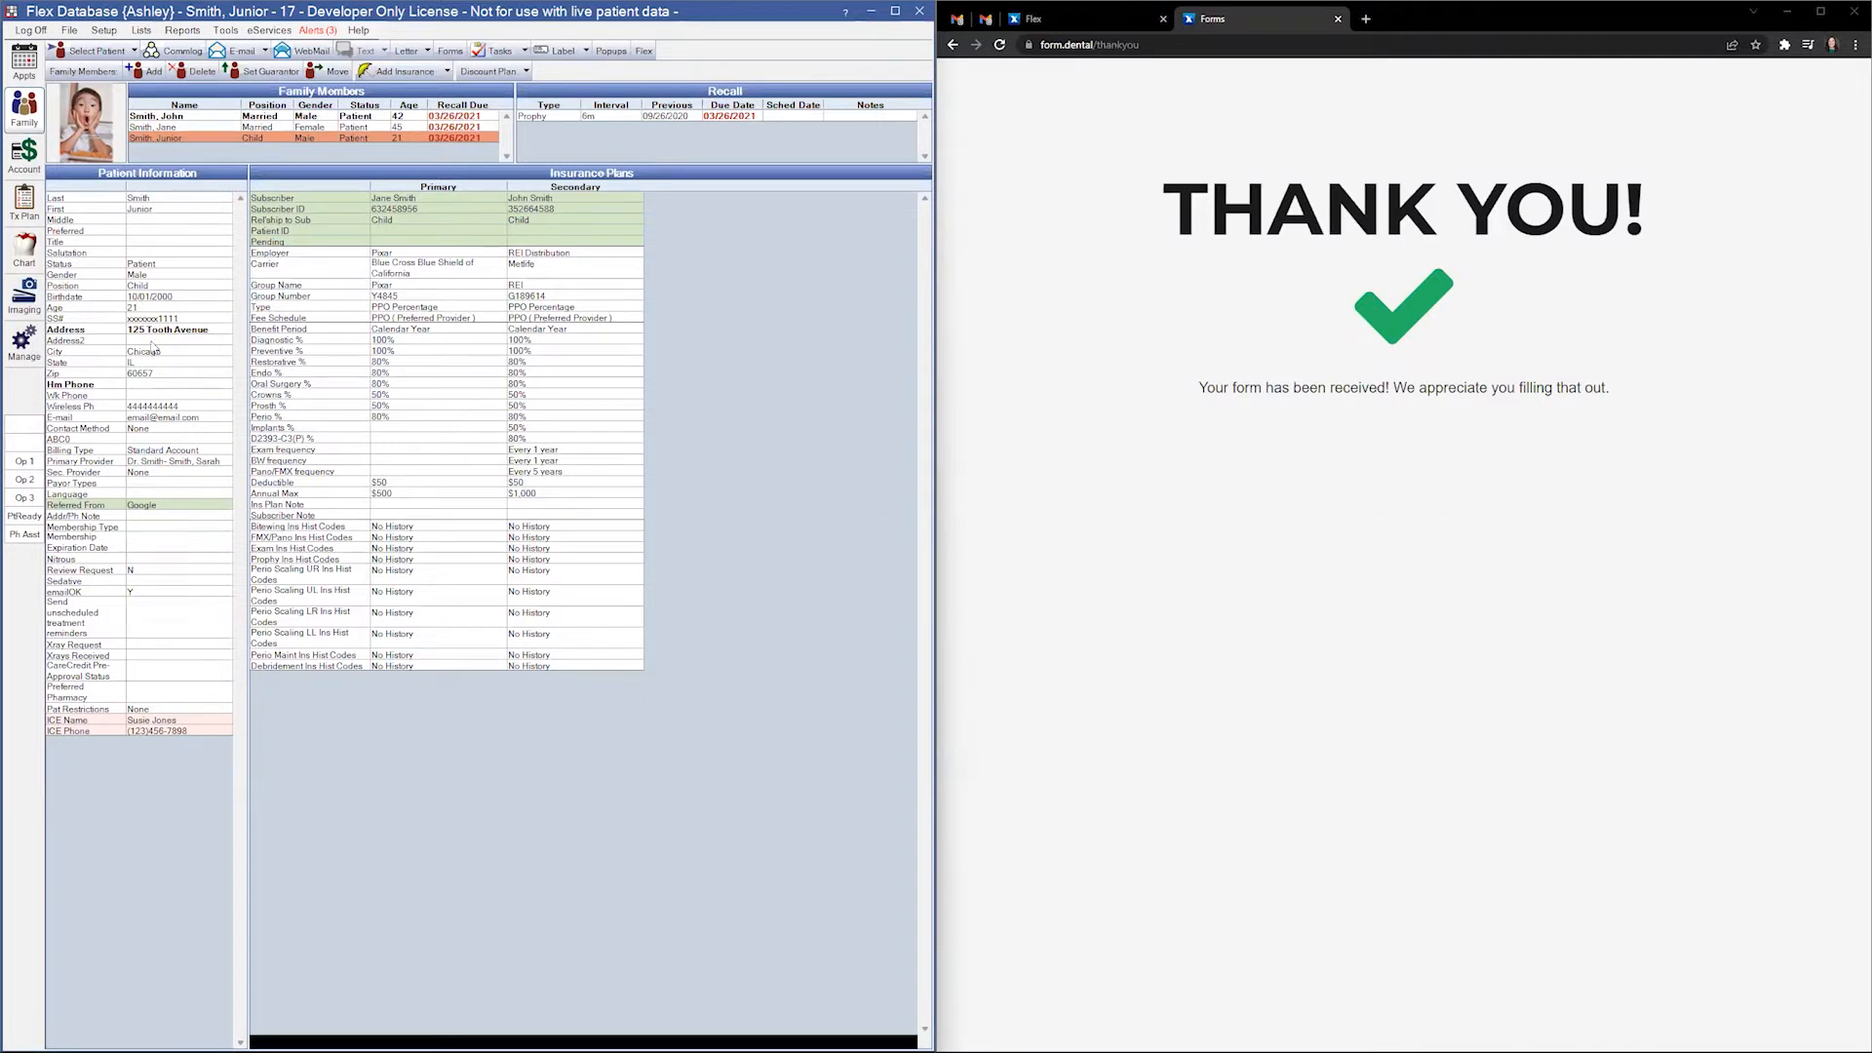
left_click(29, 254)
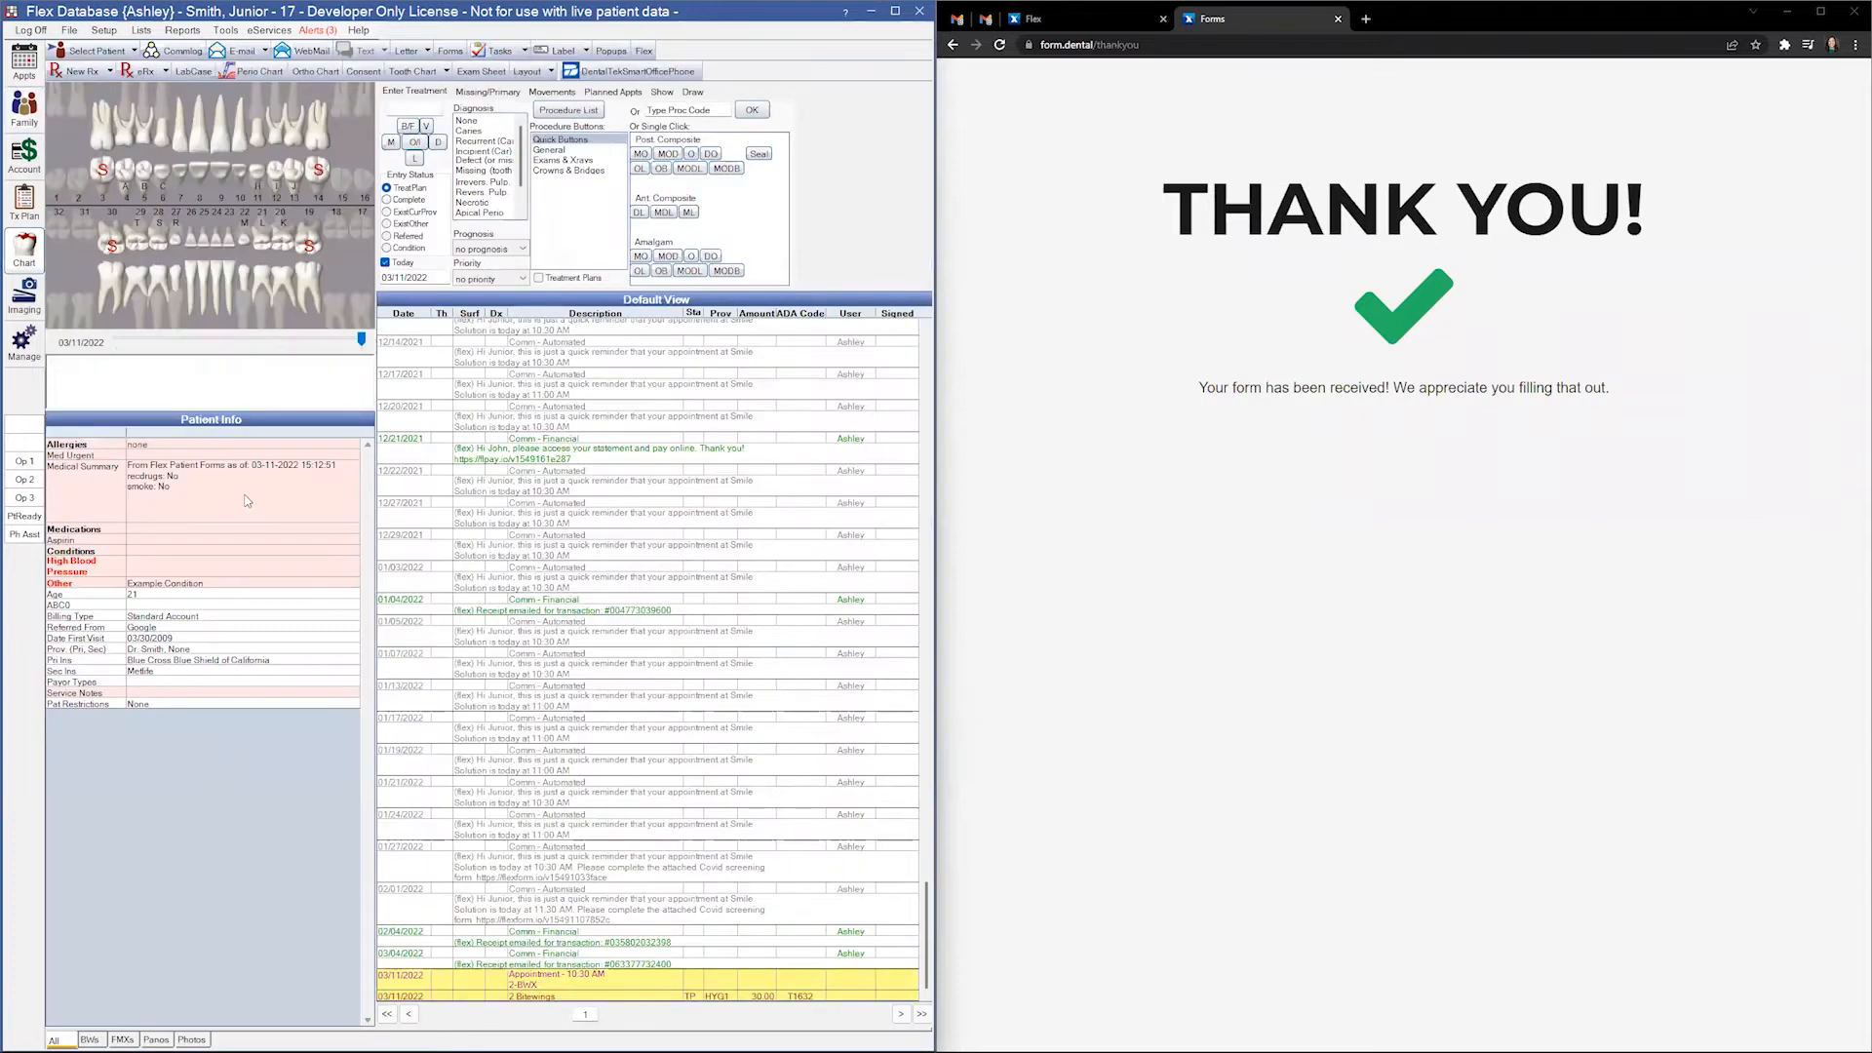
double_click(246, 499)
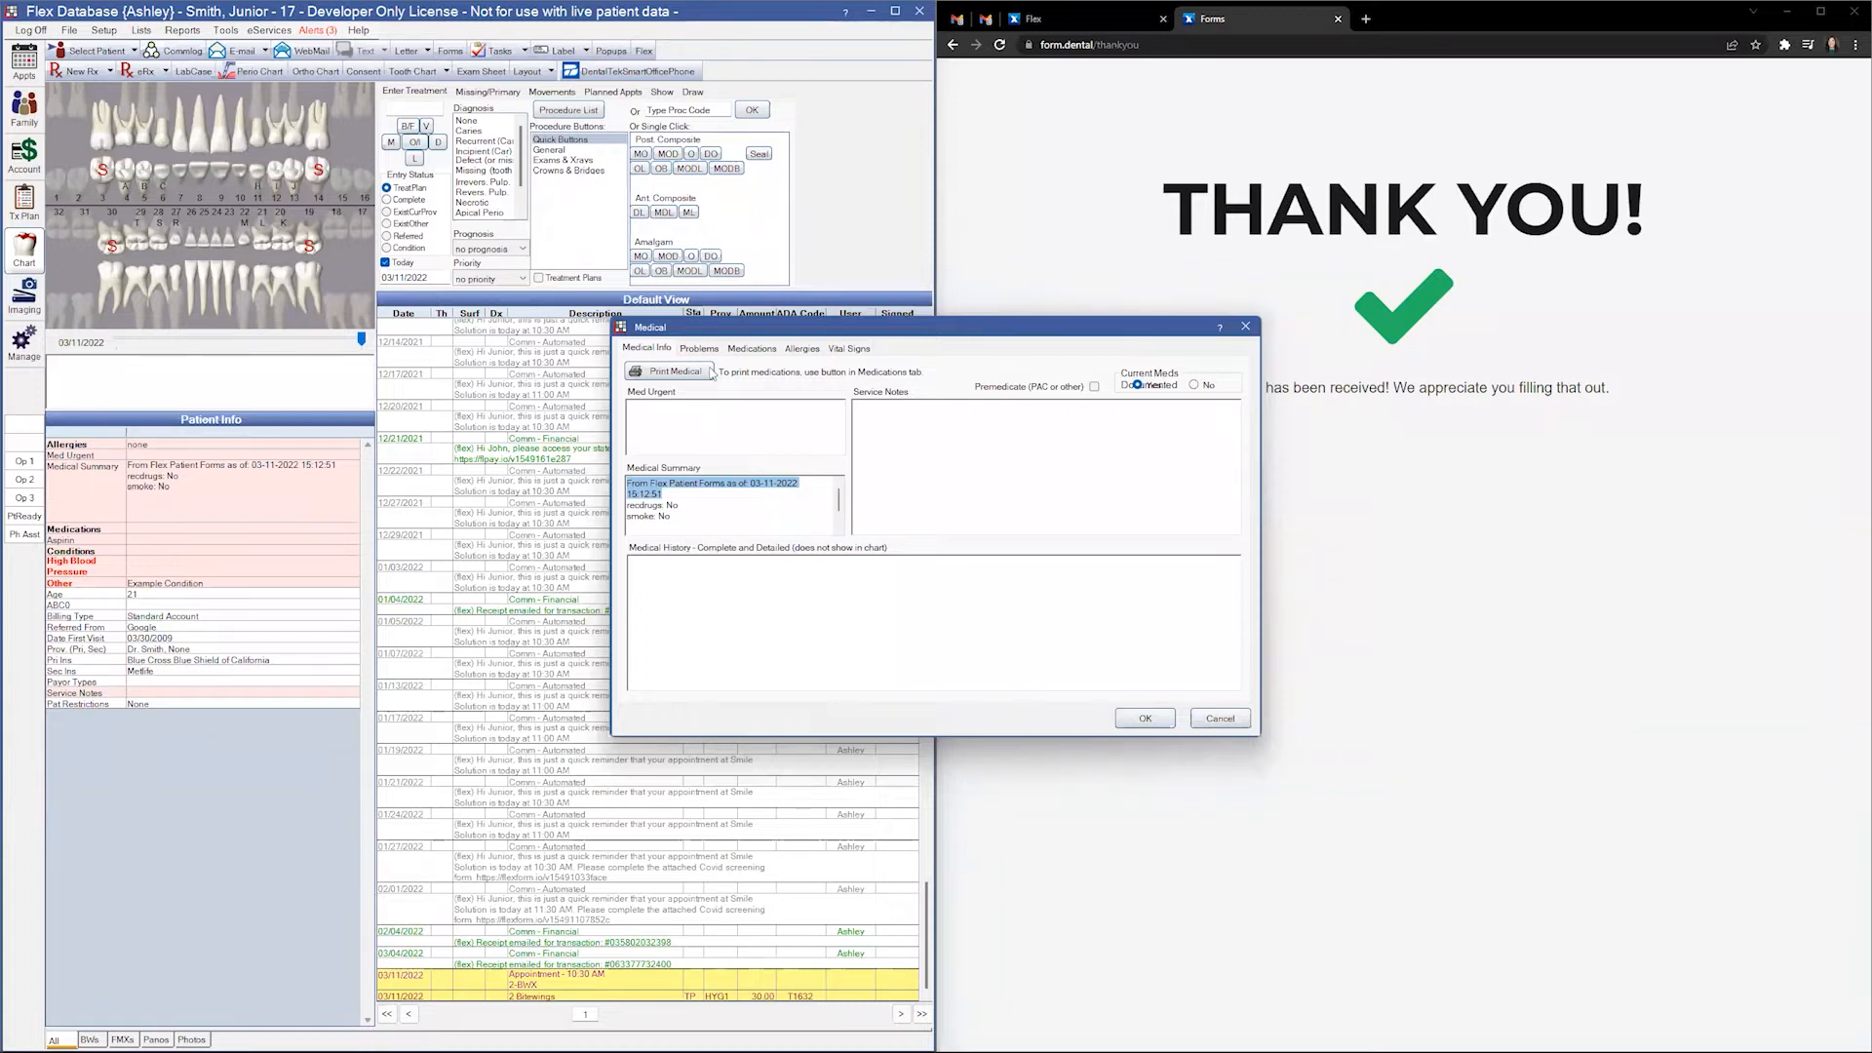
left_click(699, 349)
left_click(826, 431)
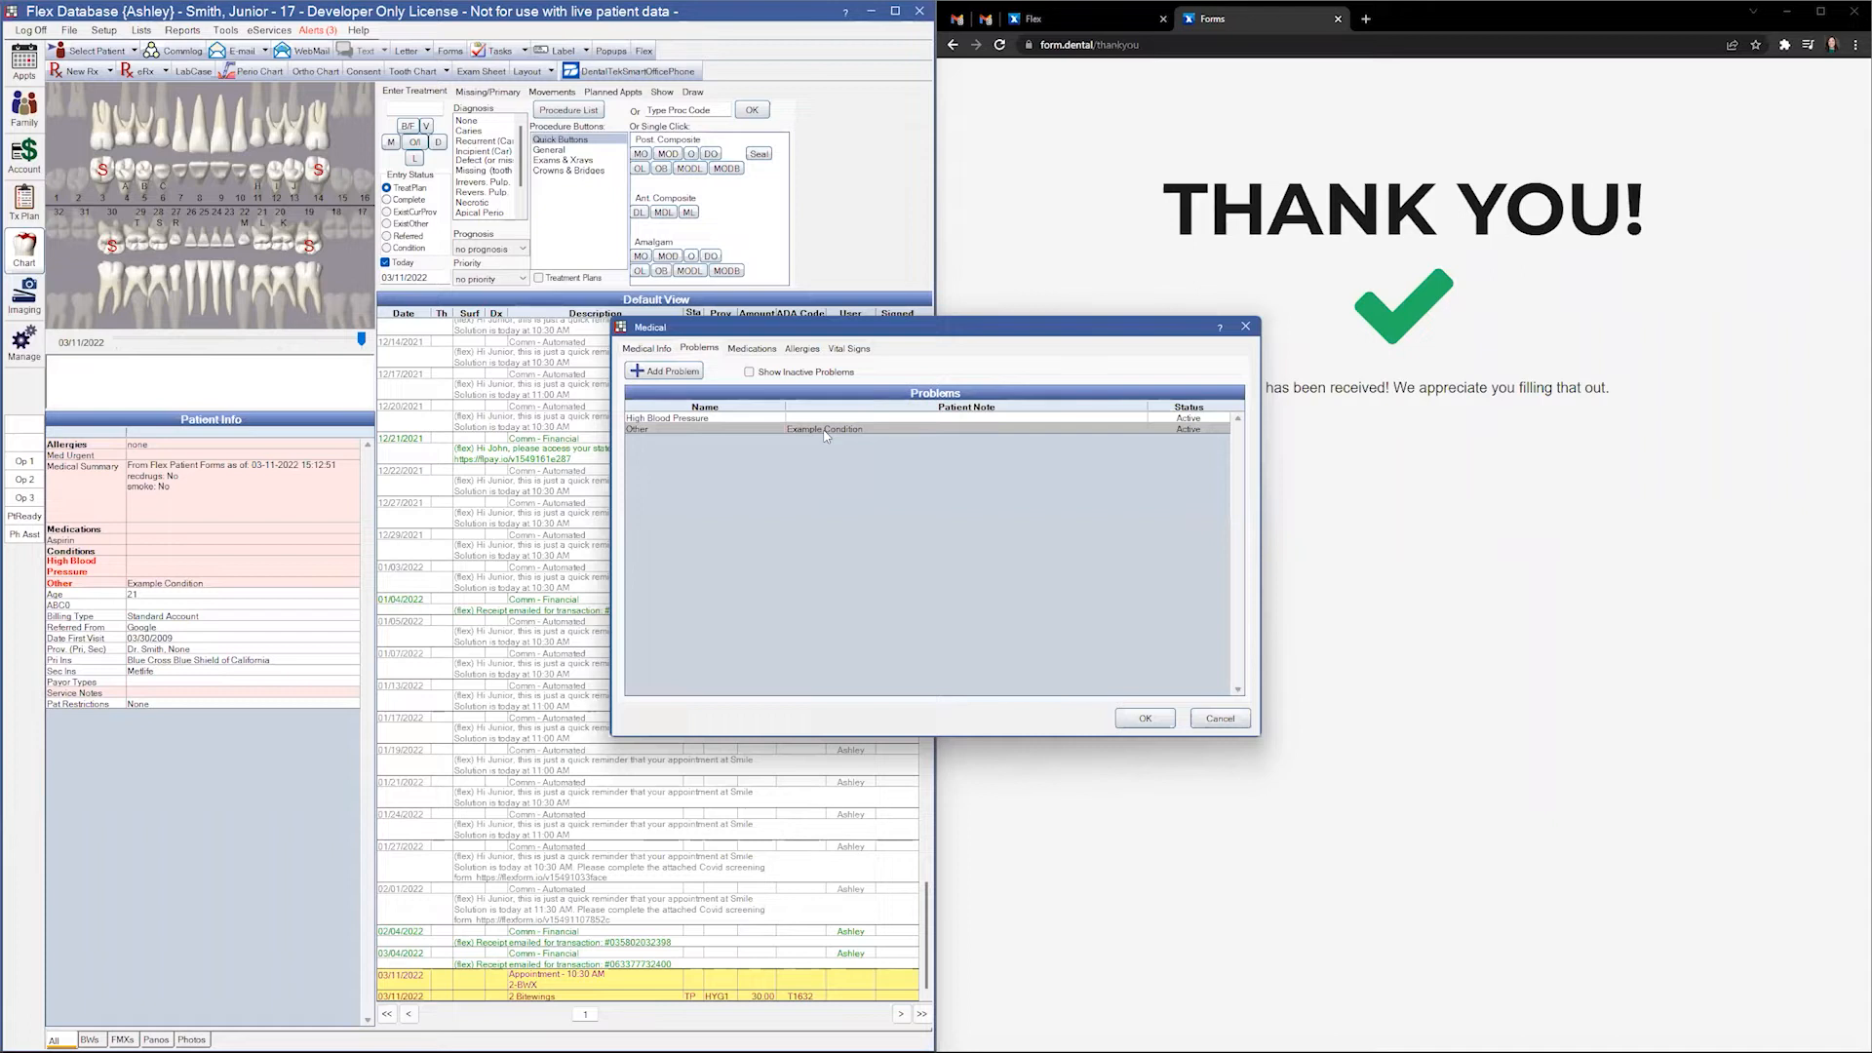
left_click(853, 422)
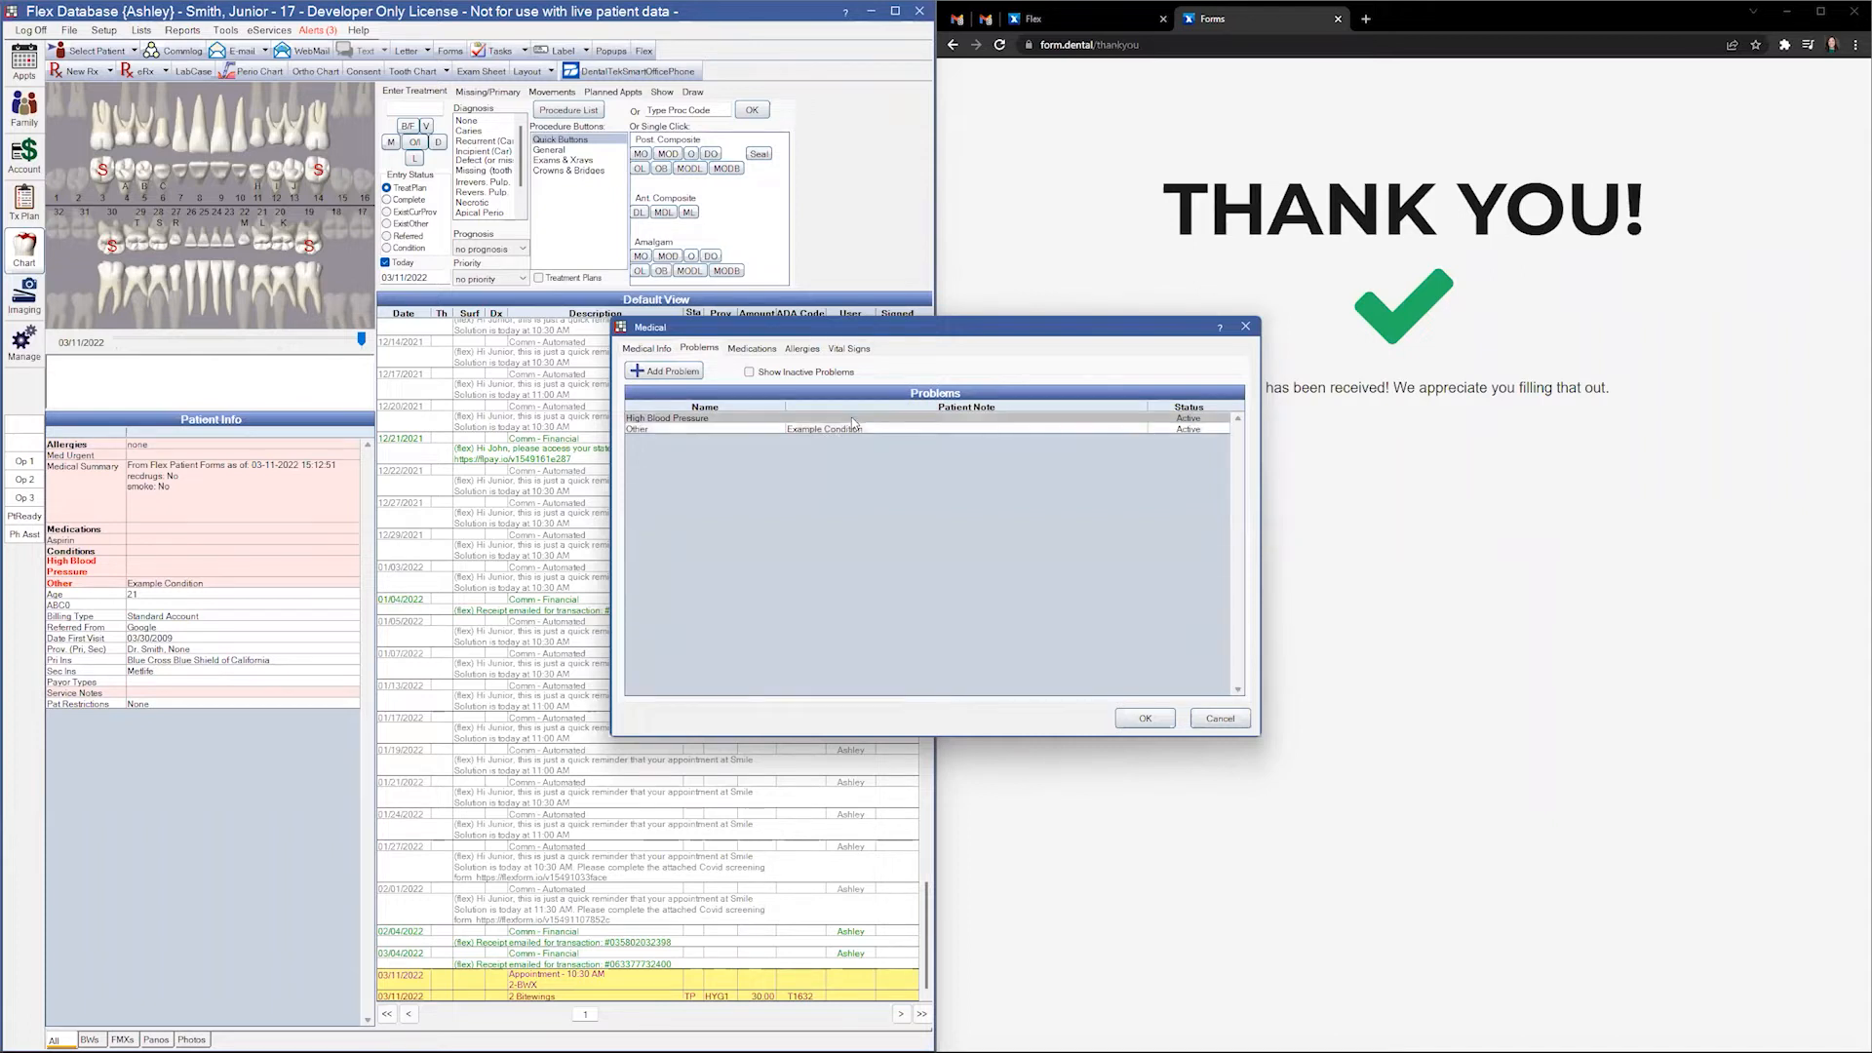
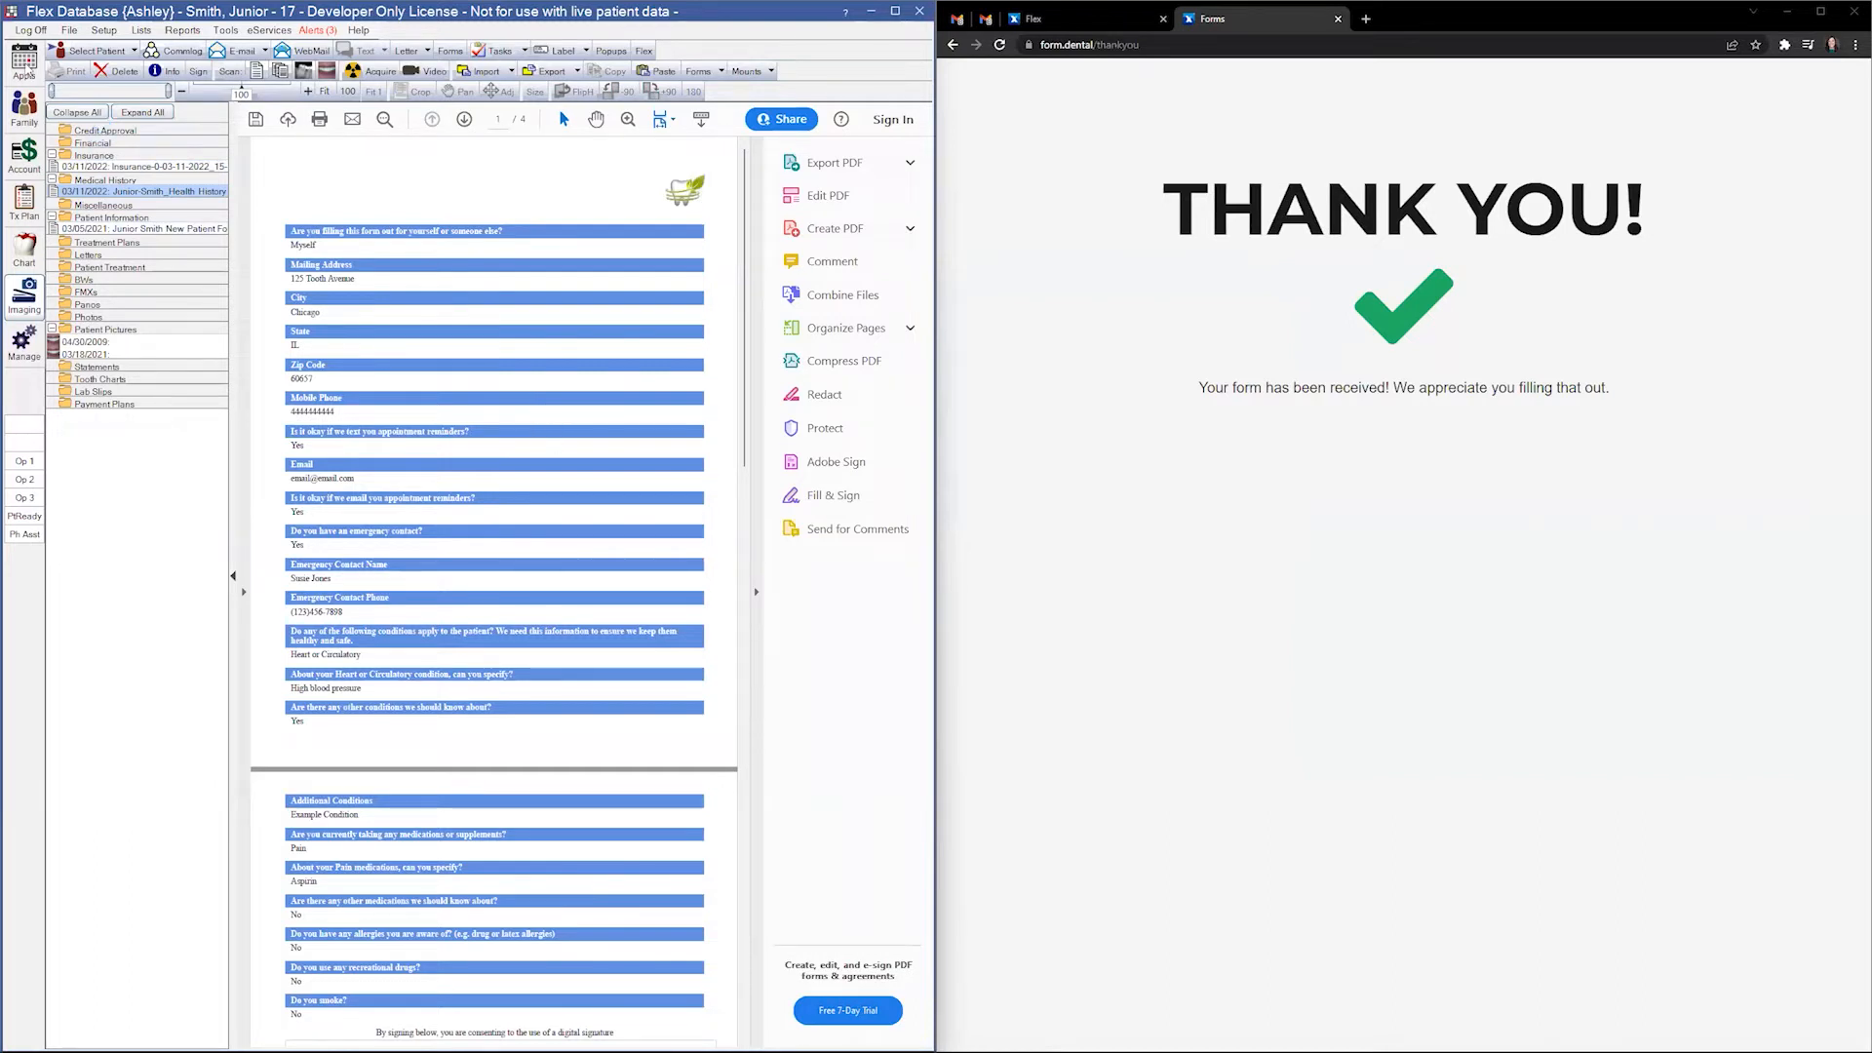
- Go from the appointment schedule to the current patient's Family record with insurance plans
left_click(27, 62)
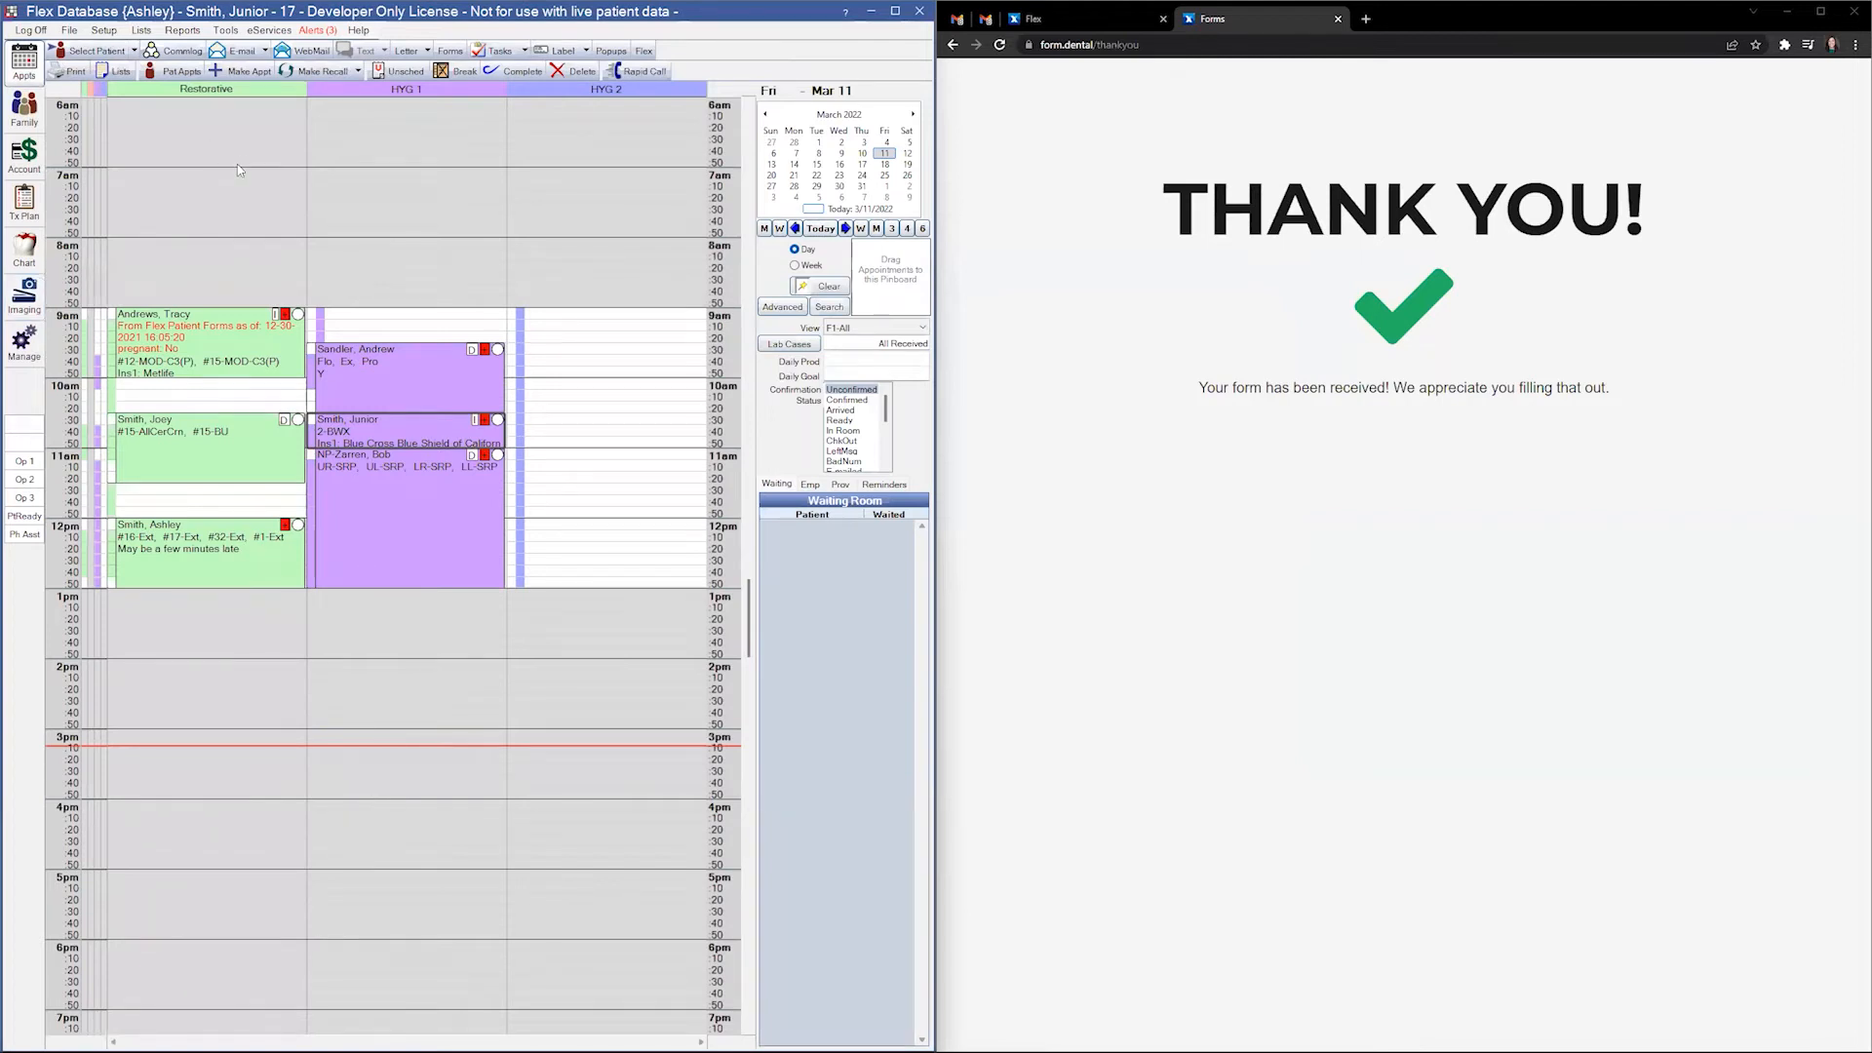
left_click(25, 107)
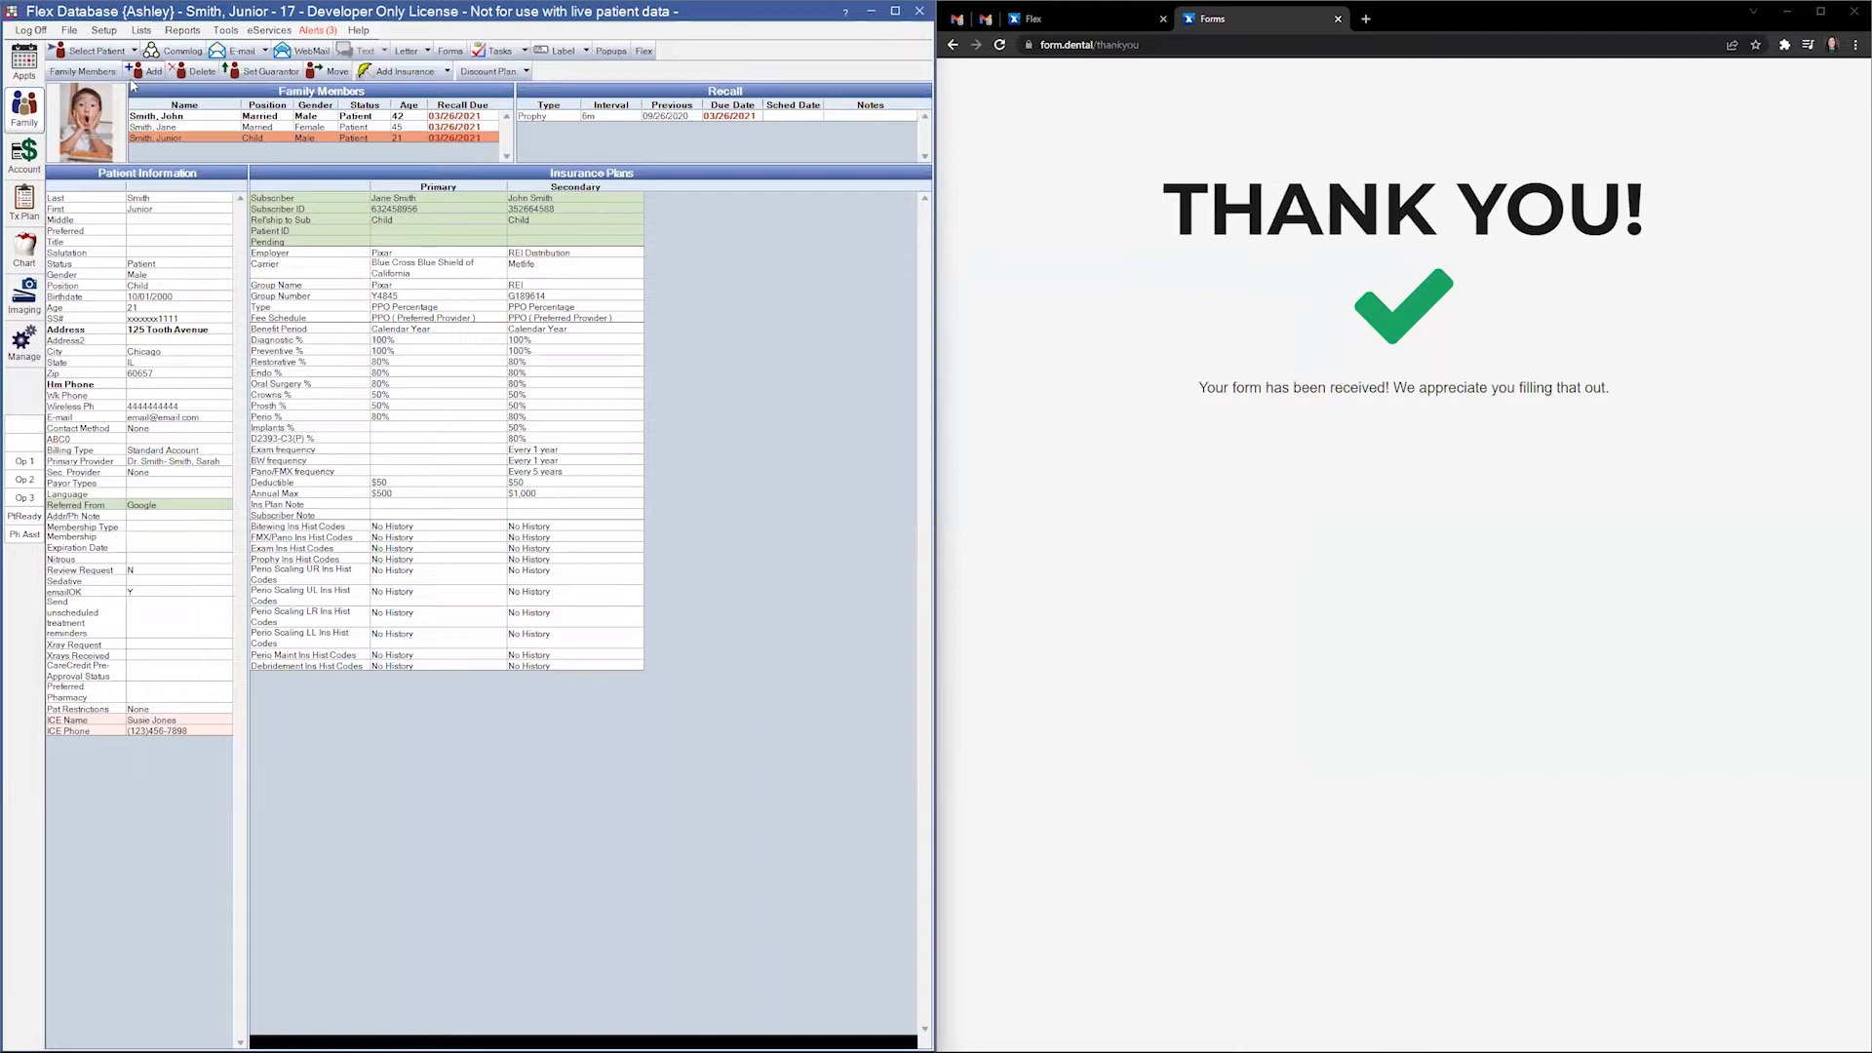
- Add a Patient Field Def named 'Referring Practice Name', then maximize the browser
left_click(104, 32)
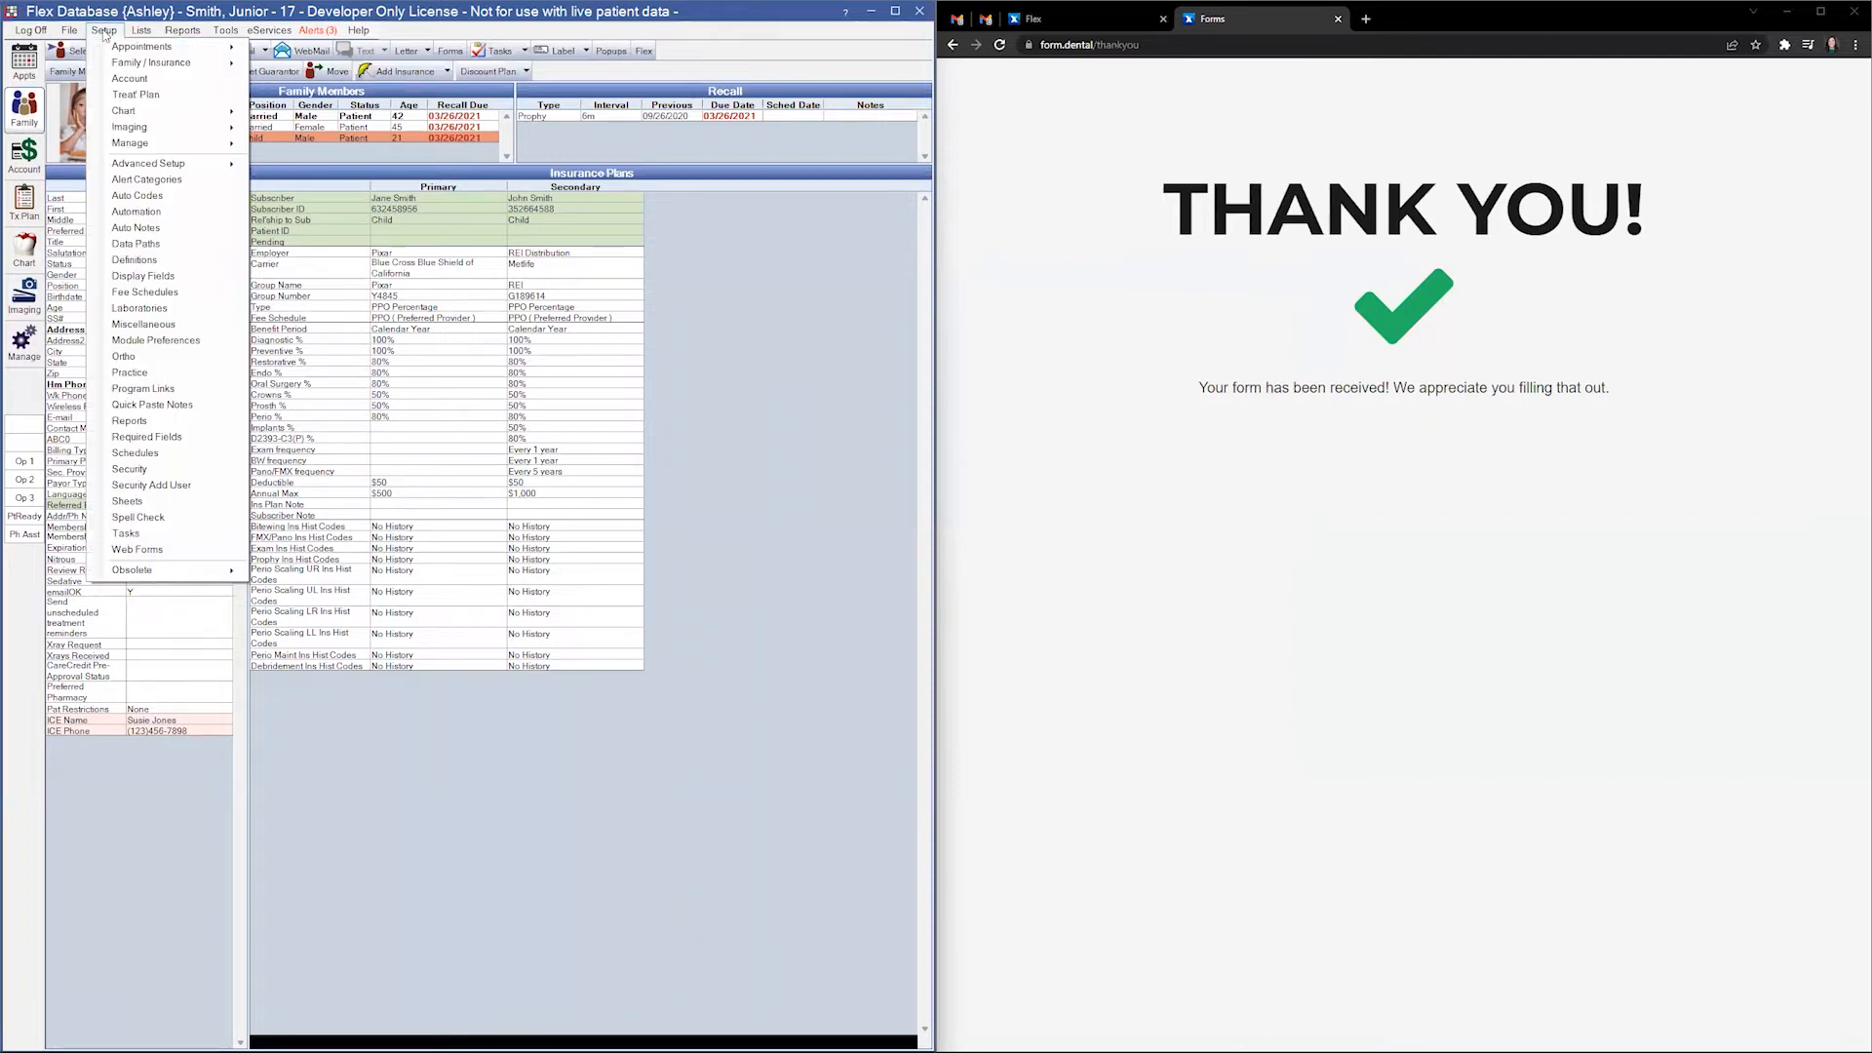
mouse_move(146, 64)
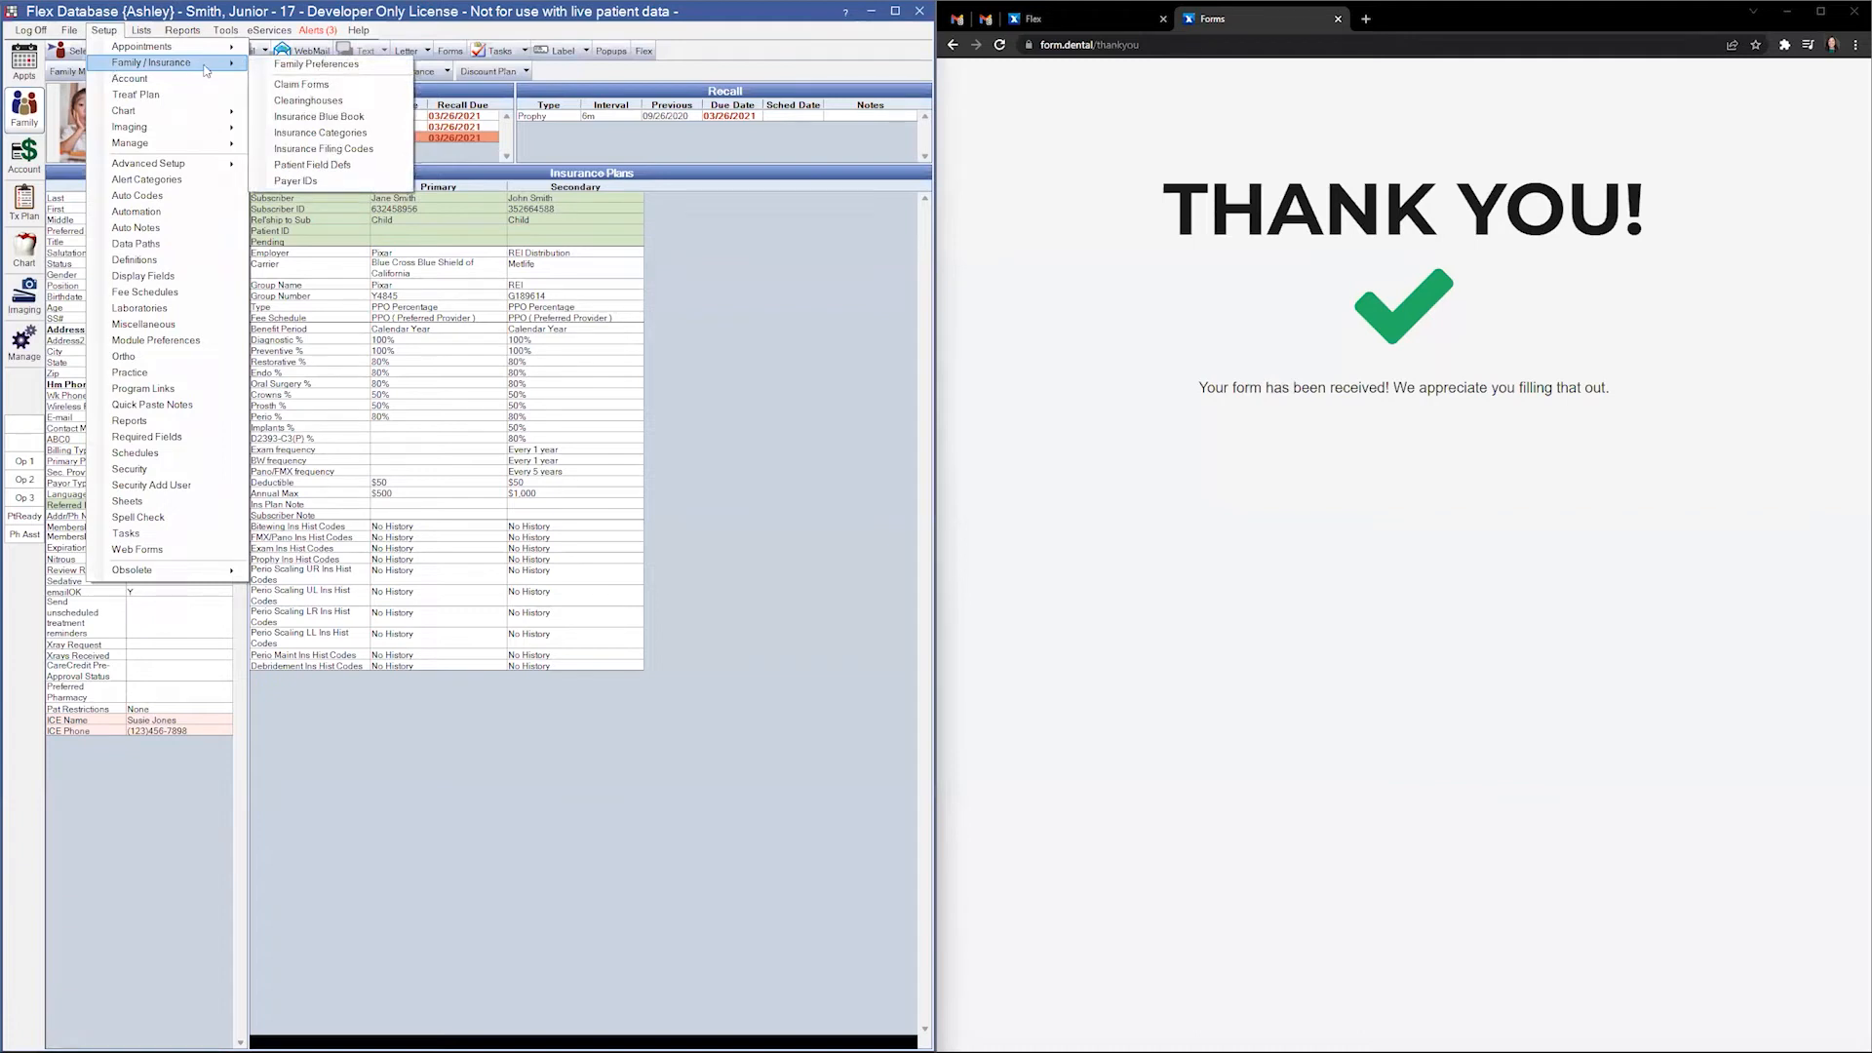
left_click(312, 164)
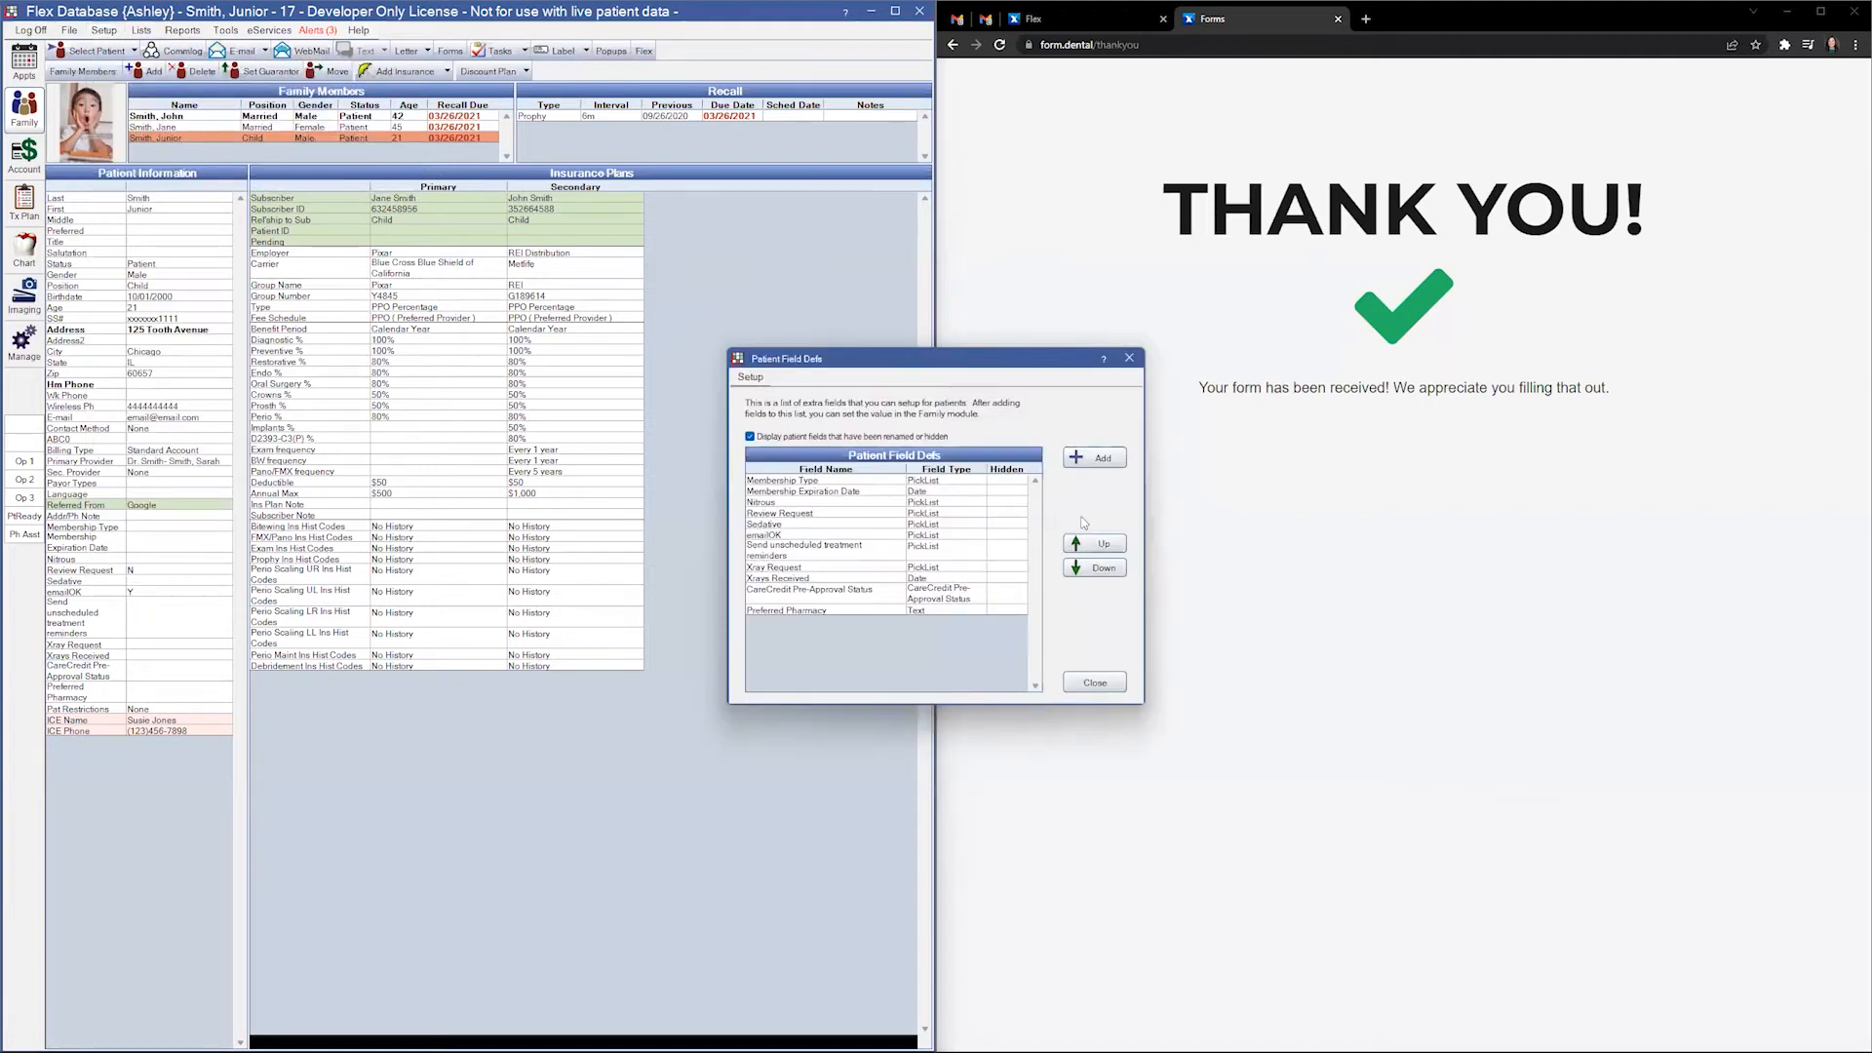
left_click(1096, 458)
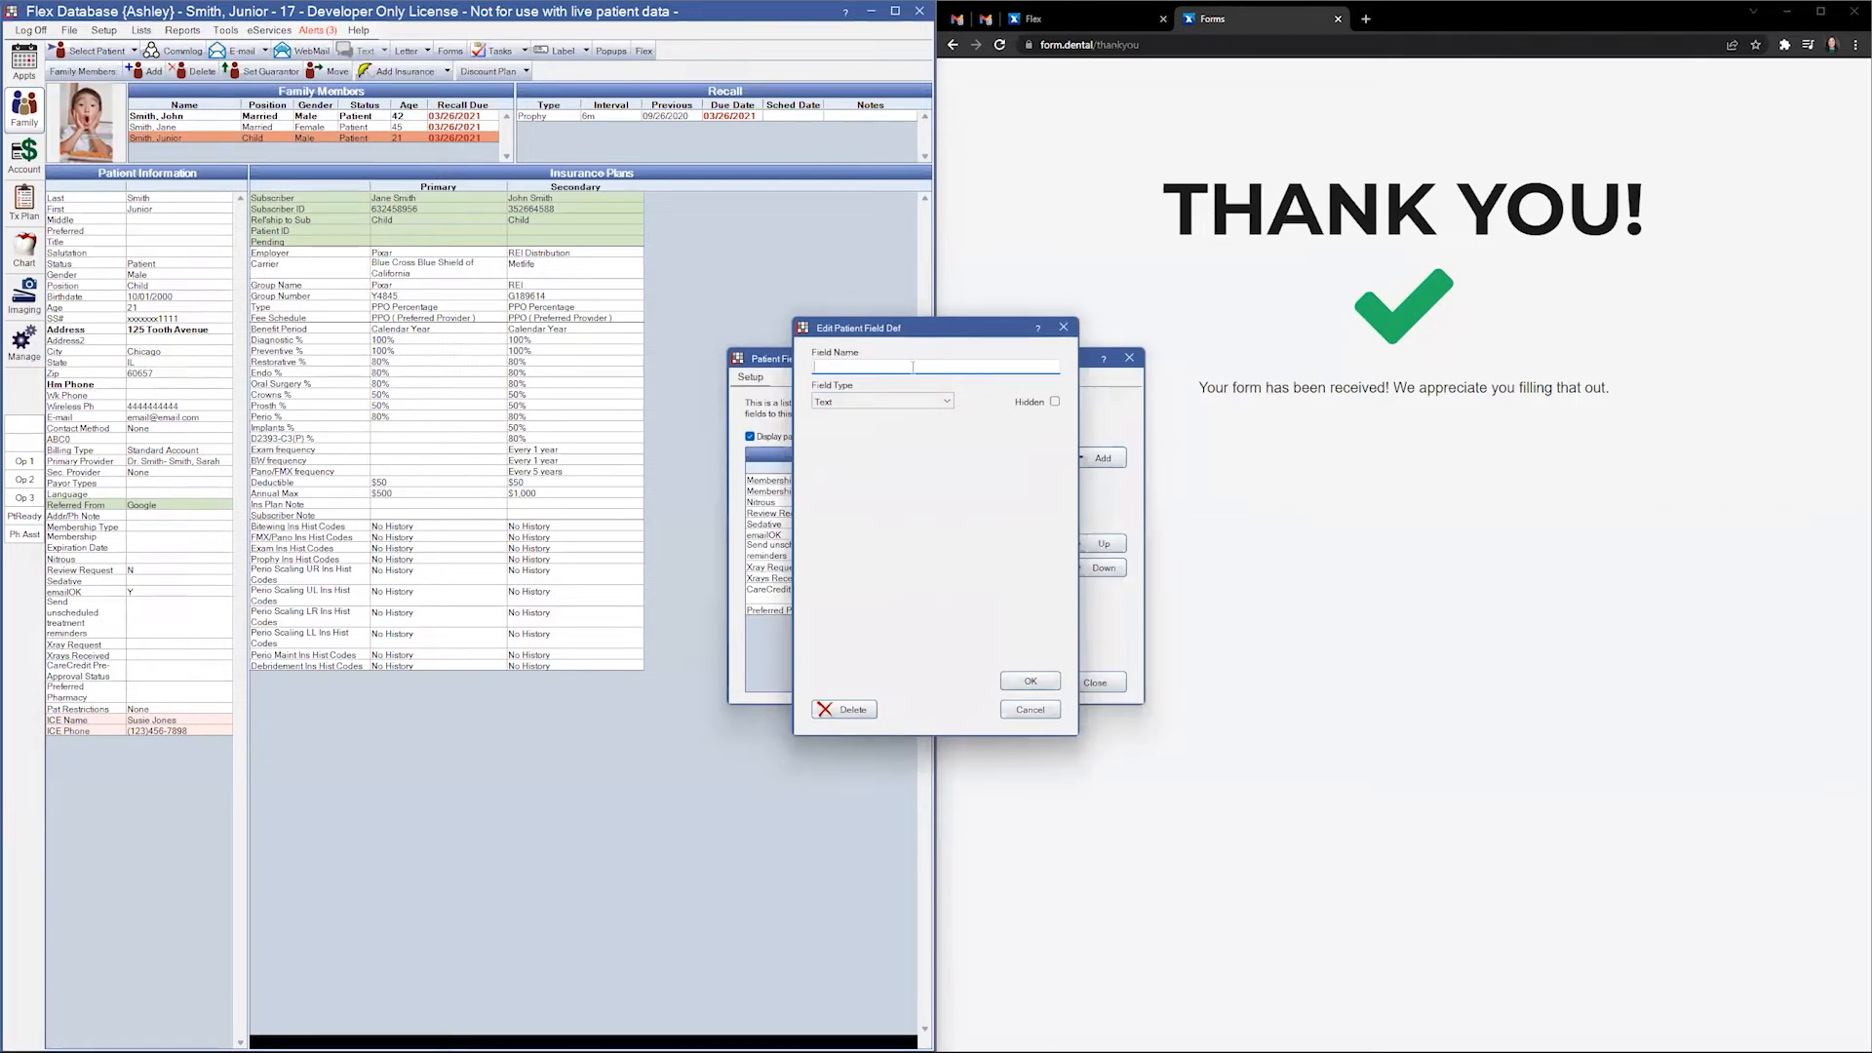
type("Referring Practice Name")
left_click(1029, 680)
left_click(1094, 682)
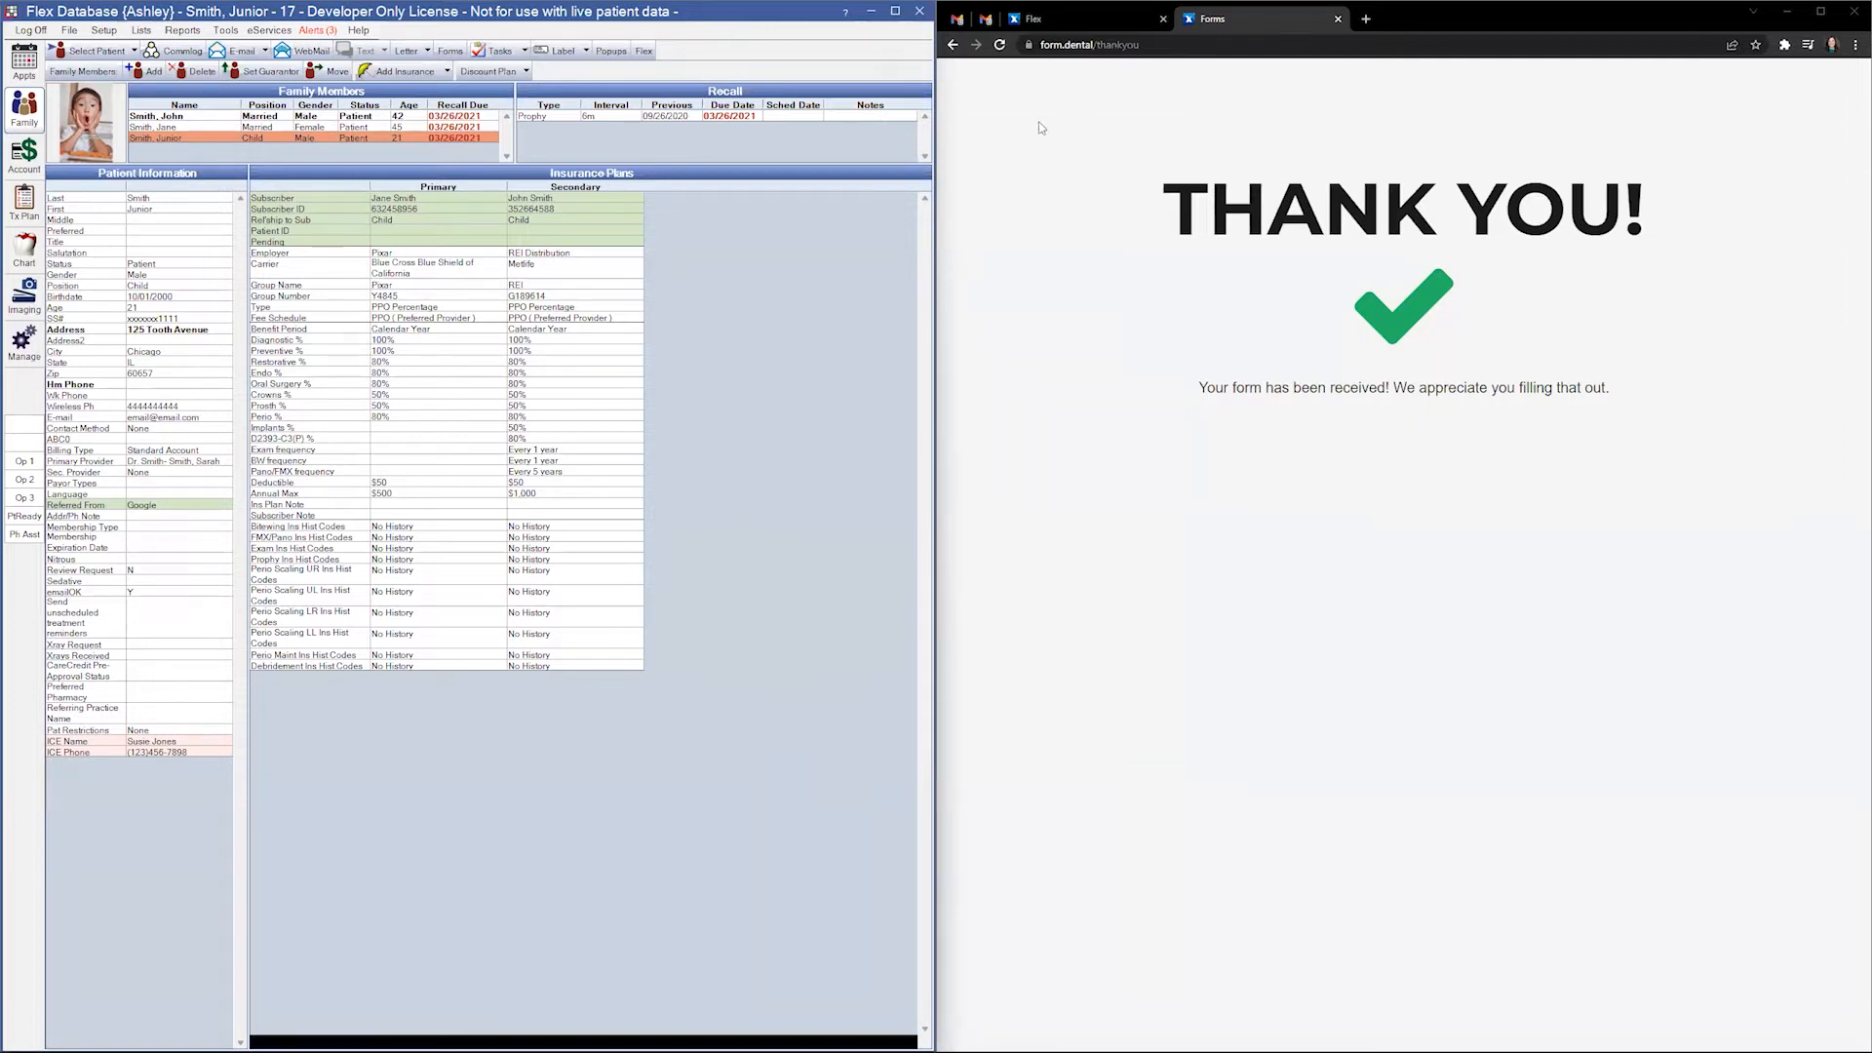
left_click(1821, 10)
- Sign in to the Flex web portal with the account password
left_click(130, 13)
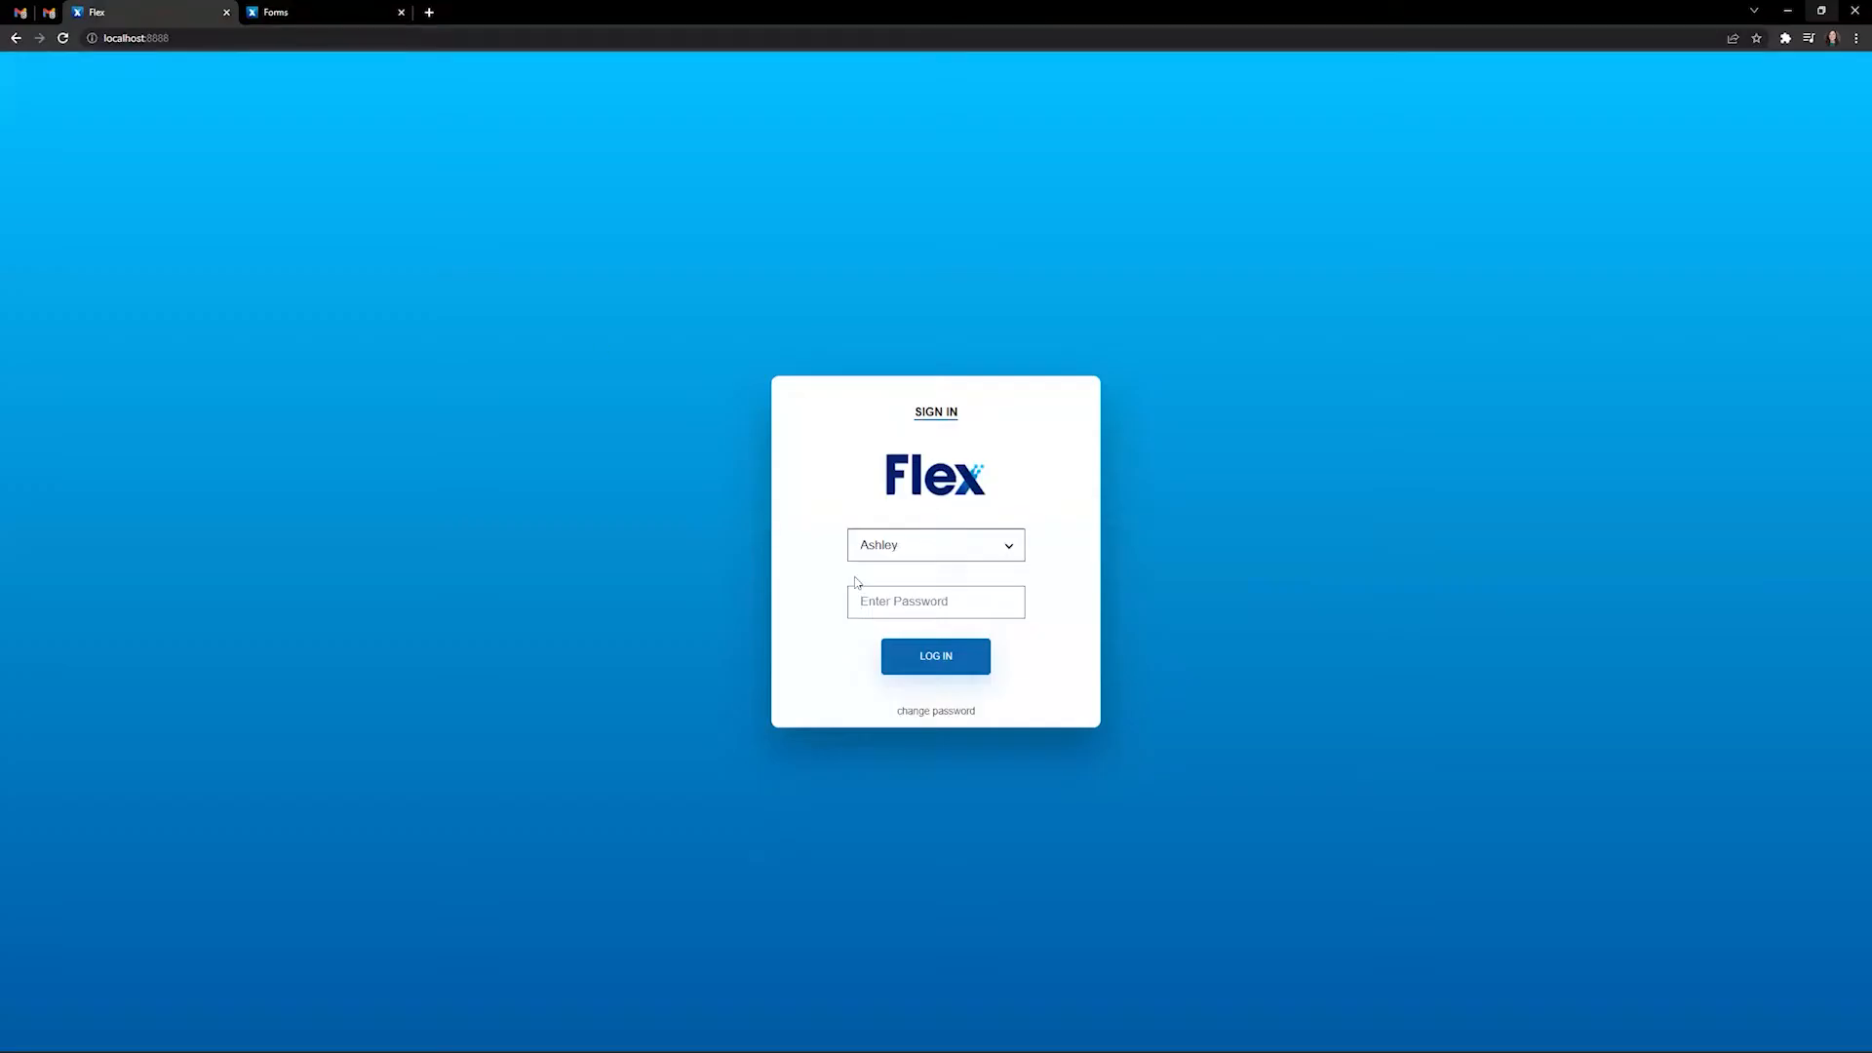
type("•••••")
key("Return")
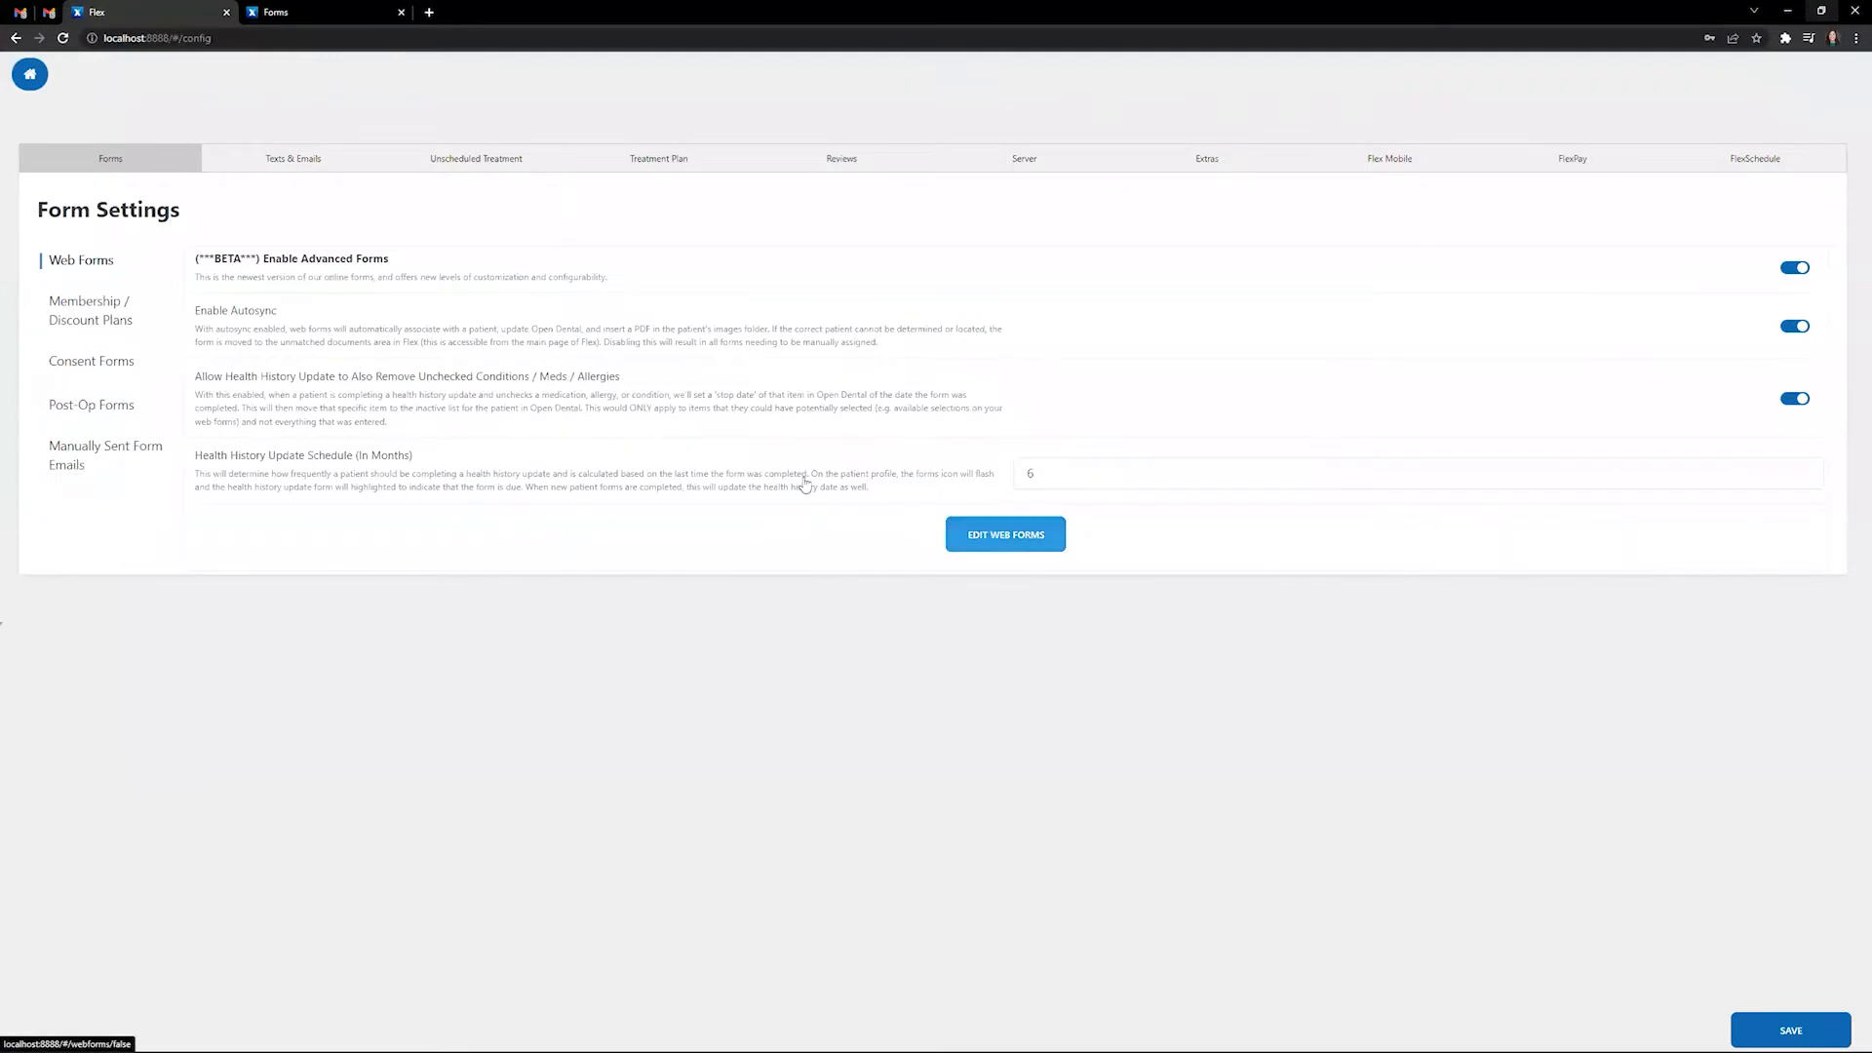
- Open the Health History Update form for editing in the Form Builder
left_click(987, 535)
left_click(417, 159)
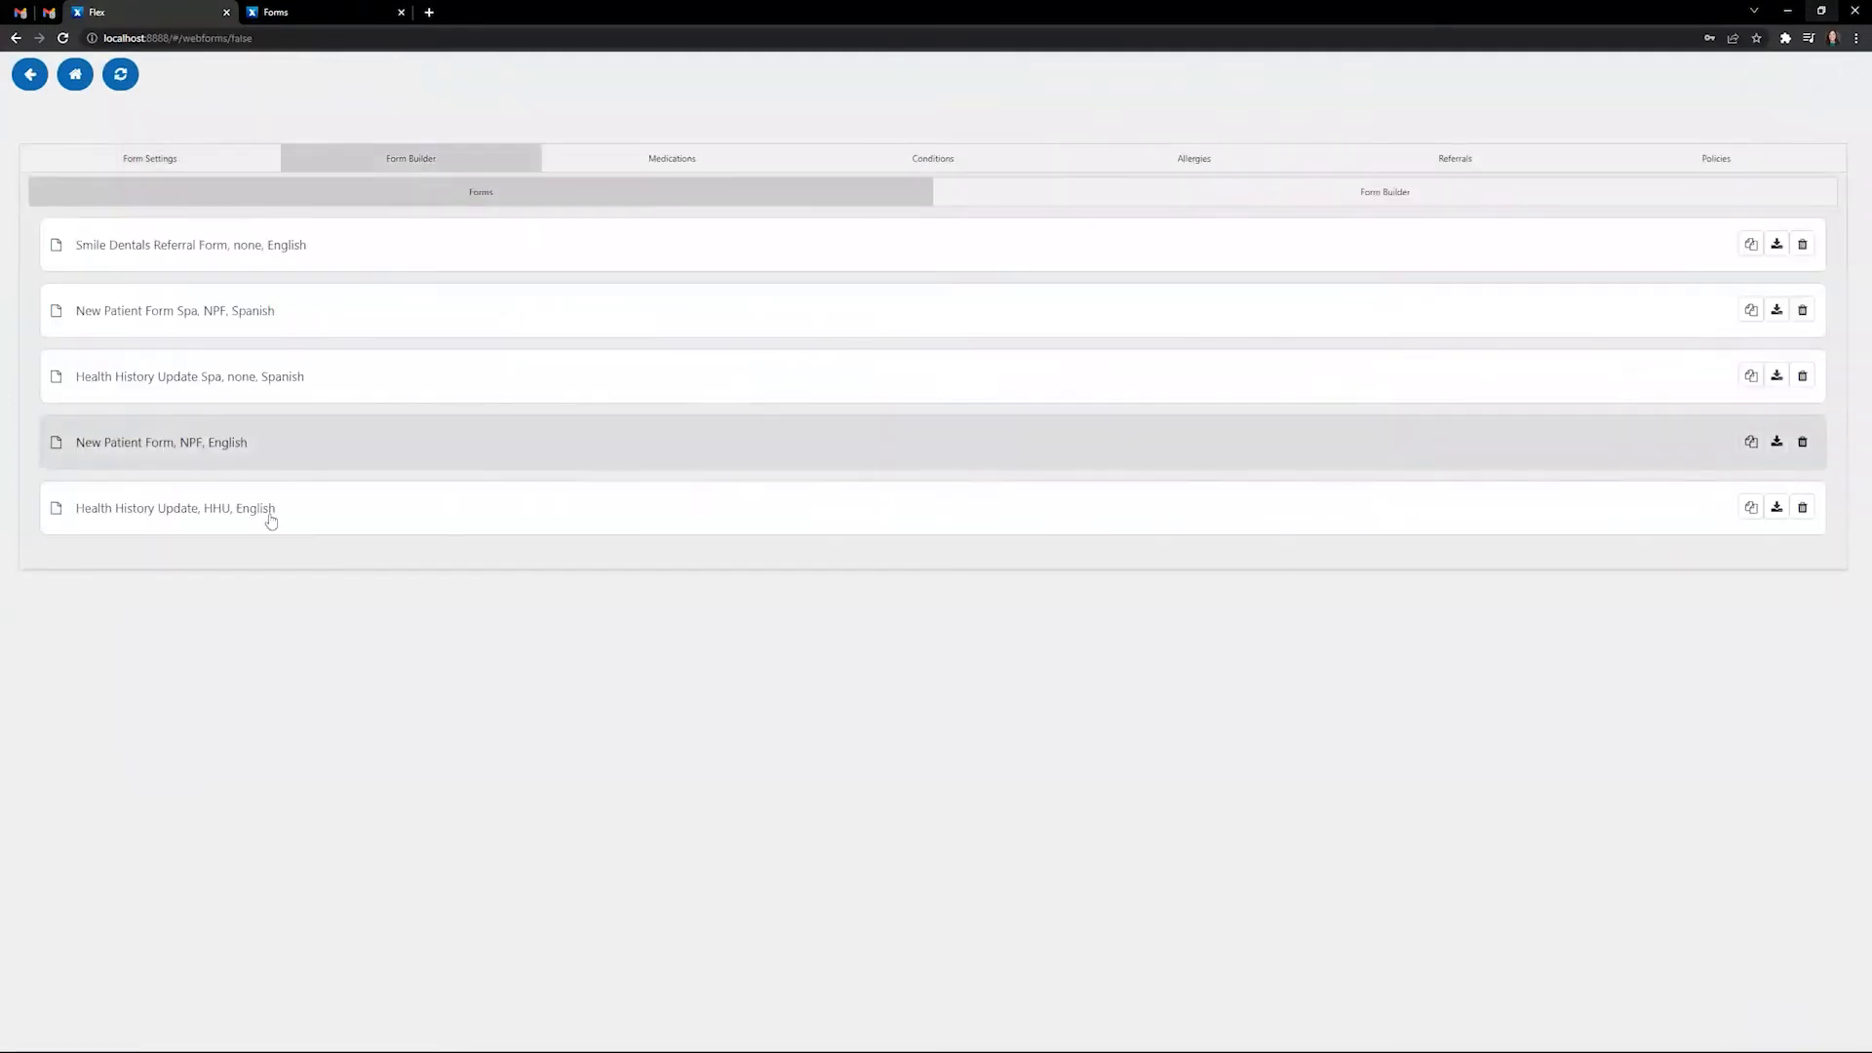
left_click(258, 513)
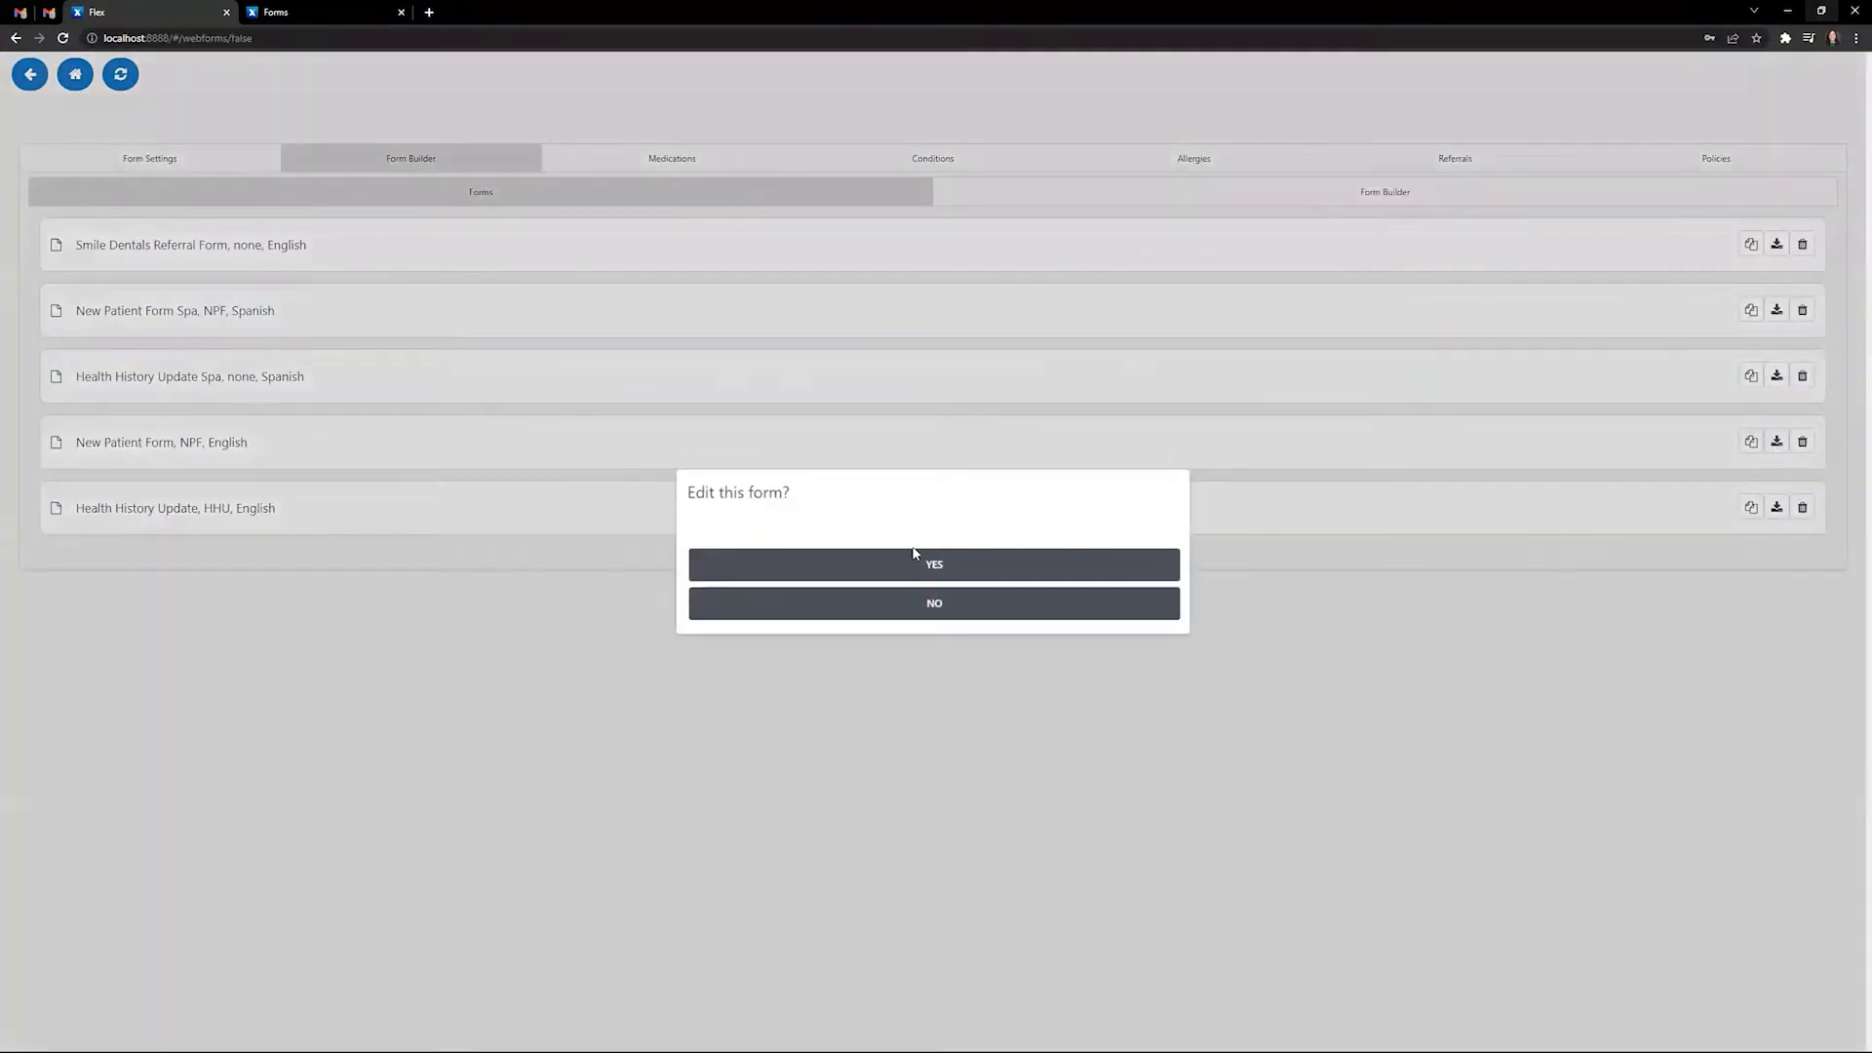
left_click(923, 568)
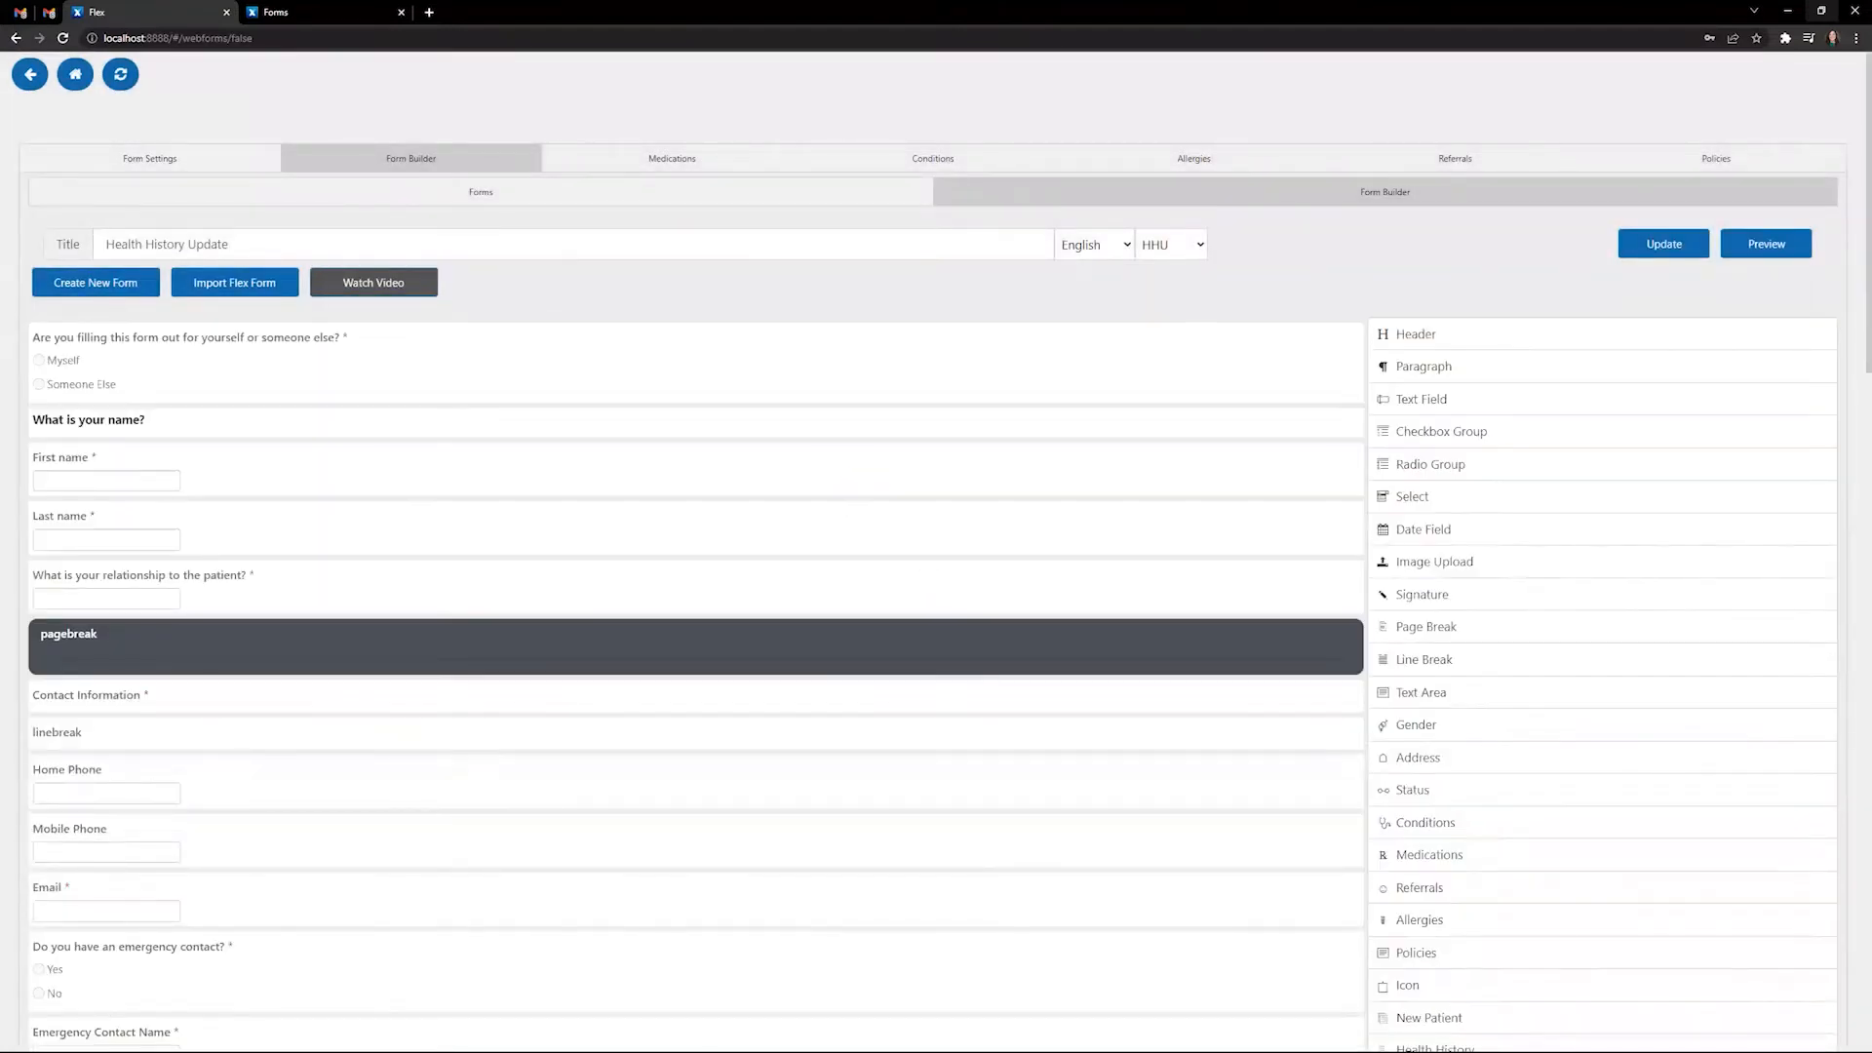
- Return to the saved forms list showing the five web forms
left_click(548, 194)
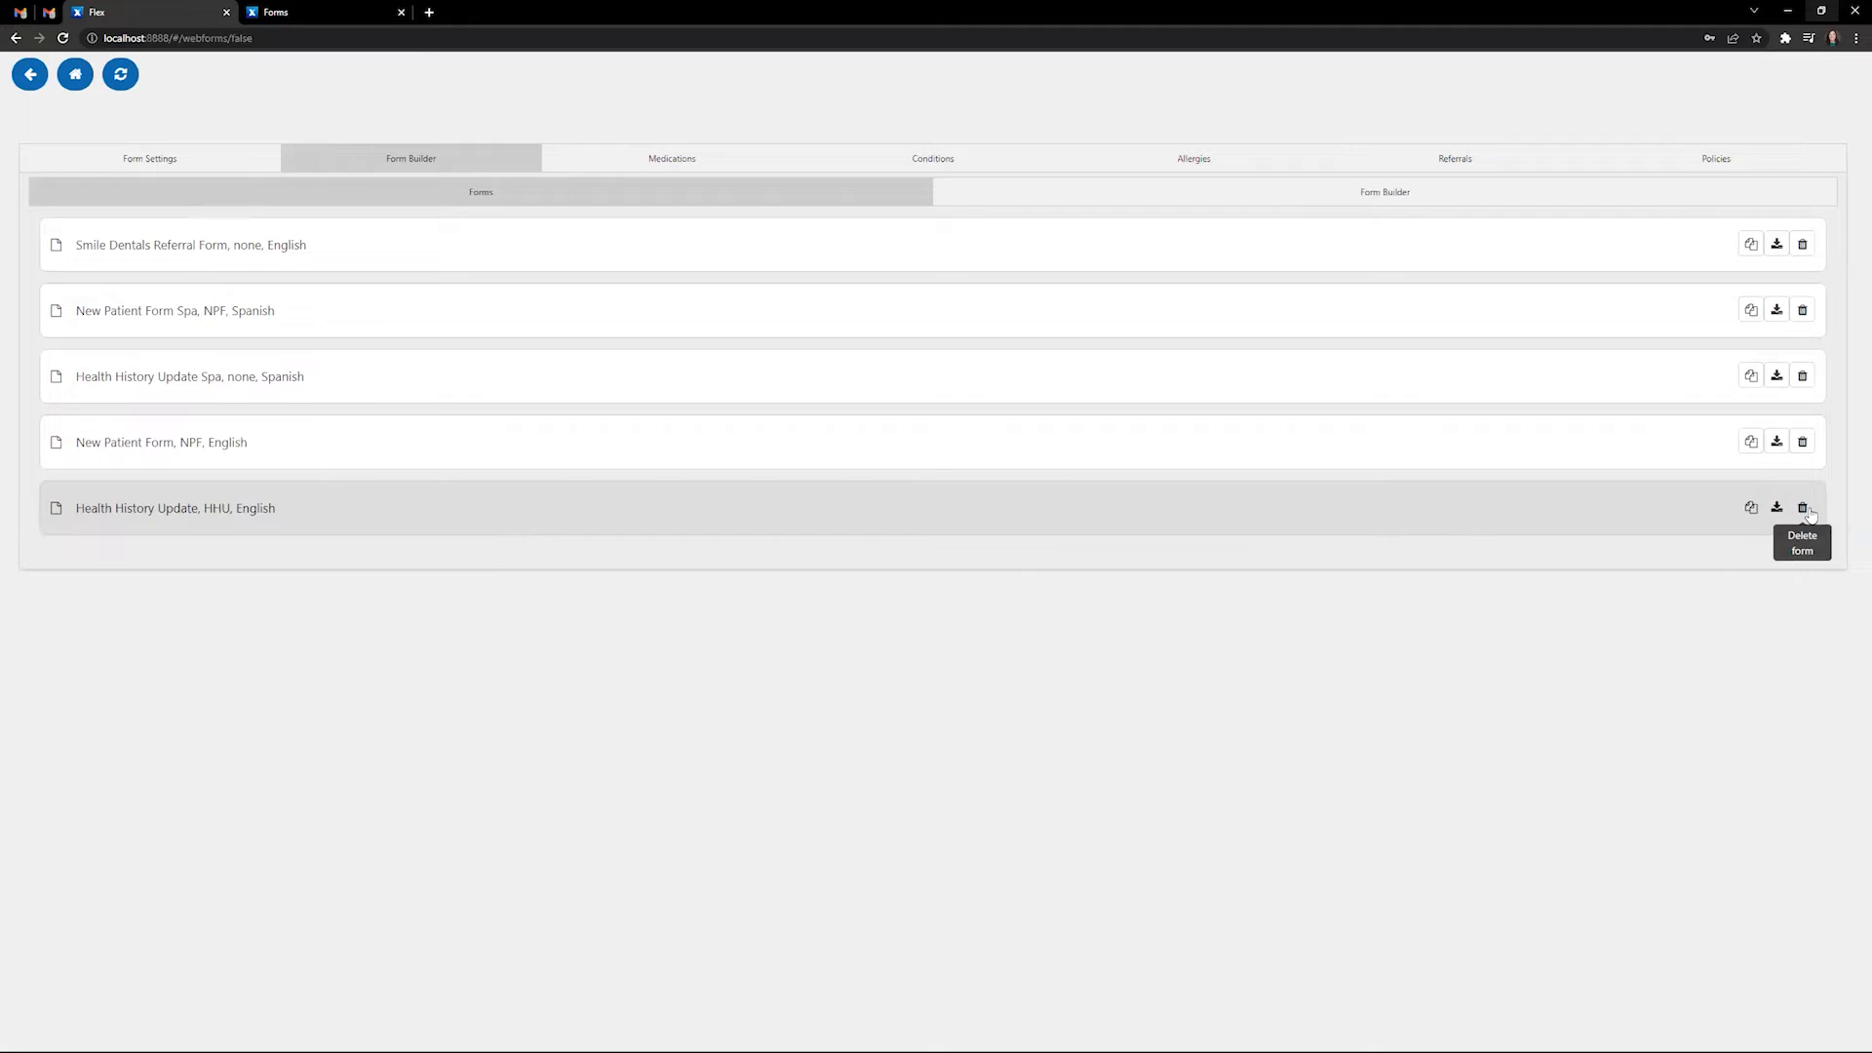
- Reopen Health History Update, review its title, and keep English language and HHU form type
left_click(268, 511)
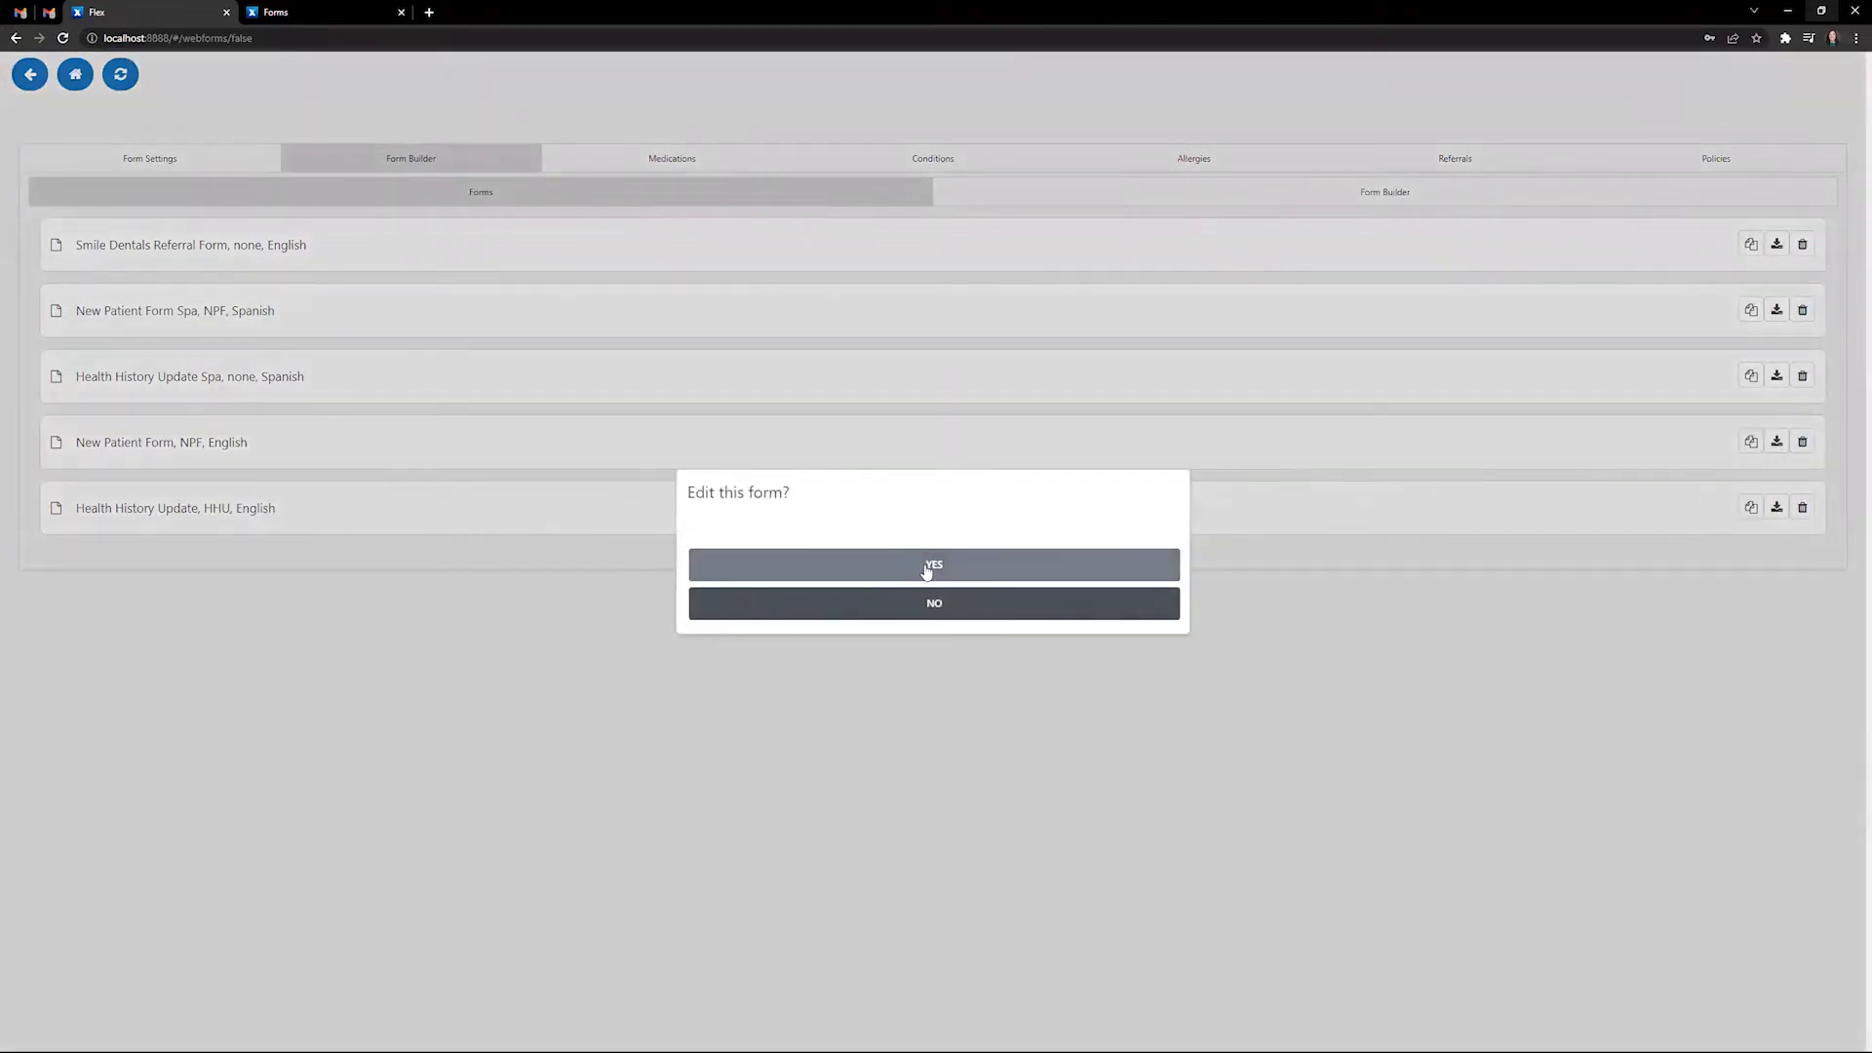
left_click(926, 567)
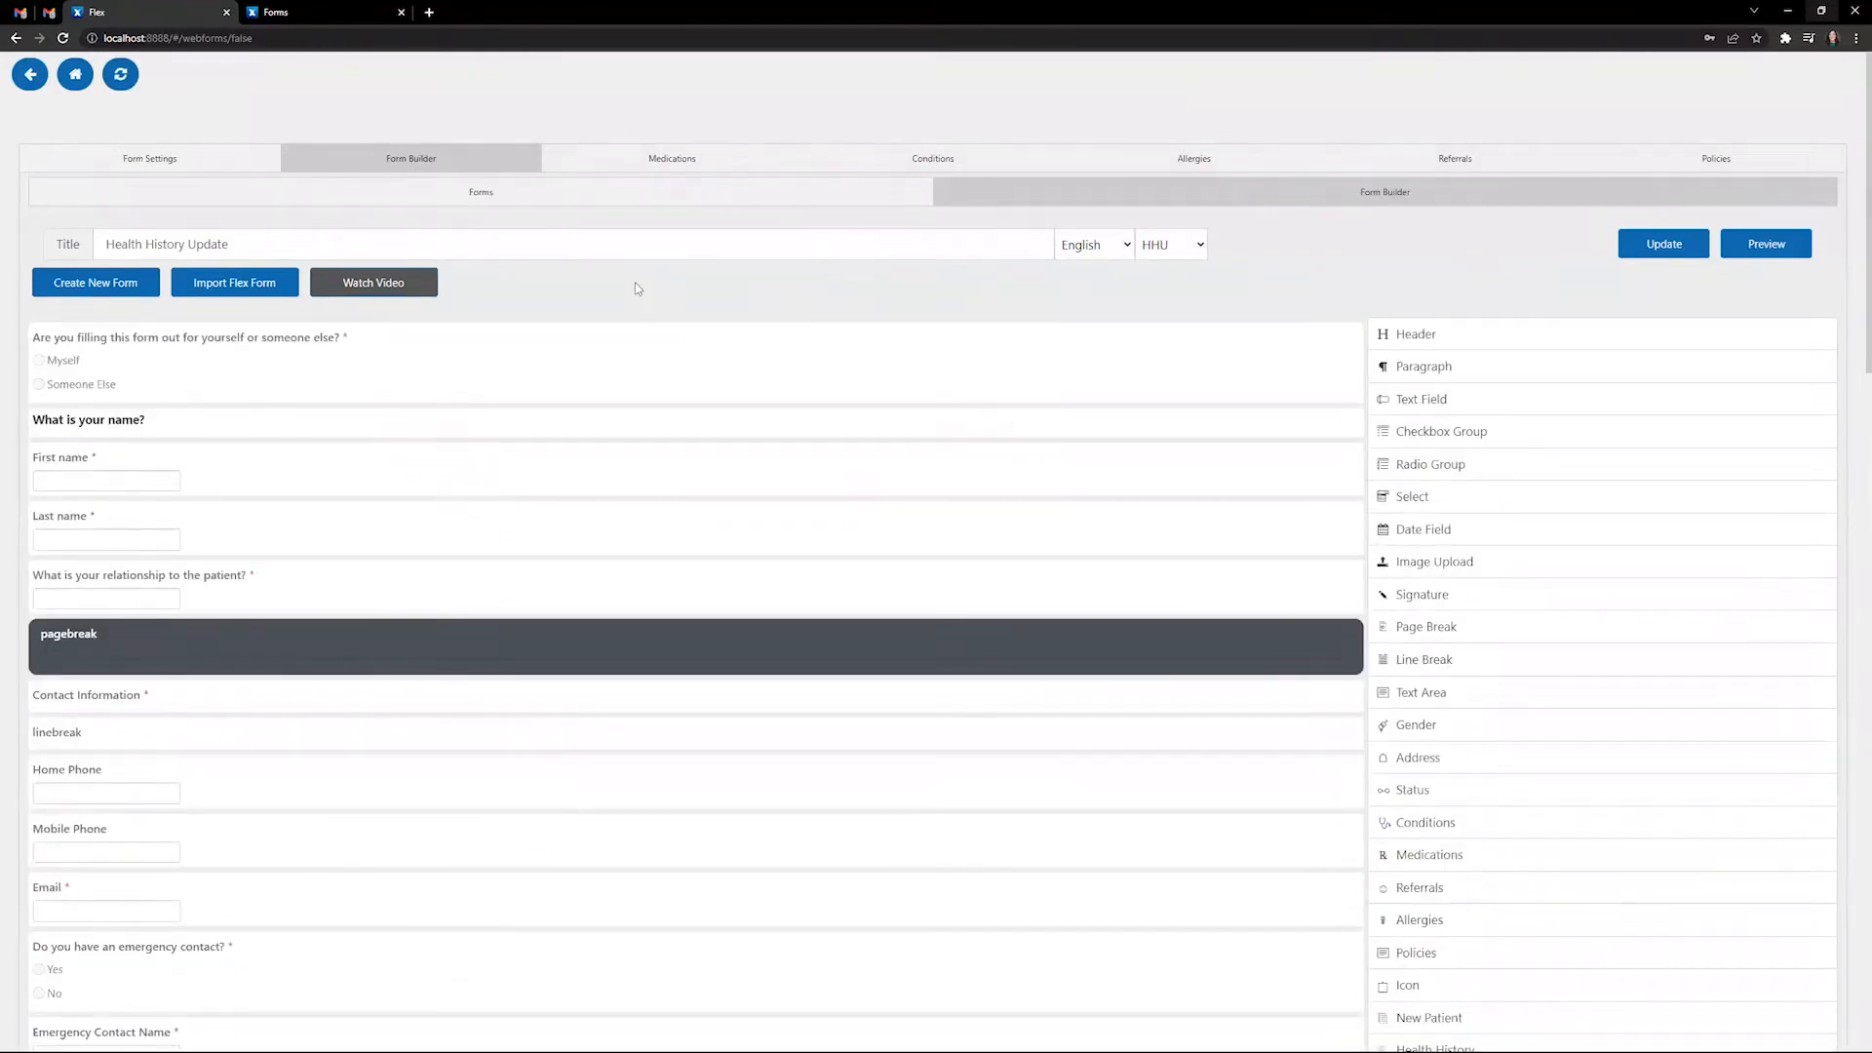
left_click_drag(239, 244, 96, 239)
left_click(667, 283)
left_click(1128, 246)
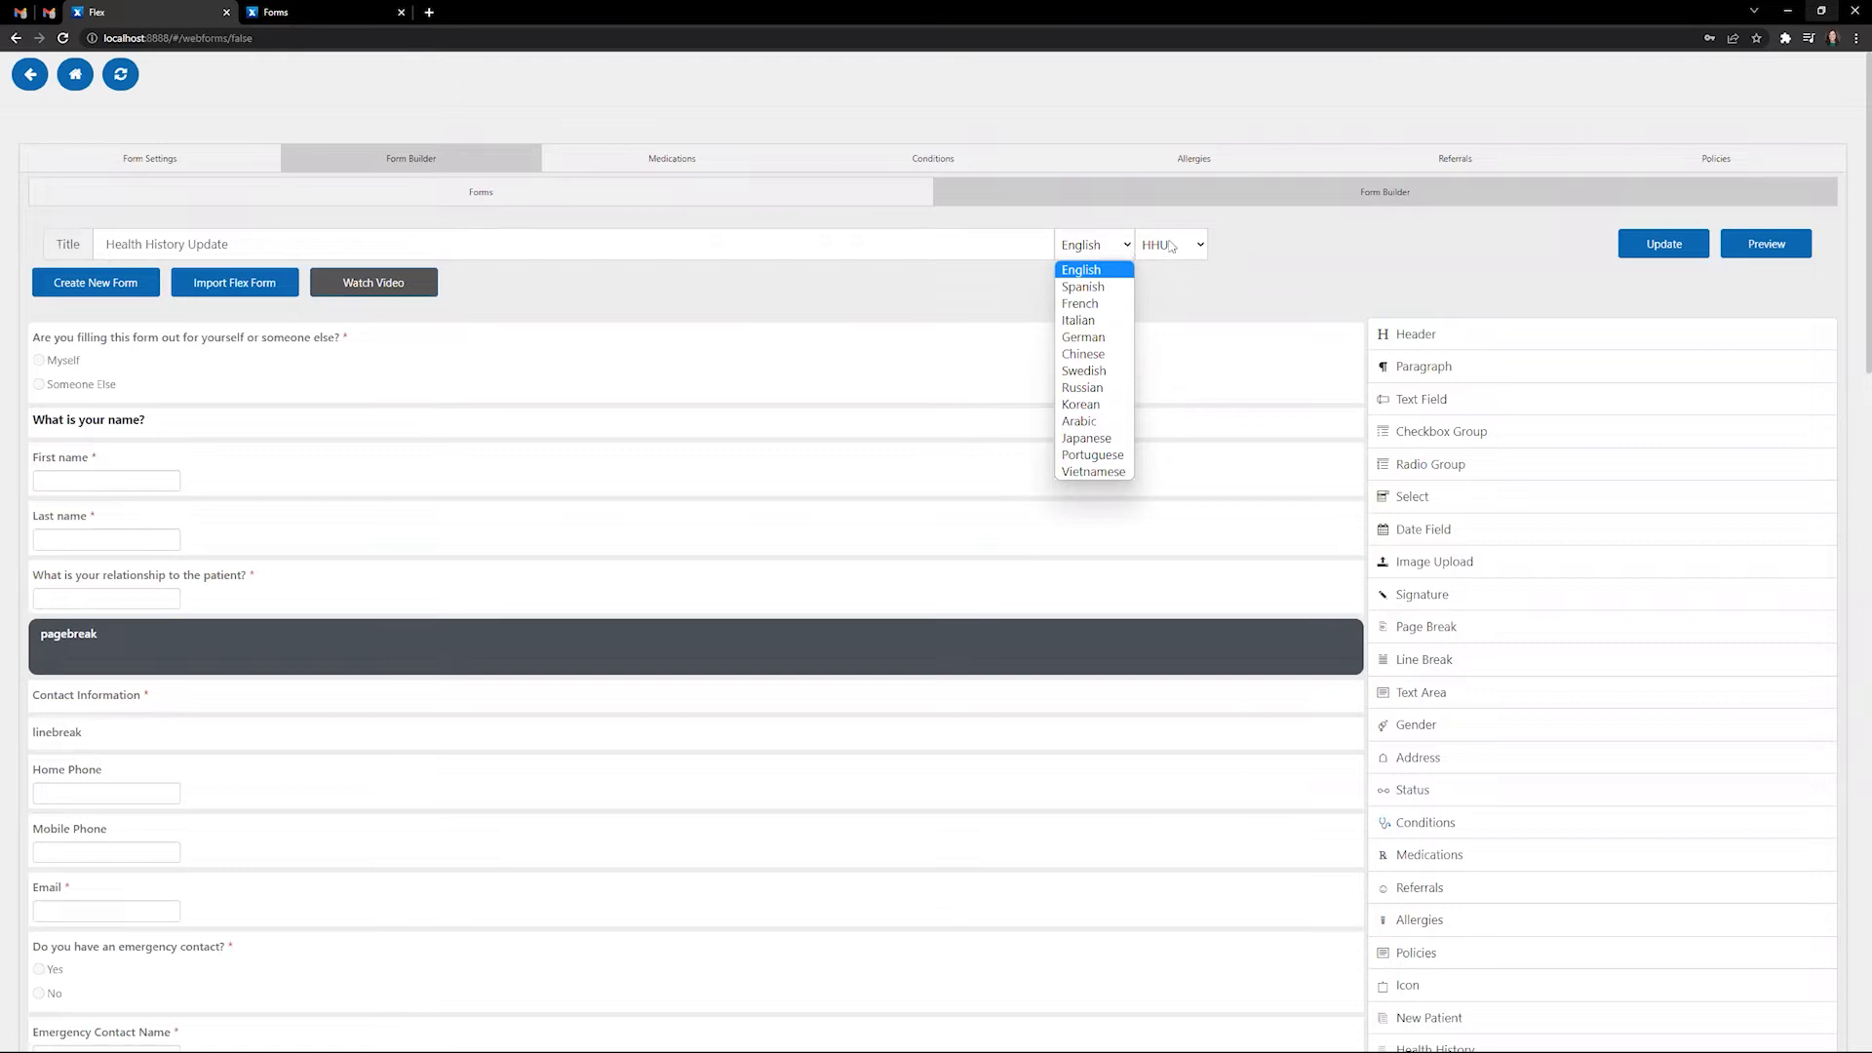
left_click(1201, 244)
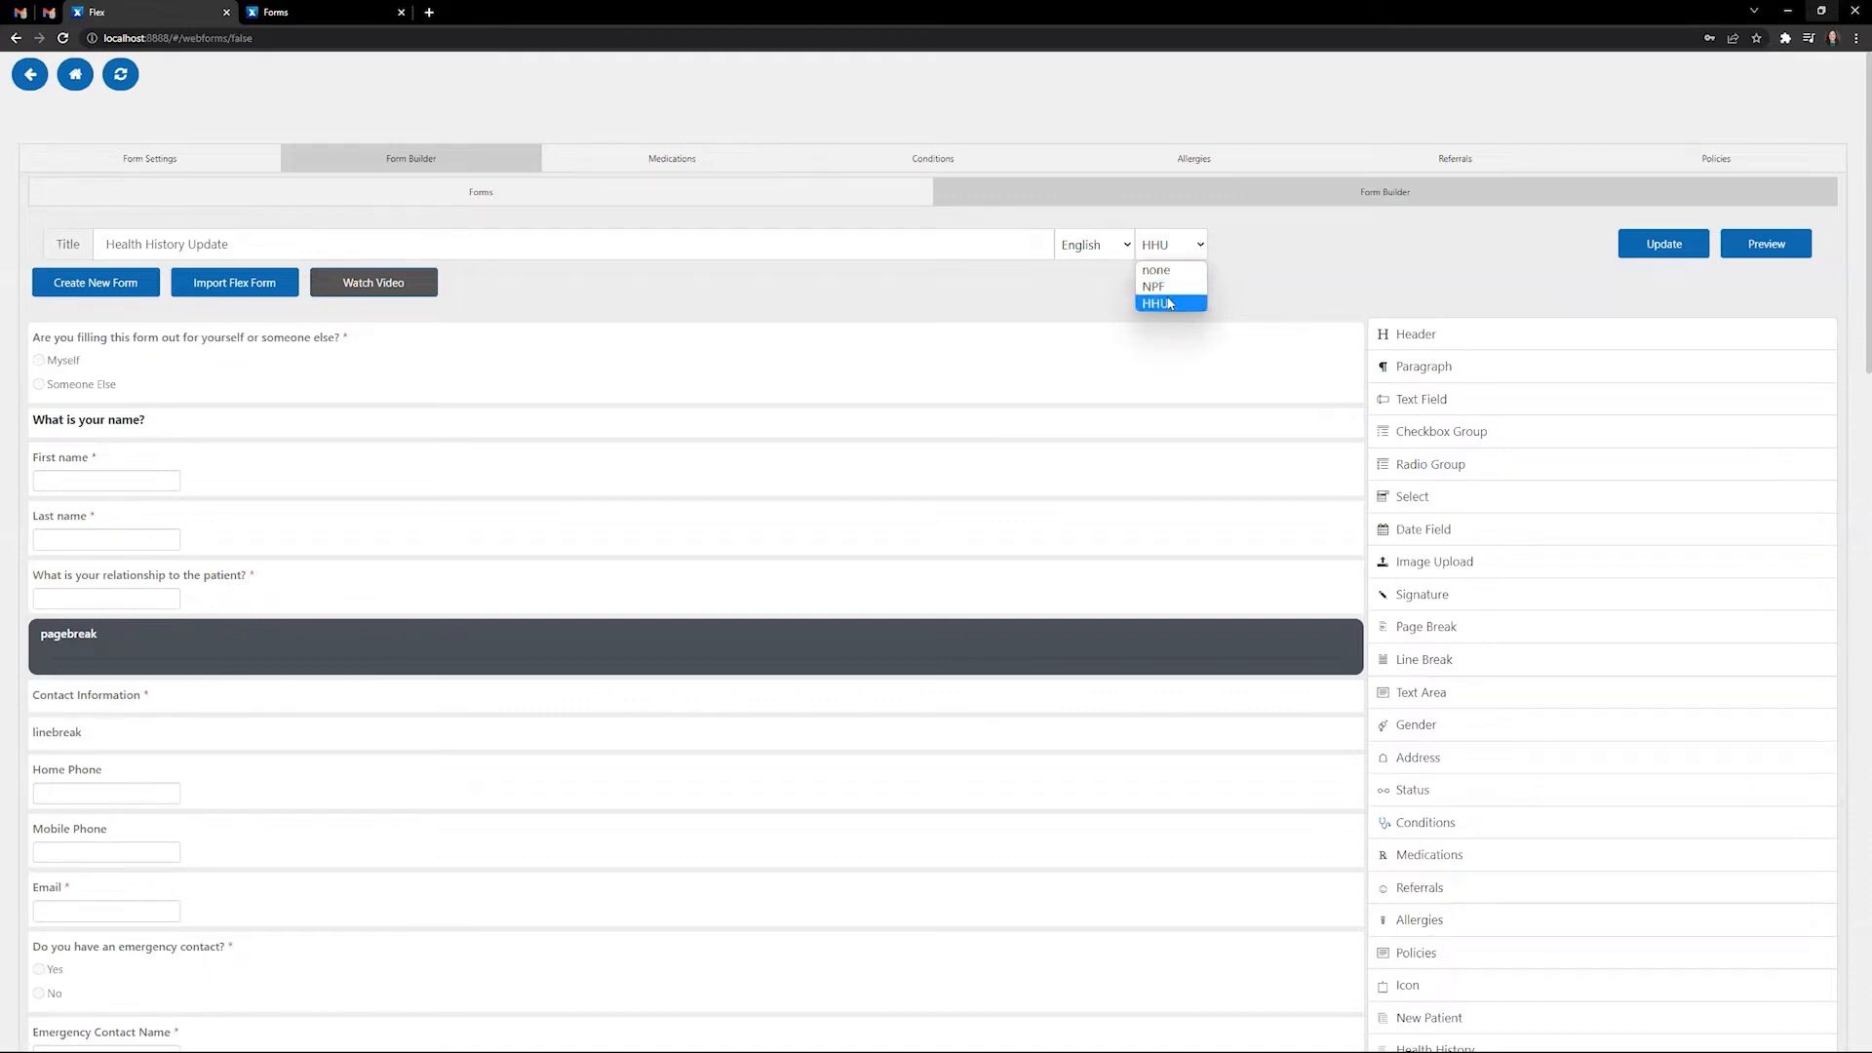
left_click(1336, 239)
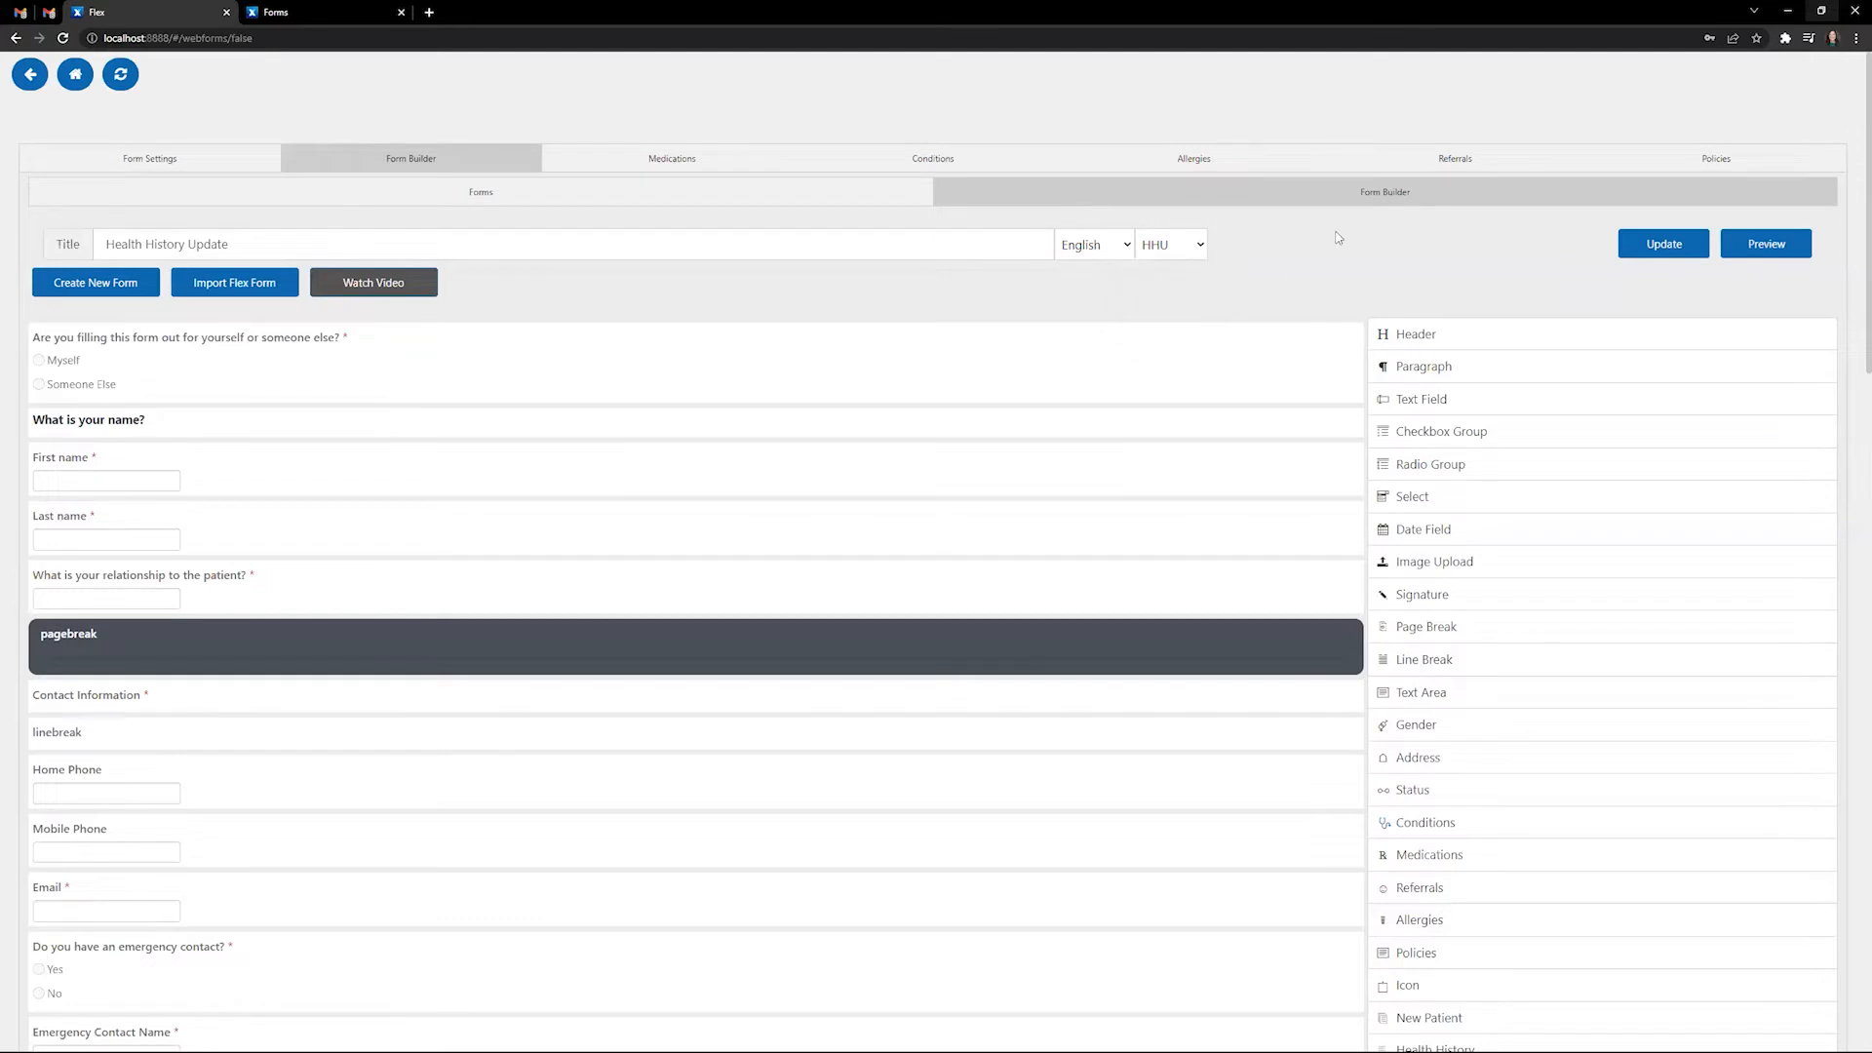
- Save the Health History Update form with Update and scroll through its contents
left_click(1644, 251)
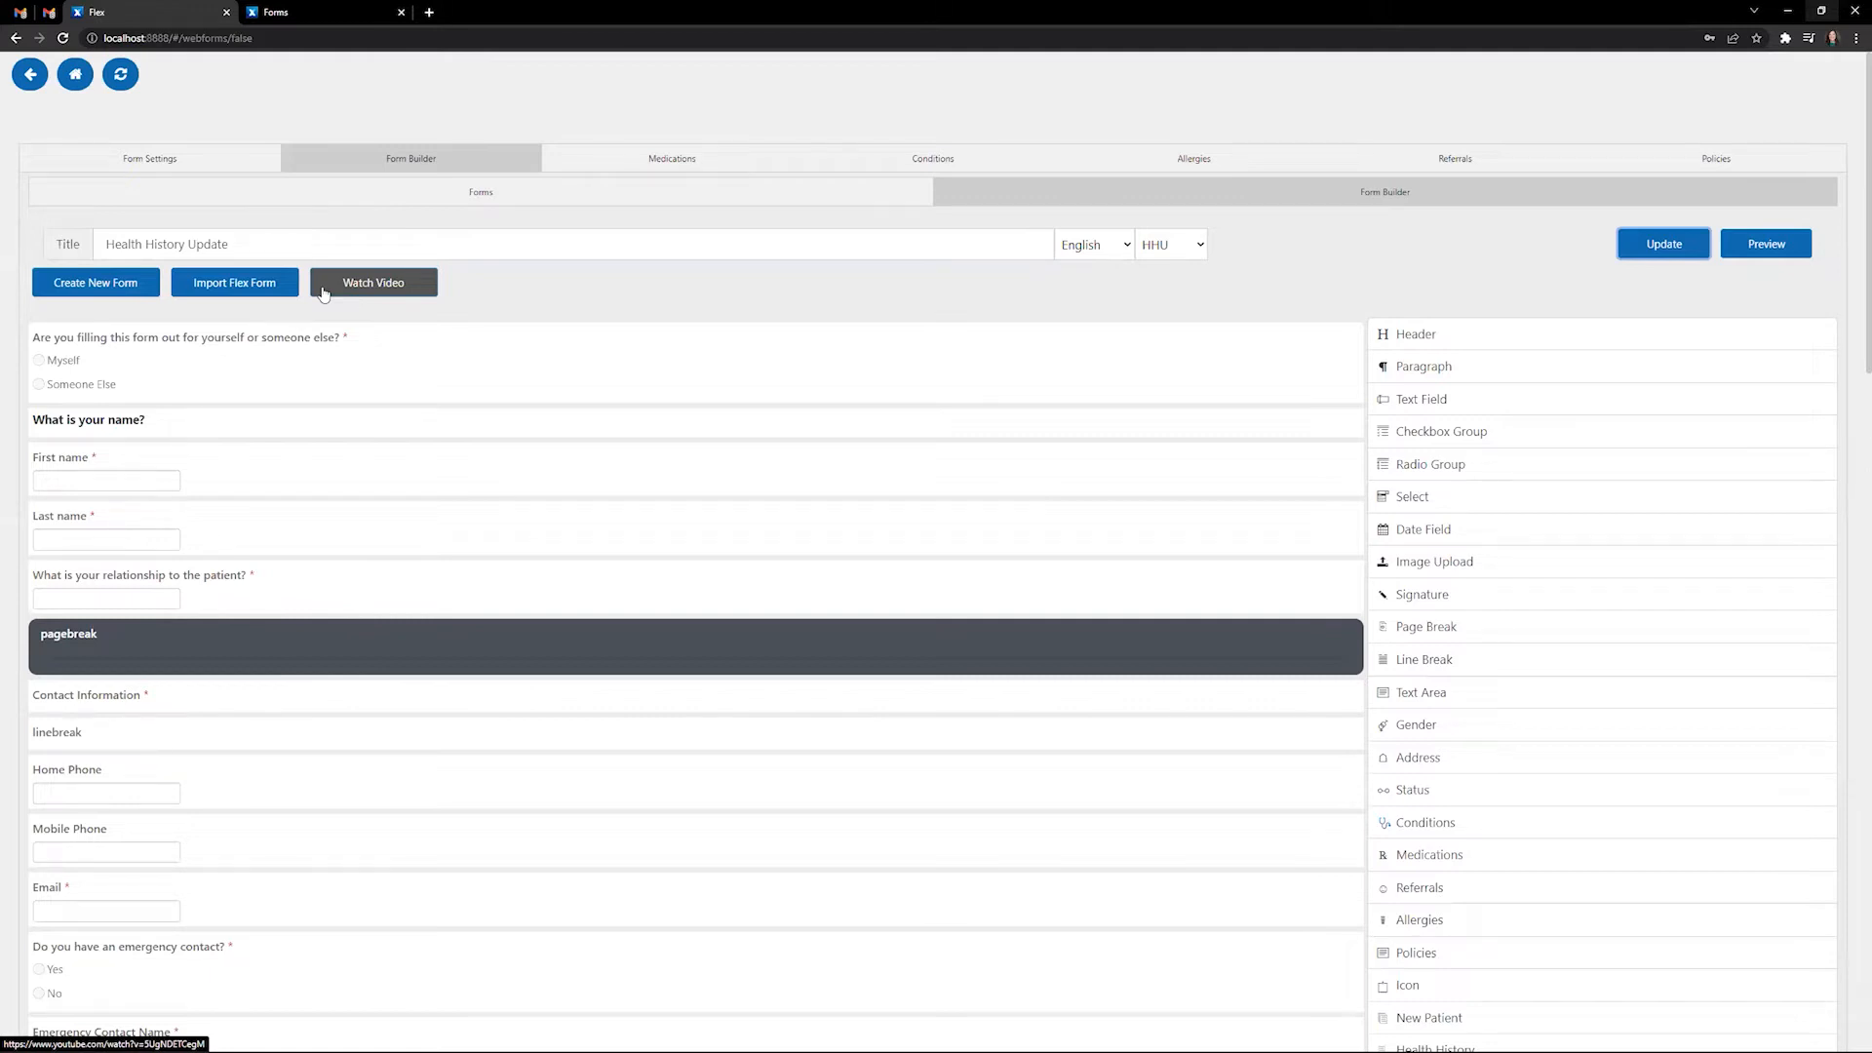
scroll(799, 356, "down", 2)
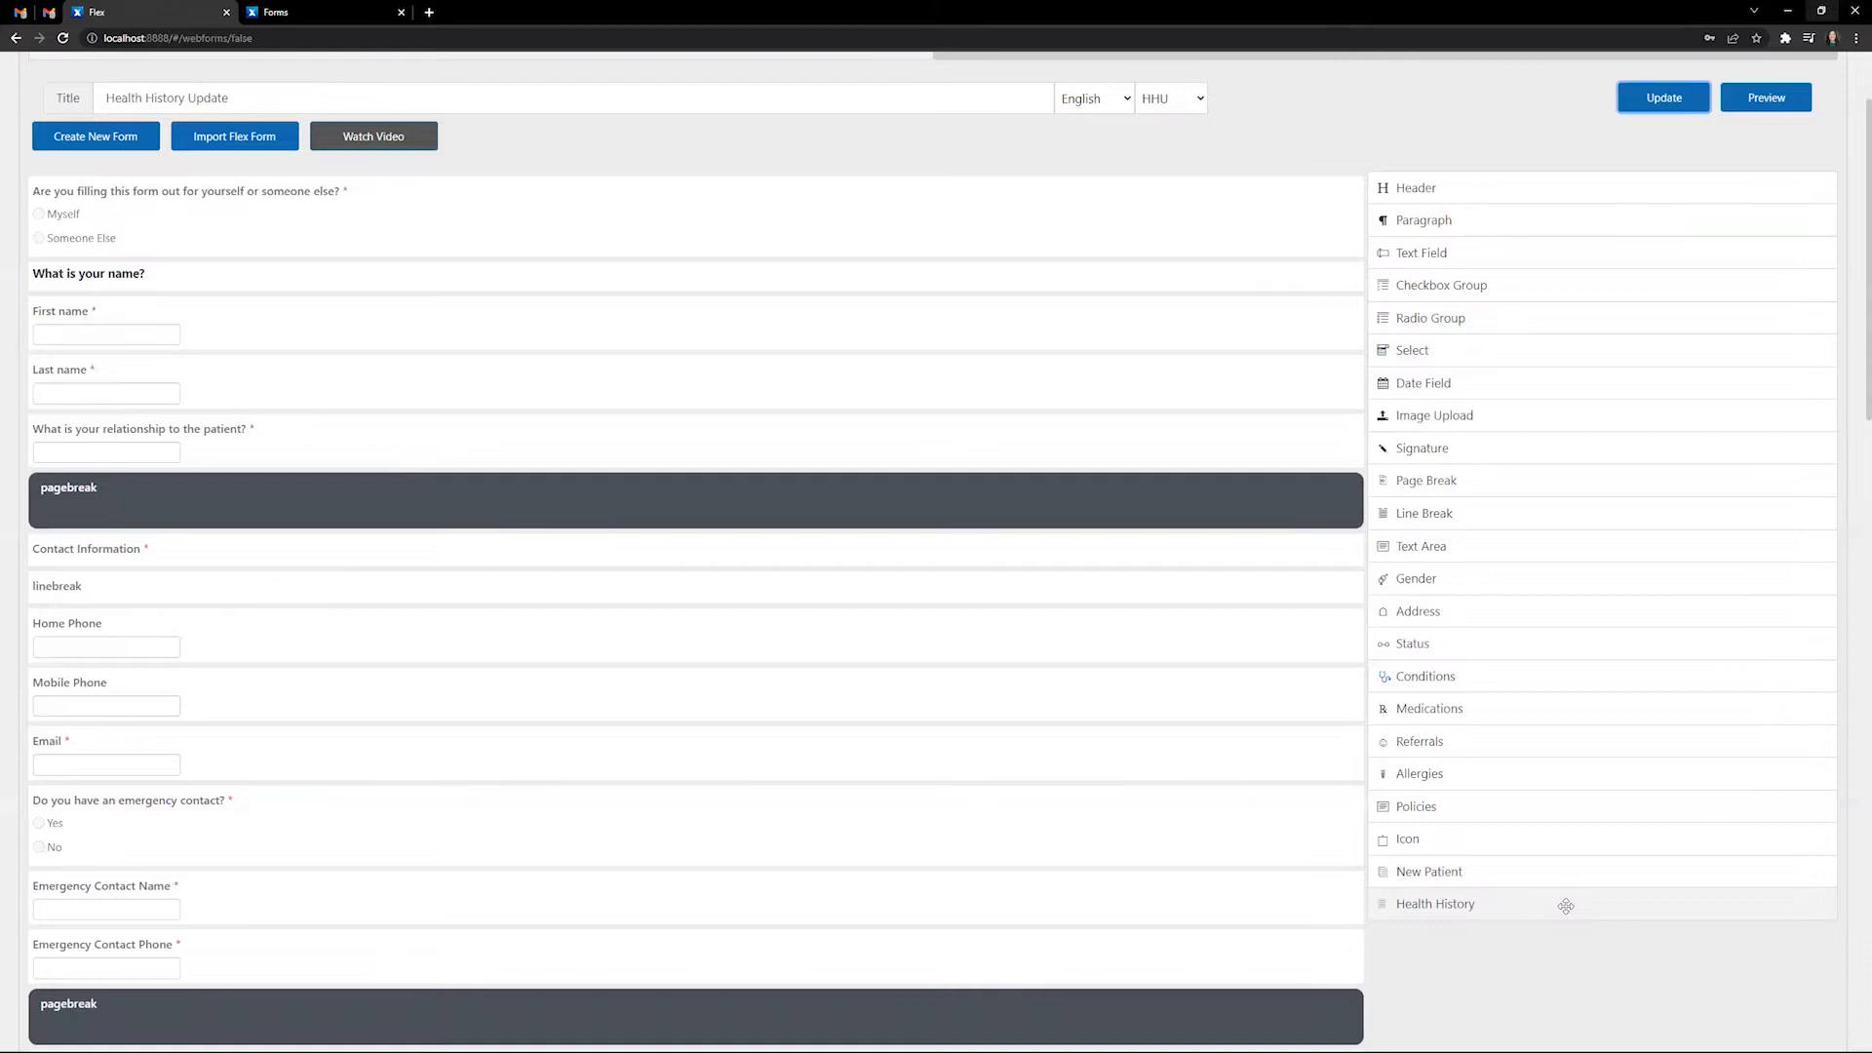
scroll(297, 372, "up", 2)
- Start a new form from the Health History template, review it, then return to saved forms
left_click(121, 292)
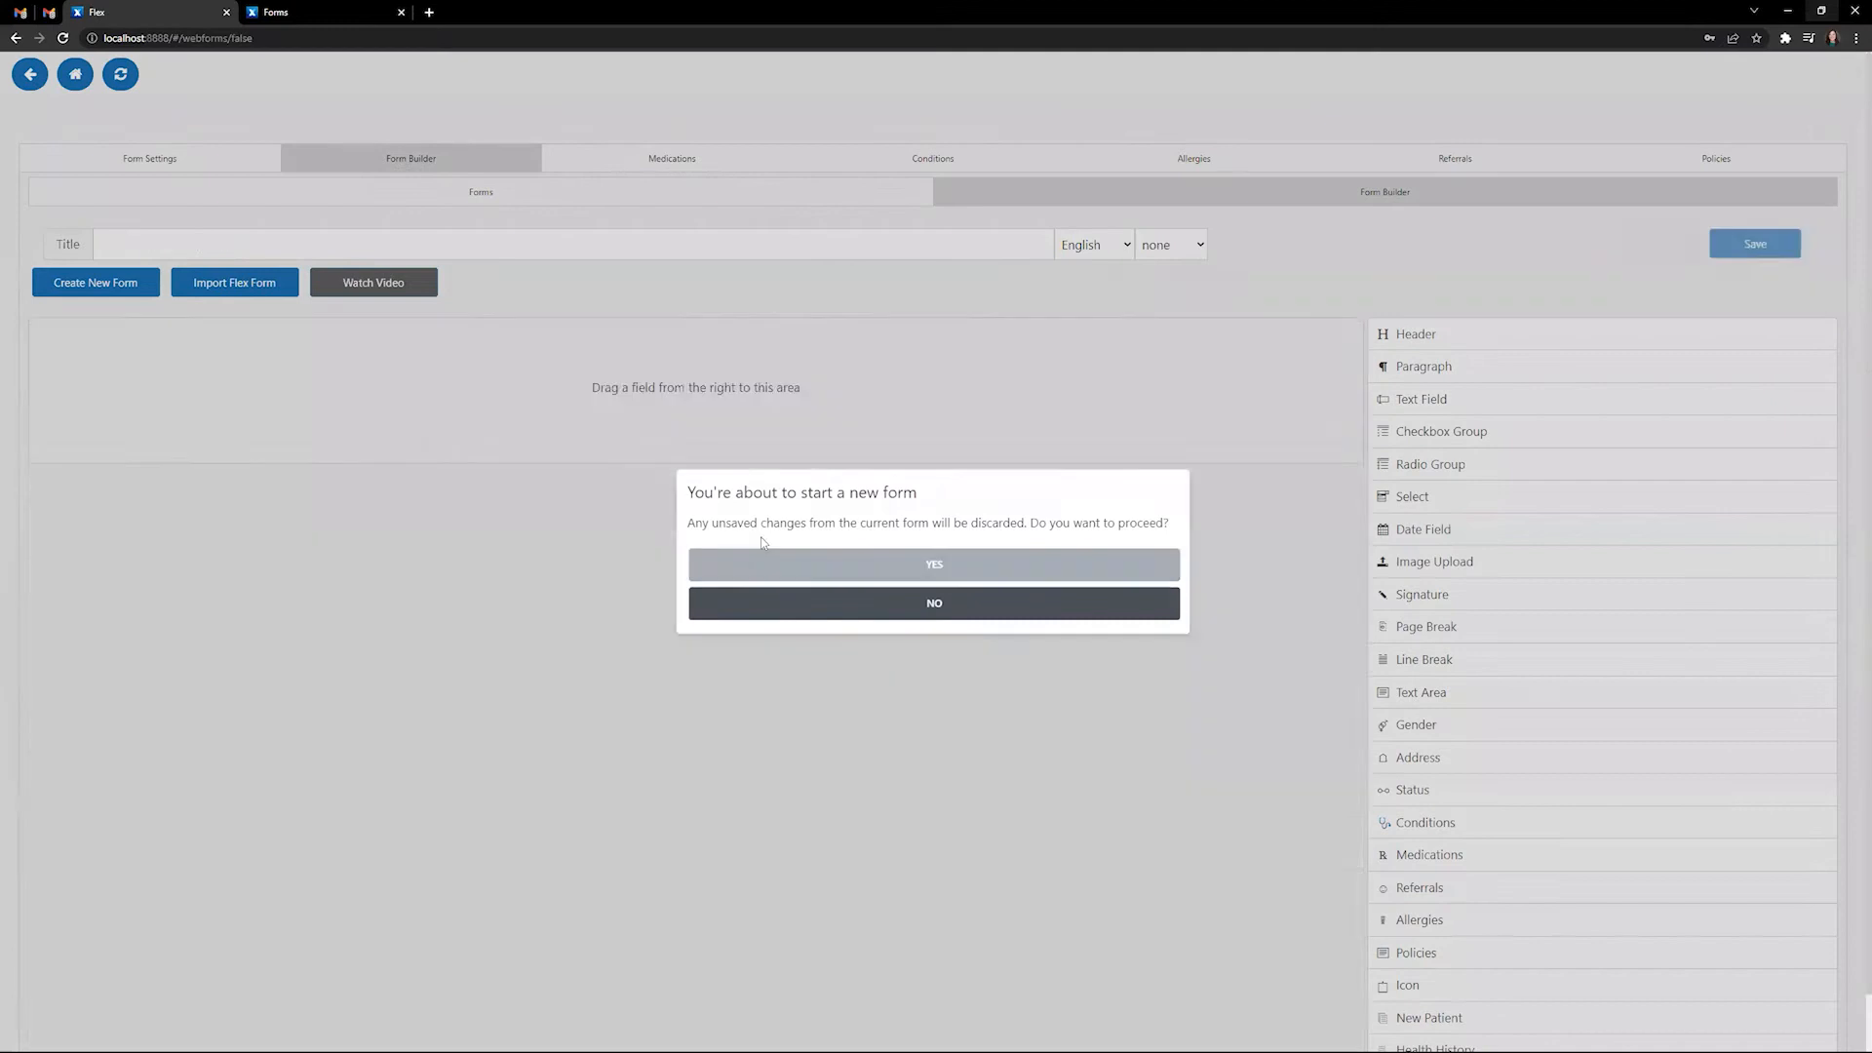
left_click(764, 562)
scroll(1257, 634, "down", 1)
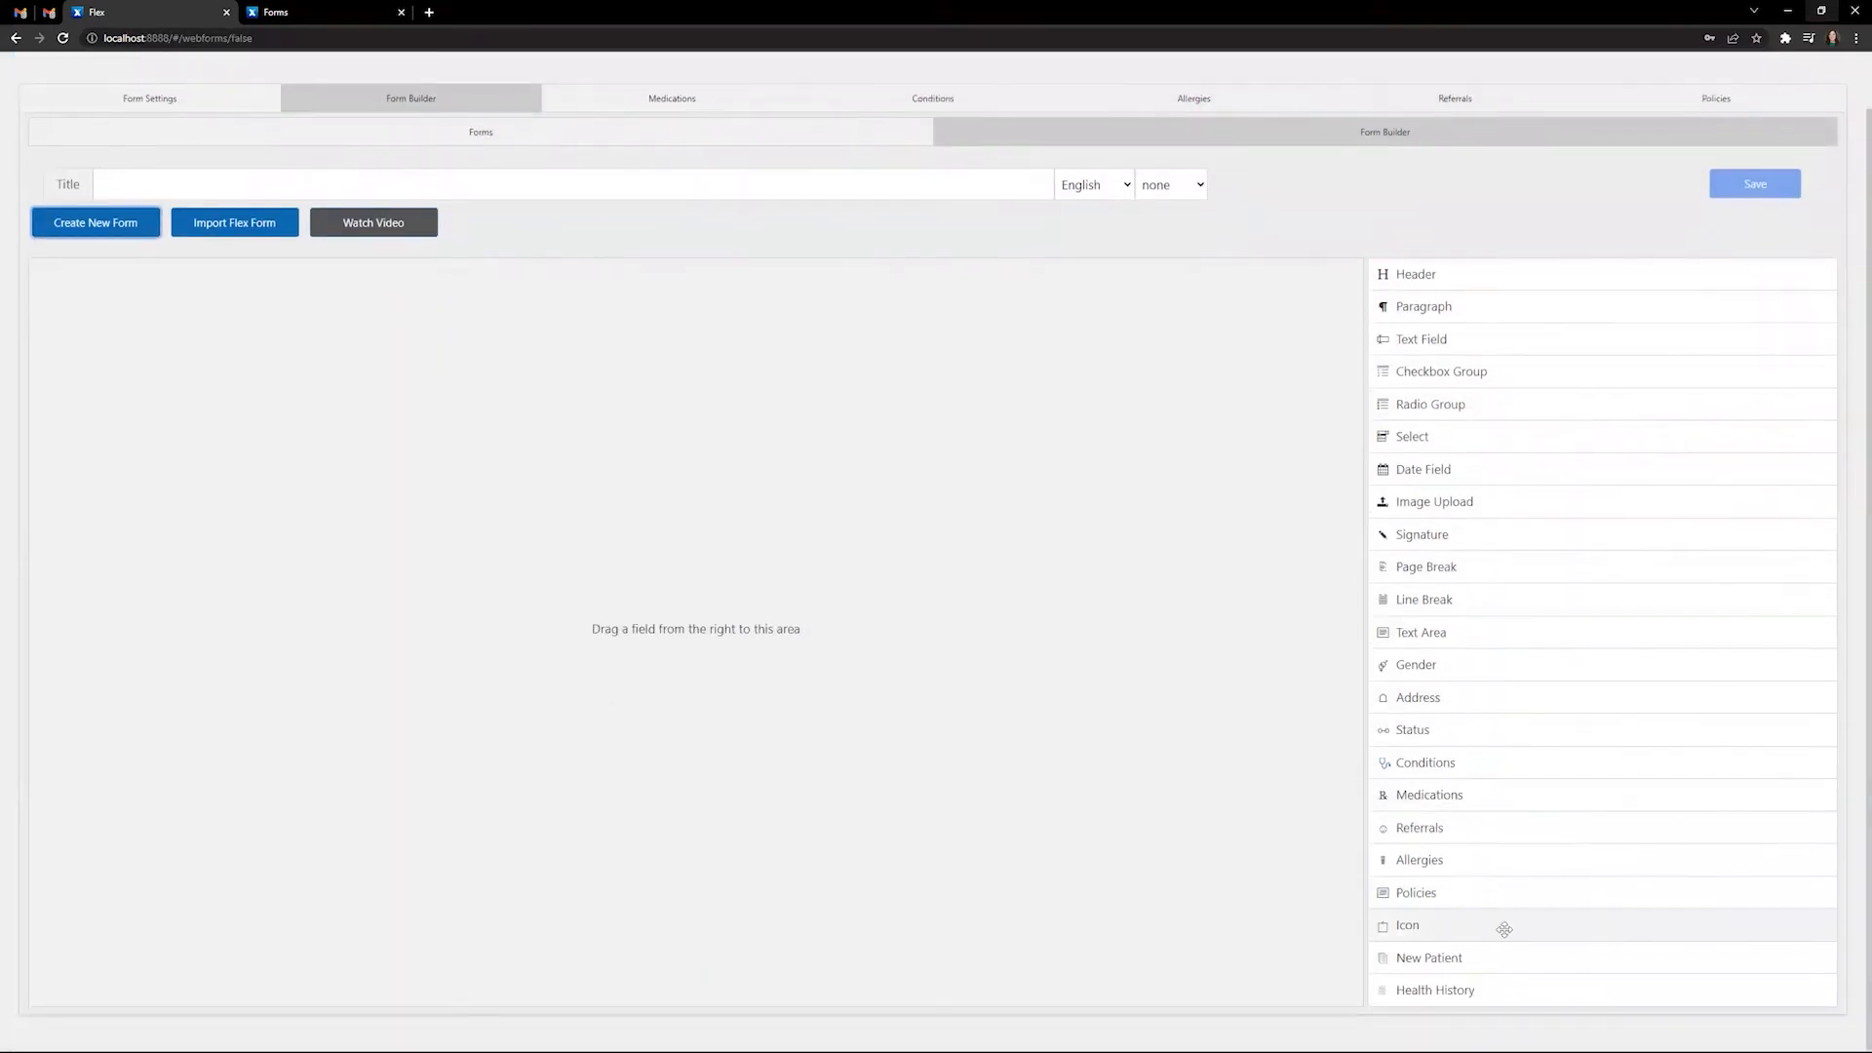
left_click(1462, 991)
scroll(925, 396, "down", 10)
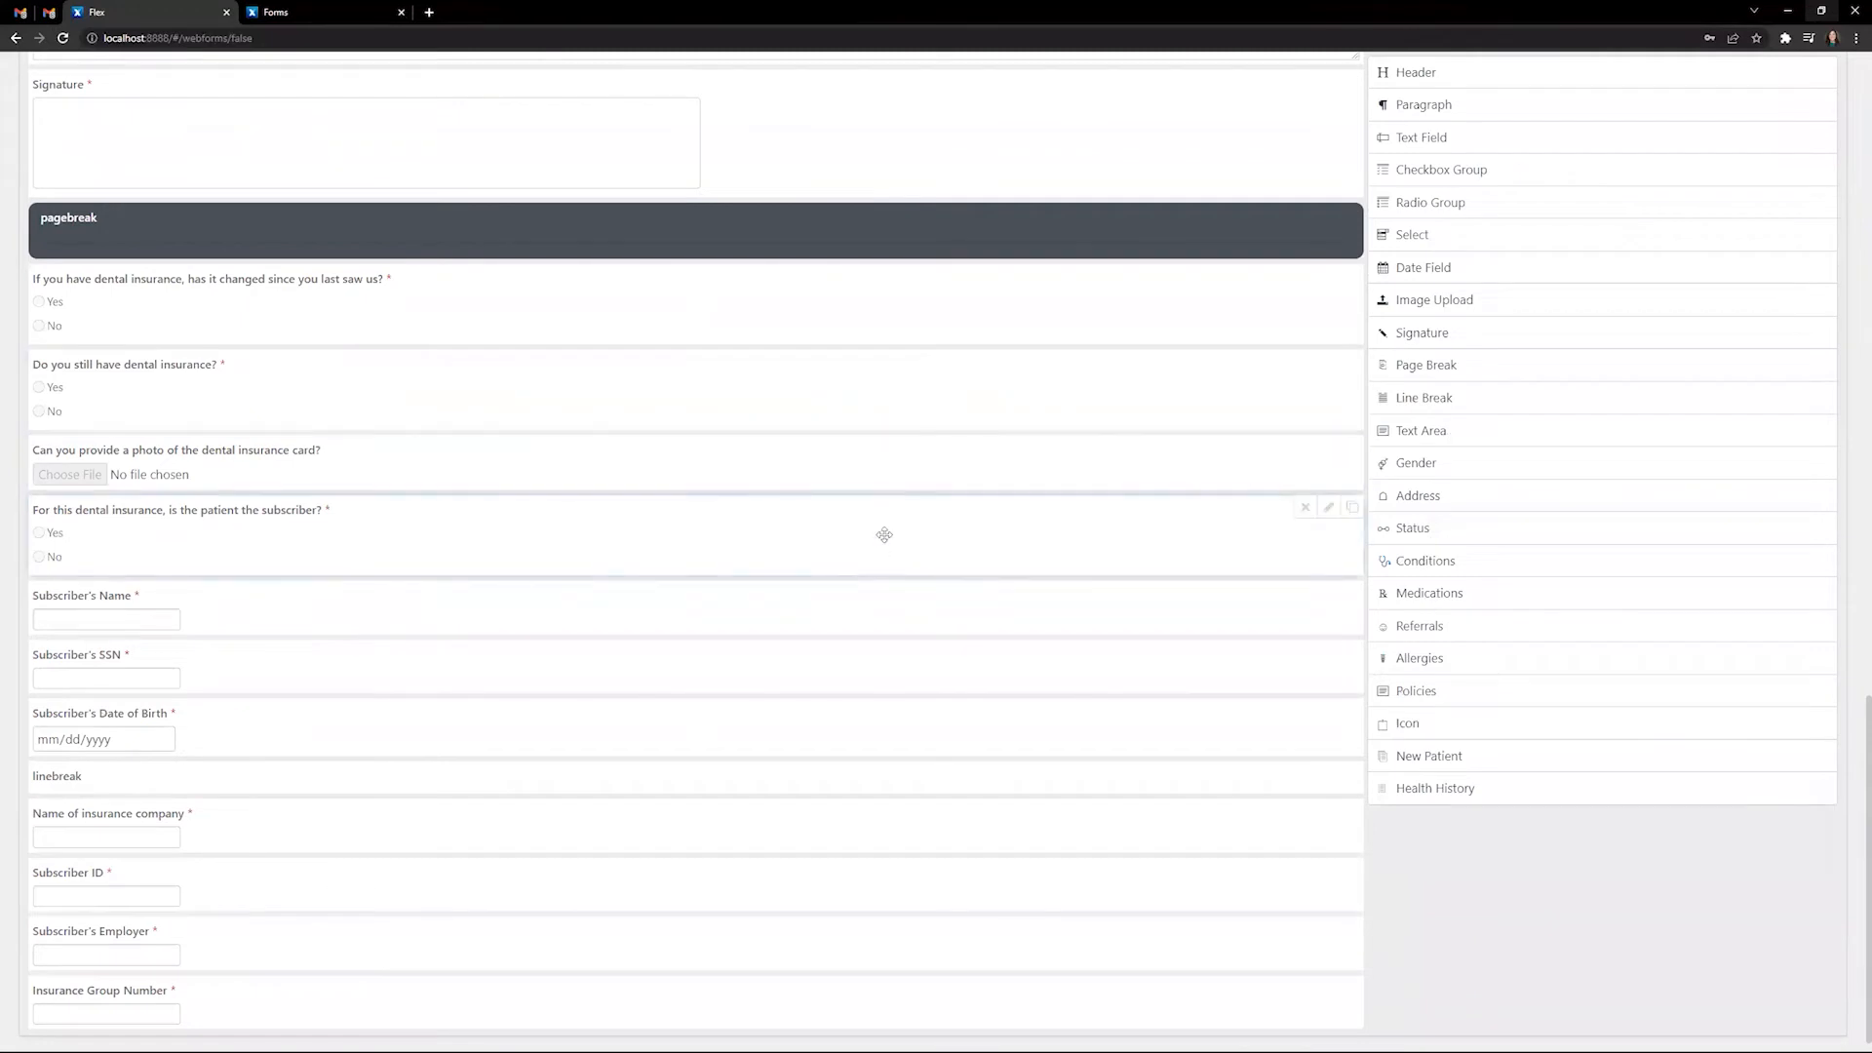
scroll(885, 554, "up", 15)
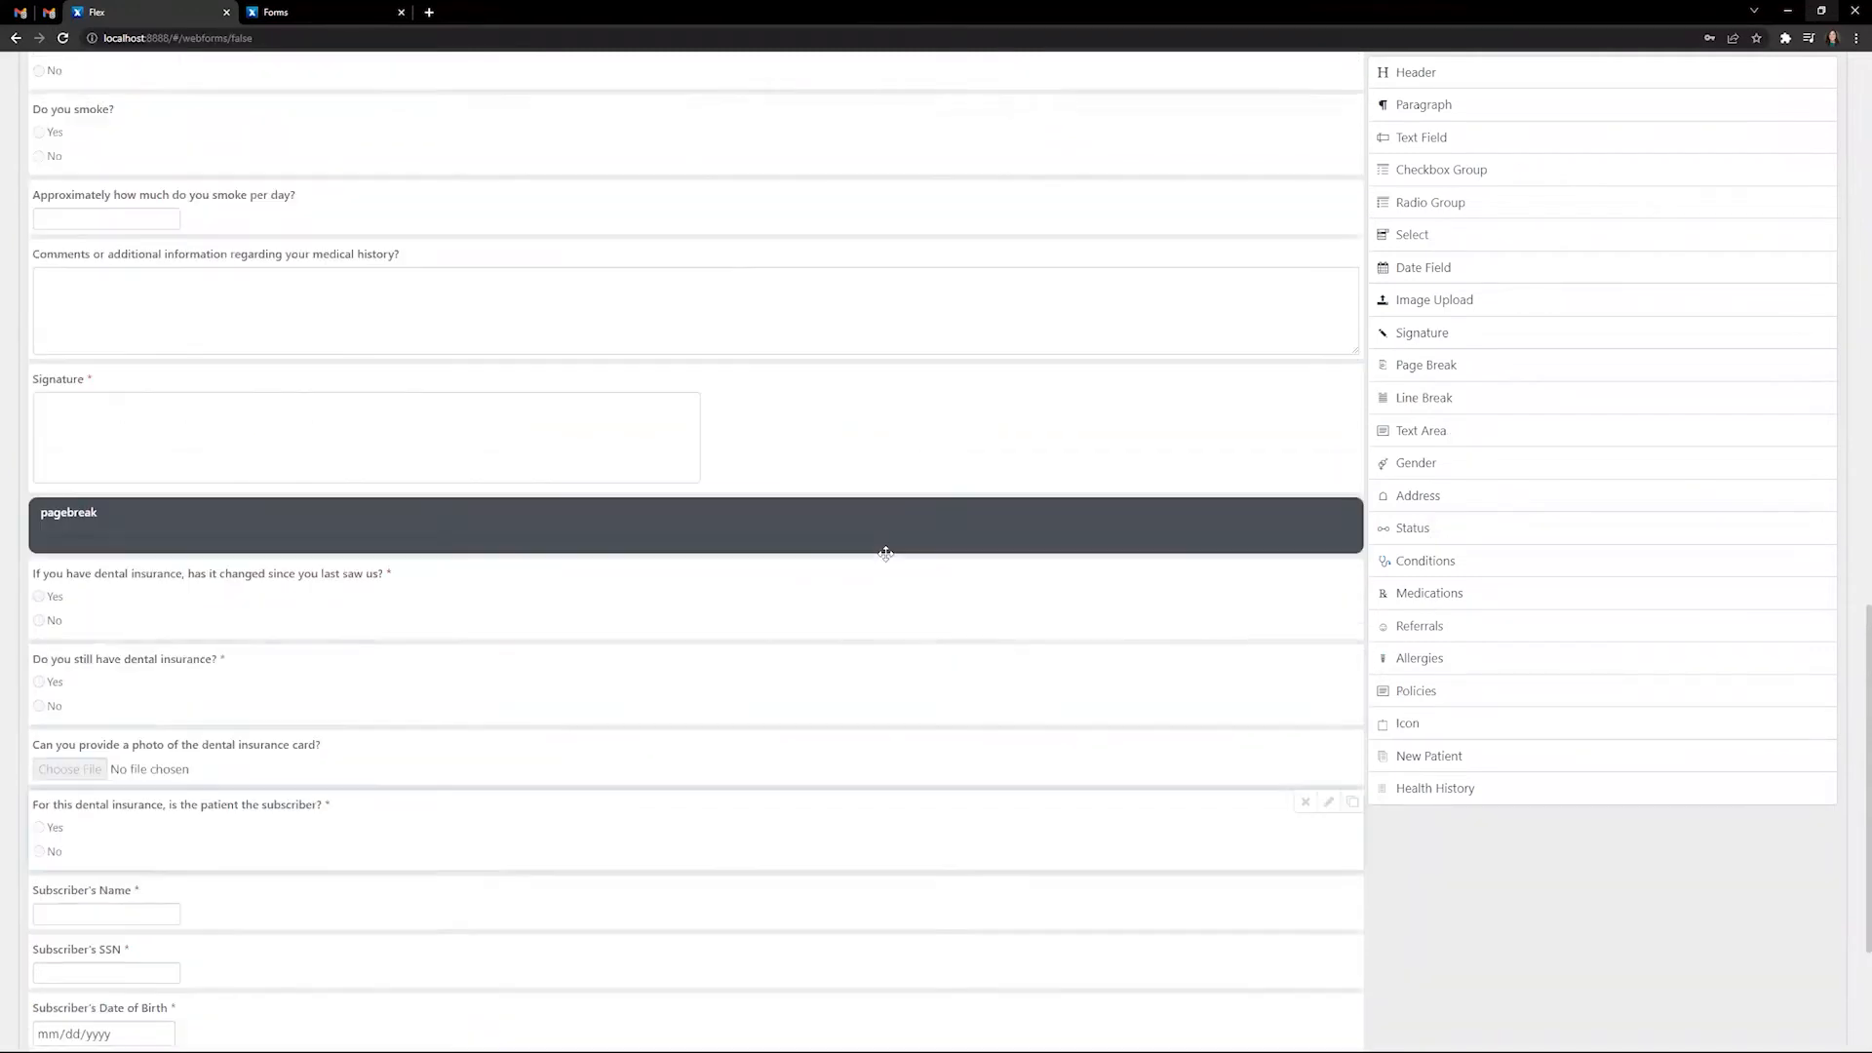
scroll(887, 561, "up", 1)
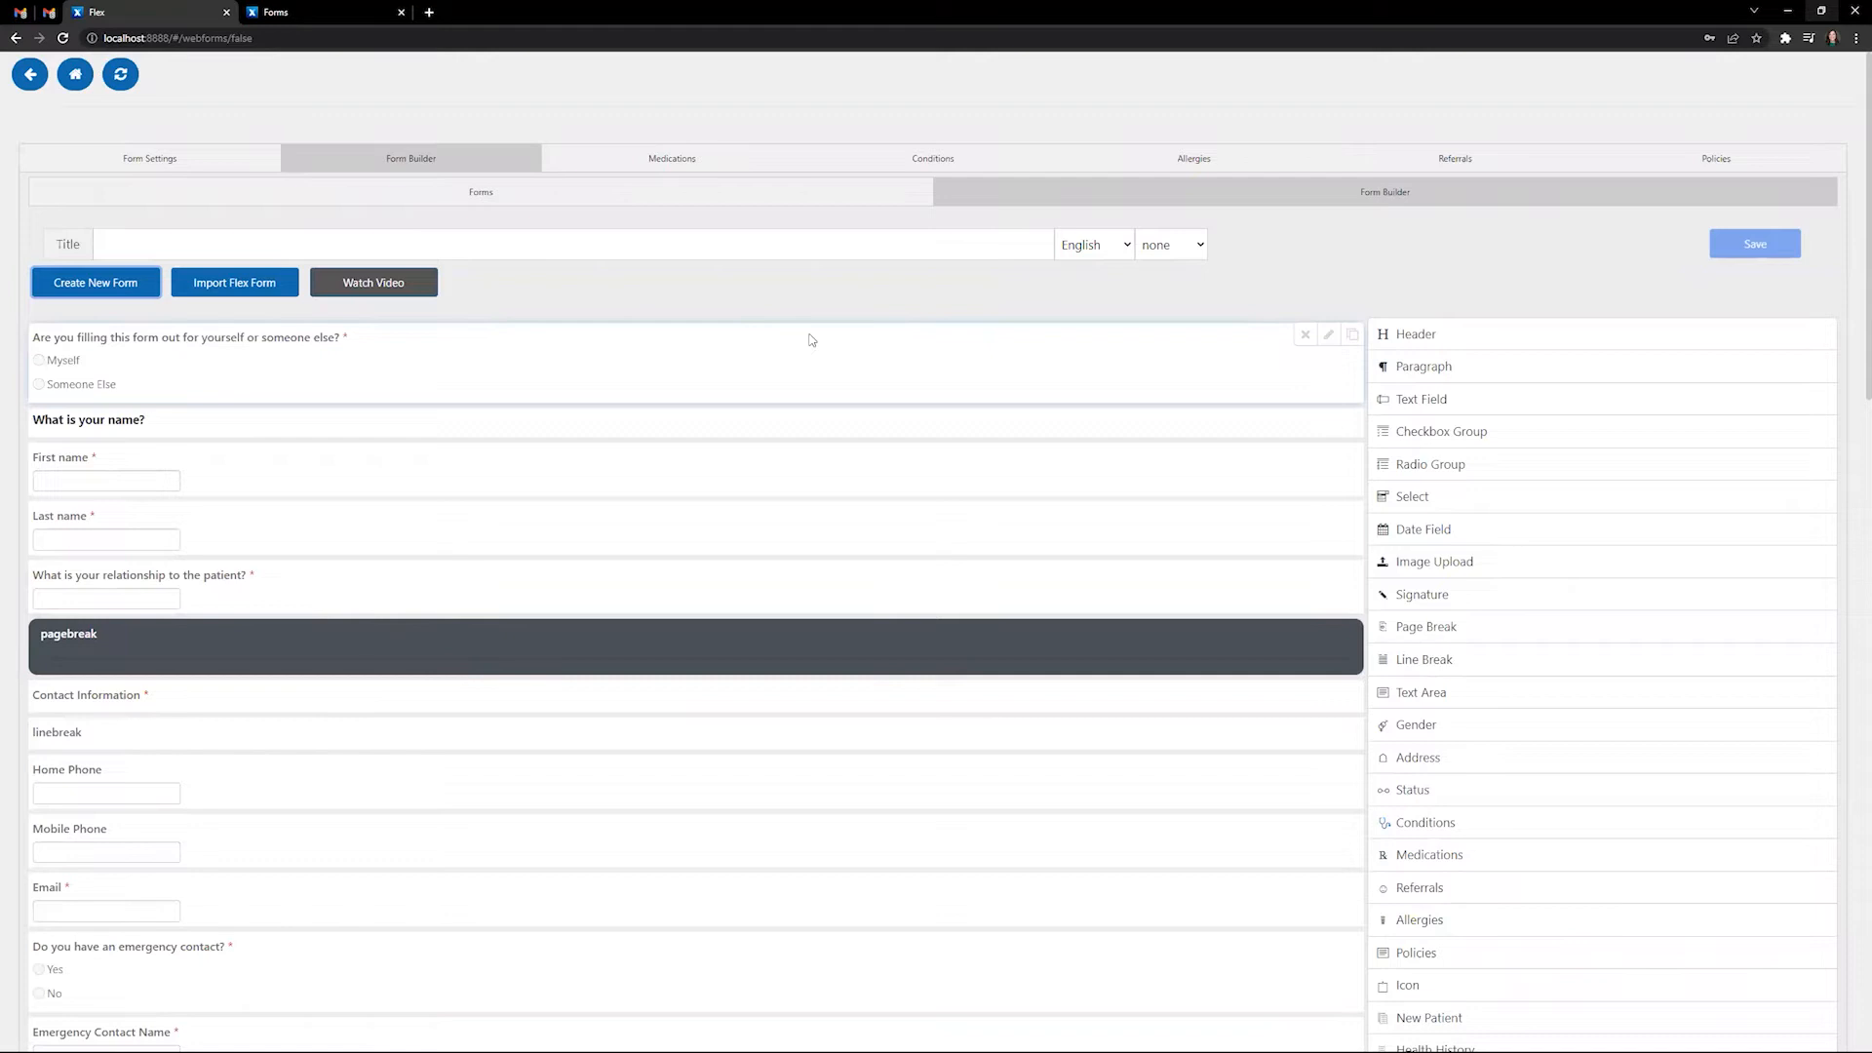
left_click(690, 192)
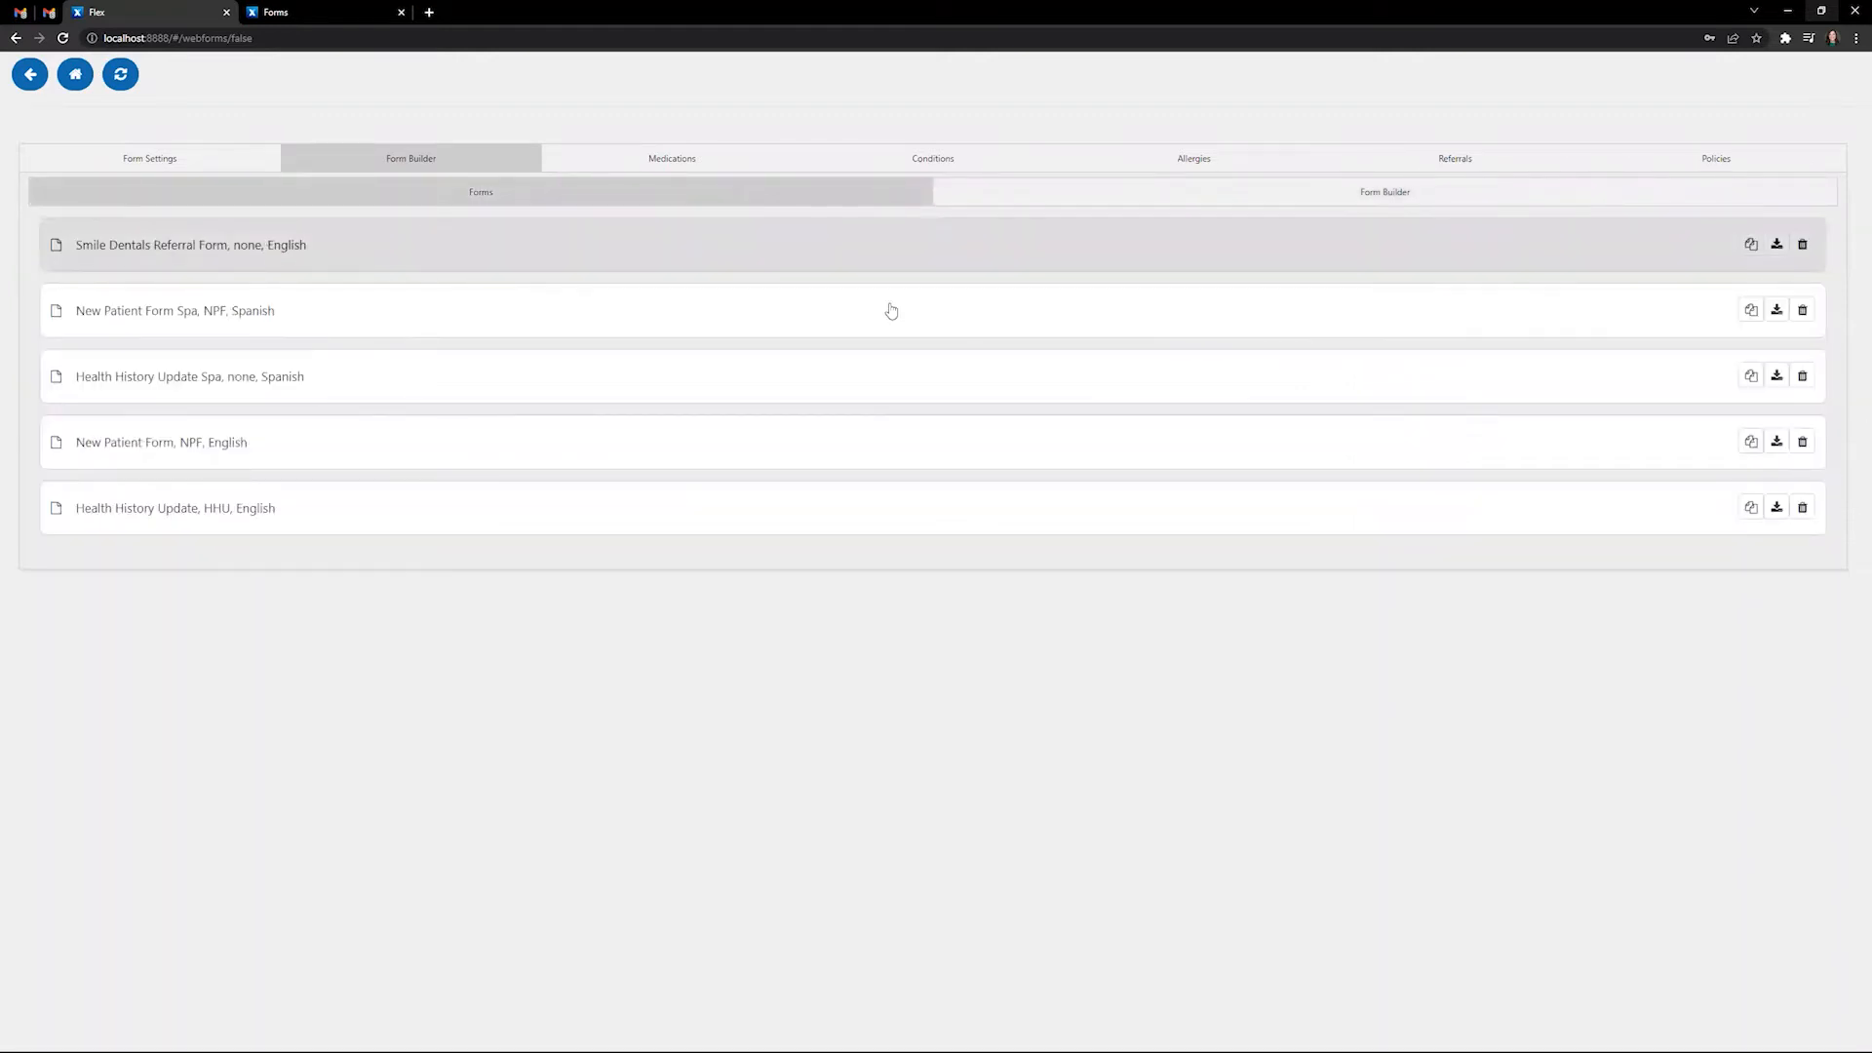
- Open the copied Smile Dentals Referral Form link in its own window on the right half
left_click(1751, 245)
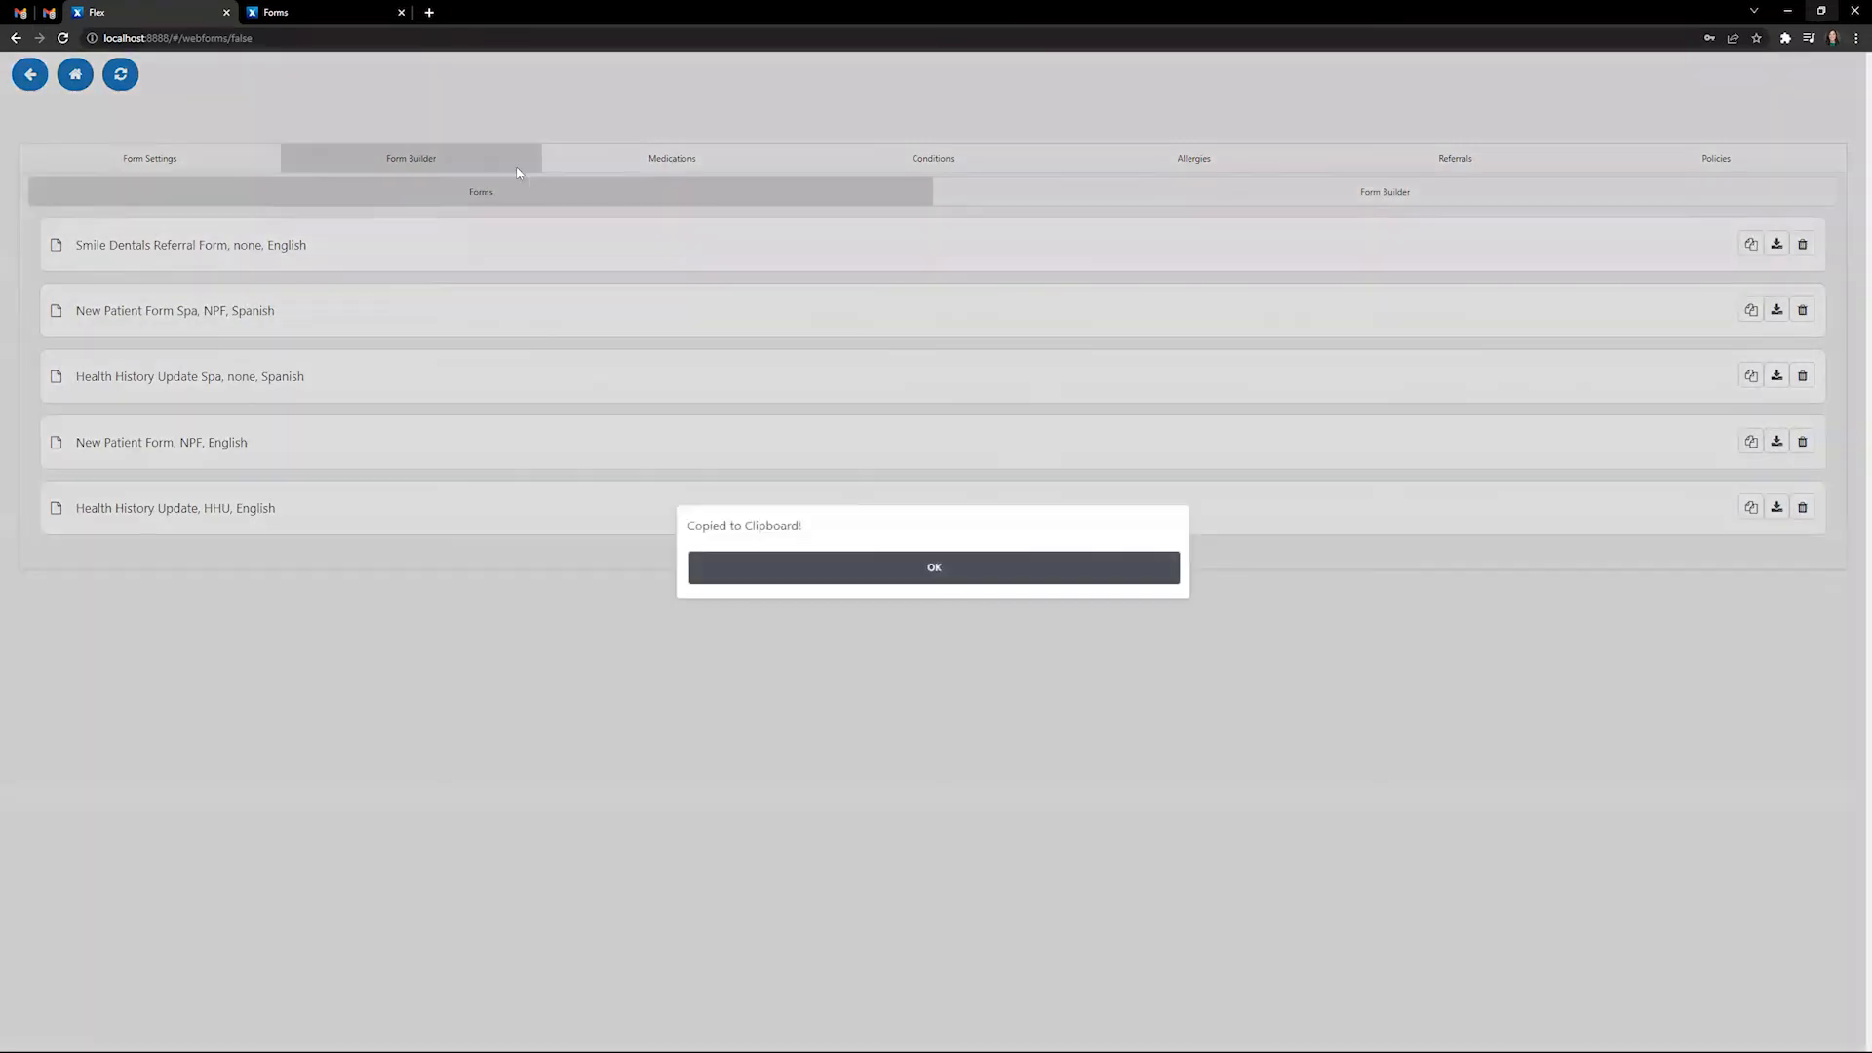
left_click(878, 575)
left_click(429, 12)
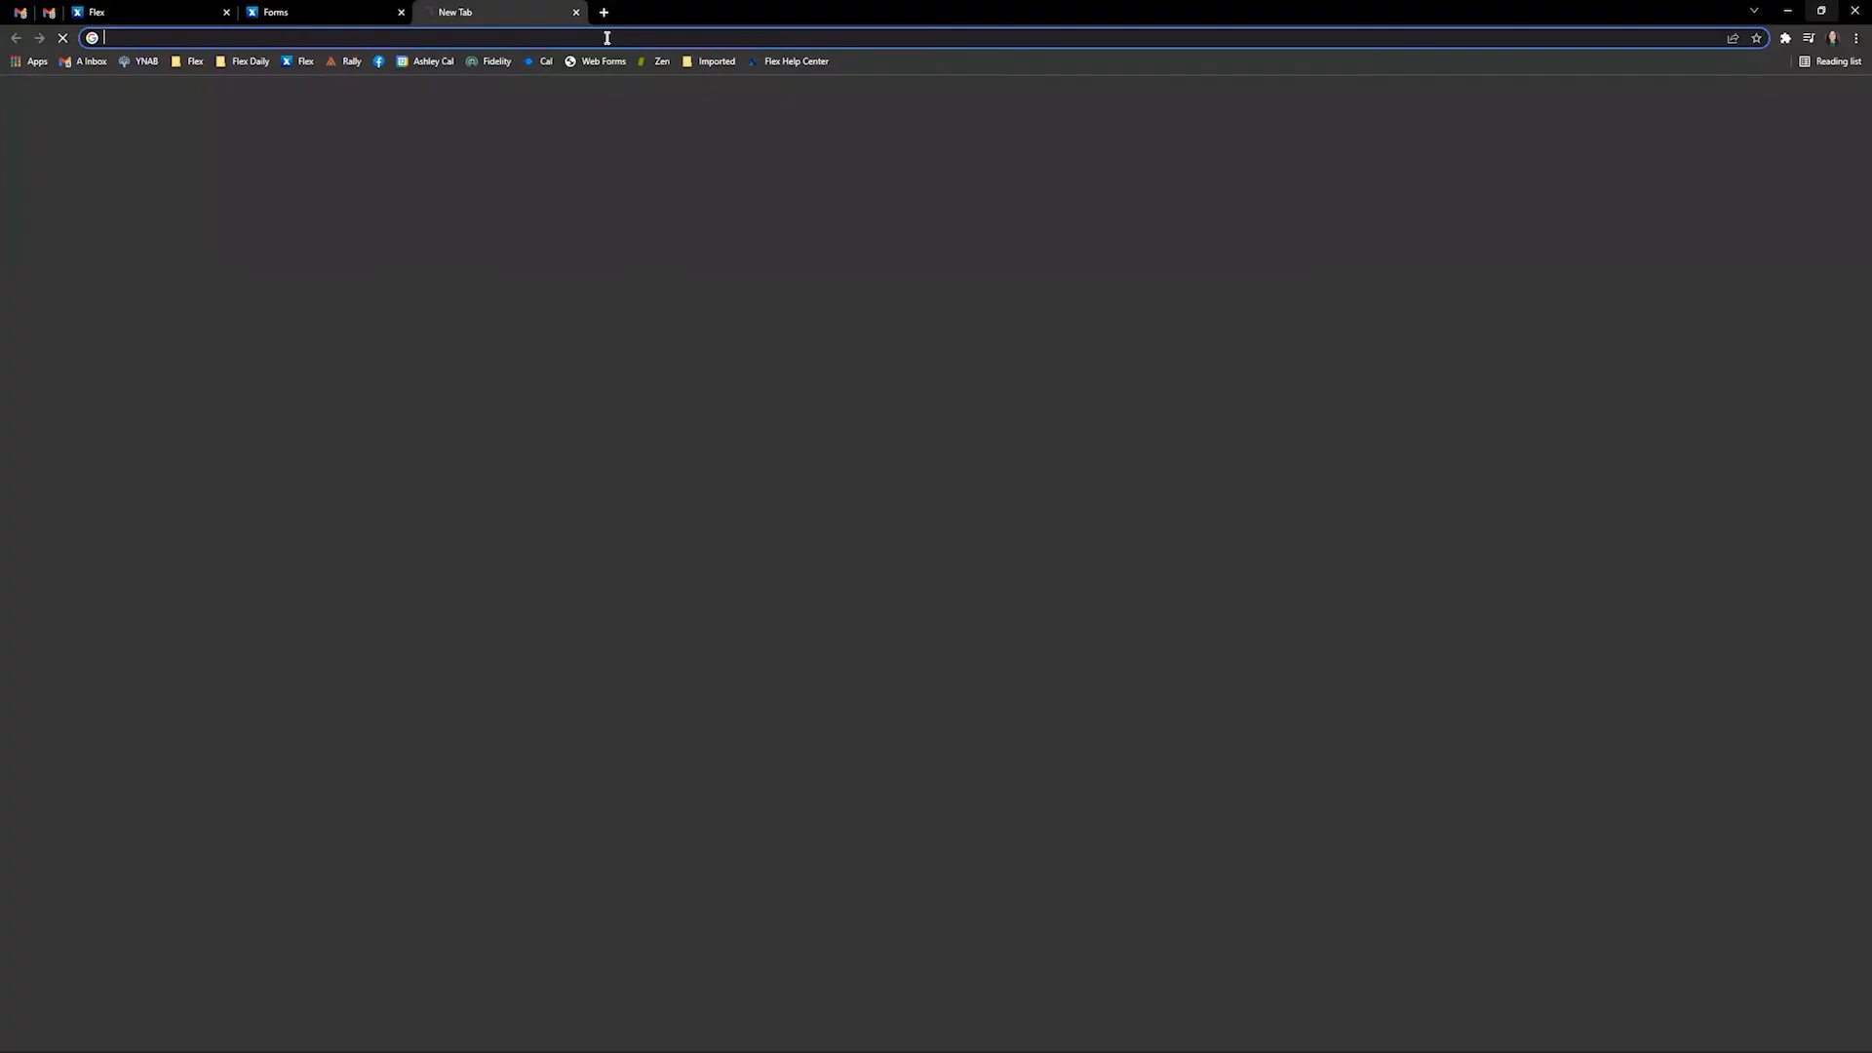
key("ctrl+v")
key("Return")
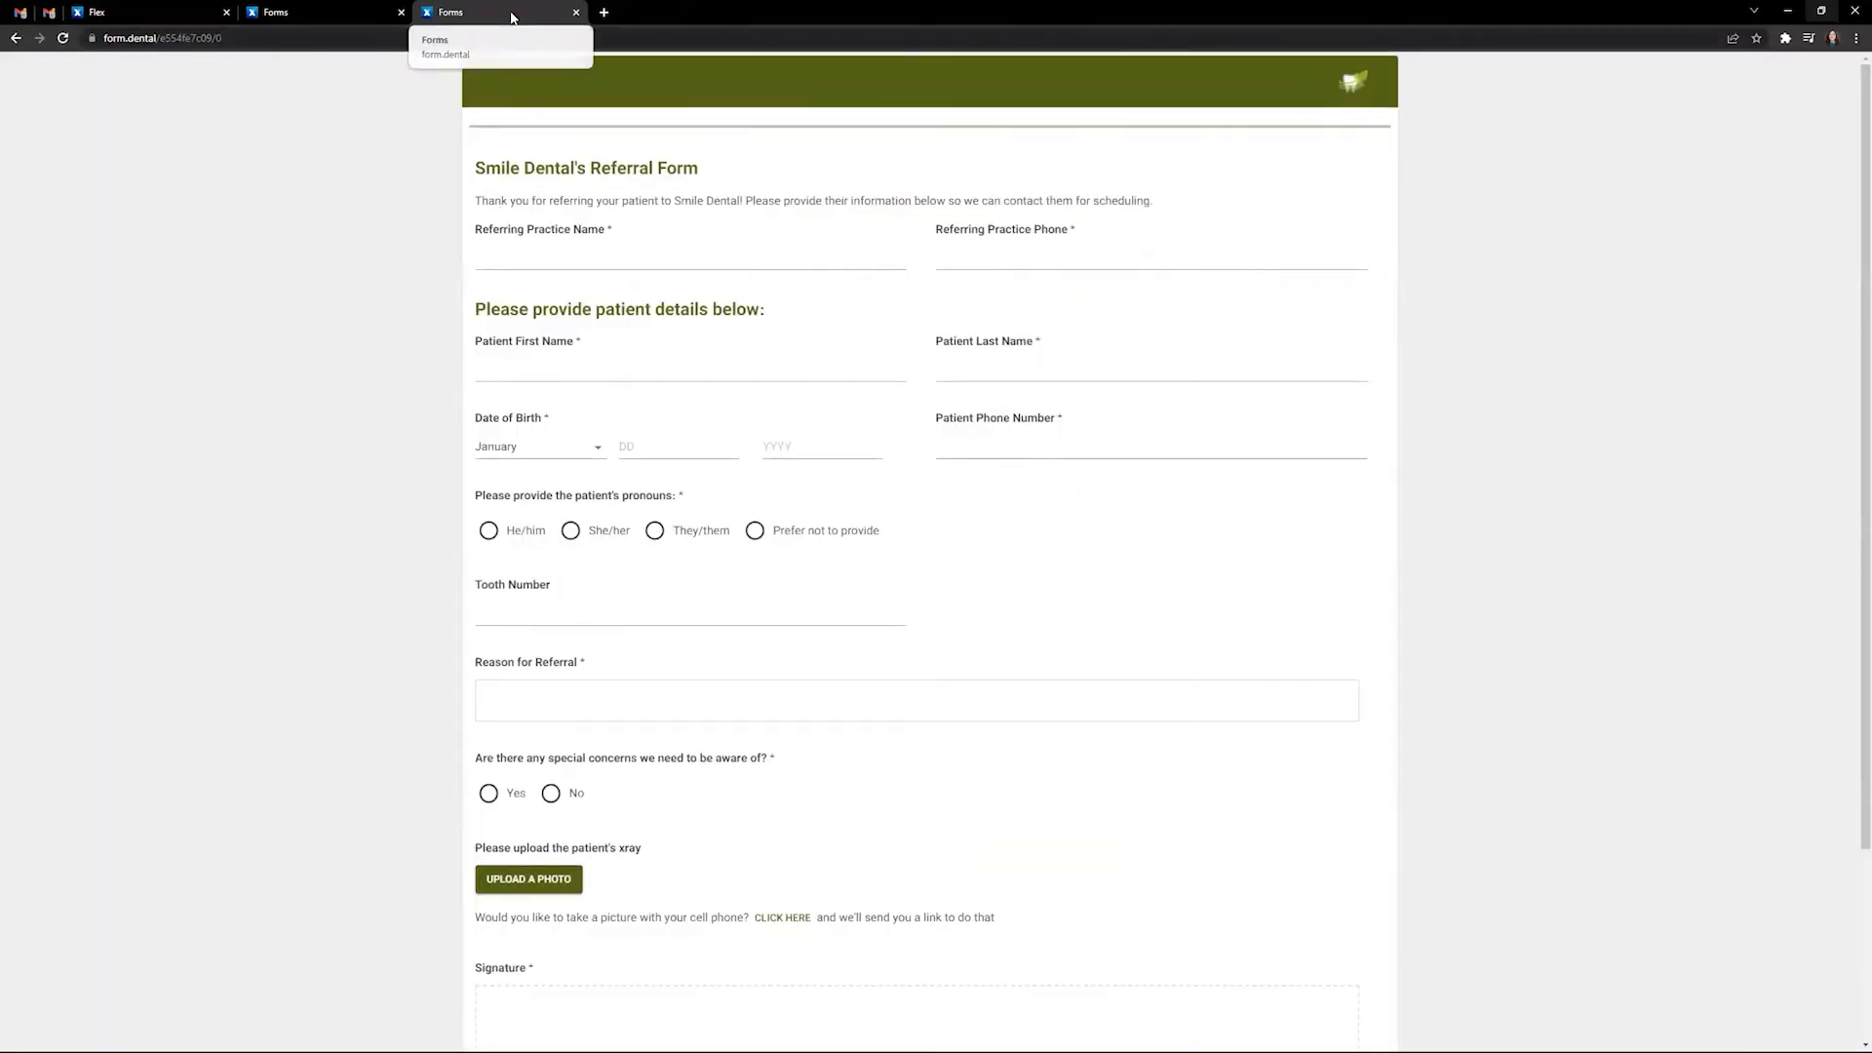
left_click_drag(511, 10, 601, 94)
key("super+Right")
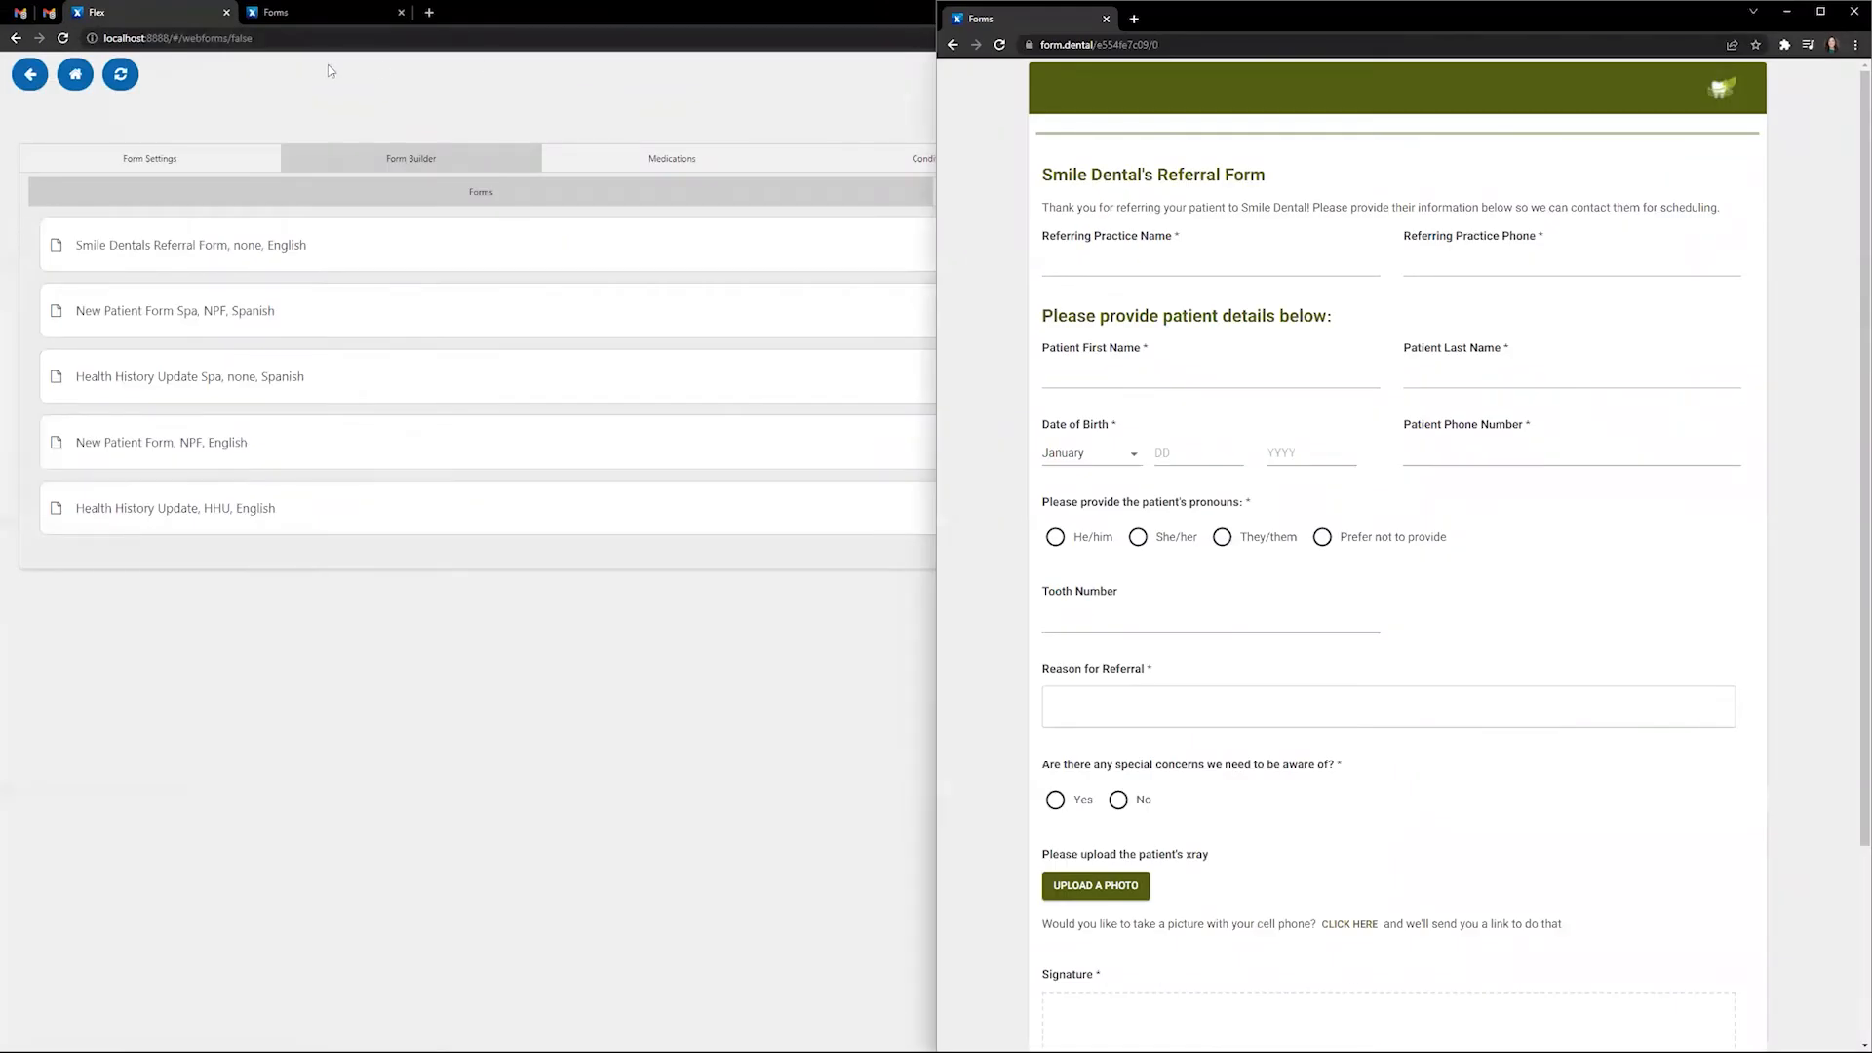
- Snap the Flex portal to the left half and open the Form Builder
left_click(519, 13)
key("super+Left")
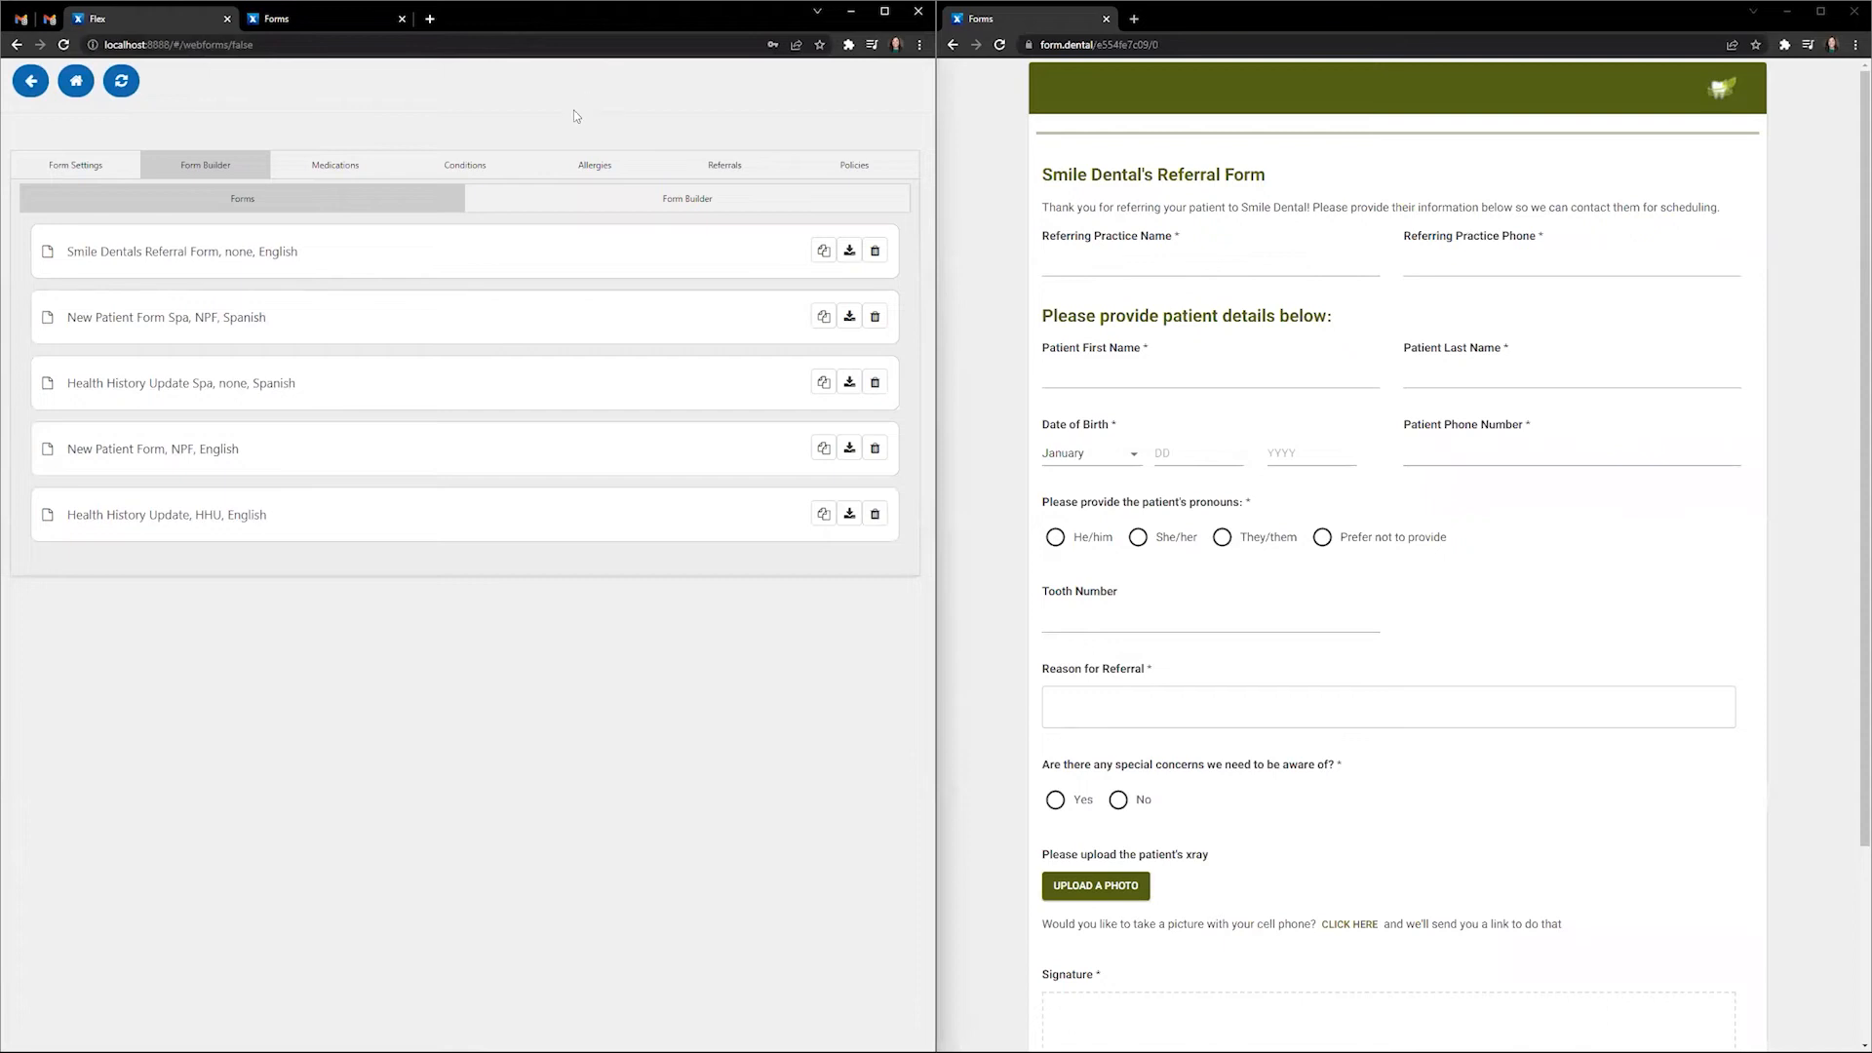
left_click(590, 200)
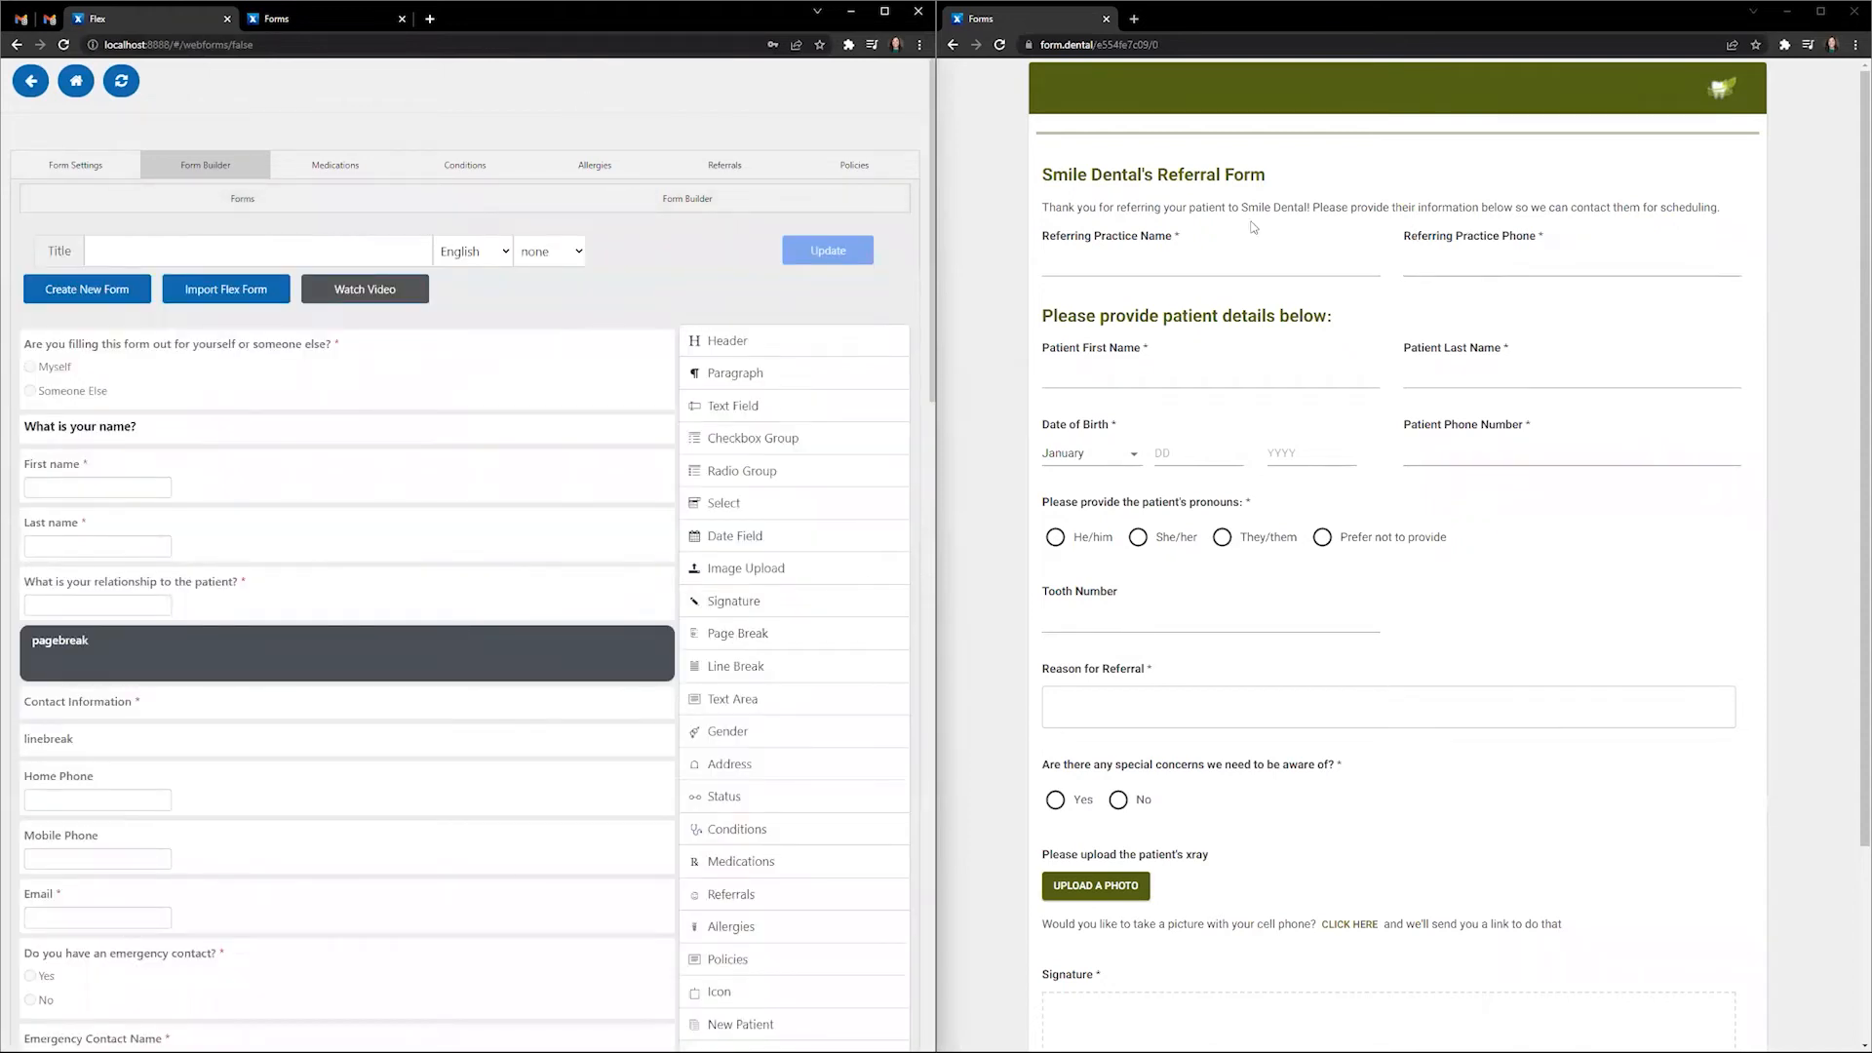
- Preview the live form's special concerns question by answering yes, then switching back to no
left_click_drag(1292, 177, 1040, 175)
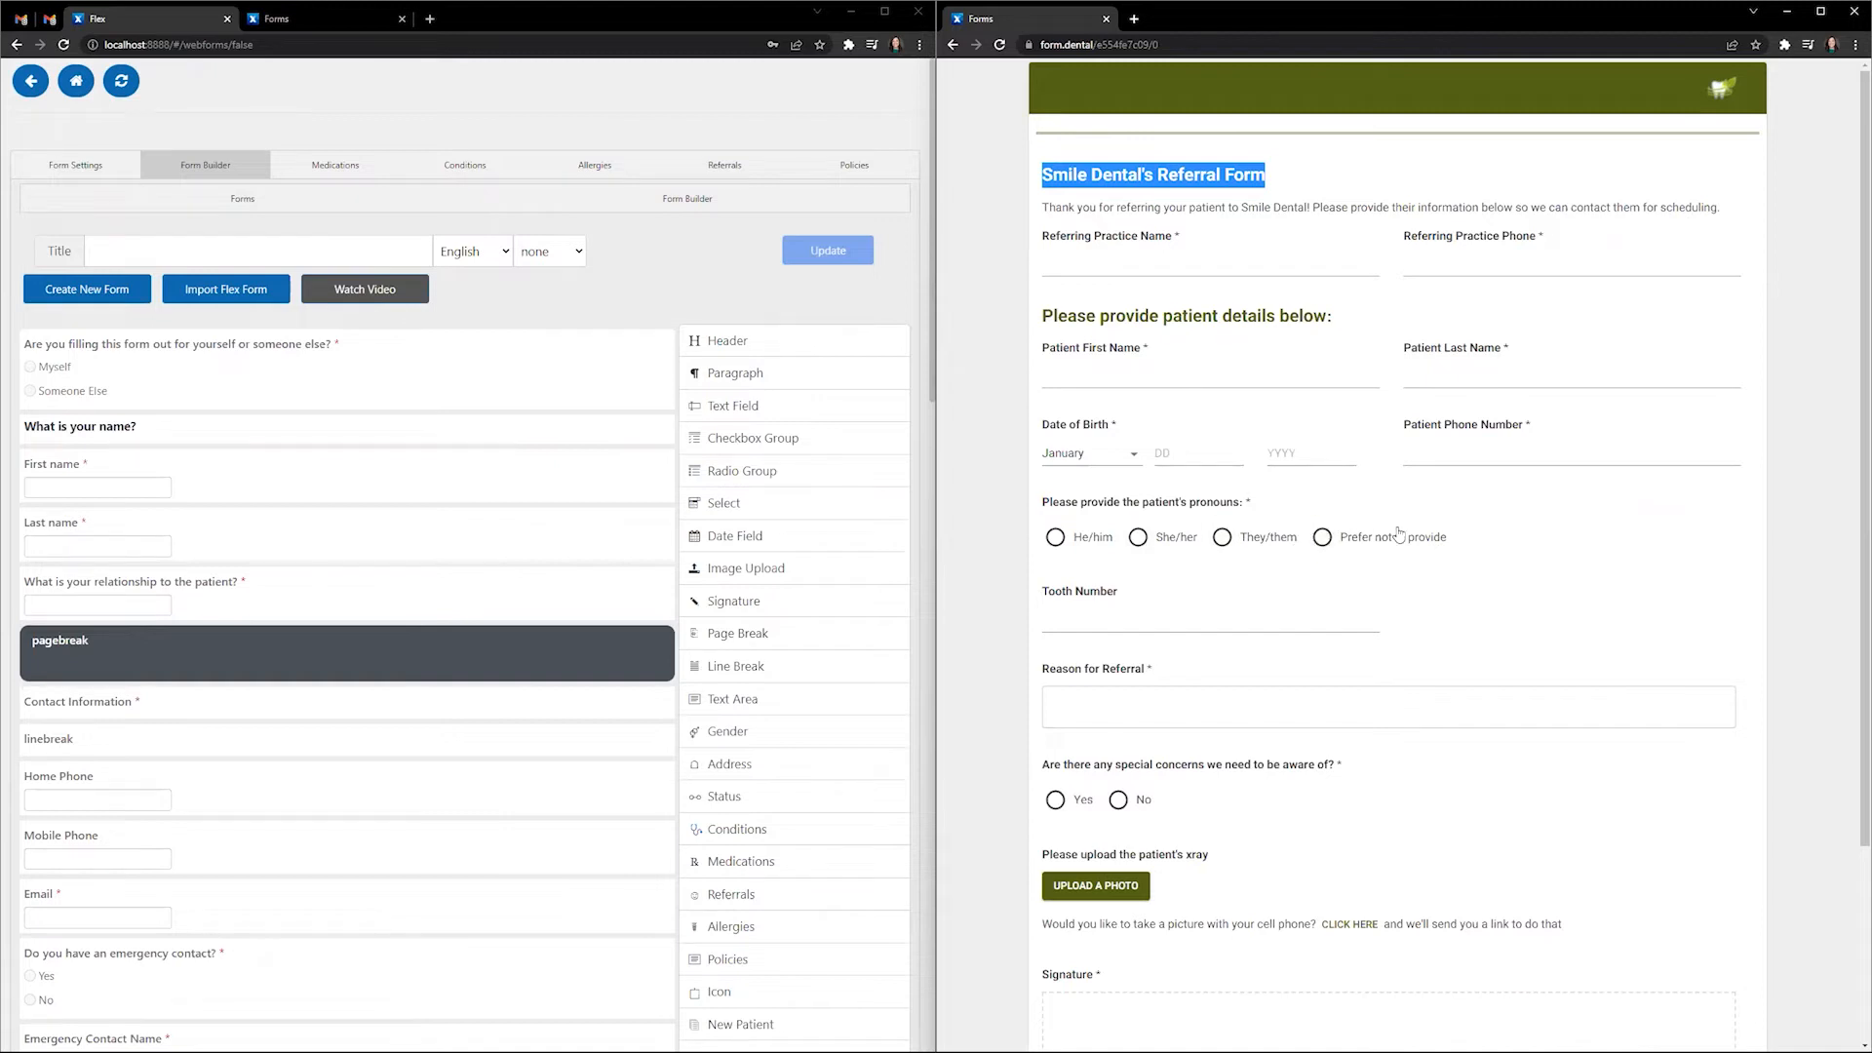
left_click(1055, 802)
scroll(1082, 802, "down", 1)
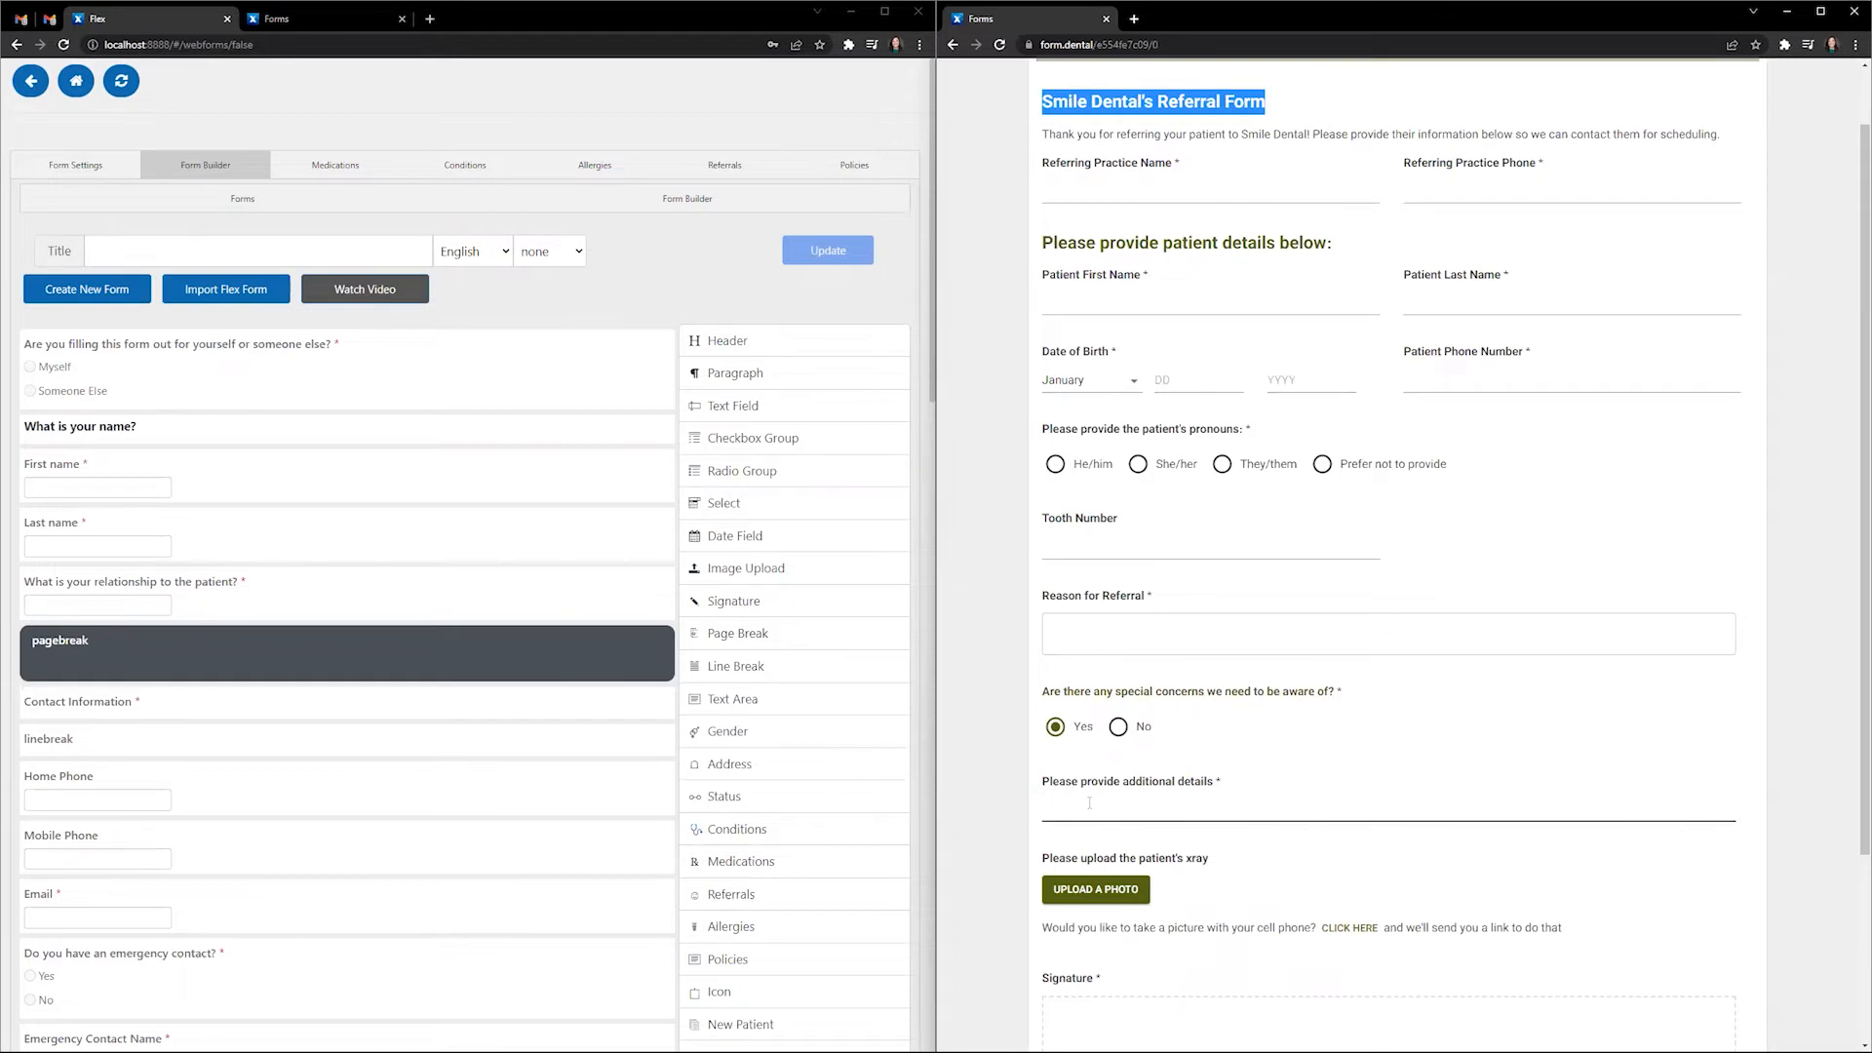
left_click(1118, 726)
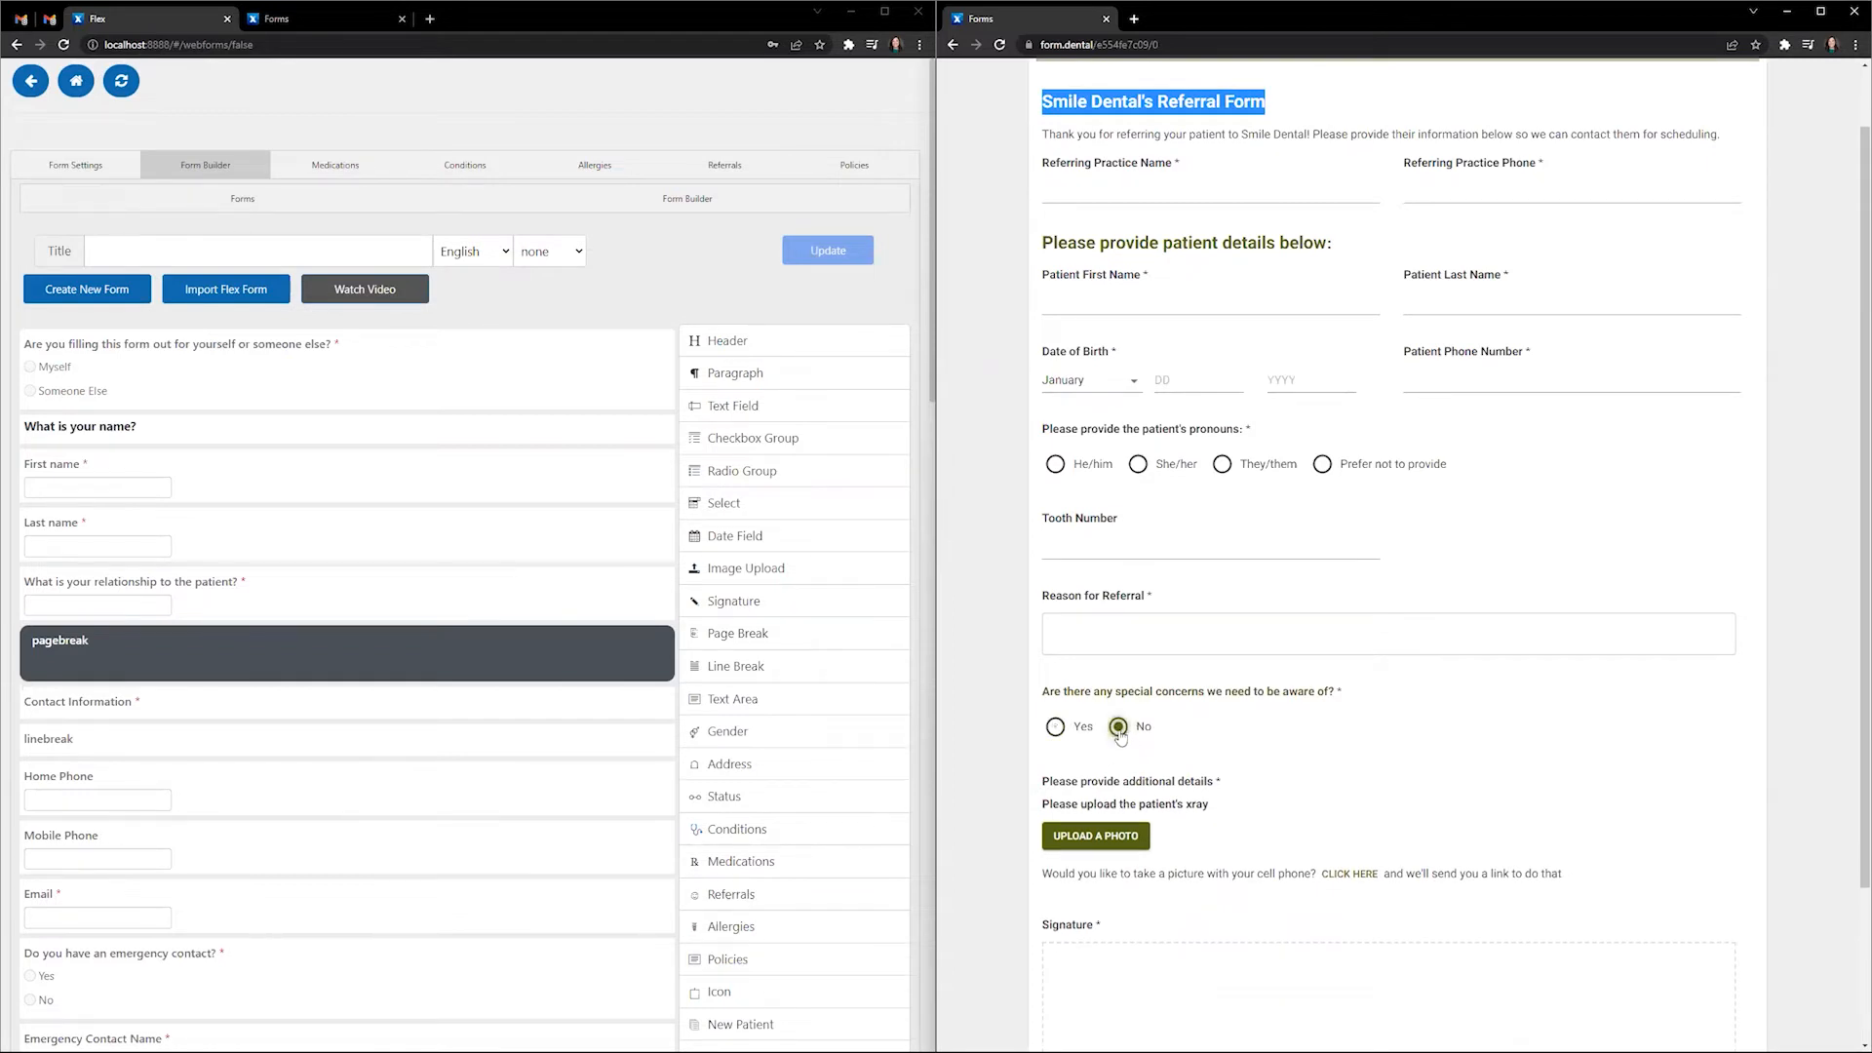
- Start a blank new form titled 'Smile Dental Referral Form v2'
left_click(115, 289)
left_click(503, 568)
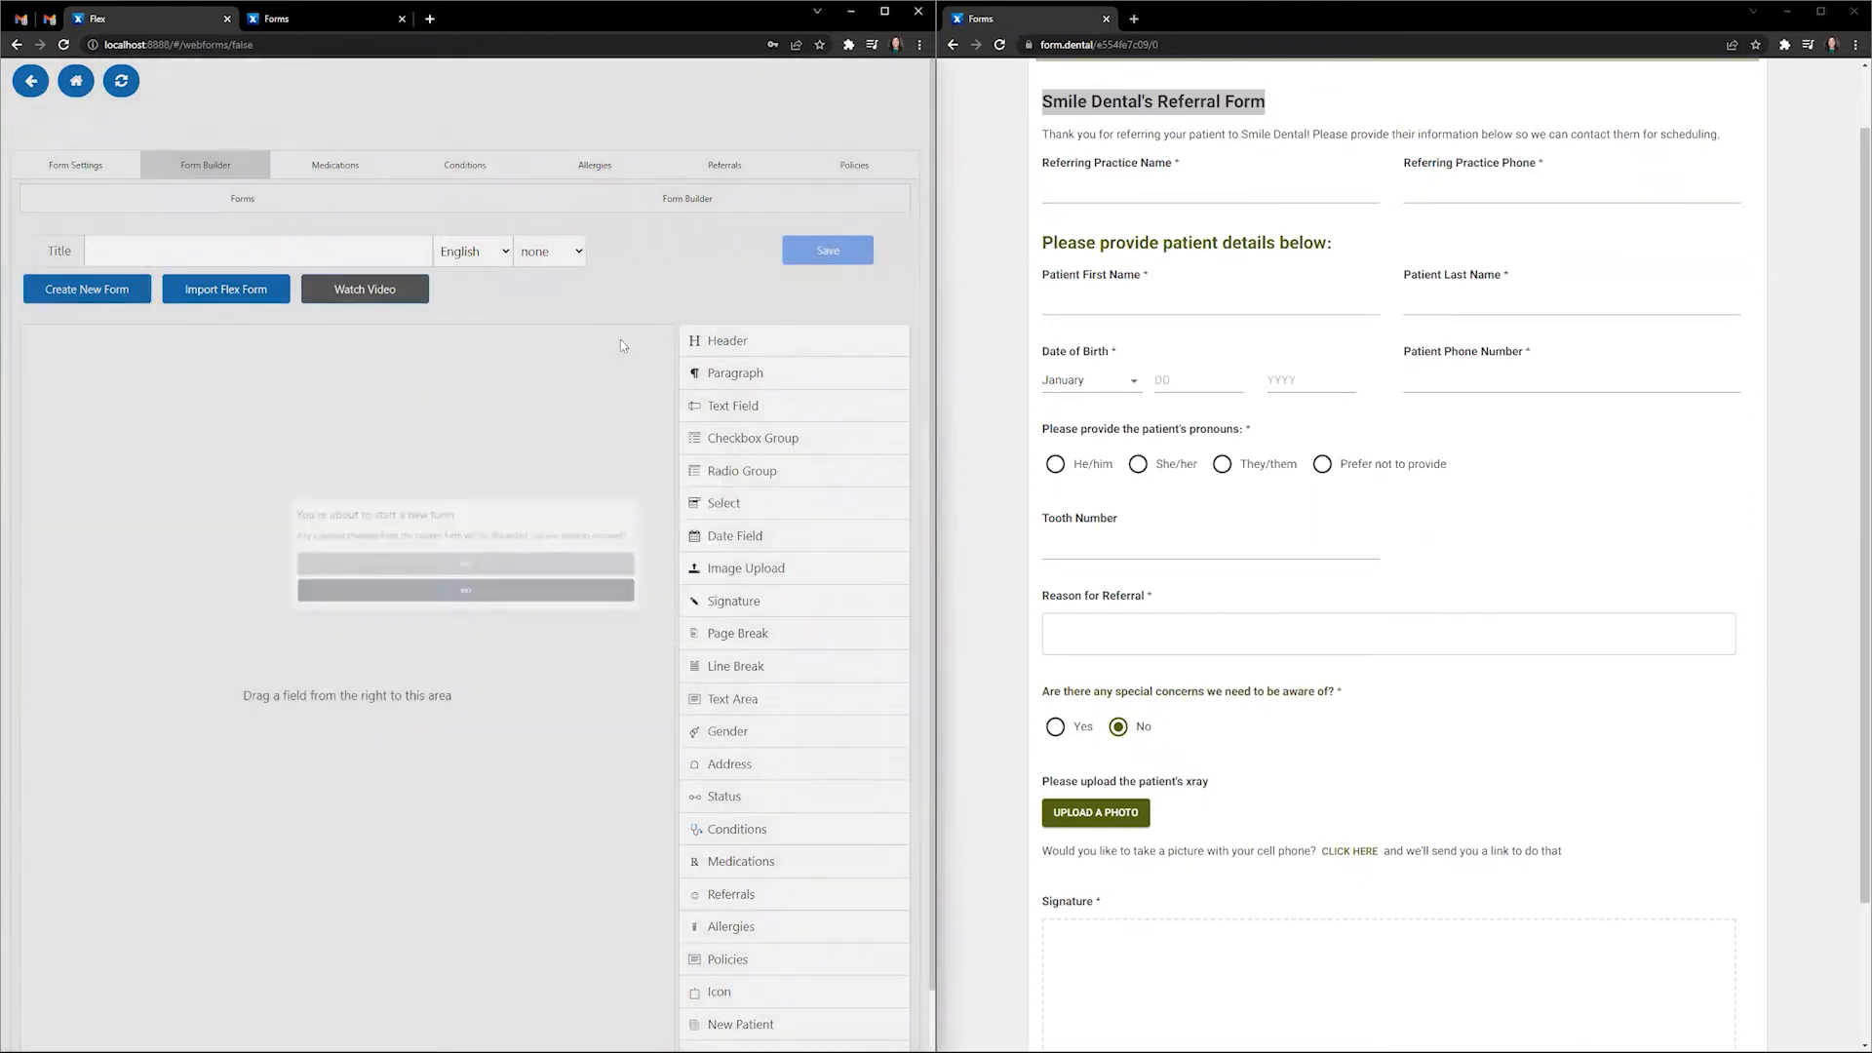
left_click(346, 255)
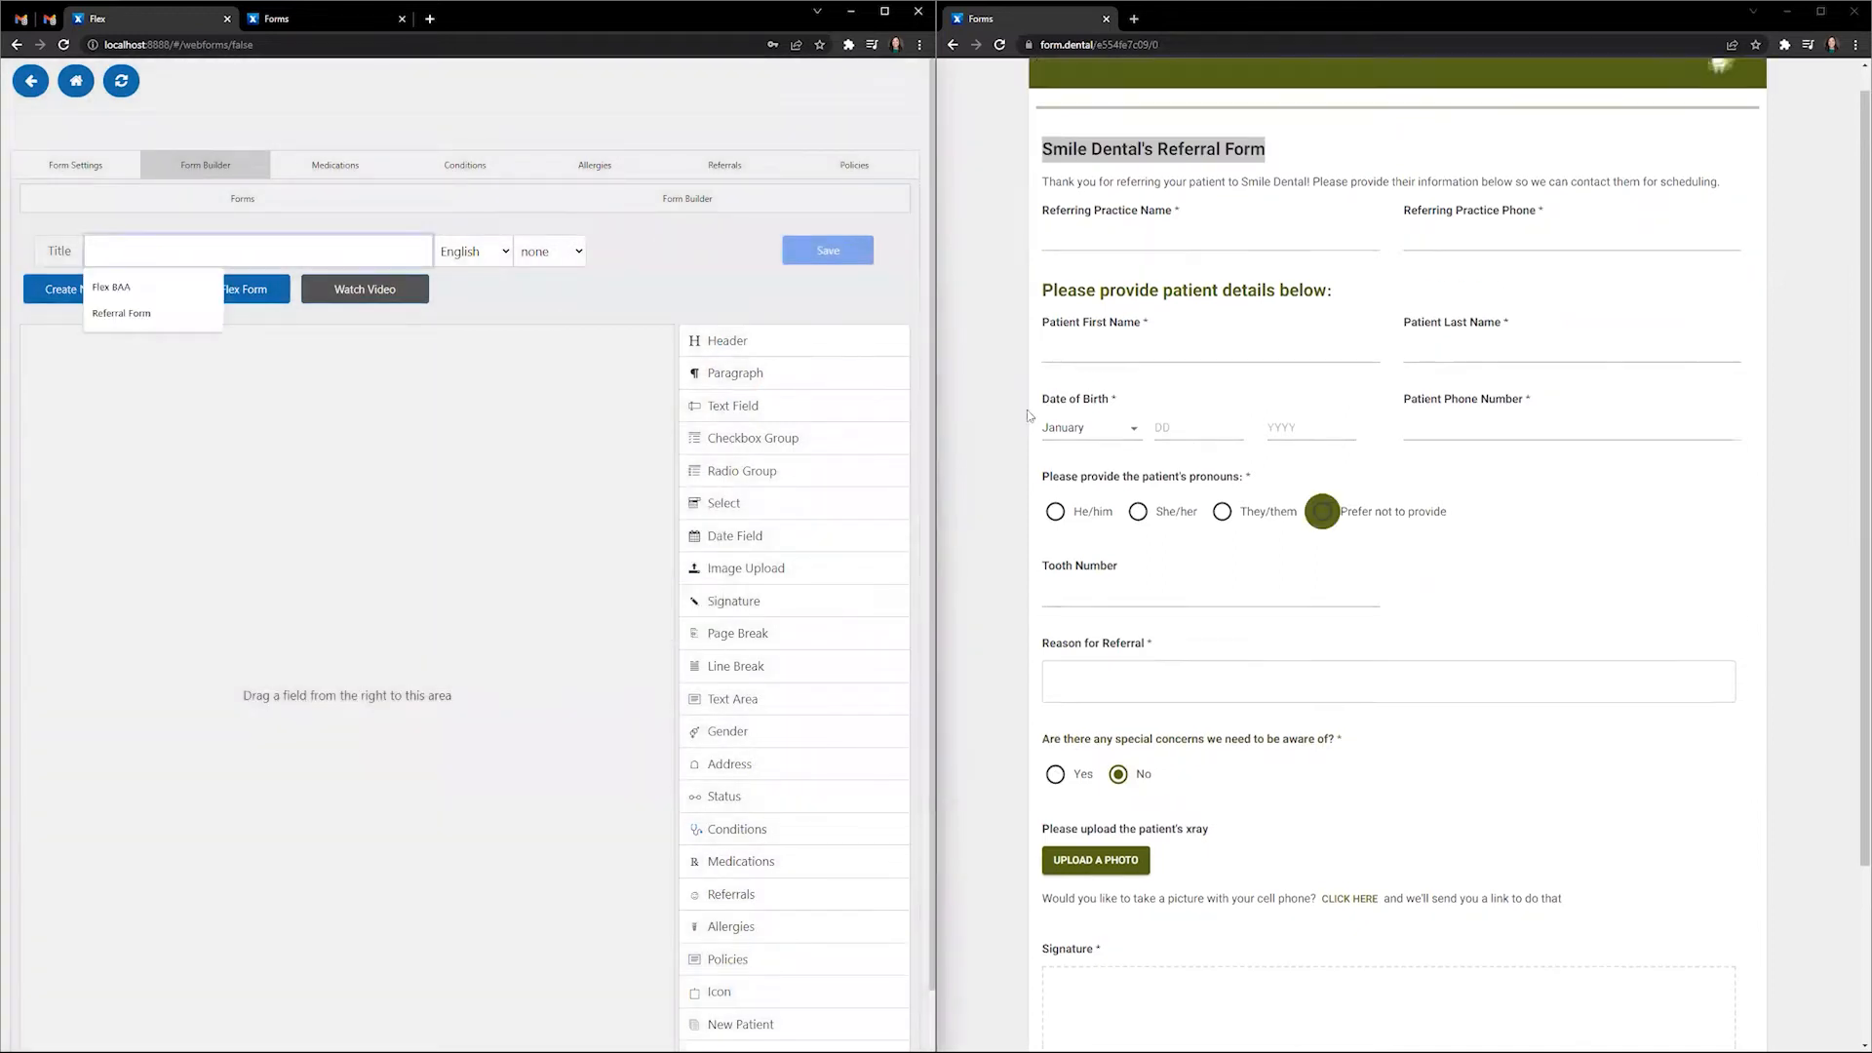
type("Smile")
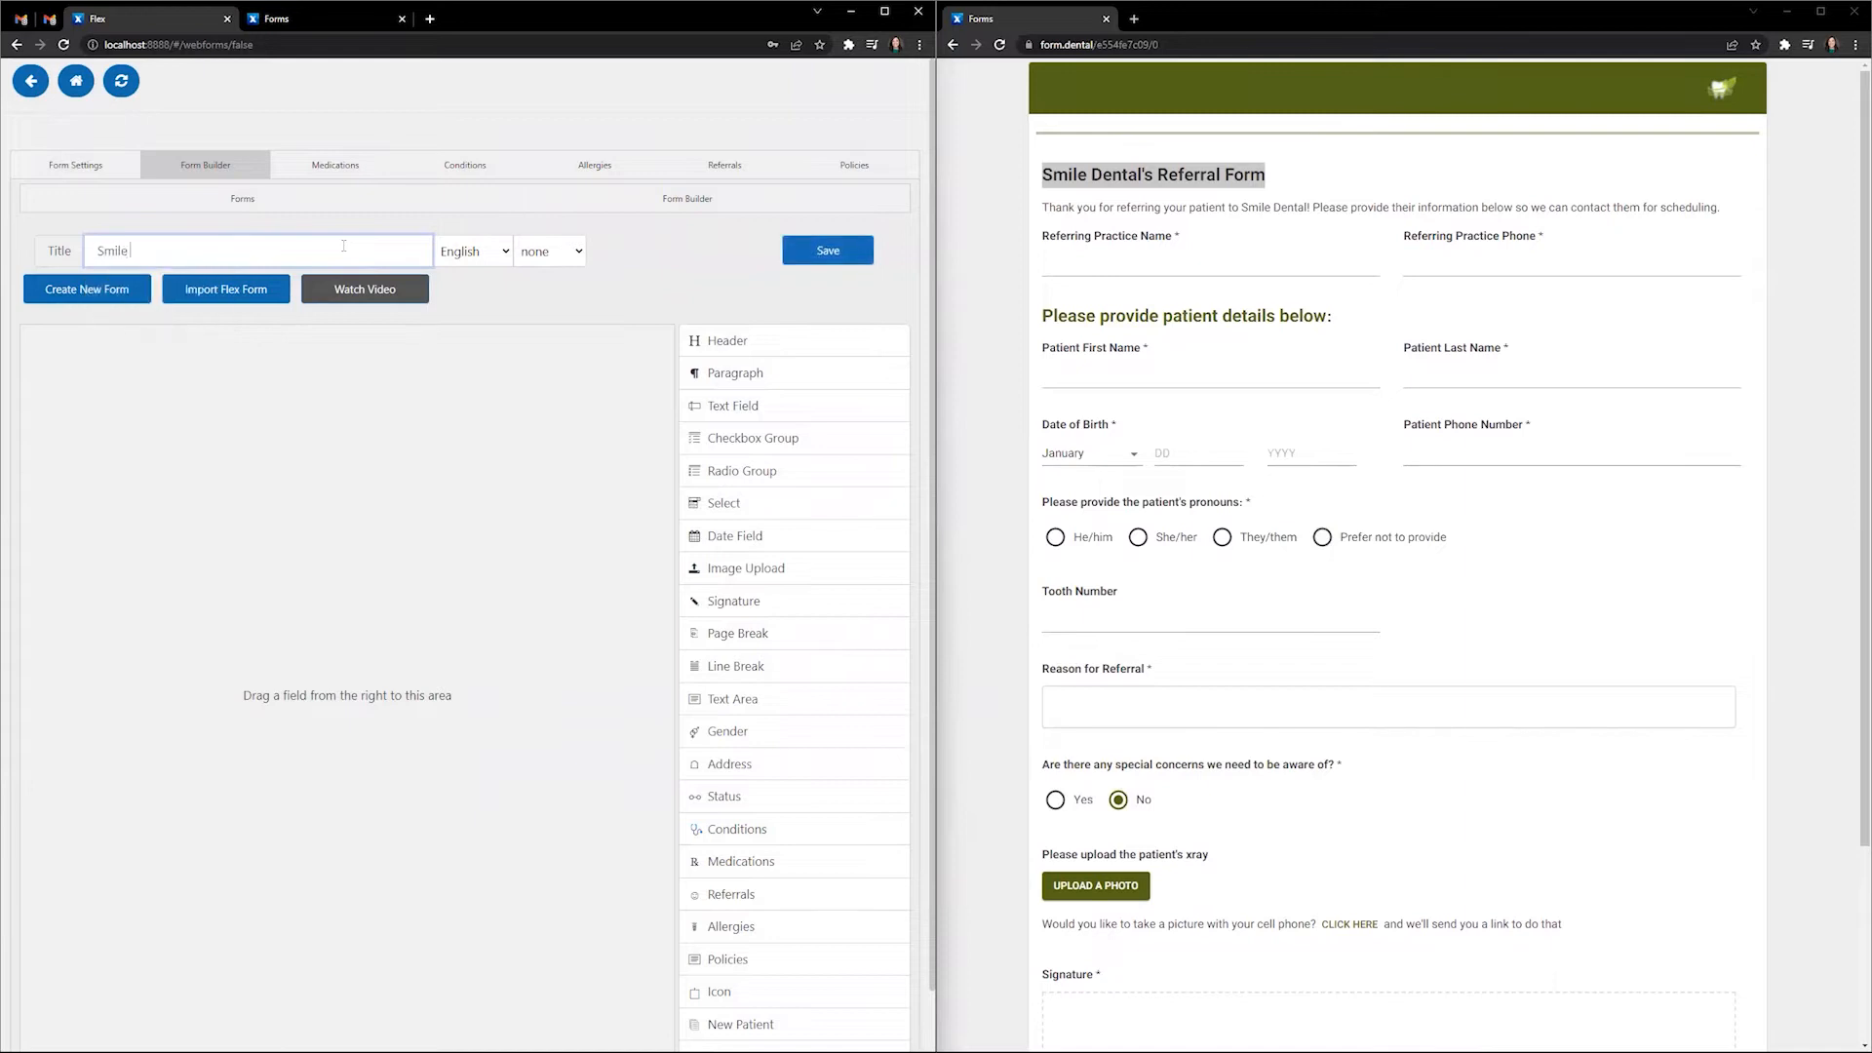
type(" Dental Referral Form v2")
- Add an h1 Header element (header-1) to the form and open its settings
left_click(792, 337)
scroll(792, 337, "down", 1)
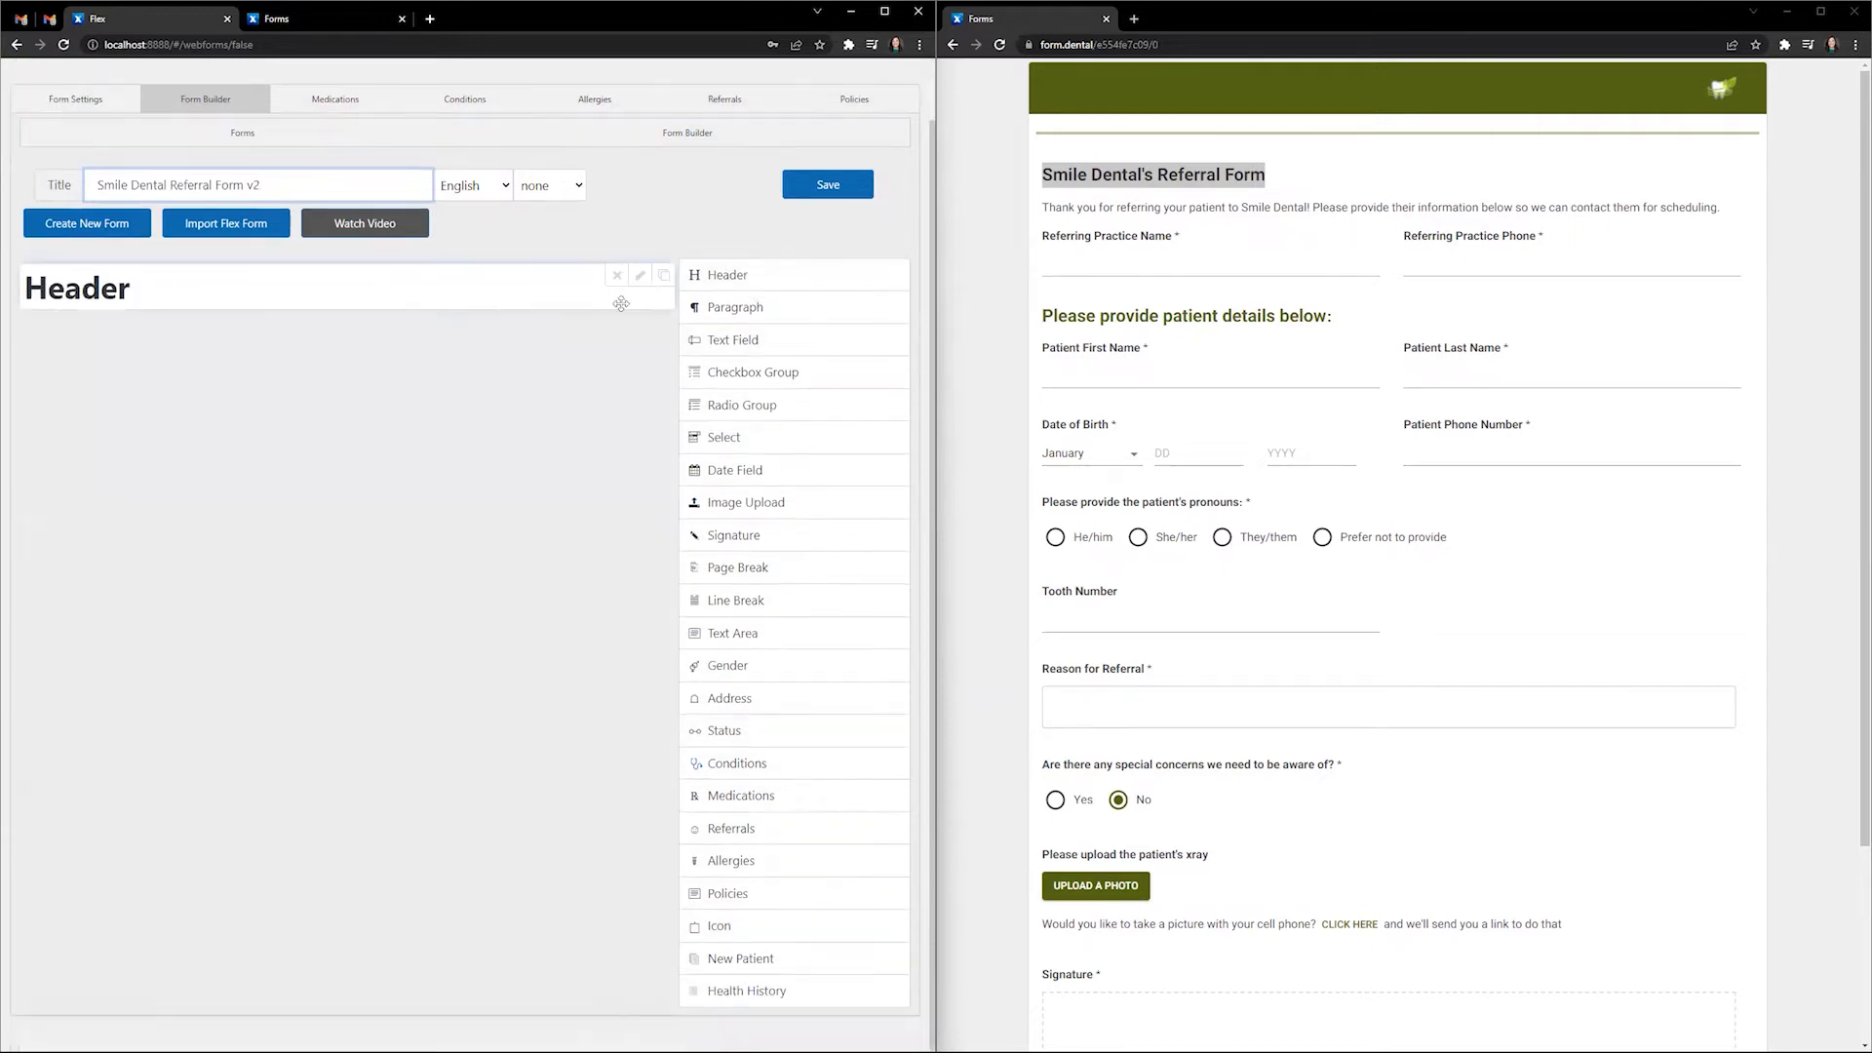
left_click(640, 275)
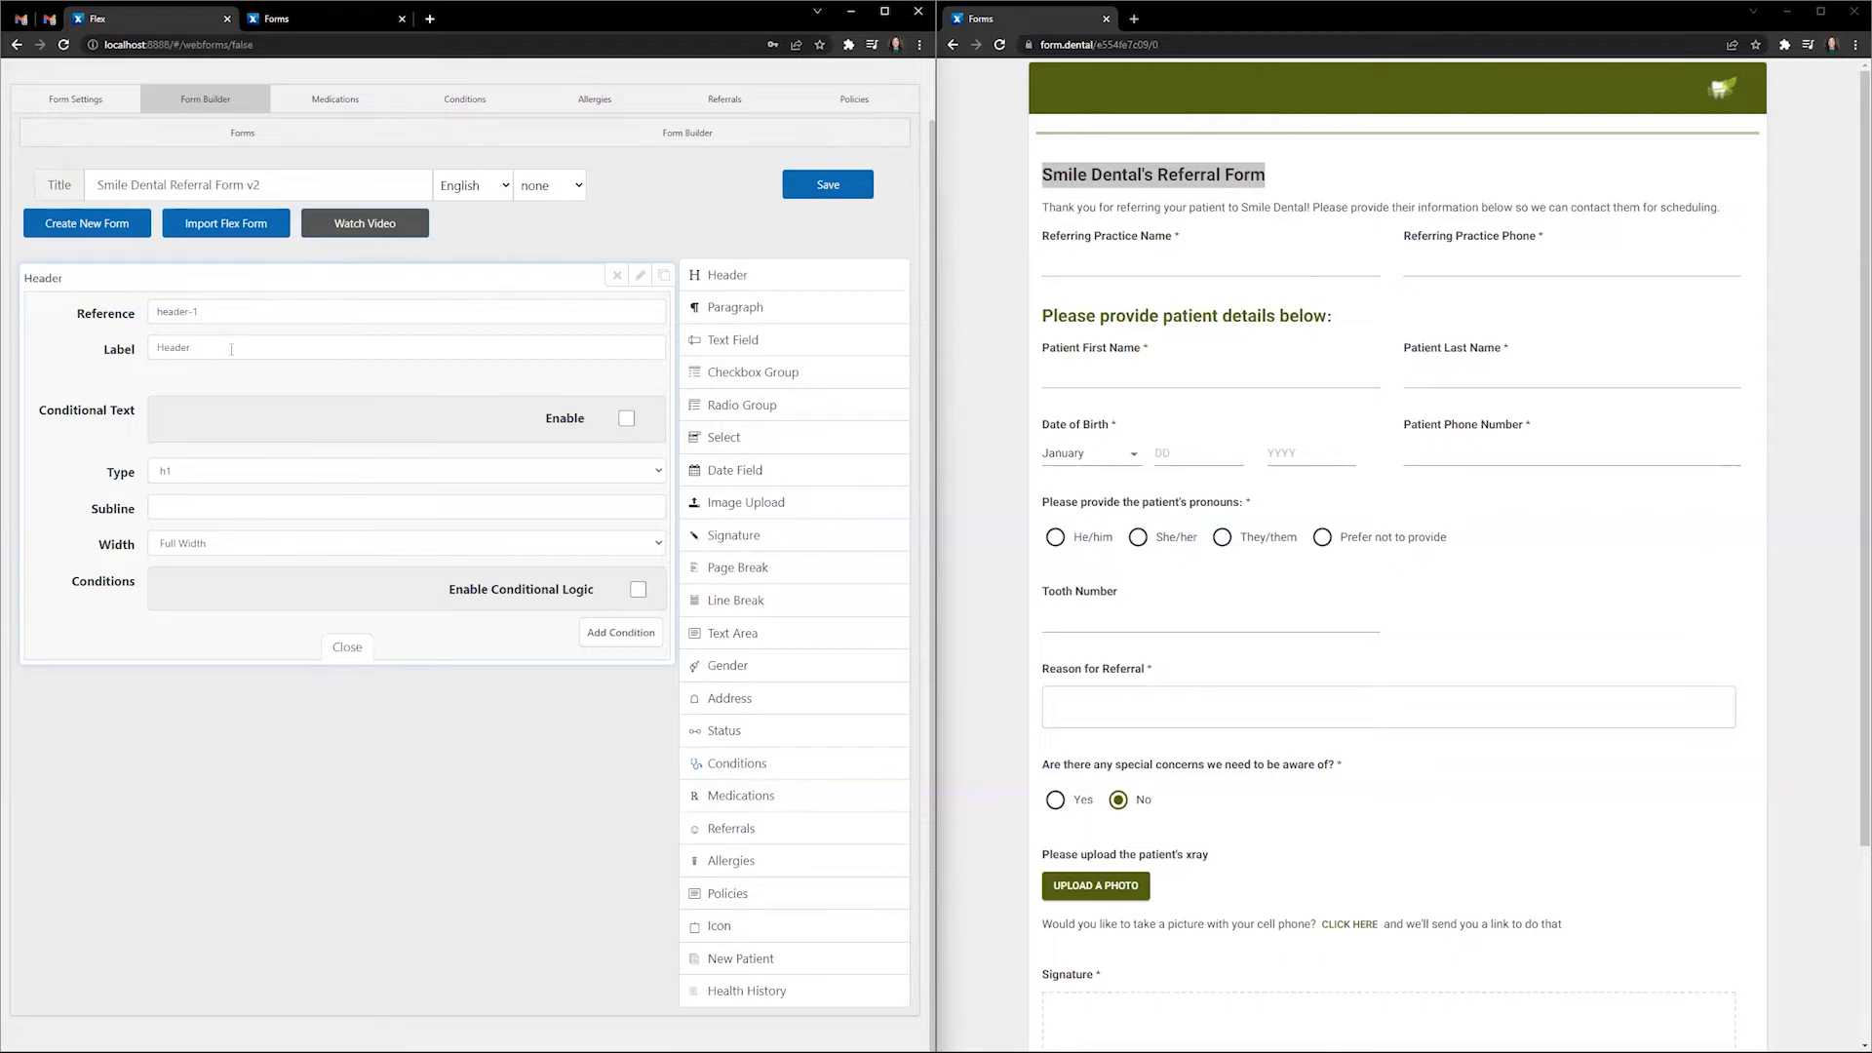
- Retitle the header 'Smile Dental's Referral Form', toggling Conditional Text on and back off
double_click(240, 345)
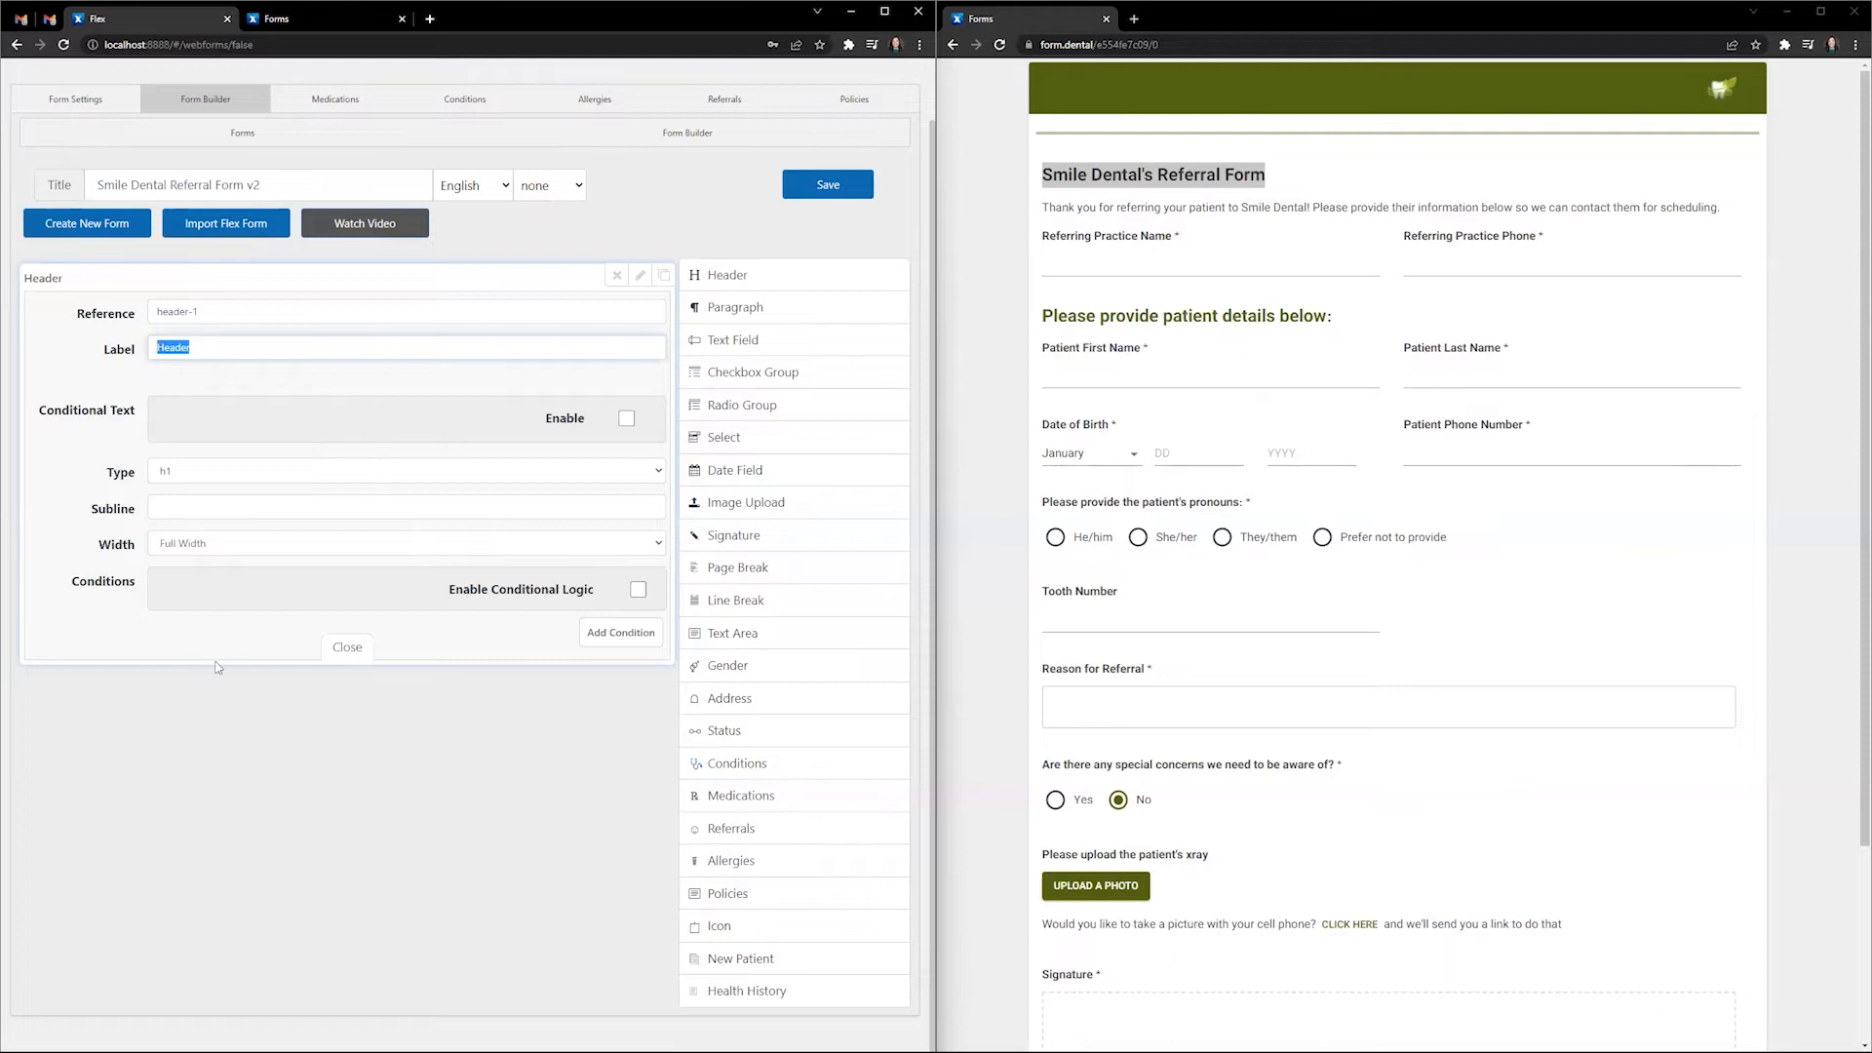
type("Smile Dental'")
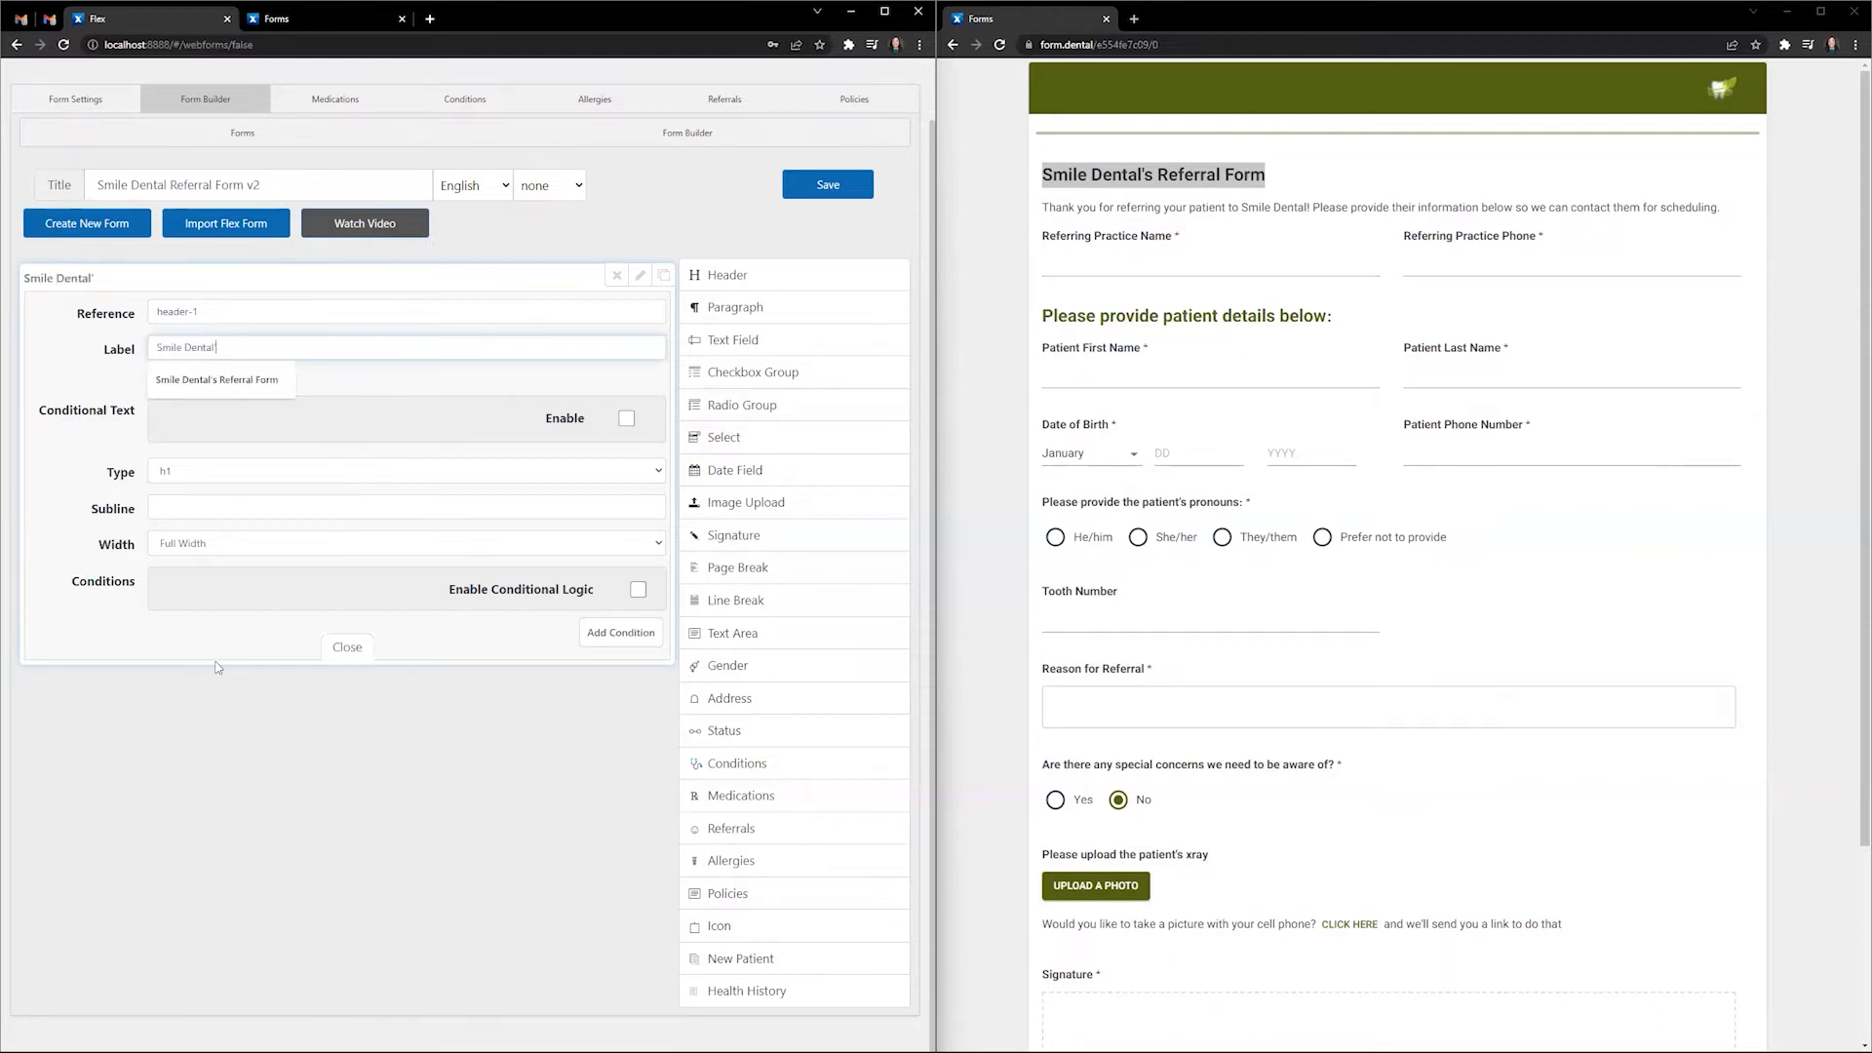
type("s Referral Form")
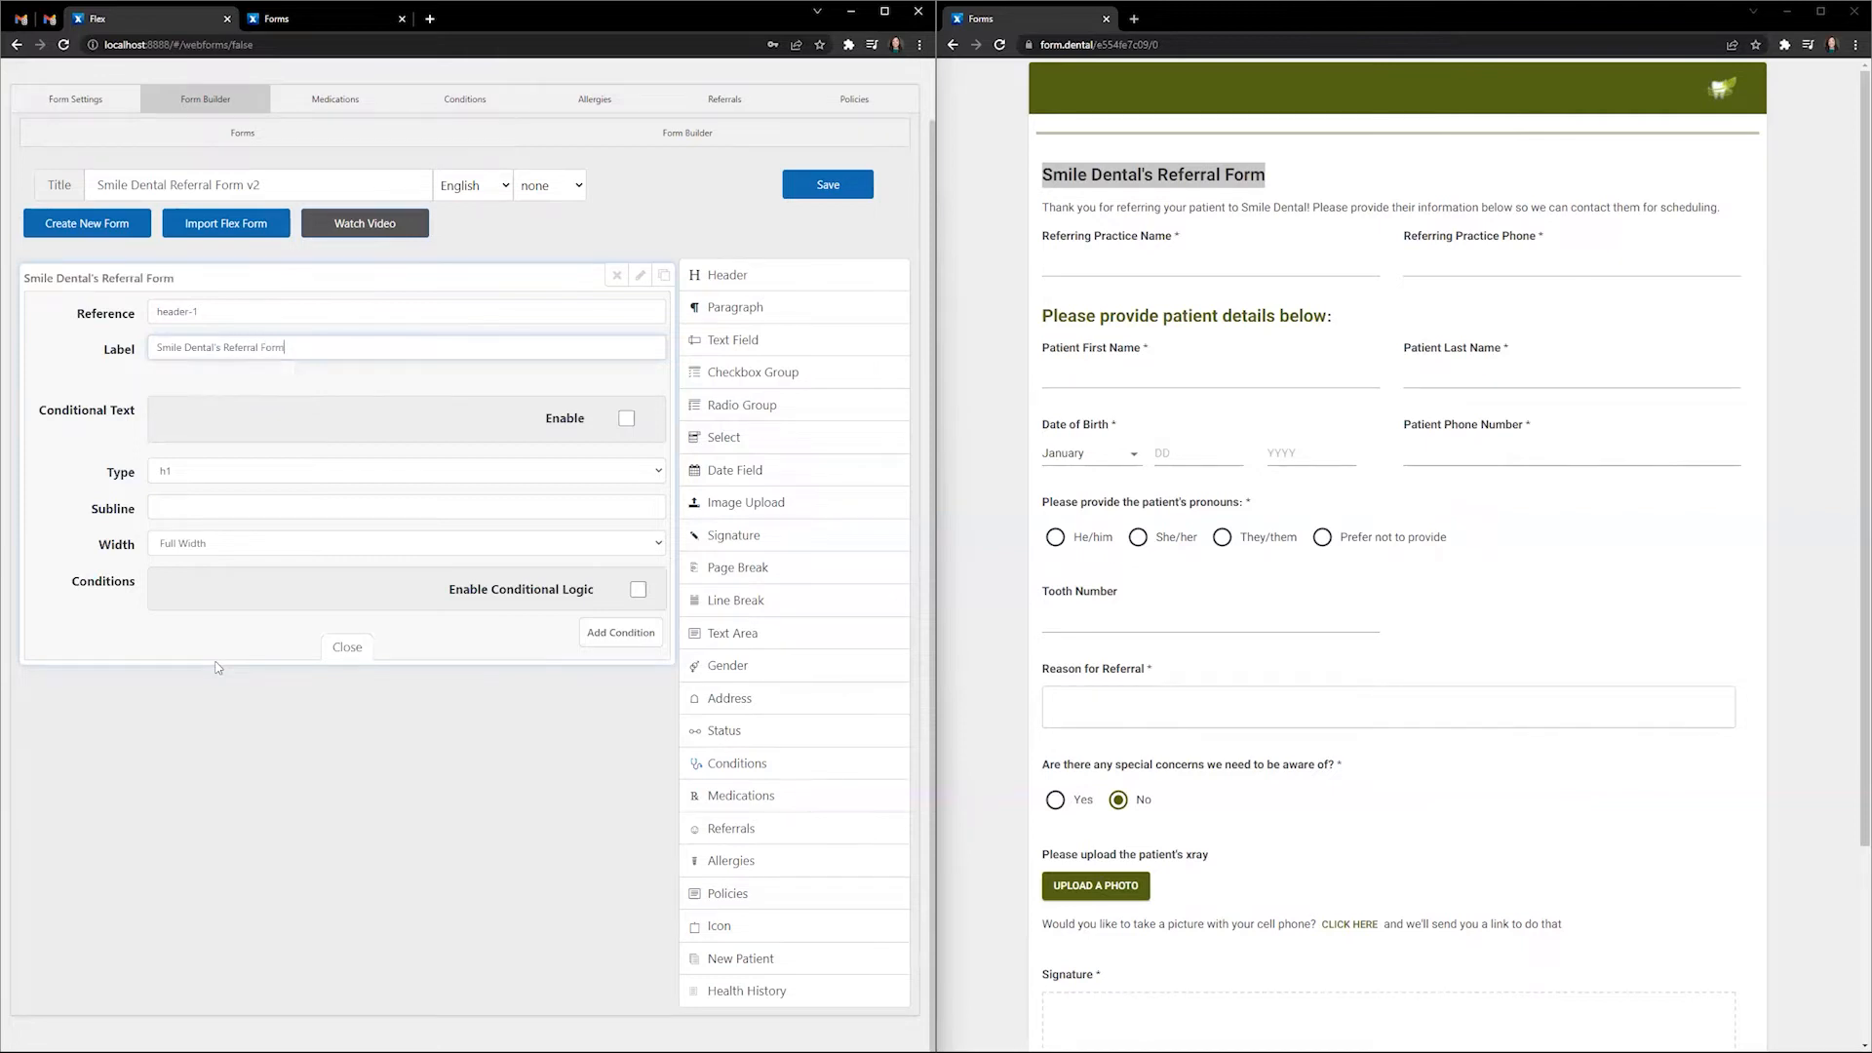
left_click_drag(137, 413, 35, 413)
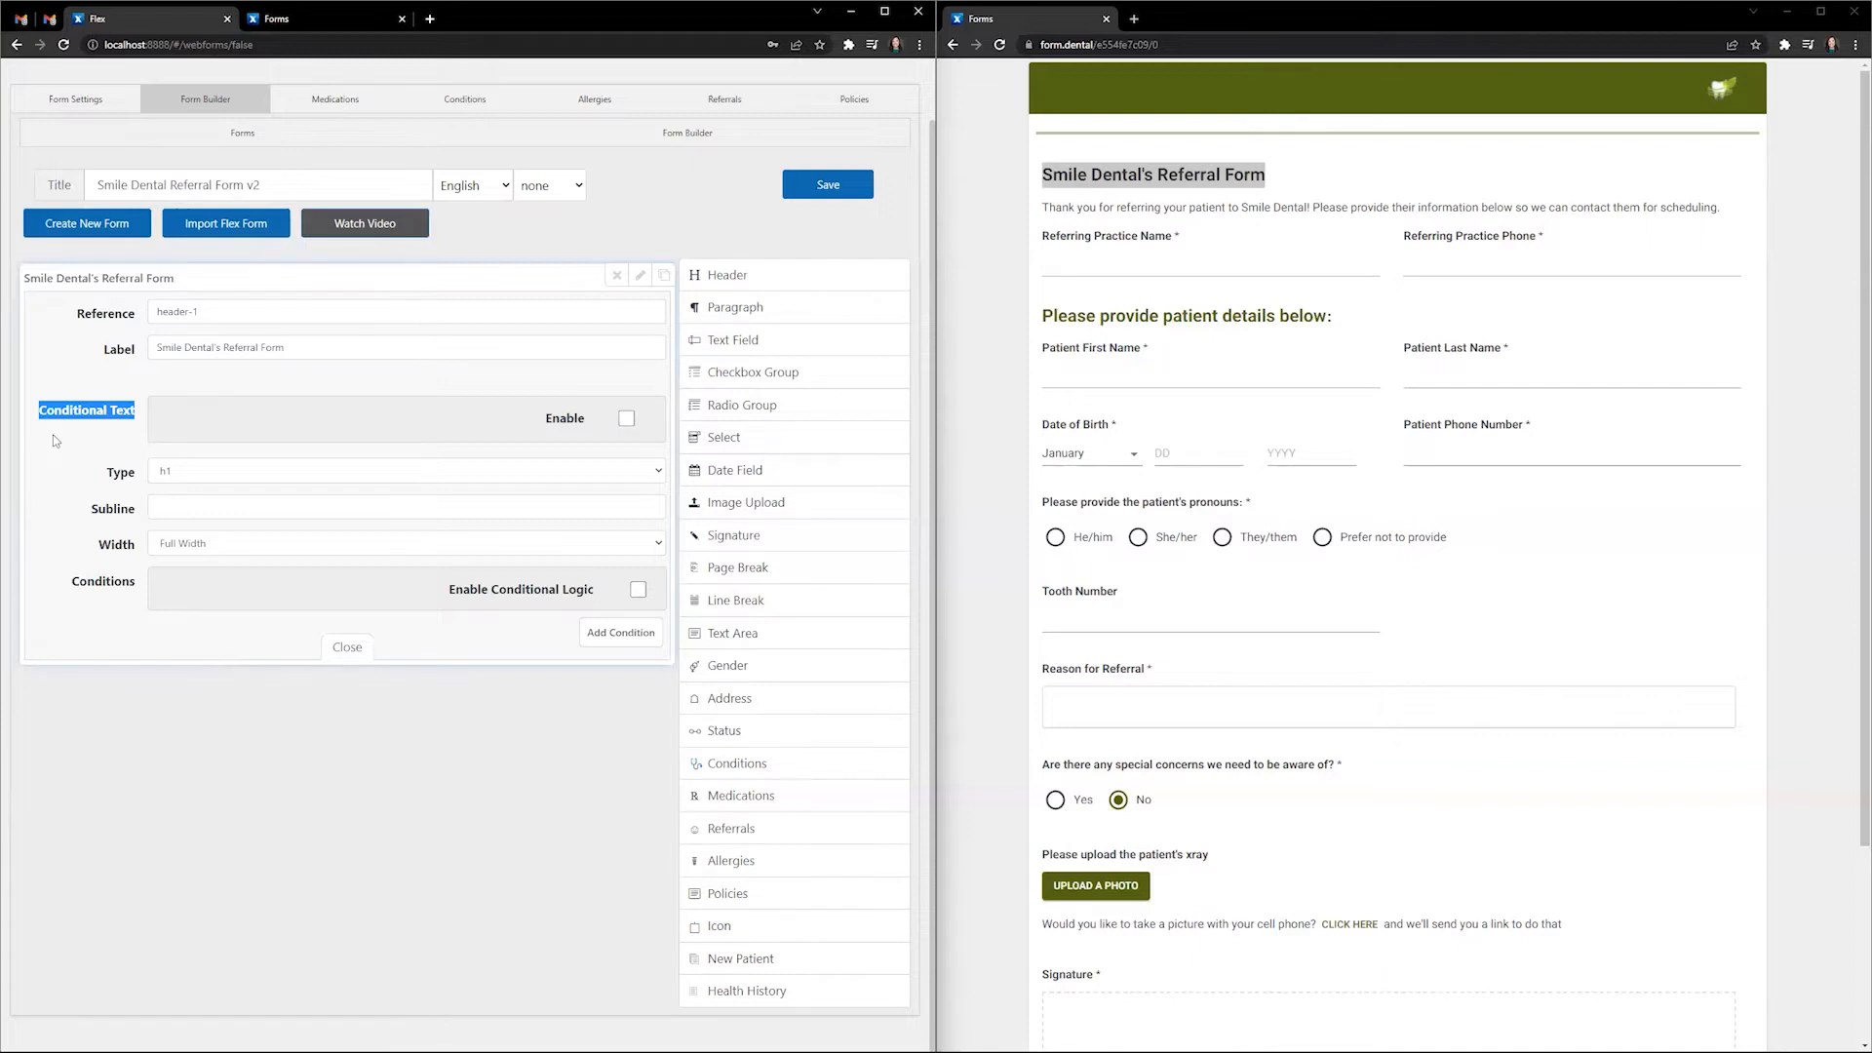
left_click(627, 418)
left_click(256, 457)
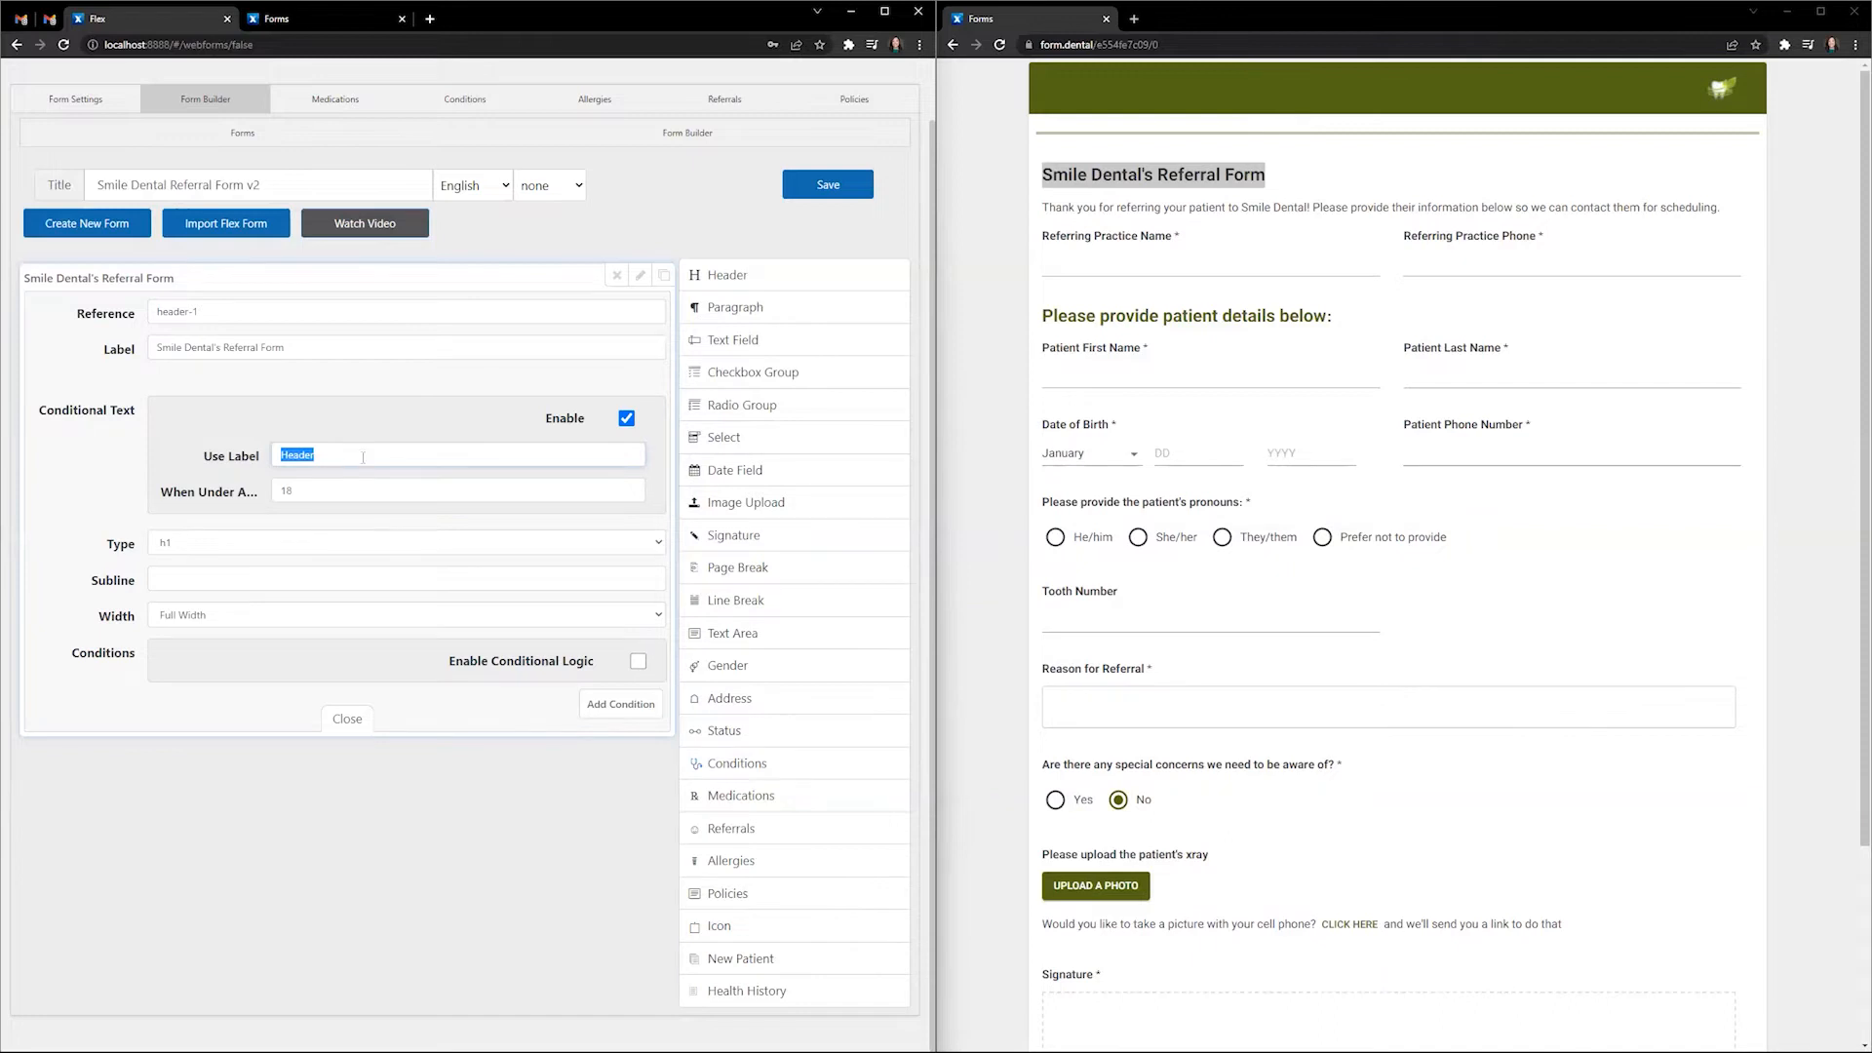
left_click(627, 419)
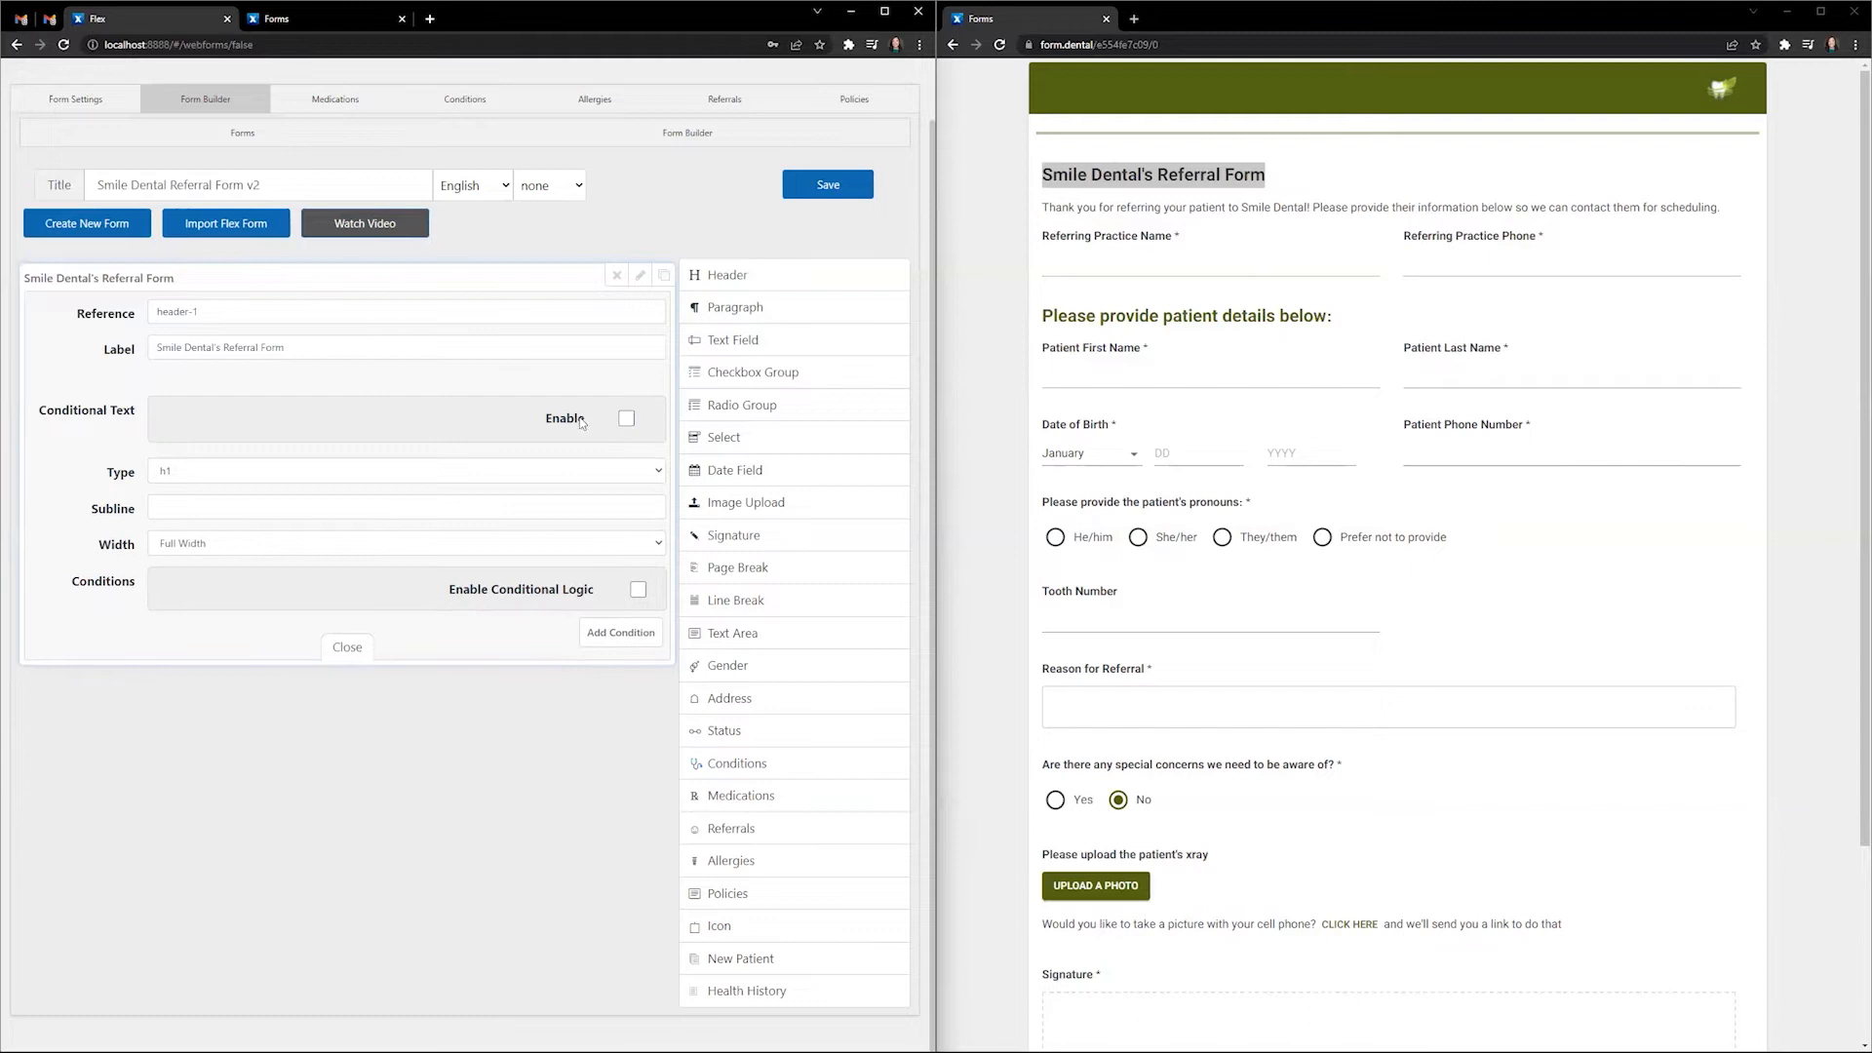
- Make the header an h4 heading at Full Width and close its settings
left_click(222, 469)
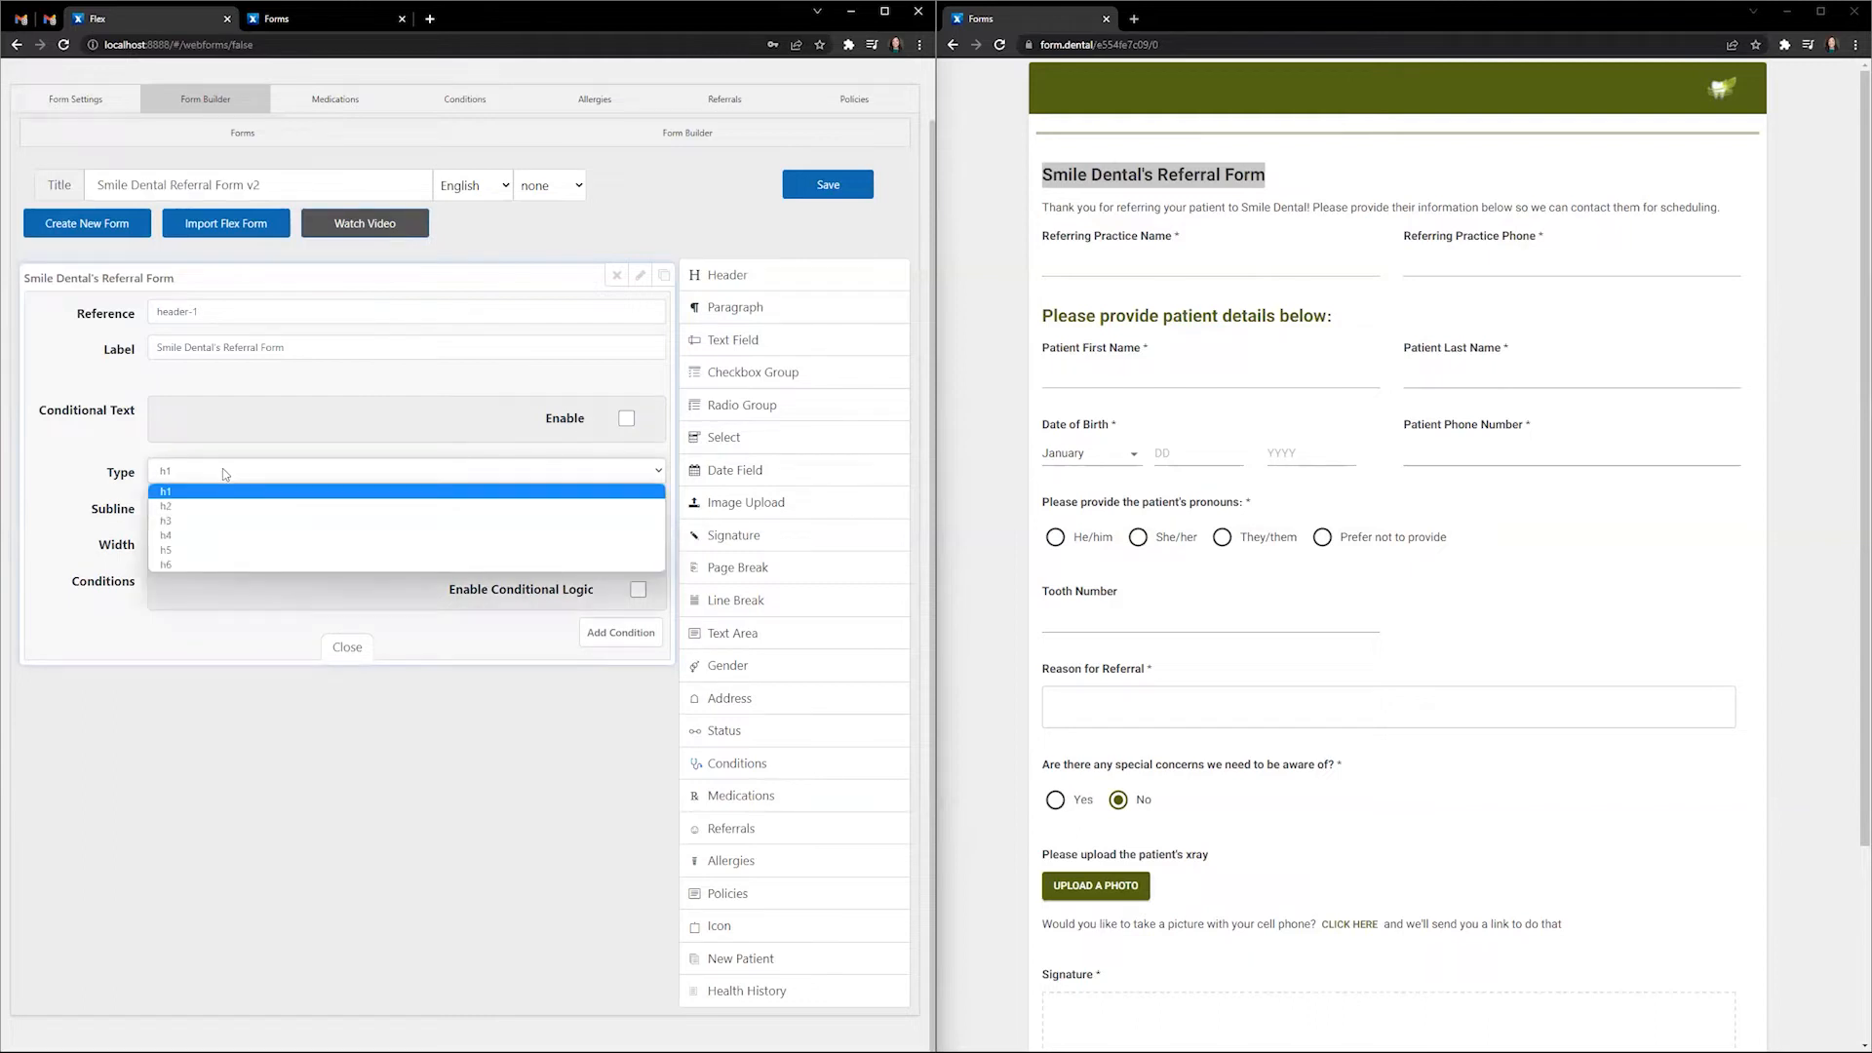
left_click(207, 538)
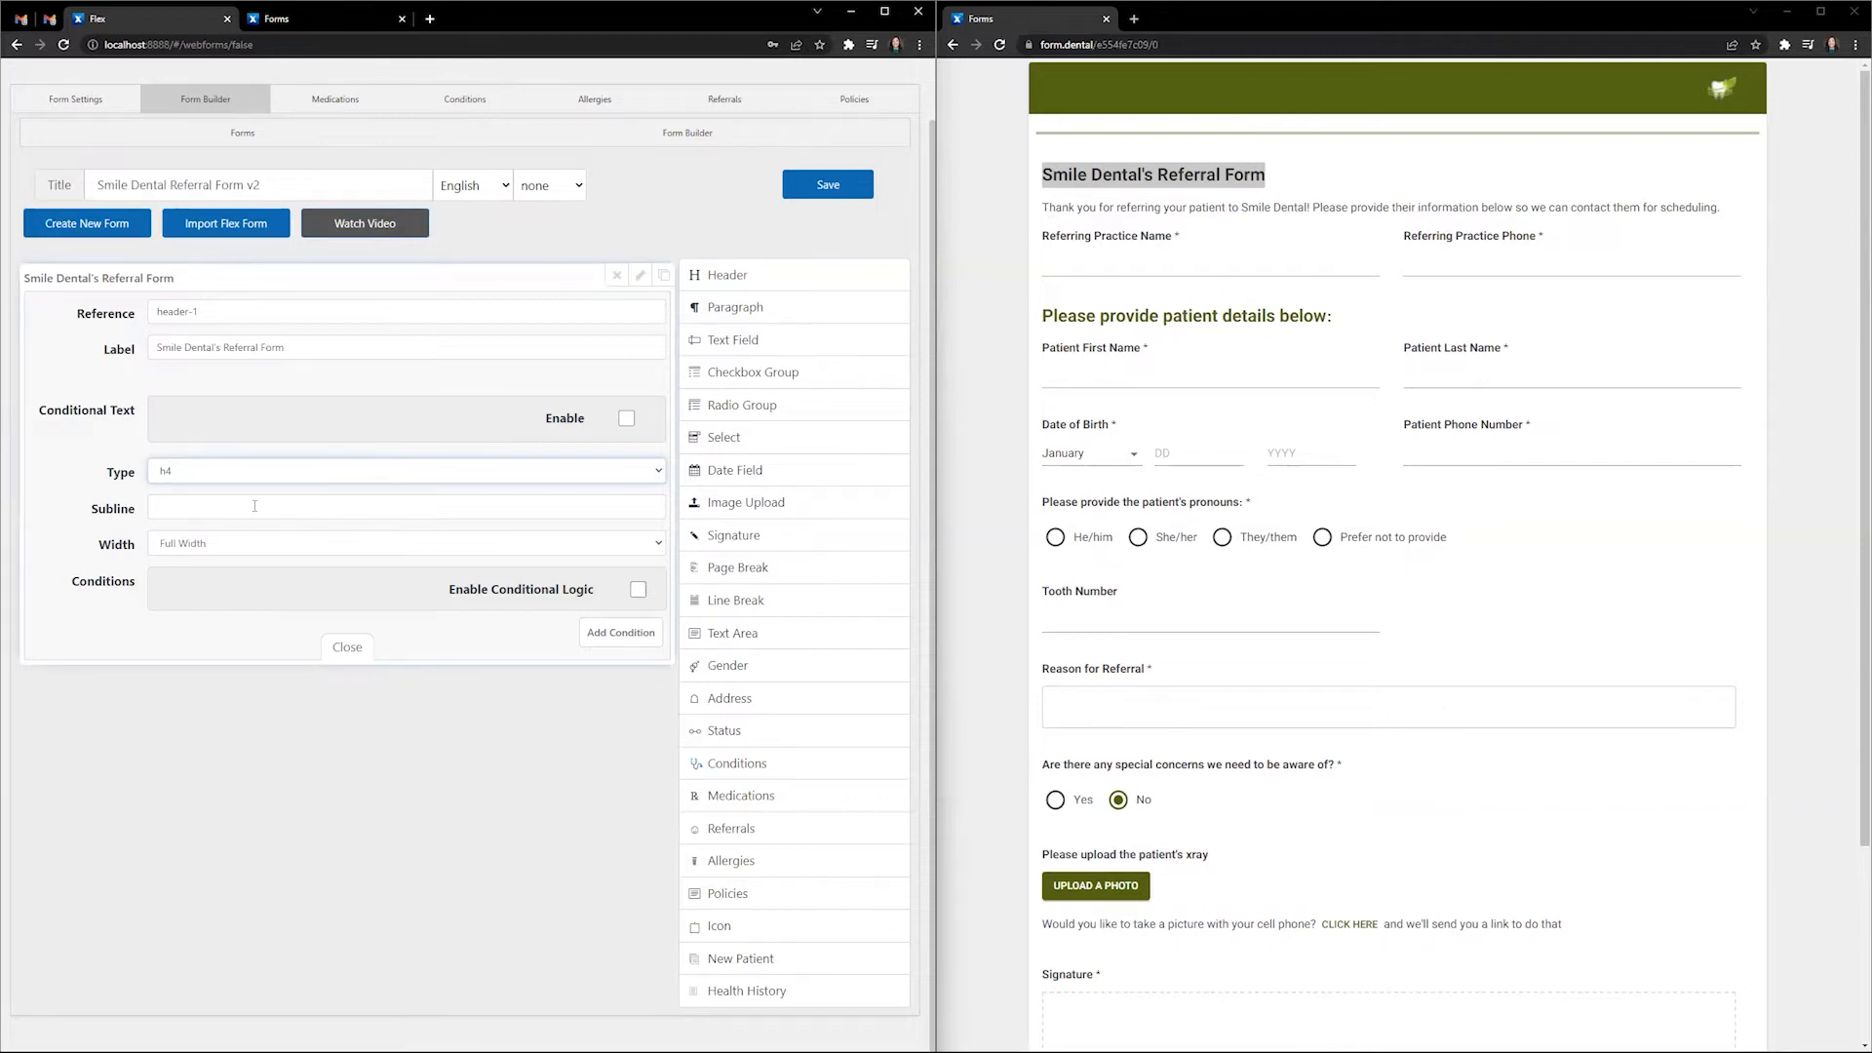
left_click(230, 550)
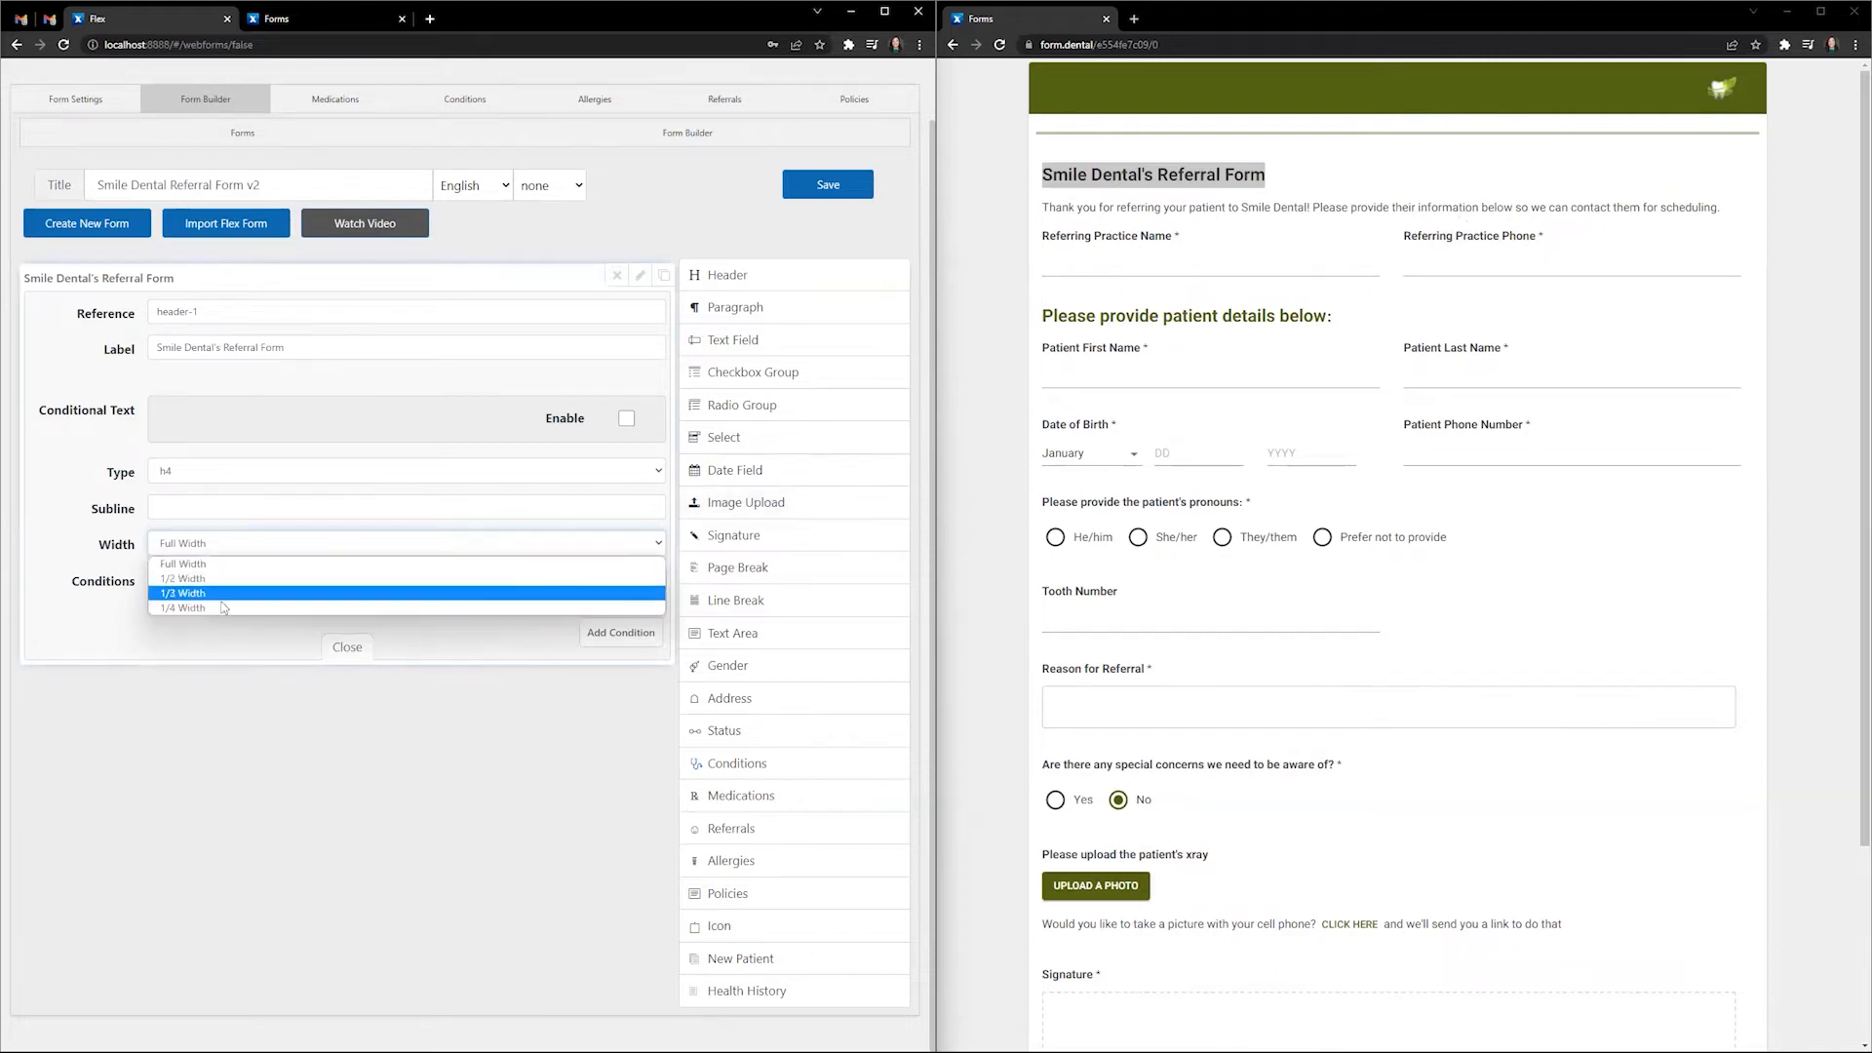
left_click(216, 640)
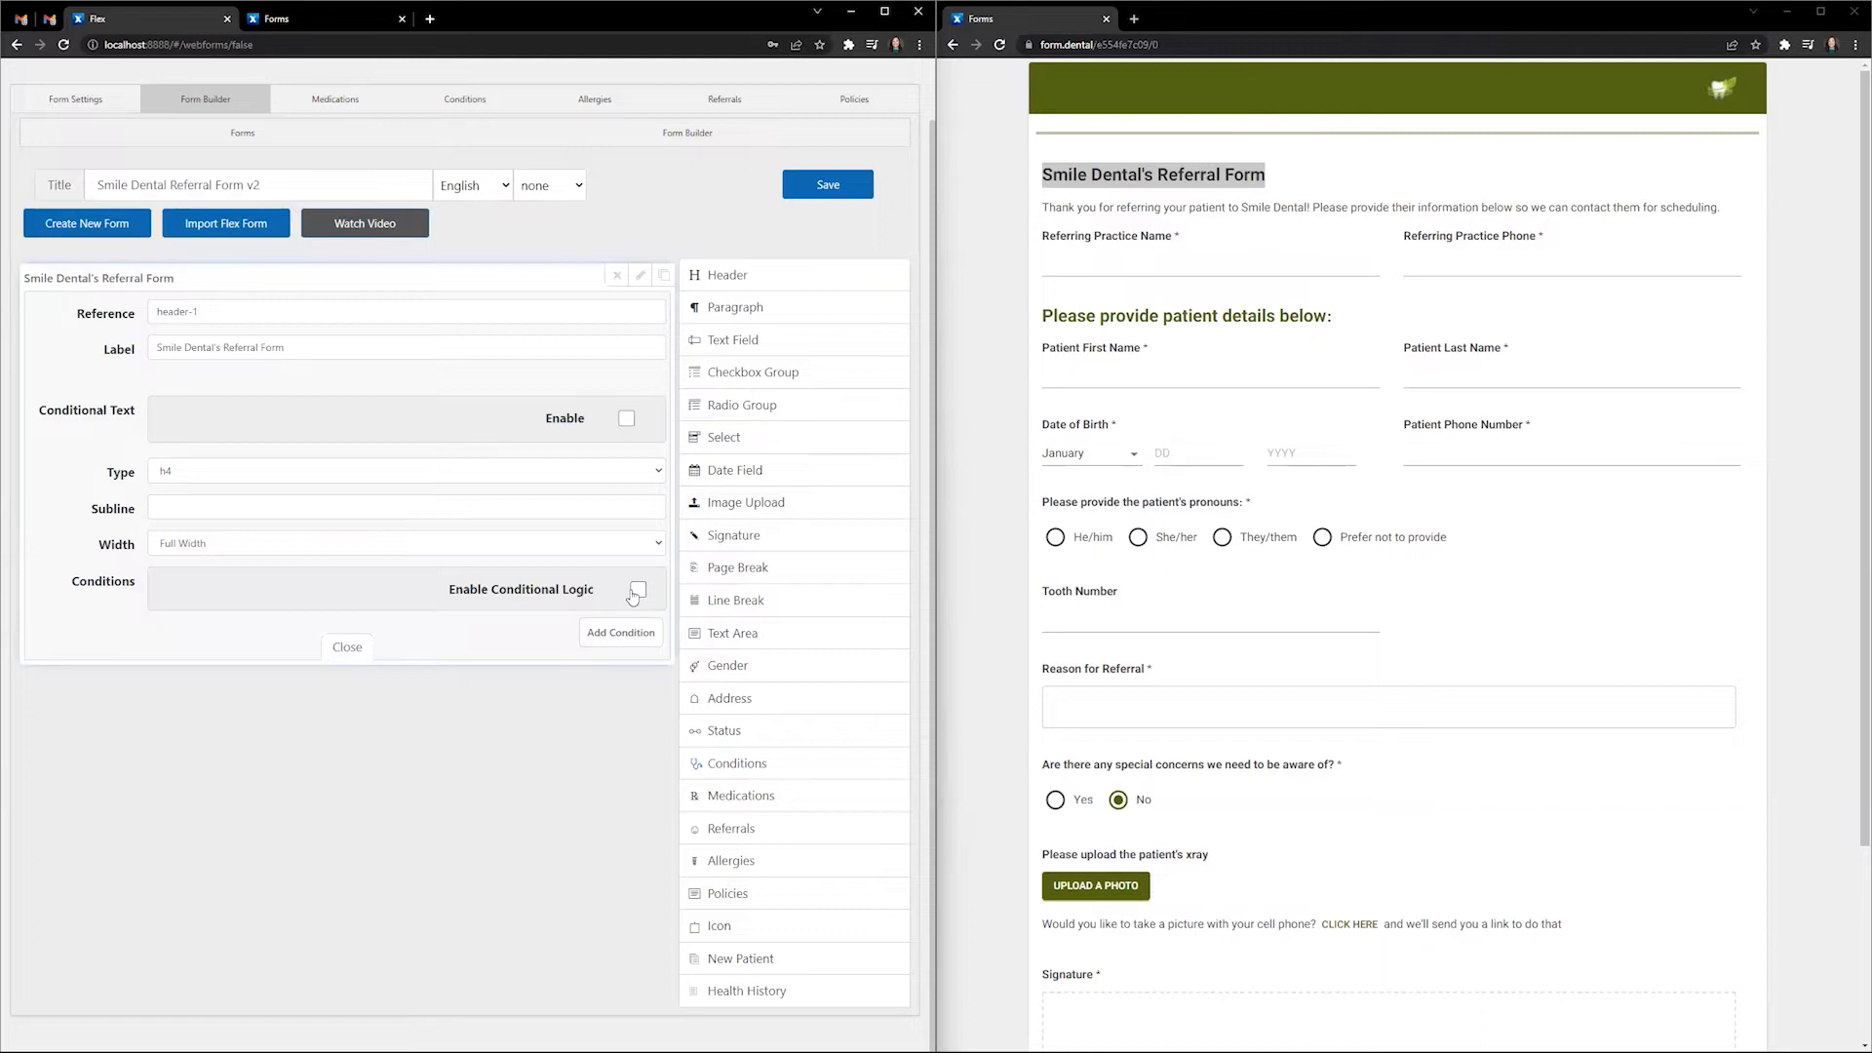
left_click(351, 650)
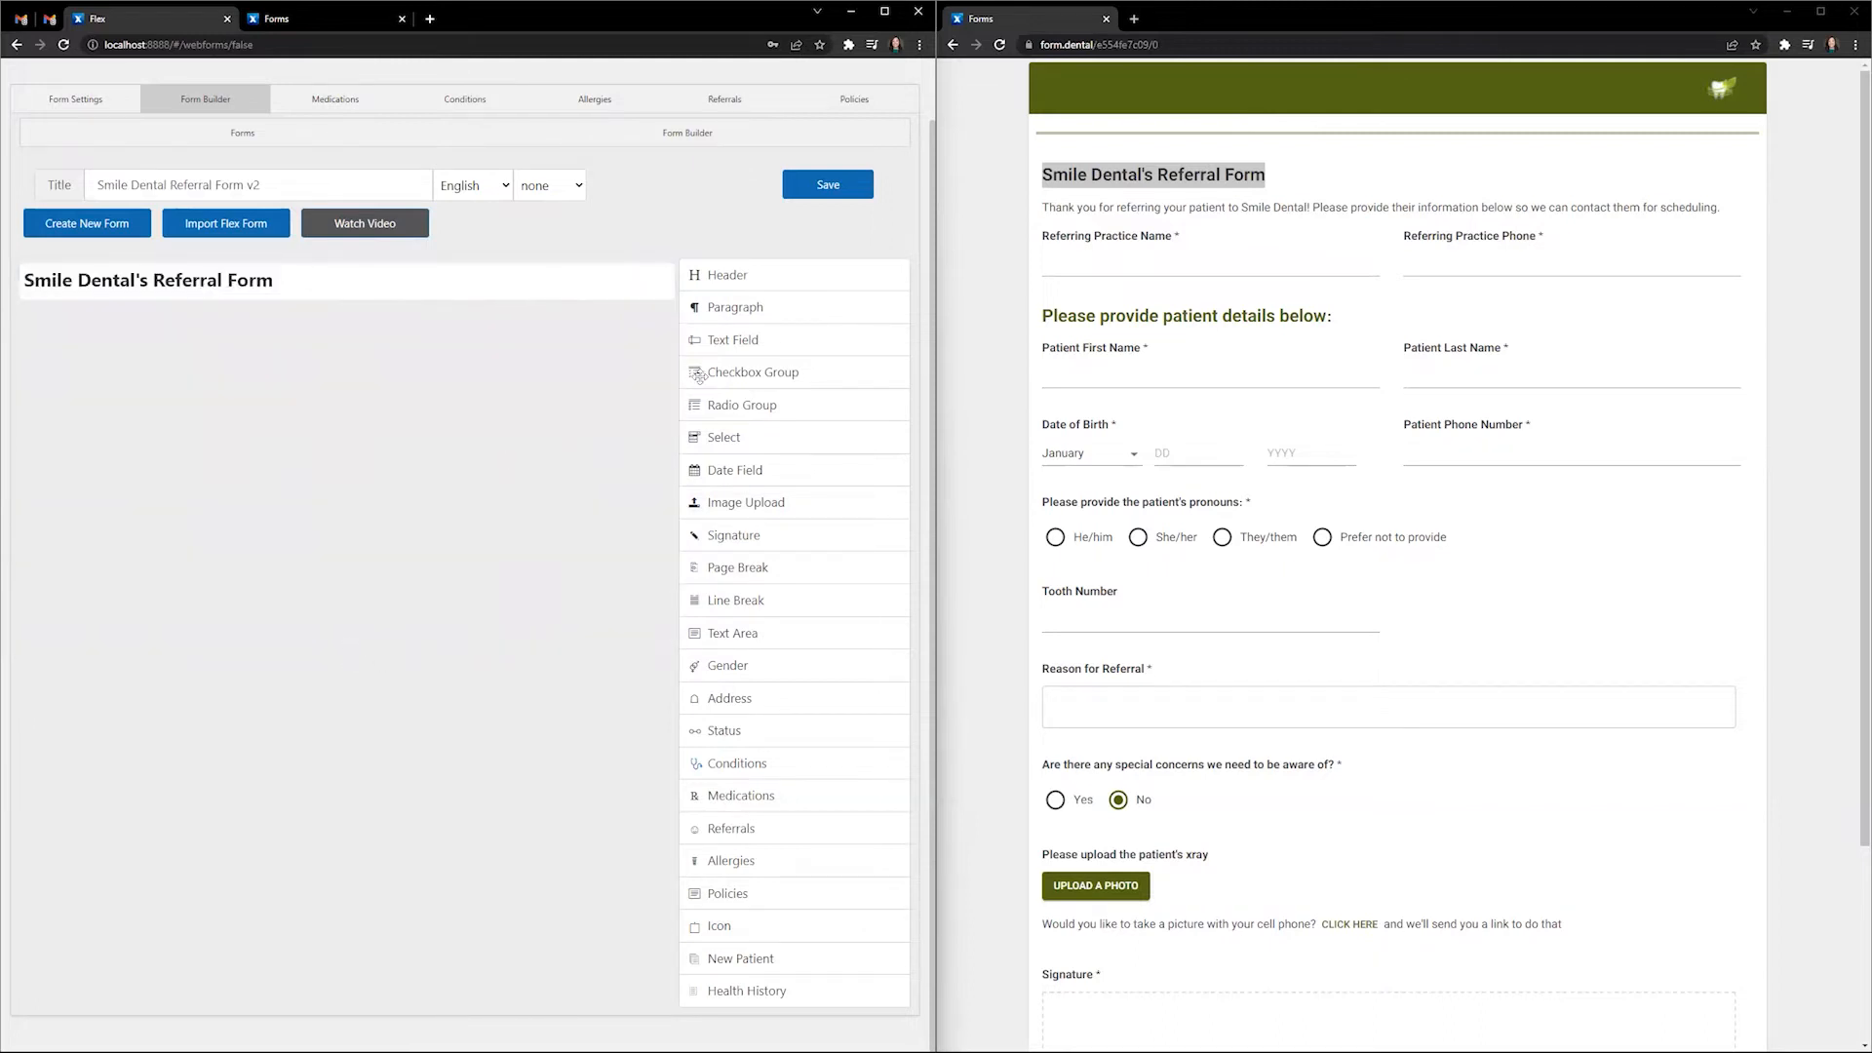
- Add a paragraph under the header thanking the referrer and asking for patient information for scheduling
left_click(700, 310)
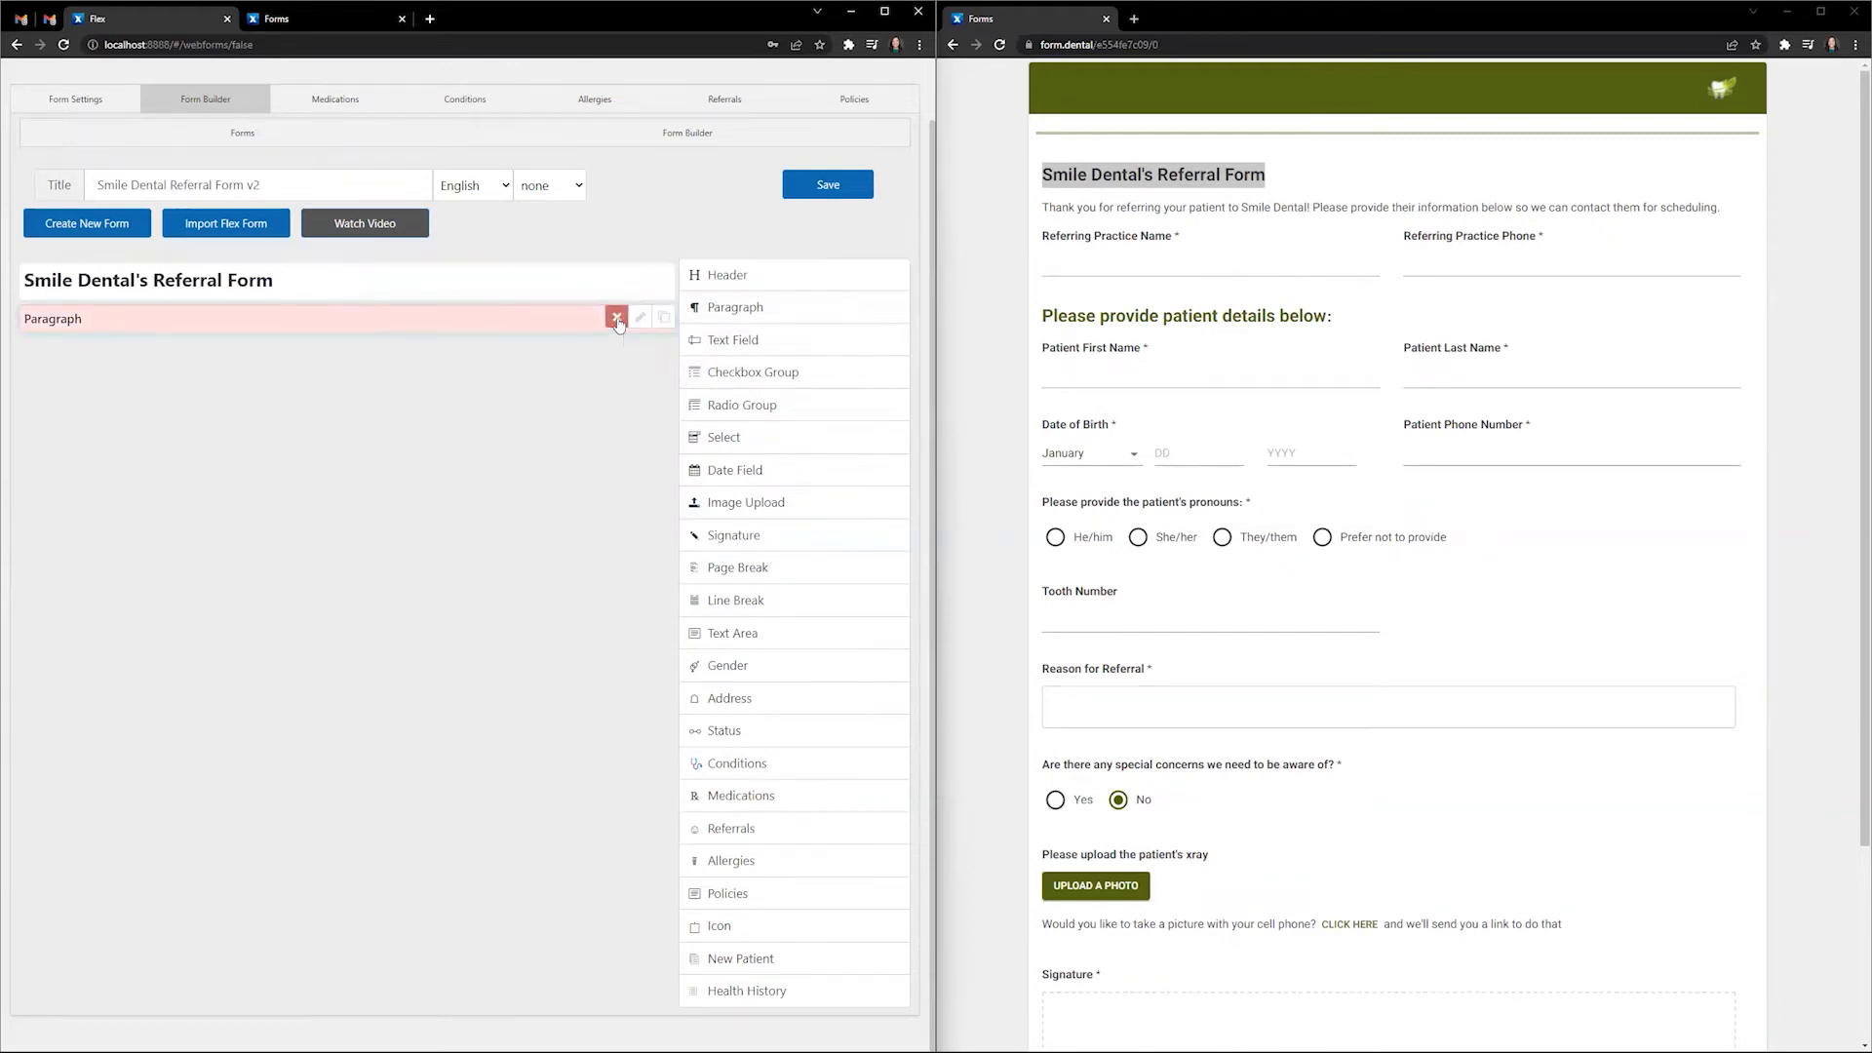
left_click(616, 319)
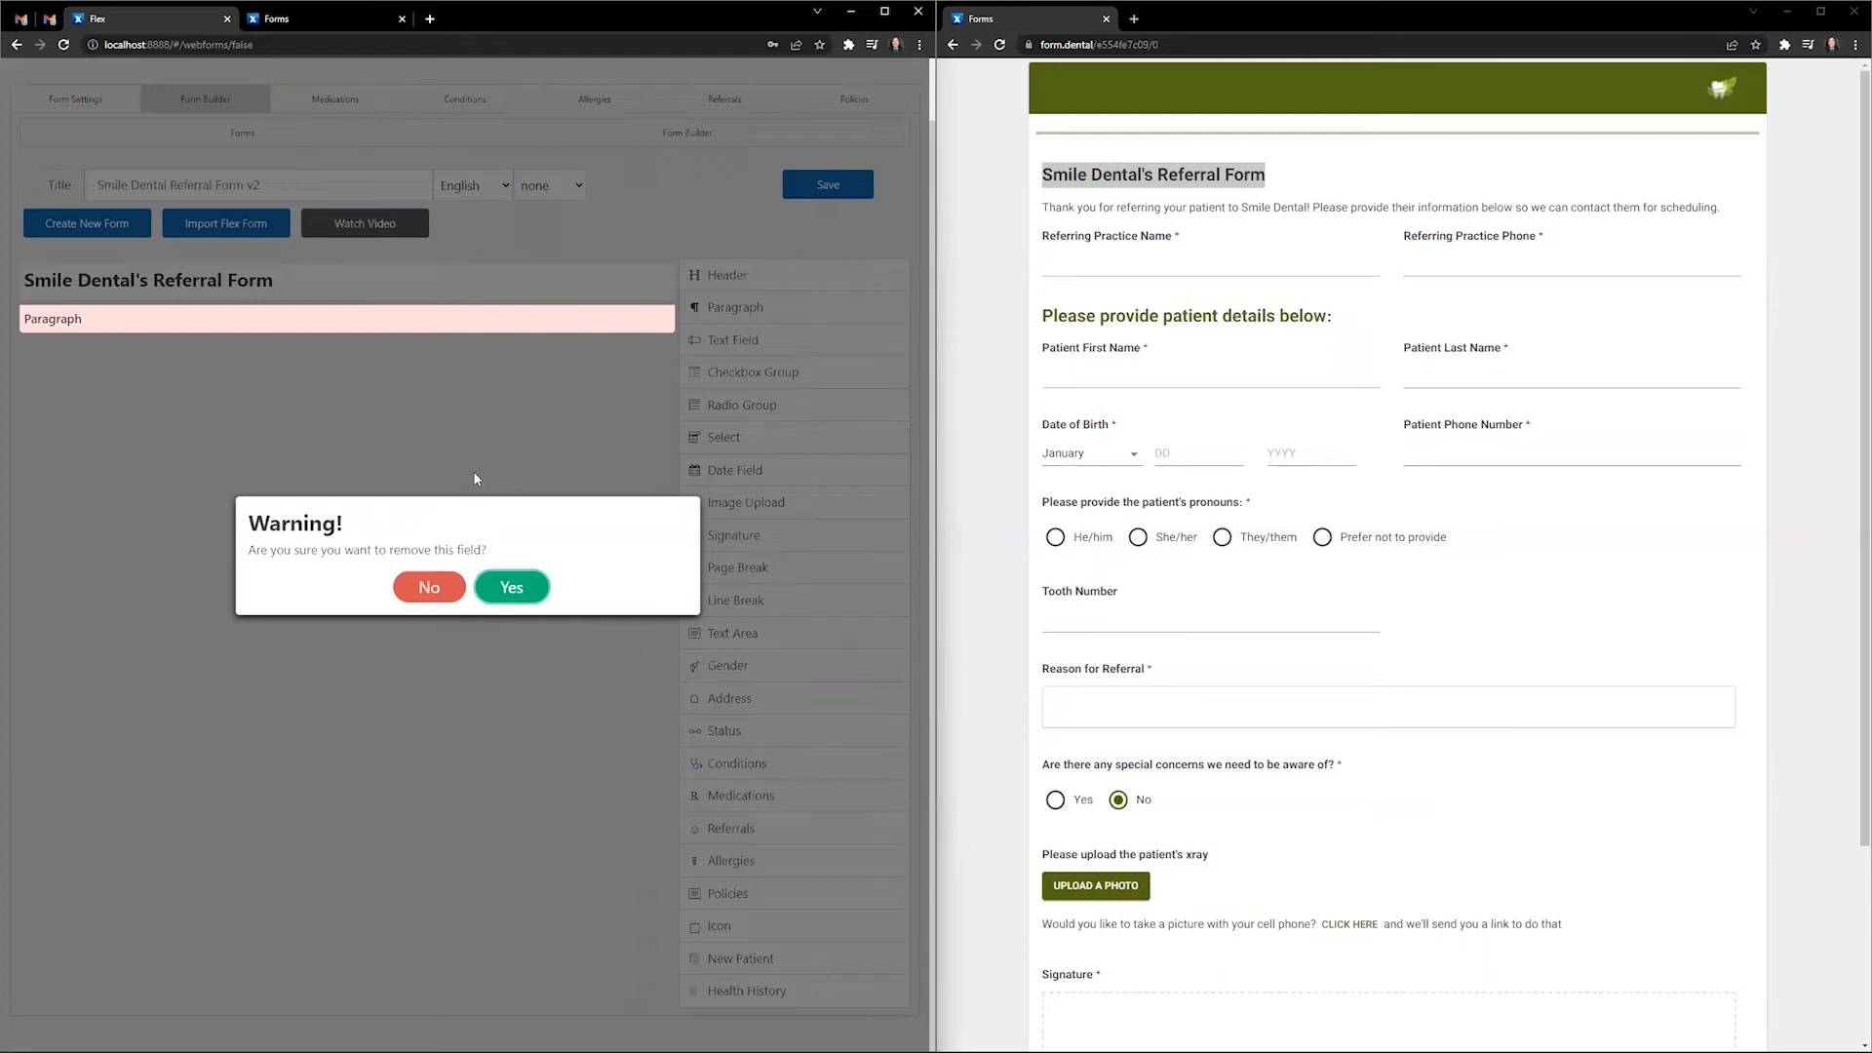
left_click(429, 589)
left_click(639, 319)
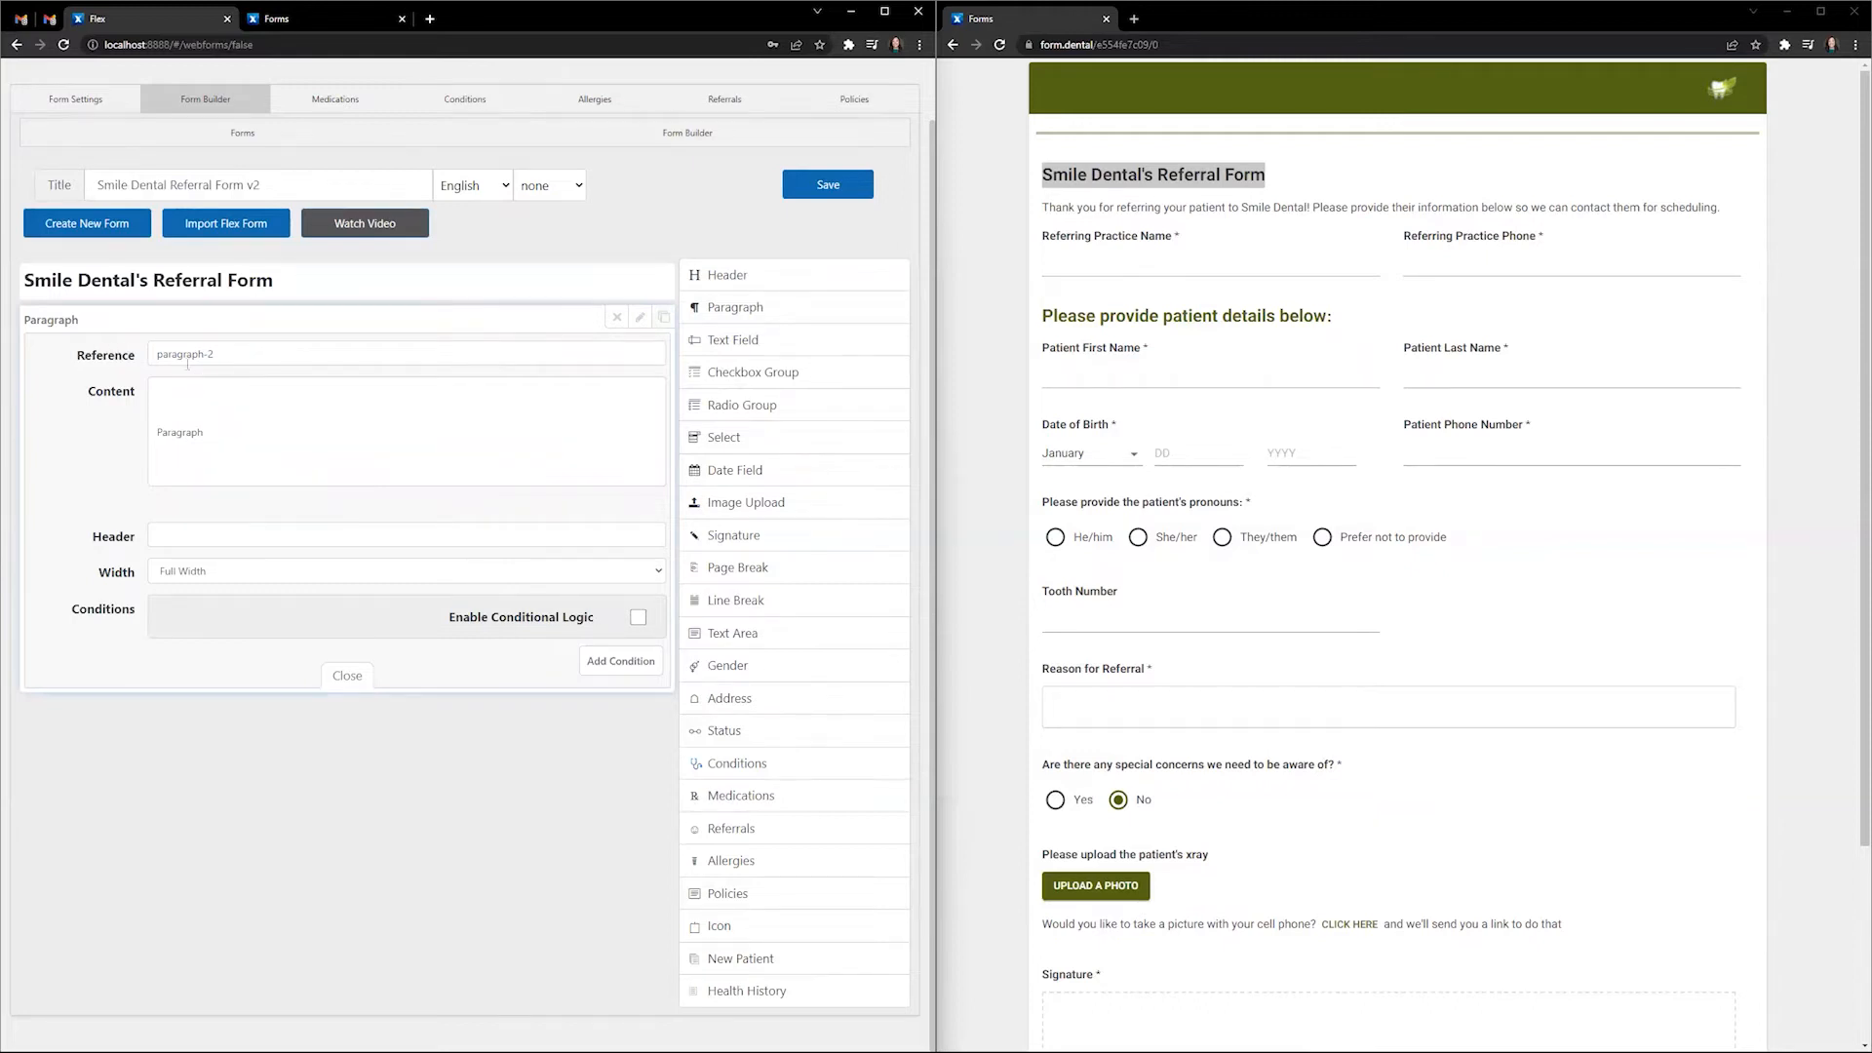
double_click(207, 436)
type("Th")
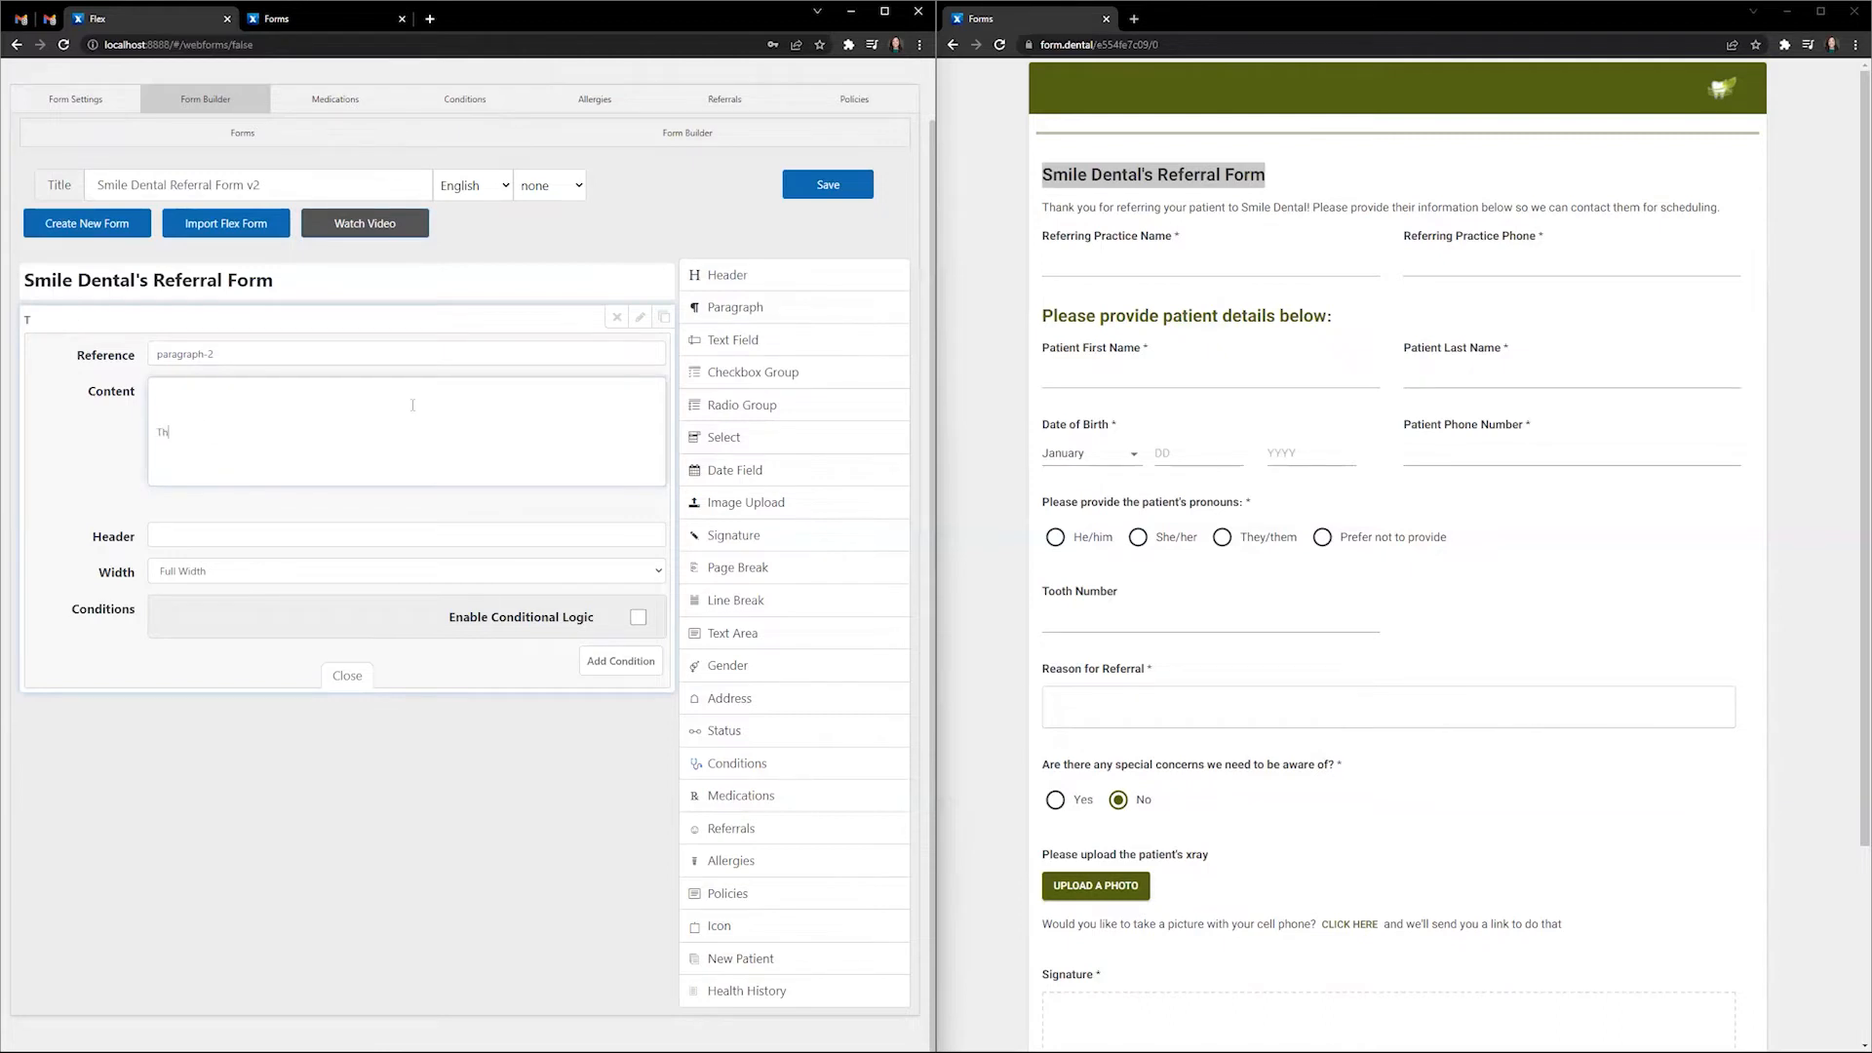
type("ank you for referring your patient ")
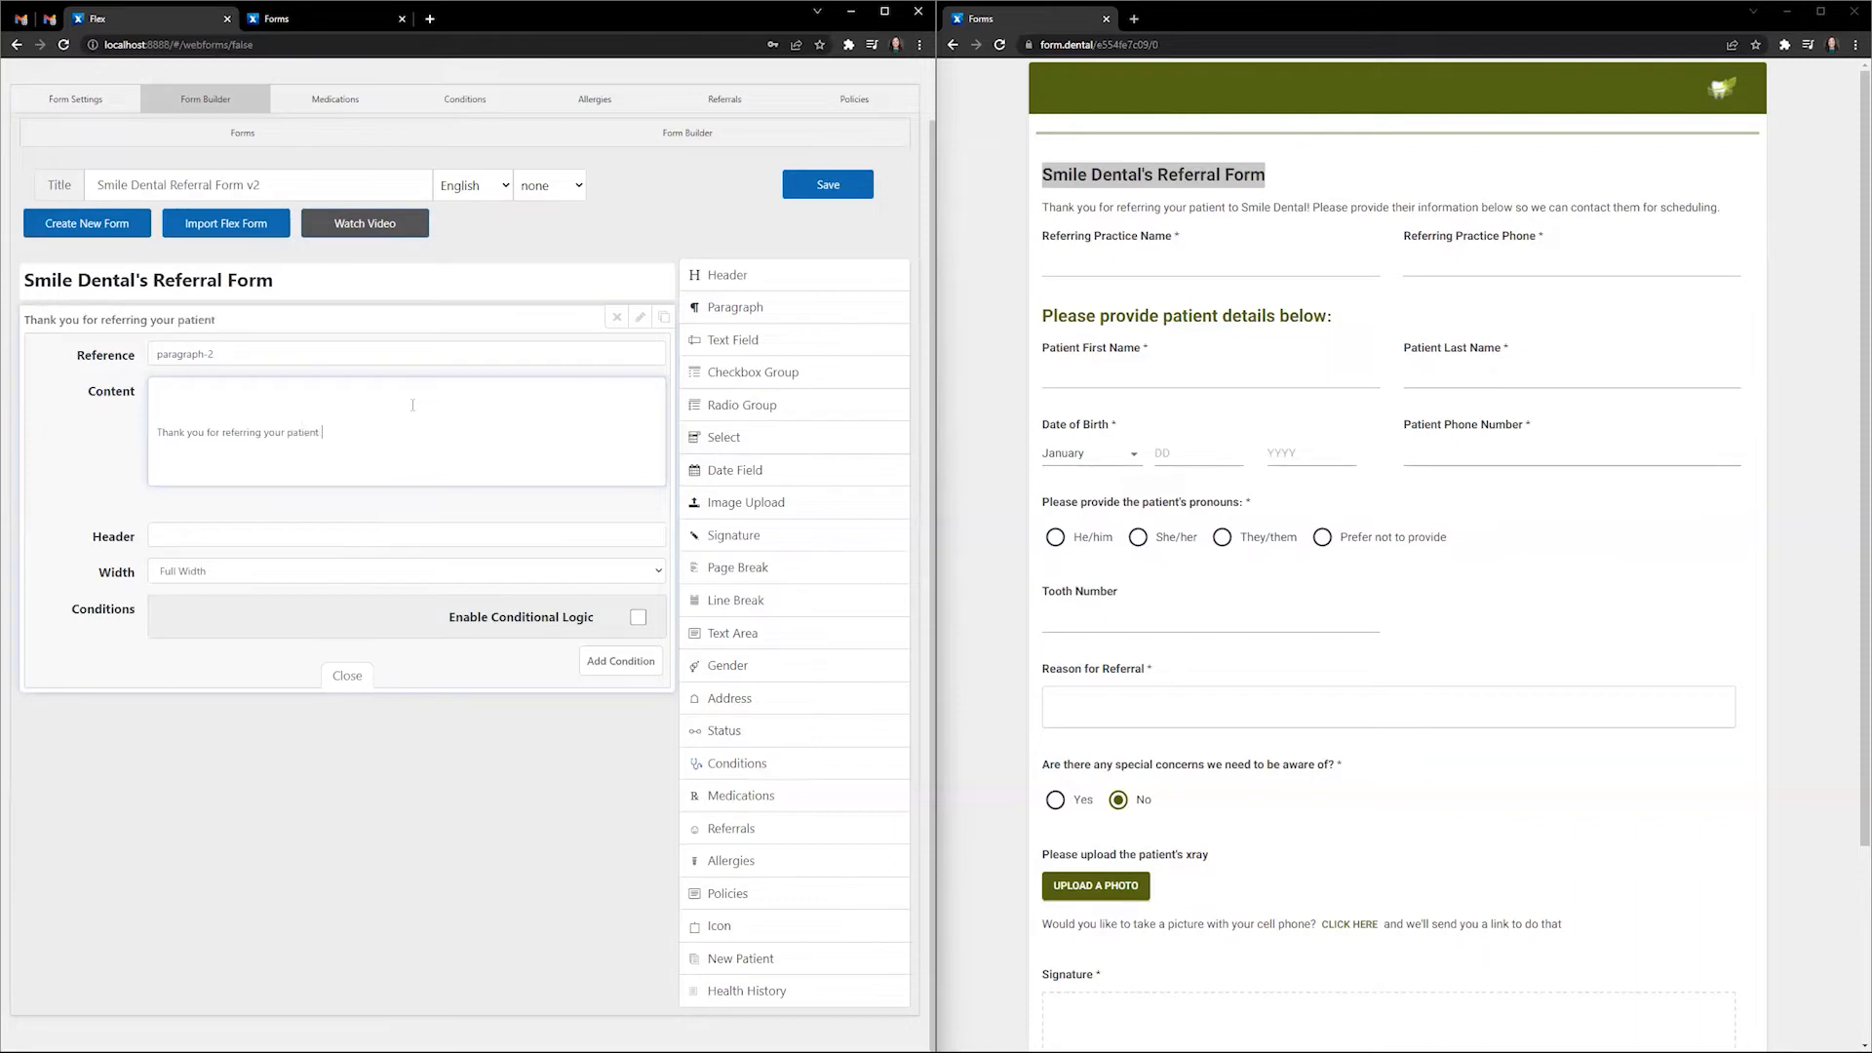
type("to Smile Dental! Please provide their informat")
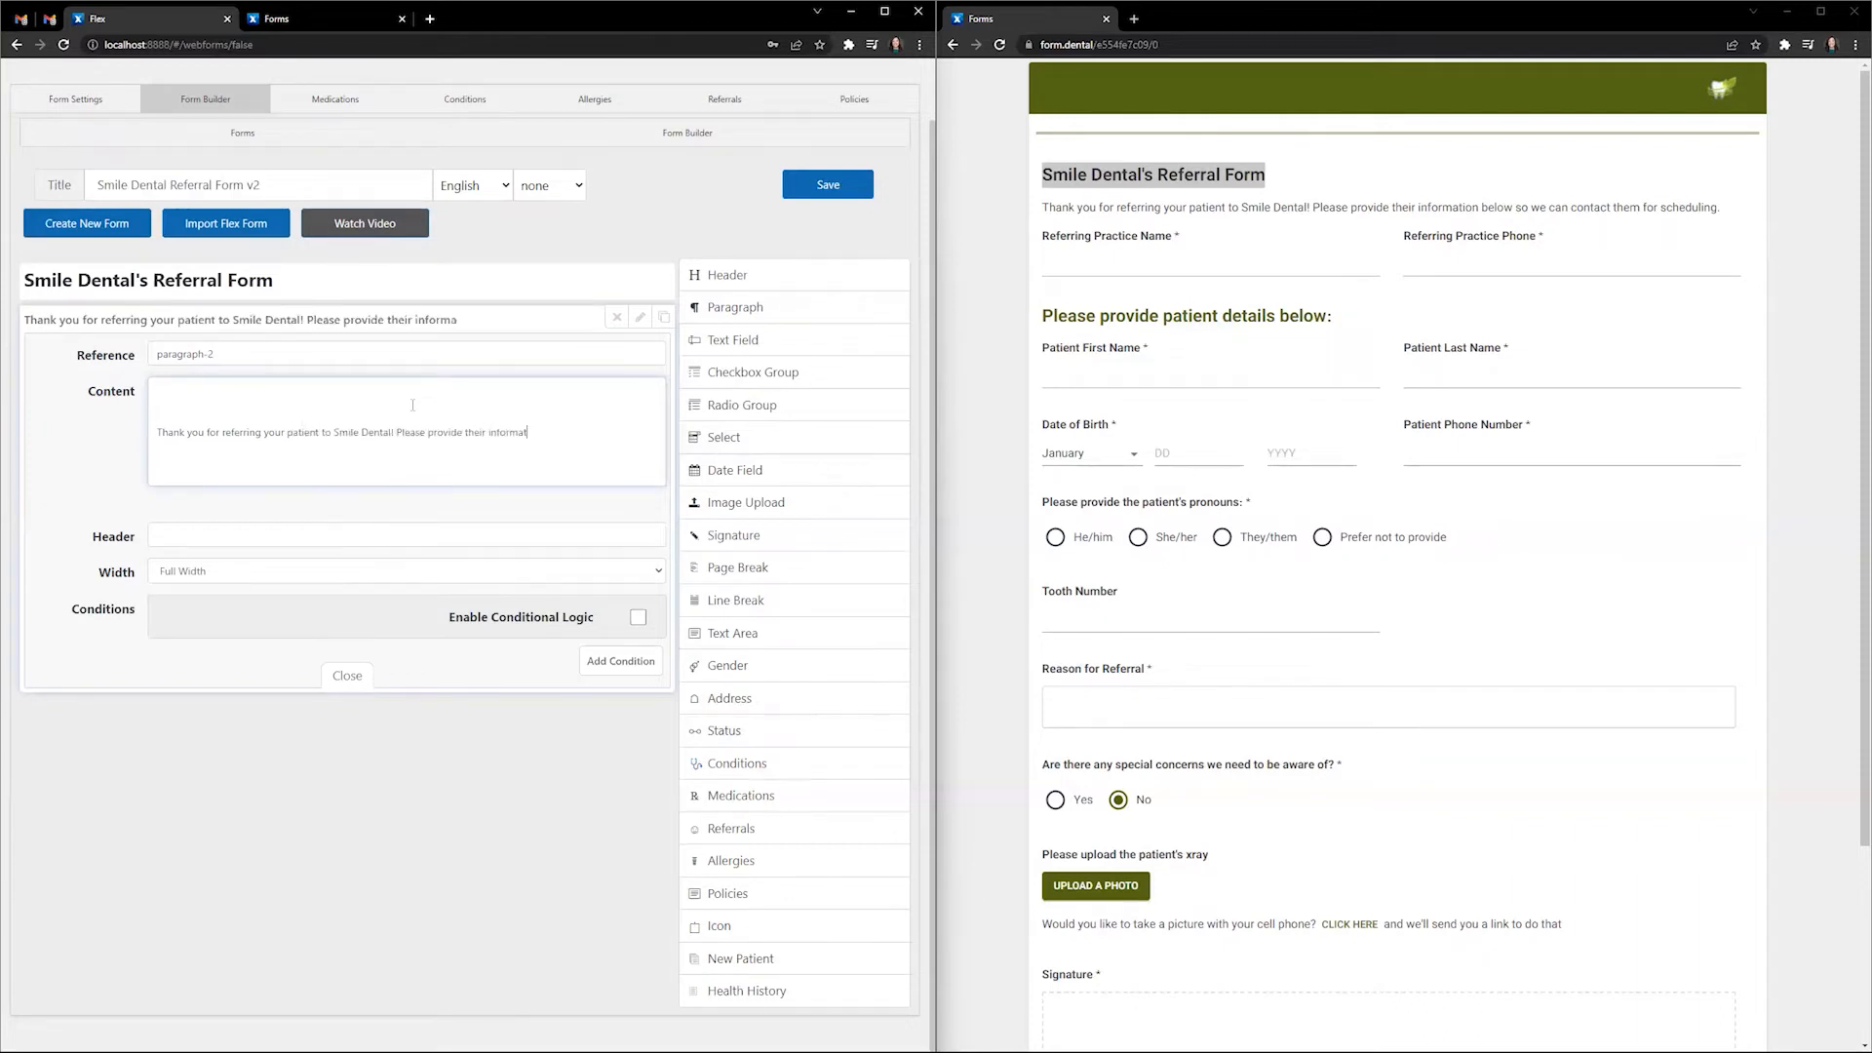
type("ion below so we can contact them for scheduling.")
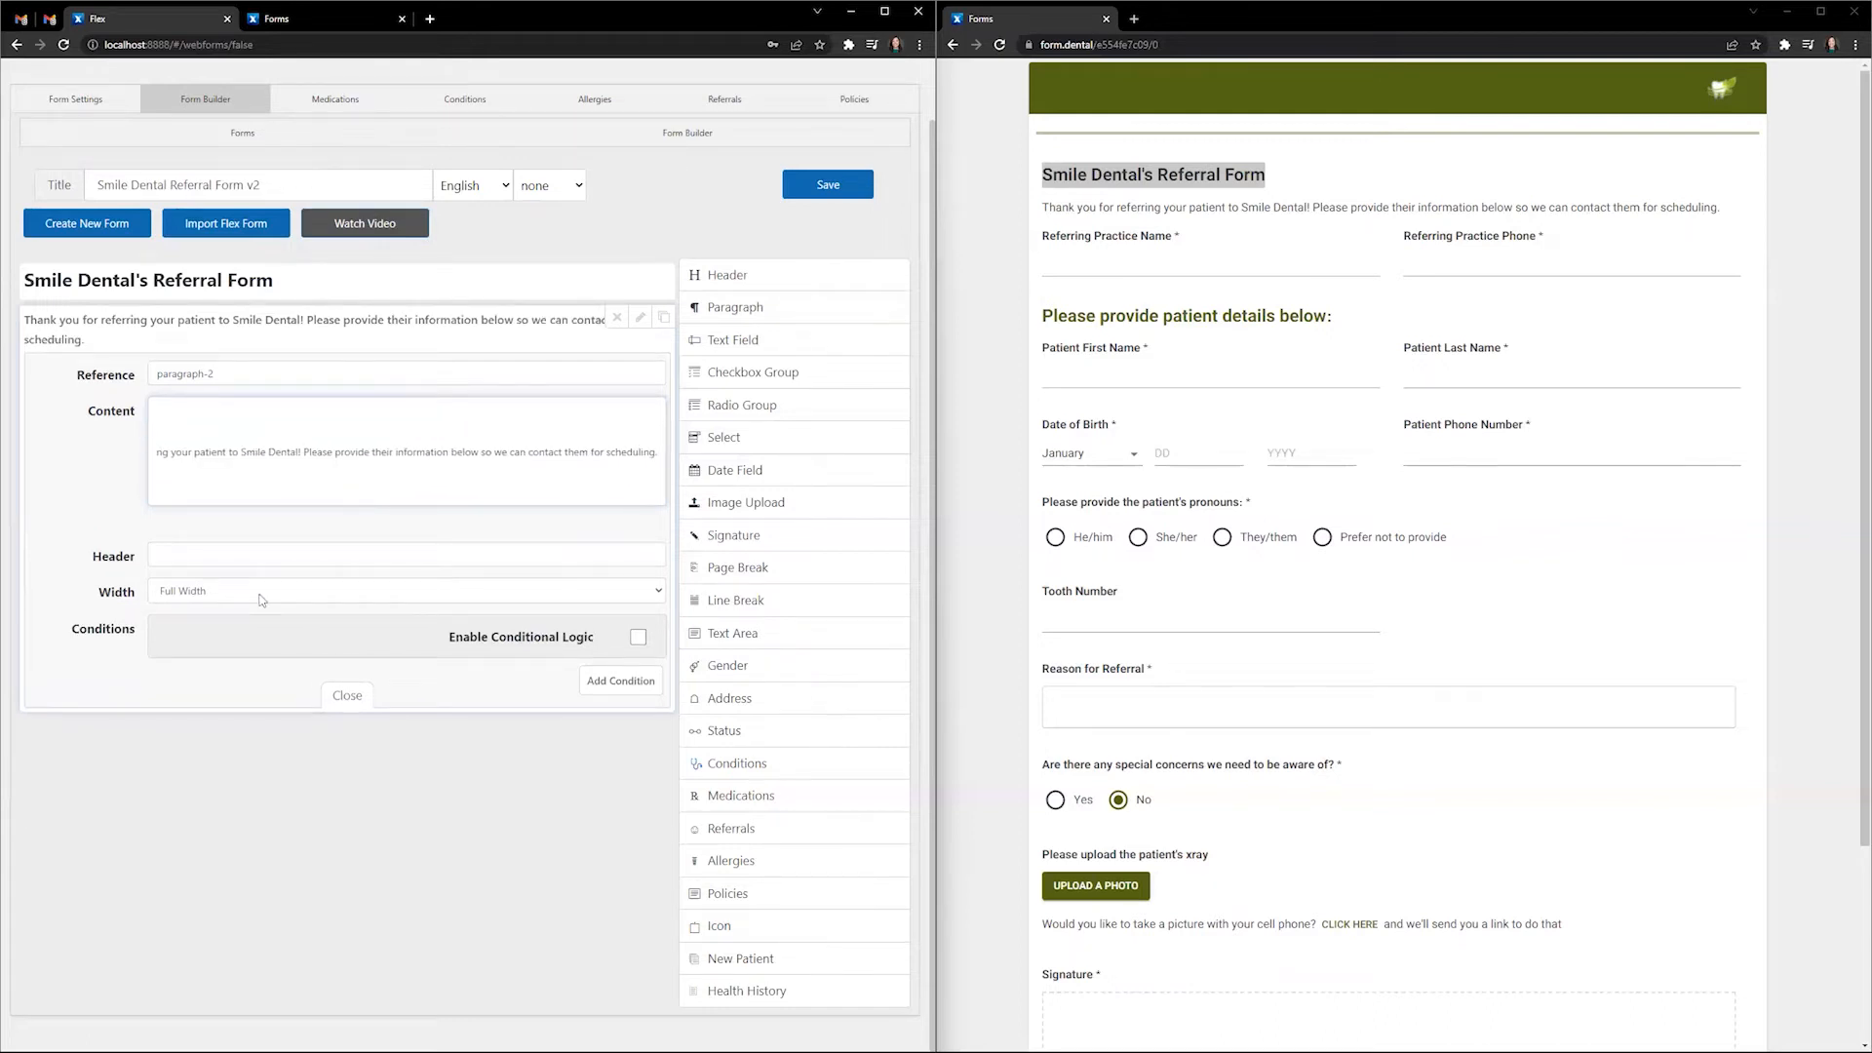
left_click(355, 698)
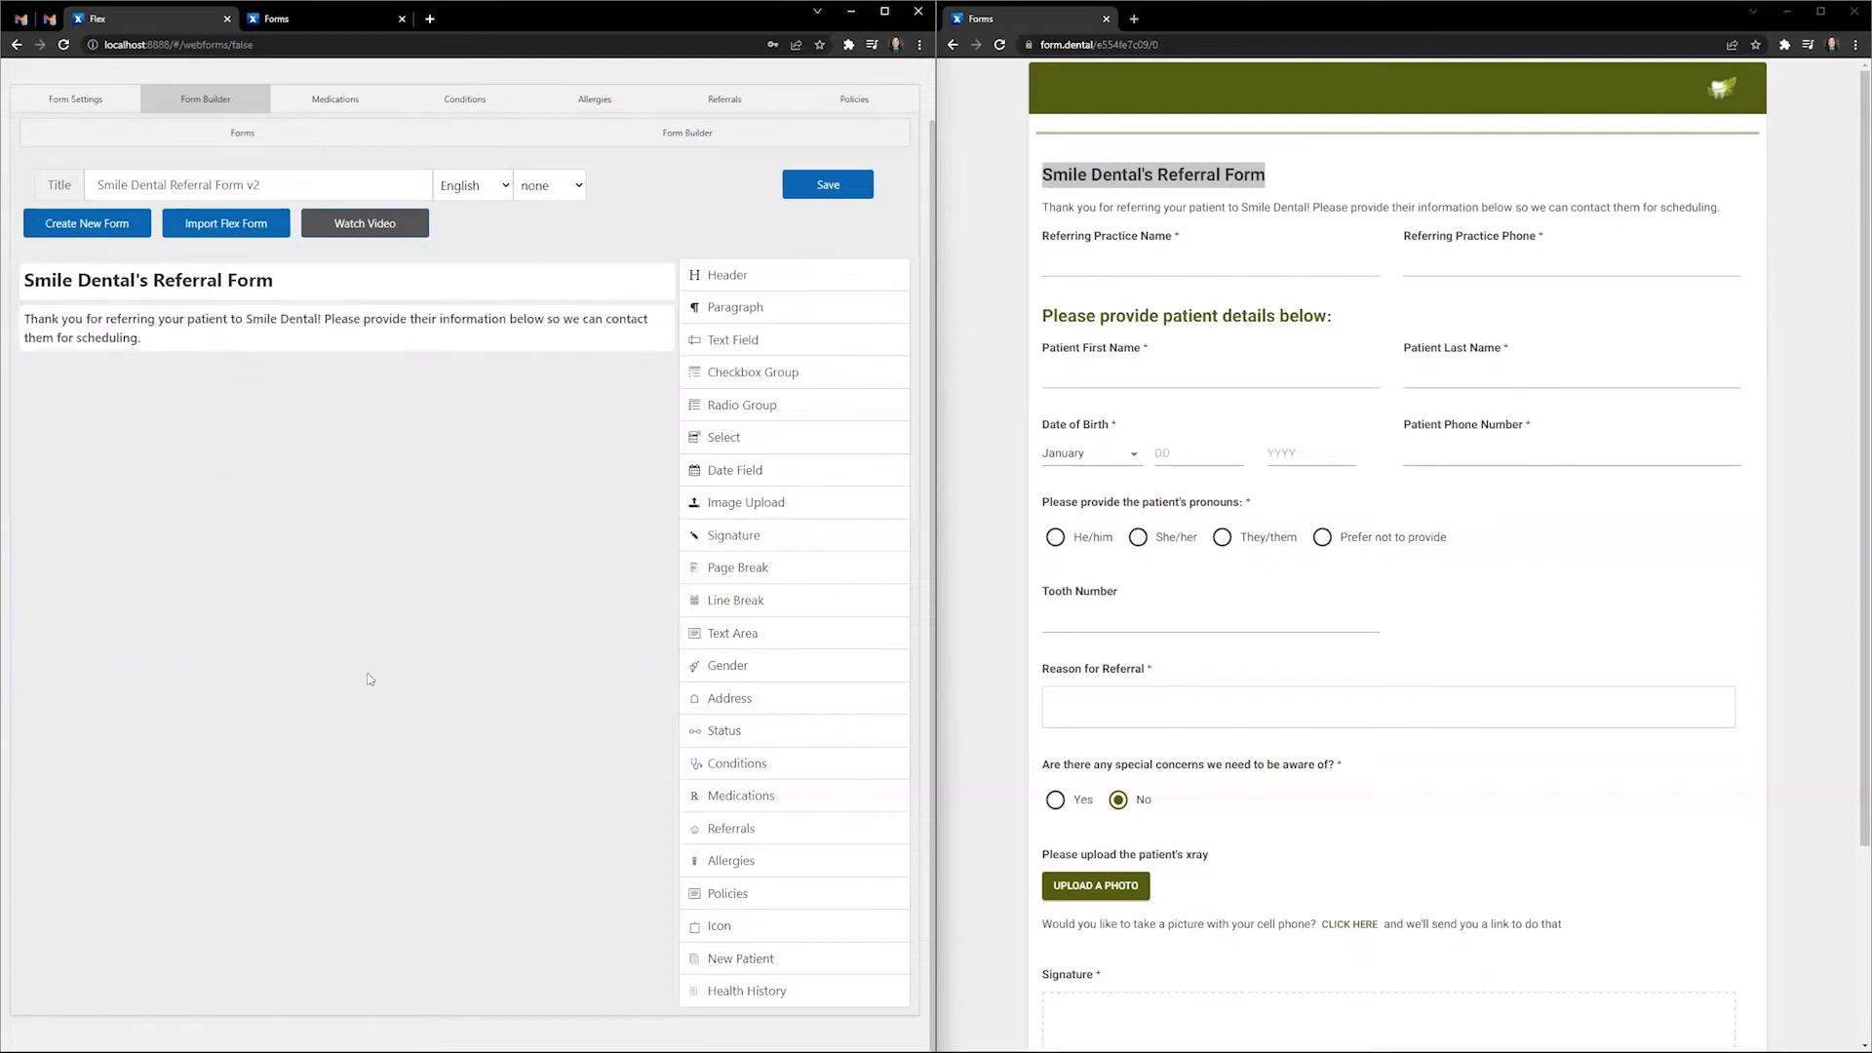
left_click(1059, 267)
- Add a required text field, reference refpracticename, labelled and linked to Referring Practice Name
left_click(774, 339)
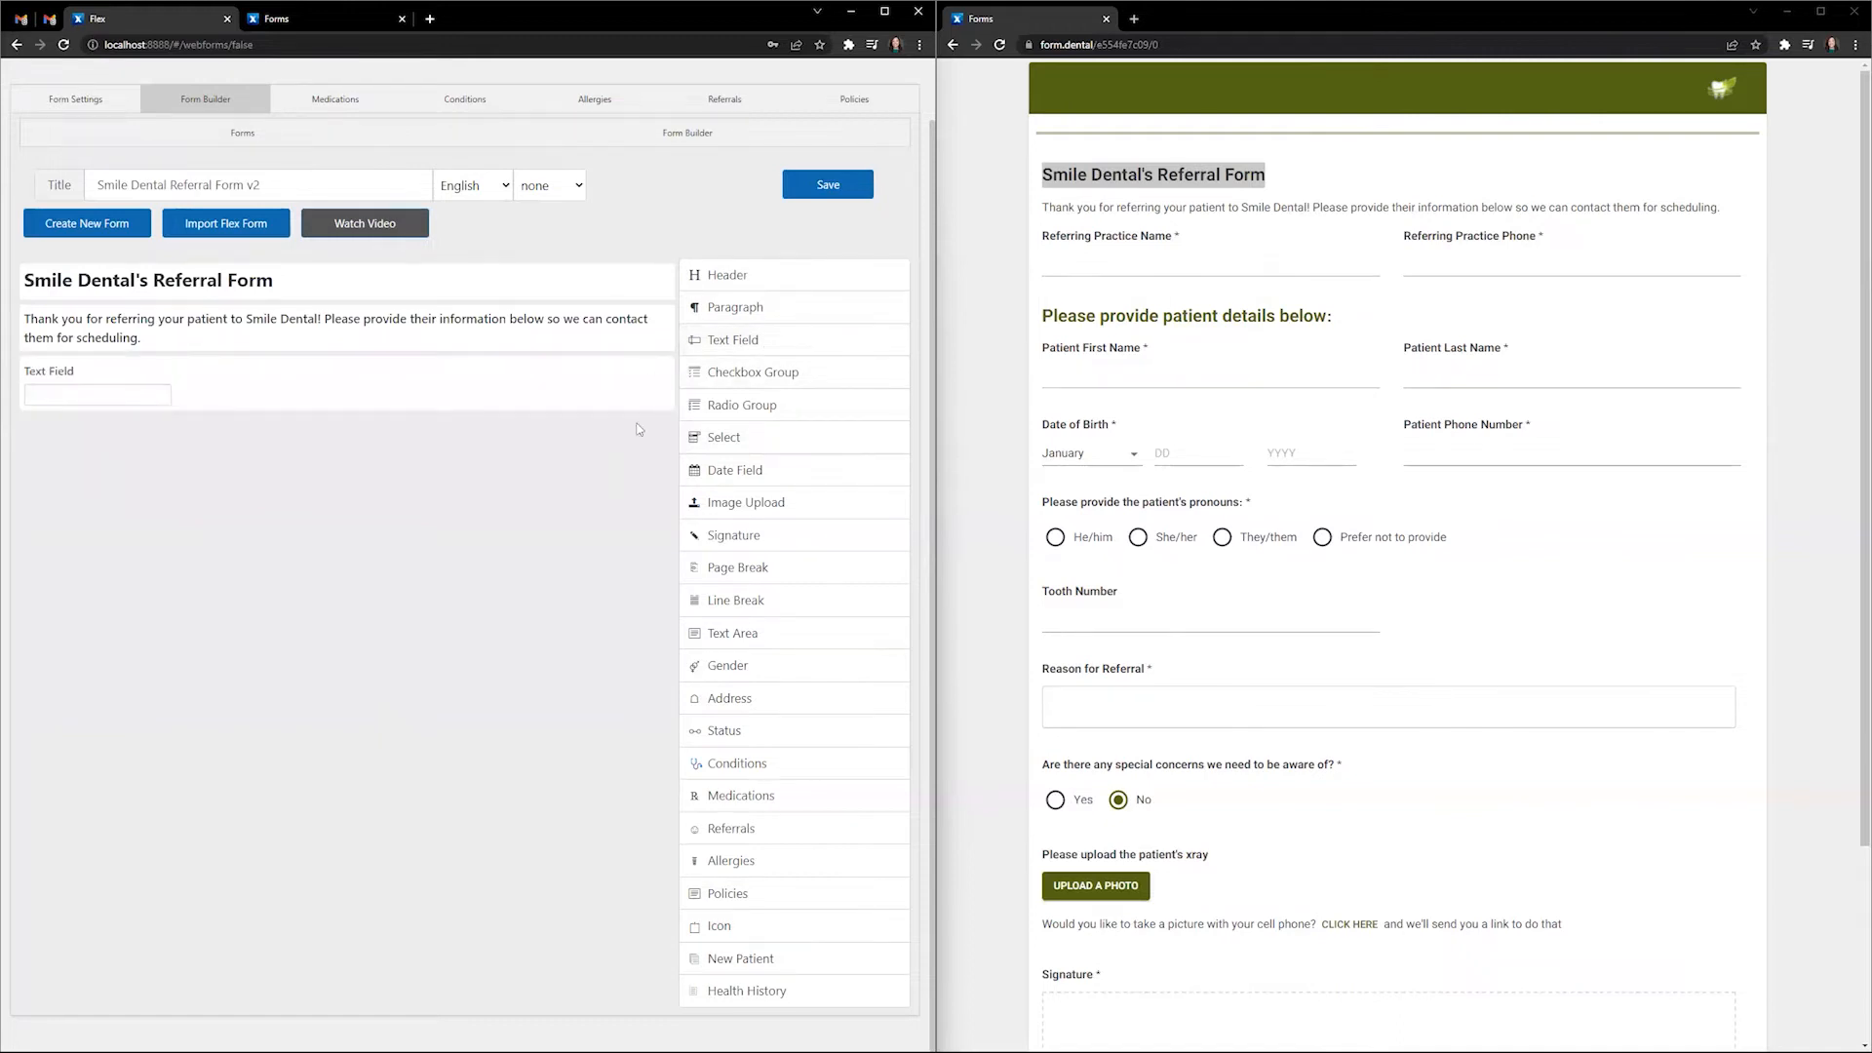
left_click(641, 369)
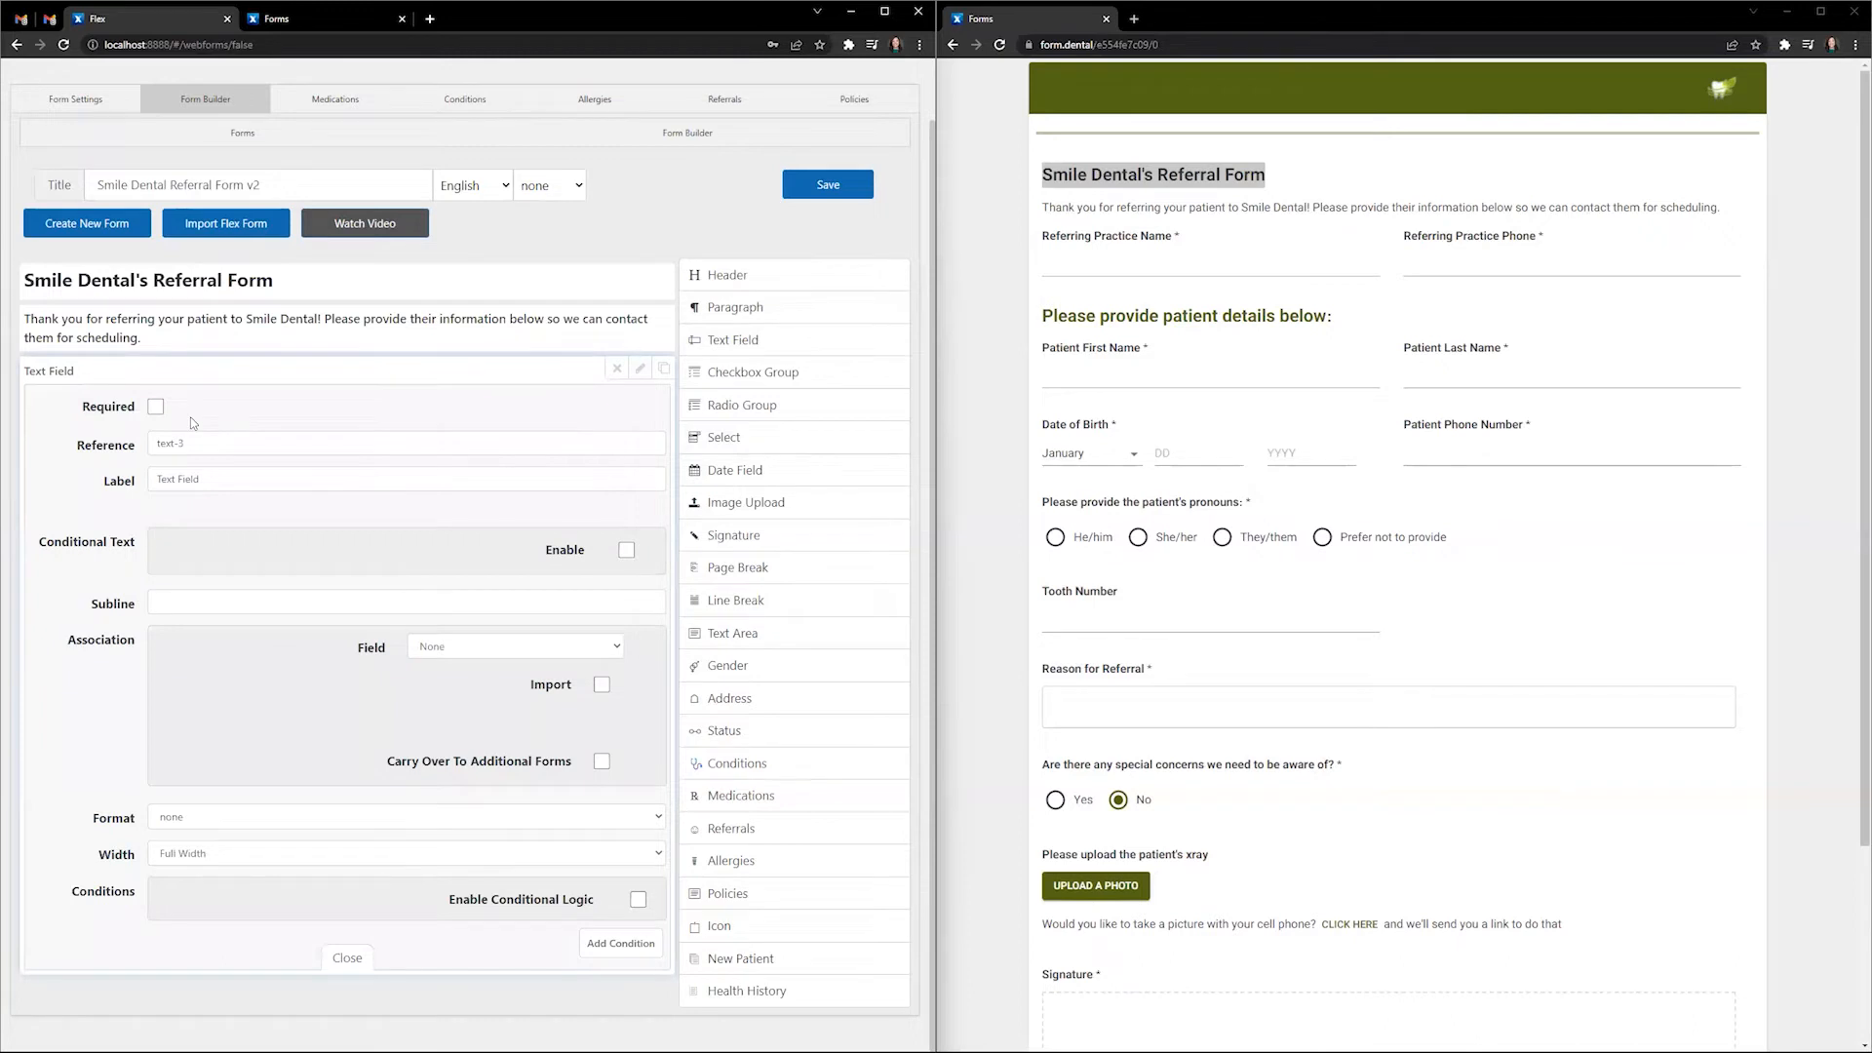
left_click(161, 409)
key("Tab")
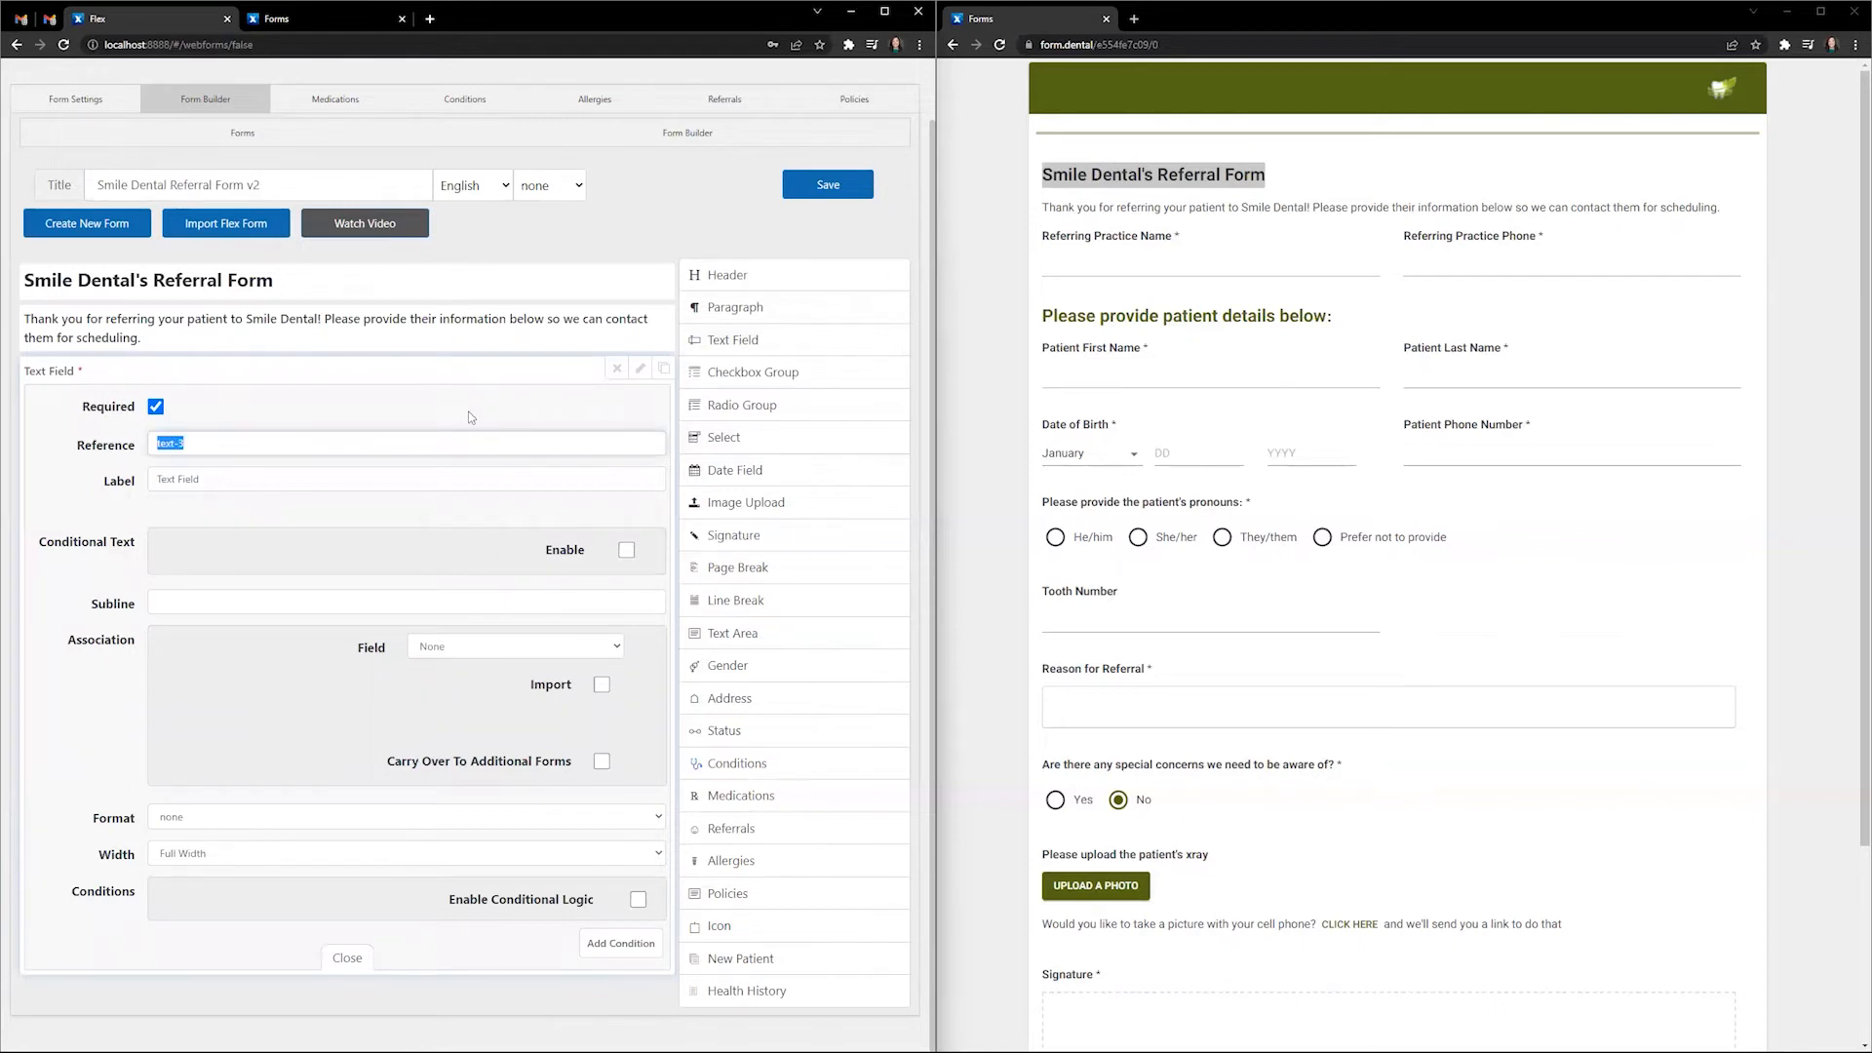
type("refpracticename")
key("Tab")
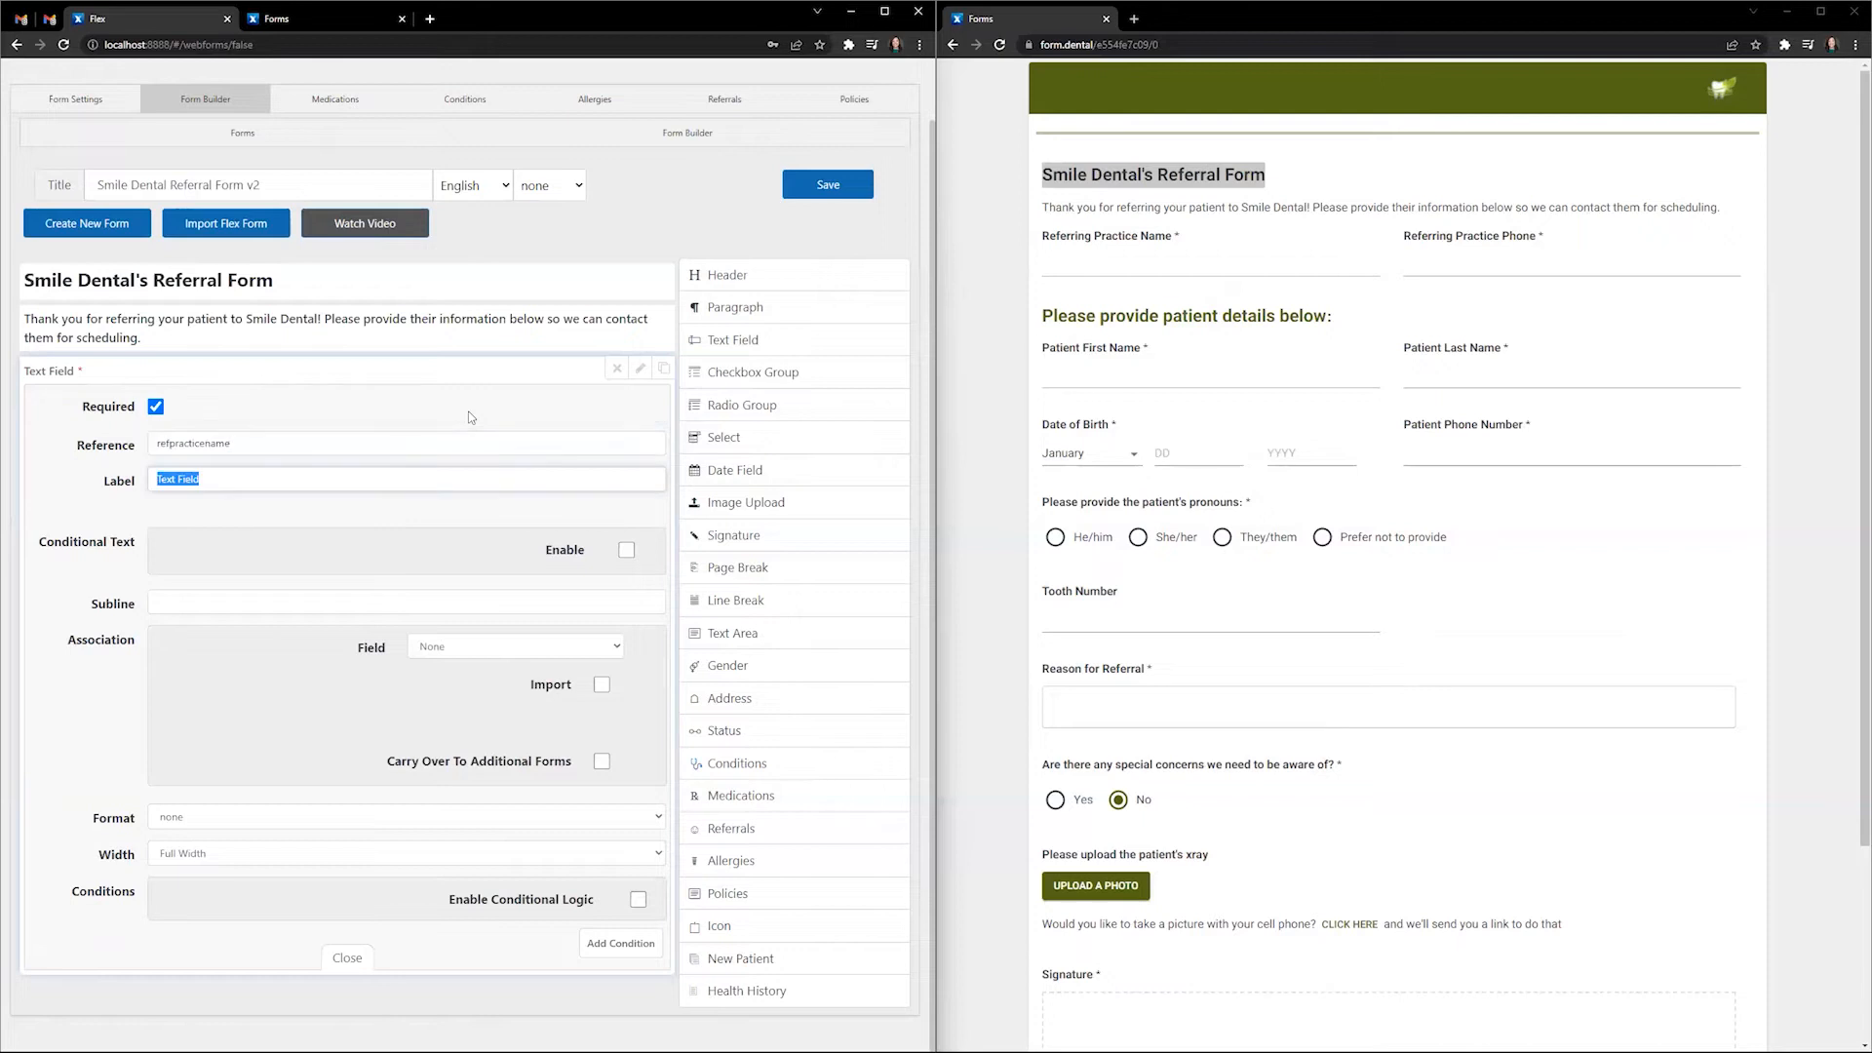
type("Referring Practice Name")
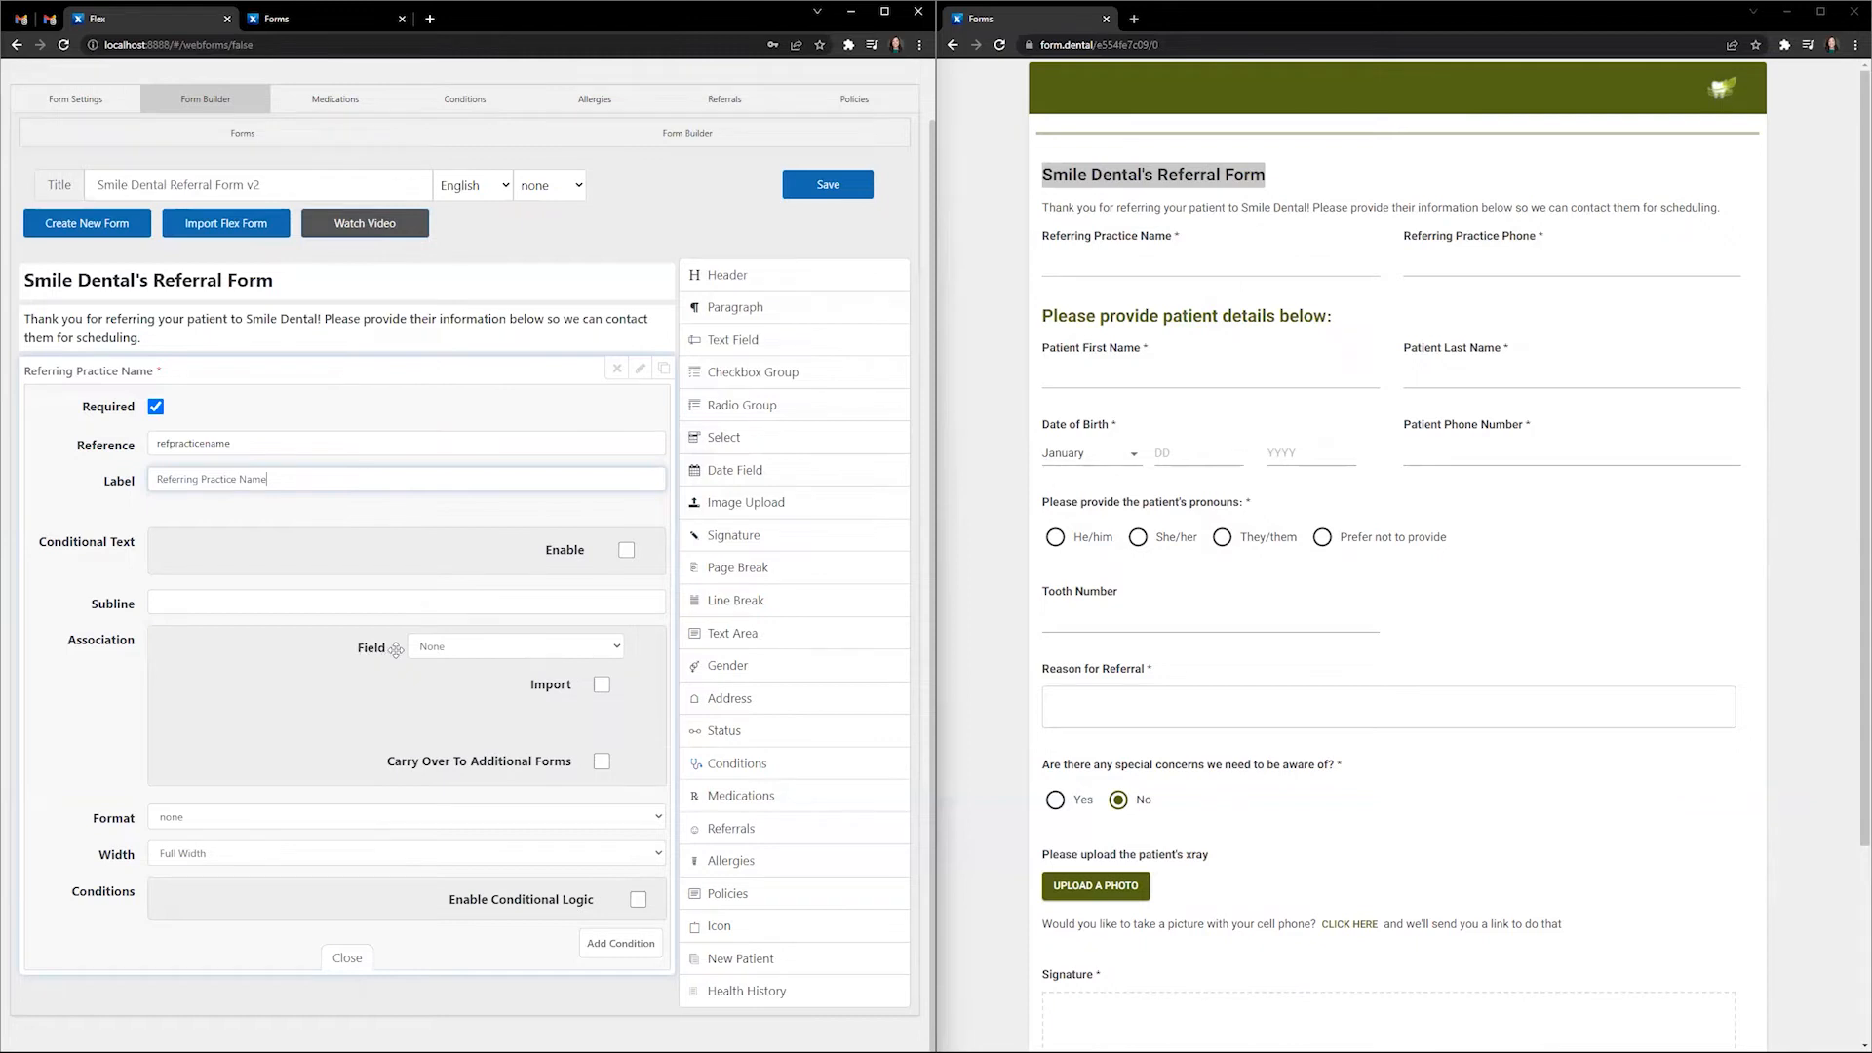
left_click(455, 651)
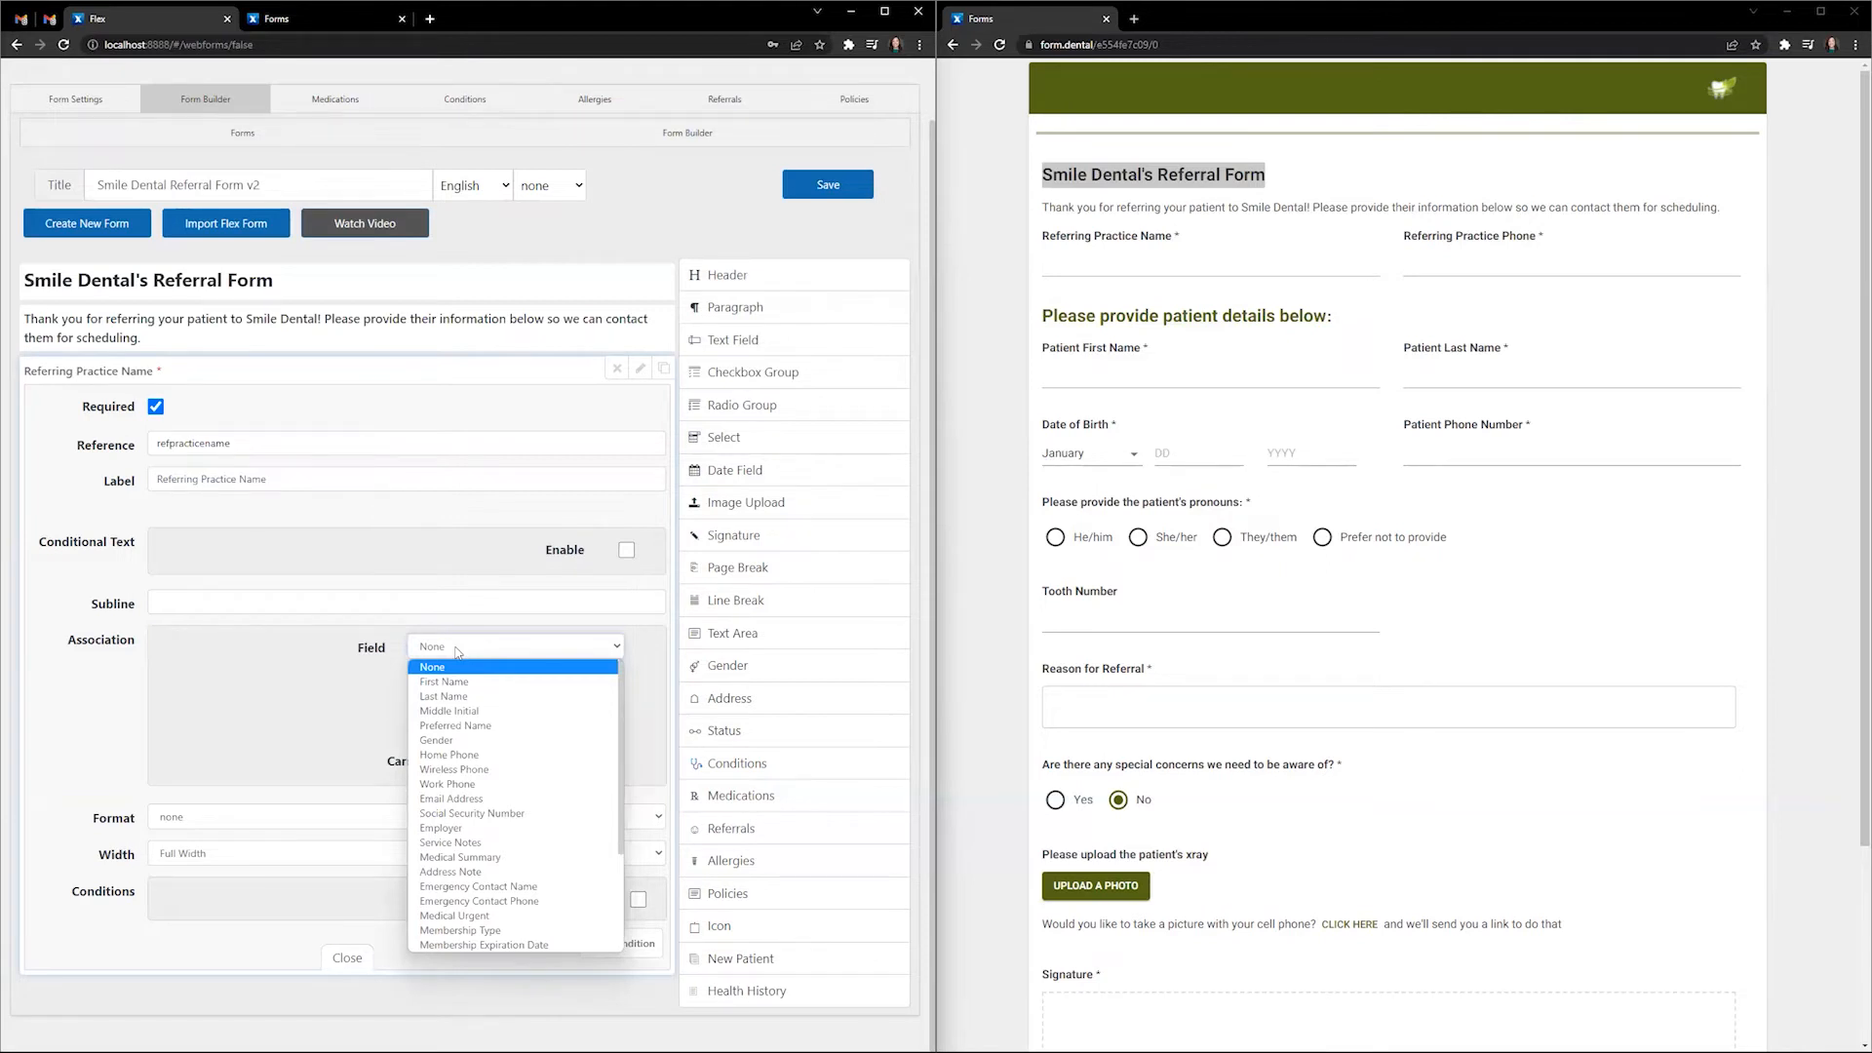
scroll(514, 741, "down", 3)
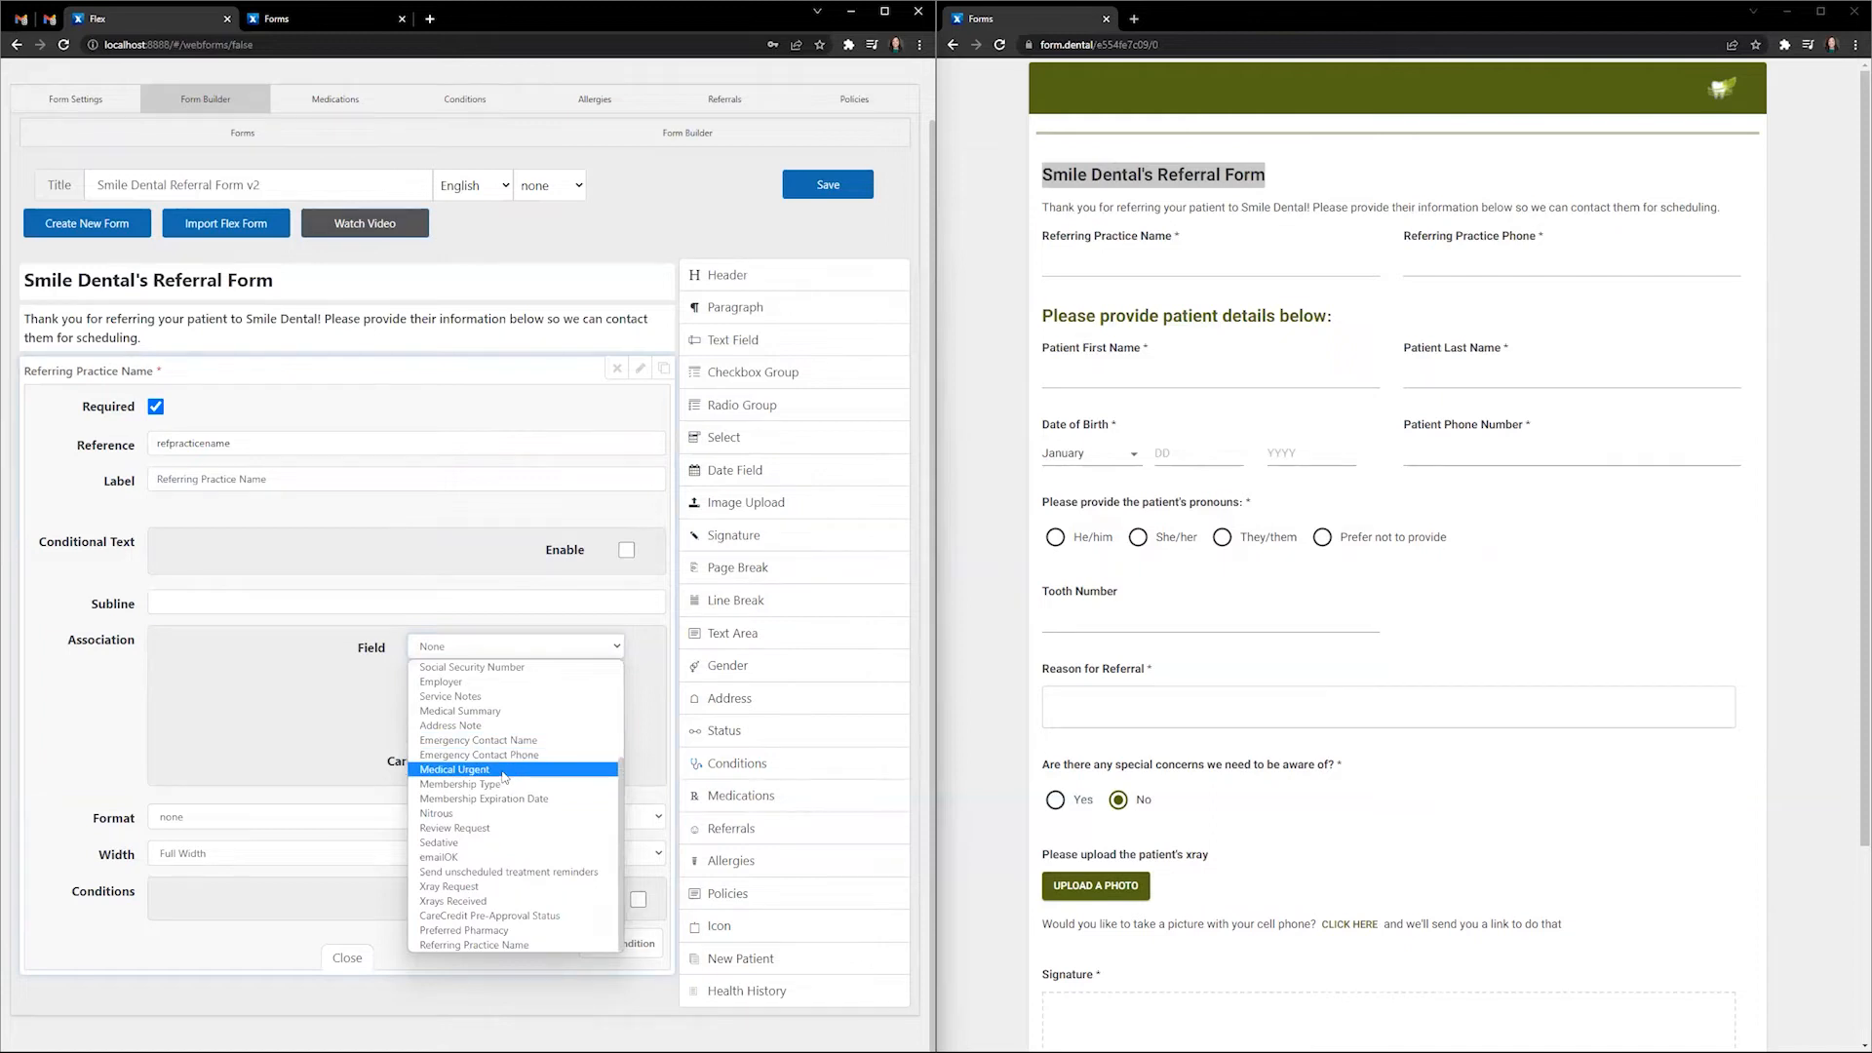
left_click(534, 945)
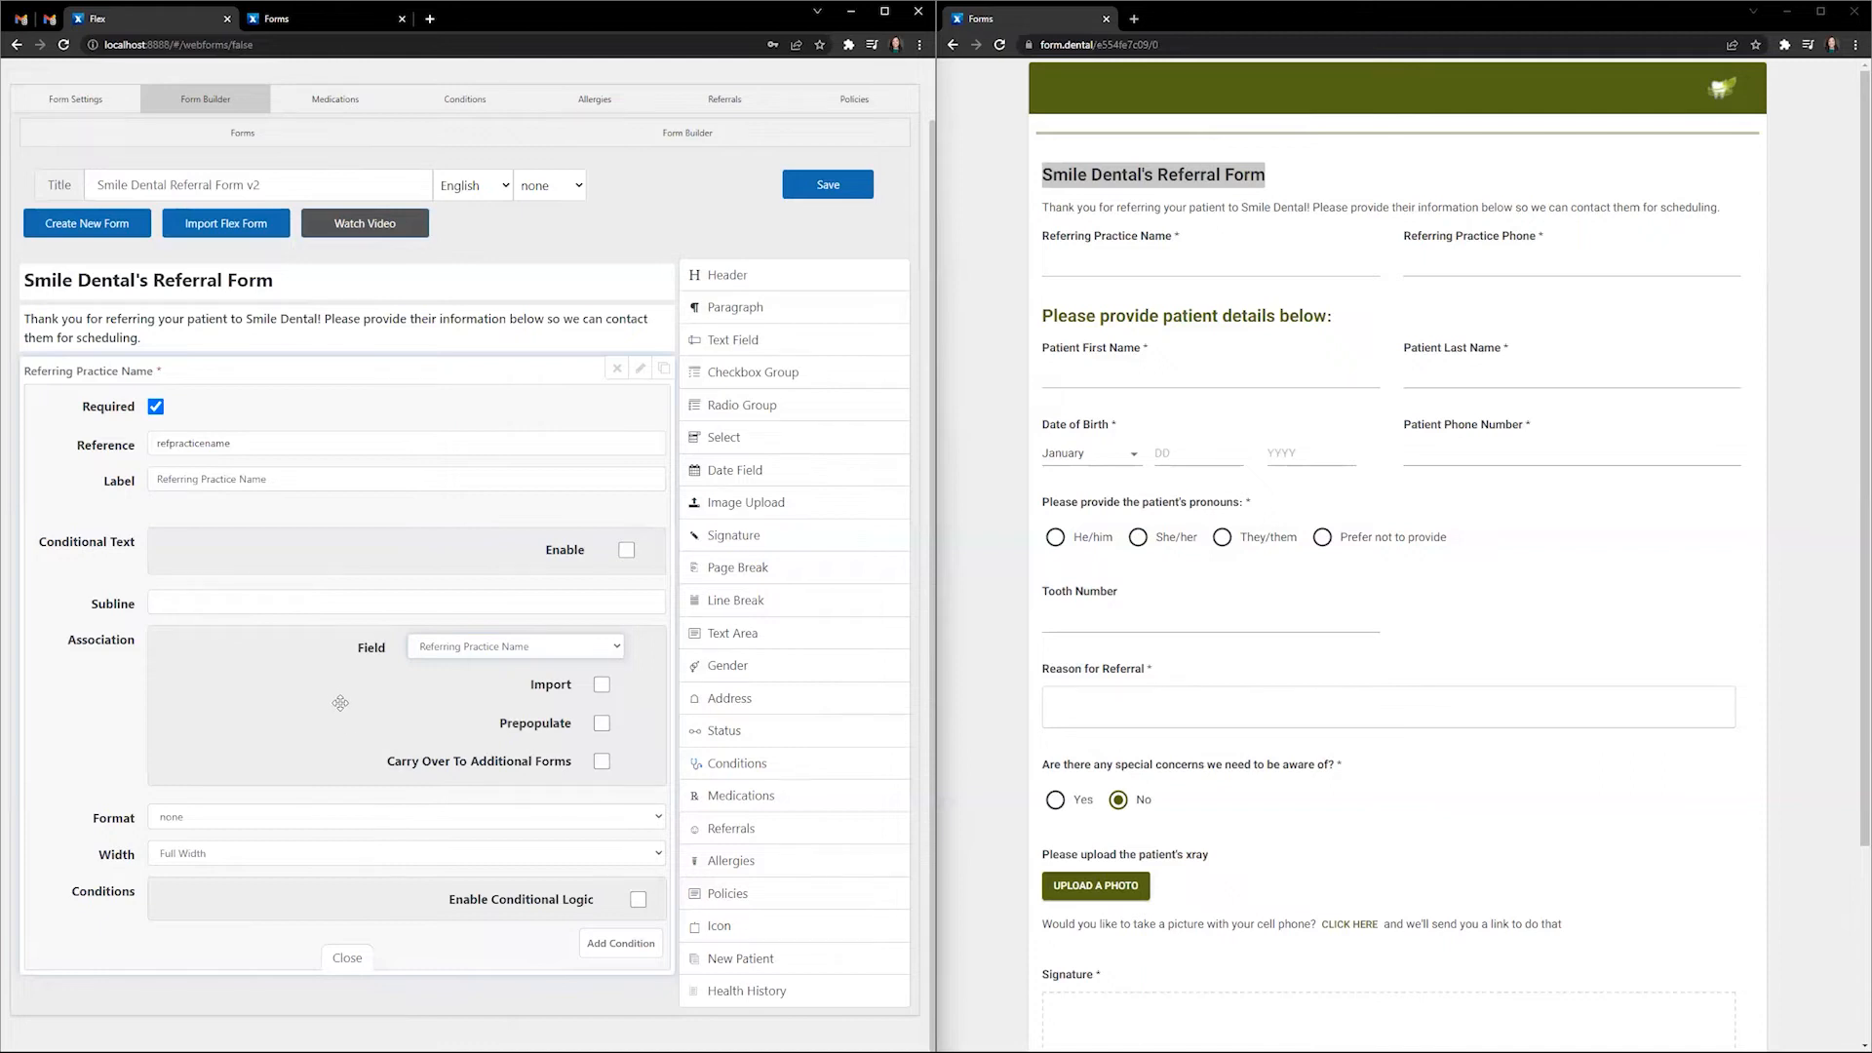
- Turn on Import and try the Phone input format, then reset the format to none
left_click(602, 687)
left_click(187, 820)
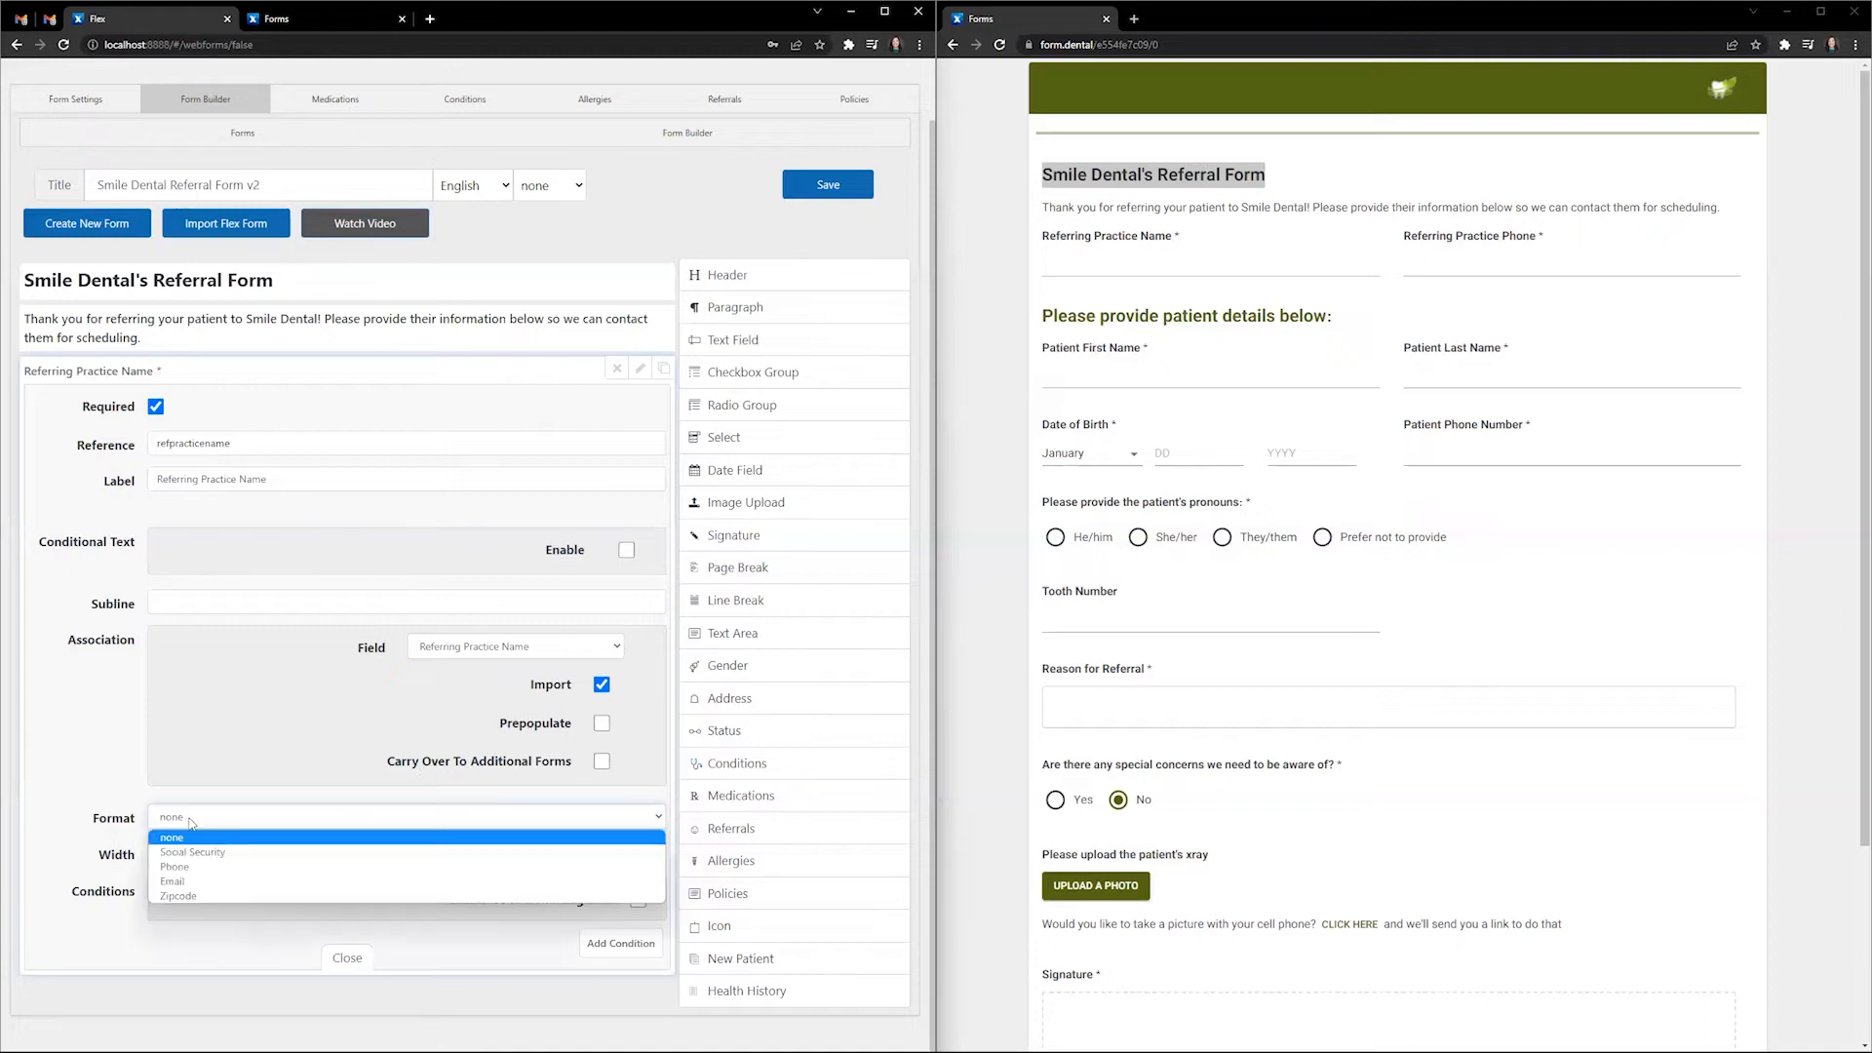
left_click(214, 867)
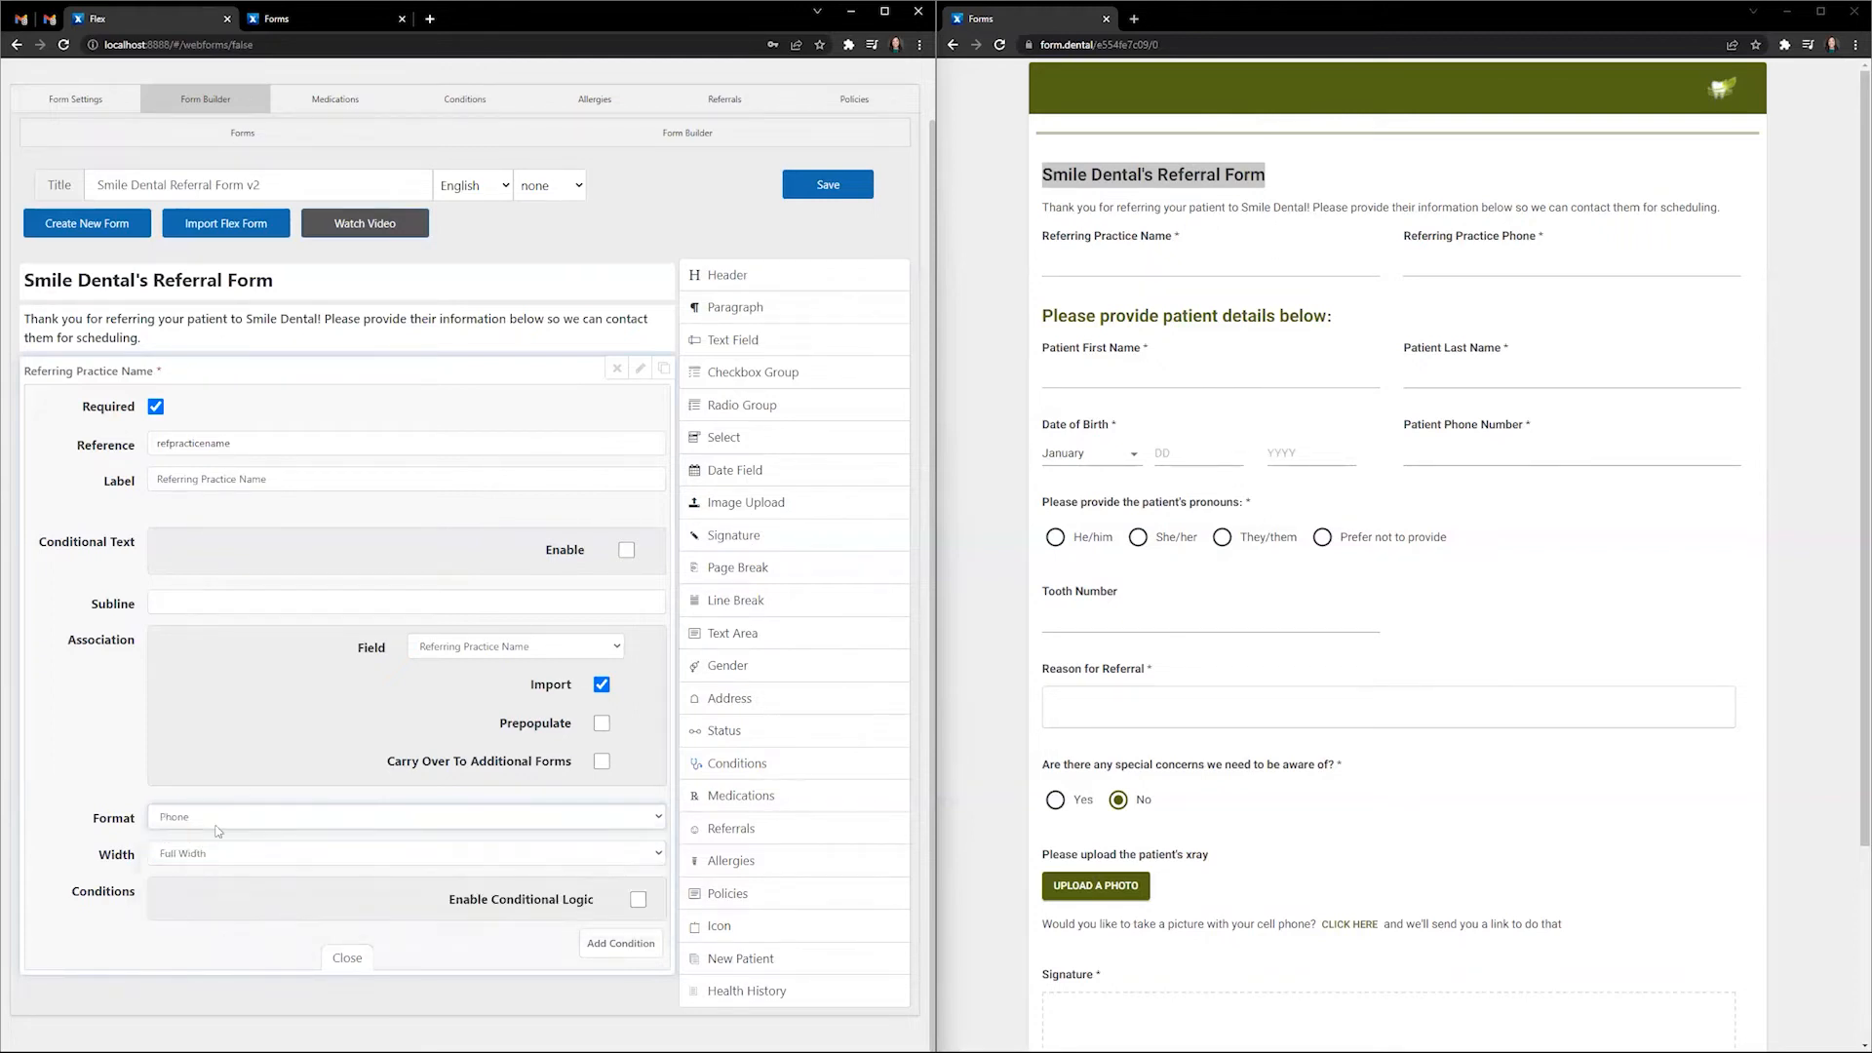
left_click(523, 647)
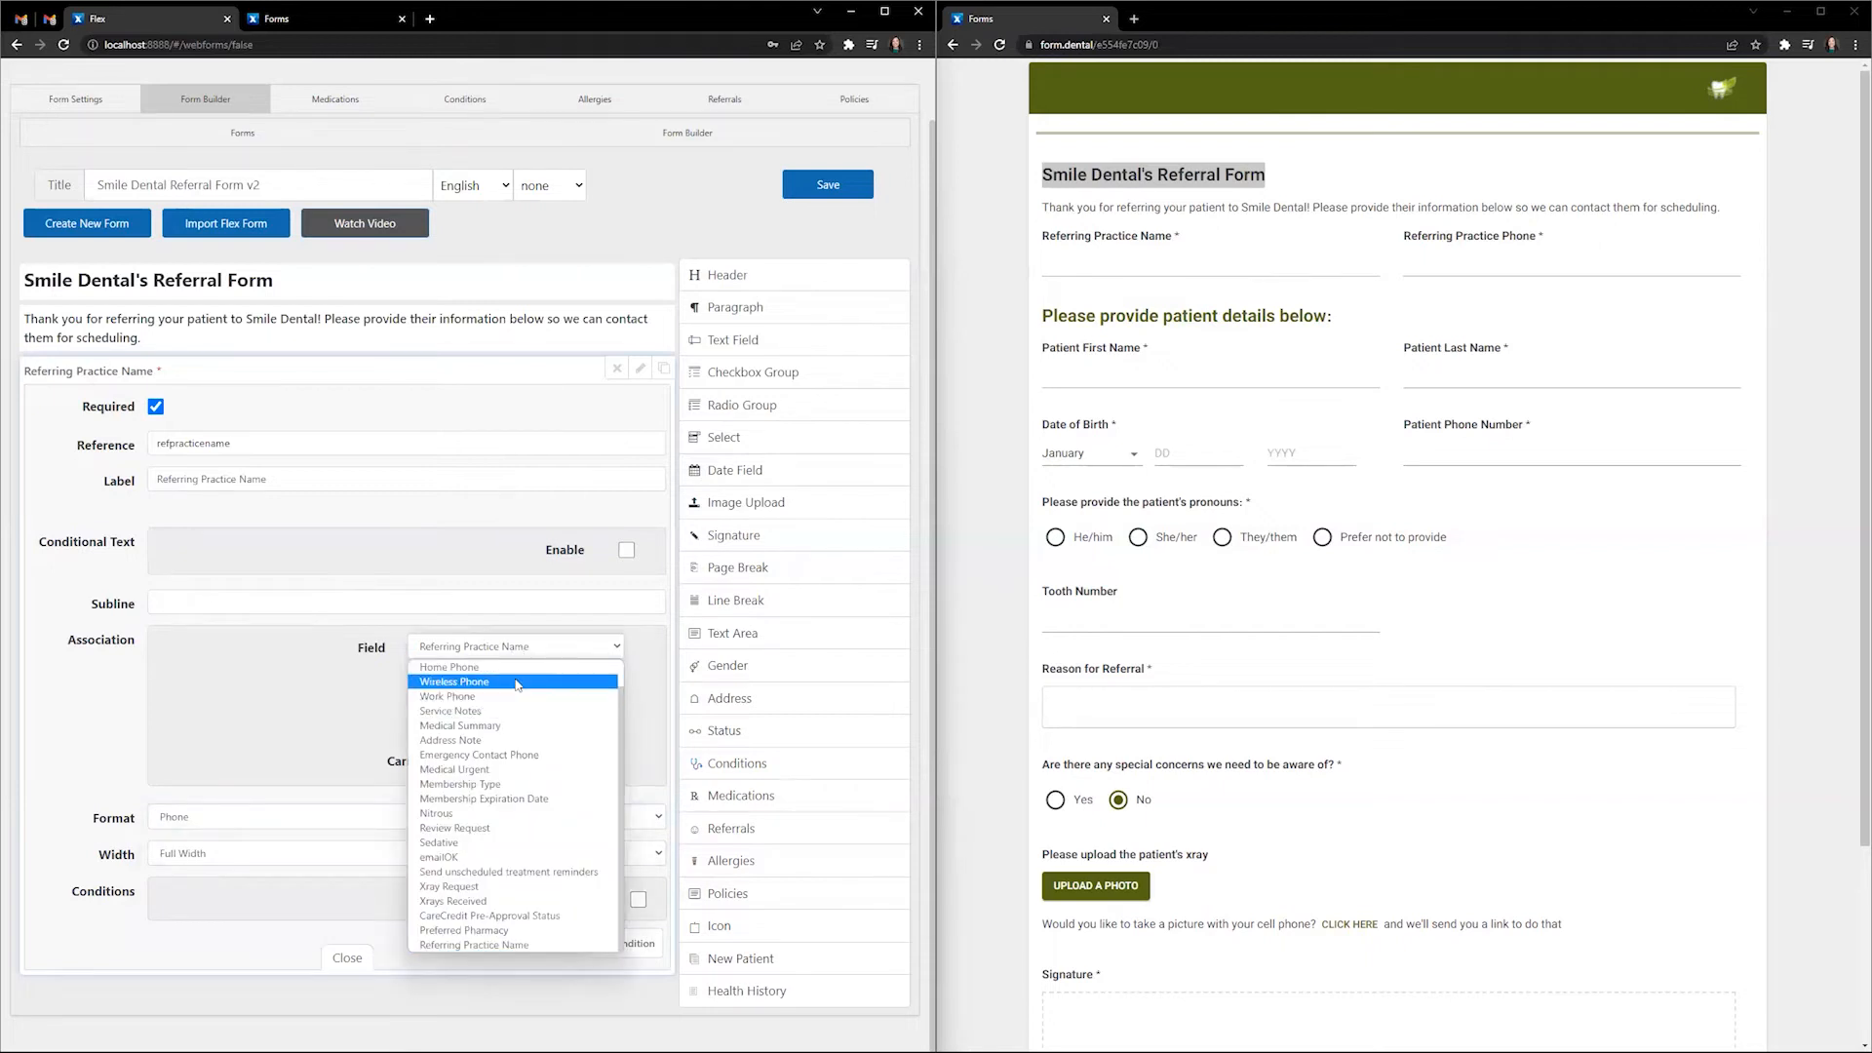
left_click(379, 686)
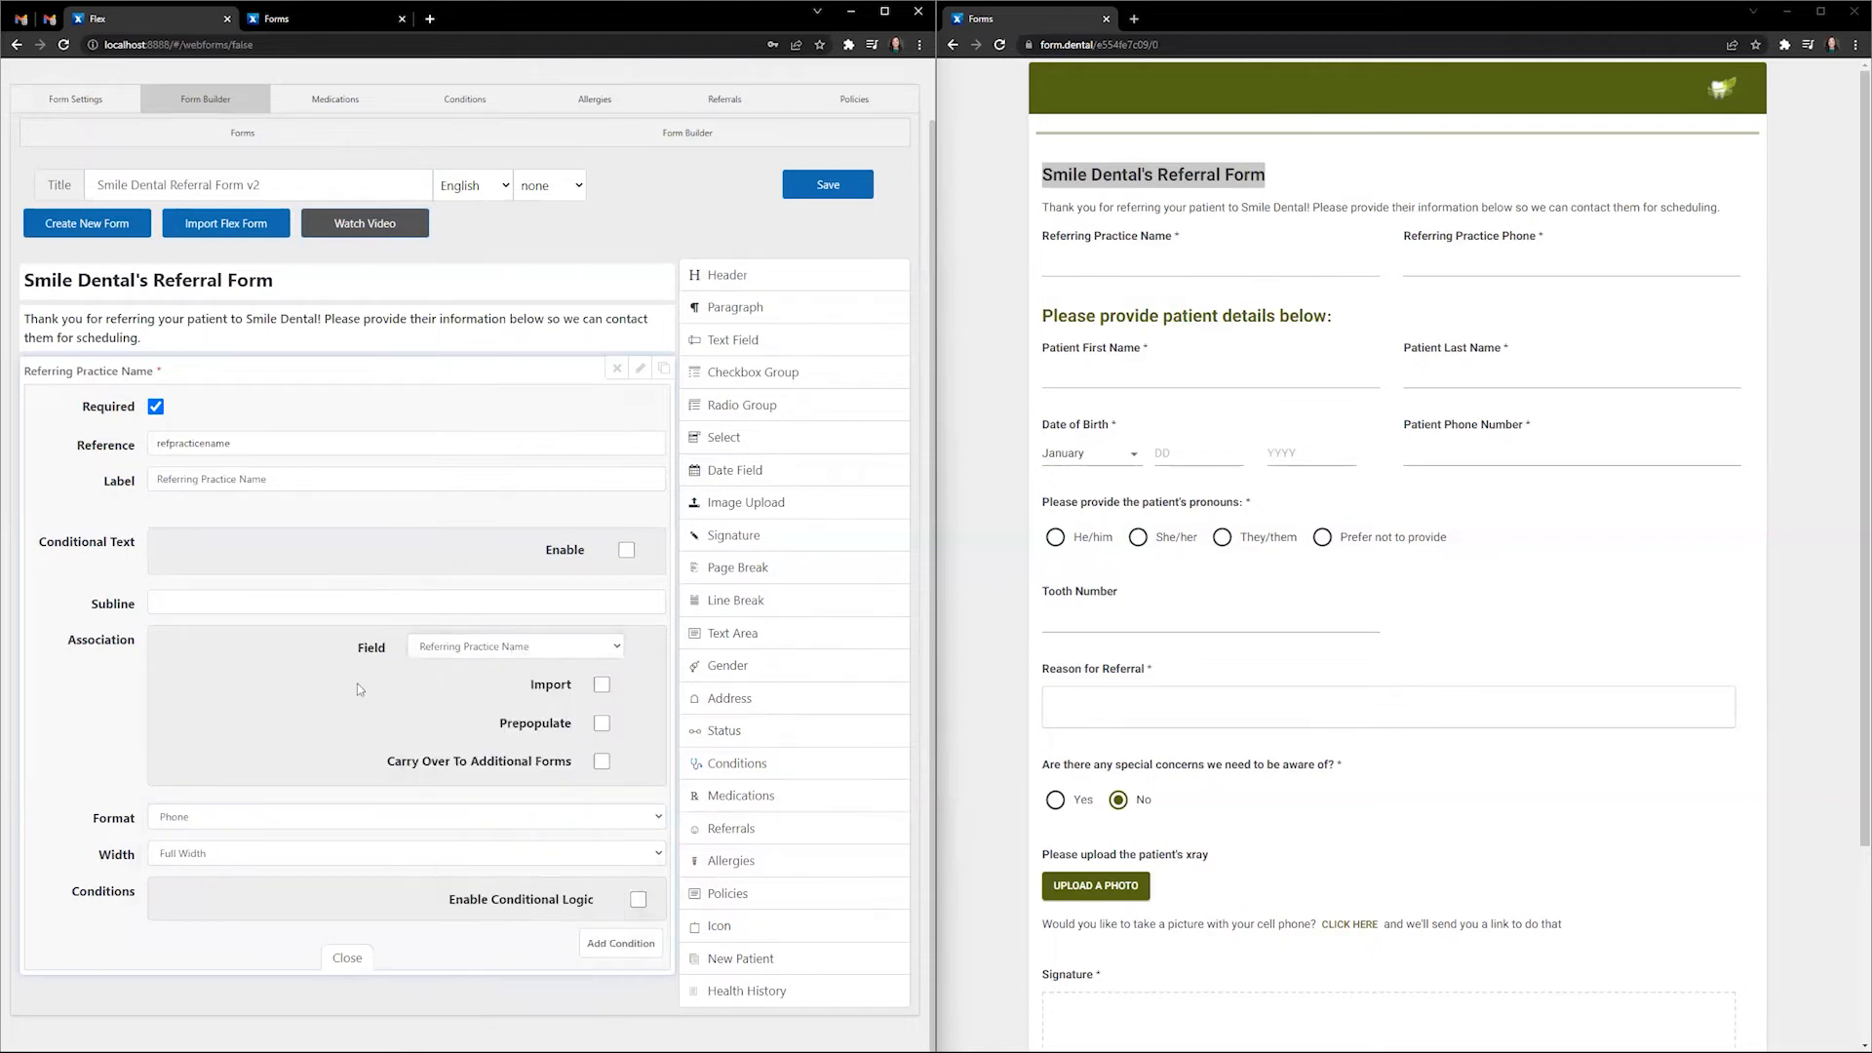
left_click(259, 817)
left_click(261, 838)
- Keep the Referring Practice Name link with Import on, set Width to 1/2, and close
left_click(498, 646)
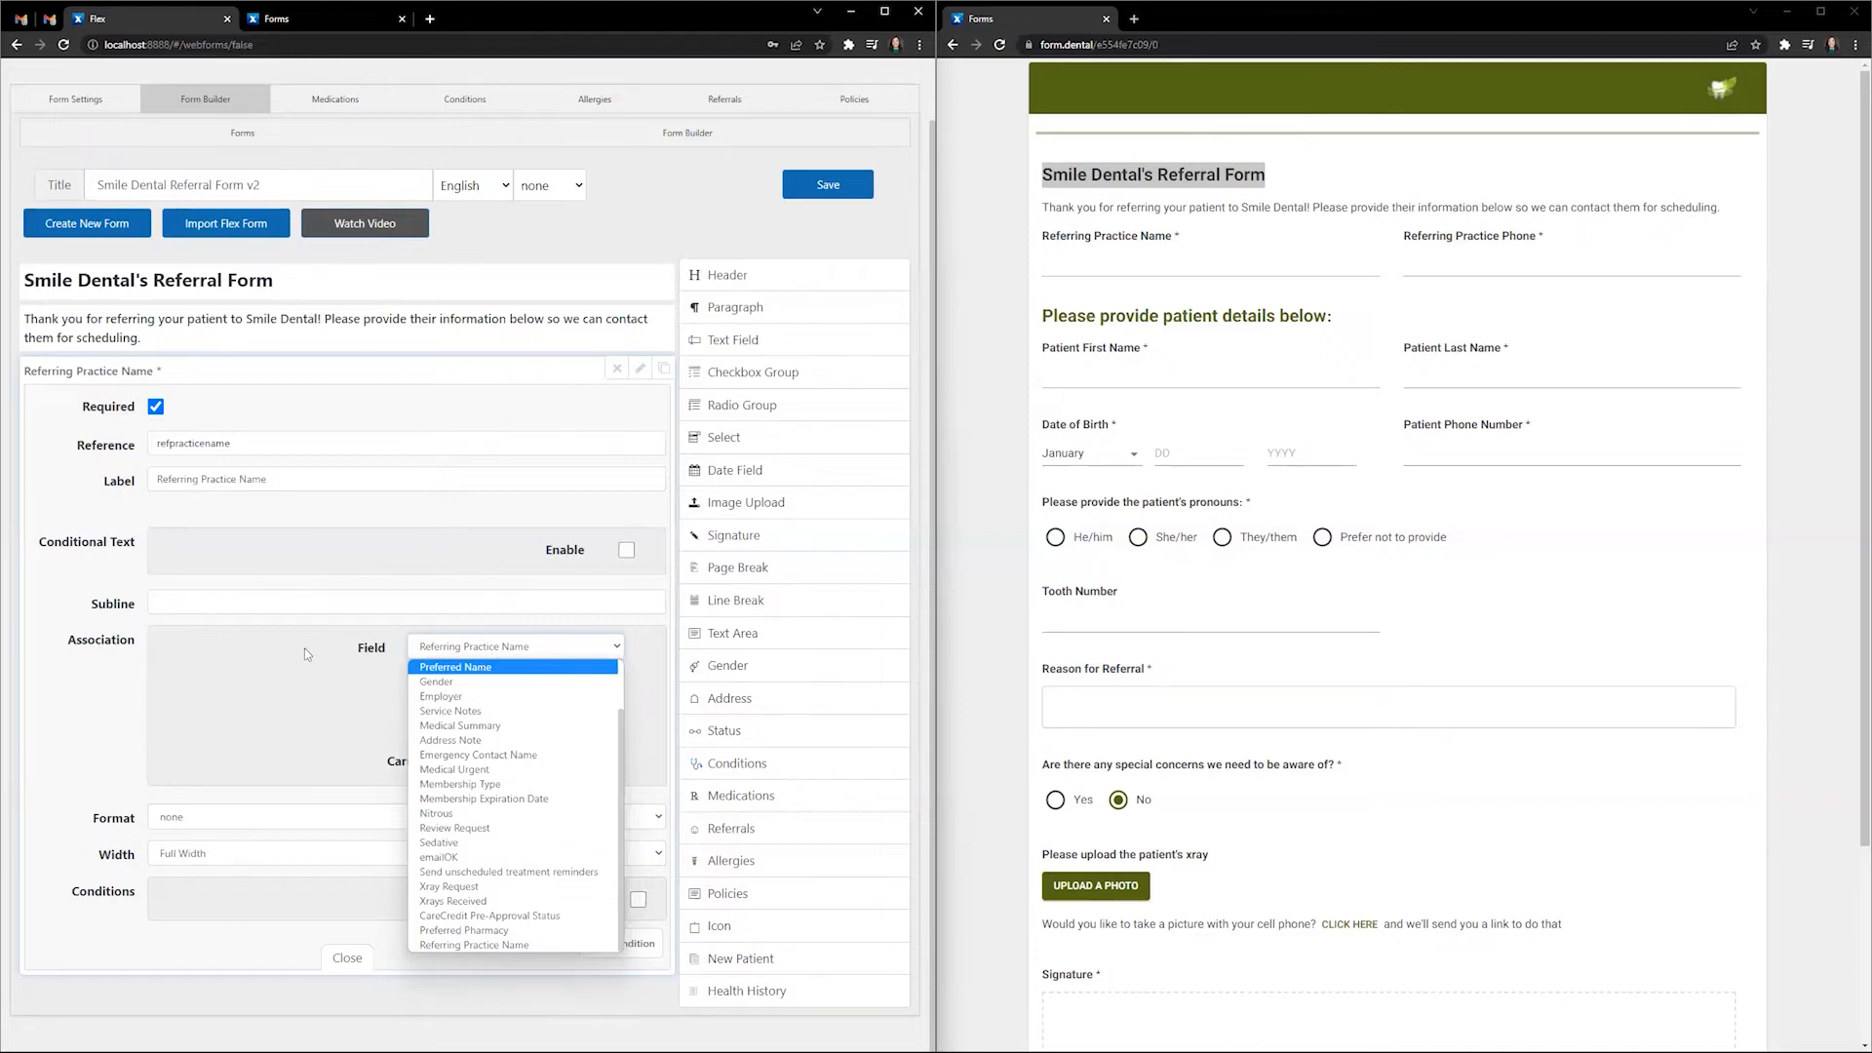
left_click(421, 648)
left_click(601, 684)
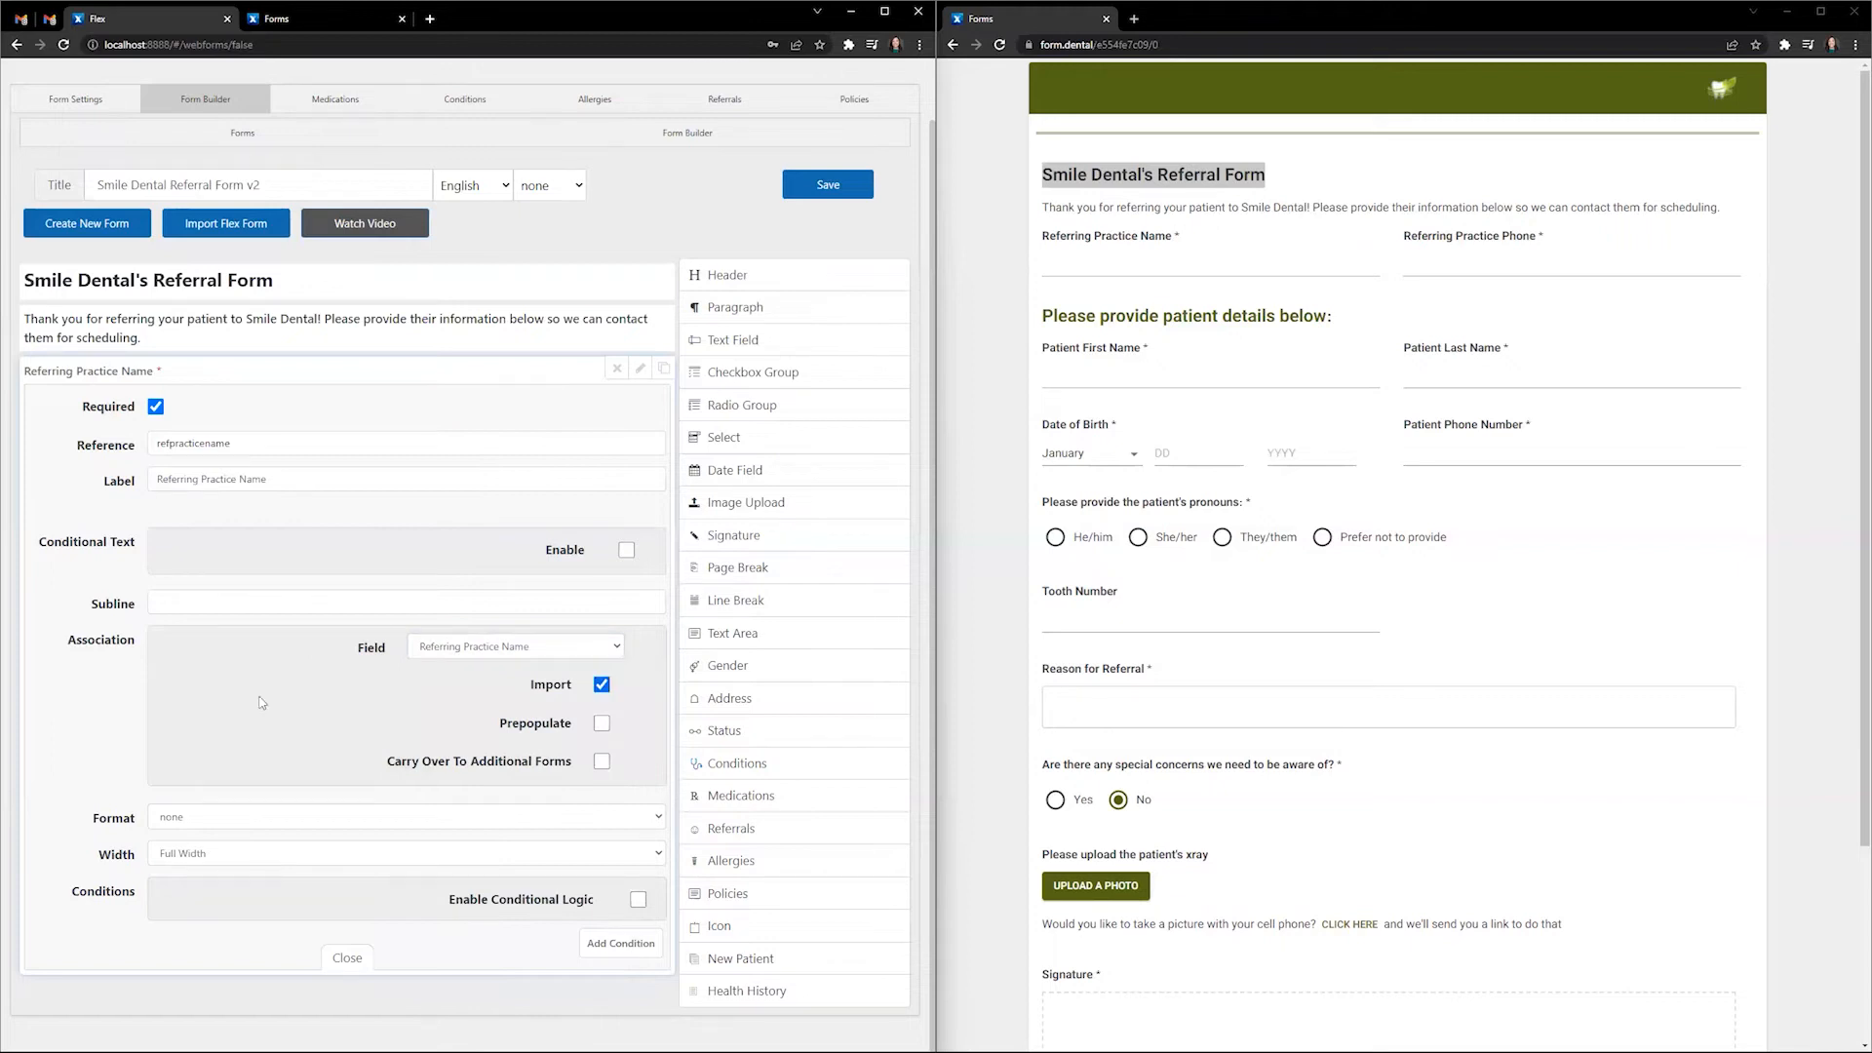
left_click(248, 857)
left_click(239, 892)
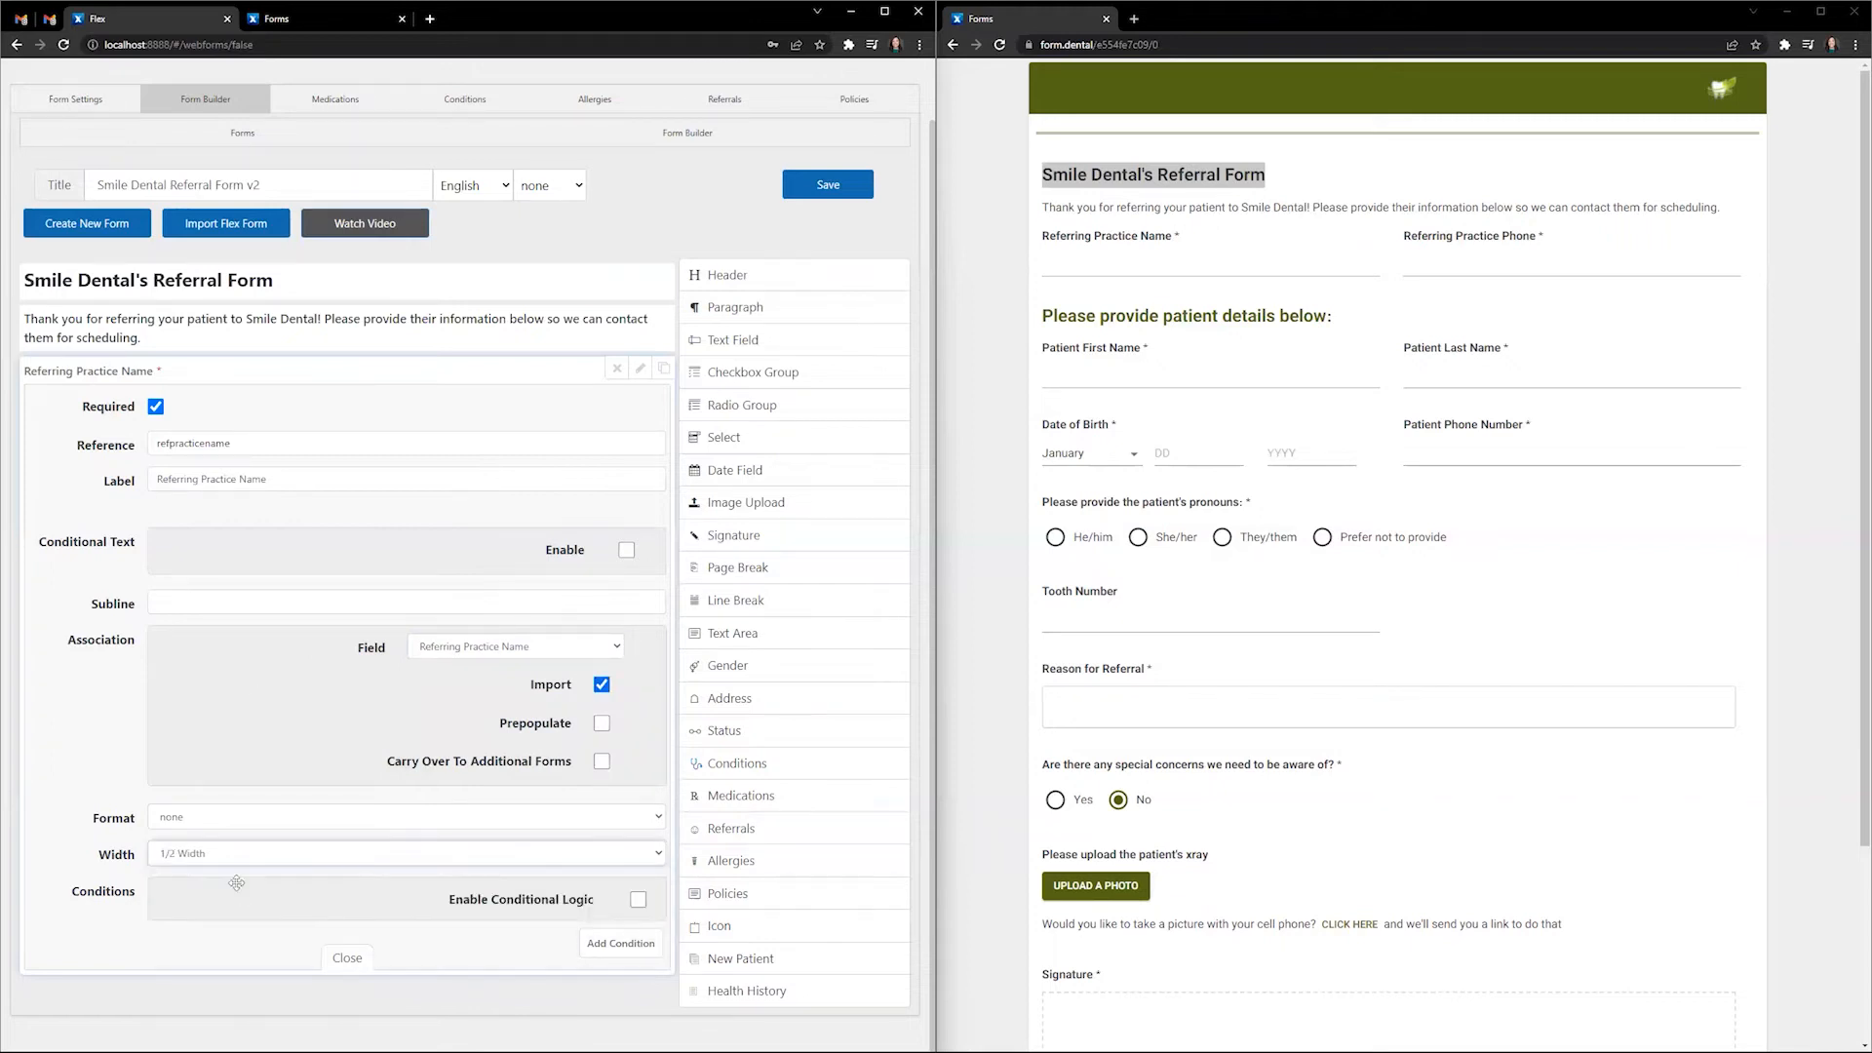
left_click(347, 957)
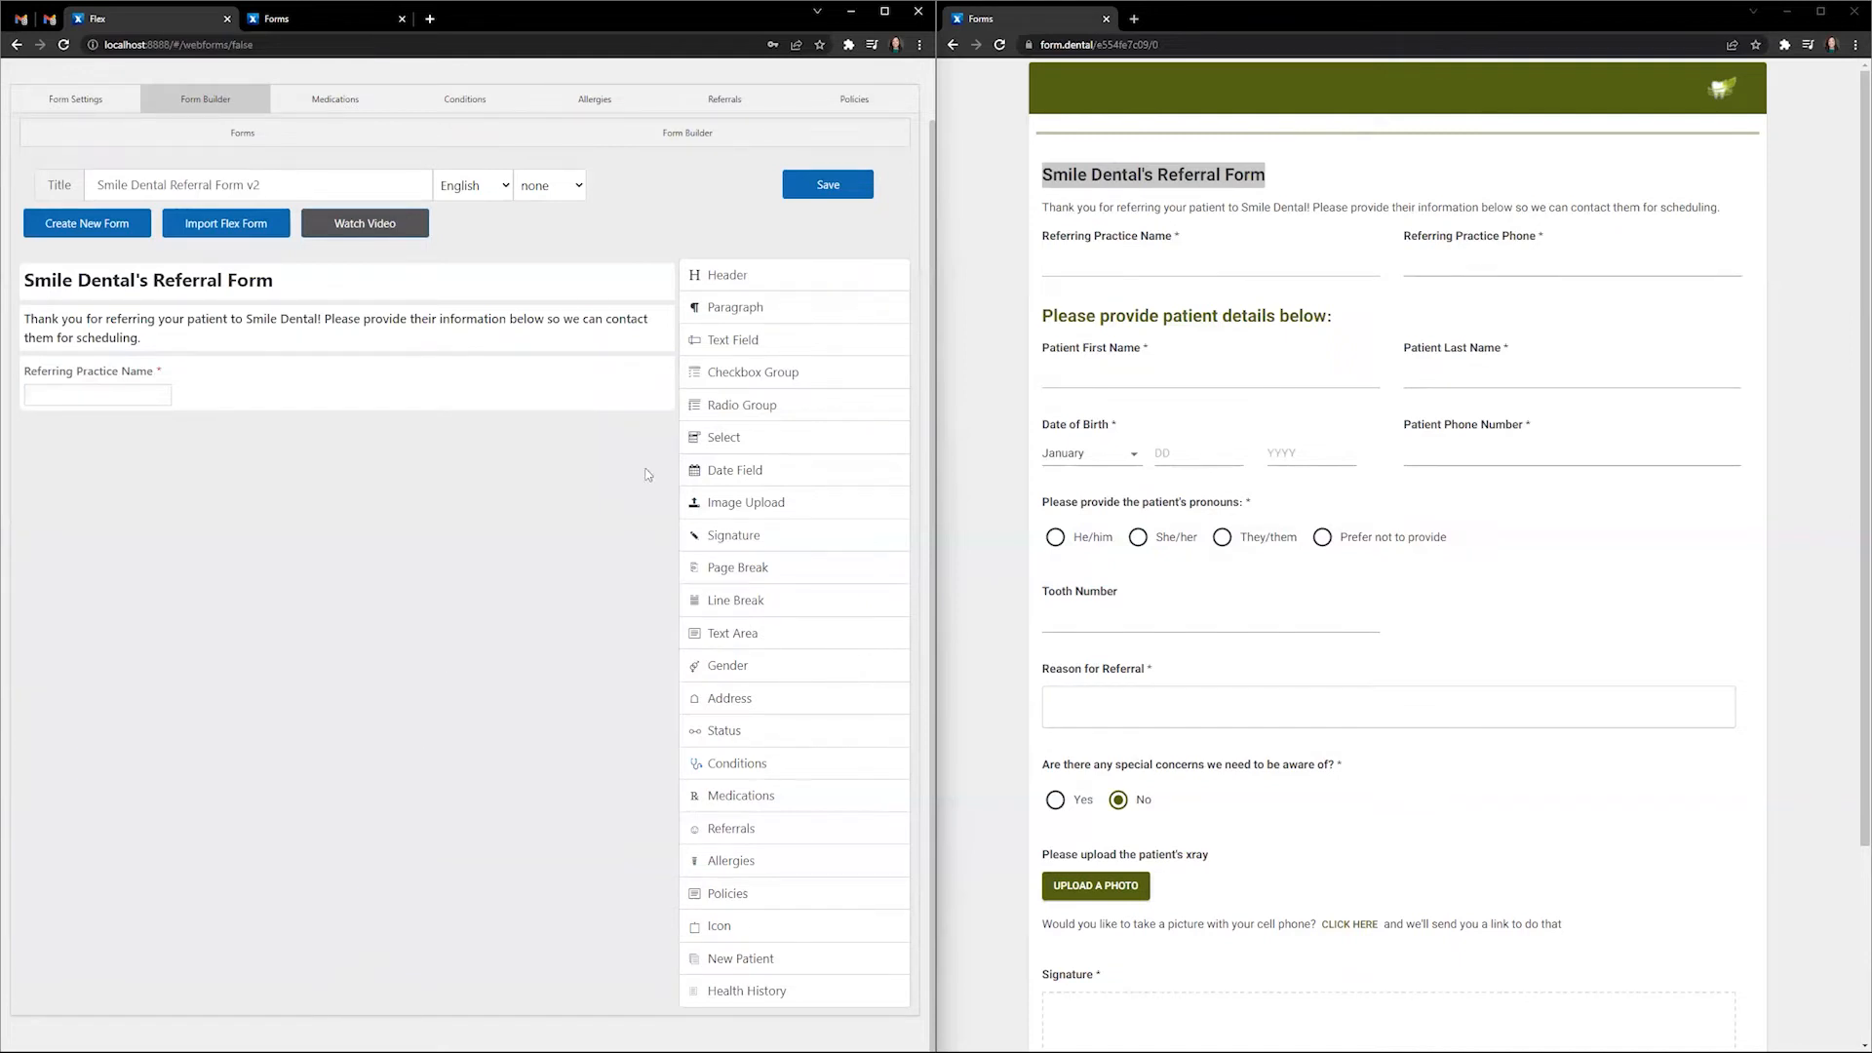
- Duplicate the practice name field as reference refpracticephone, label Referring Practice Phone
left_click(664, 371)
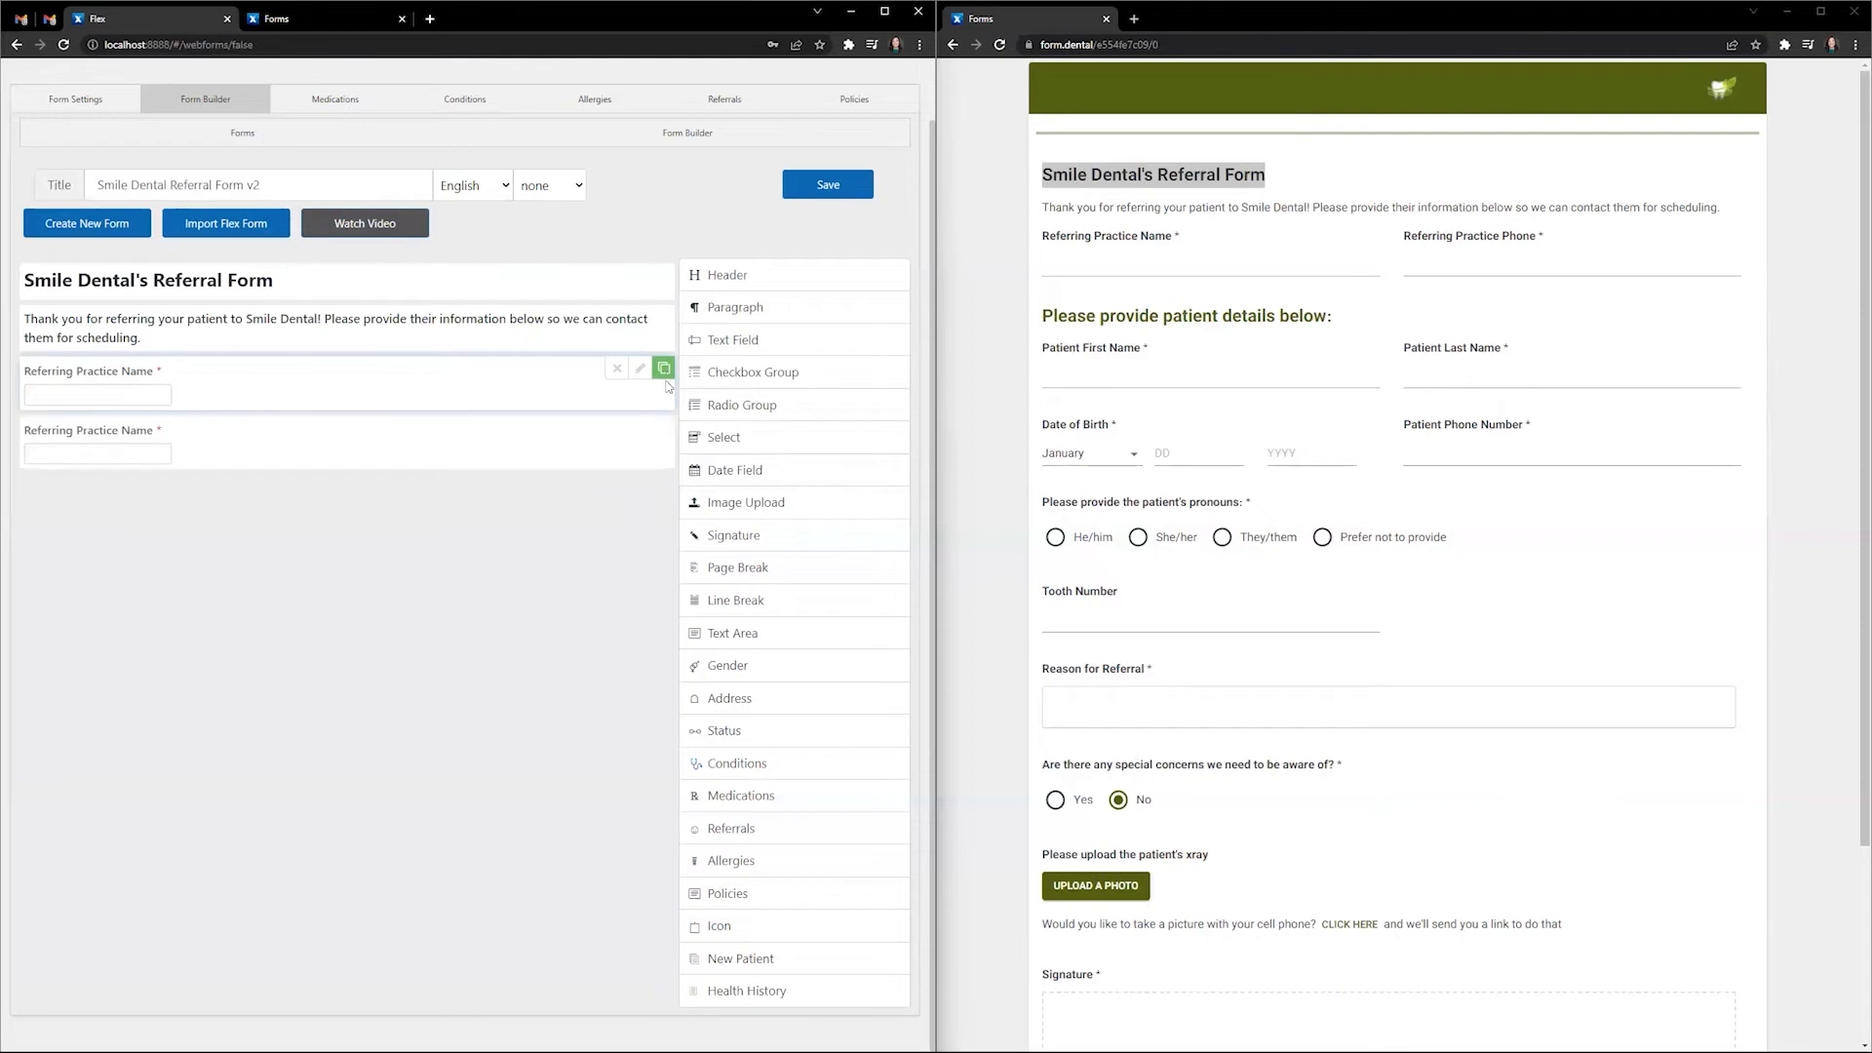
left_click(641, 429)
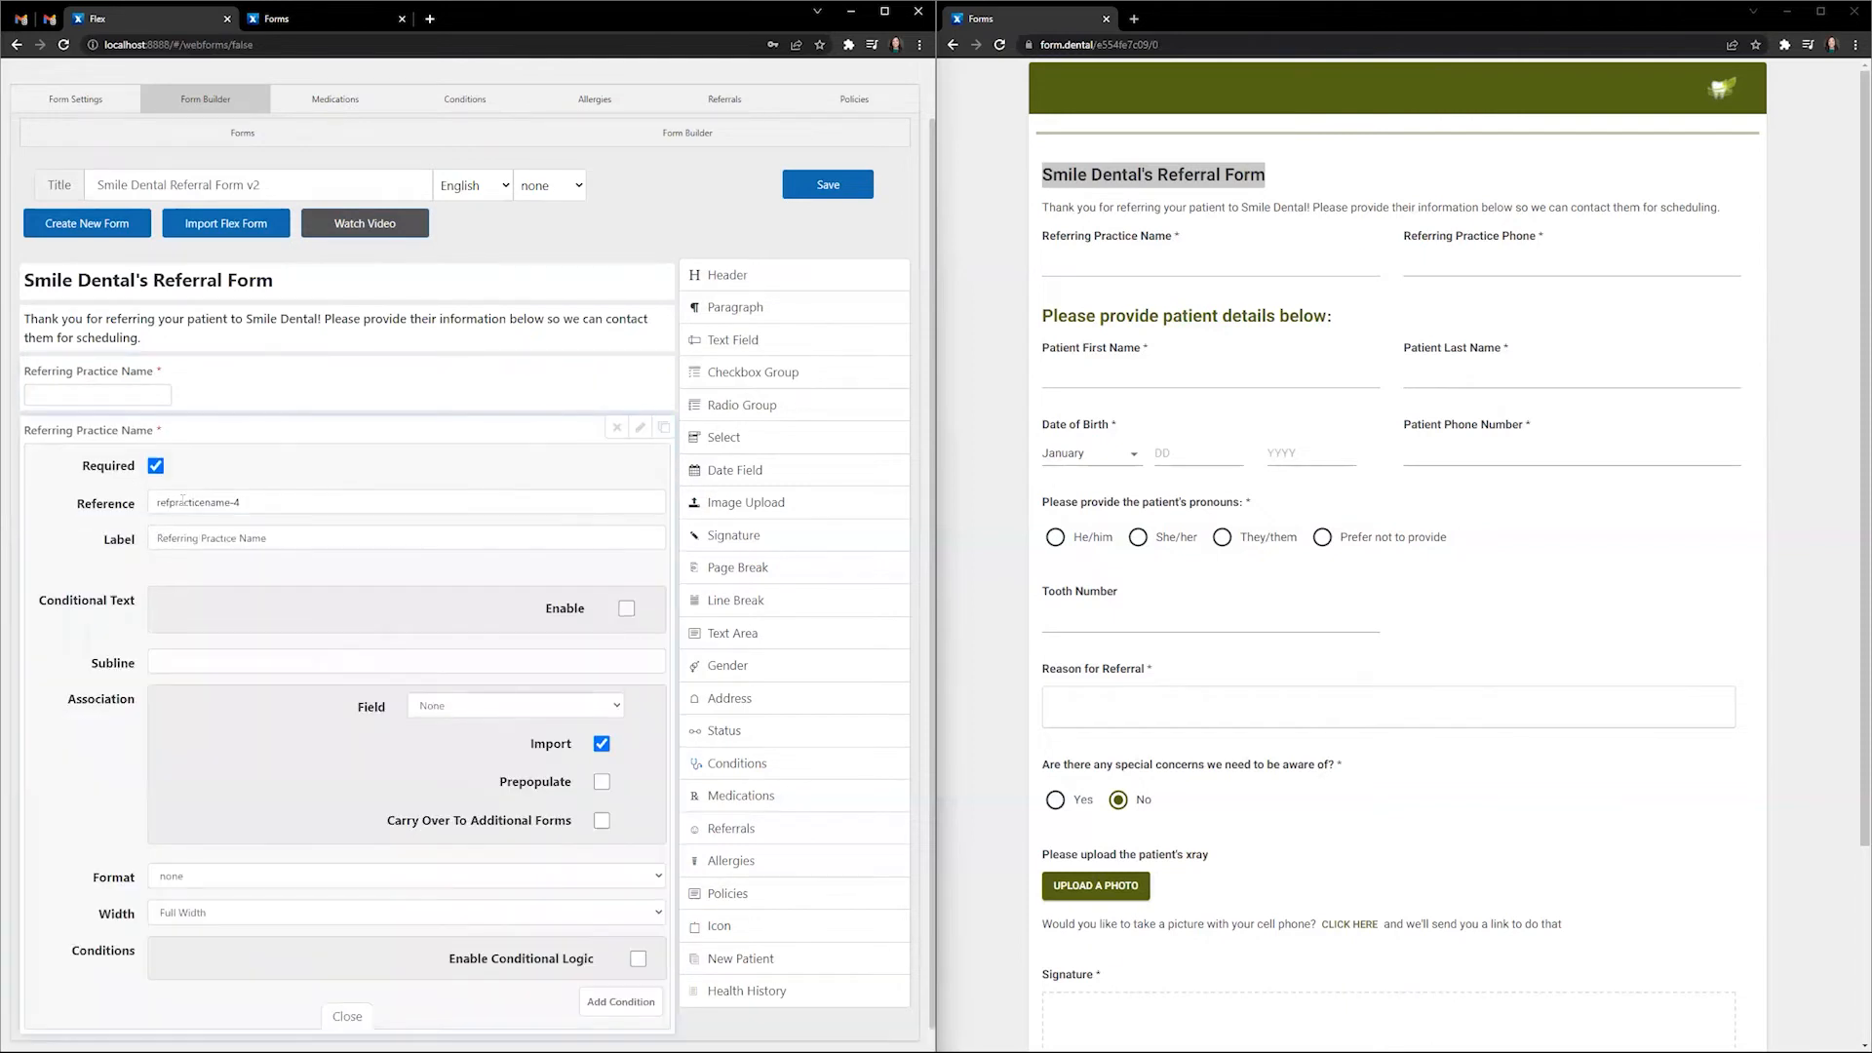
left_click_drag(258, 501, 137, 500)
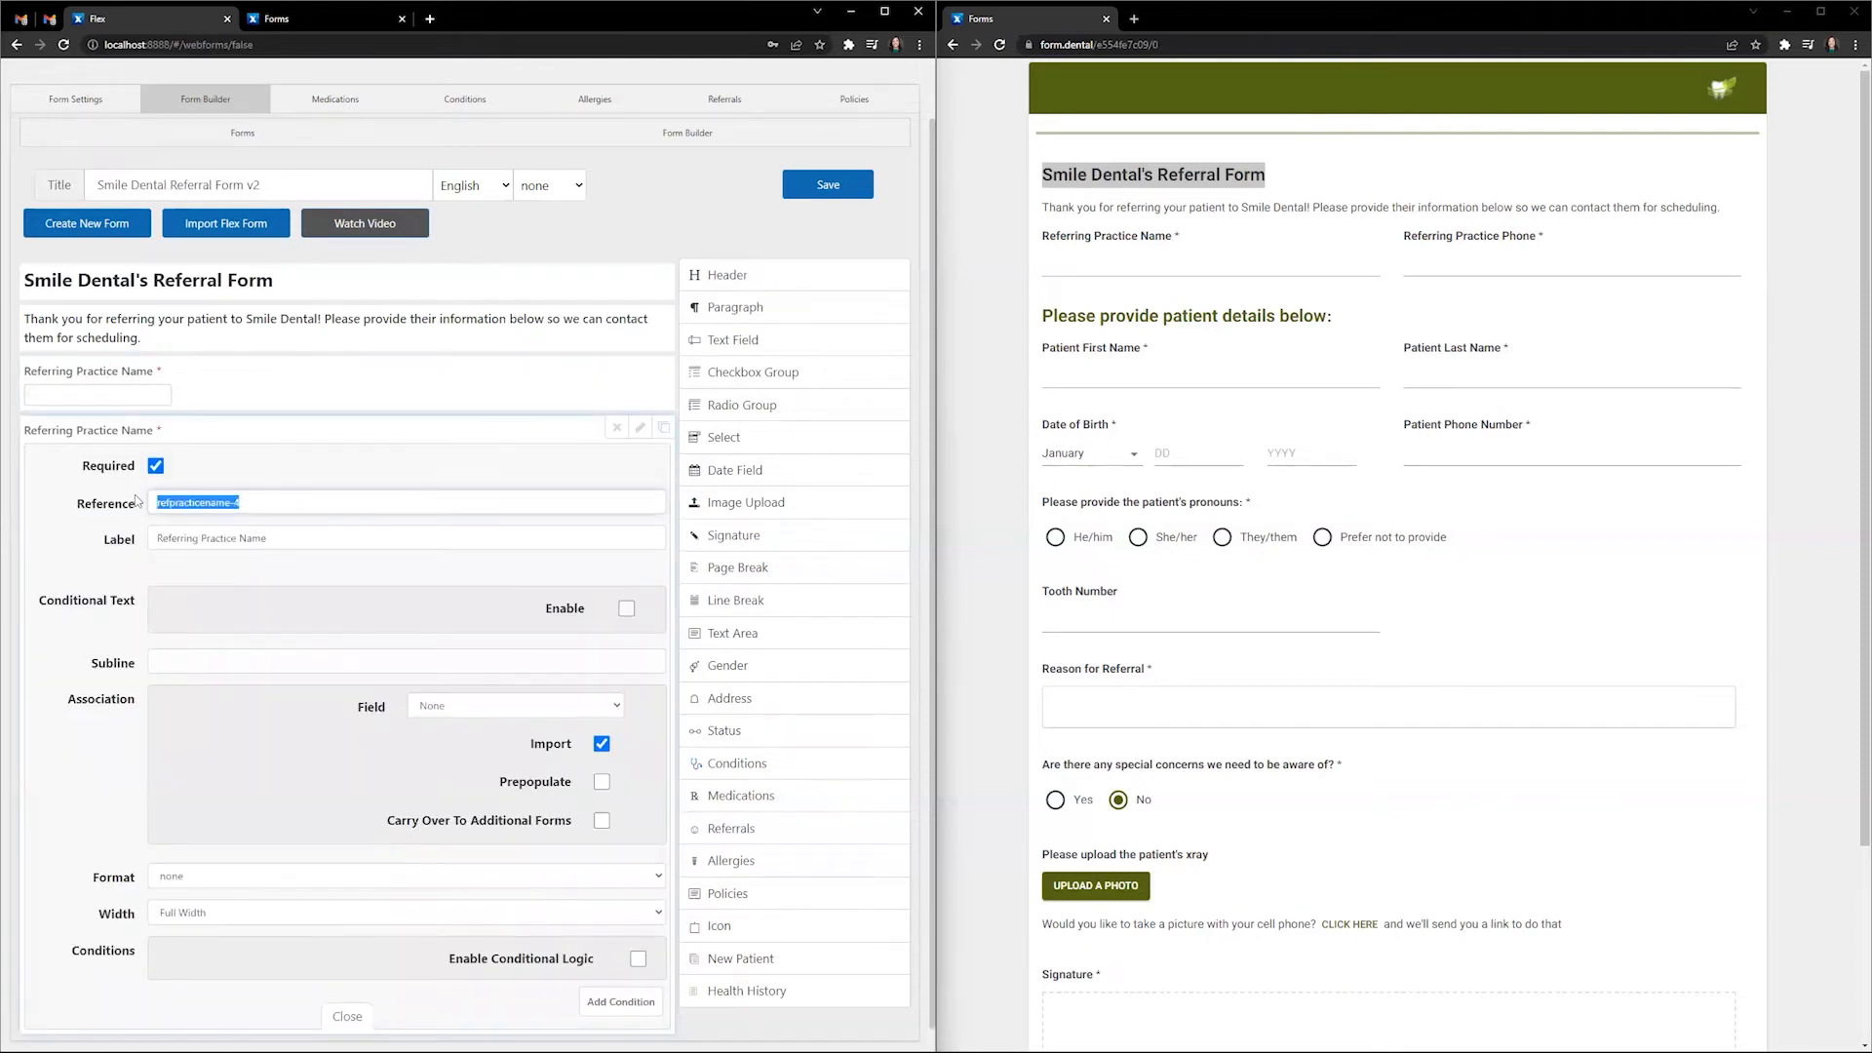
left_click(167, 502)
key("BackSpace")
key("BackSpace")
key("BackSpace")
key("BackSpace")
type("phone")
left_click(313, 531)
key("ctrl+shift+Left")
type("Phone")
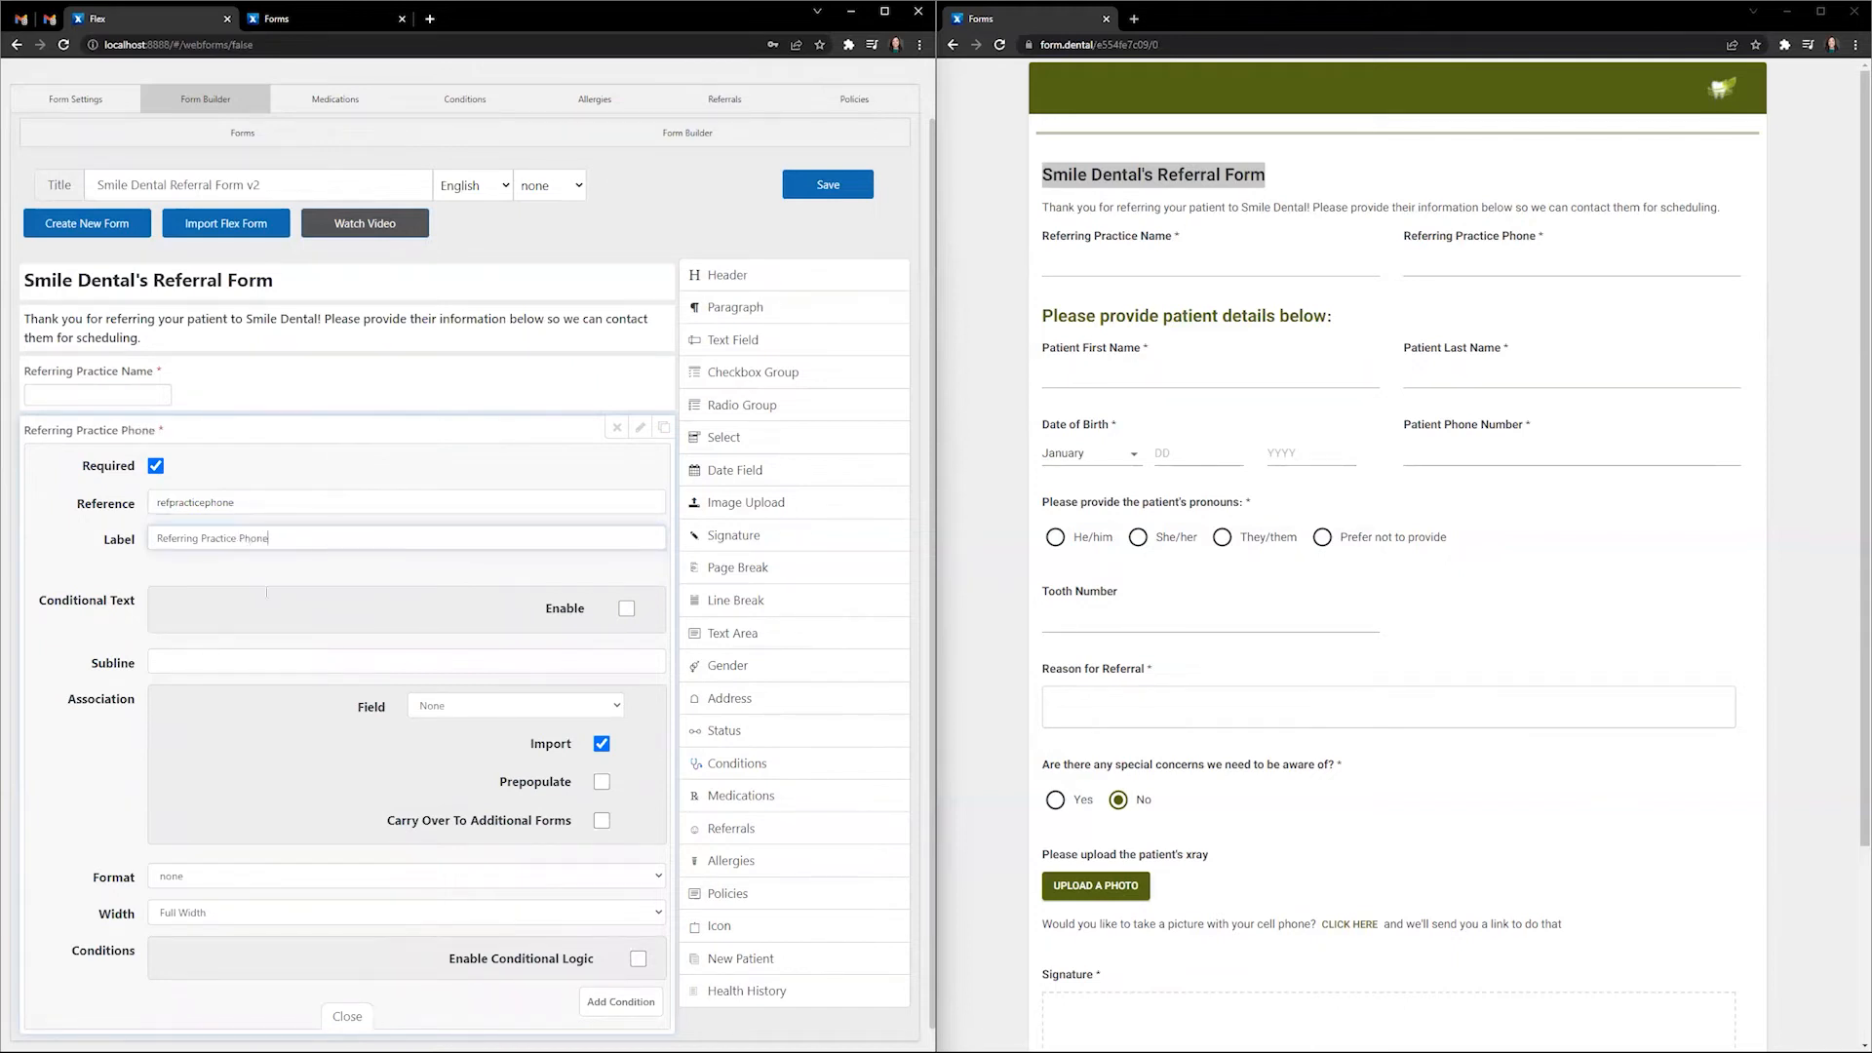
- Set the phone field to 1/2 Width with Import unchecked and close its settings
scroll(266, 592, "down", 1)
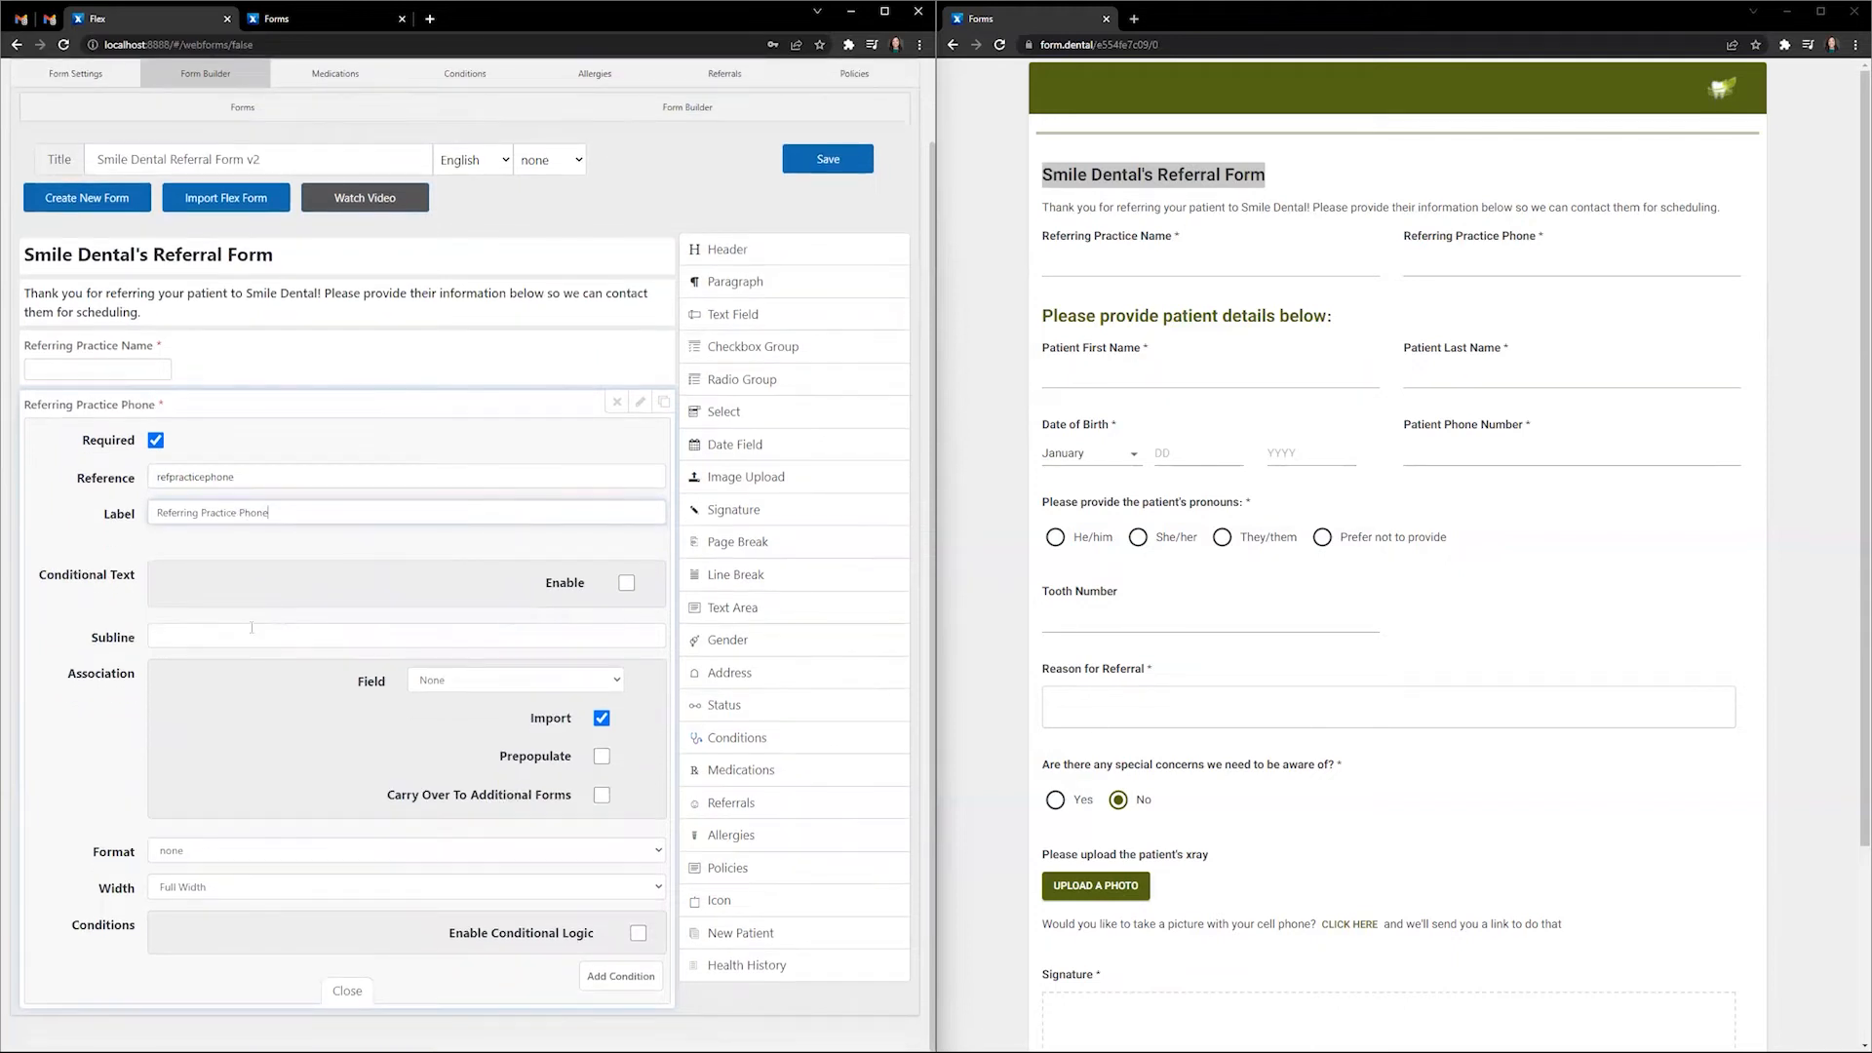
left_click(317, 889)
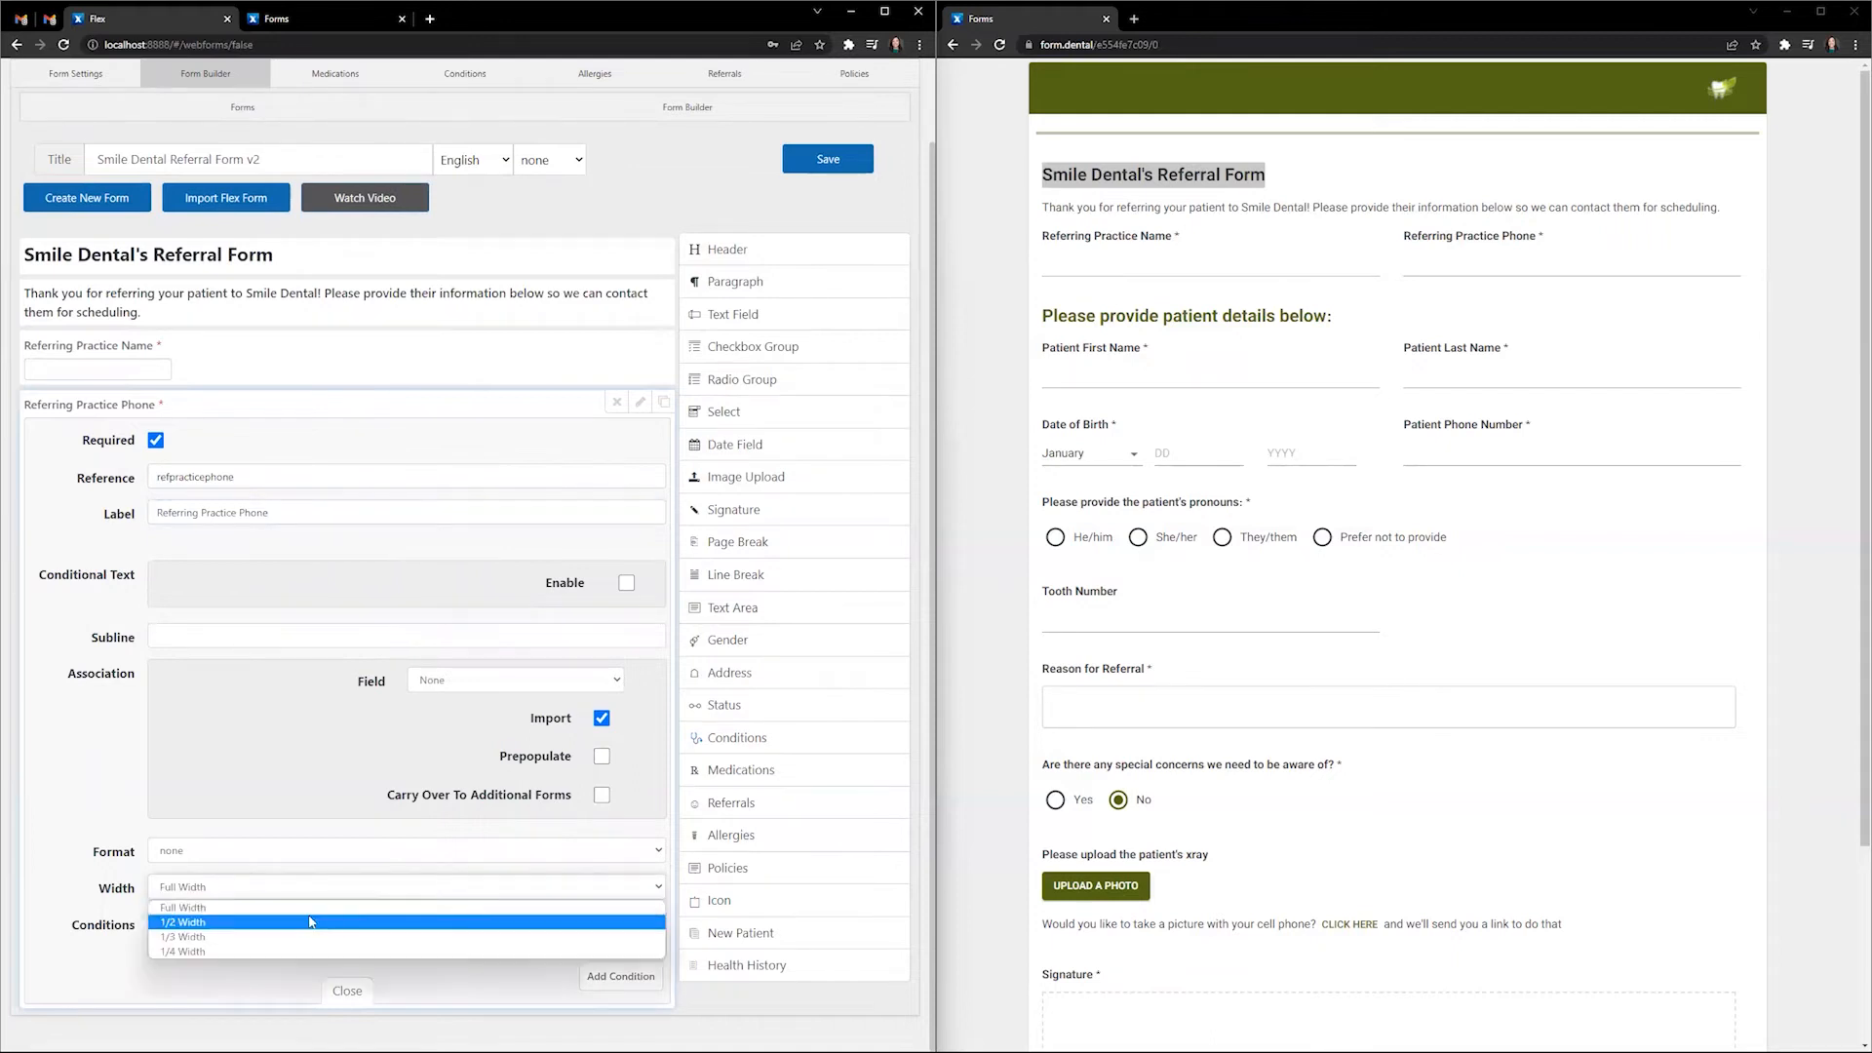
left_click(317, 922)
left_click(602, 717)
left_click(343, 991)
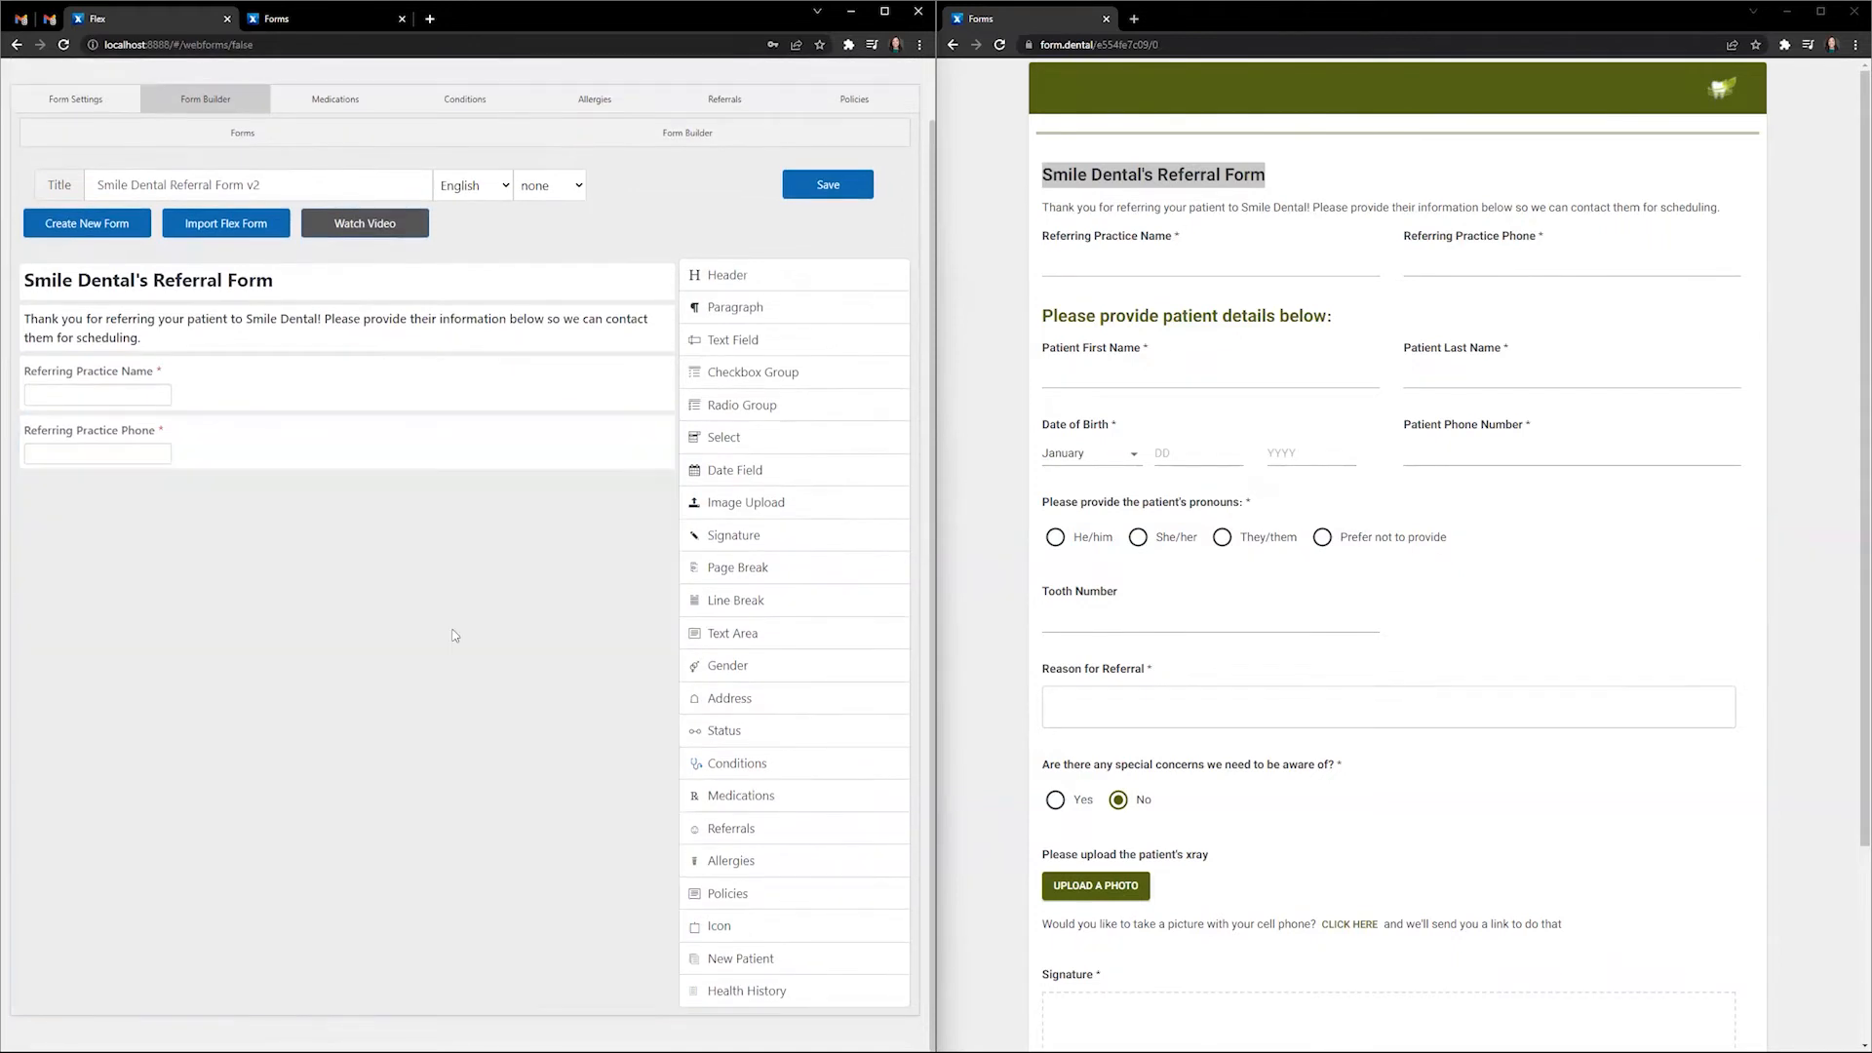
- Add an h5 header reading 'Please provide patient details below:' beneath the phone field
left_click_drag(855, 289, 544, 483)
left_click(640, 485)
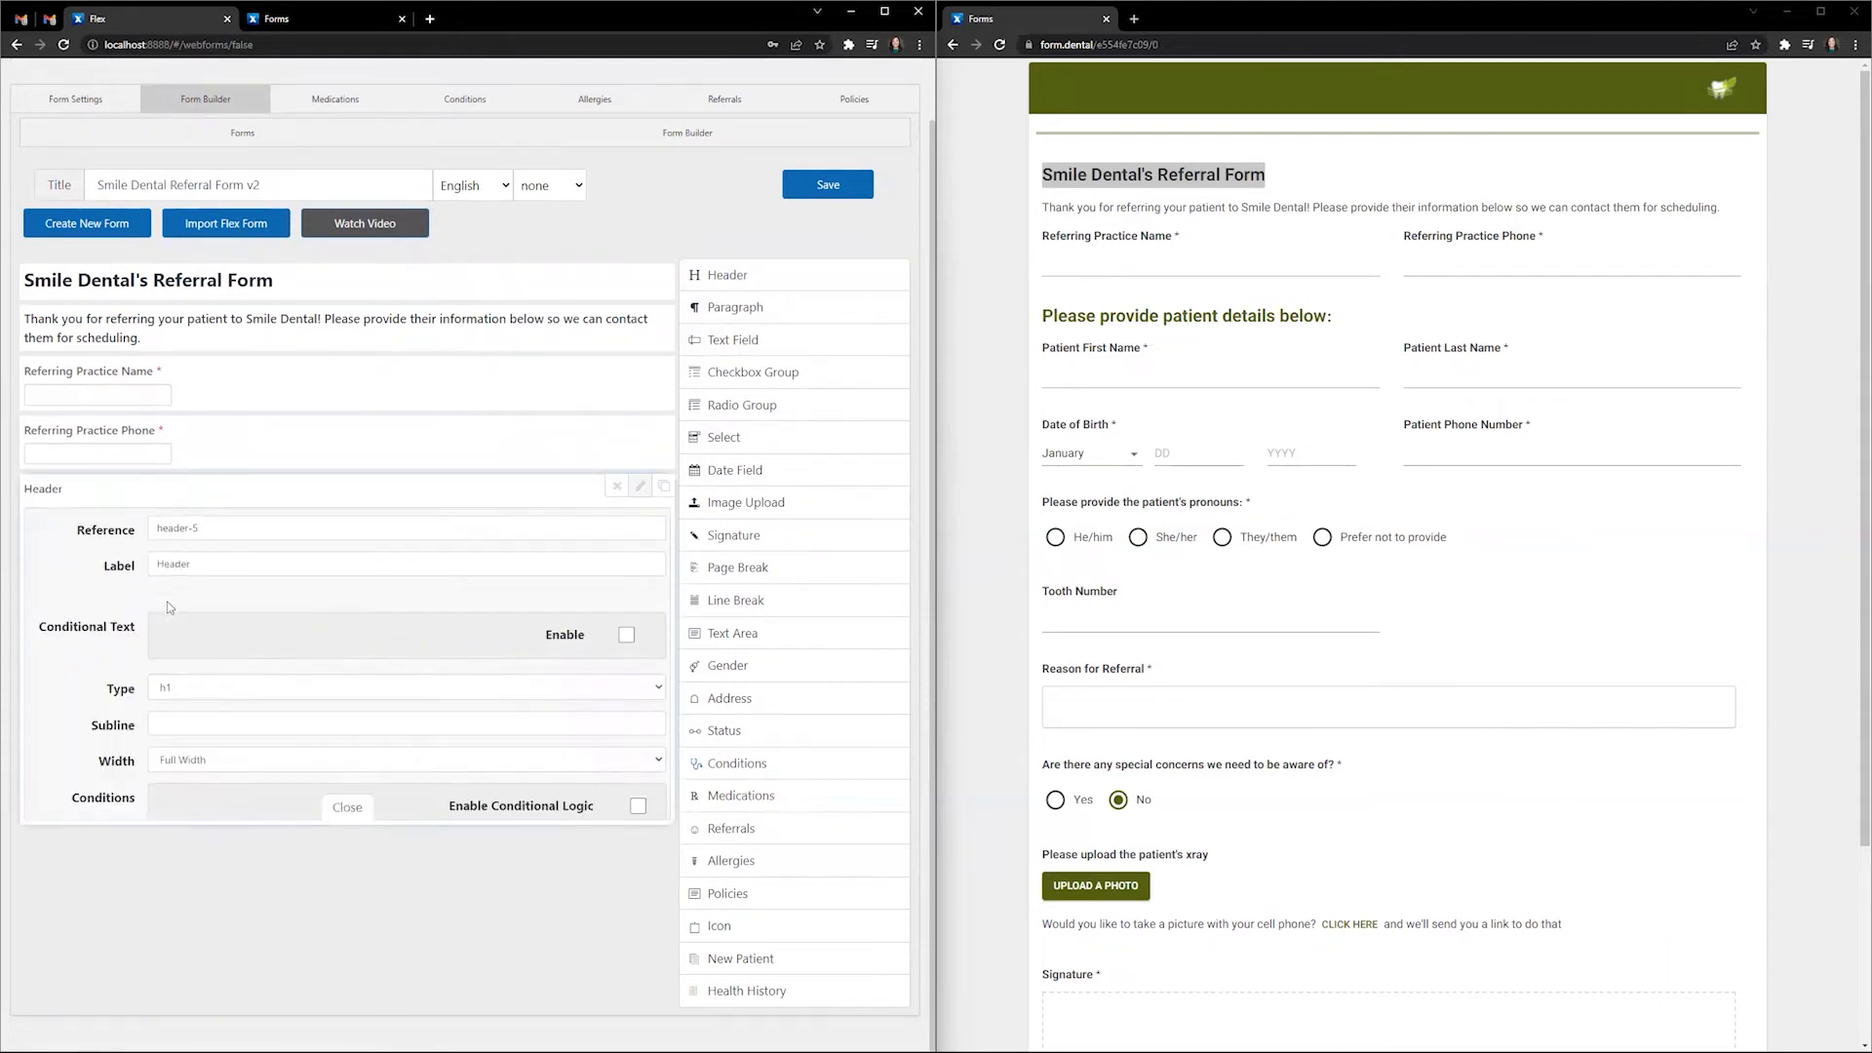
left_click(234, 520)
key("Tab")
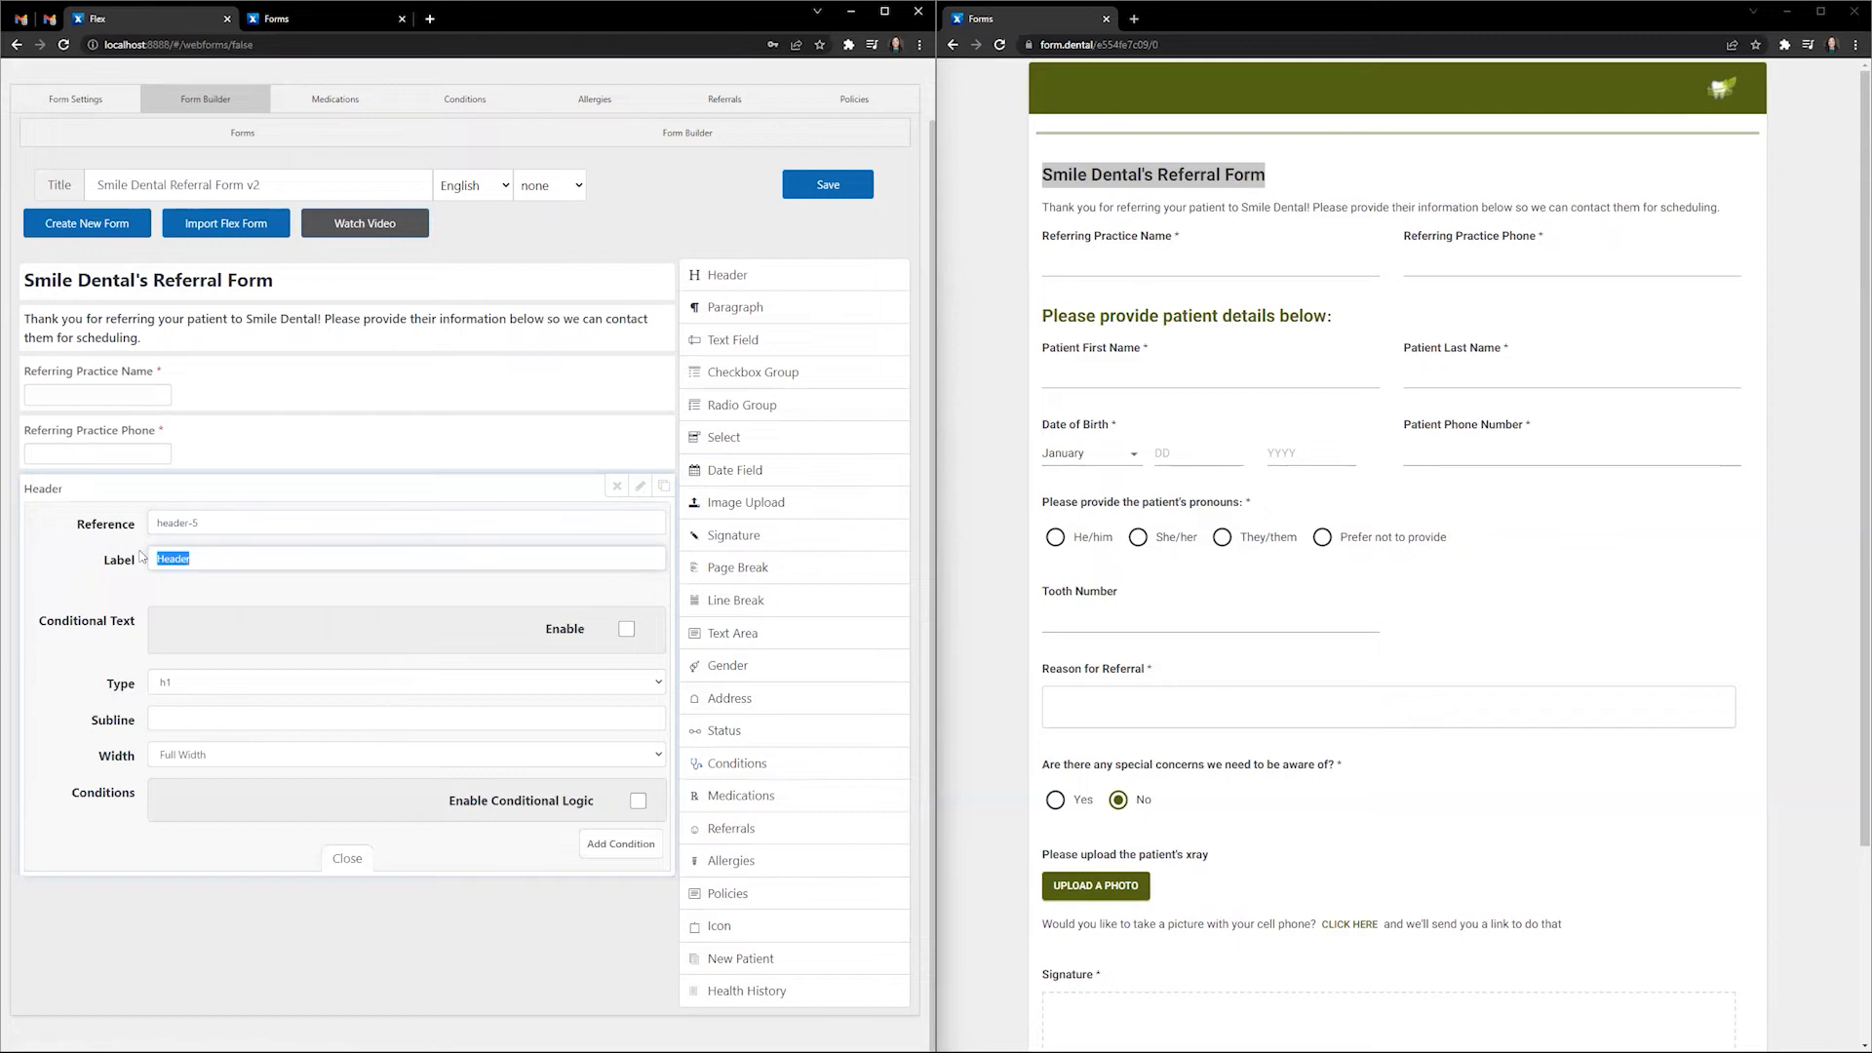
type("Please provide patient details")
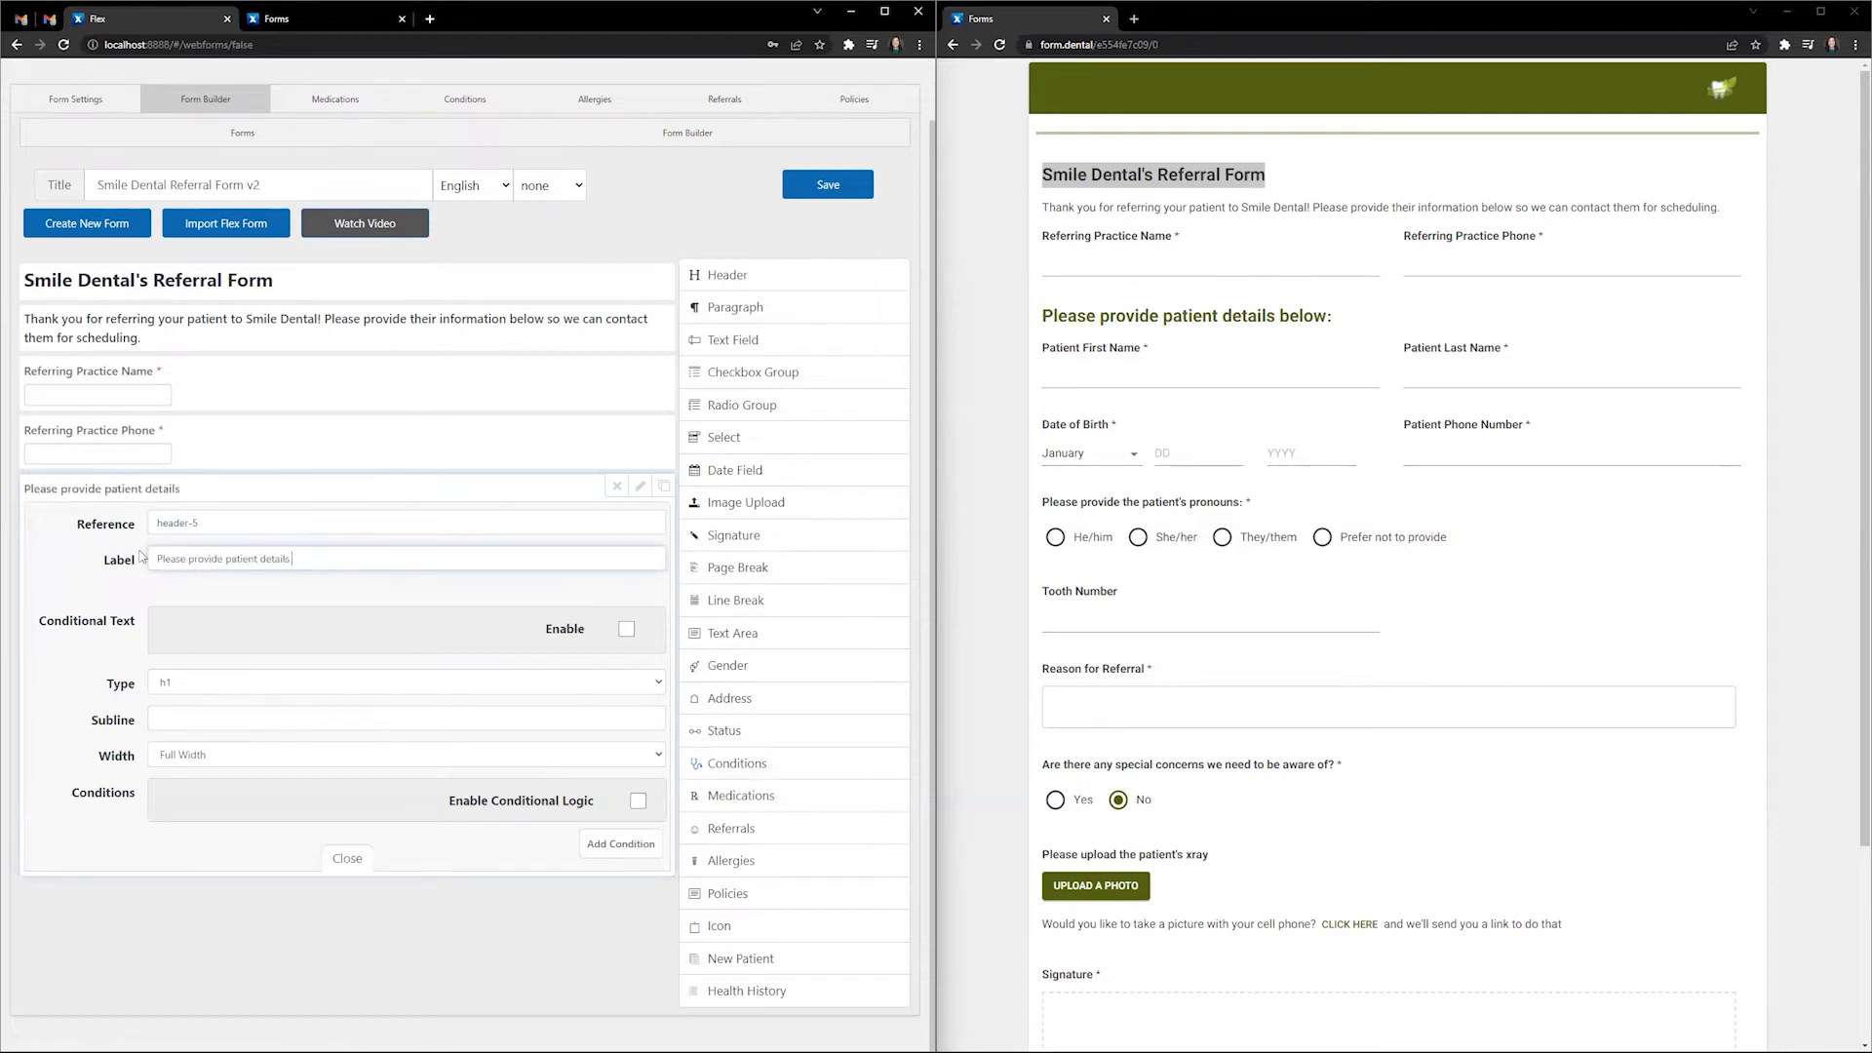
type(" below:")
left_click(198, 682)
left_click(196, 761)
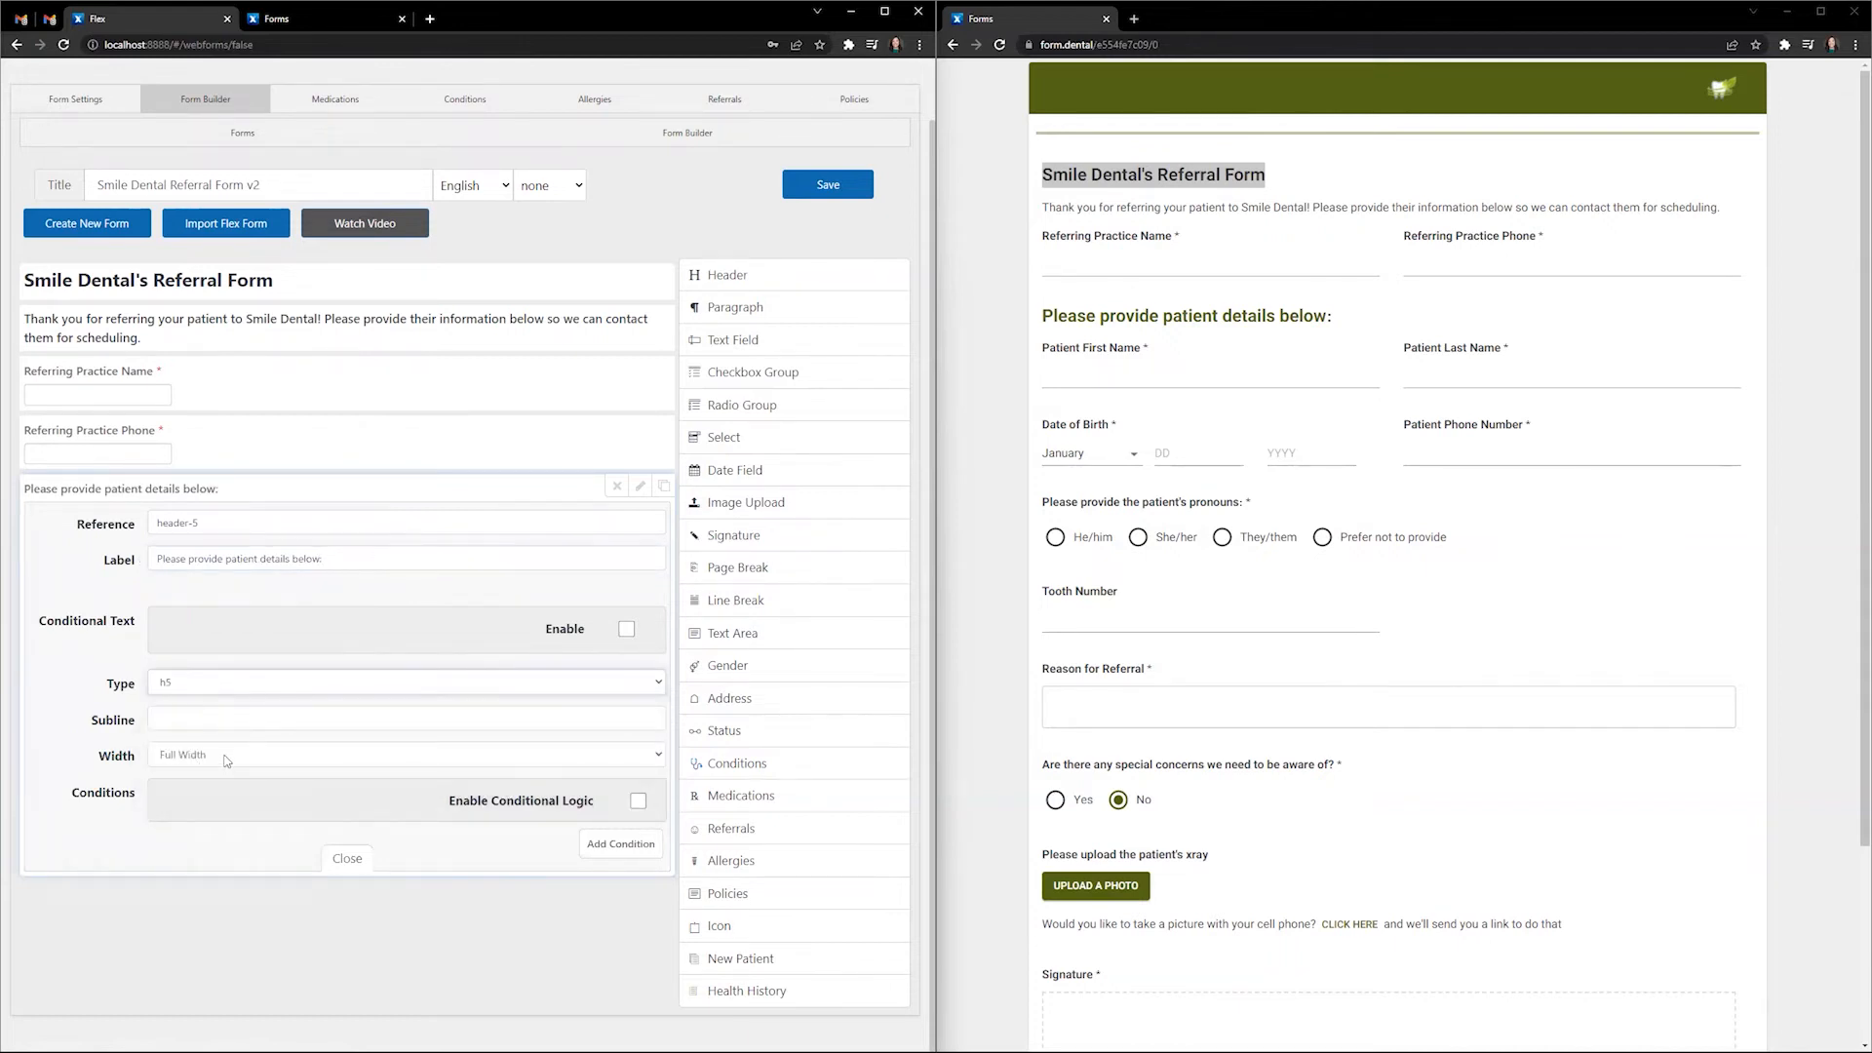
left_click(347, 858)
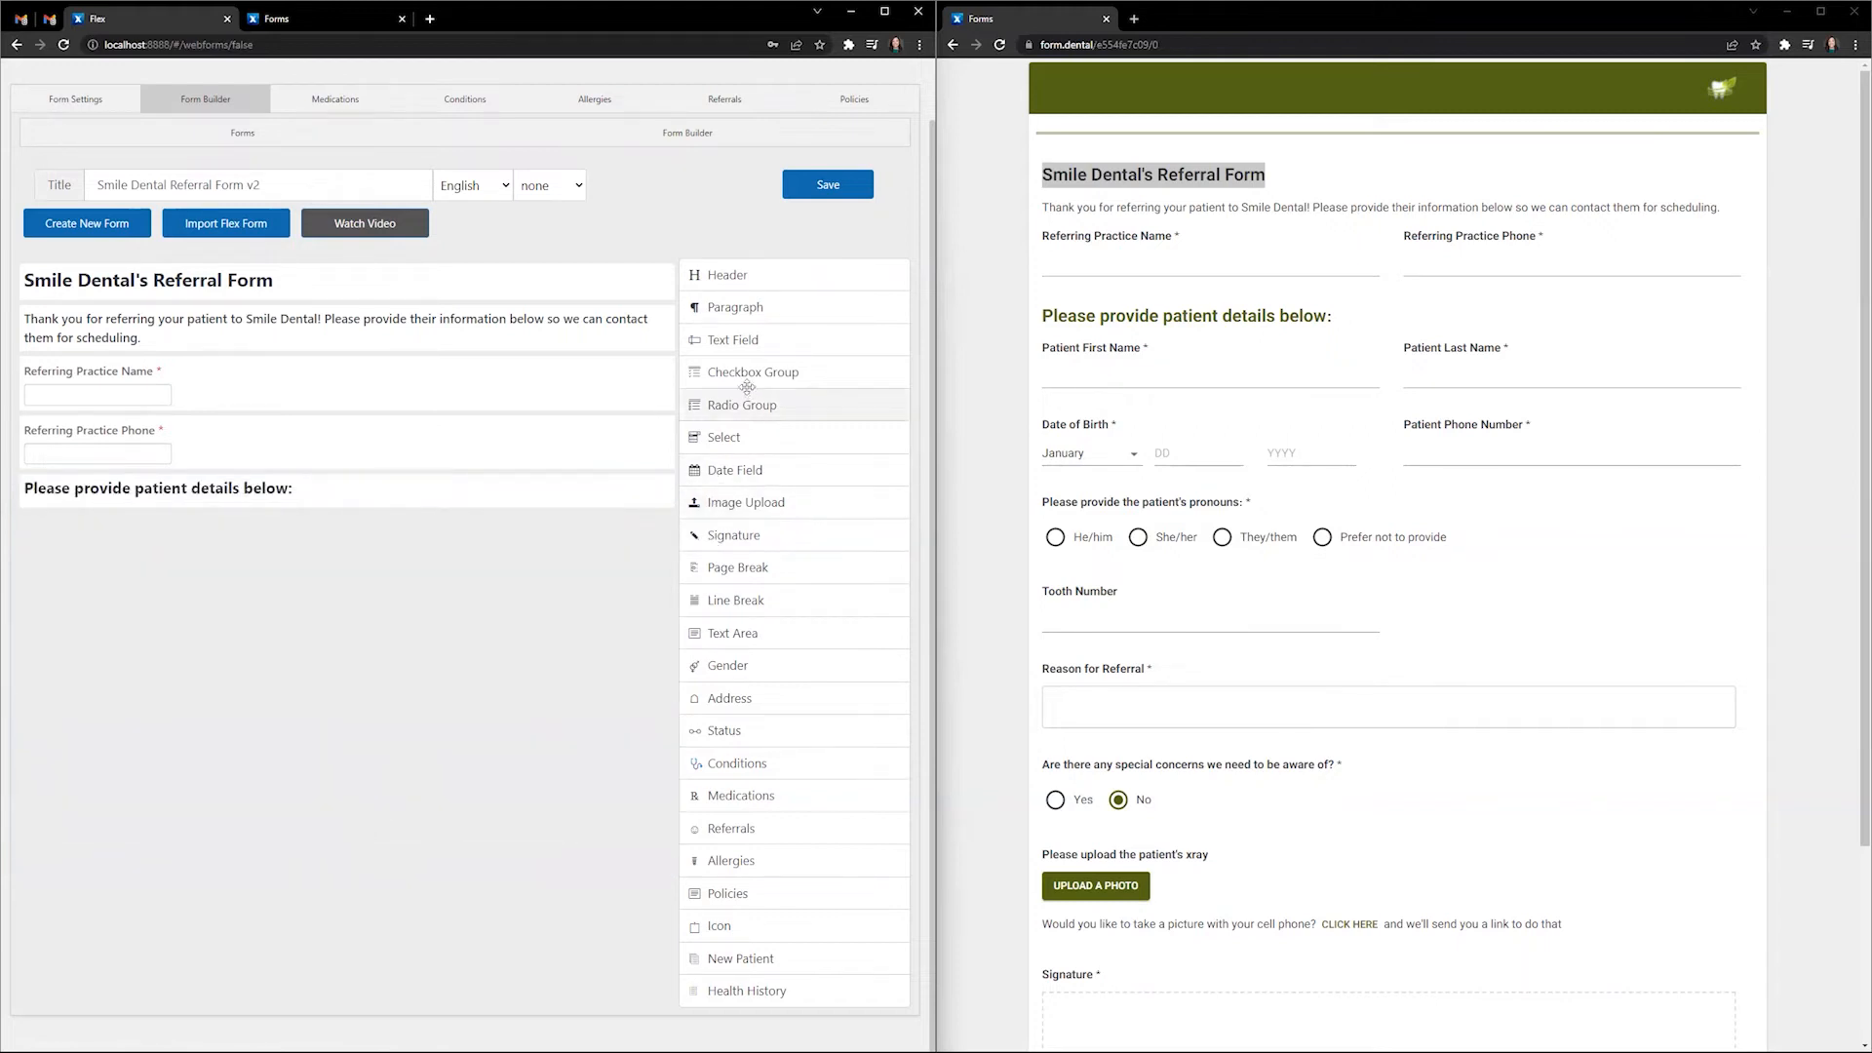
- Add a required text field with reference patfname and label Patient First Name
left_click(768, 340)
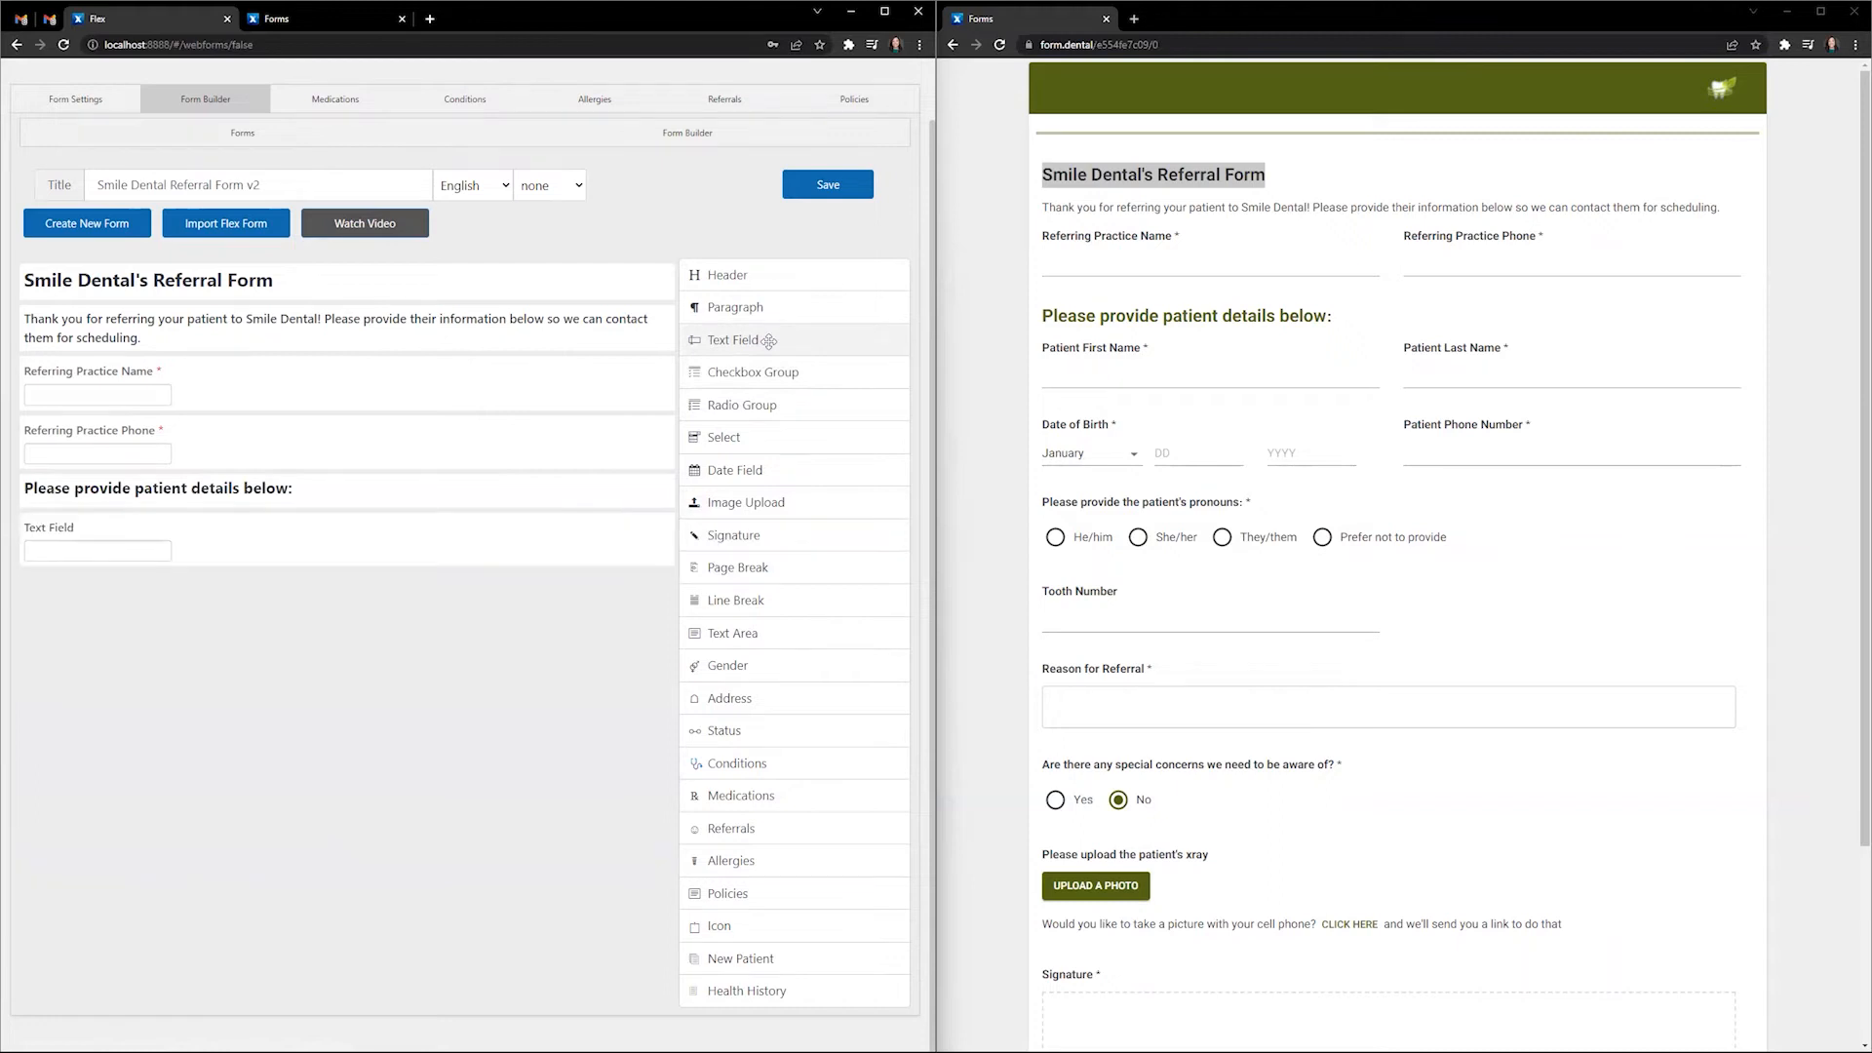
left_click(641, 526)
left_click(155, 562)
scroll(234, 518, "down", 1)
left_click_drag(188, 478, 142, 479)
type("pat")
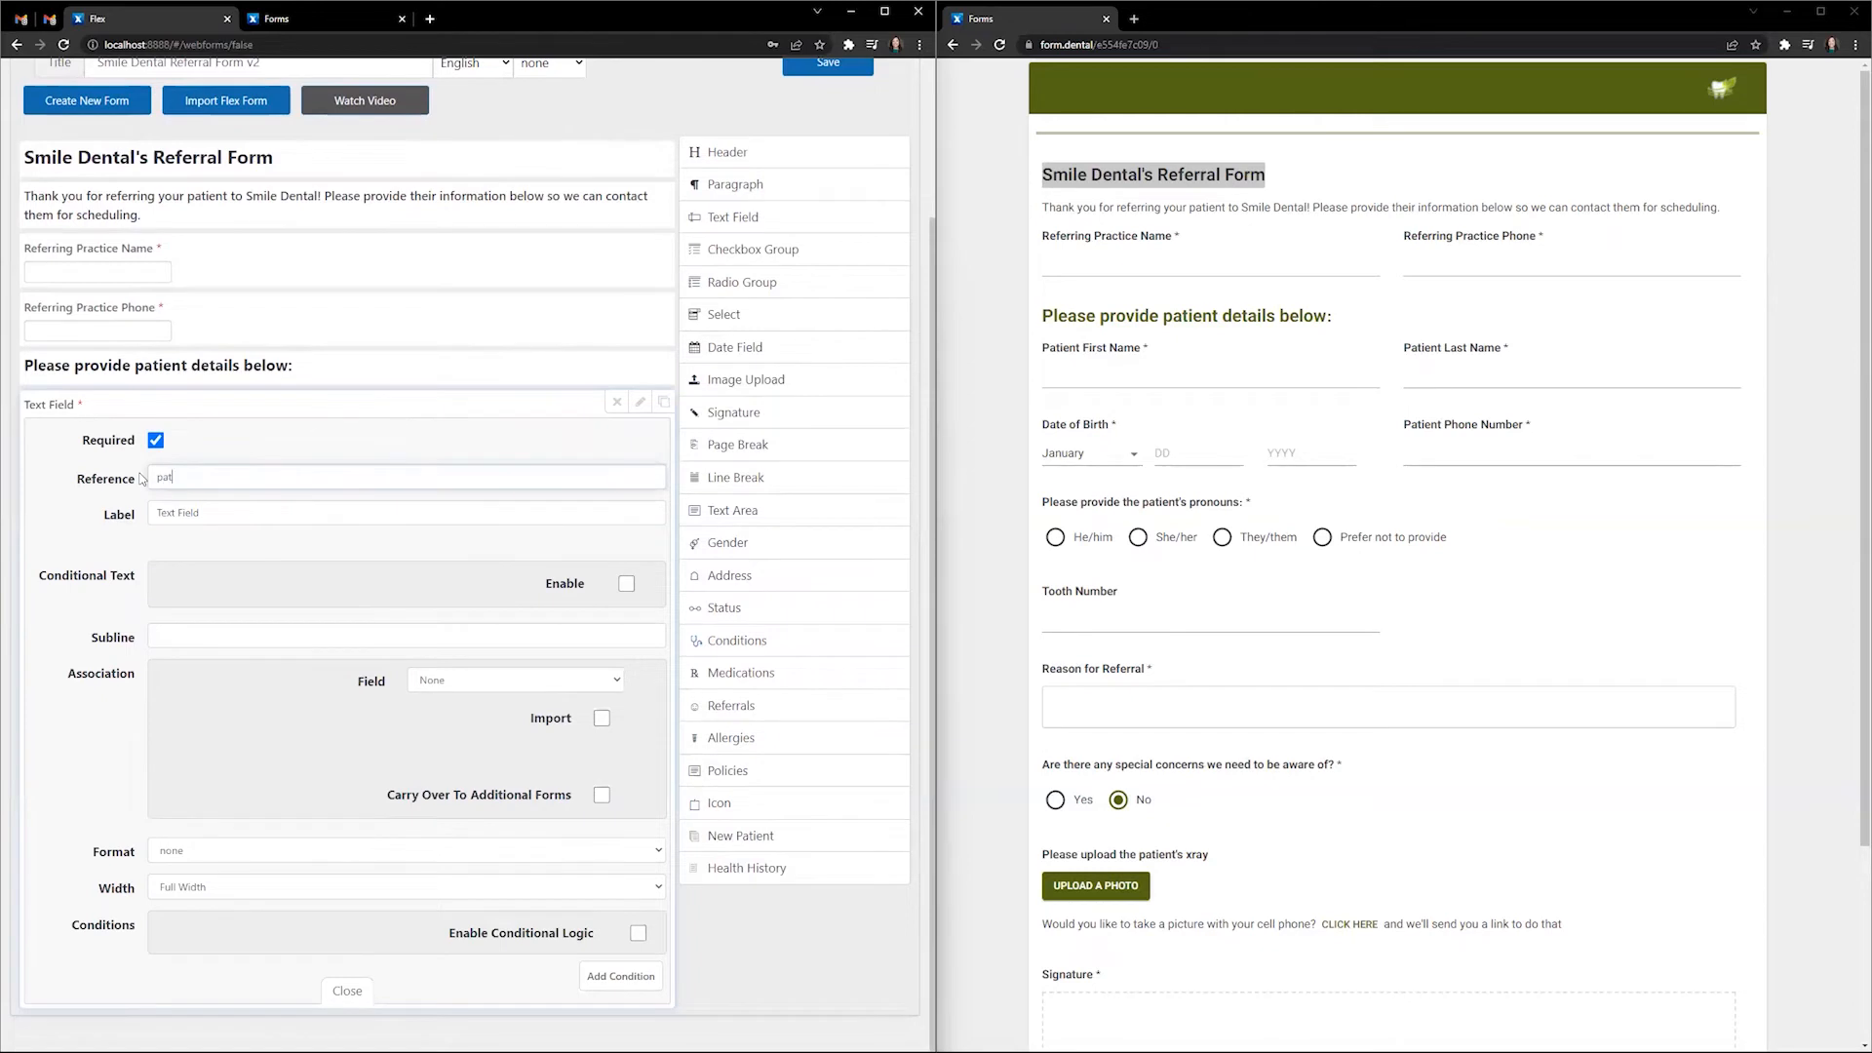
type("fname")
key("Tab")
type("P")
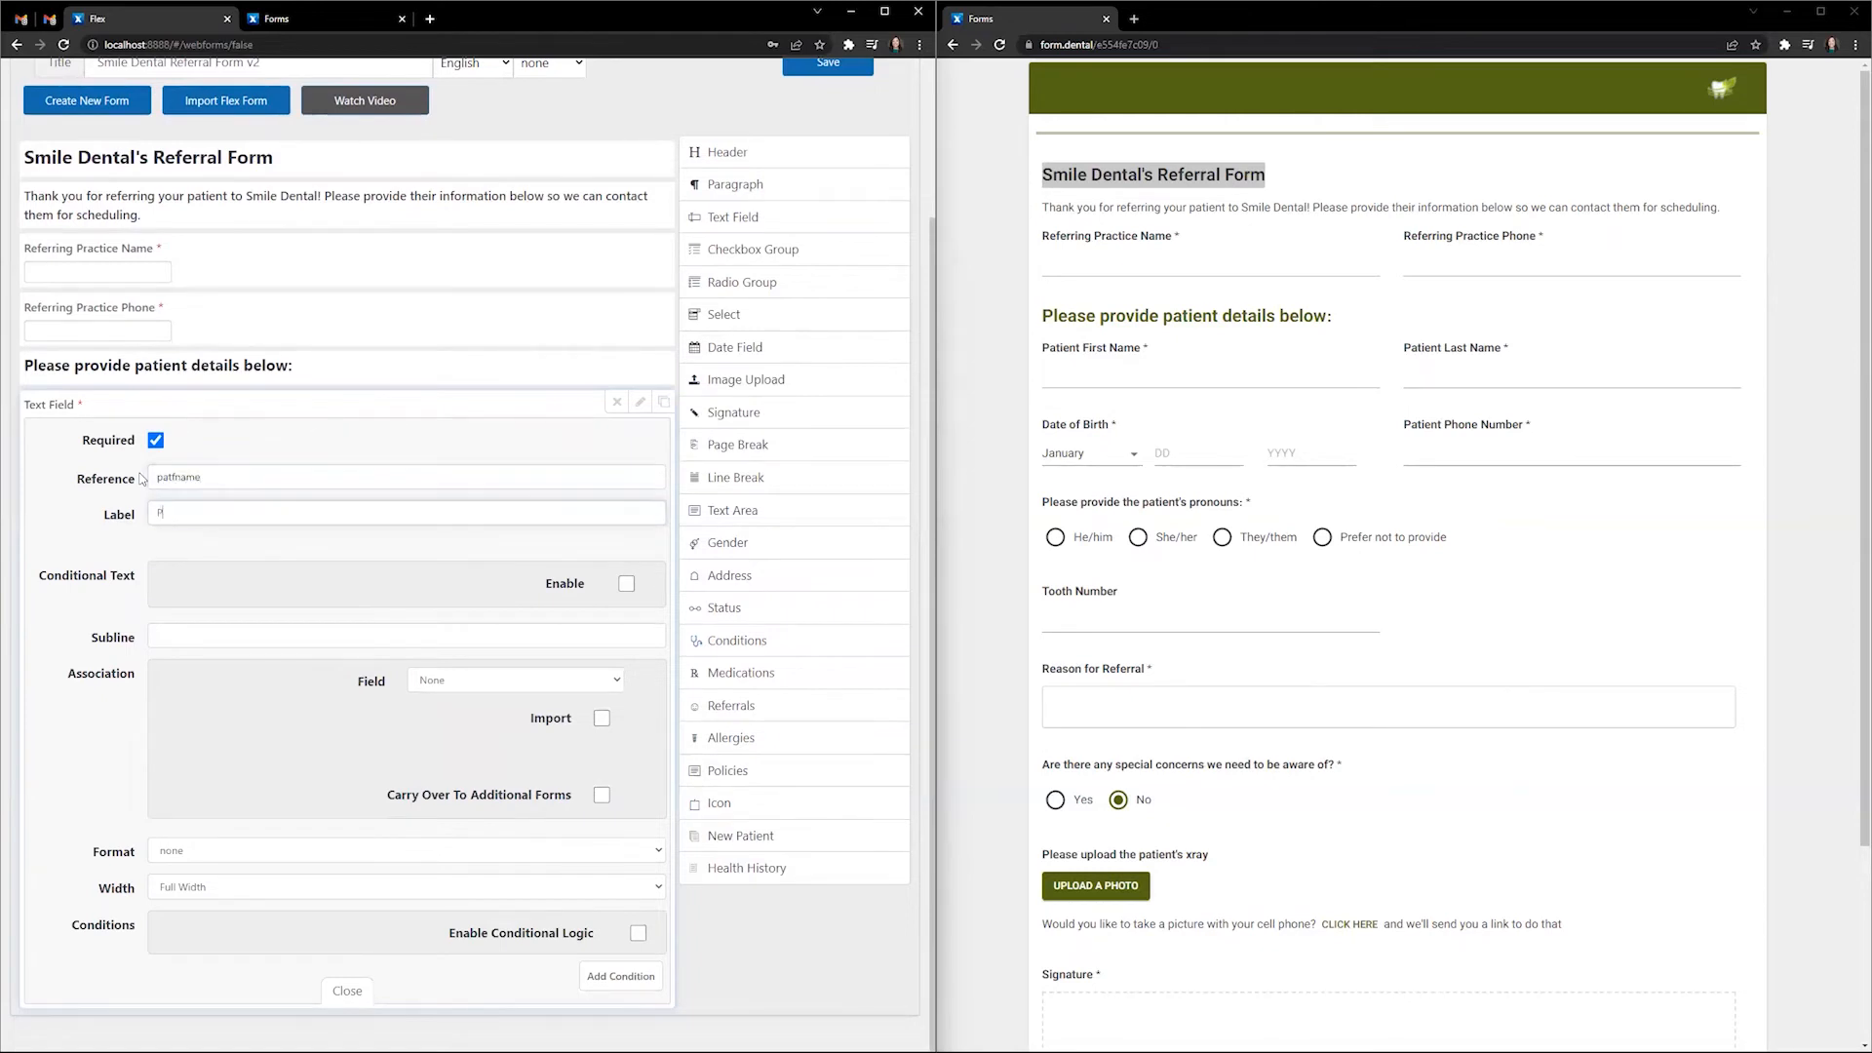
type("atient First Name")
- Link it to First Name with Import on, set 1/2 Width, and close
left_click(457, 681)
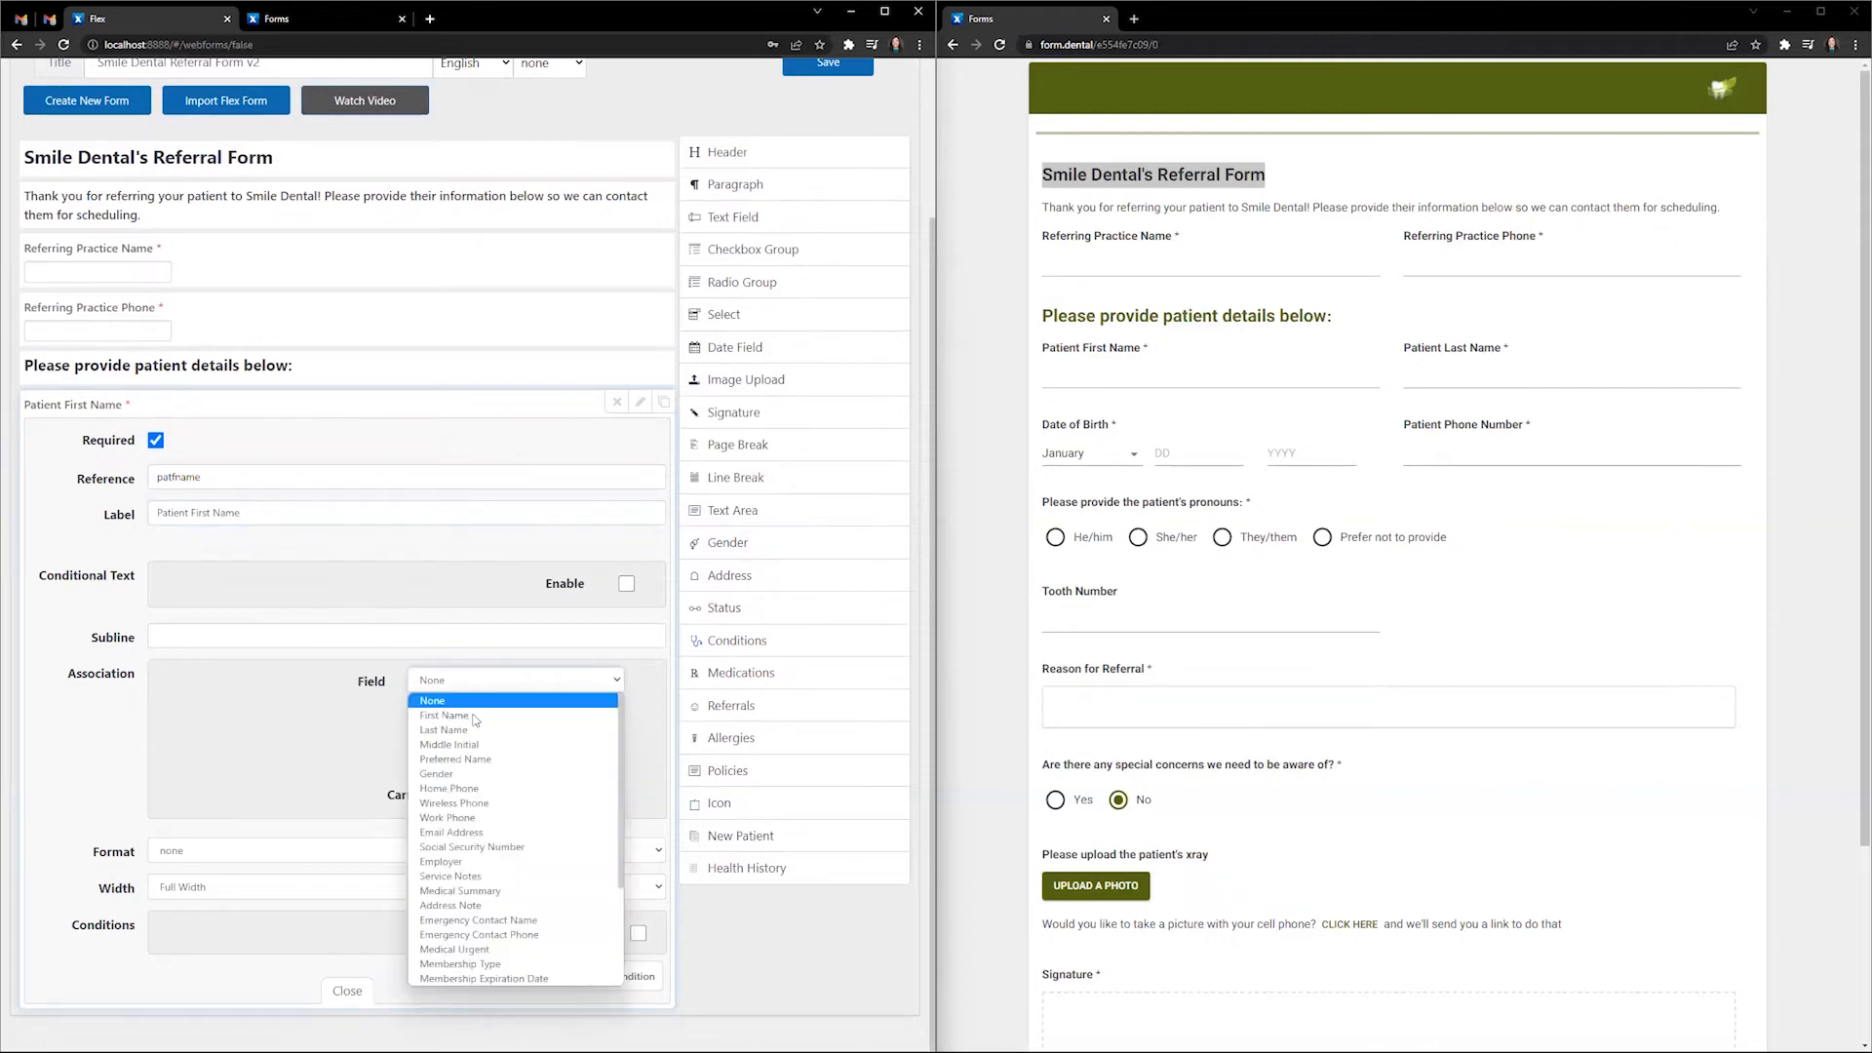
left_click(472, 716)
left_click(602, 721)
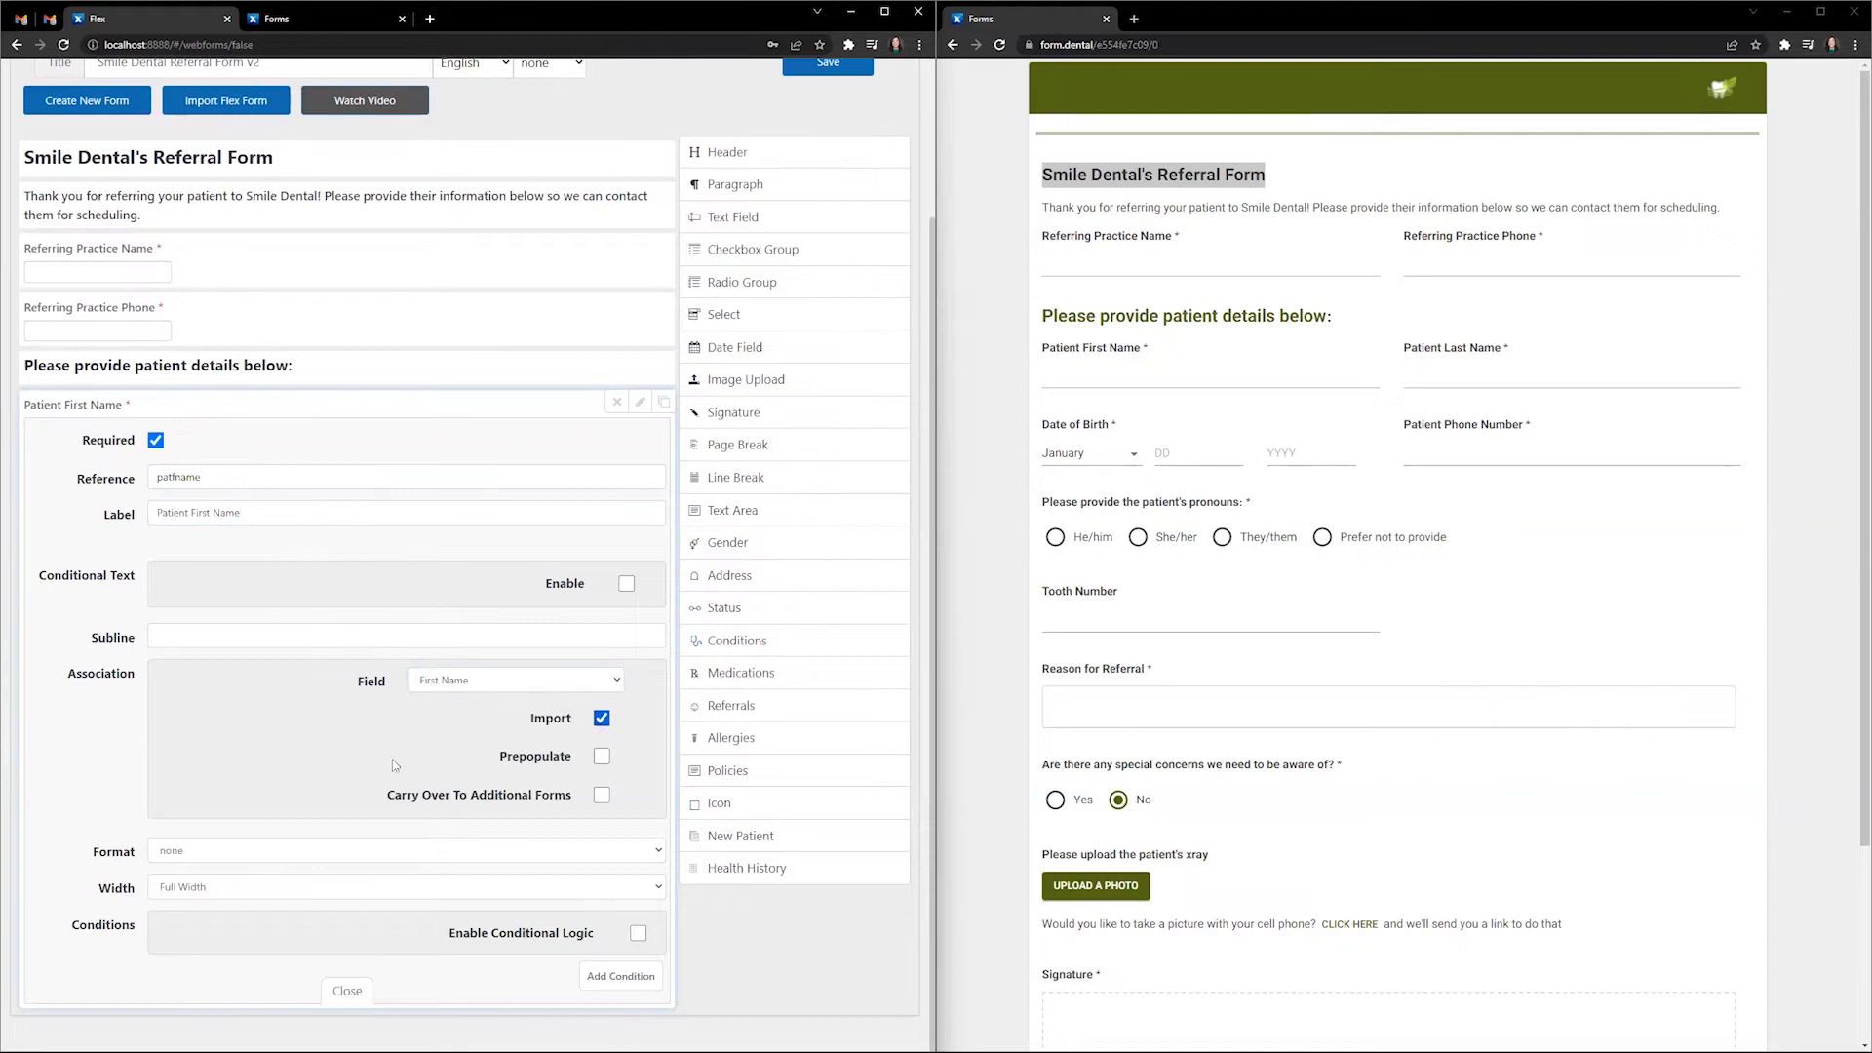
left_click(226, 886)
left_click(210, 928)
left_click(358, 987)
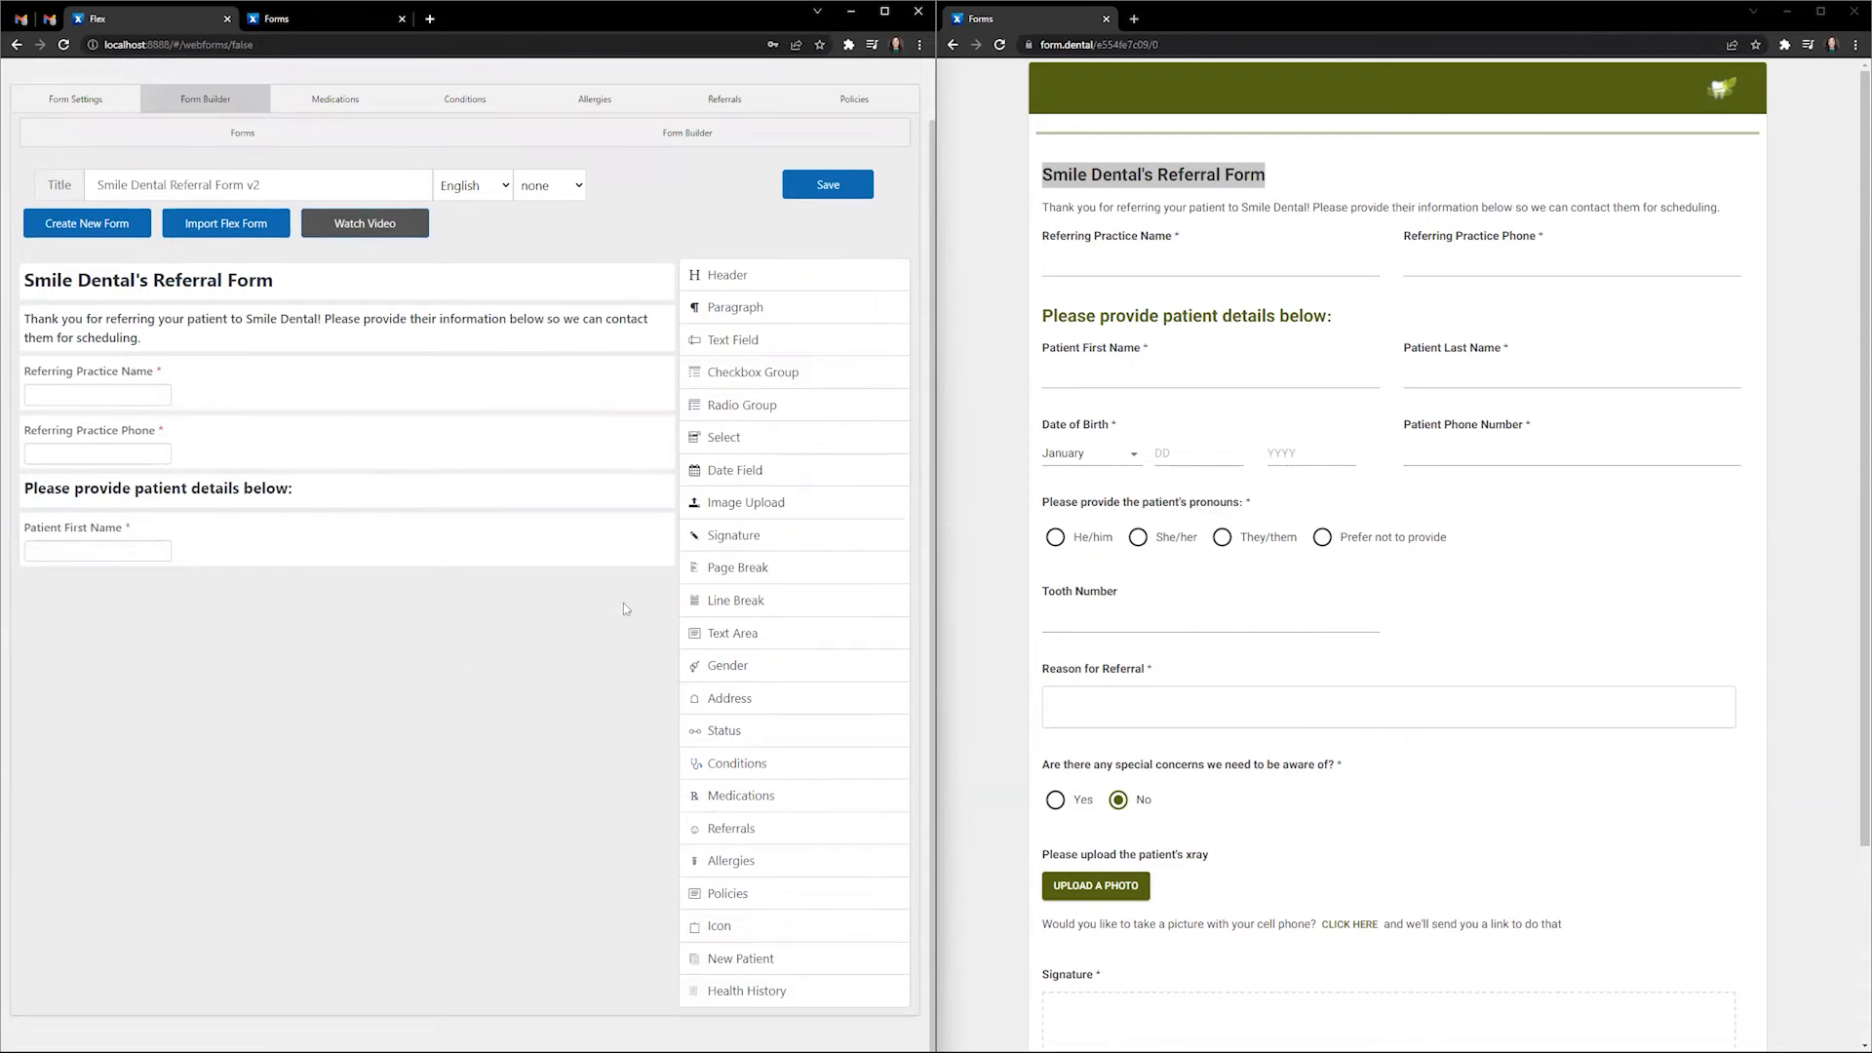
- Duplicate the Patient First Name field and change the copy's reference to patlname
mouse_move(645, 544)
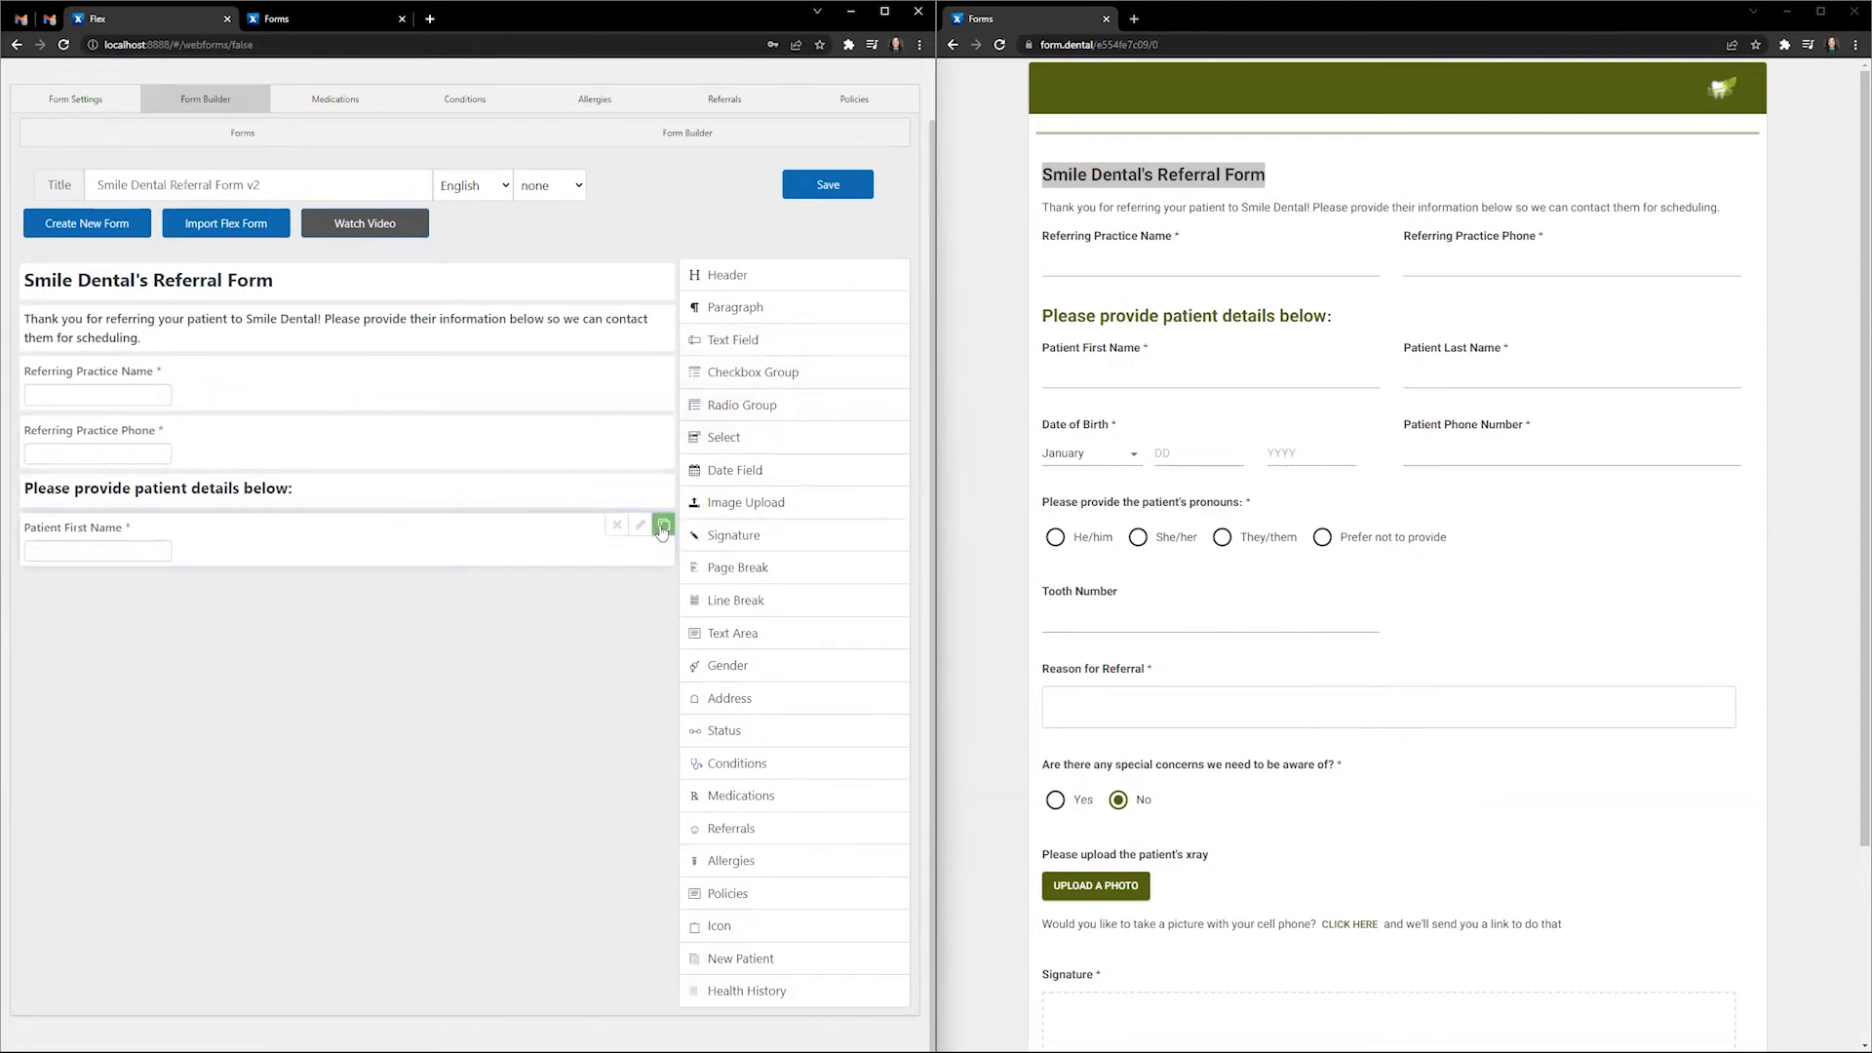
left_click(662, 527)
left_click(640, 586)
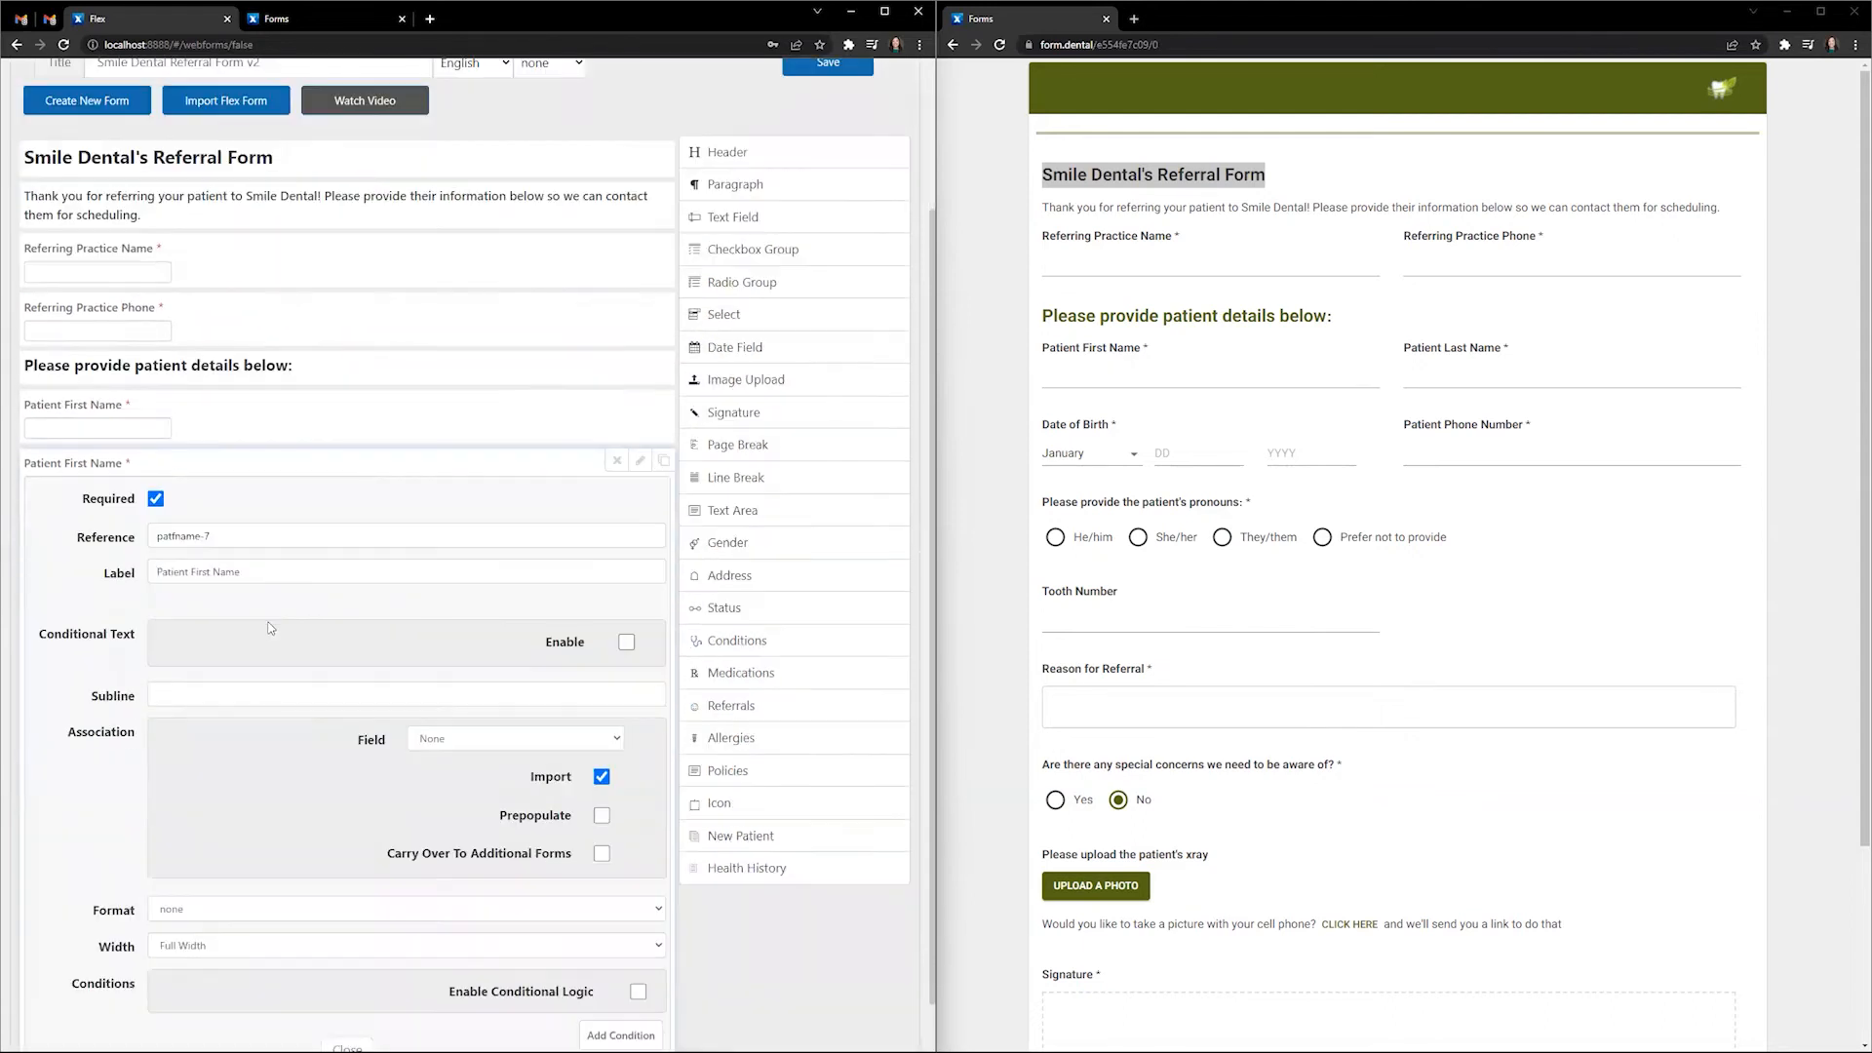
left_click_drag(228, 542, 179, 543)
key("BackSpace")
type("lane")
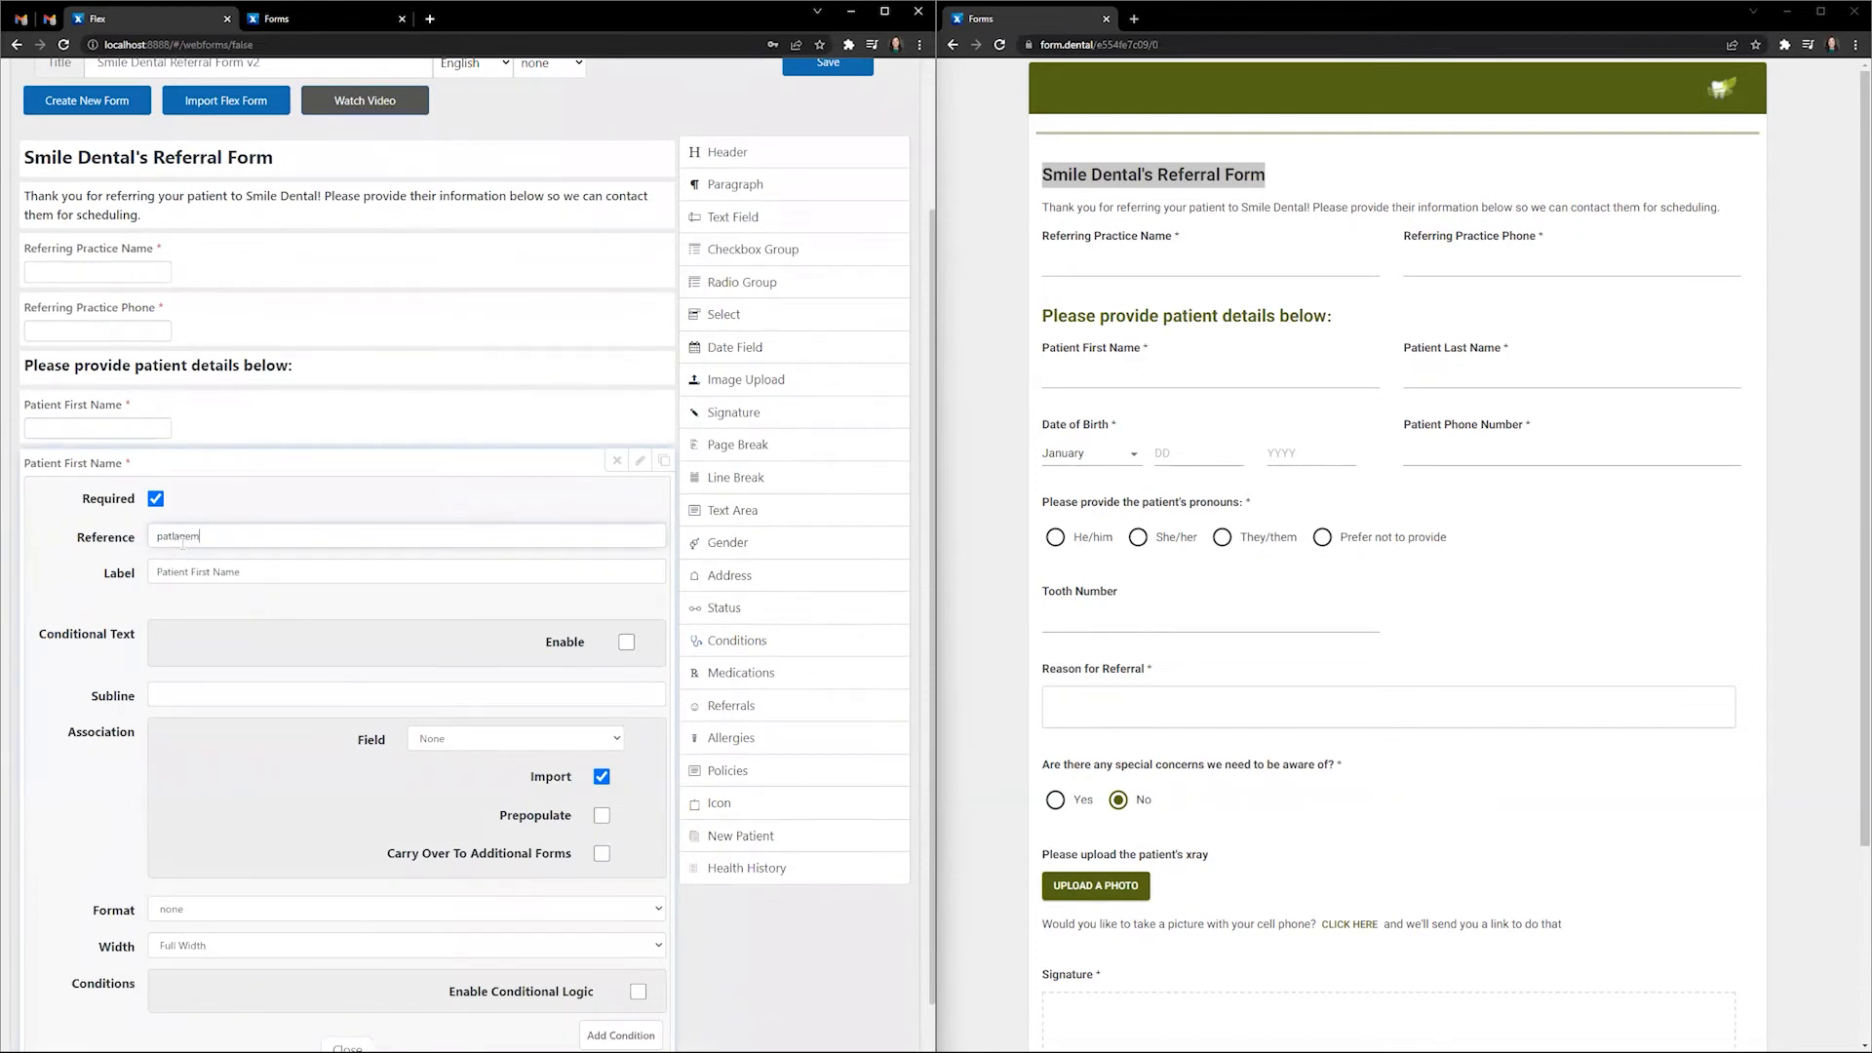
key("BackSpace")
type("name")
key("Tab")
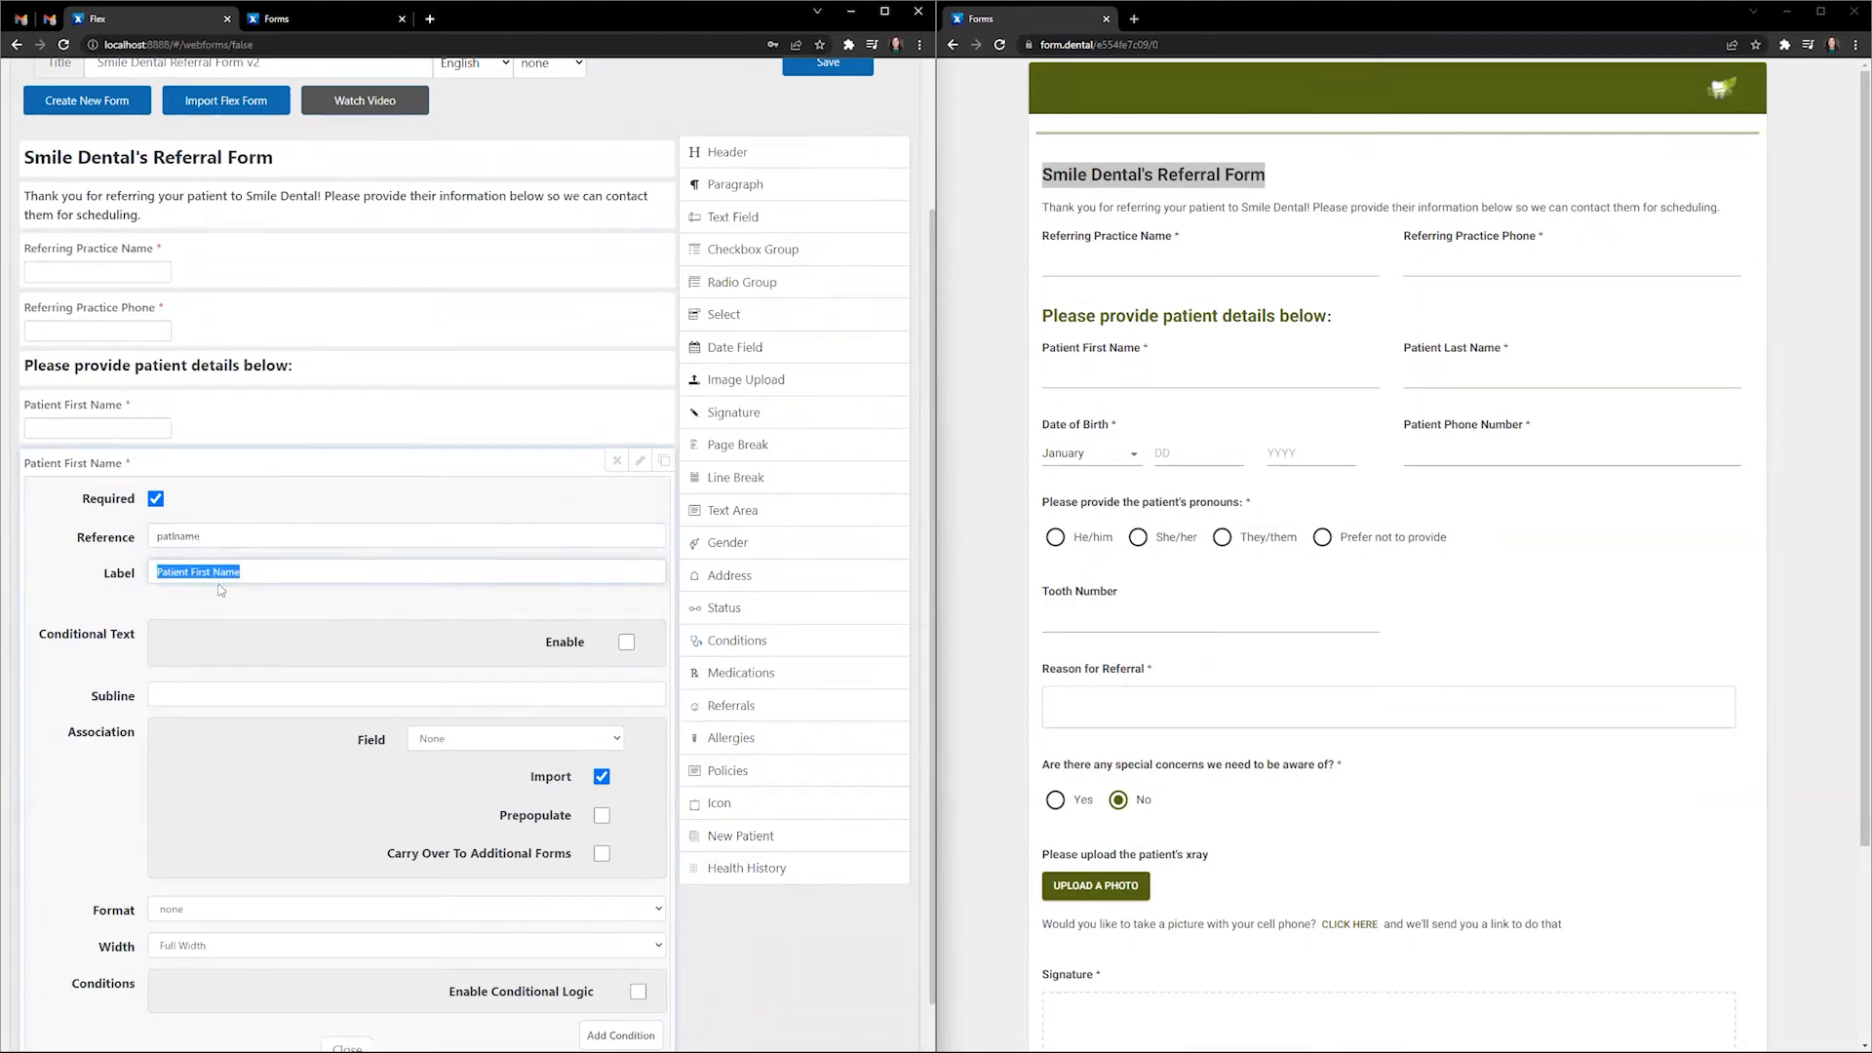
- Change the copy's label to Patient Last Name
scroll(213, 571, "up", 1)
left_click(216, 575)
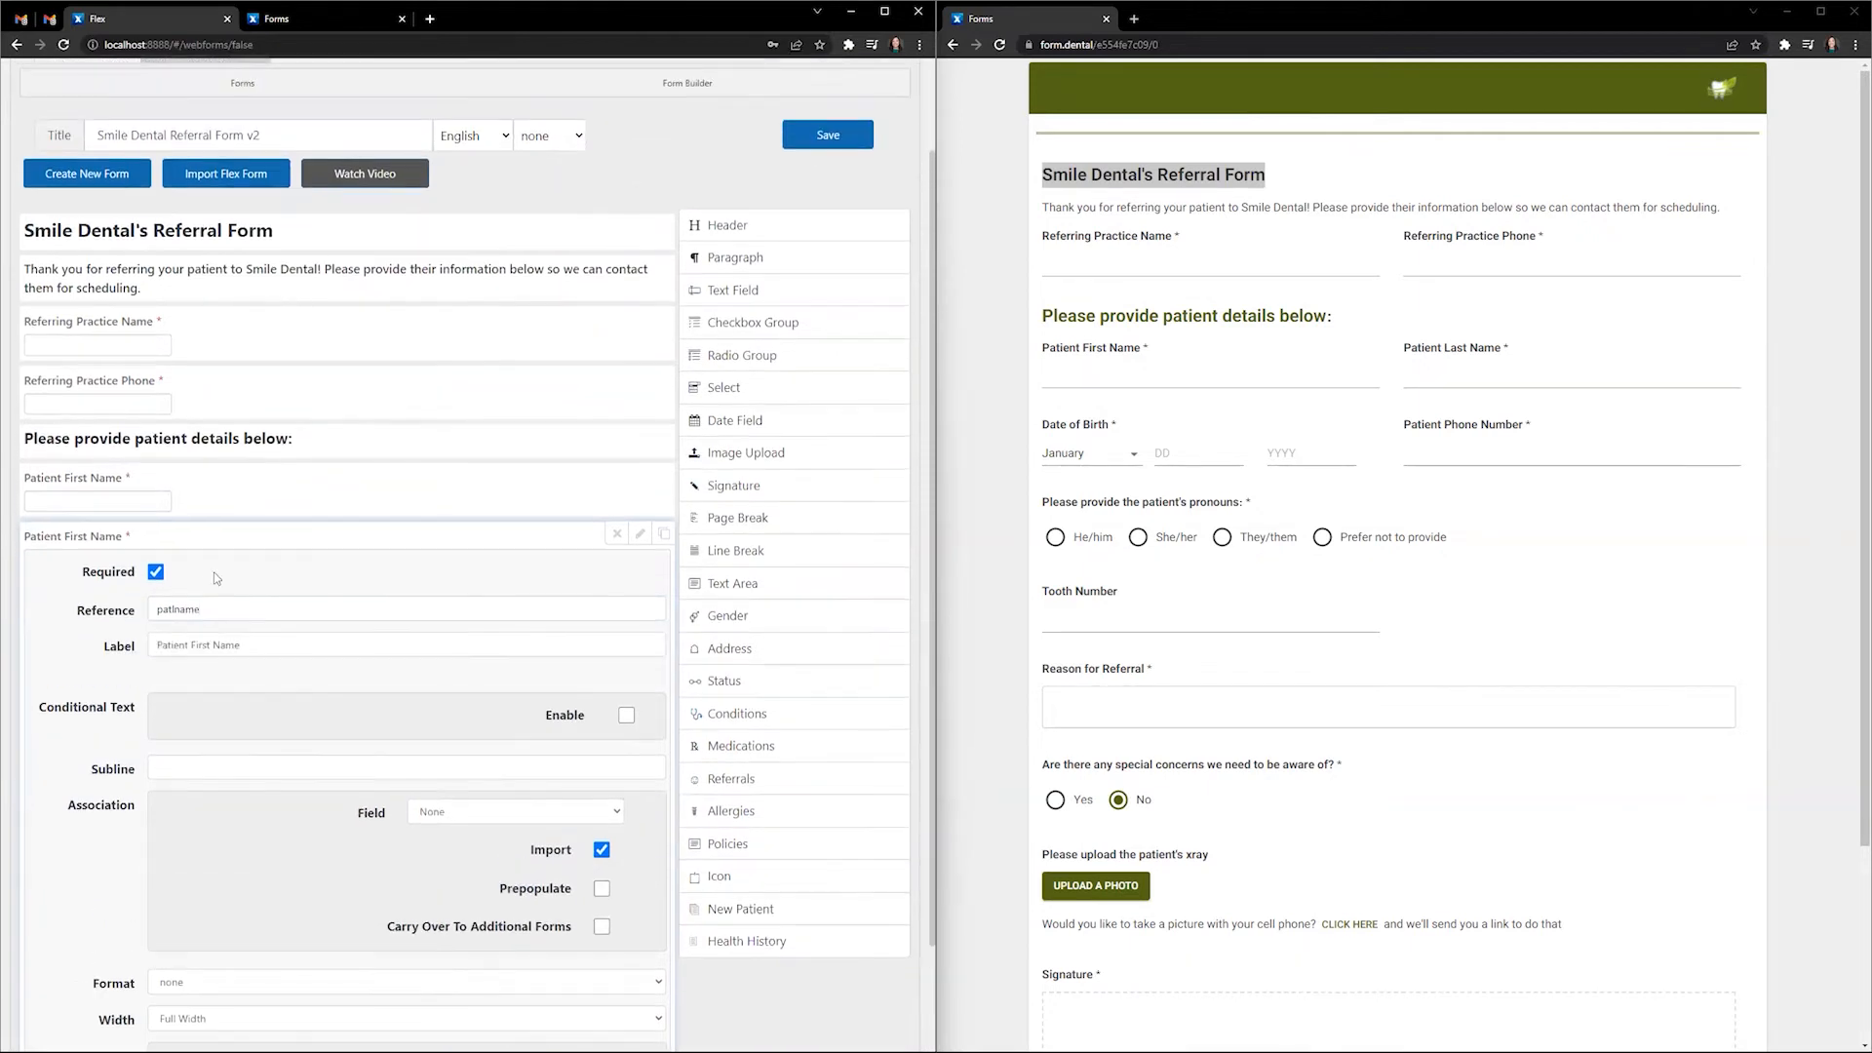
left_click(209, 645)
key("Delete")
key("BackSpace")
key("BackSpace")
key("BackSpace")
key("BackSpace")
type("Last")
- Link the field to Last Name, give it a narrower width, and close
scroll(447, 672, "down", 2)
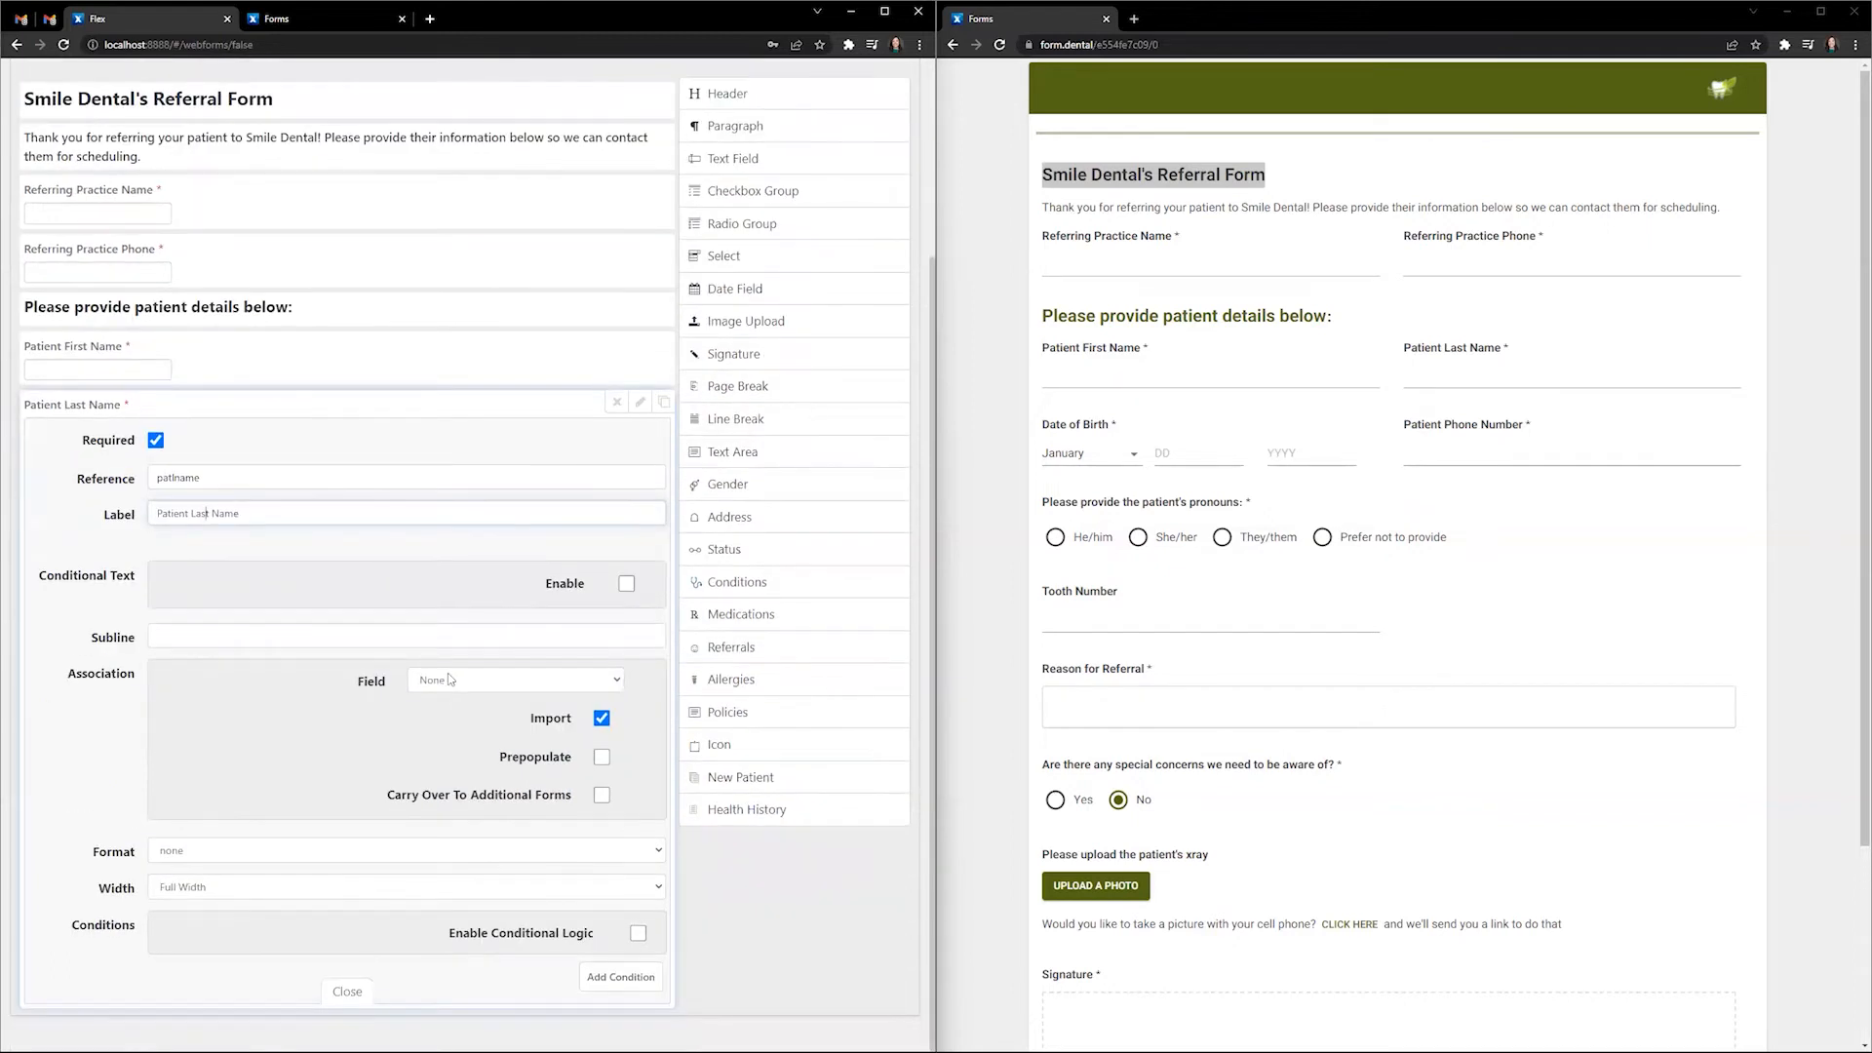
left_click(447, 673)
left_click(457, 731)
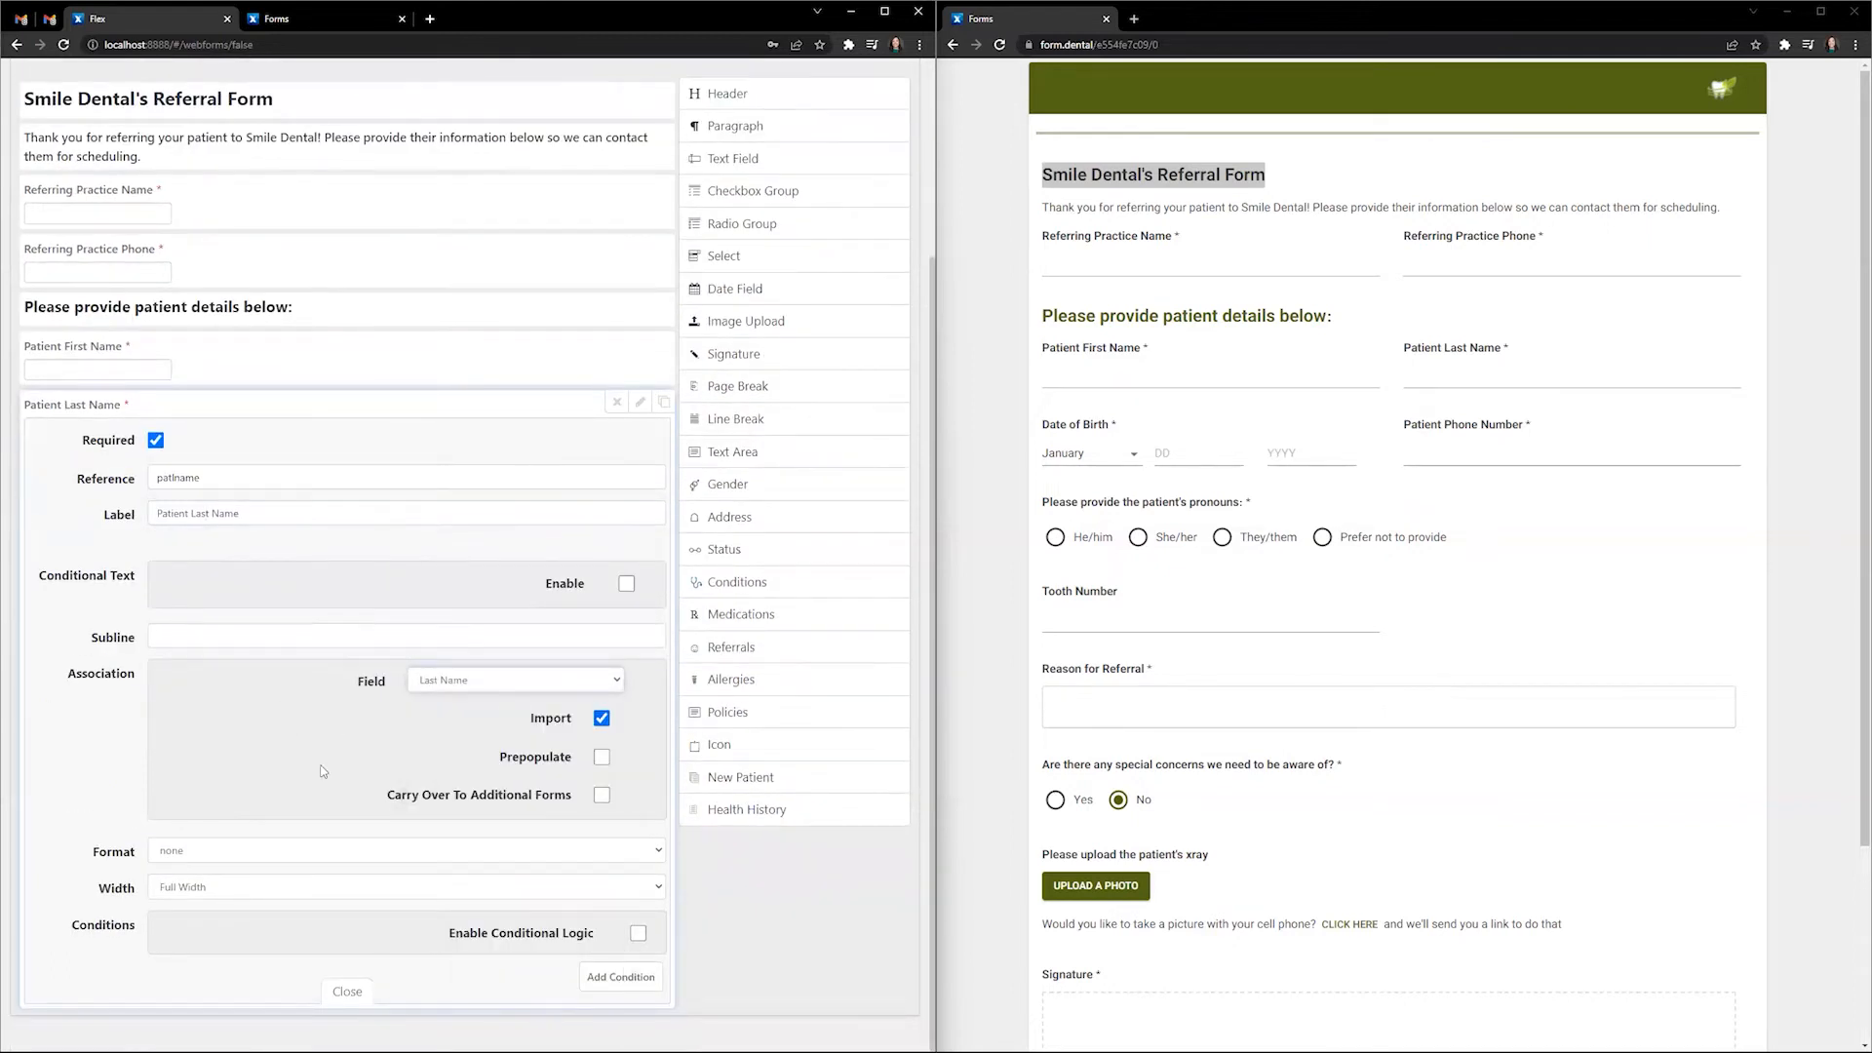
left_click(298, 887)
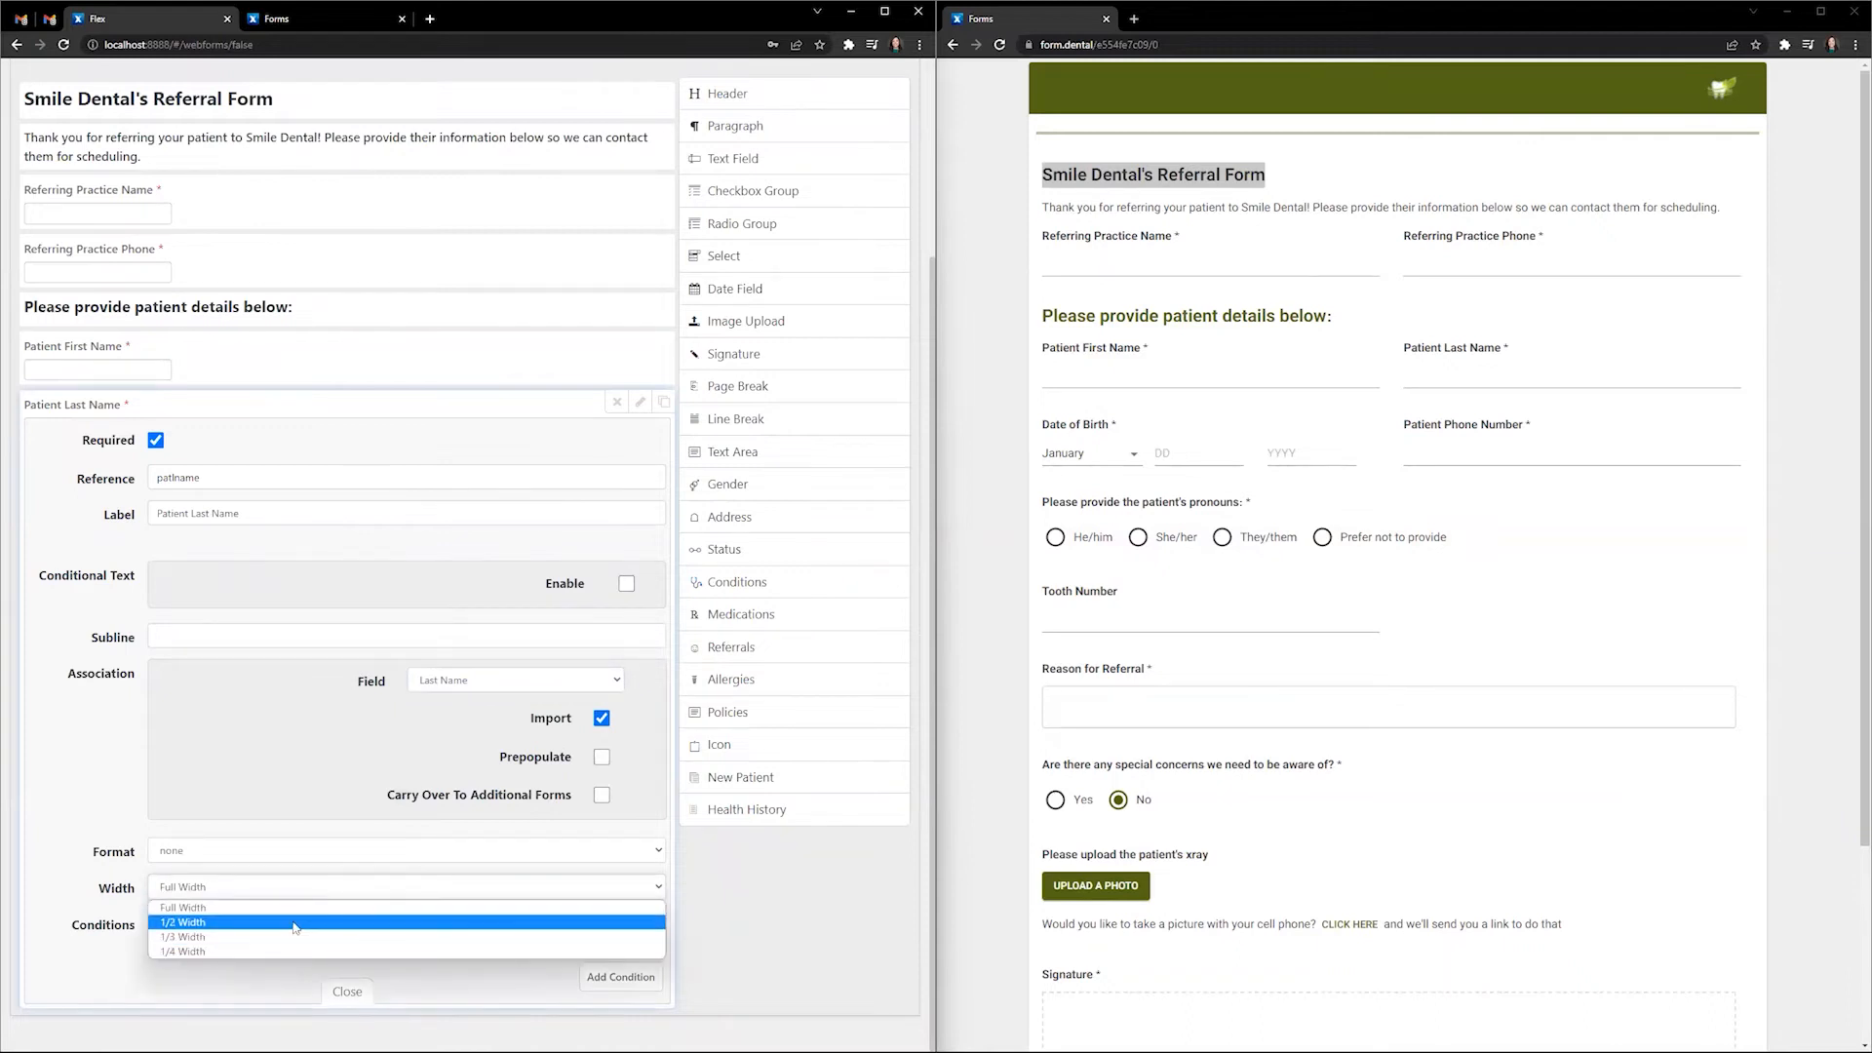
left_click(296, 936)
left_click(347, 991)
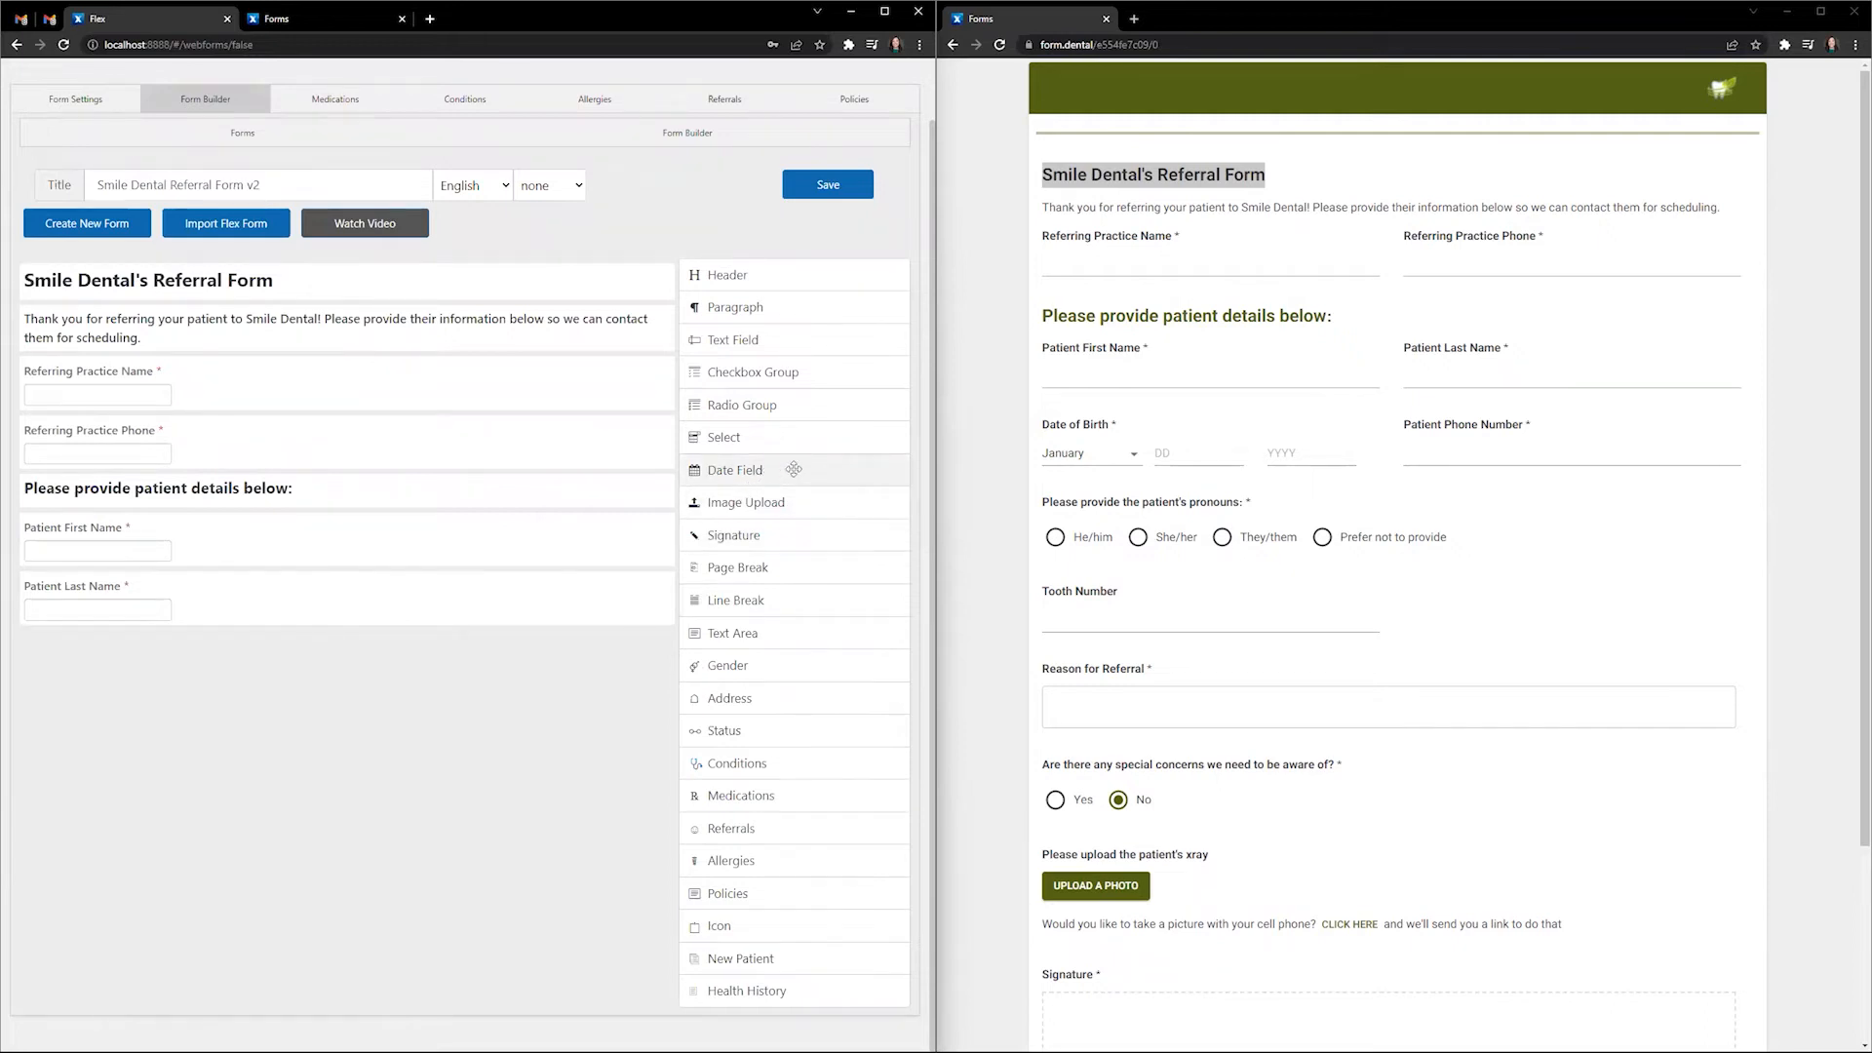
- Add a required date field with reference dob and label Date of Birth
left_click_drag(794, 469, 341, 643)
left_click(639, 643)
scroll(133, 508, "down", 2)
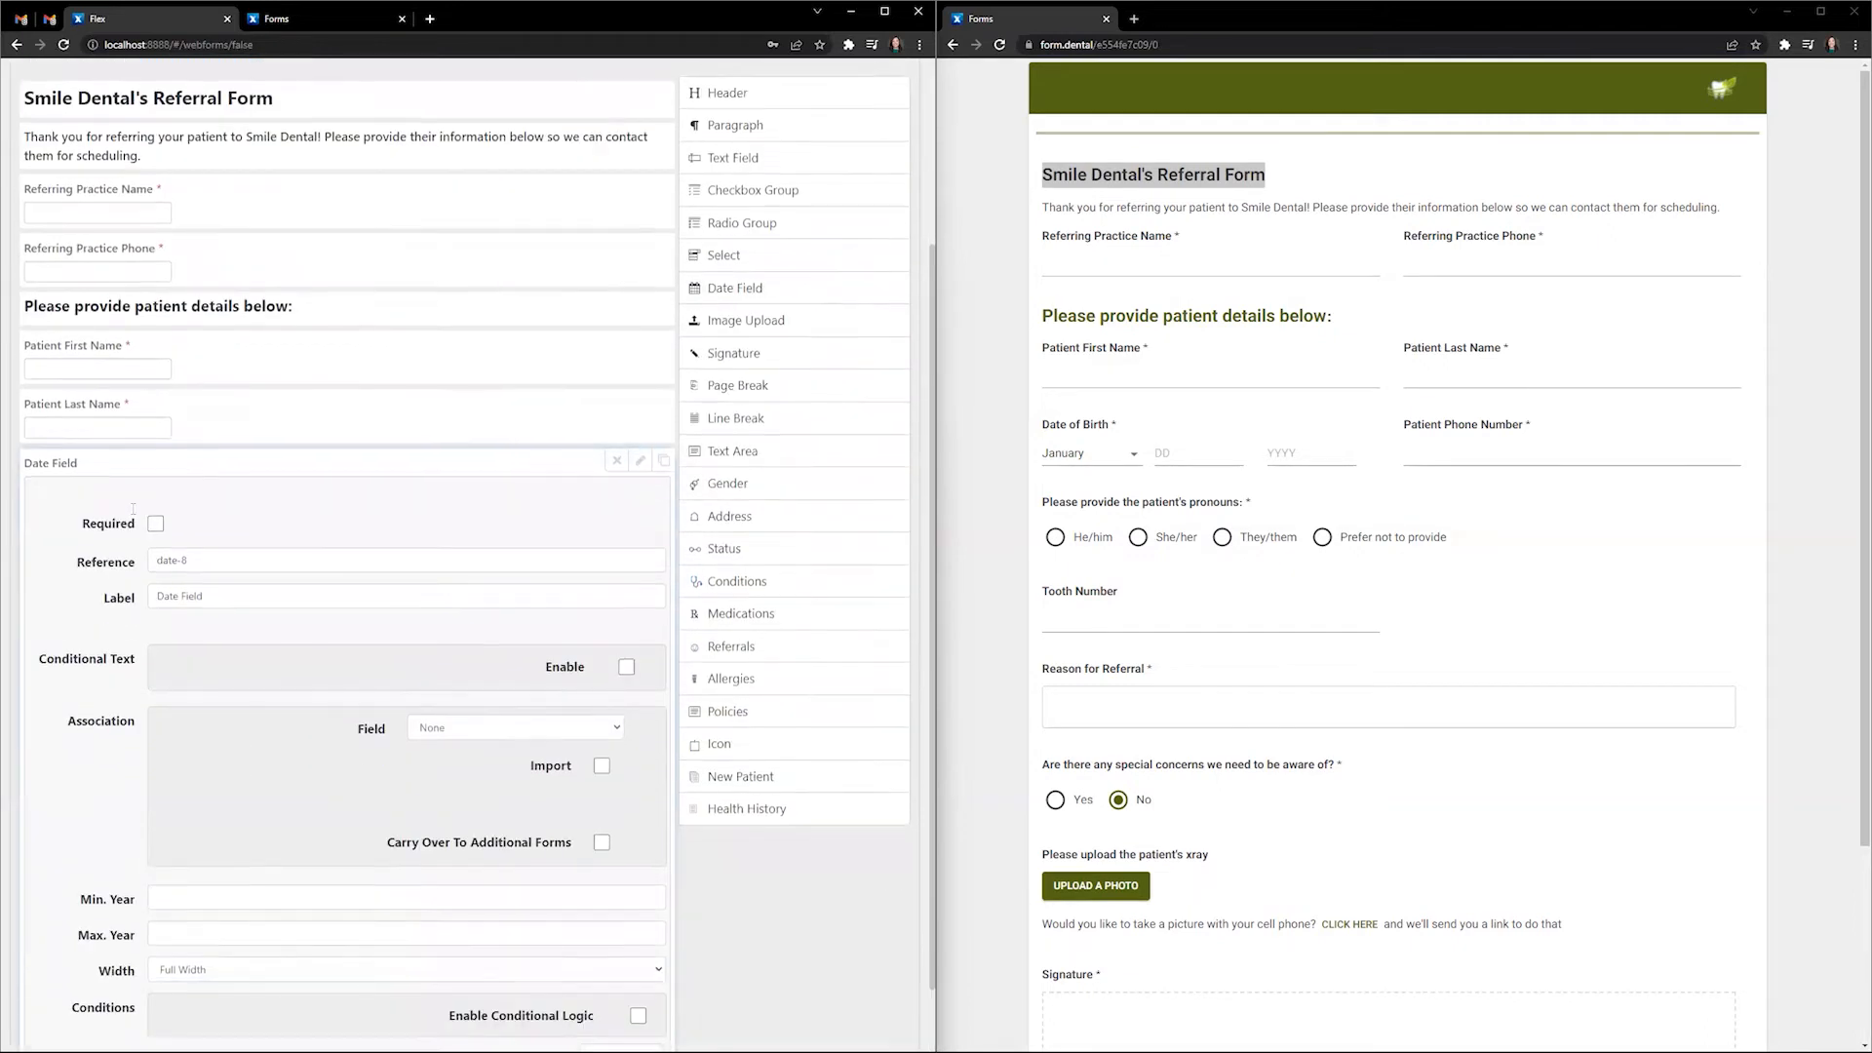
scroll(132, 508, "down", 1)
left_click(156, 450)
key("Tab")
type("dob")
key("Tab")
type("Date of")
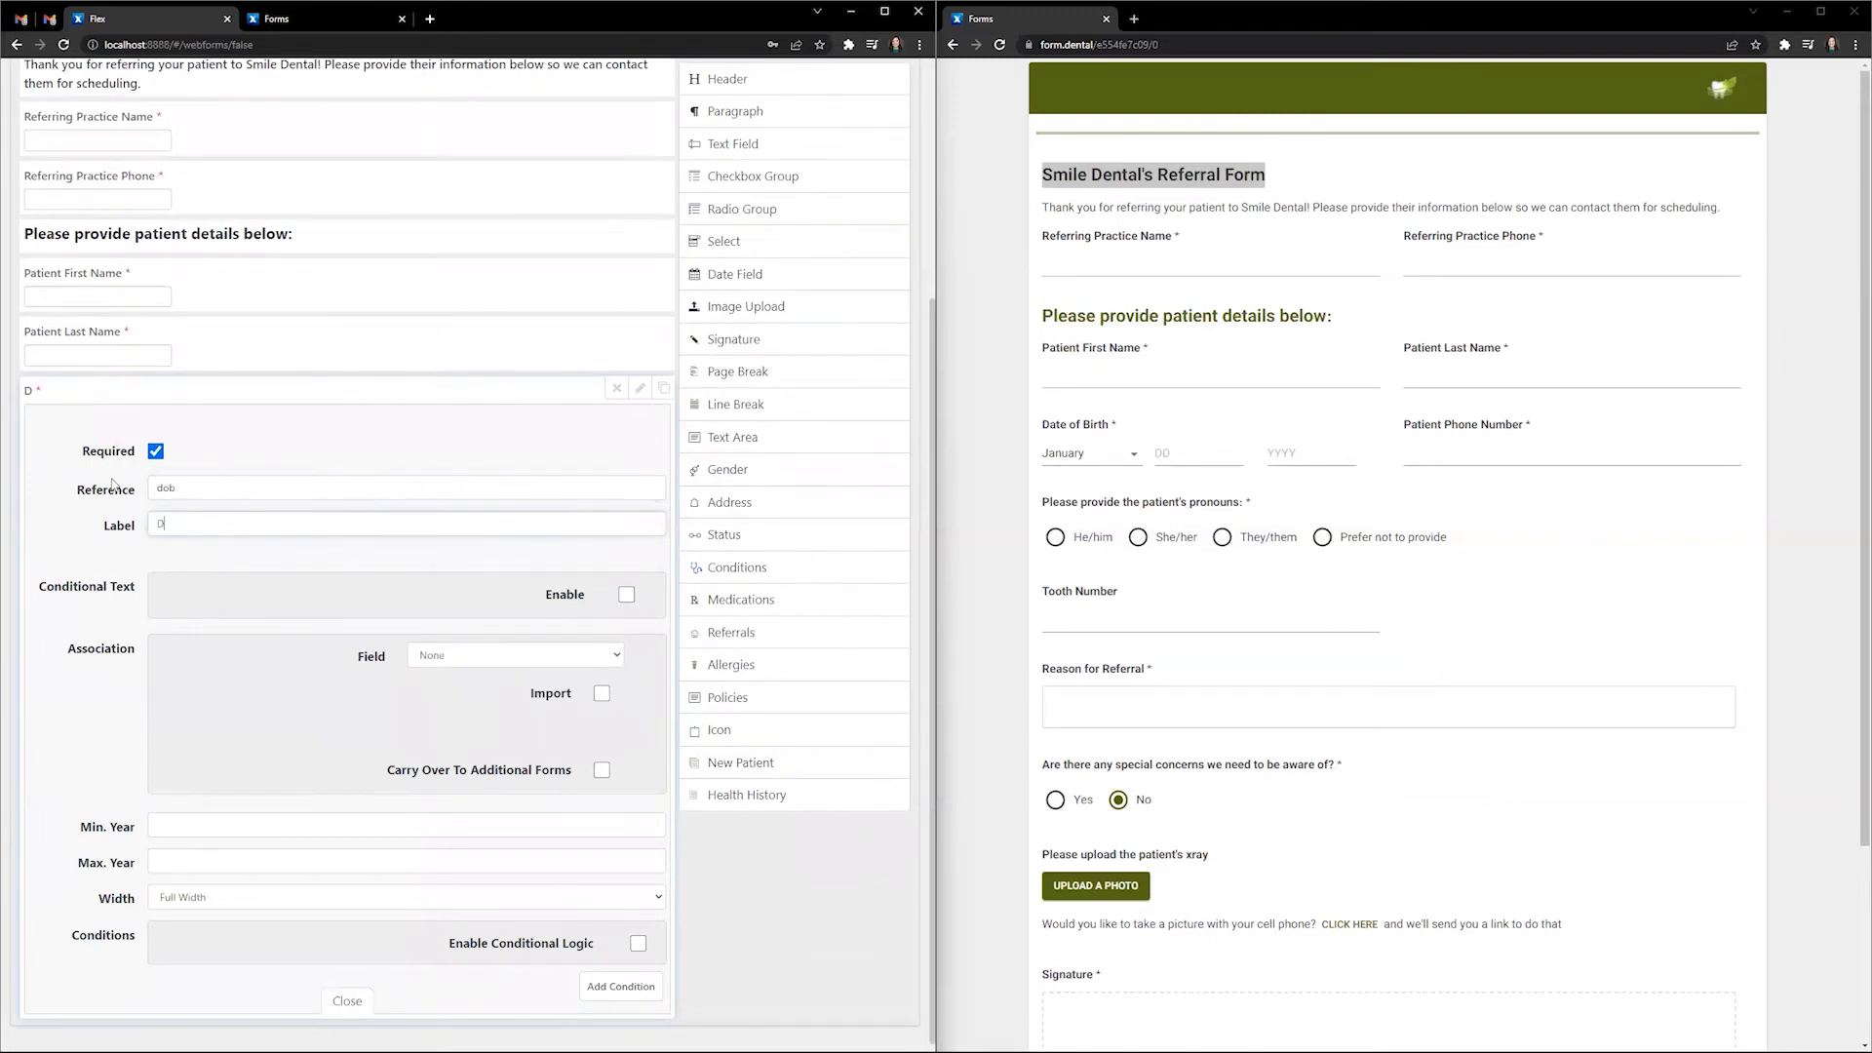
type("th")
- Link it to Birth Date with Import on, set 1/2 Width, and close
left_click(462, 655)
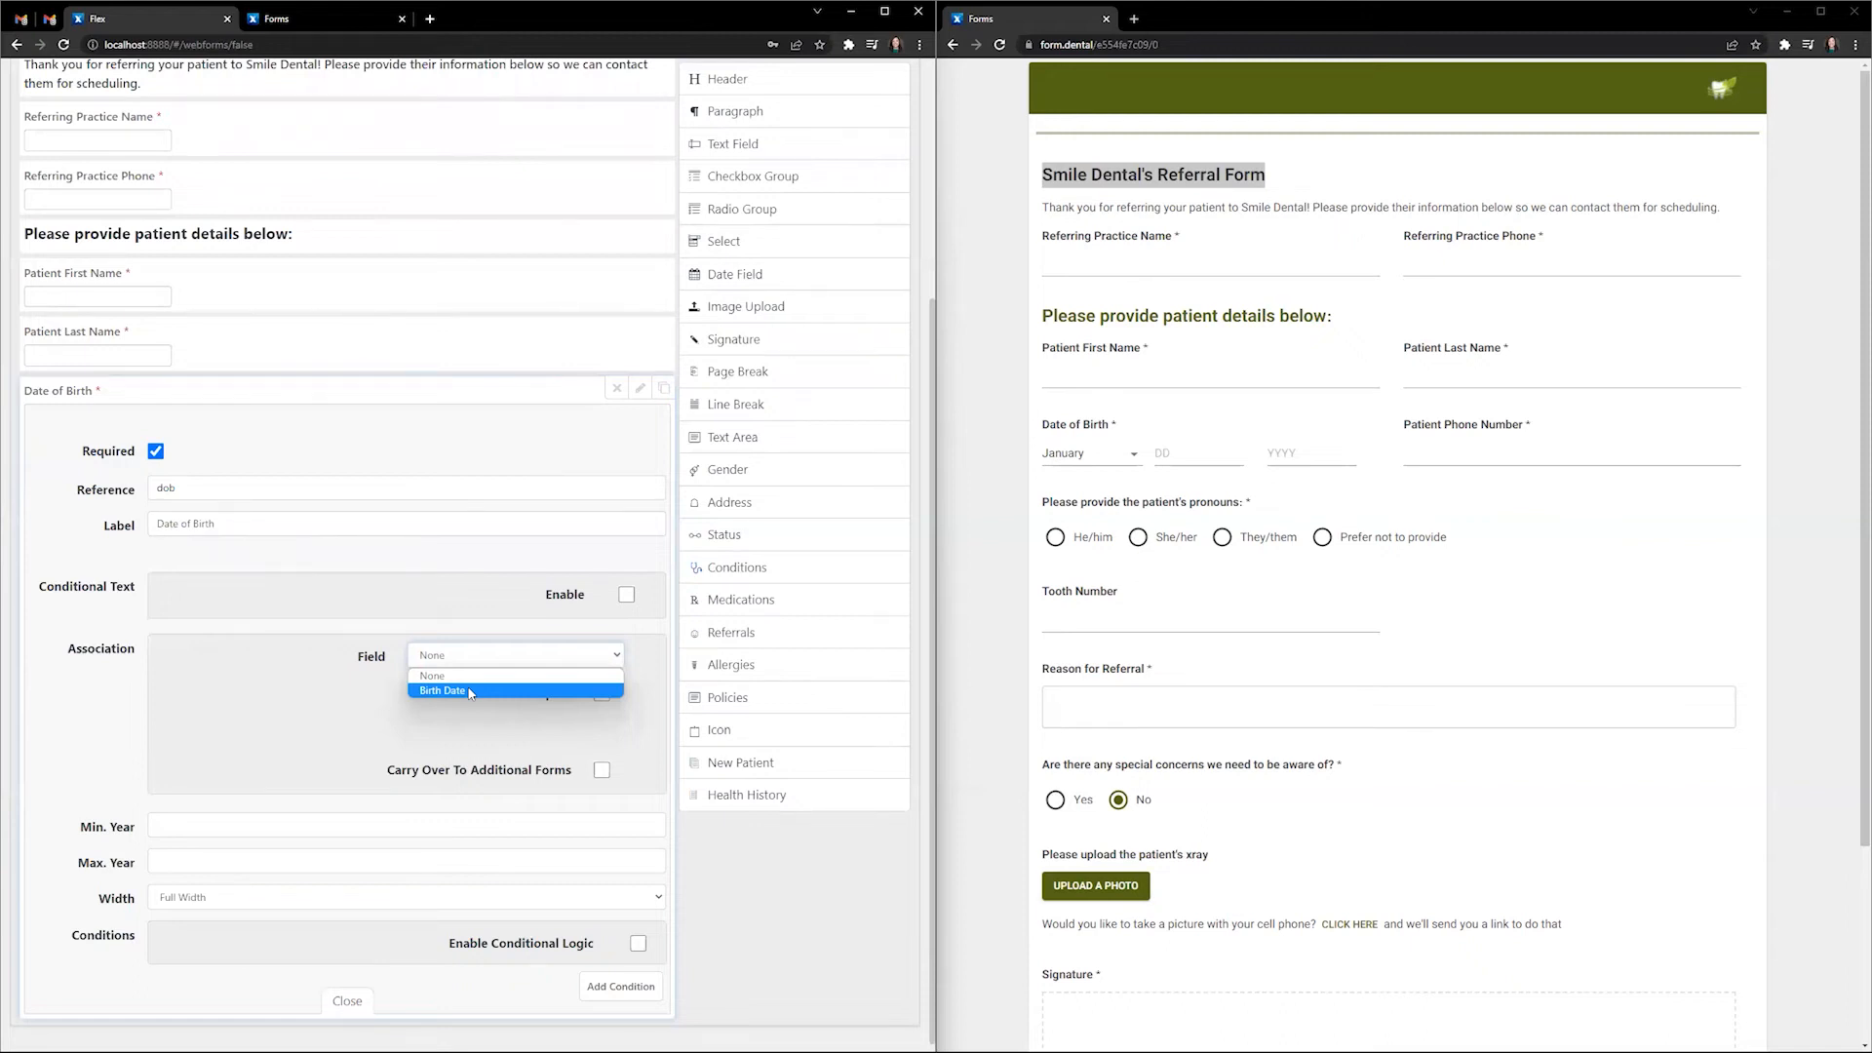
left_click(469, 690)
left_click(601, 693)
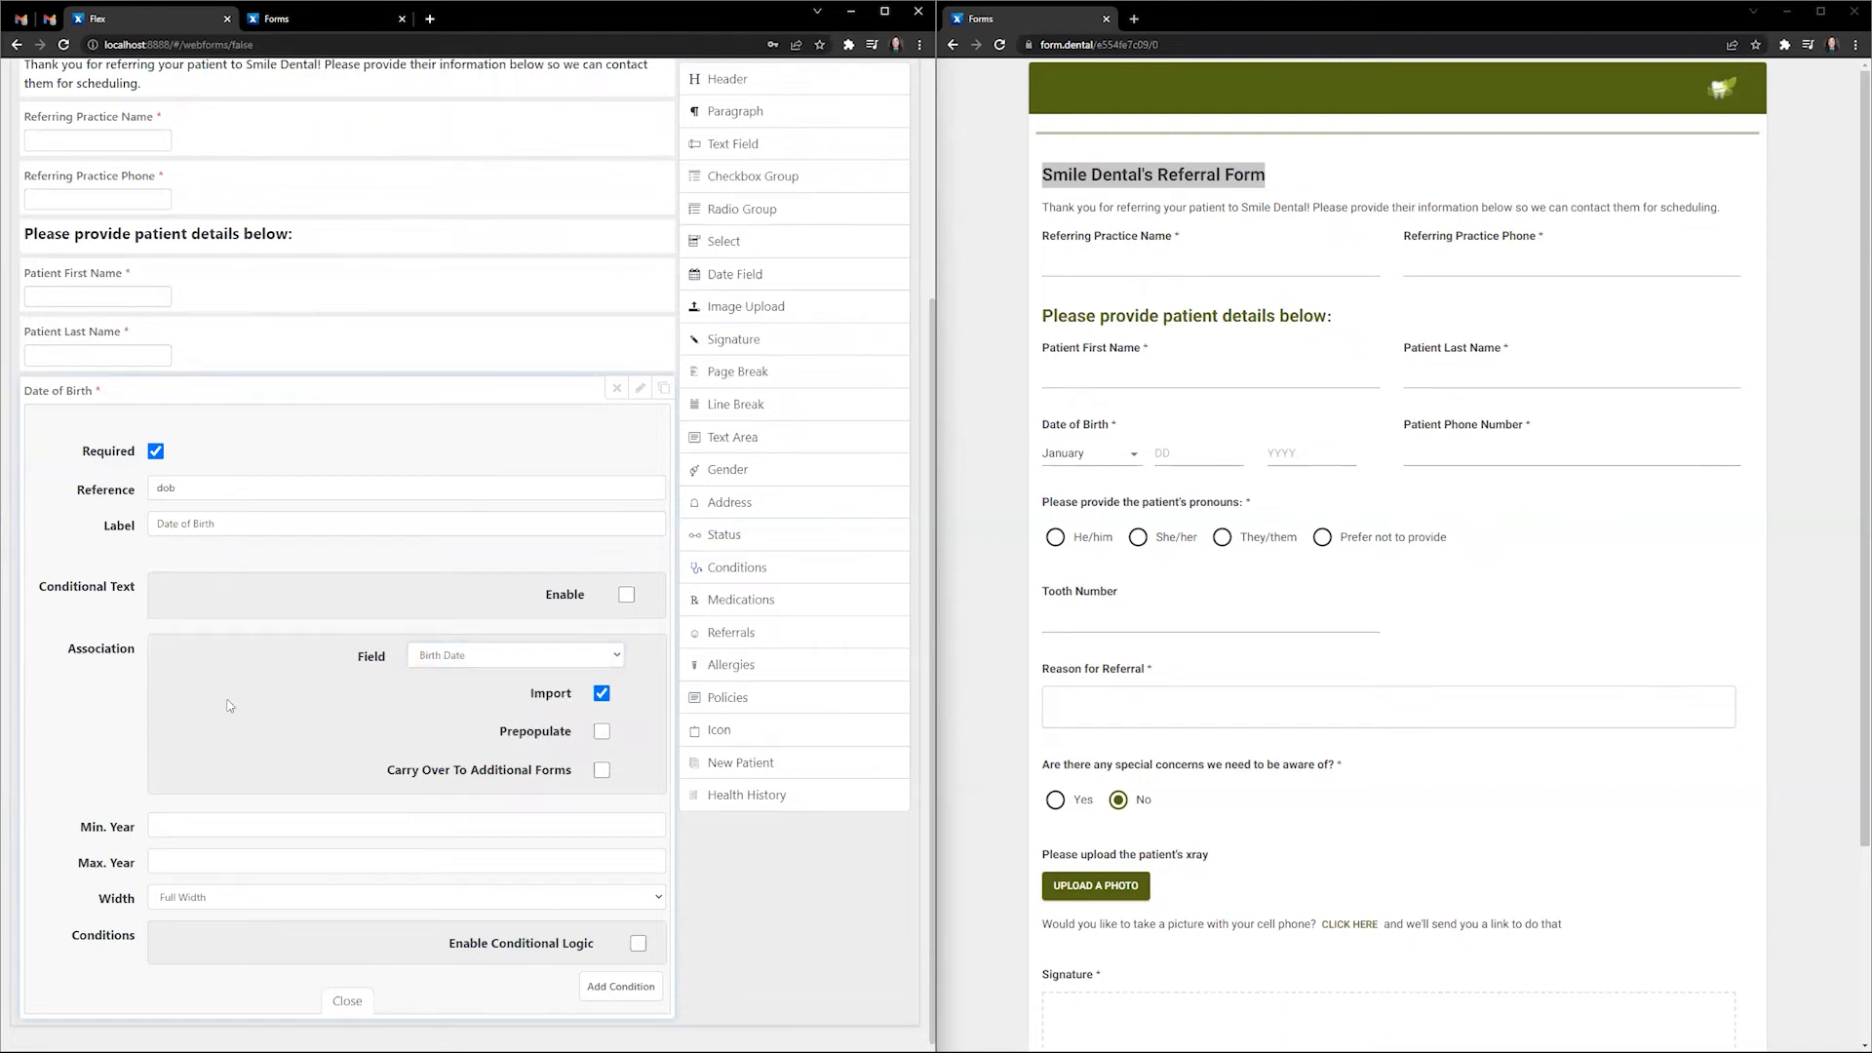
scroll(229, 704, "down", 1)
left_click(255, 889)
left_click(263, 931)
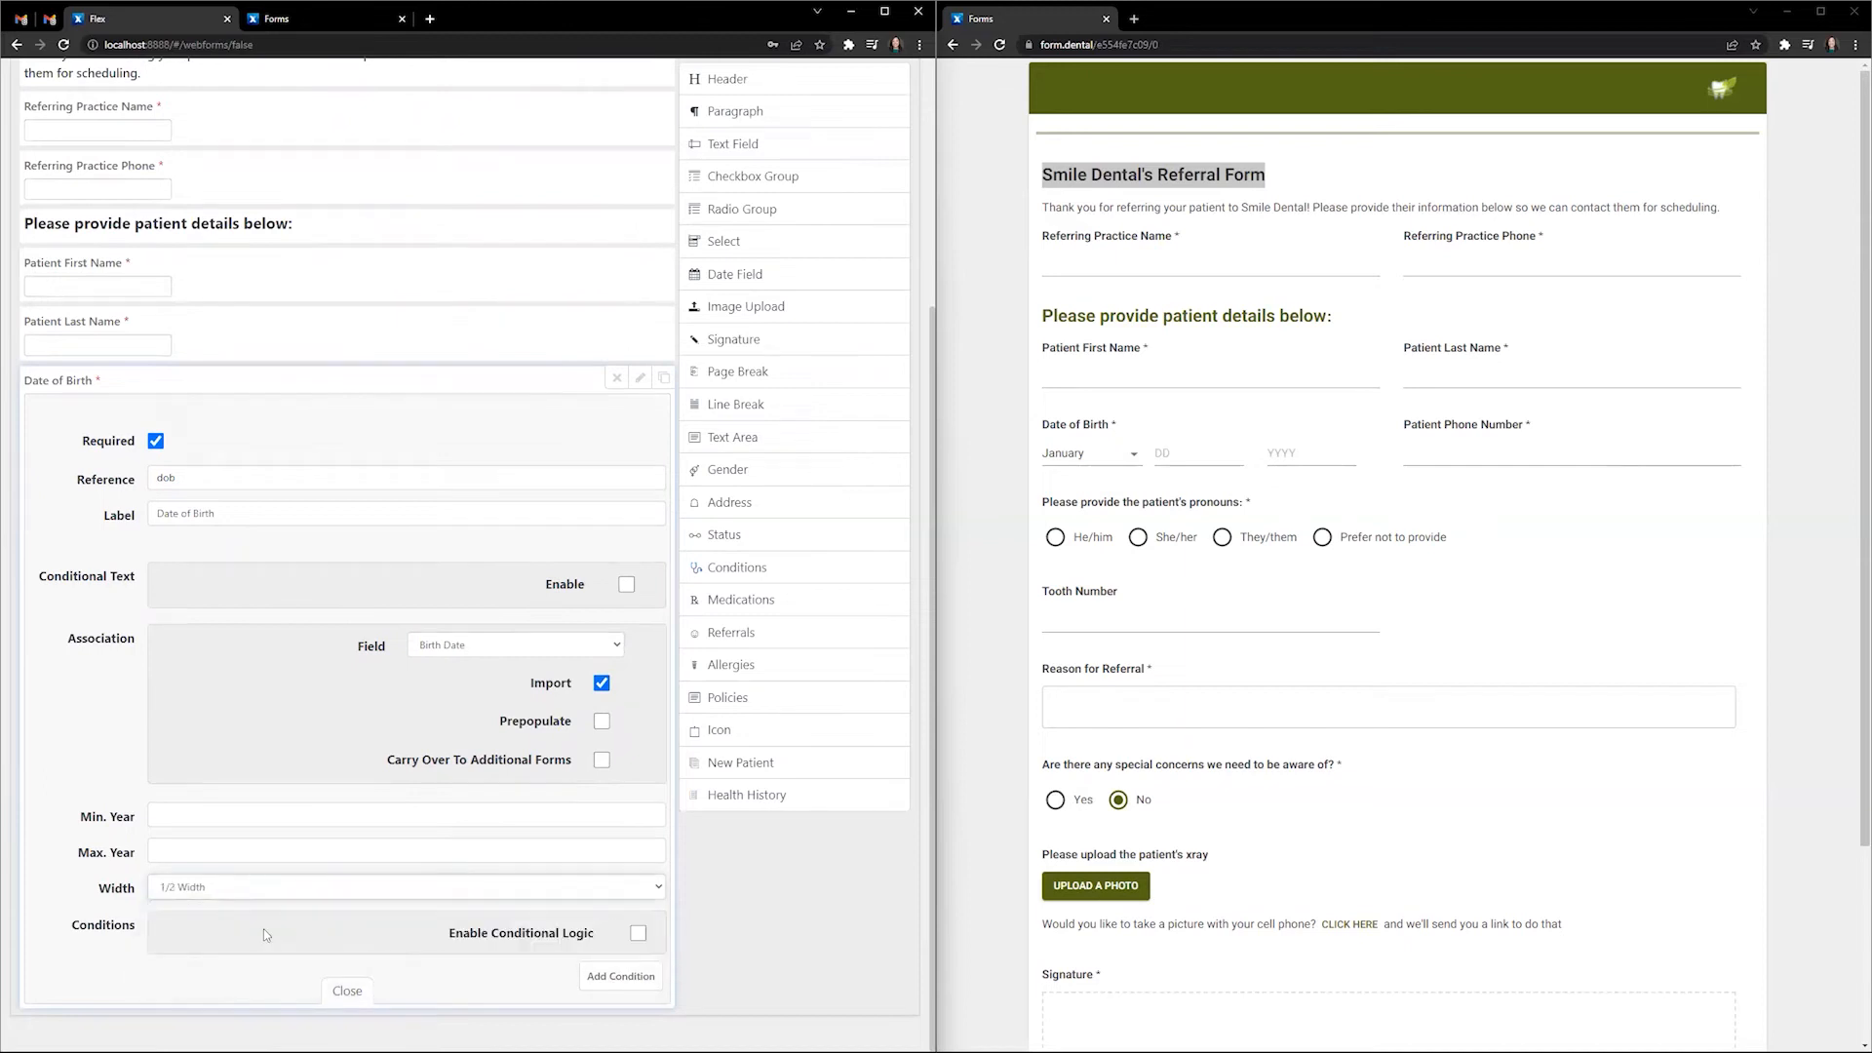
left_click(353, 994)
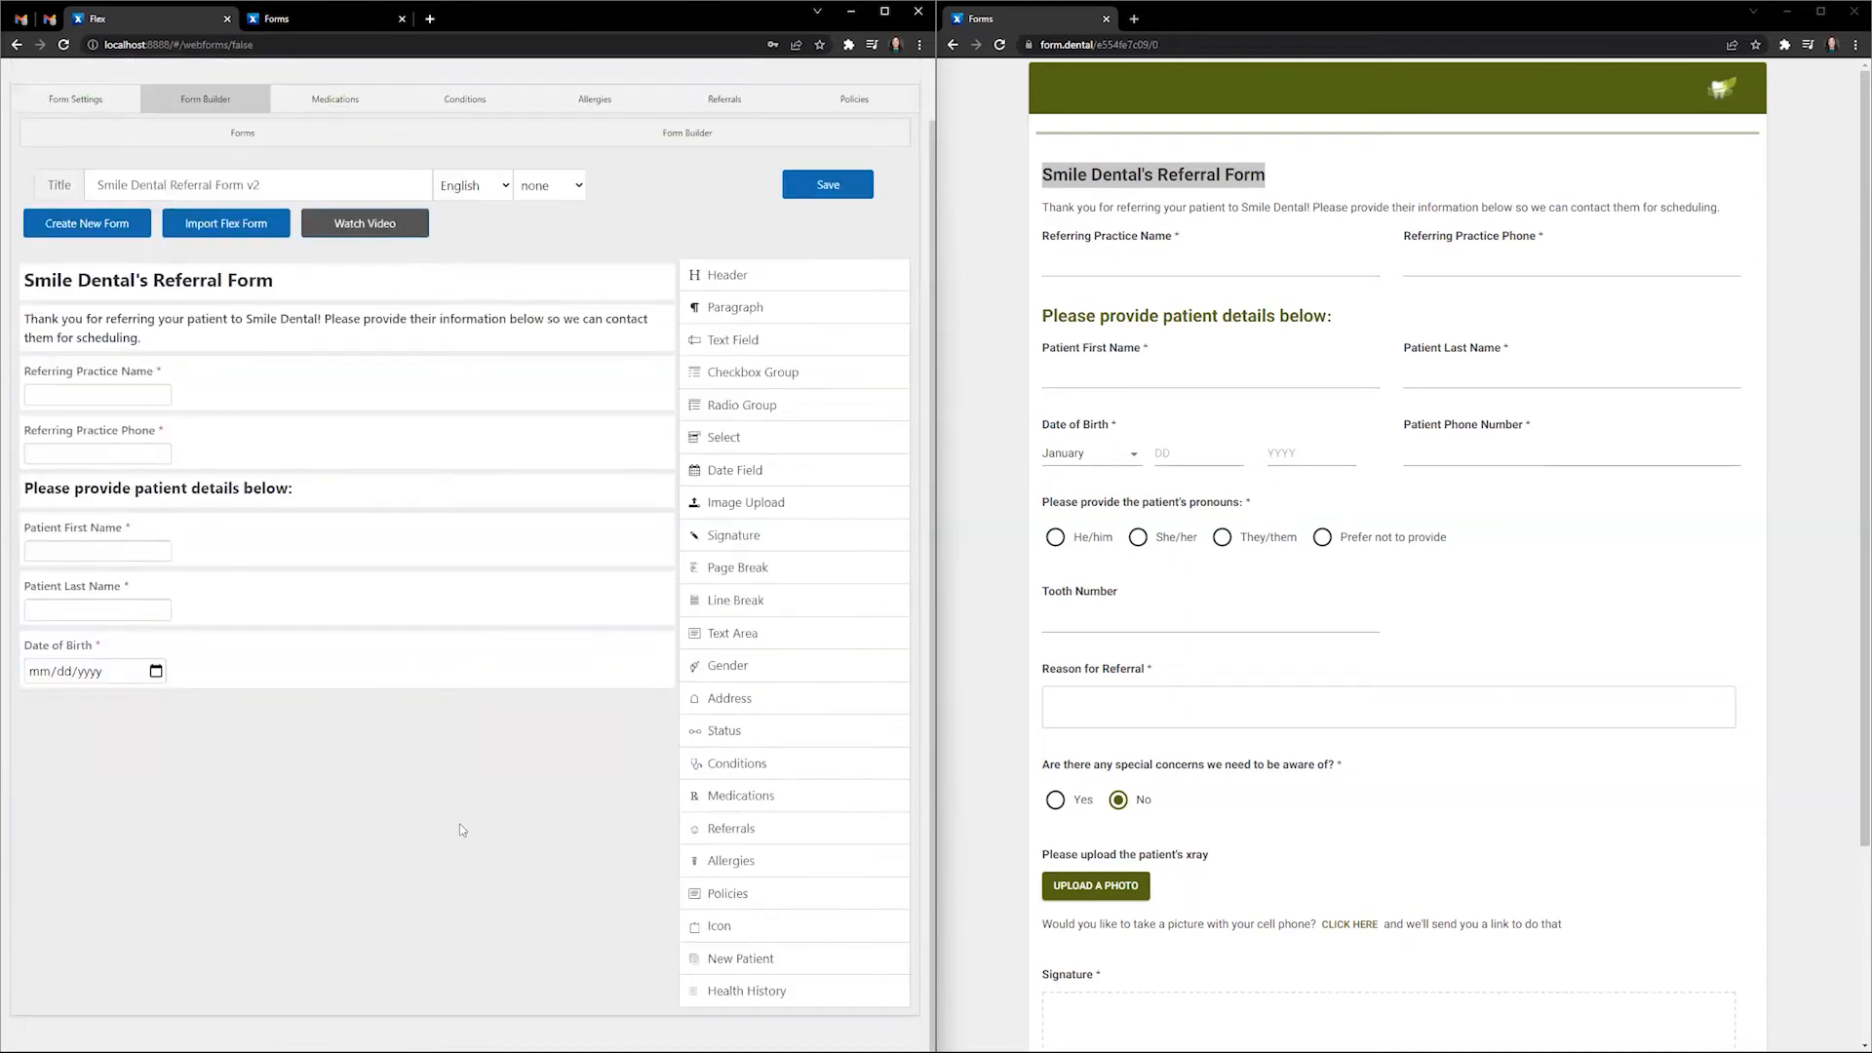
- Add a required text field with reference patphone and label Patient Phone Number
left_click(769, 344)
left_click(641, 709)
scroll(448, 673, "down", 4)
left_click(157, 441)
triple_click(208, 477)
type("patphone")
key("Tab")
type("Pati")
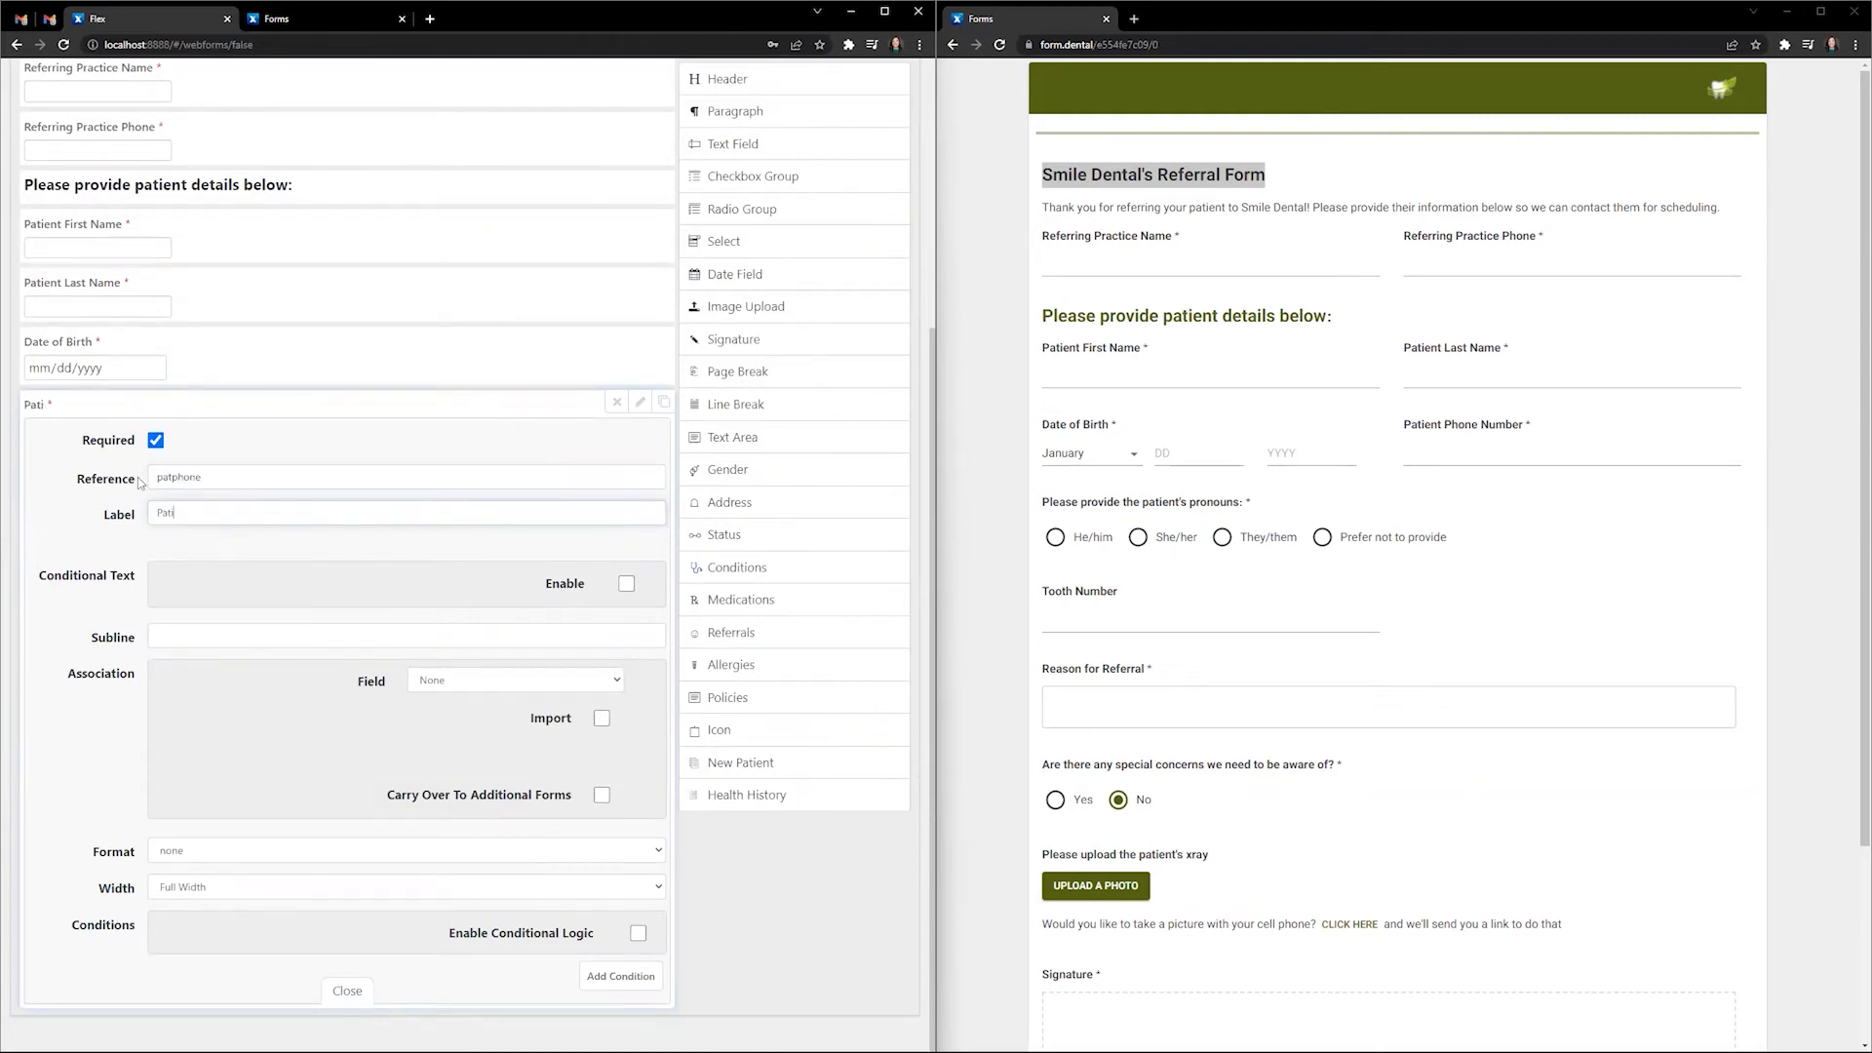
type("ent Phone Number")
- Leave the phone field unlinked, set 1/2 Width, and close its settings
left_click(478, 681)
left_click(425, 693)
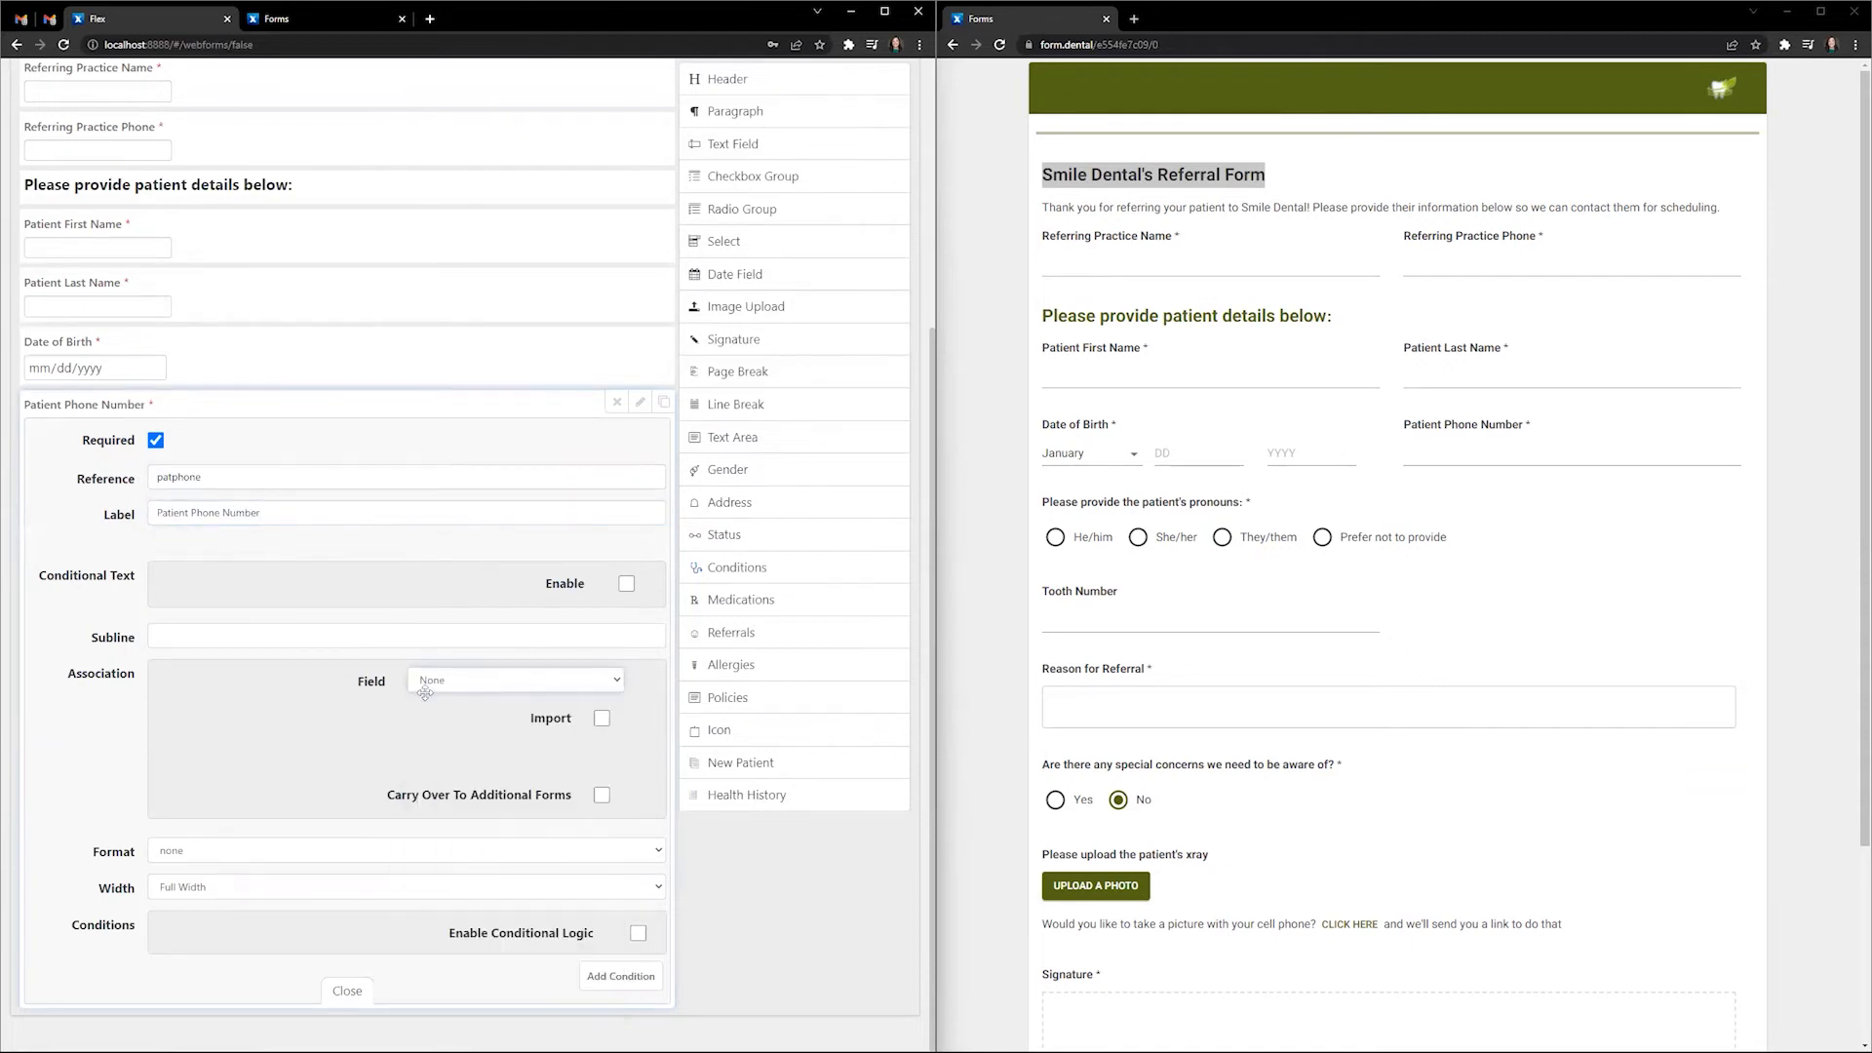
left_click(286, 887)
left_click(265, 913)
left_click(351, 992)
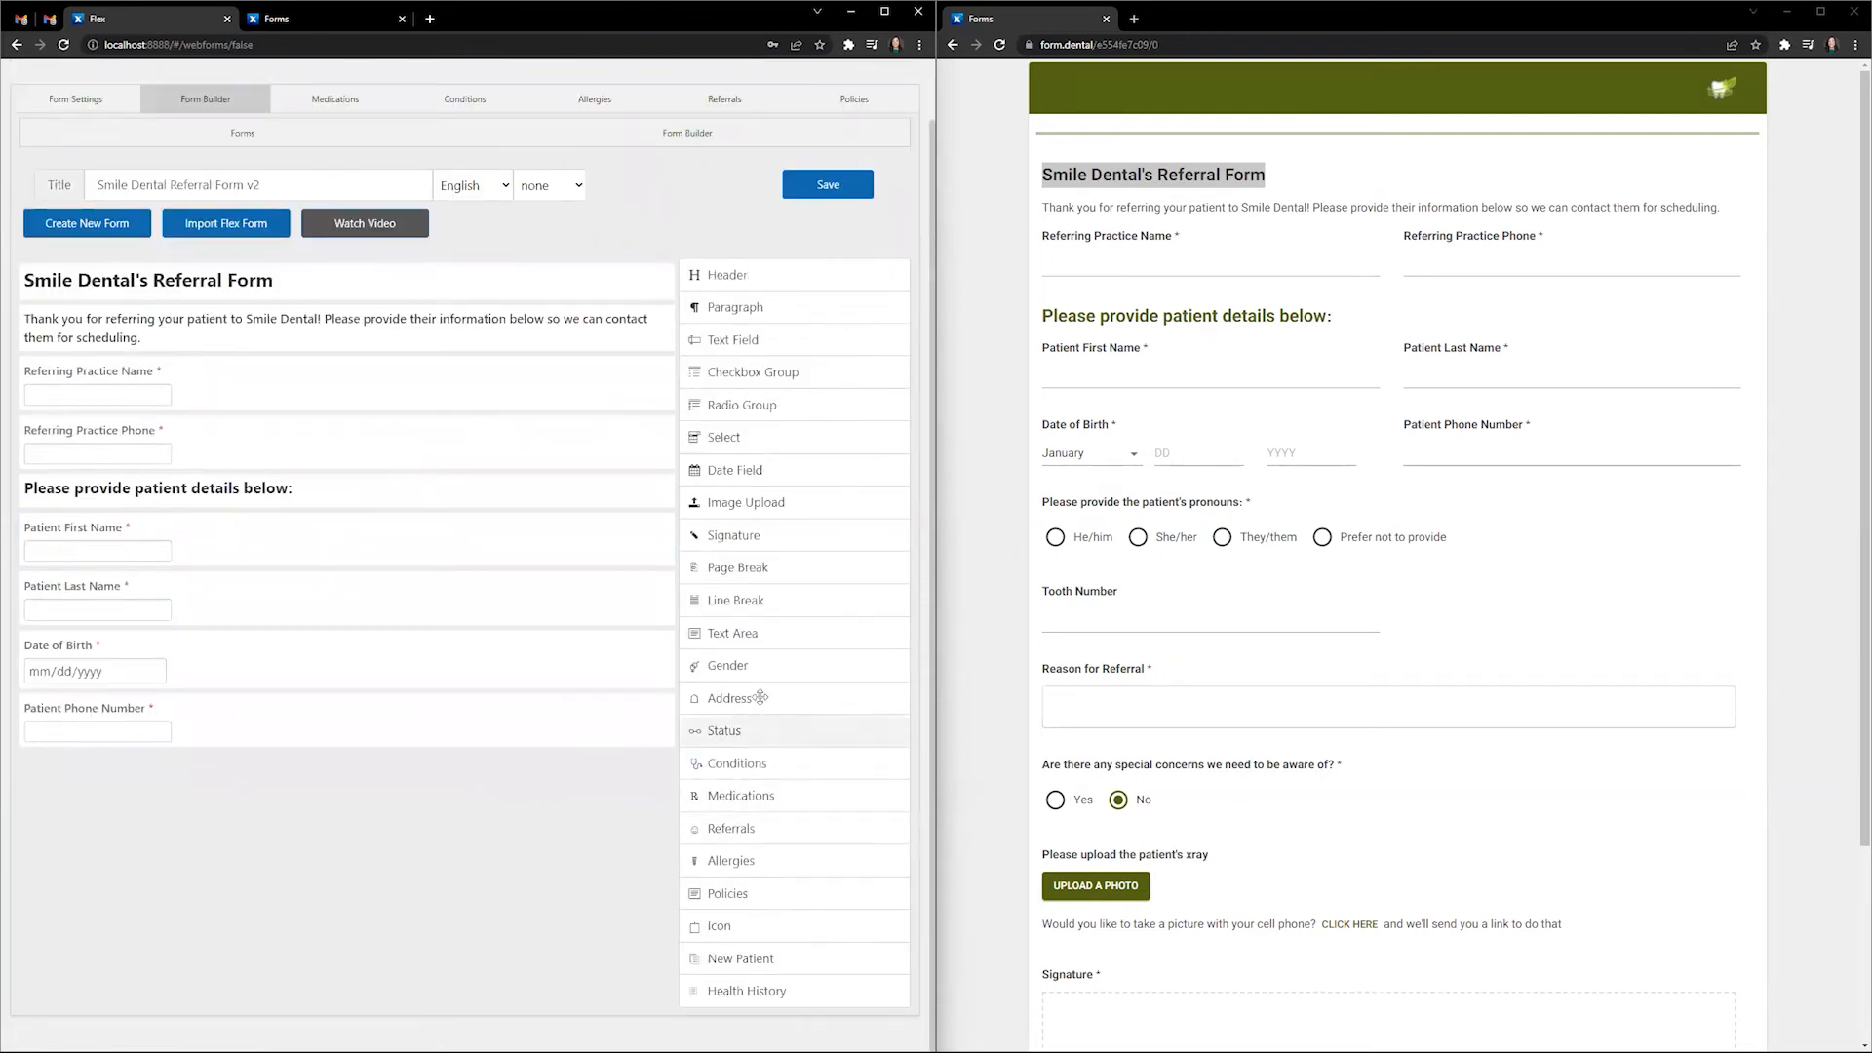
- Add a required Gender field with reference gender and label 'Please provide the patient's pronouns'
left_click(727, 665)
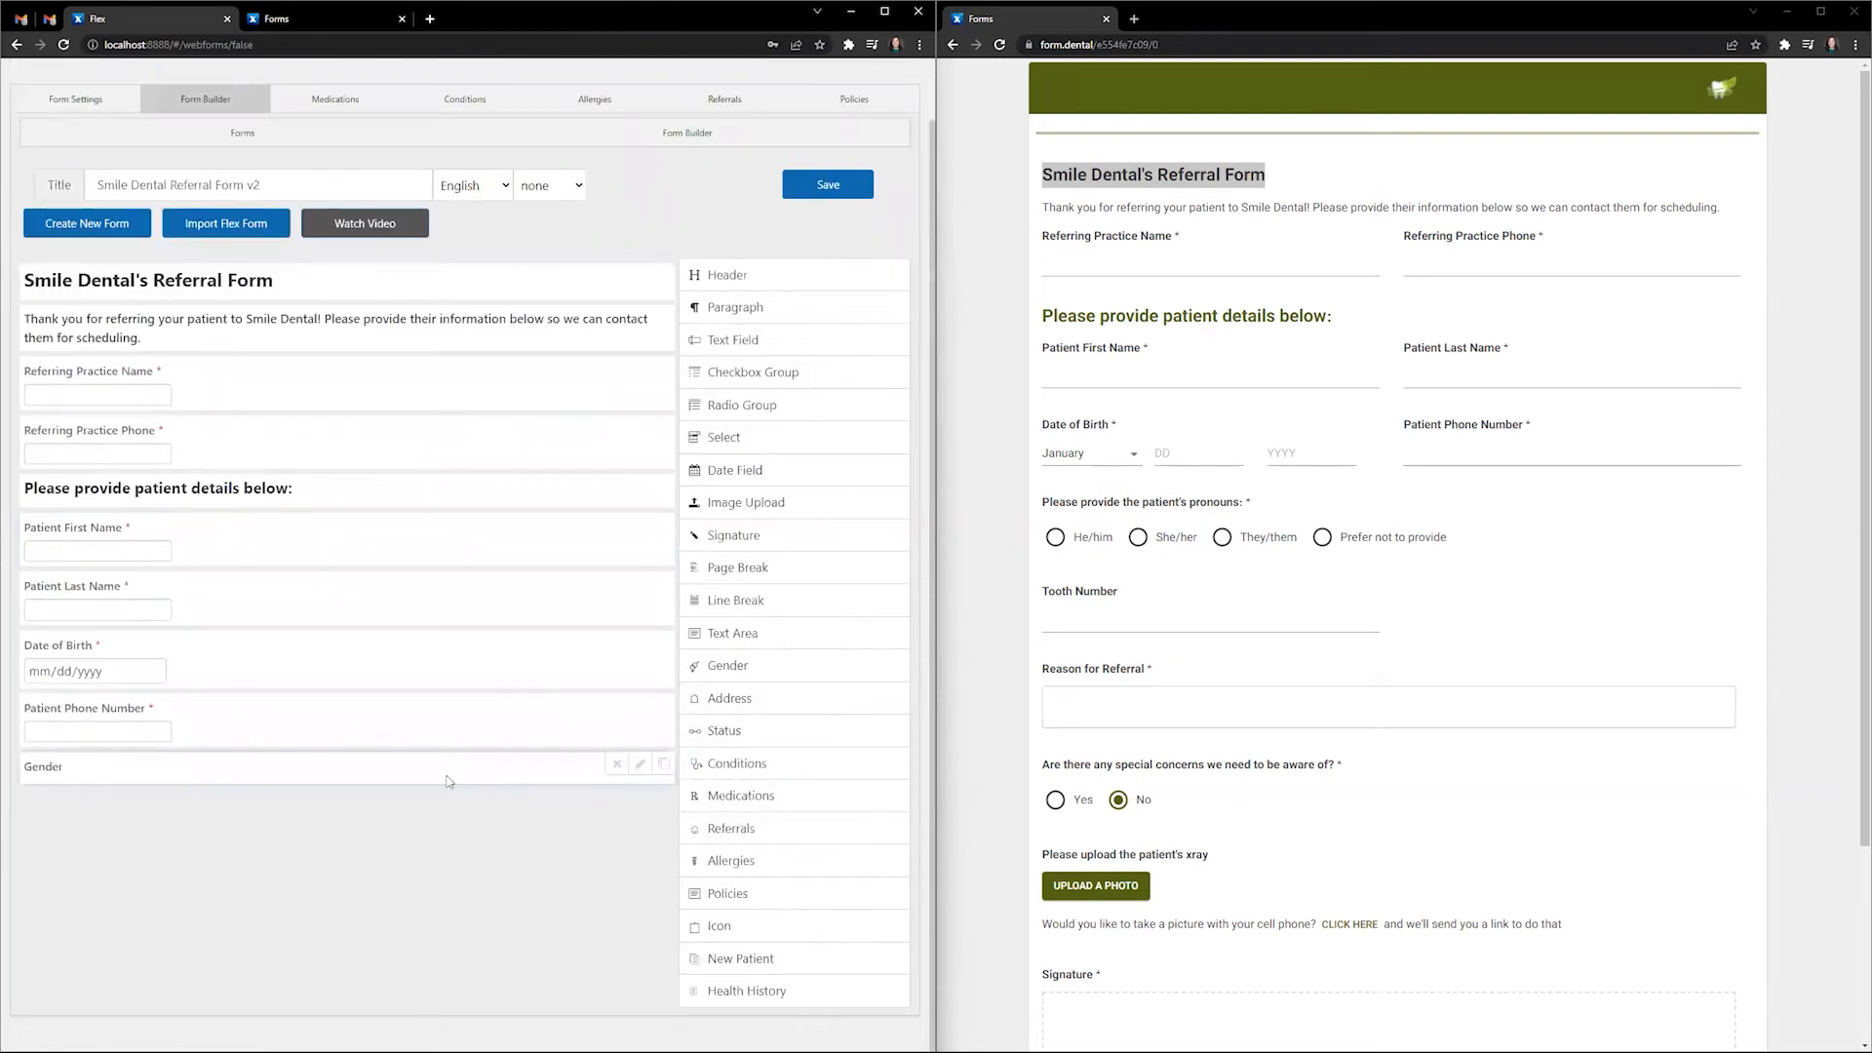
left_click(639, 763)
scroll(377, 664, "down", 3)
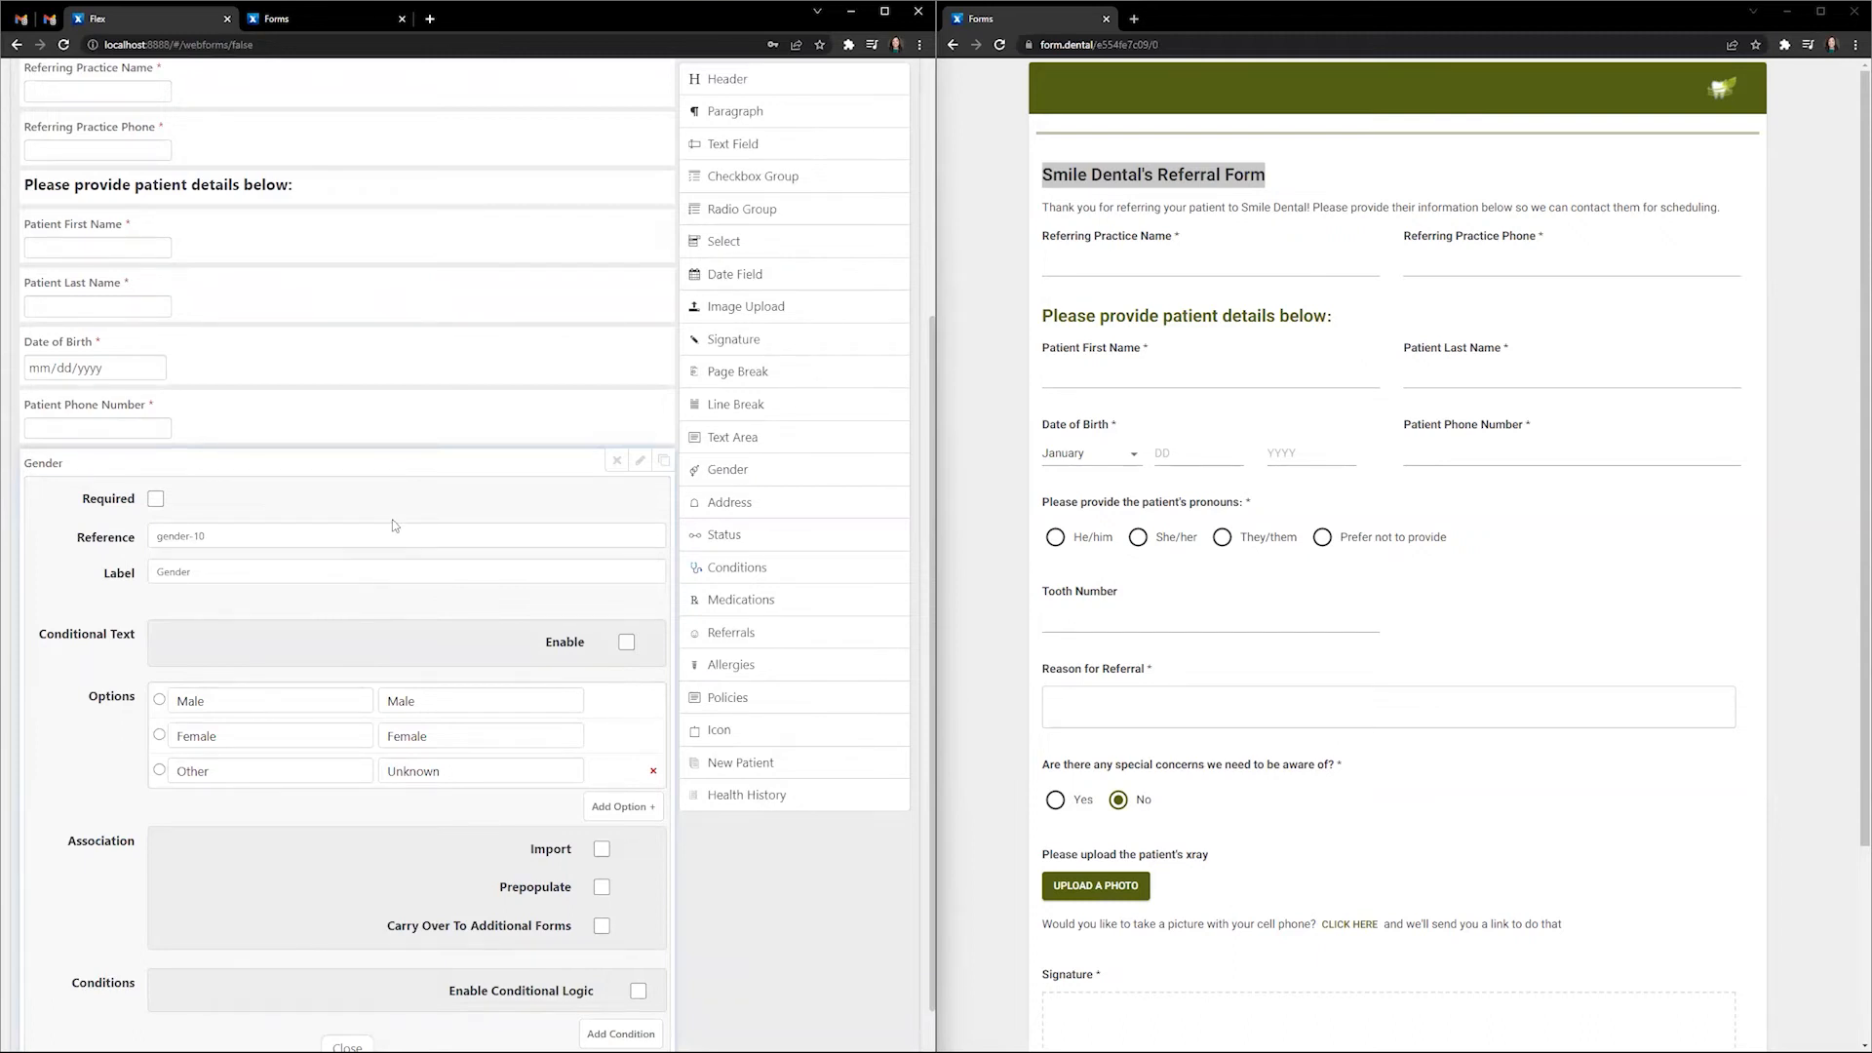
scroll(392, 526, "down", 1)
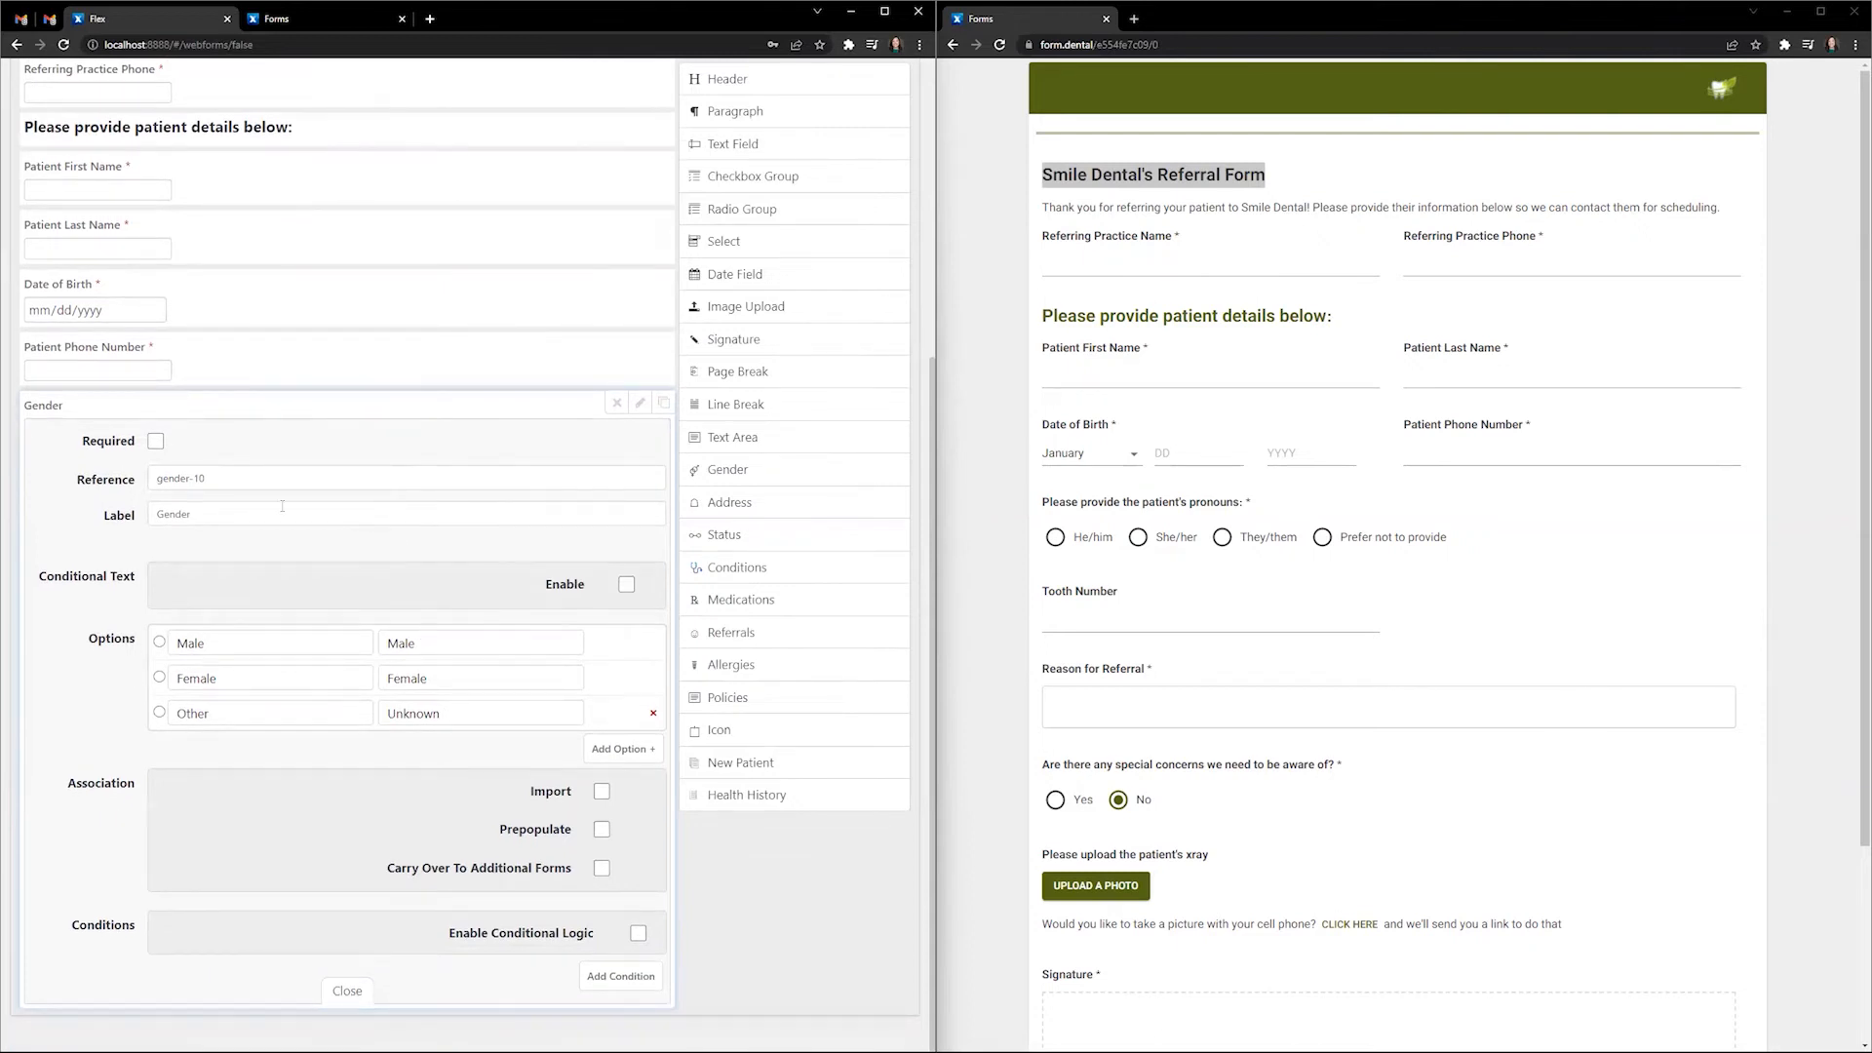
left_click(156, 440)
key("Tab")
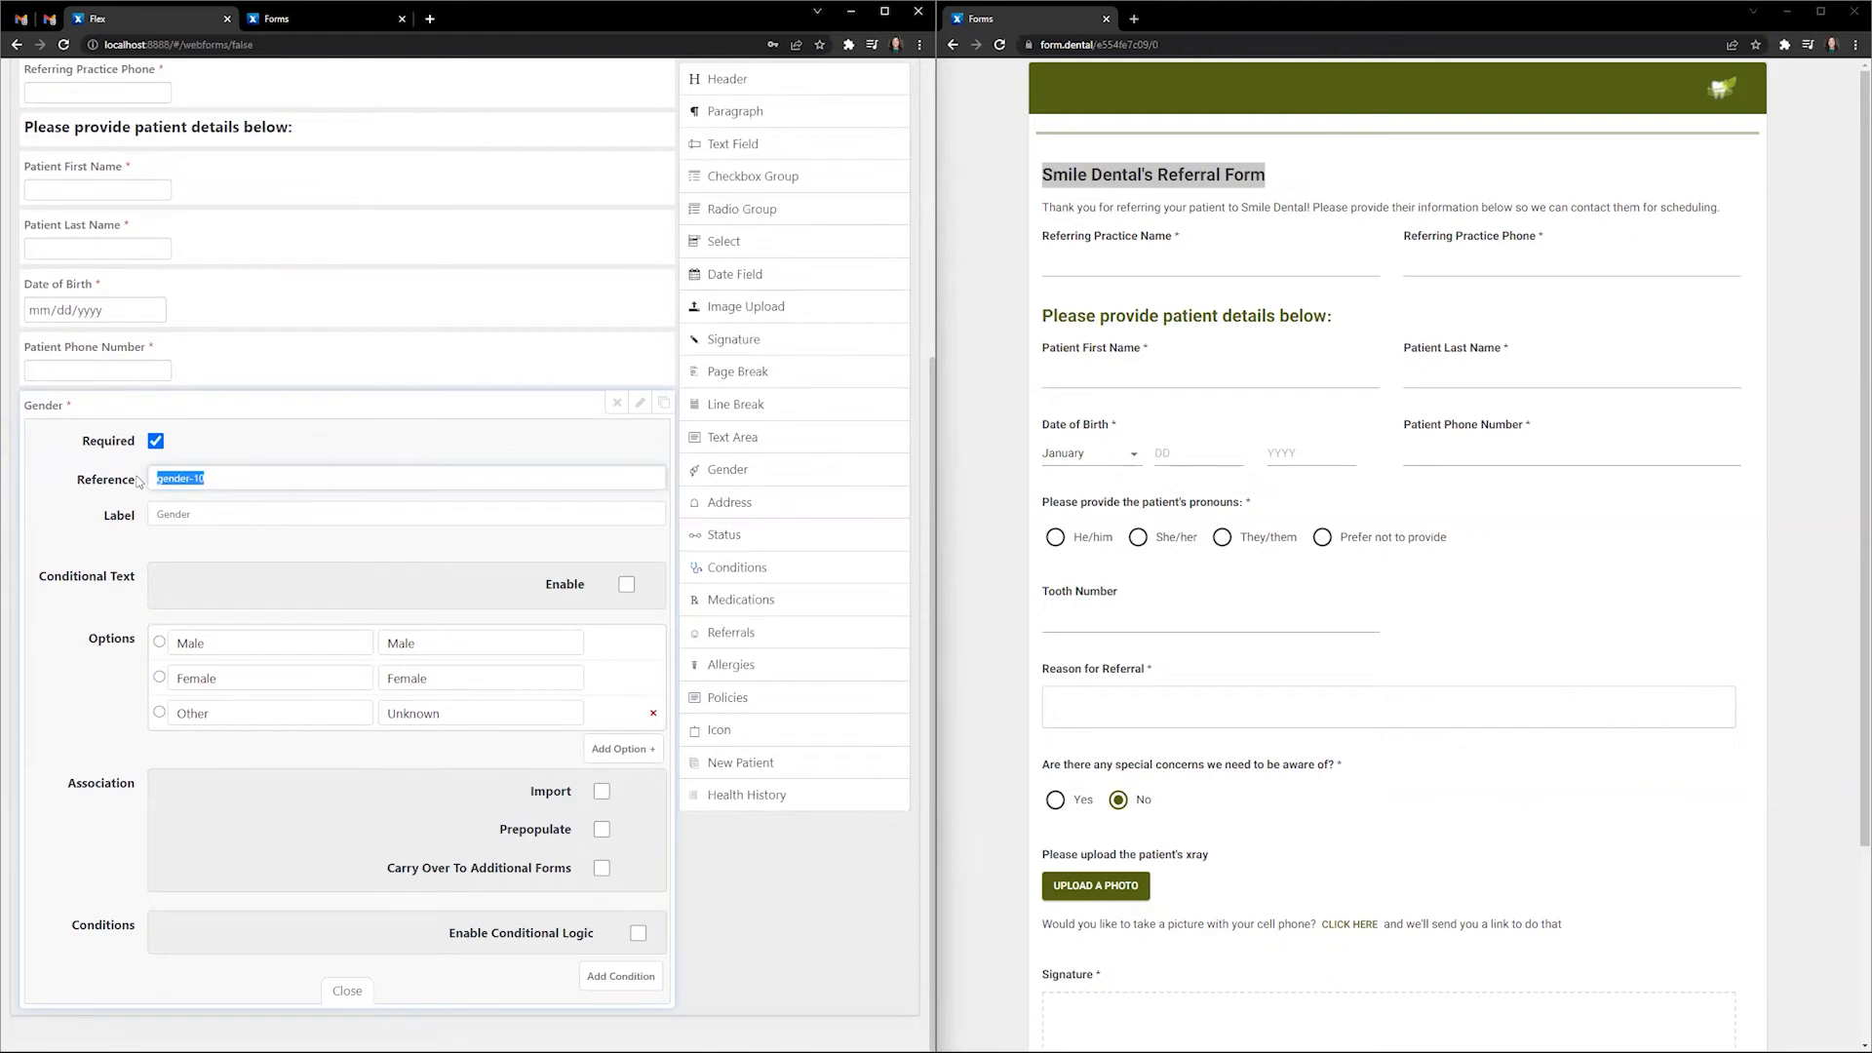
type("pleas")
type("gender")
key("Tab")
type("Pl")
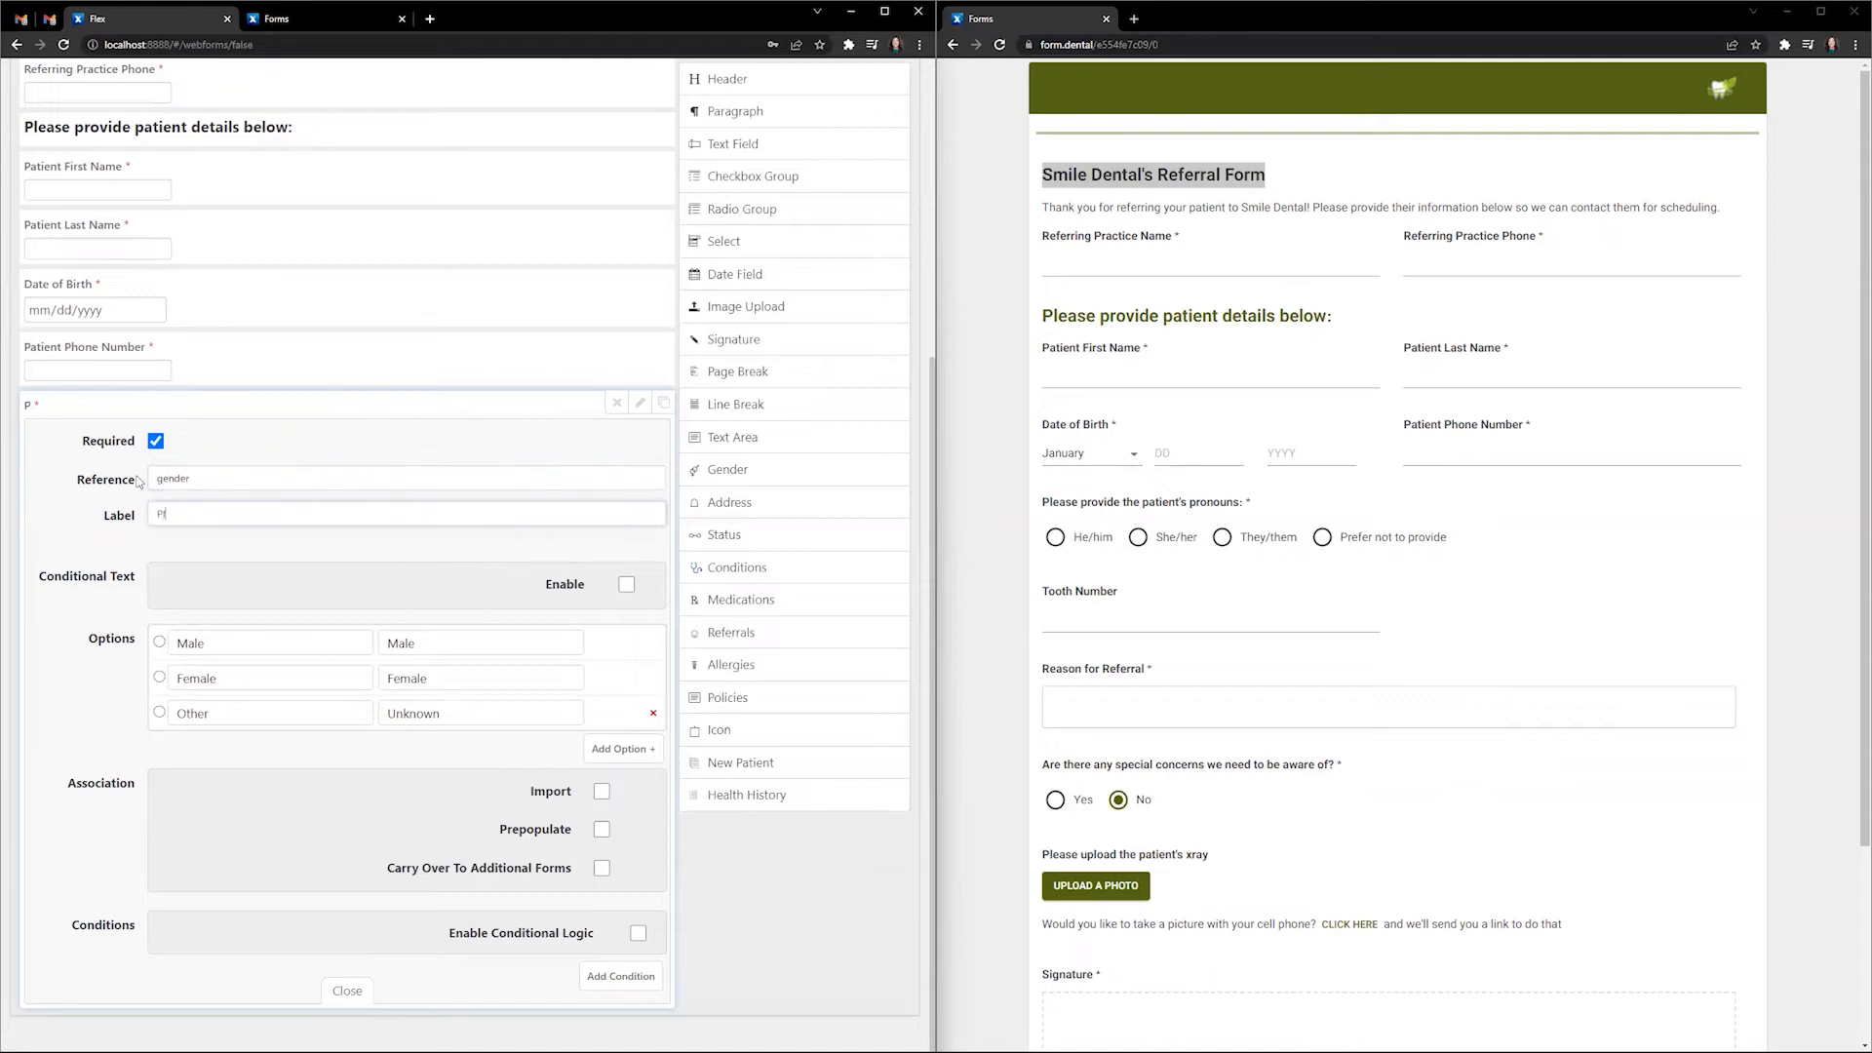
type("ease provide the patient's pronouns:")
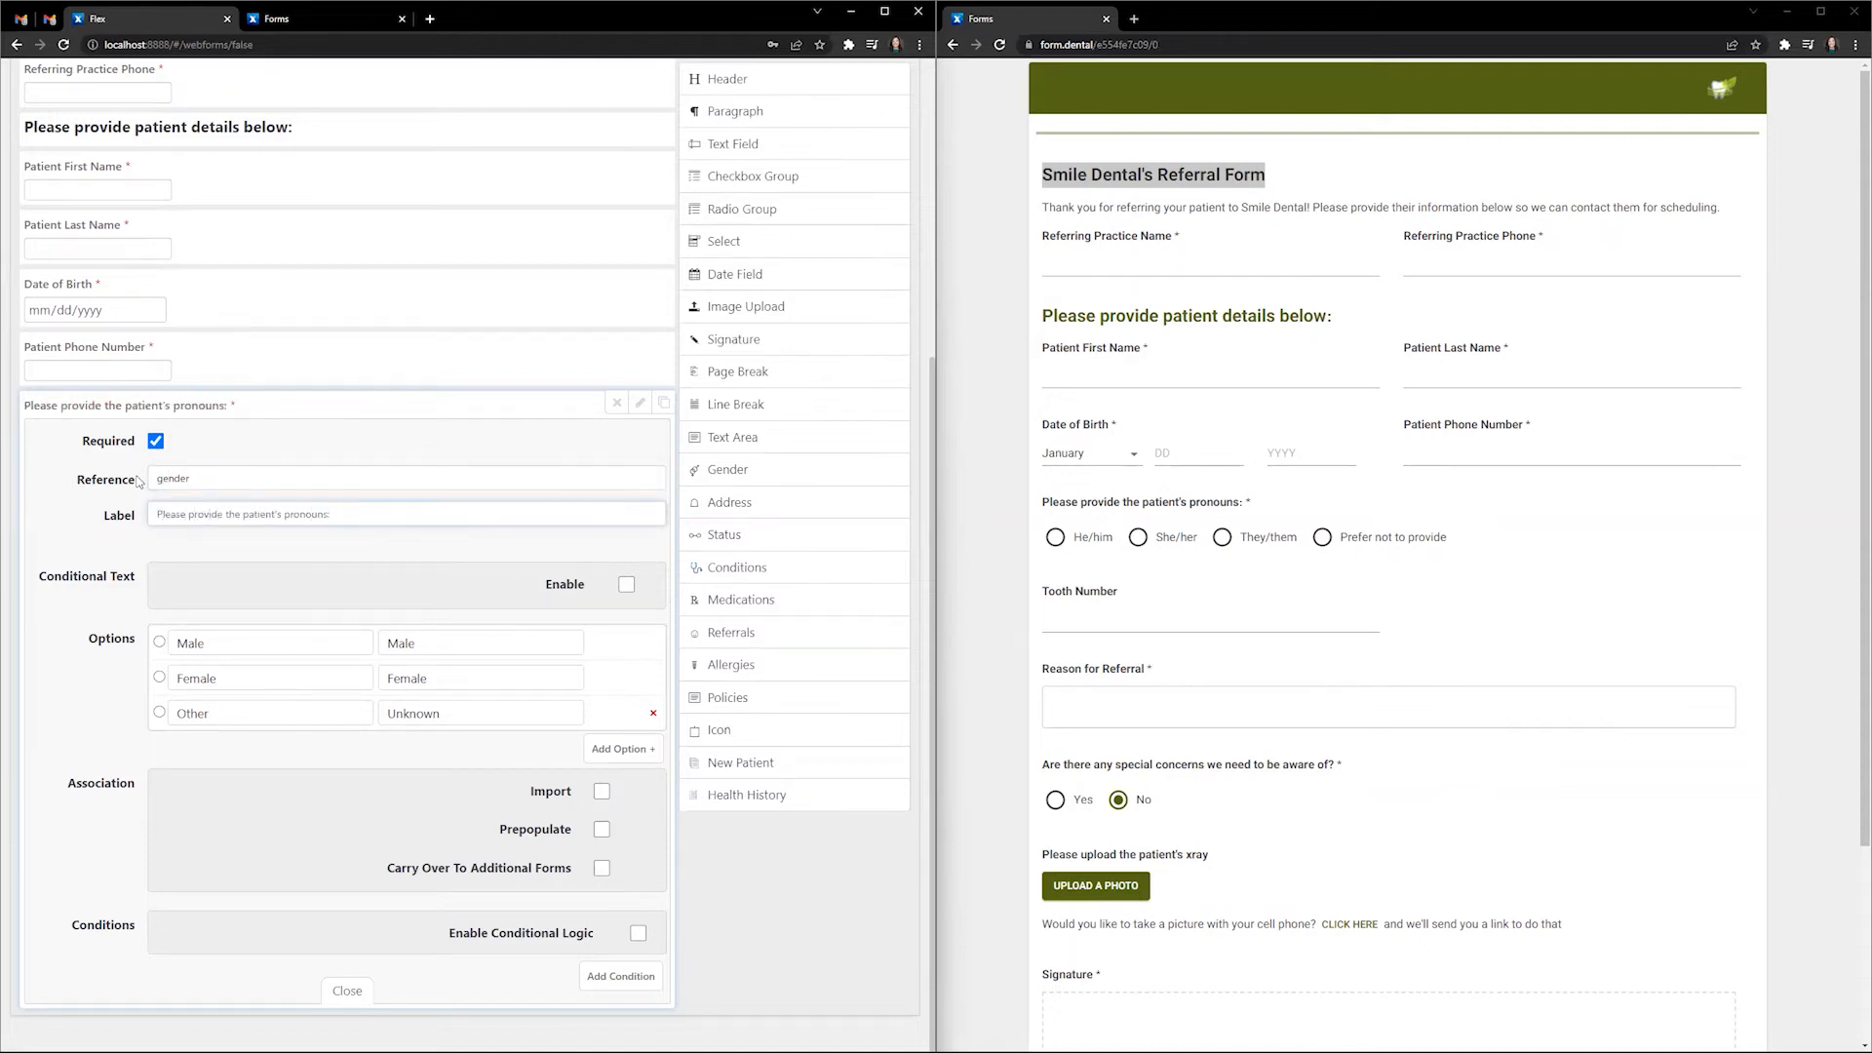
- Rename the answers to He/him, She/her, They/them and add a fourth, 'Prefer not to provide'
left_click_drag(213, 647, 167, 647)
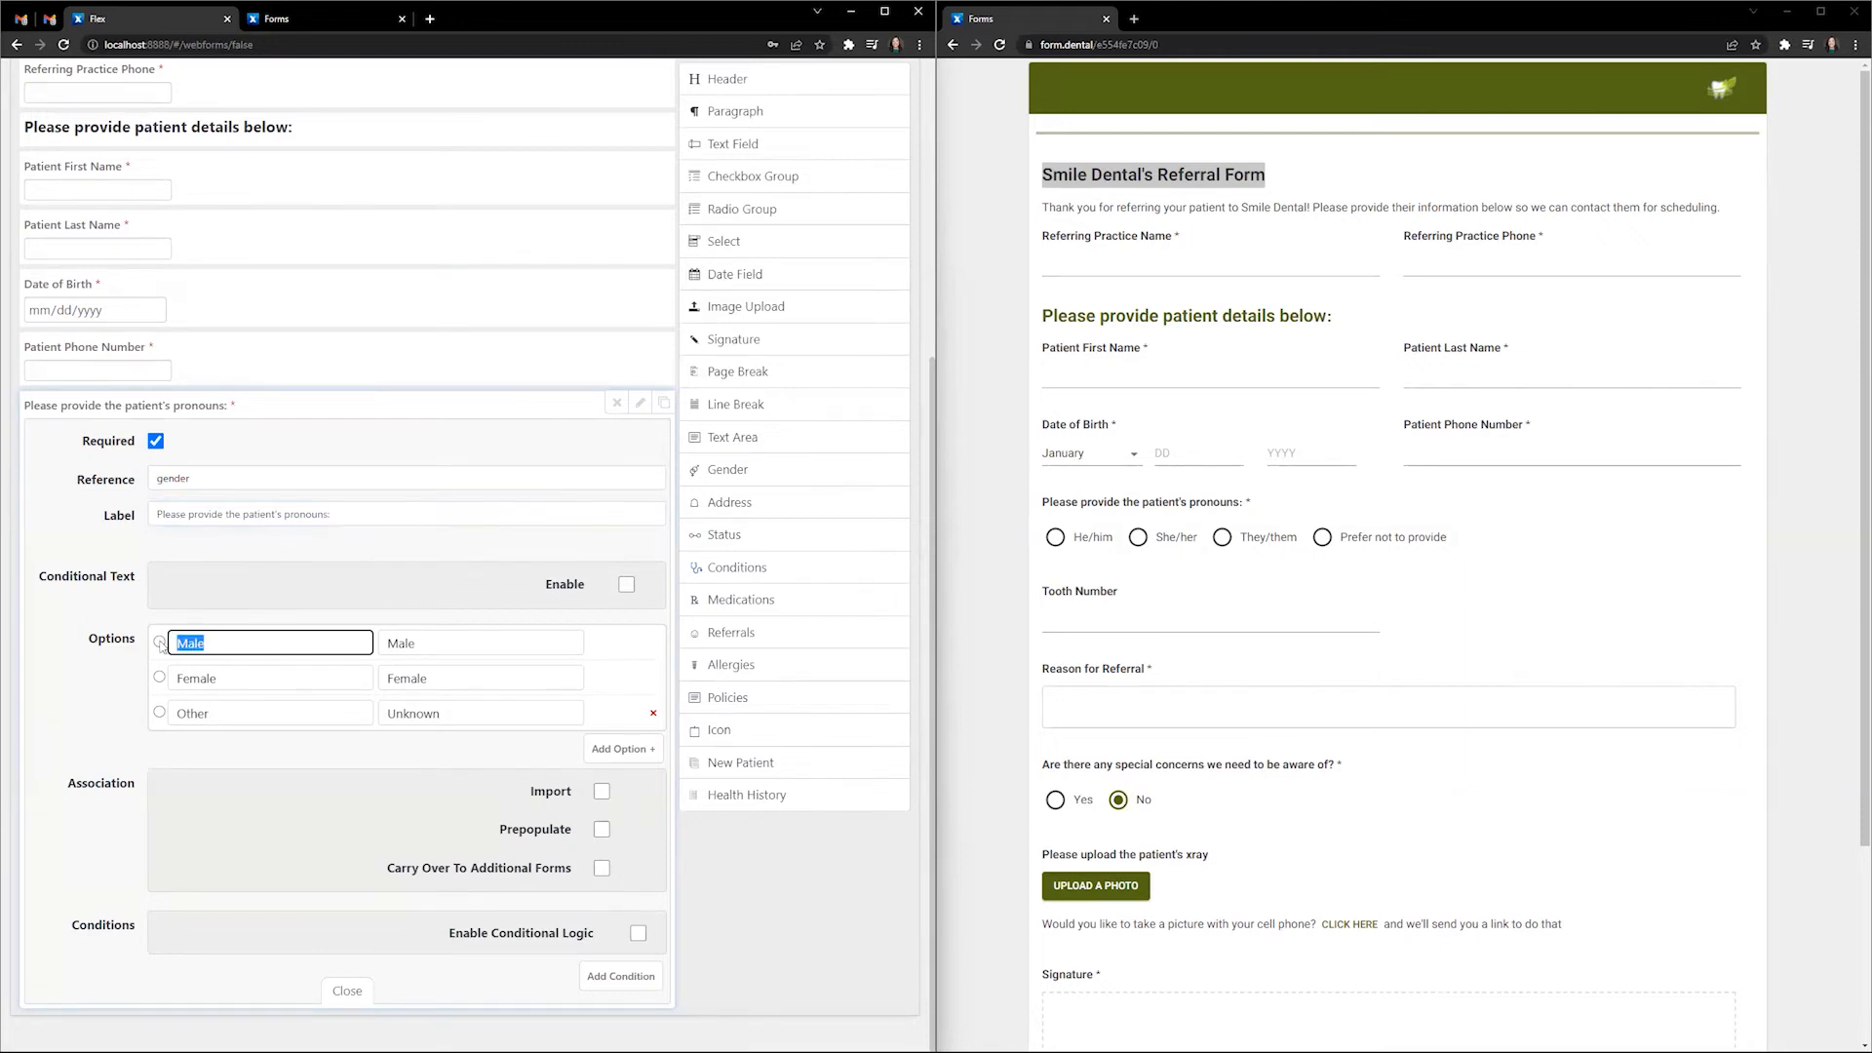
type("He/him")
left_click_drag(232, 685, 164, 680)
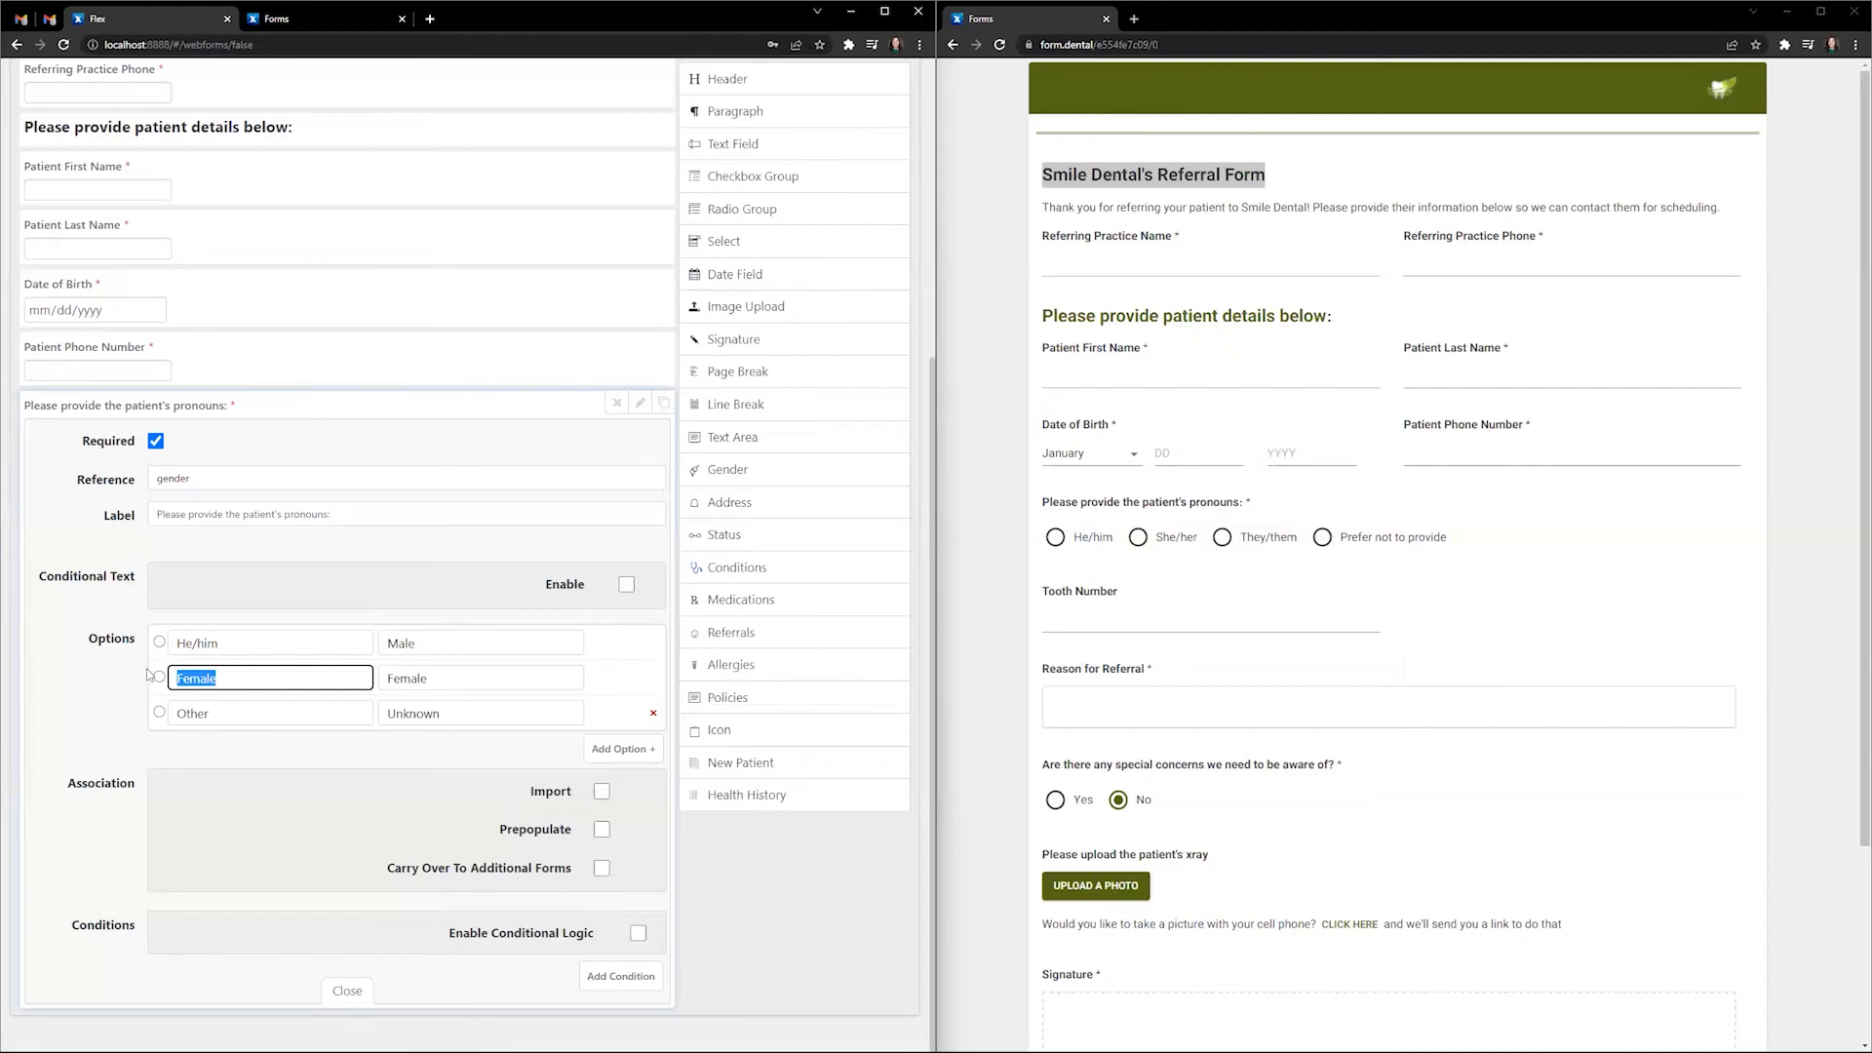
type("She/her")
left_click_drag(229, 720, 176, 711)
type("They/they")
key("BackSpace")
type("m")
left_click(623, 749)
left_click(249, 745)
type("Prefer not to provide")
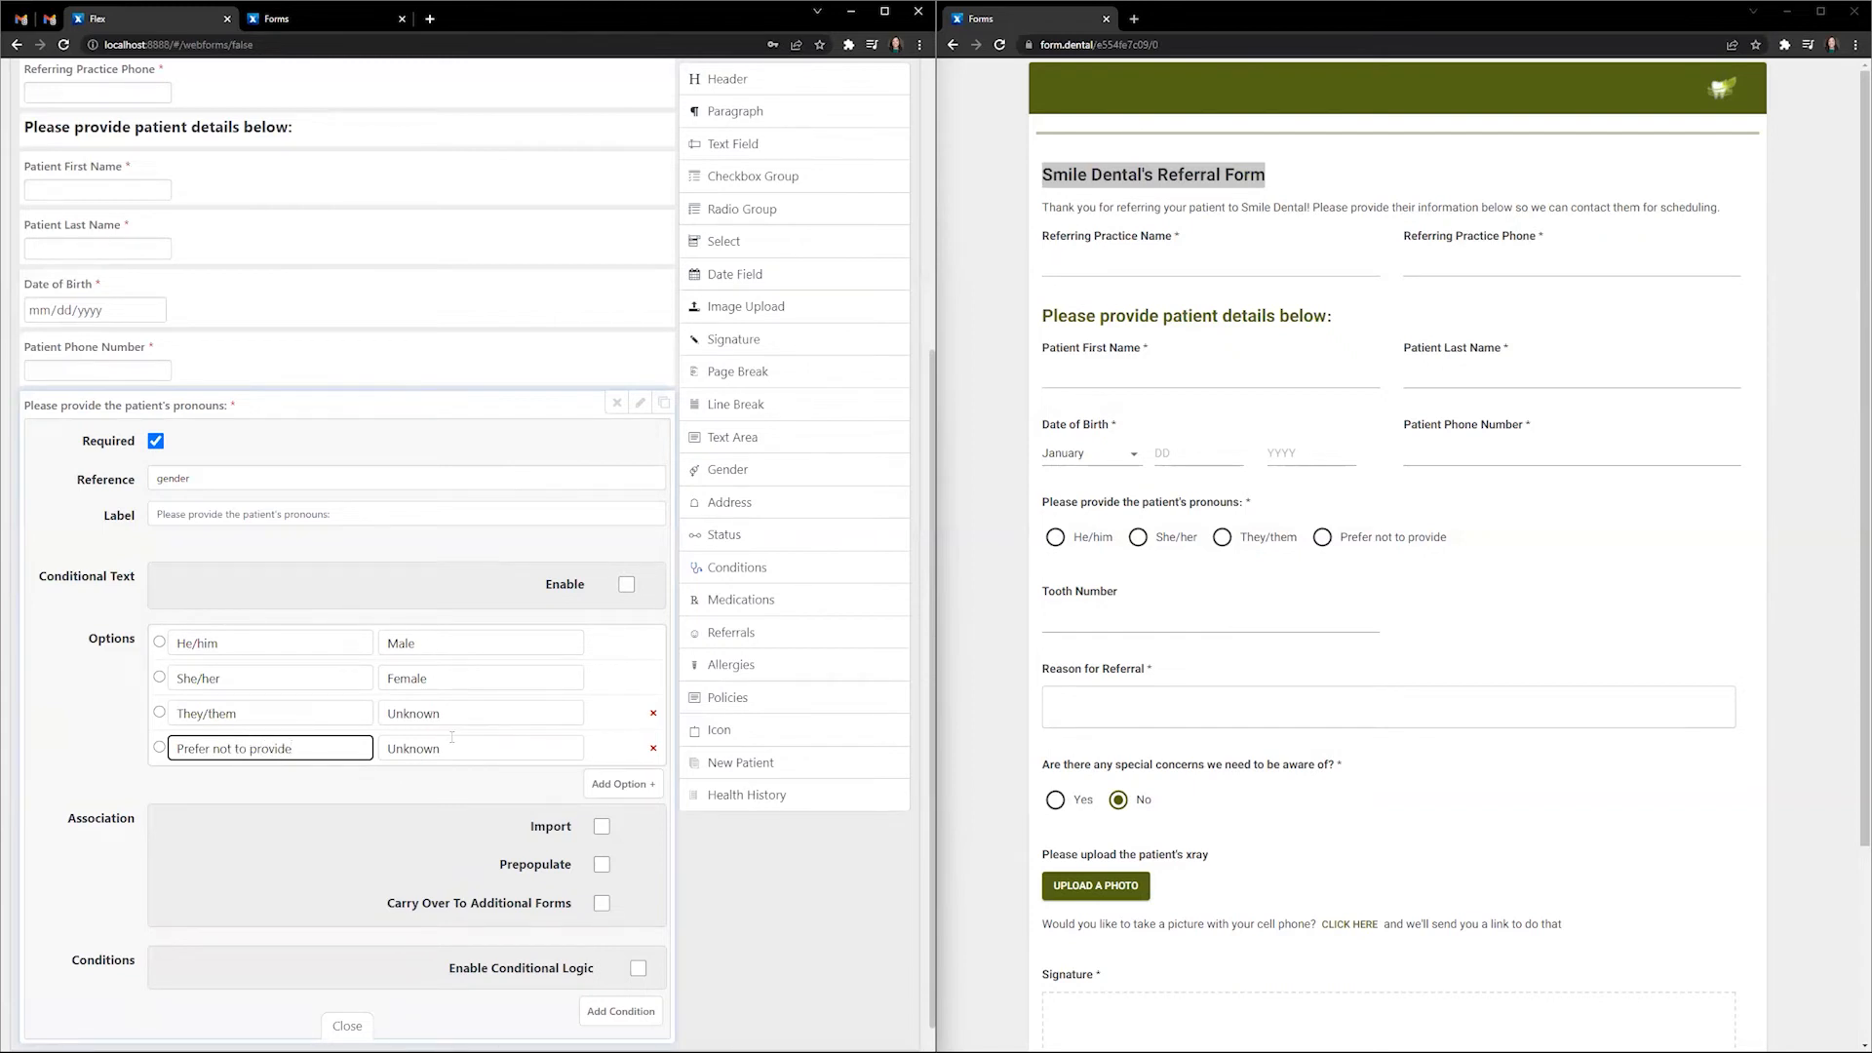
- Turn on importing for the pronouns question and close its settings
scroll(440, 746, "down", 1)
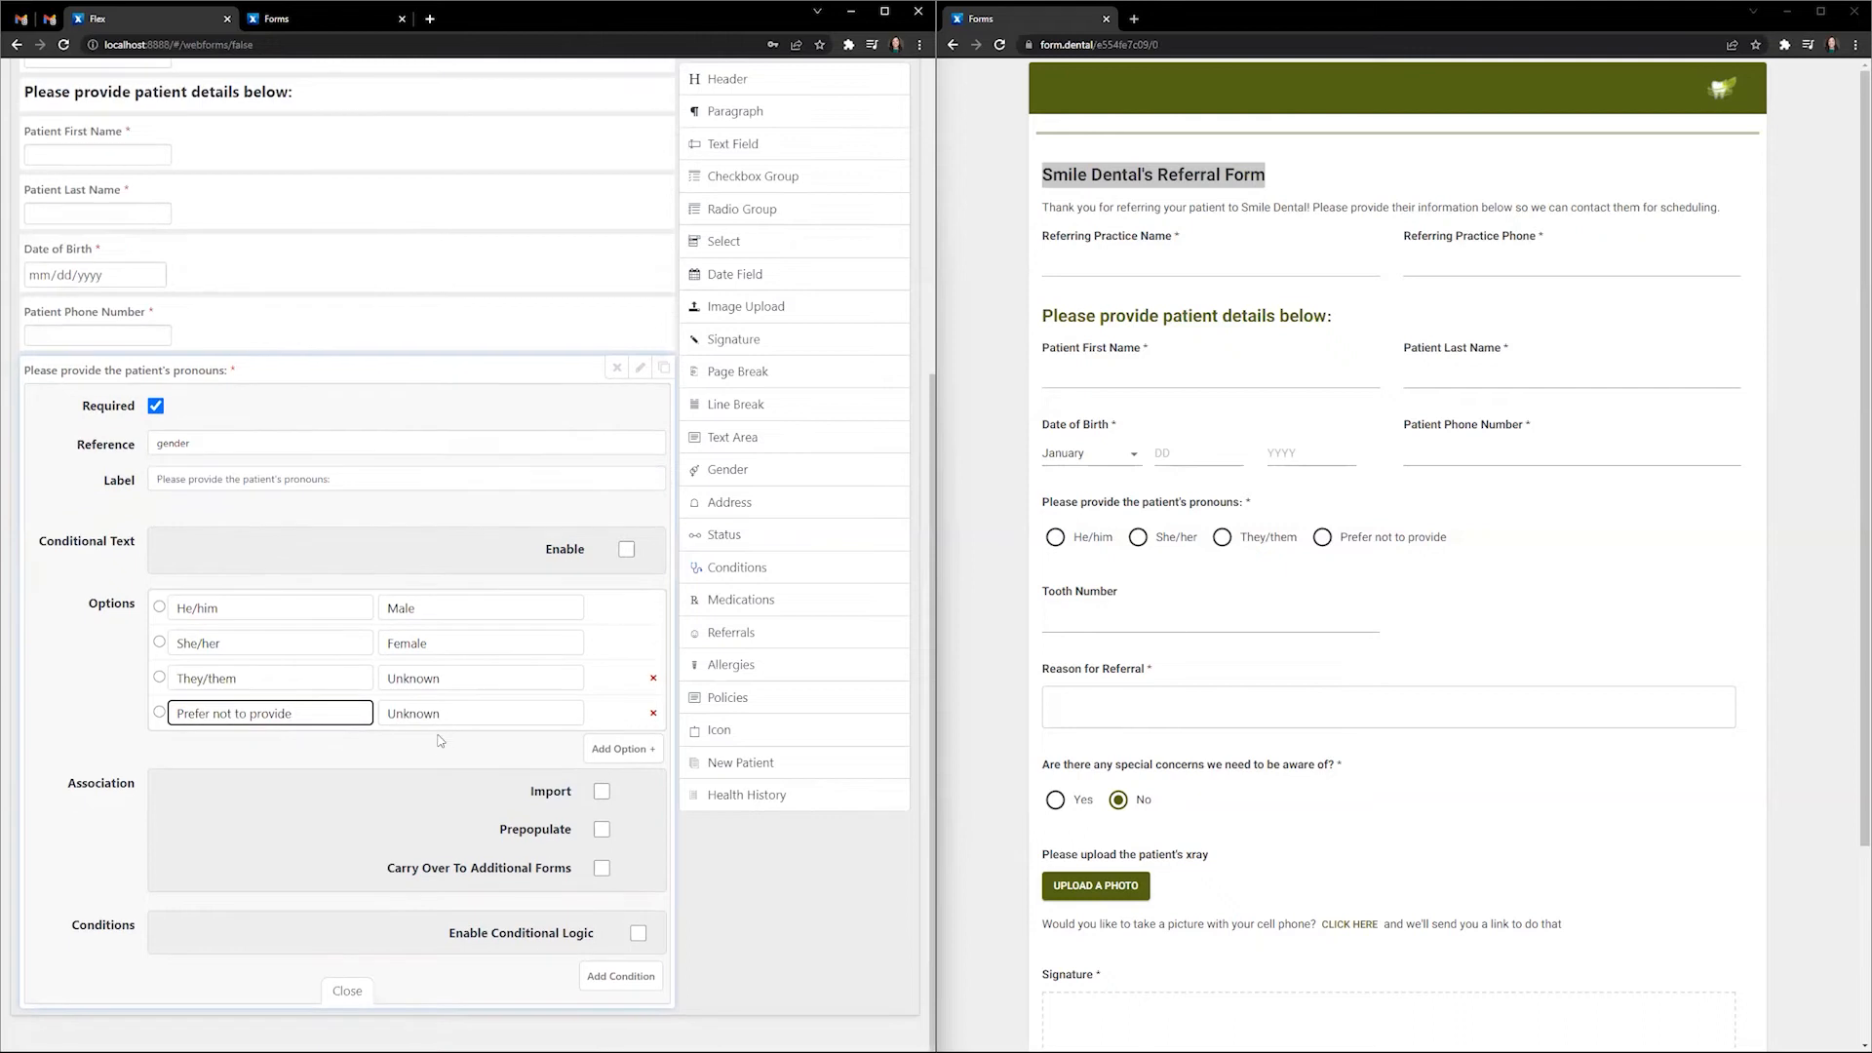
left_click(600, 792)
left_click(347, 990)
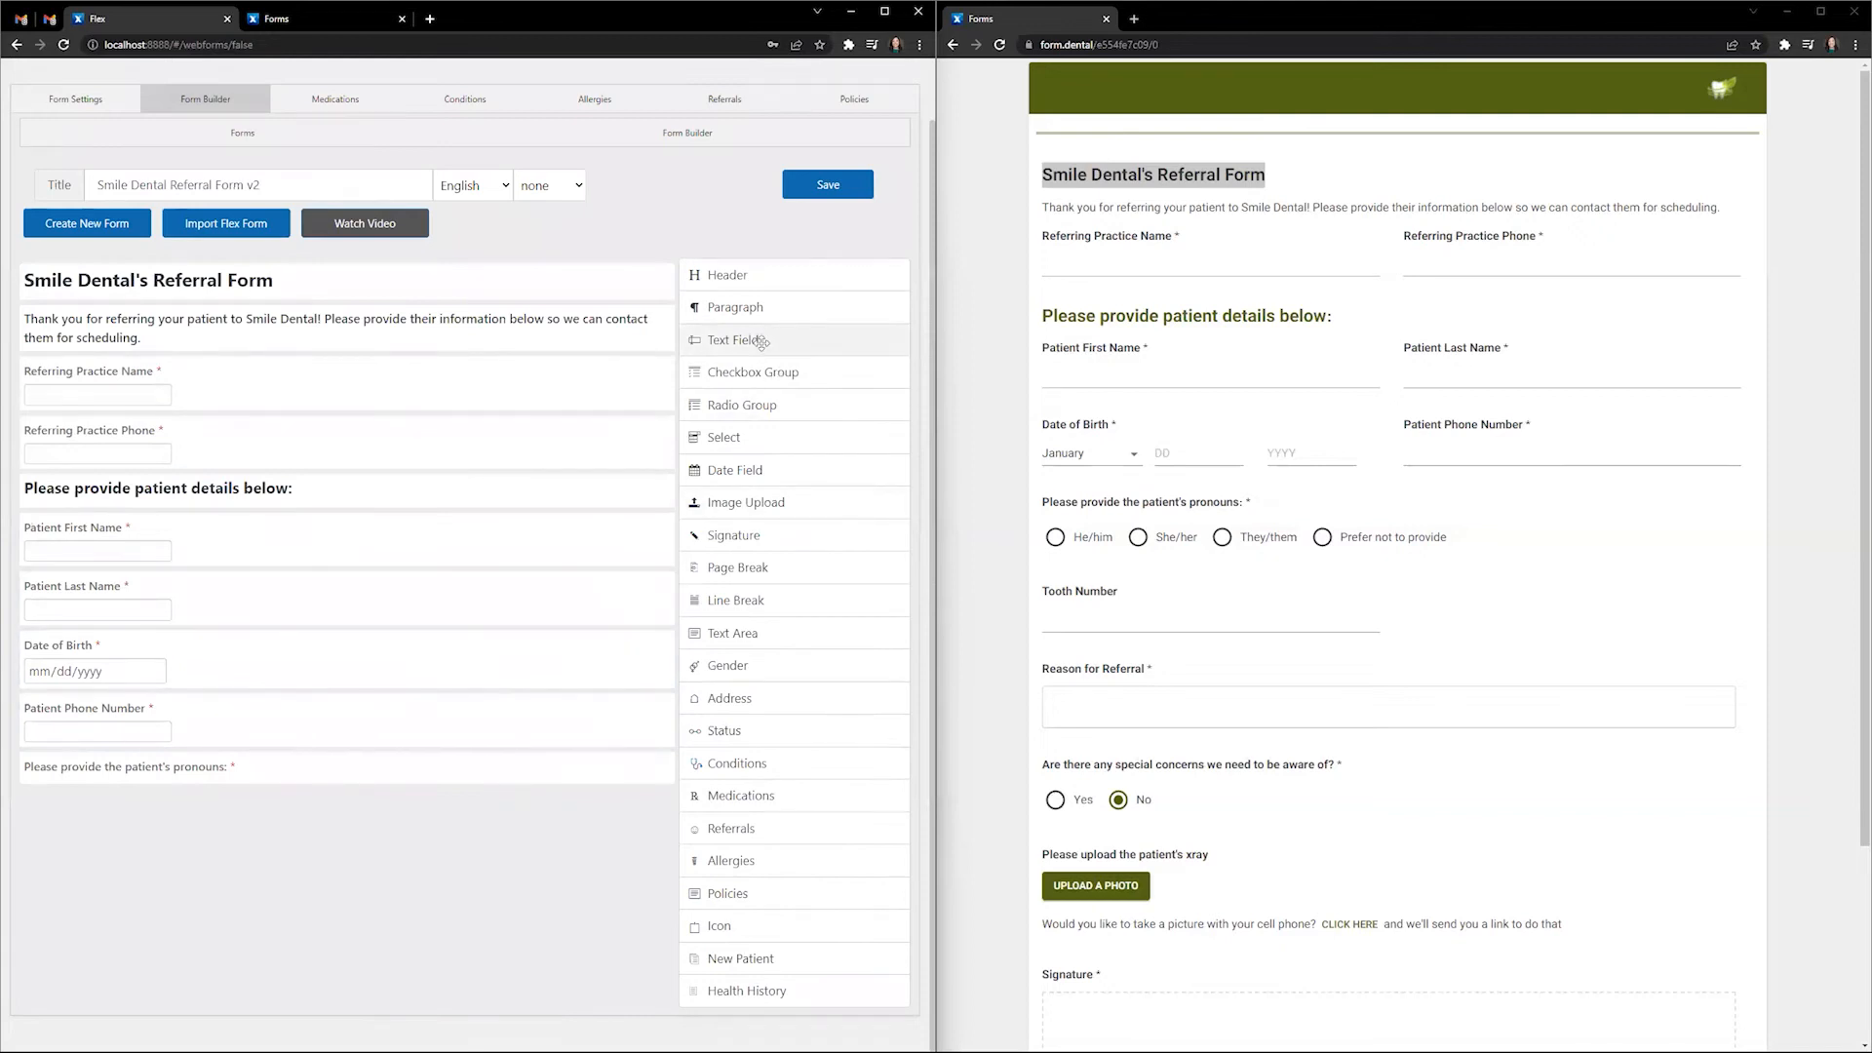
- Place a required text field below pronouns with reference toothnumber and label Tooth Number
left_click_drag(761, 337, 390, 814)
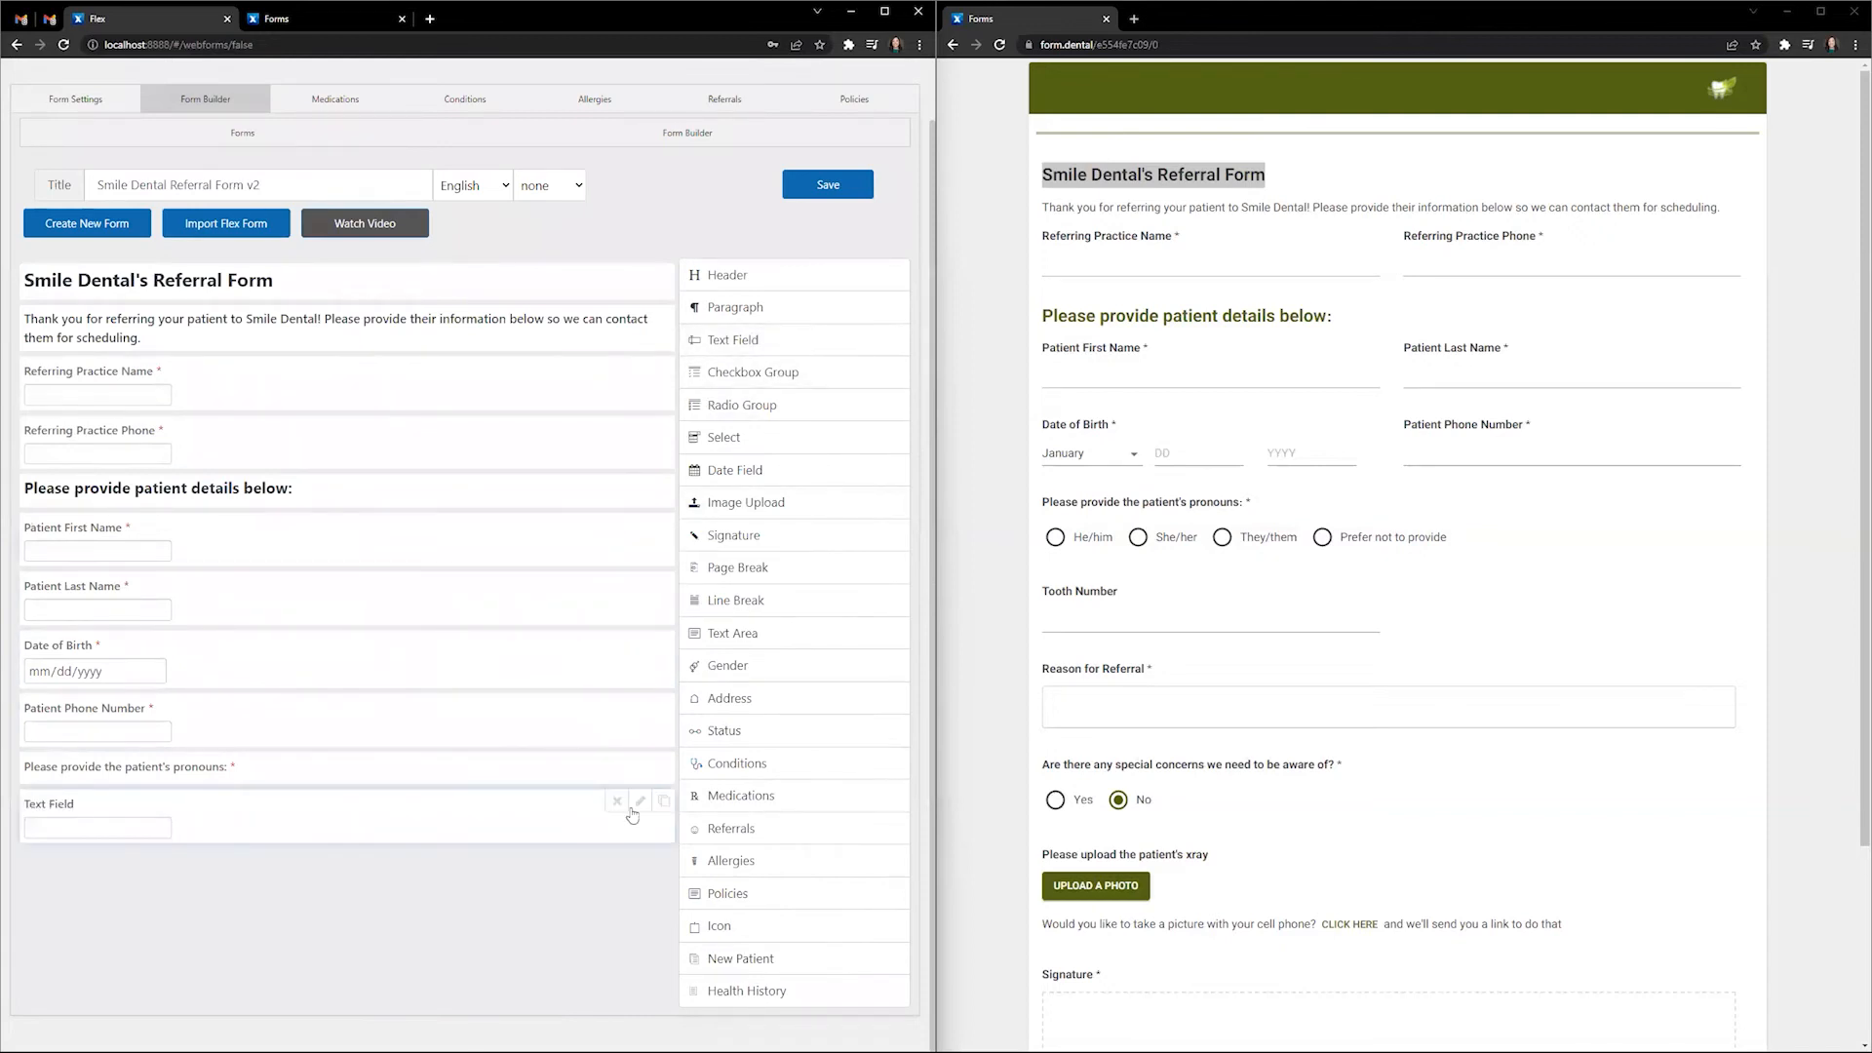
left_click(640, 802)
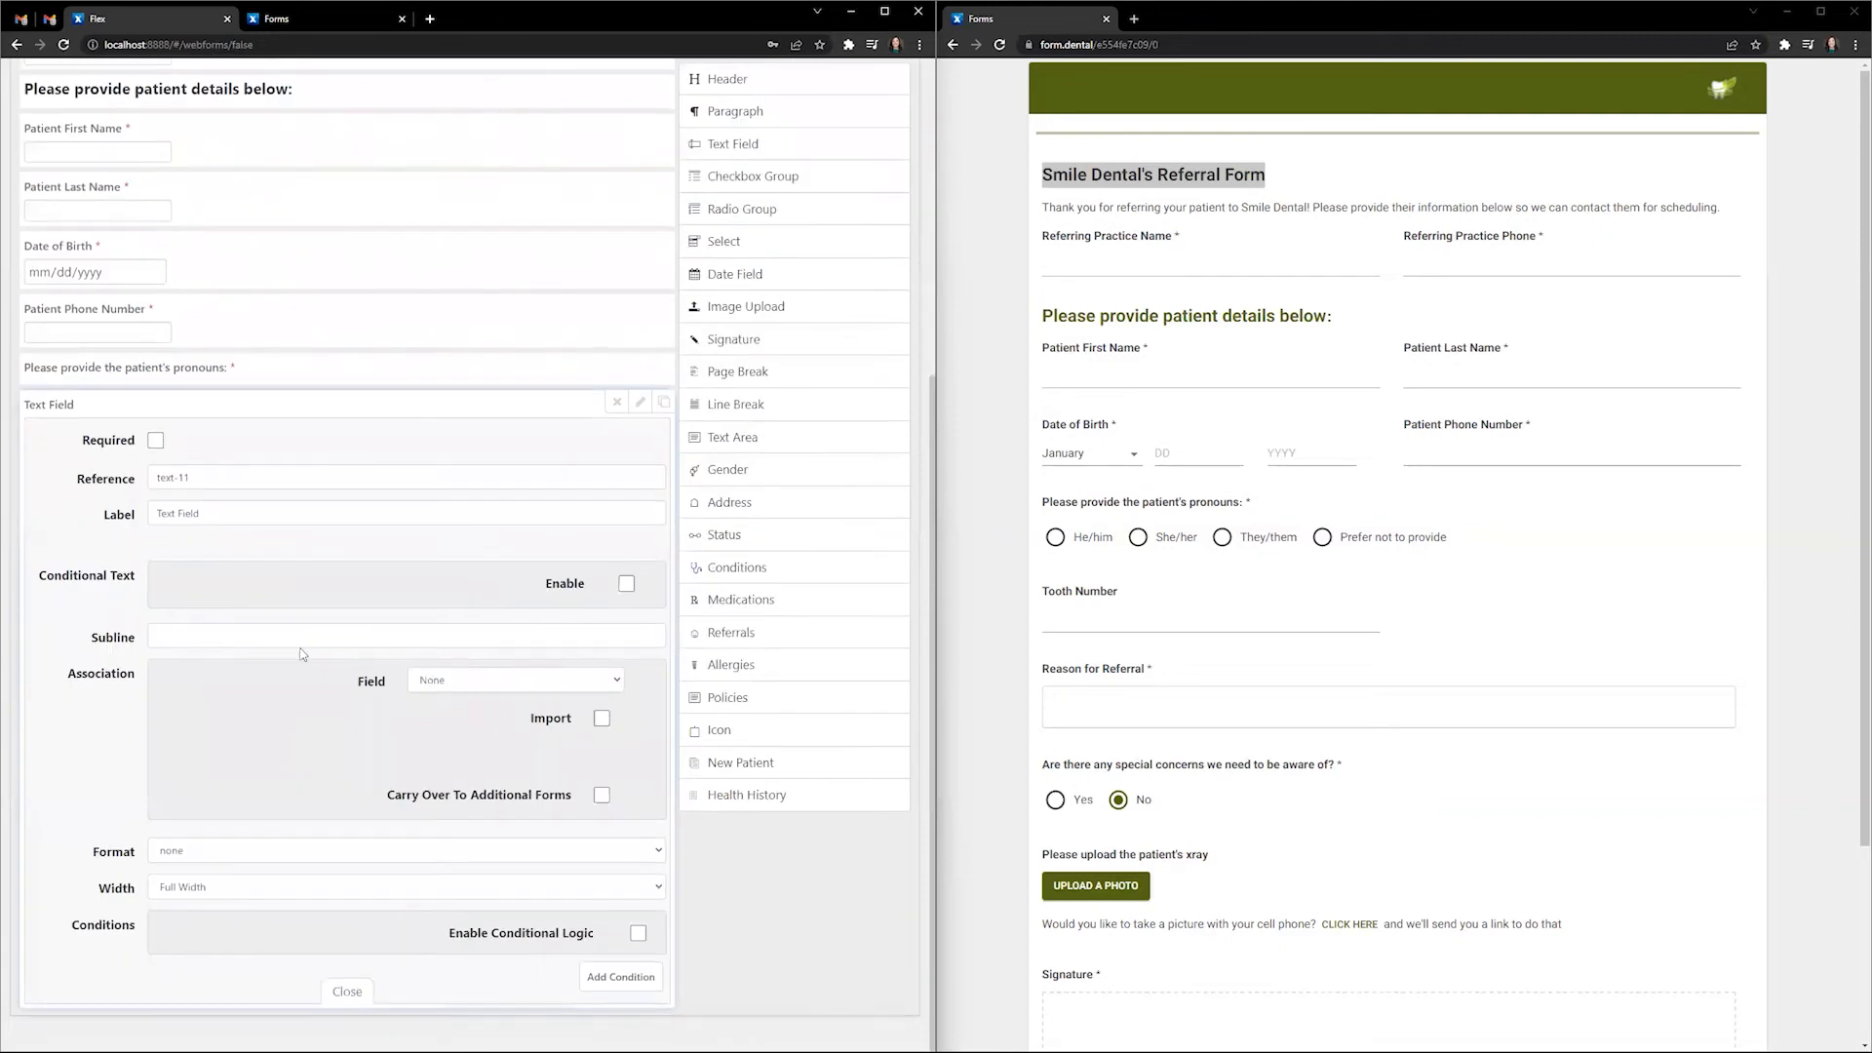
left_click(156, 441)
key("Tab")
type("toothnumber")
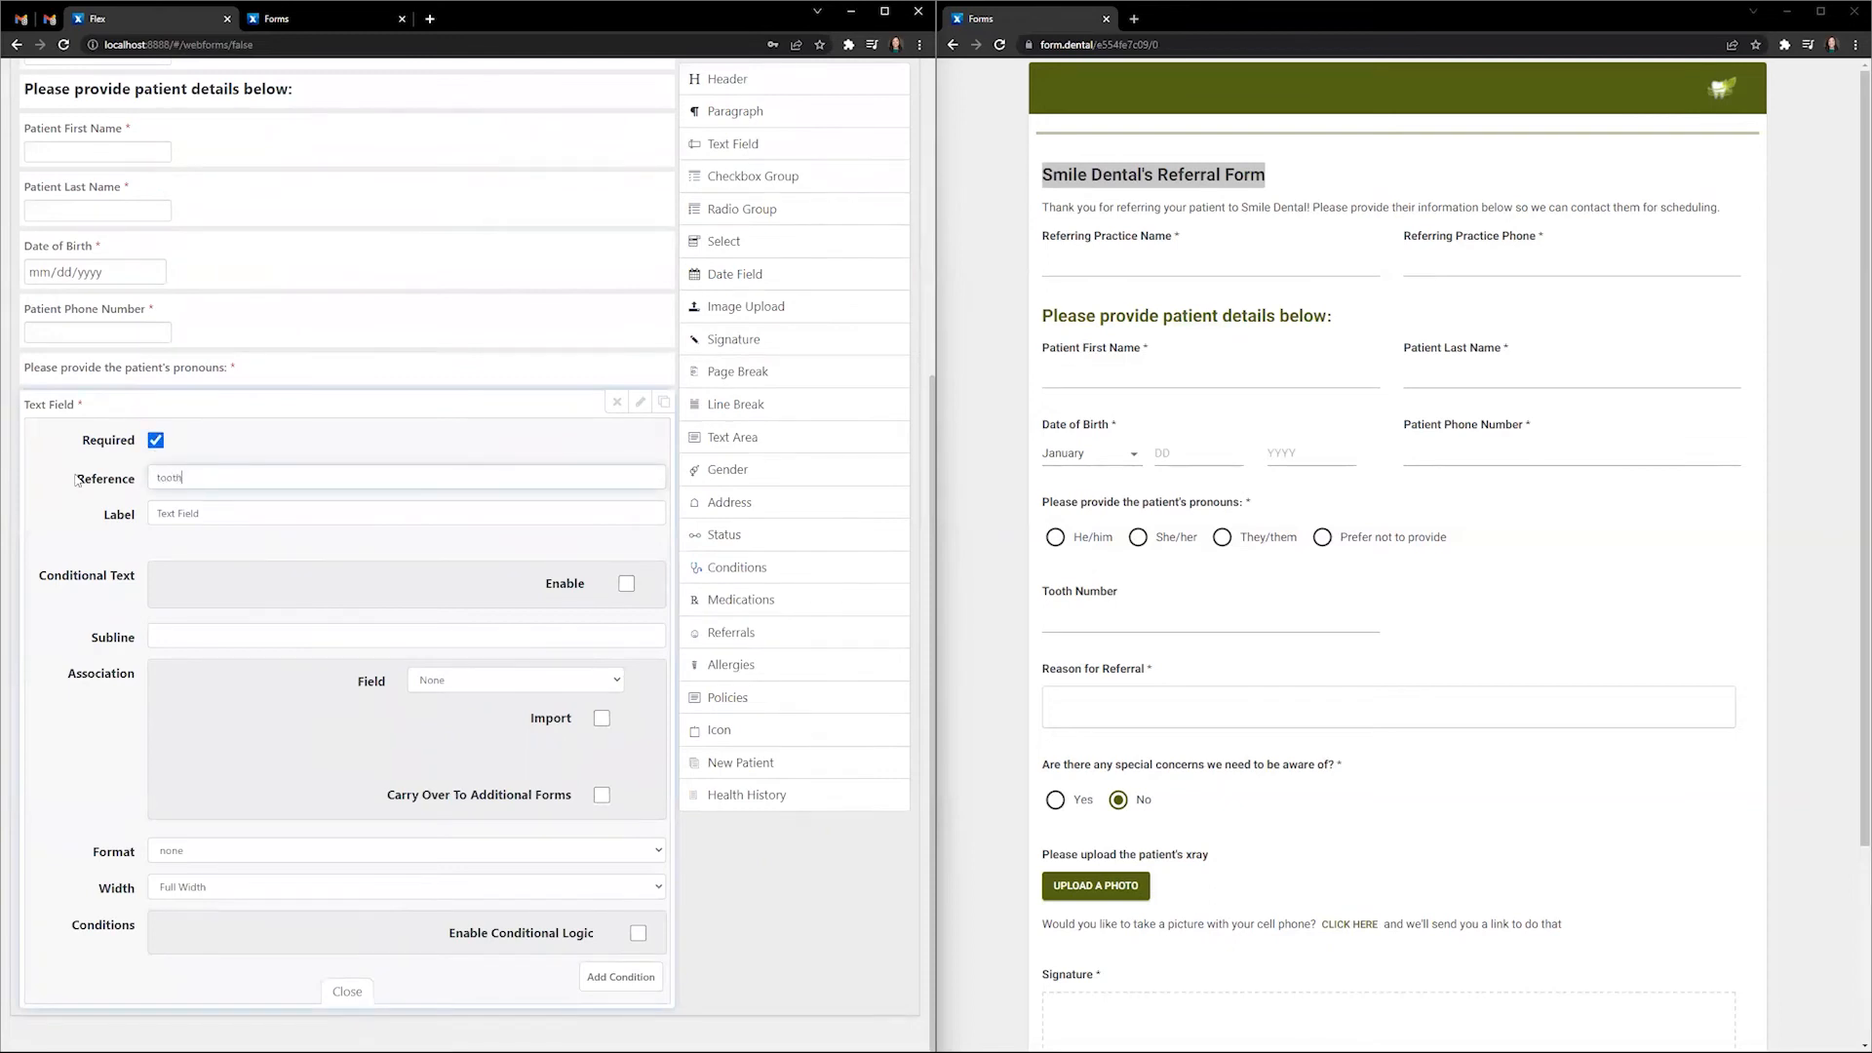
key("Tab")
type("Tooth Number")
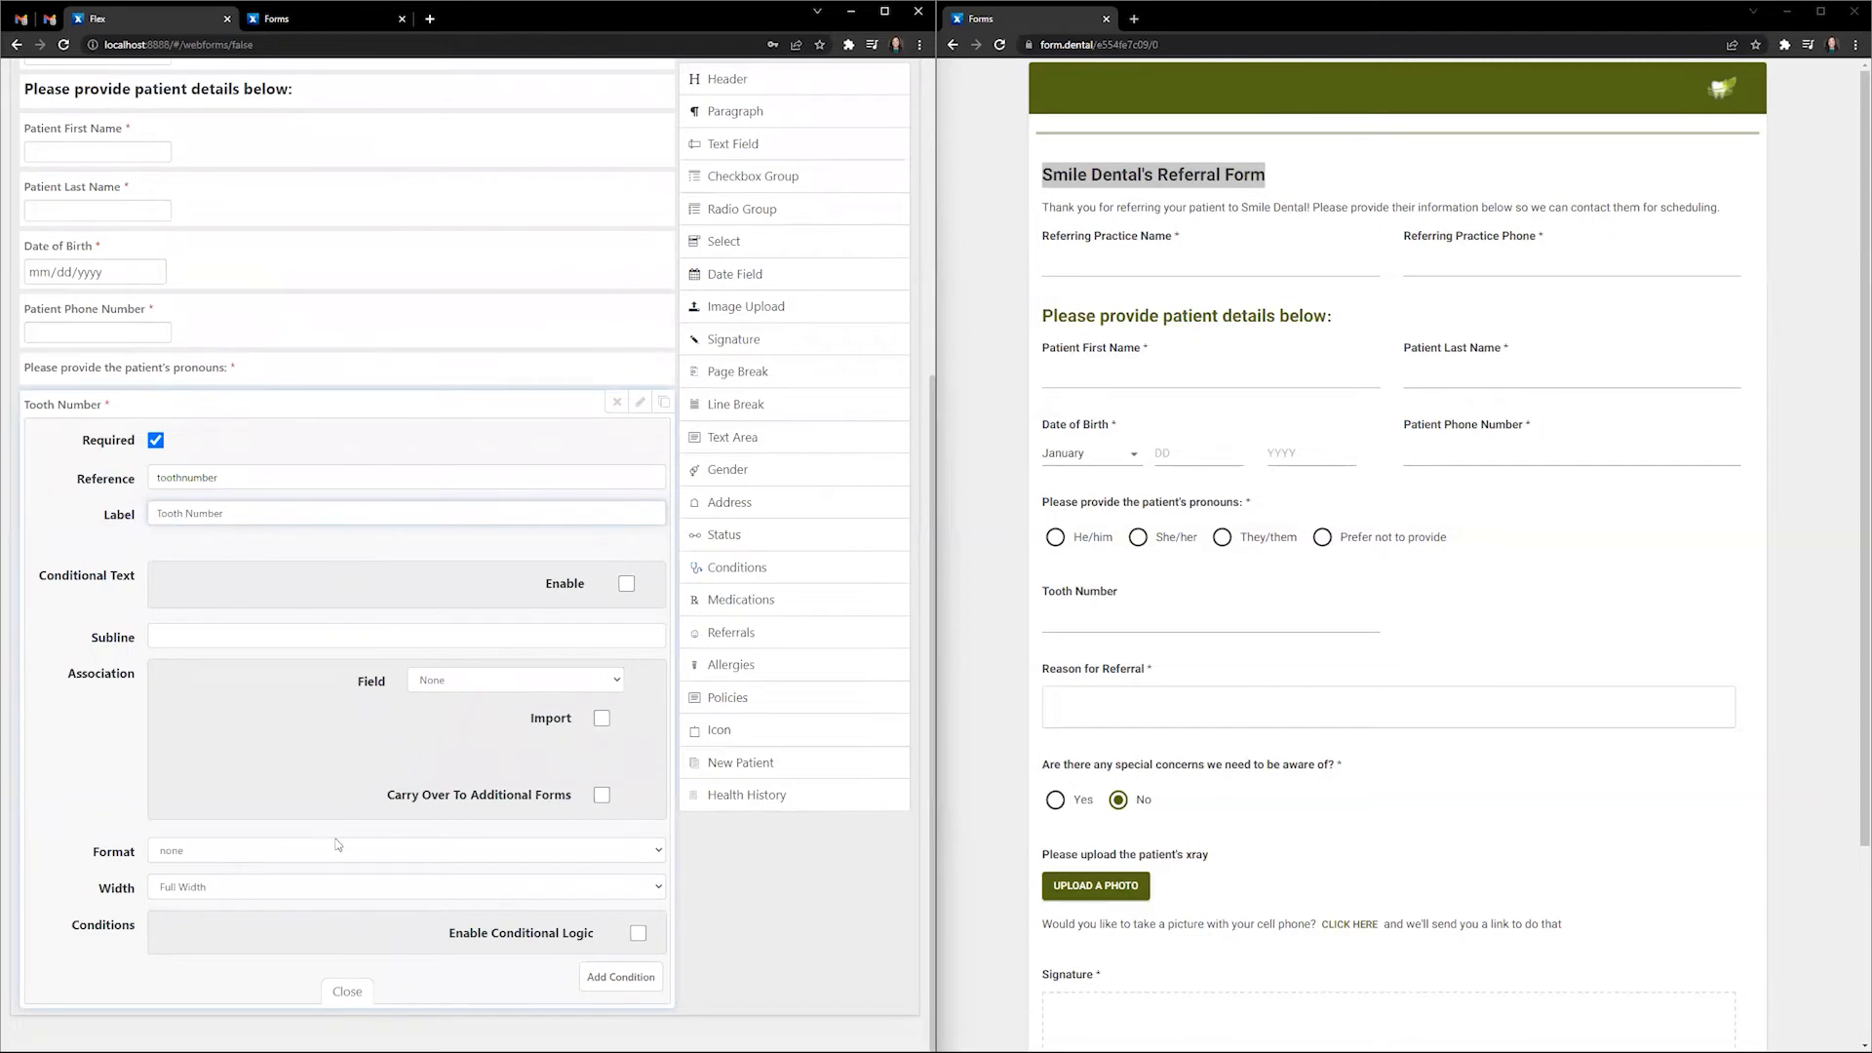
left_click(346, 991)
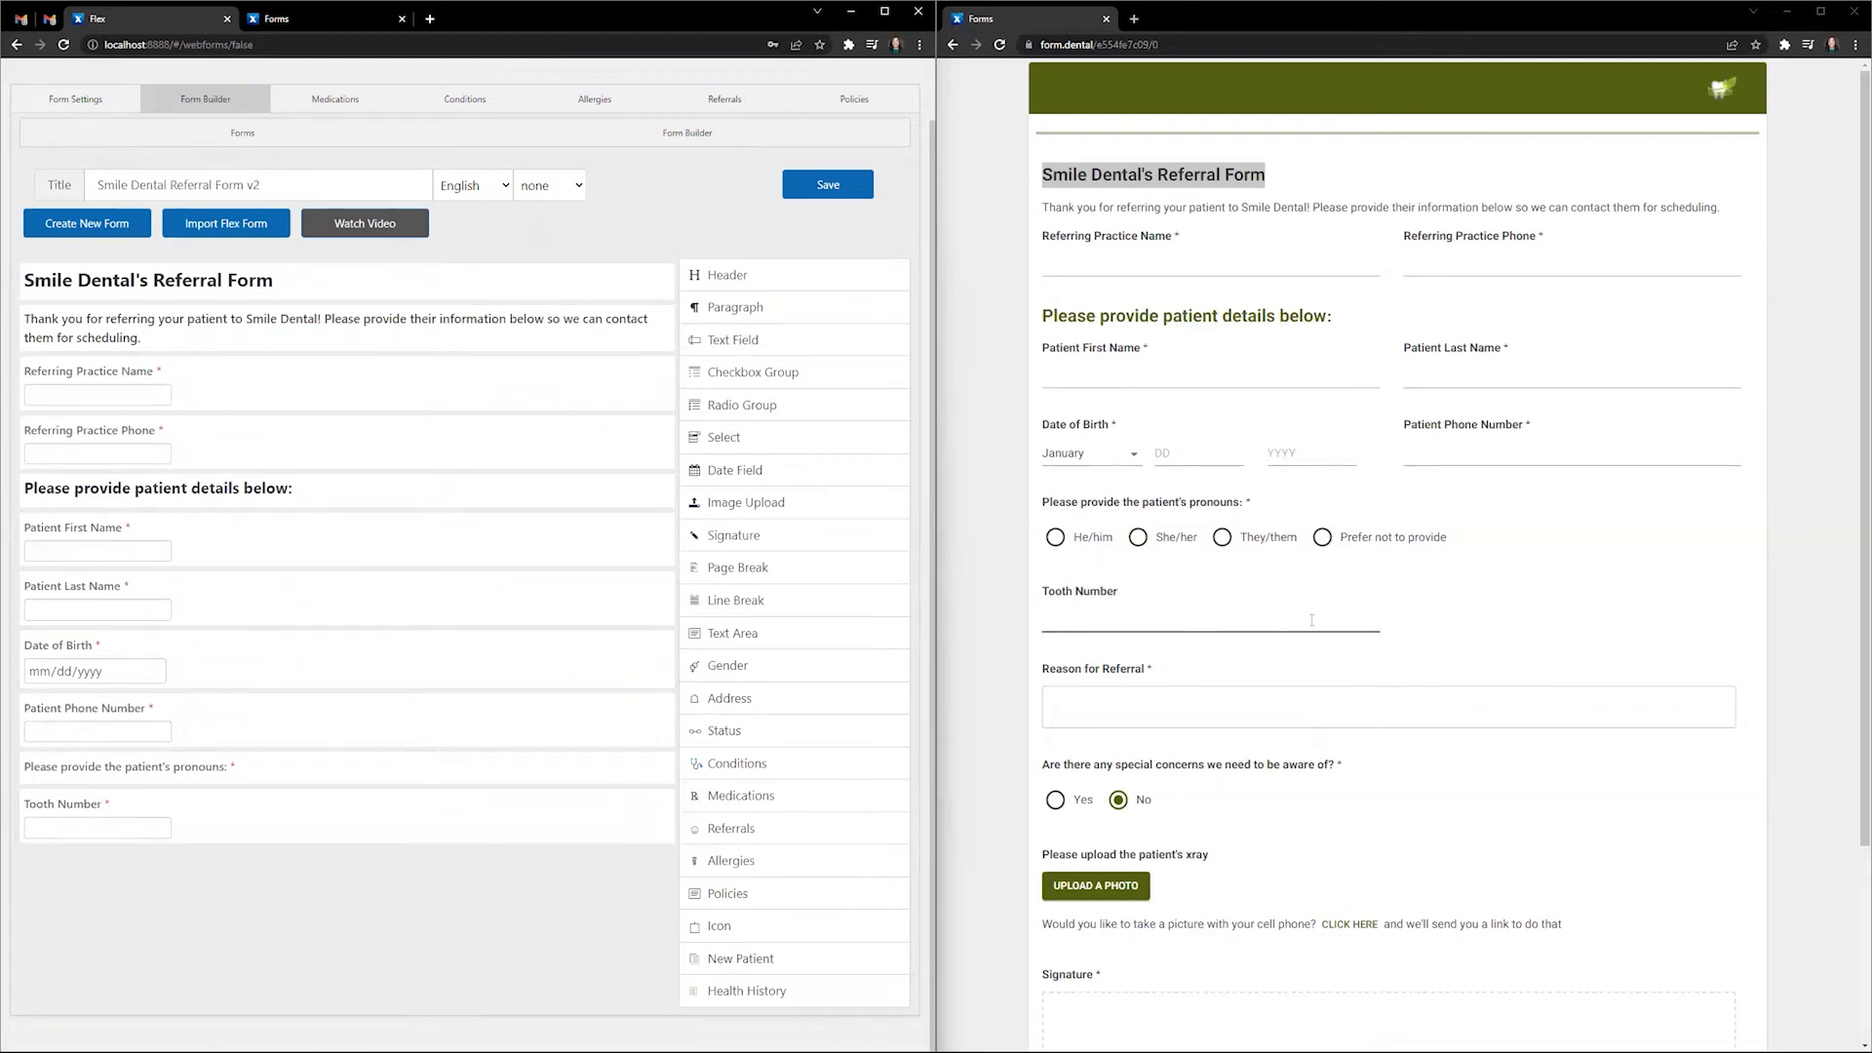
- Test that the live form's Reason for Referral box grows with new lines
left_click(1296, 715)
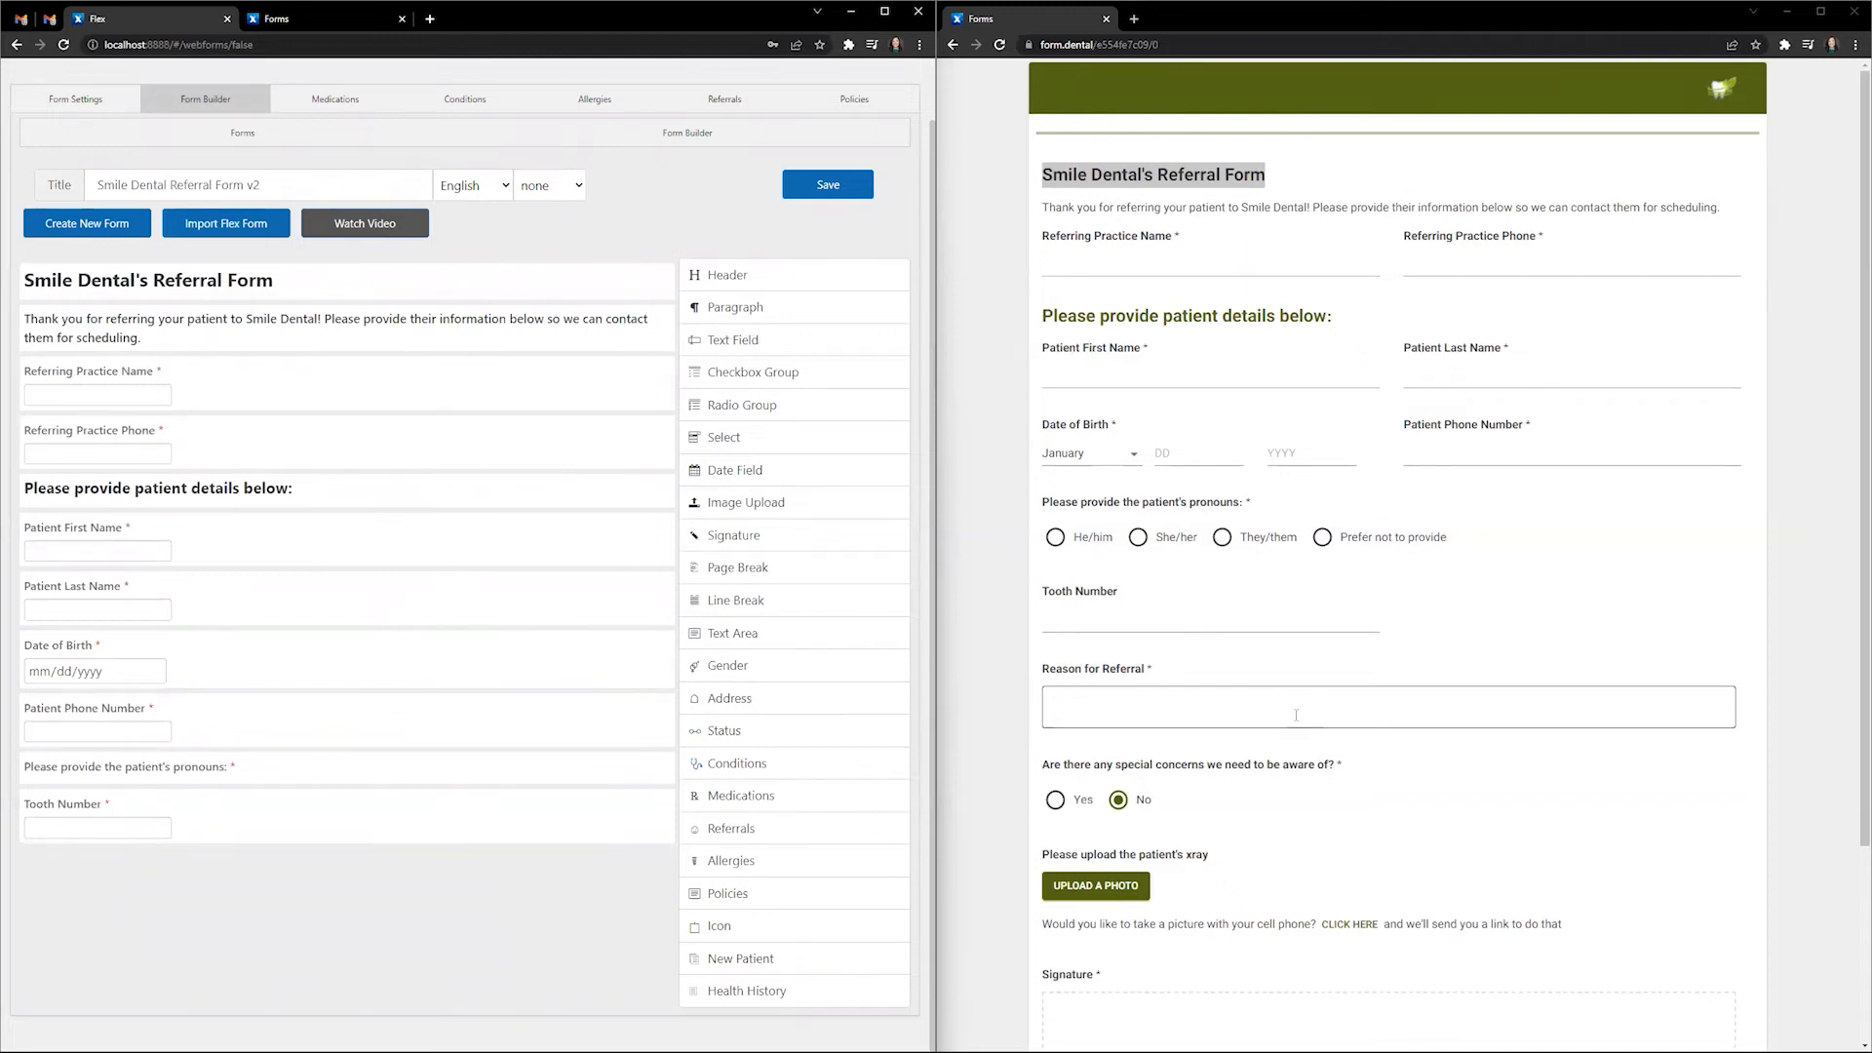
key("Return")
key("Return")
key("Return")
key("Return")
key("Return")
key("BackSpace")
key("BackSpace")
key("BackSpace")
key("BackSpace")
key("BackSpace")
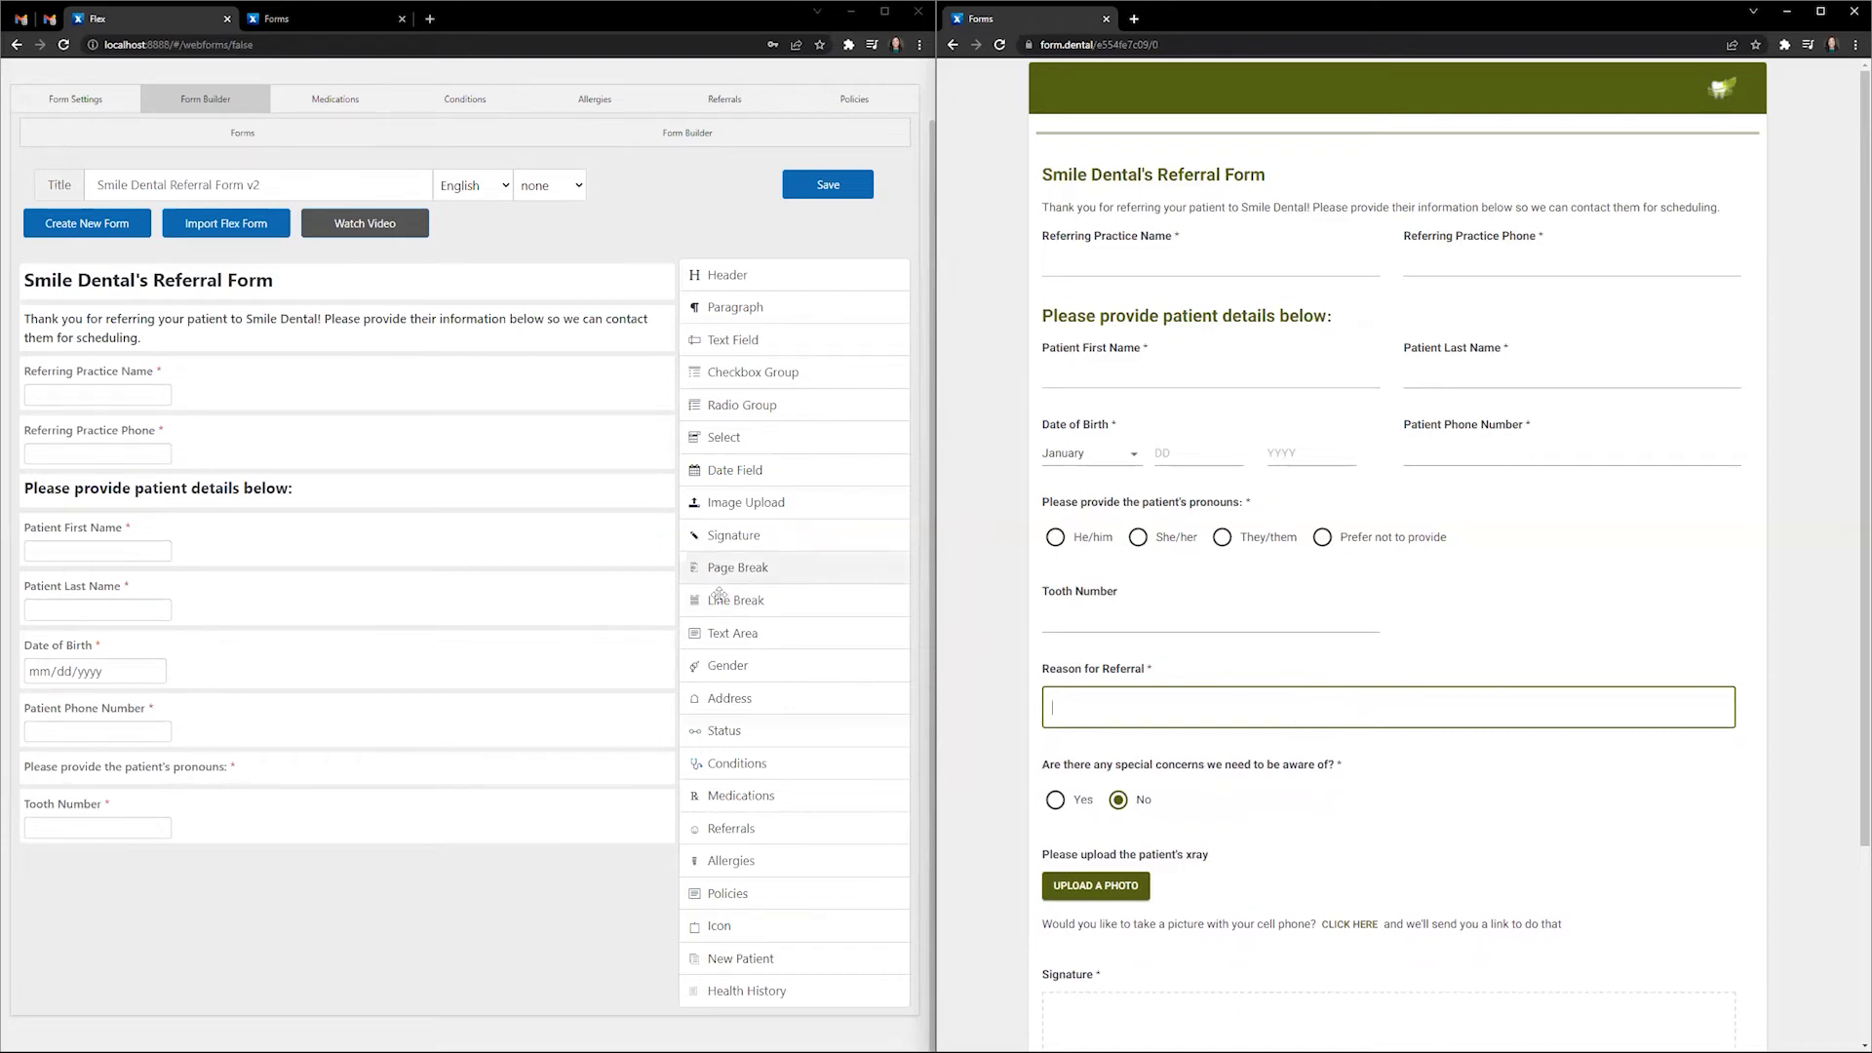
- Add a text area with reference referralreason and label 'Reason for Referral'
left_click(780, 636)
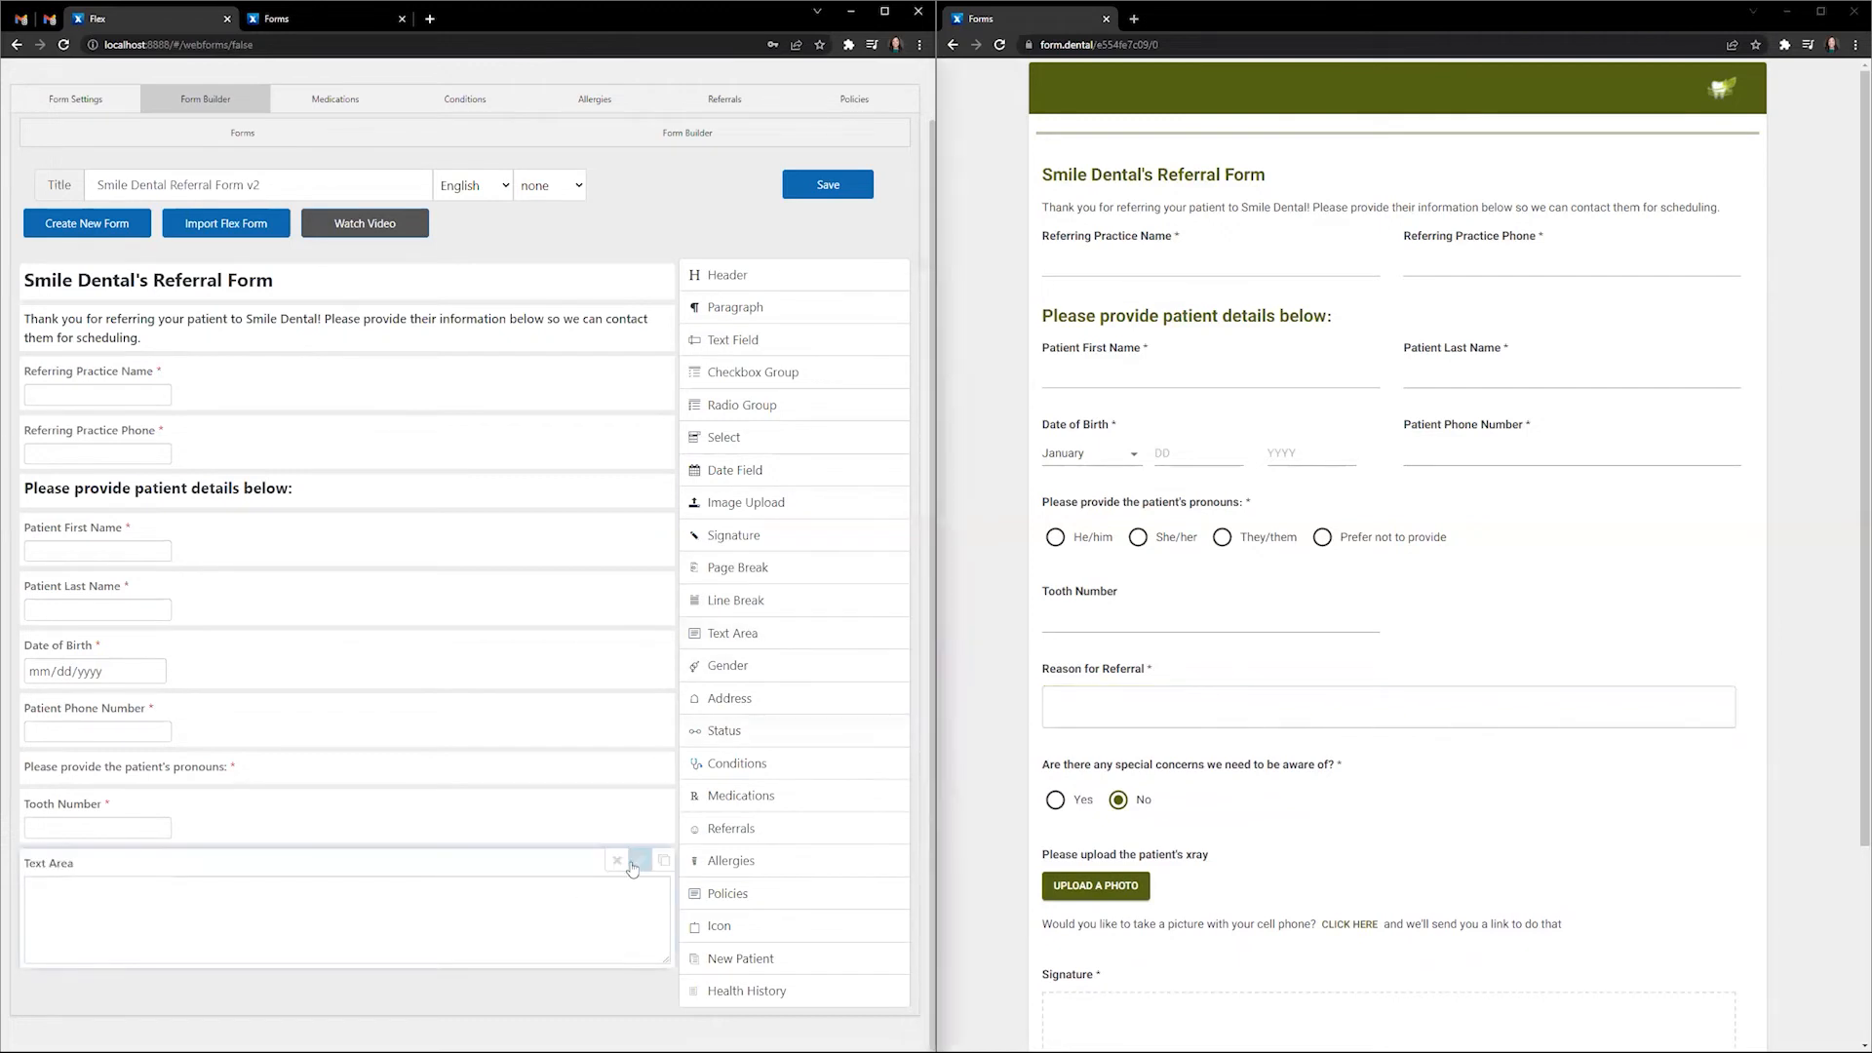
left_click(640, 860)
scroll(376, 753, "down", 5)
left_click_drag(221, 517, 152, 523)
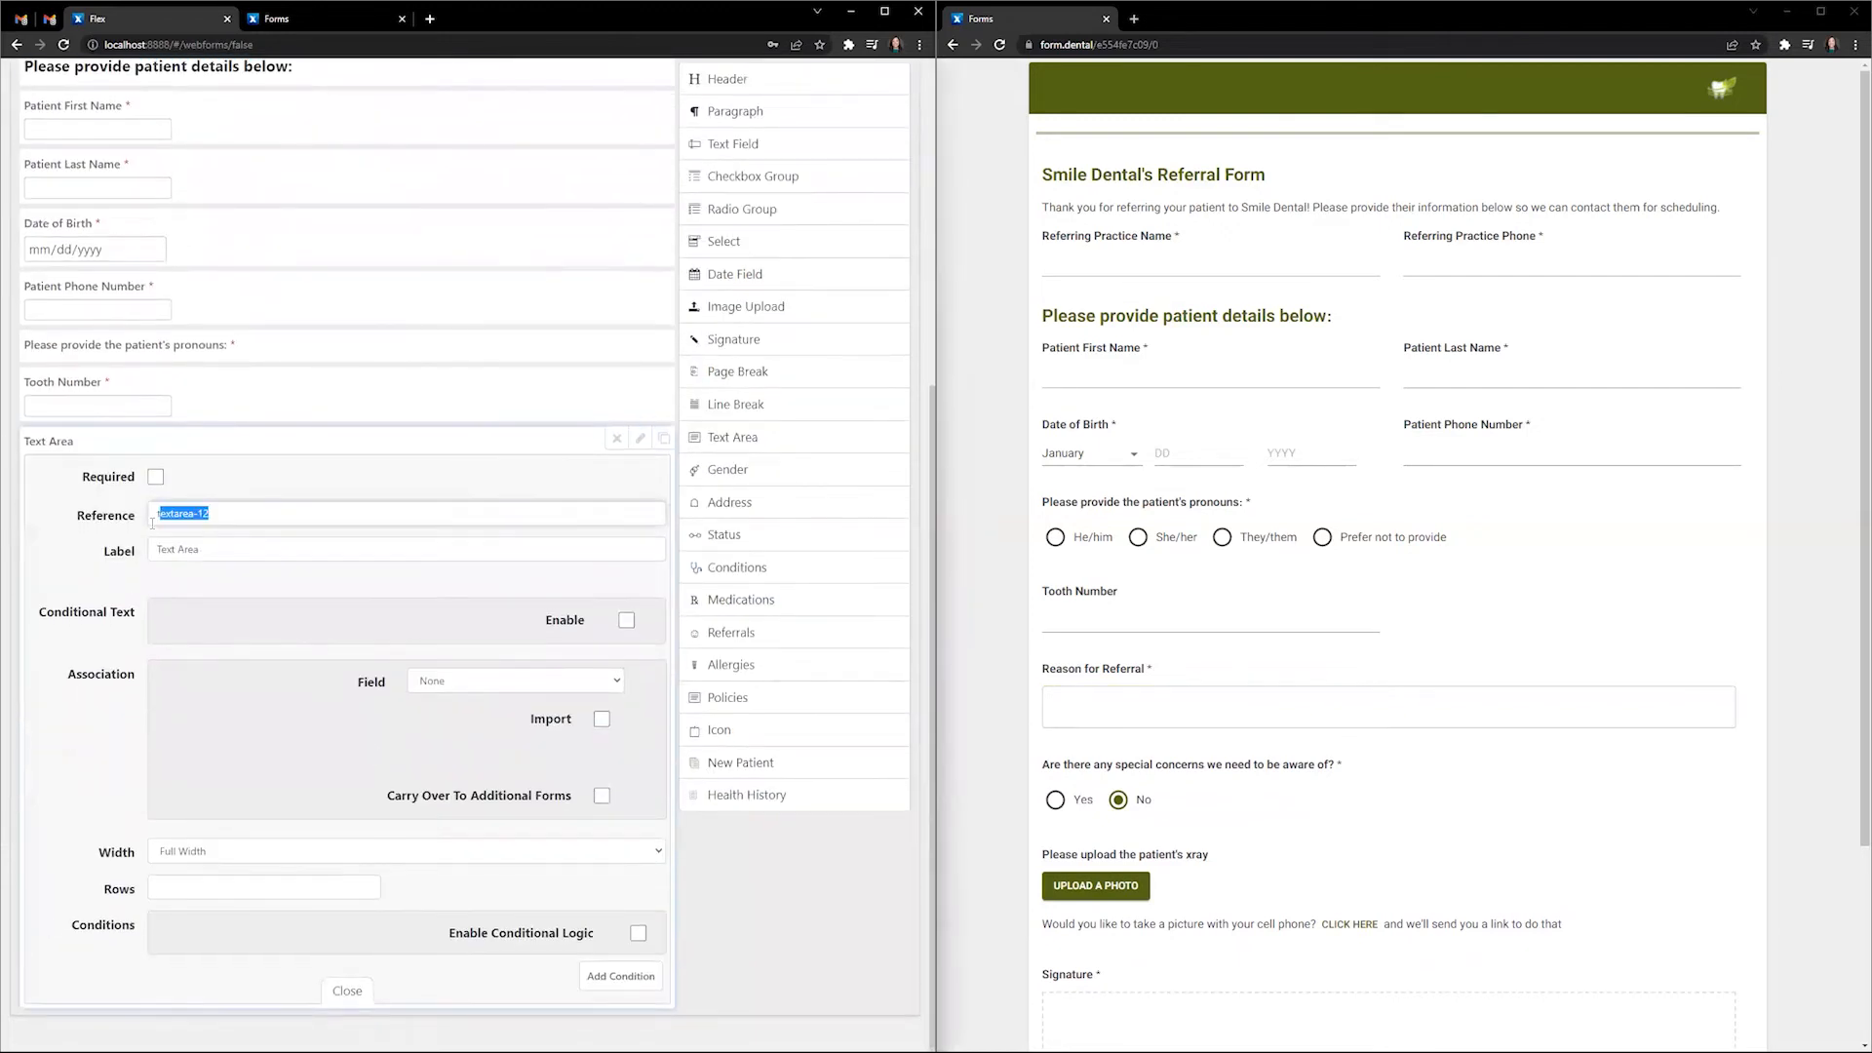
type("referralreason")
key("Tab")
type("Reason for REfer")
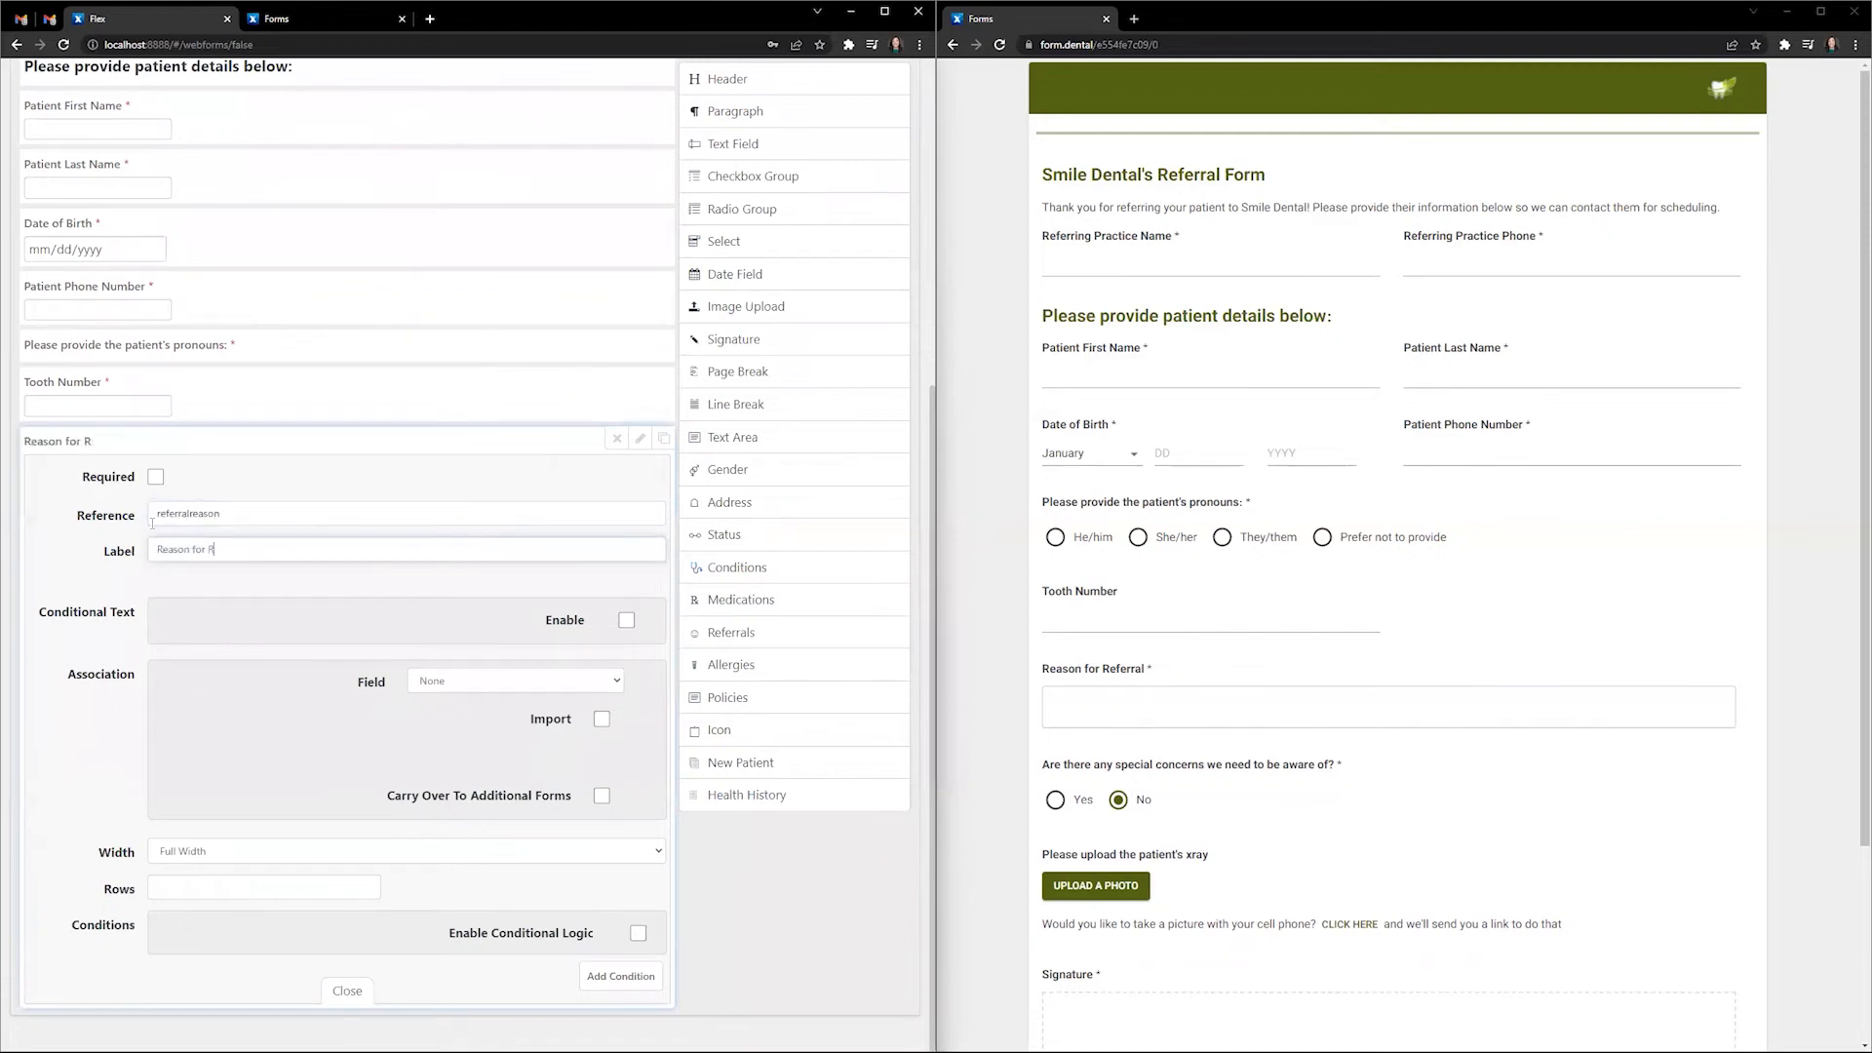
key("BackSpace")
type("eferral")
left_click(187, 886)
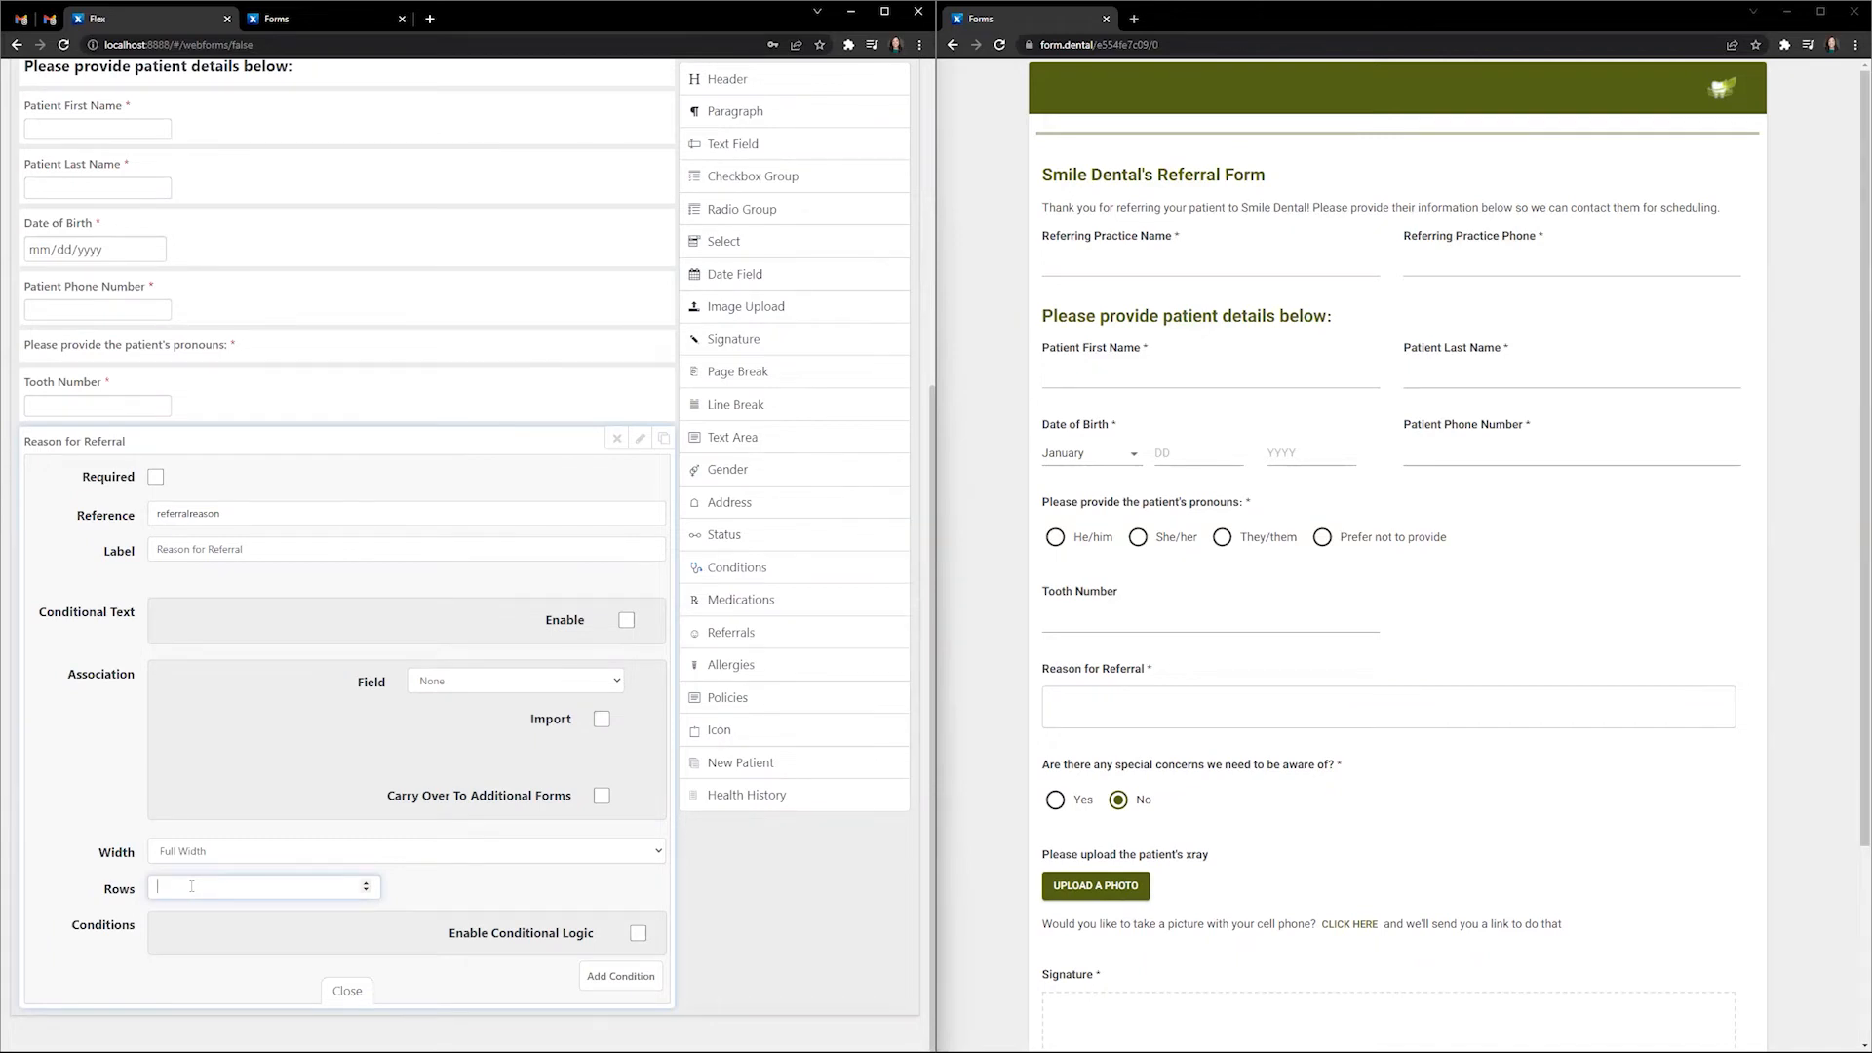
left_click(347, 990)
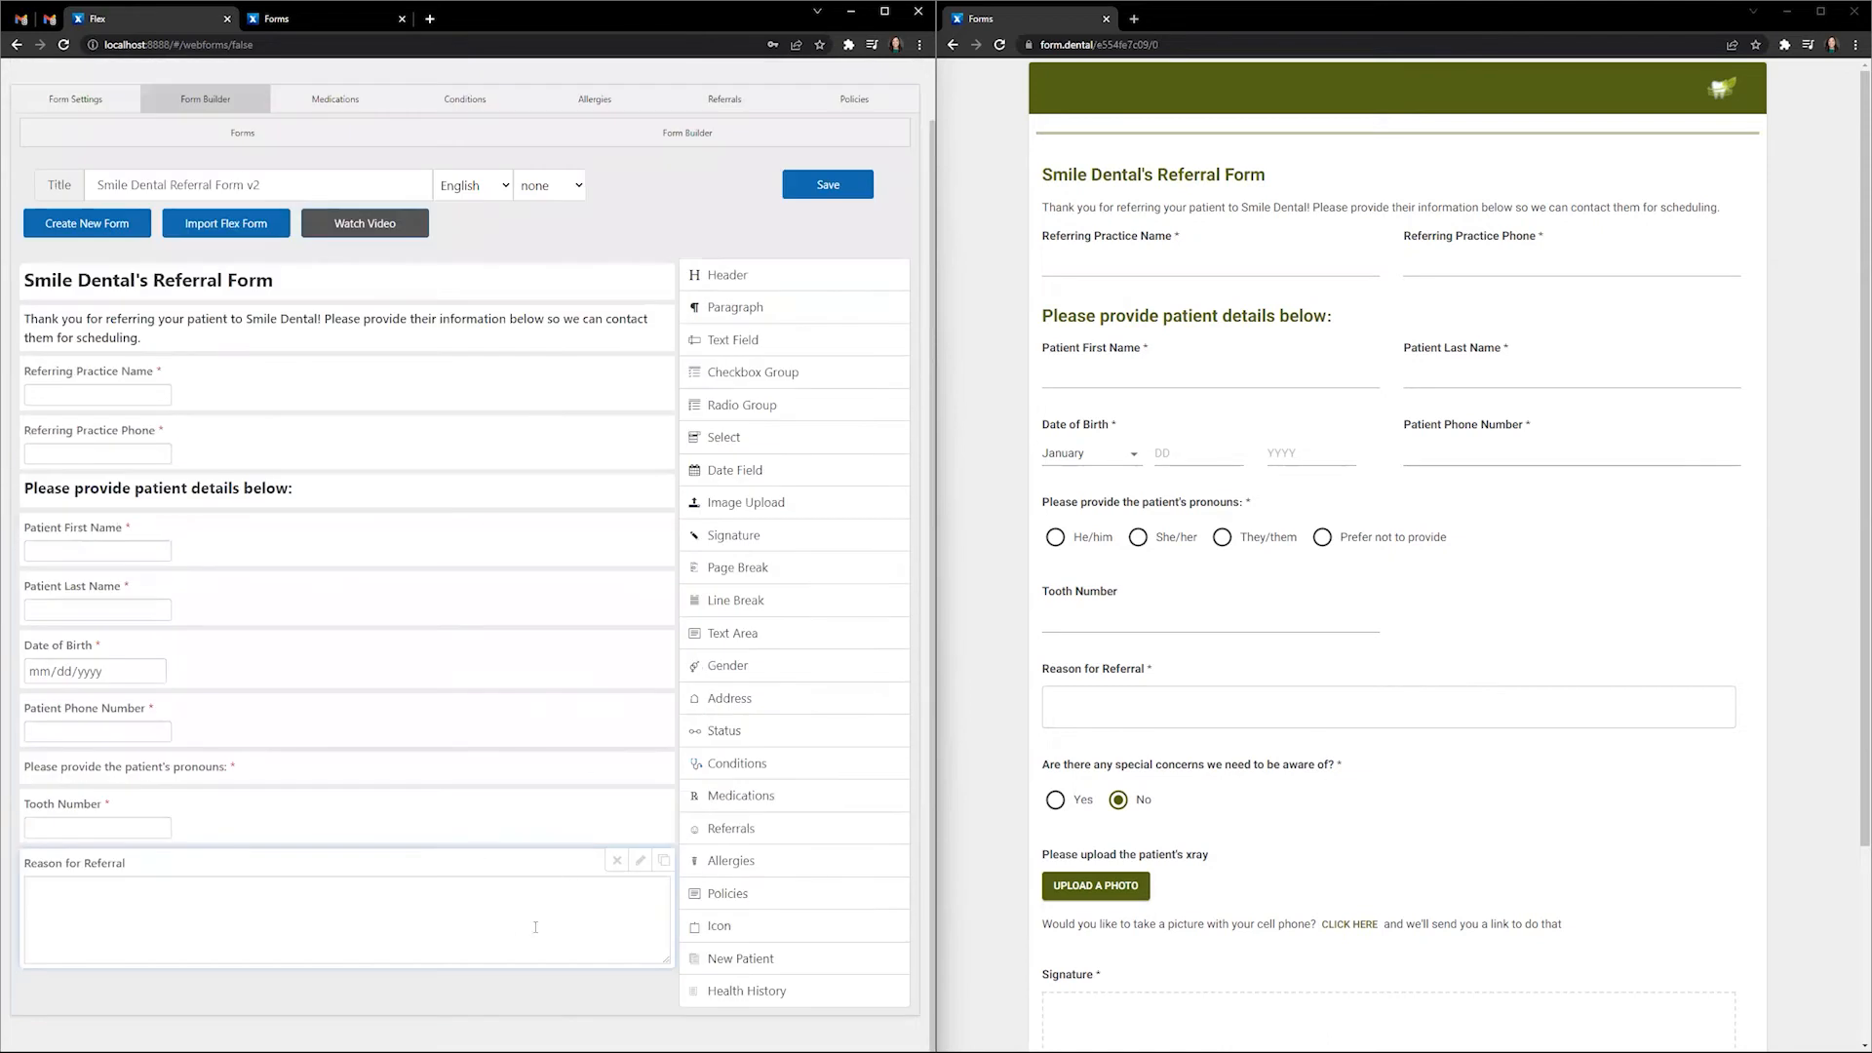
- Try 20 rows for the Reason for Referral box, then clear the rows value
left_click(640, 860)
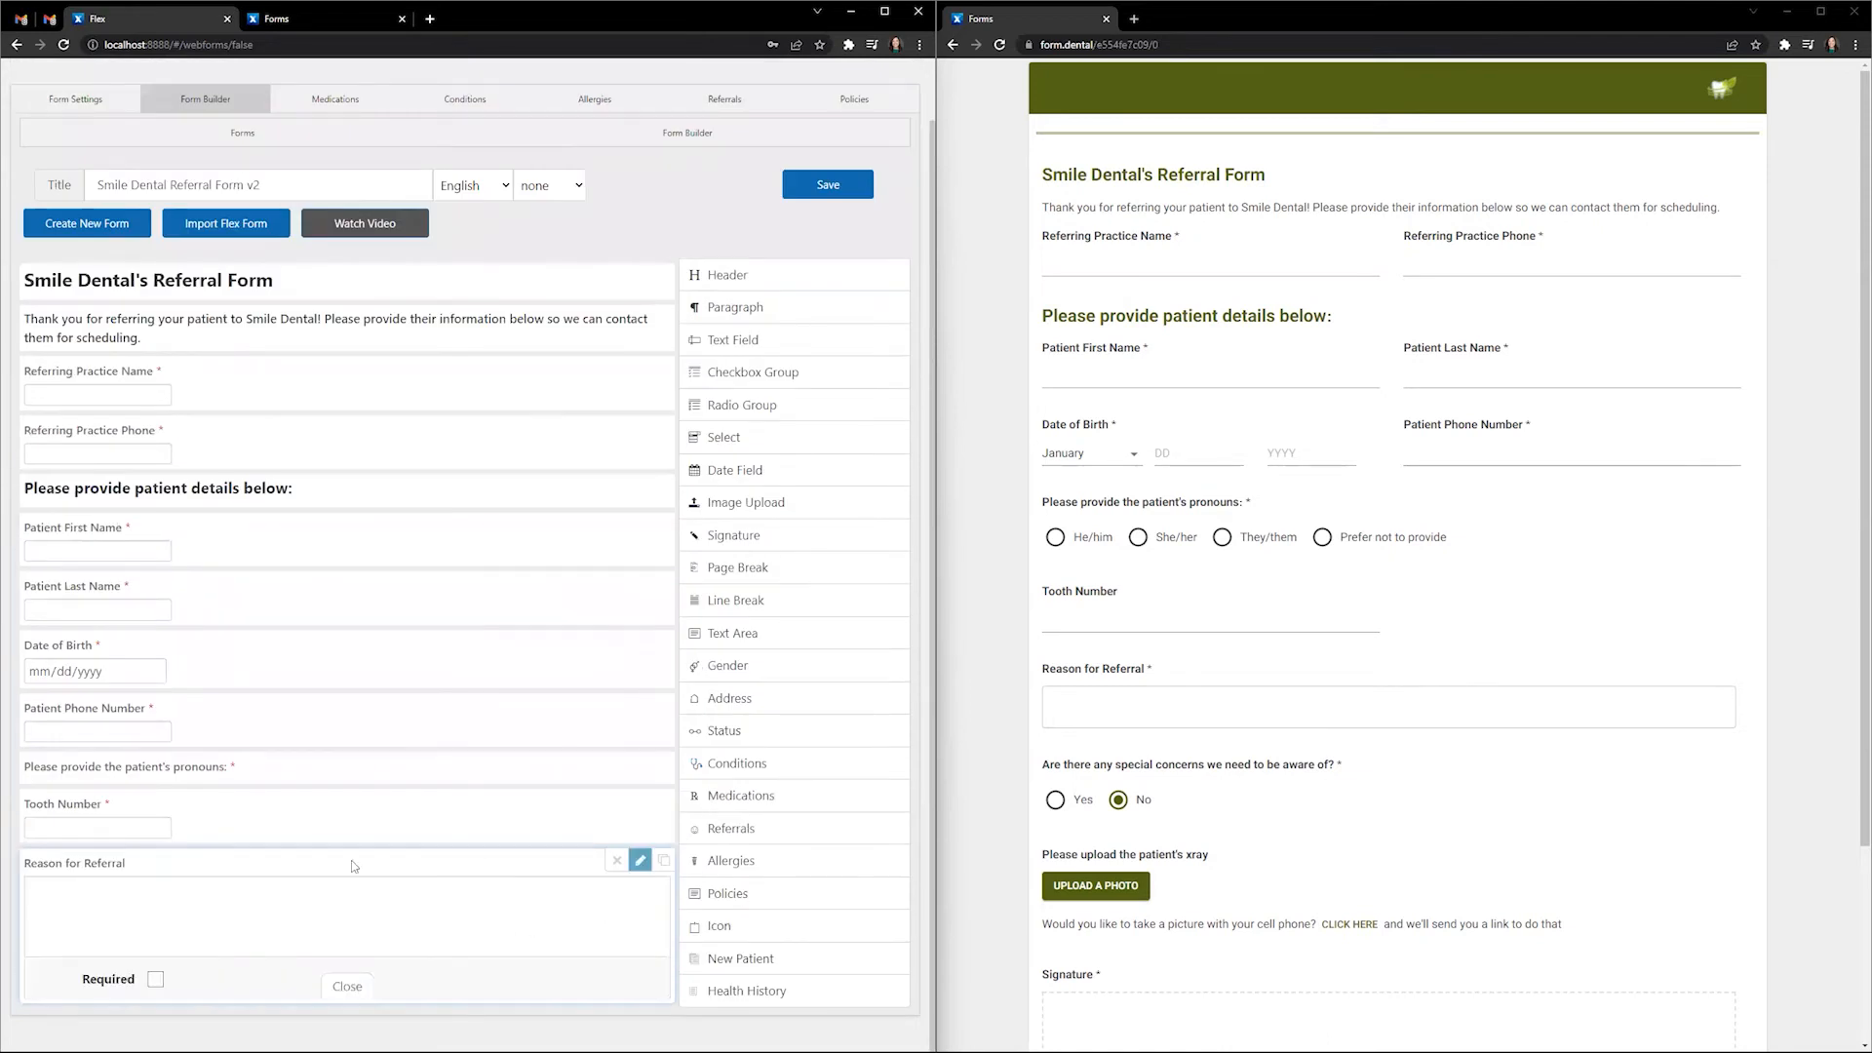
left_click(234, 902)
type("20")
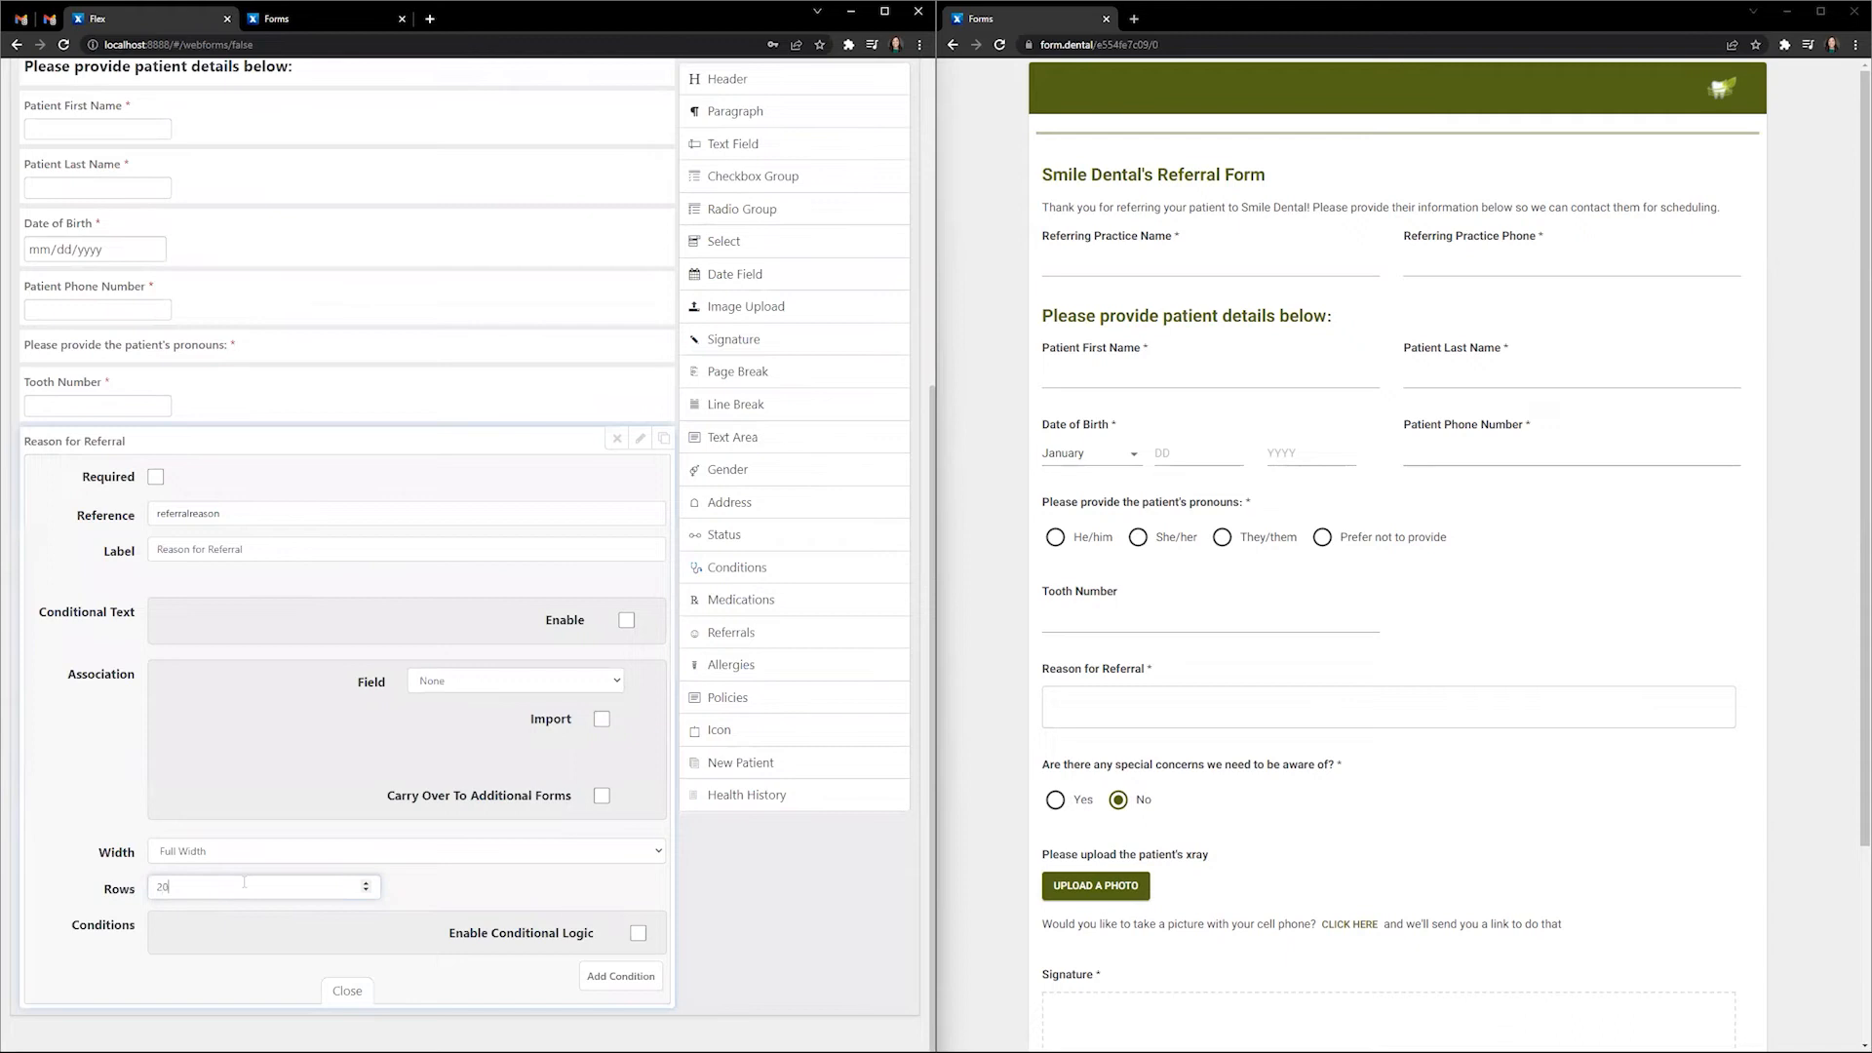
left_click(349, 991)
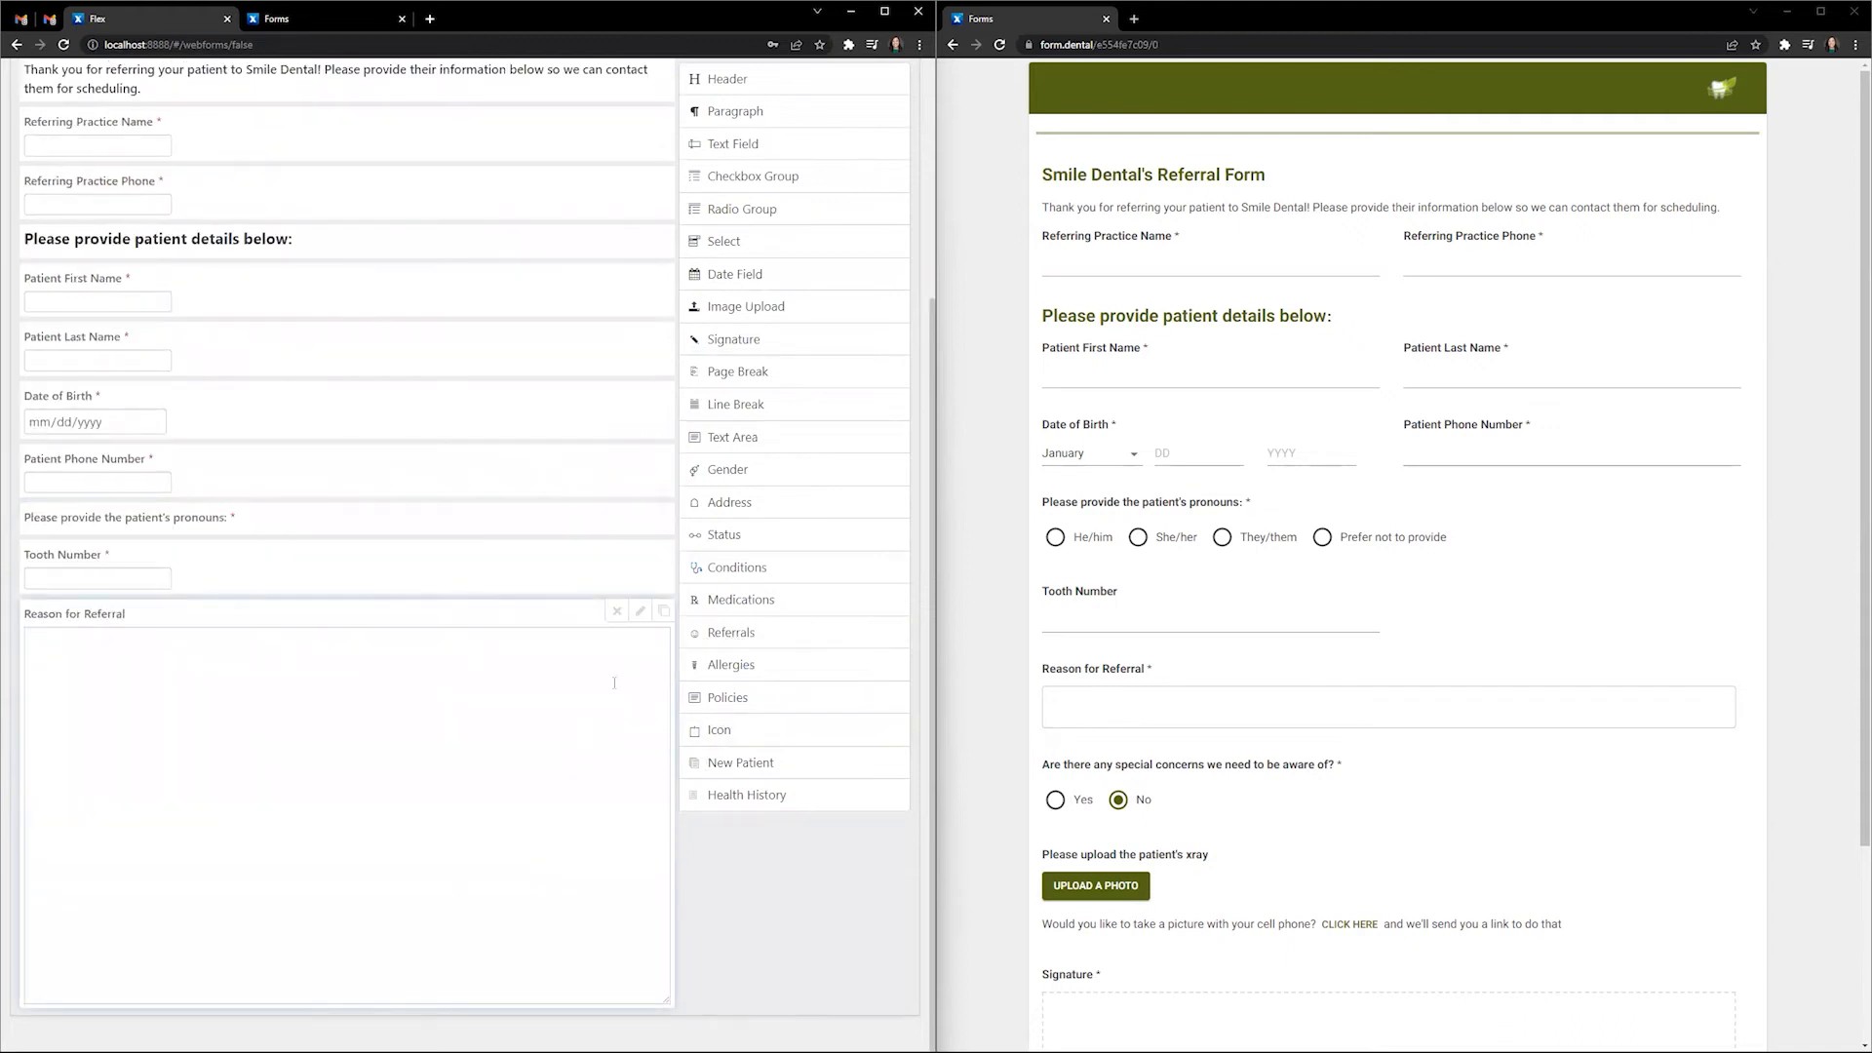
left_click(639, 610)
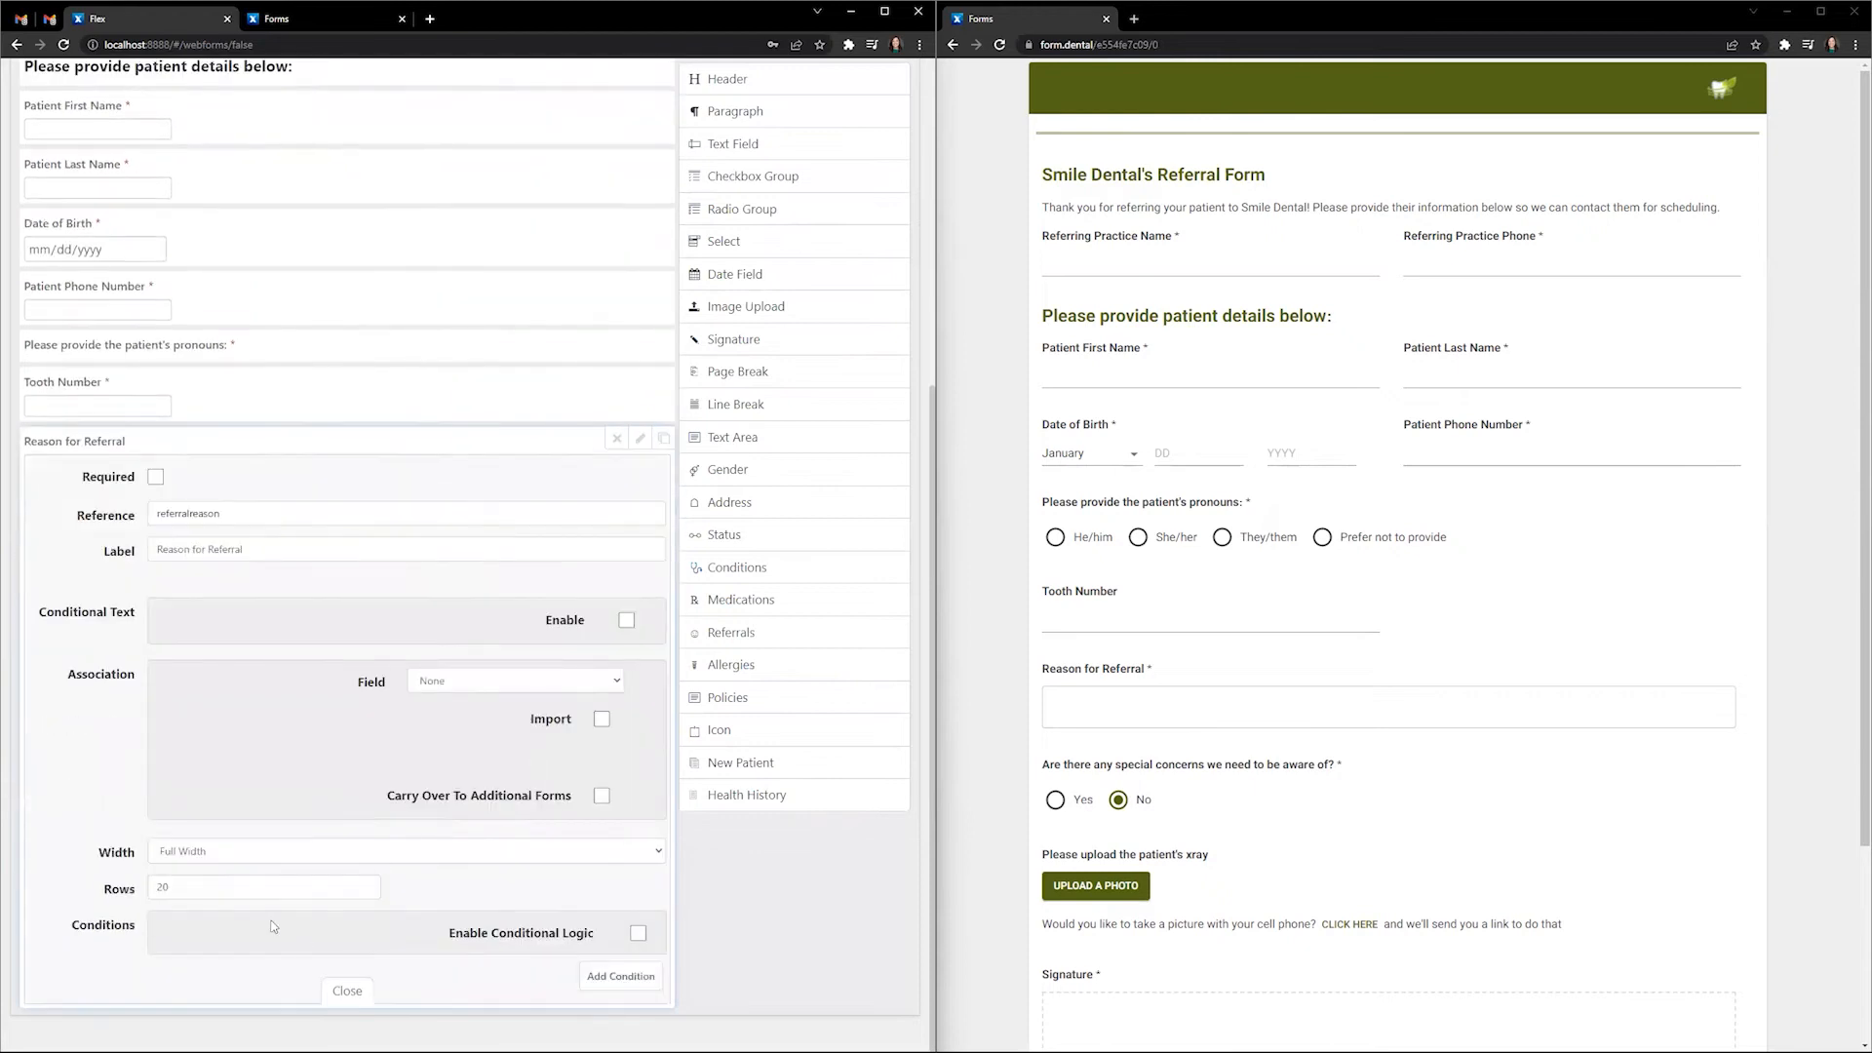
double_click(249, 891)
key("BackSpace")
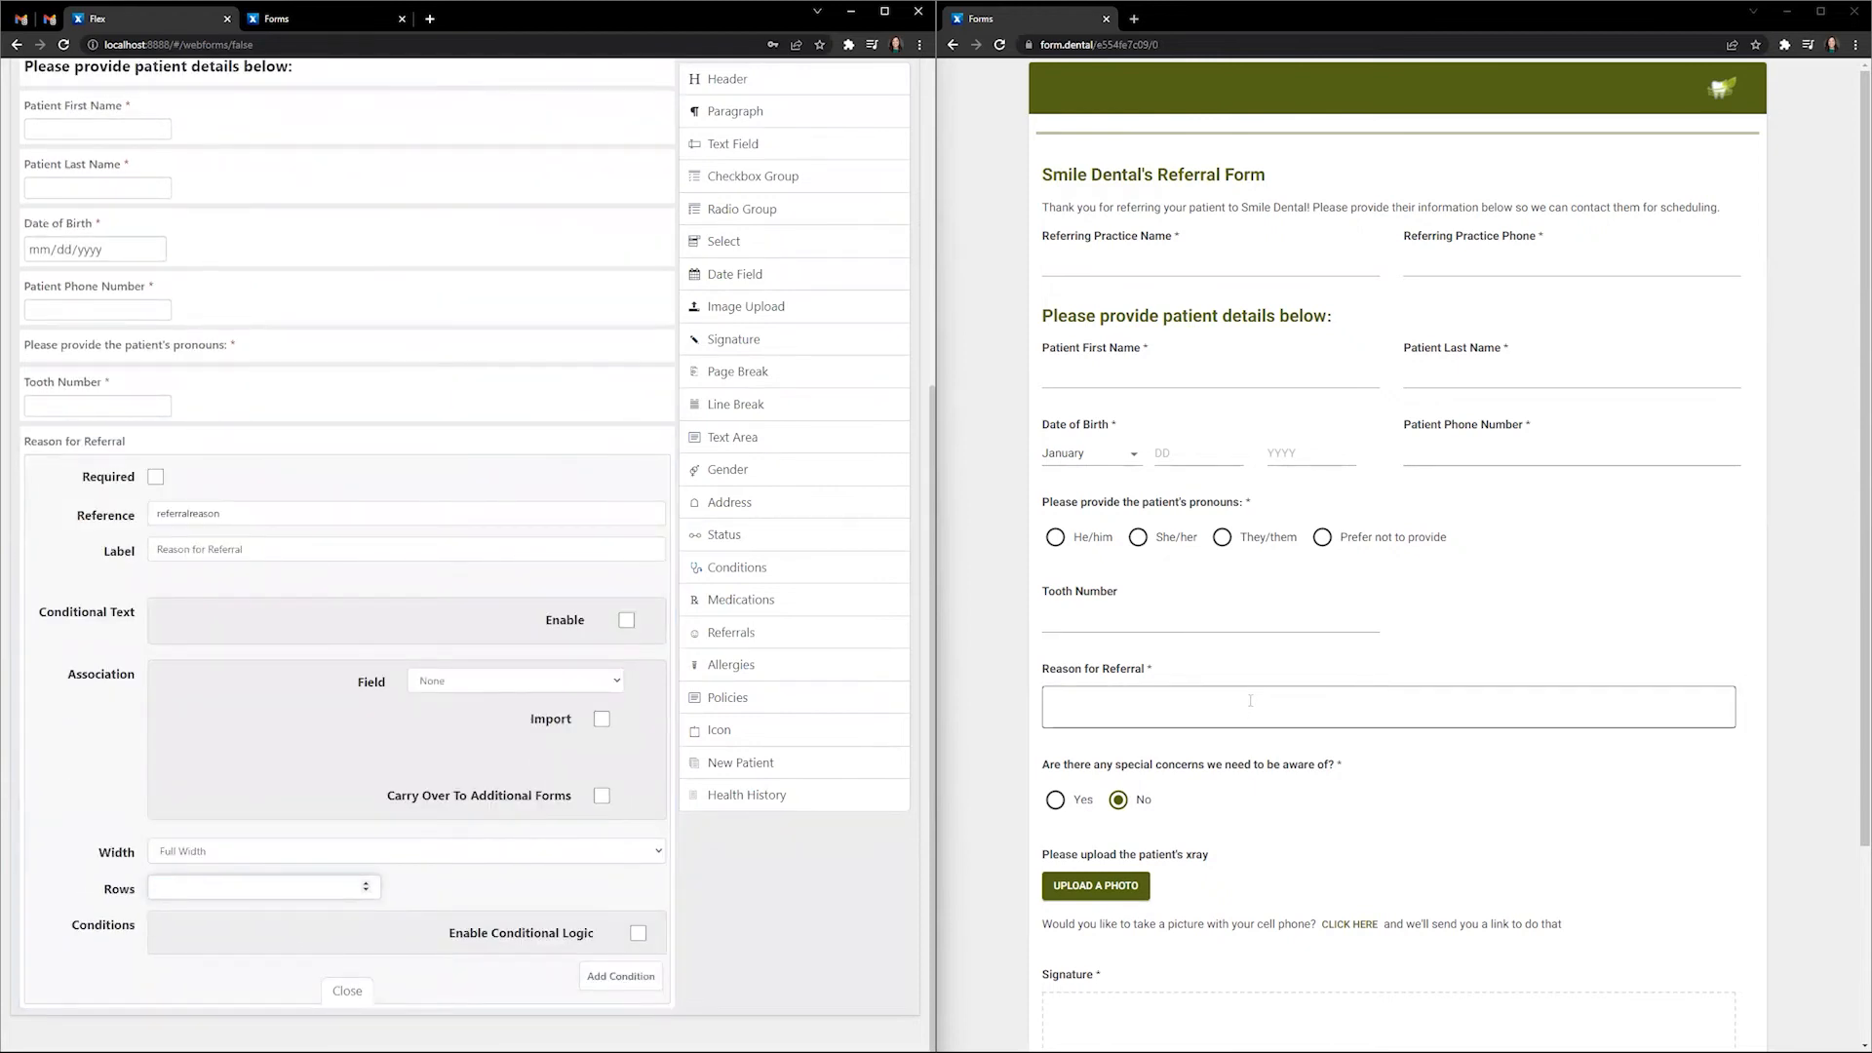
left_click(362, 993)
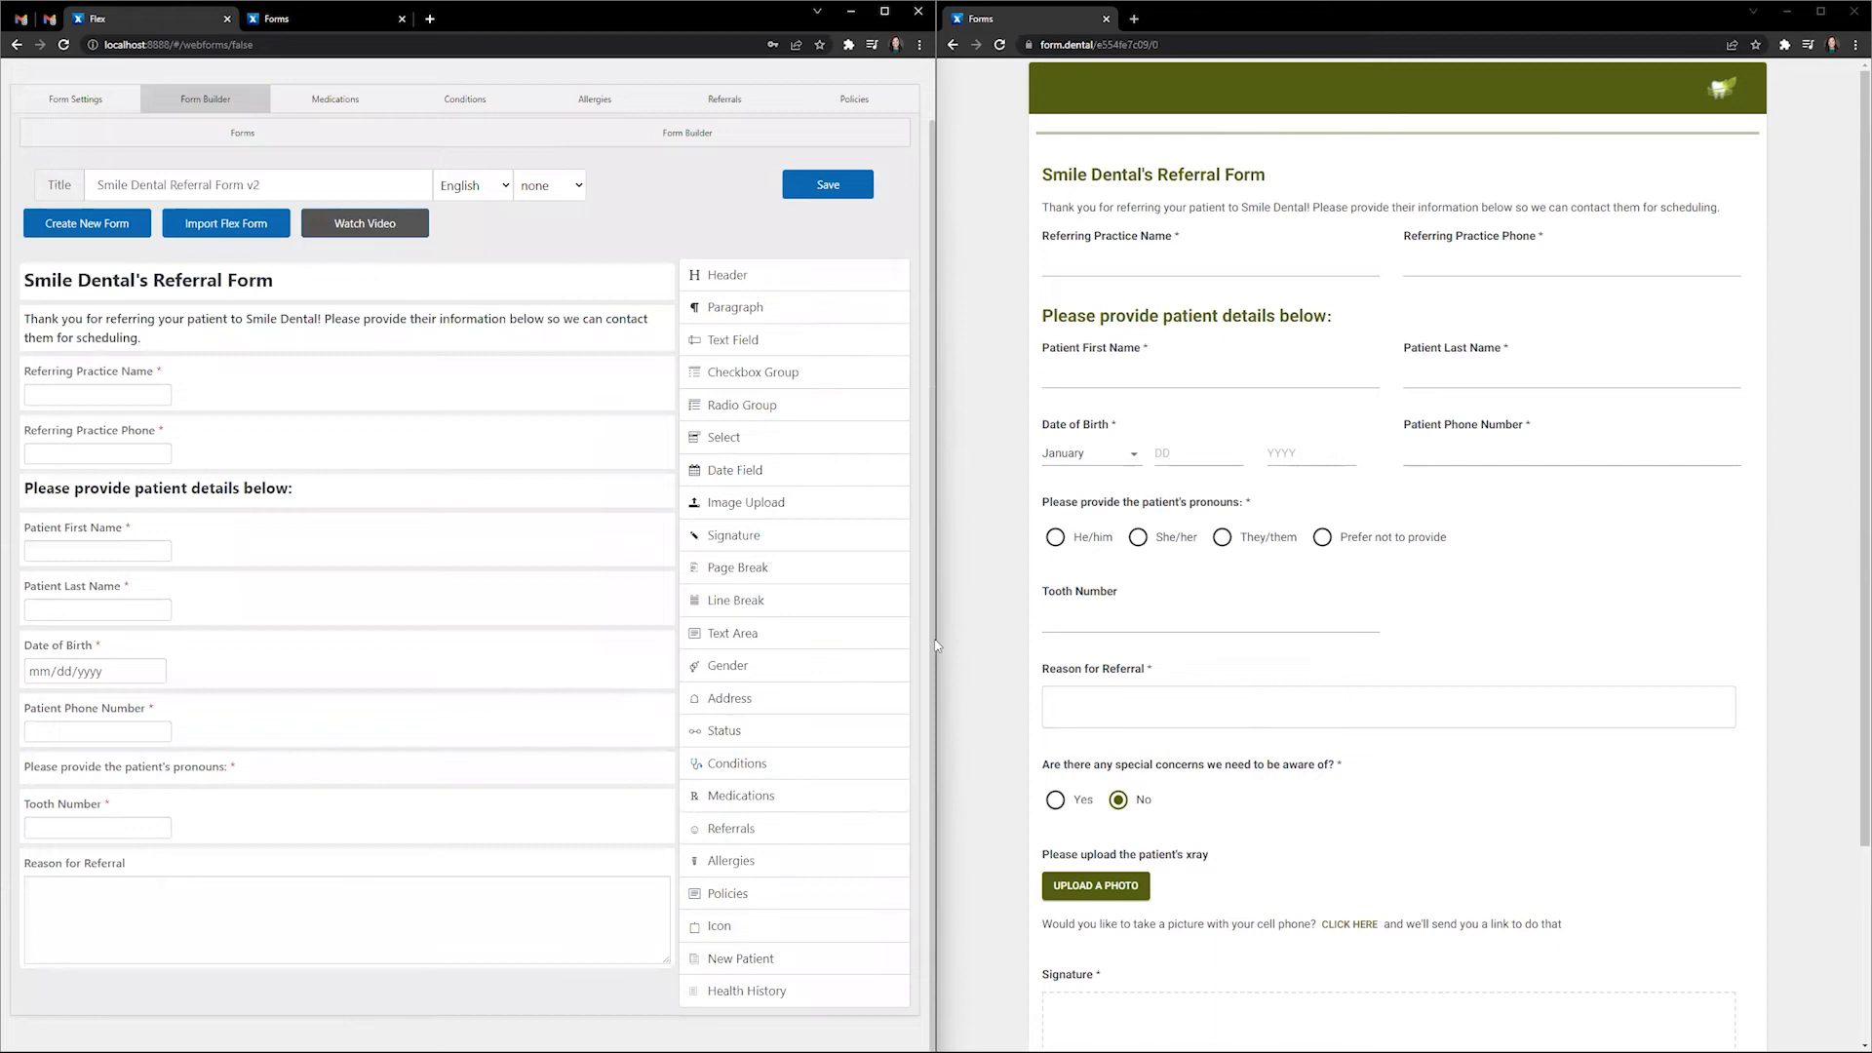
- Add a required radio group, reference specialconcerns, labelled 'Are there any special concerns we need to be aware of?'
left_click(759, 407)
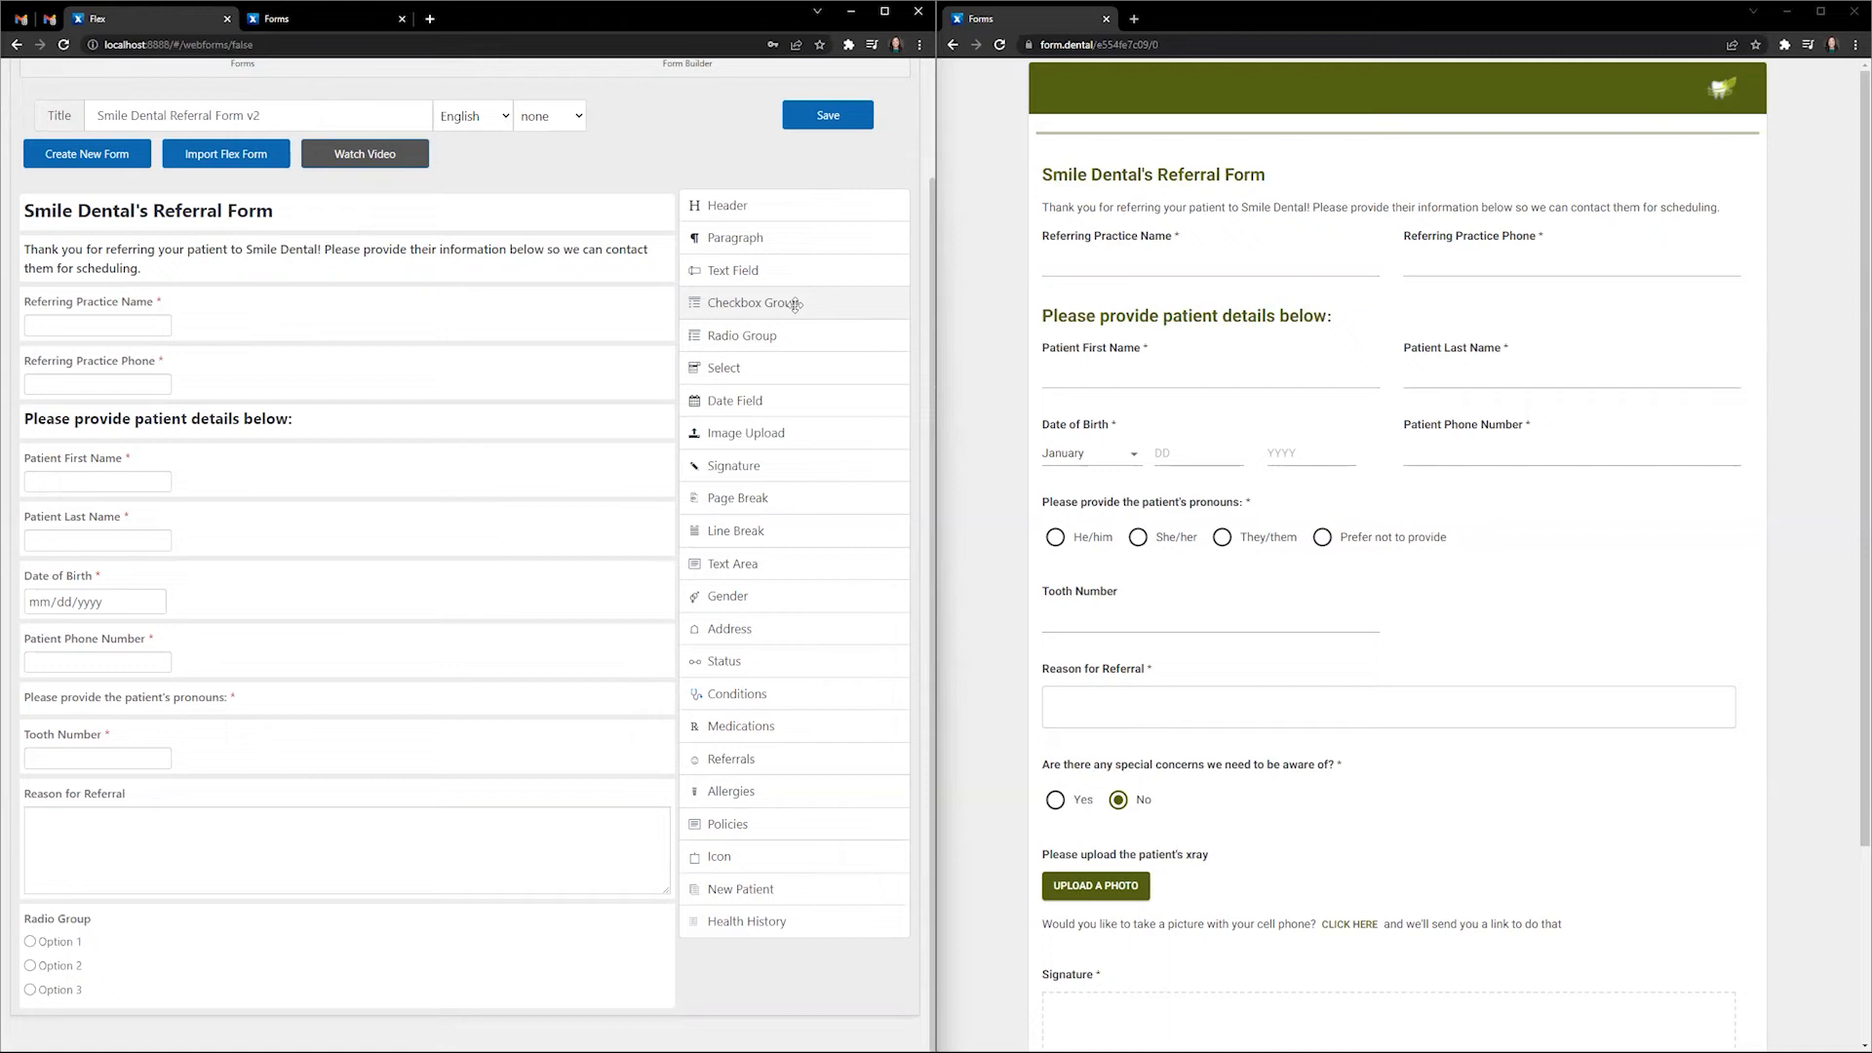
mouse_move(637, 924)
scroll(312, 495, "down", 6)
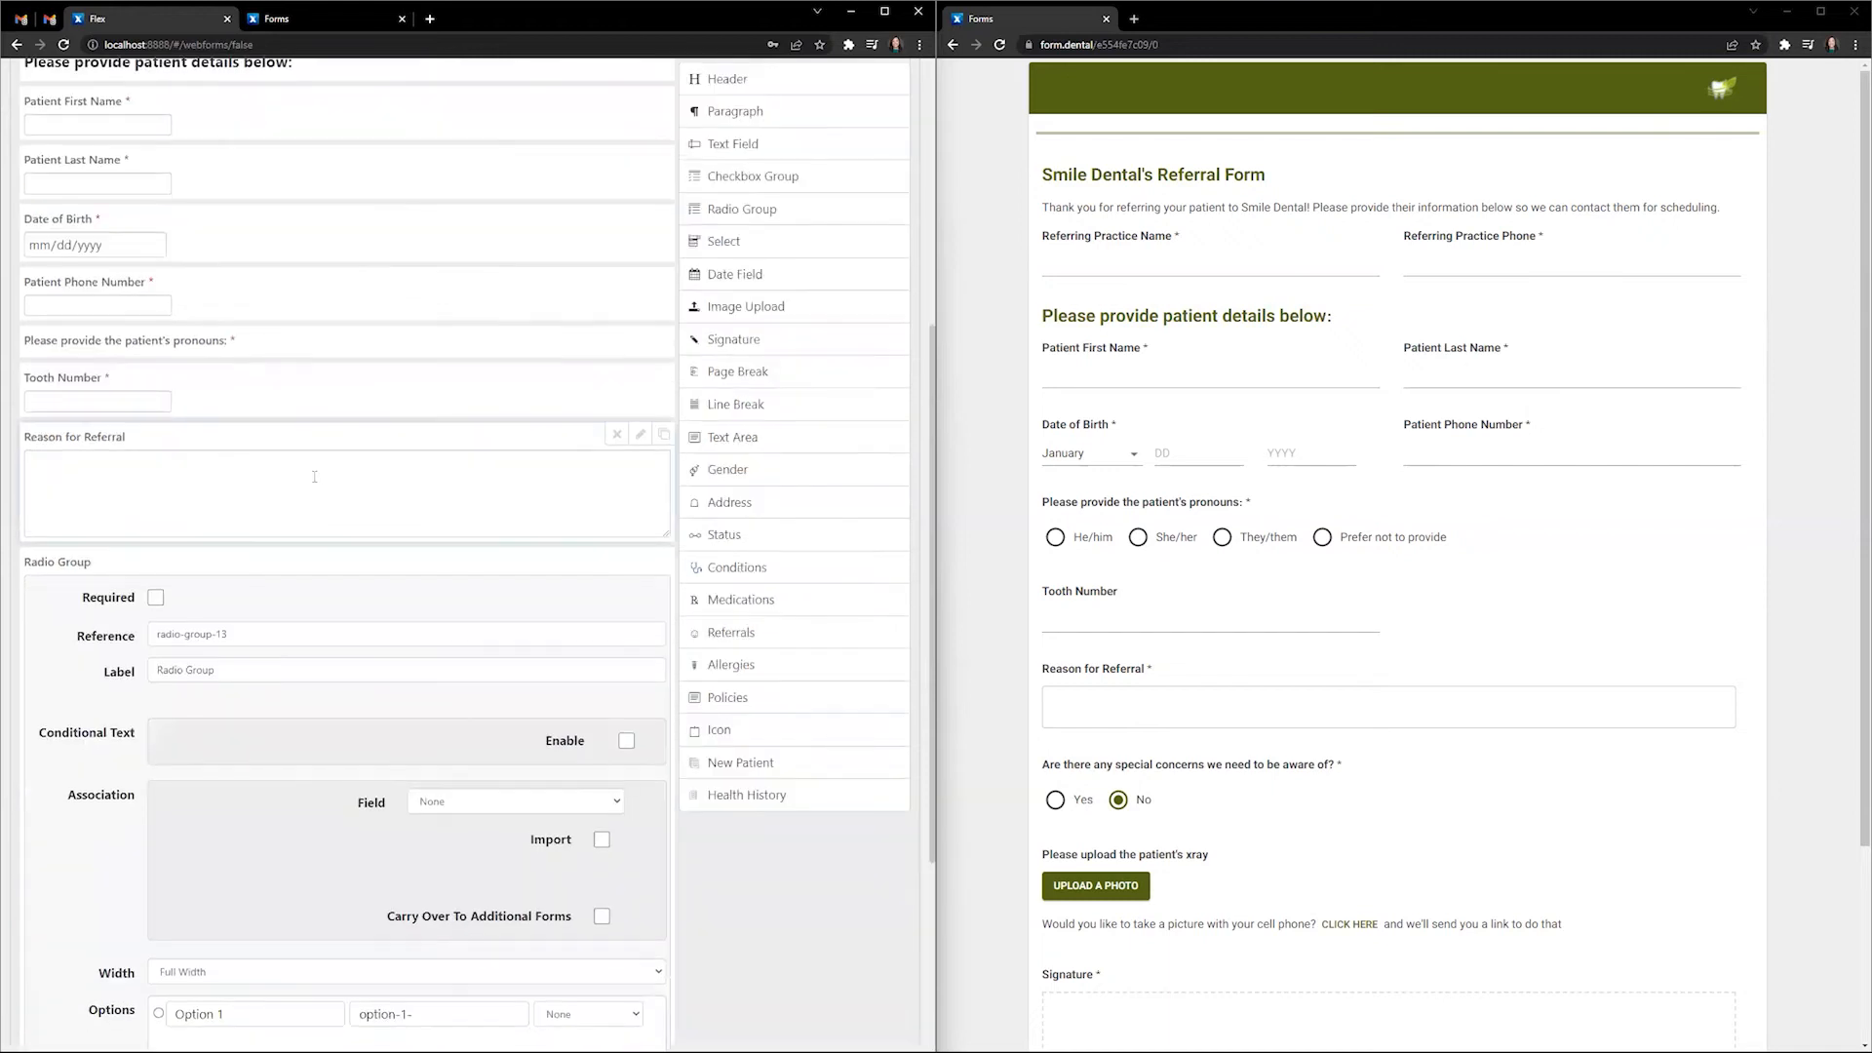
triple_click(164, 346)
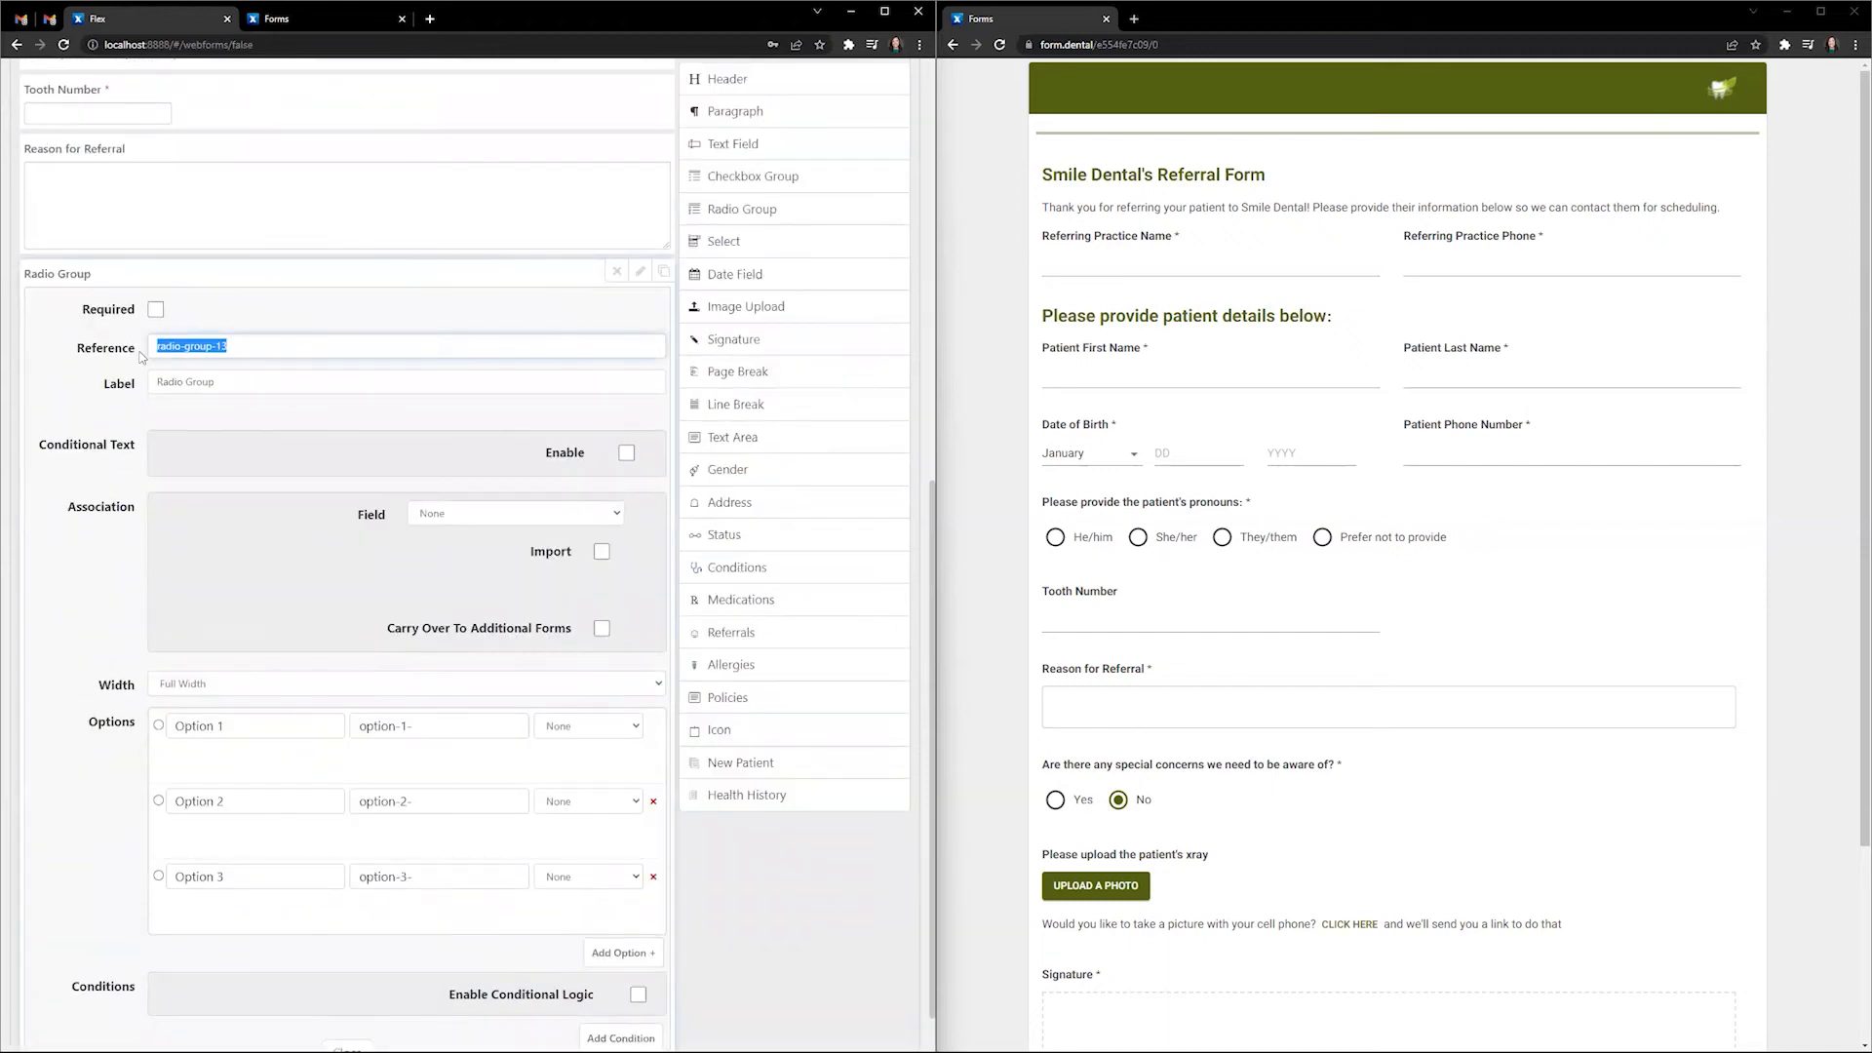
type("specialconcerns")
key("Tab")
left_click(155, 309)
left_click(107, 378)
type("A")
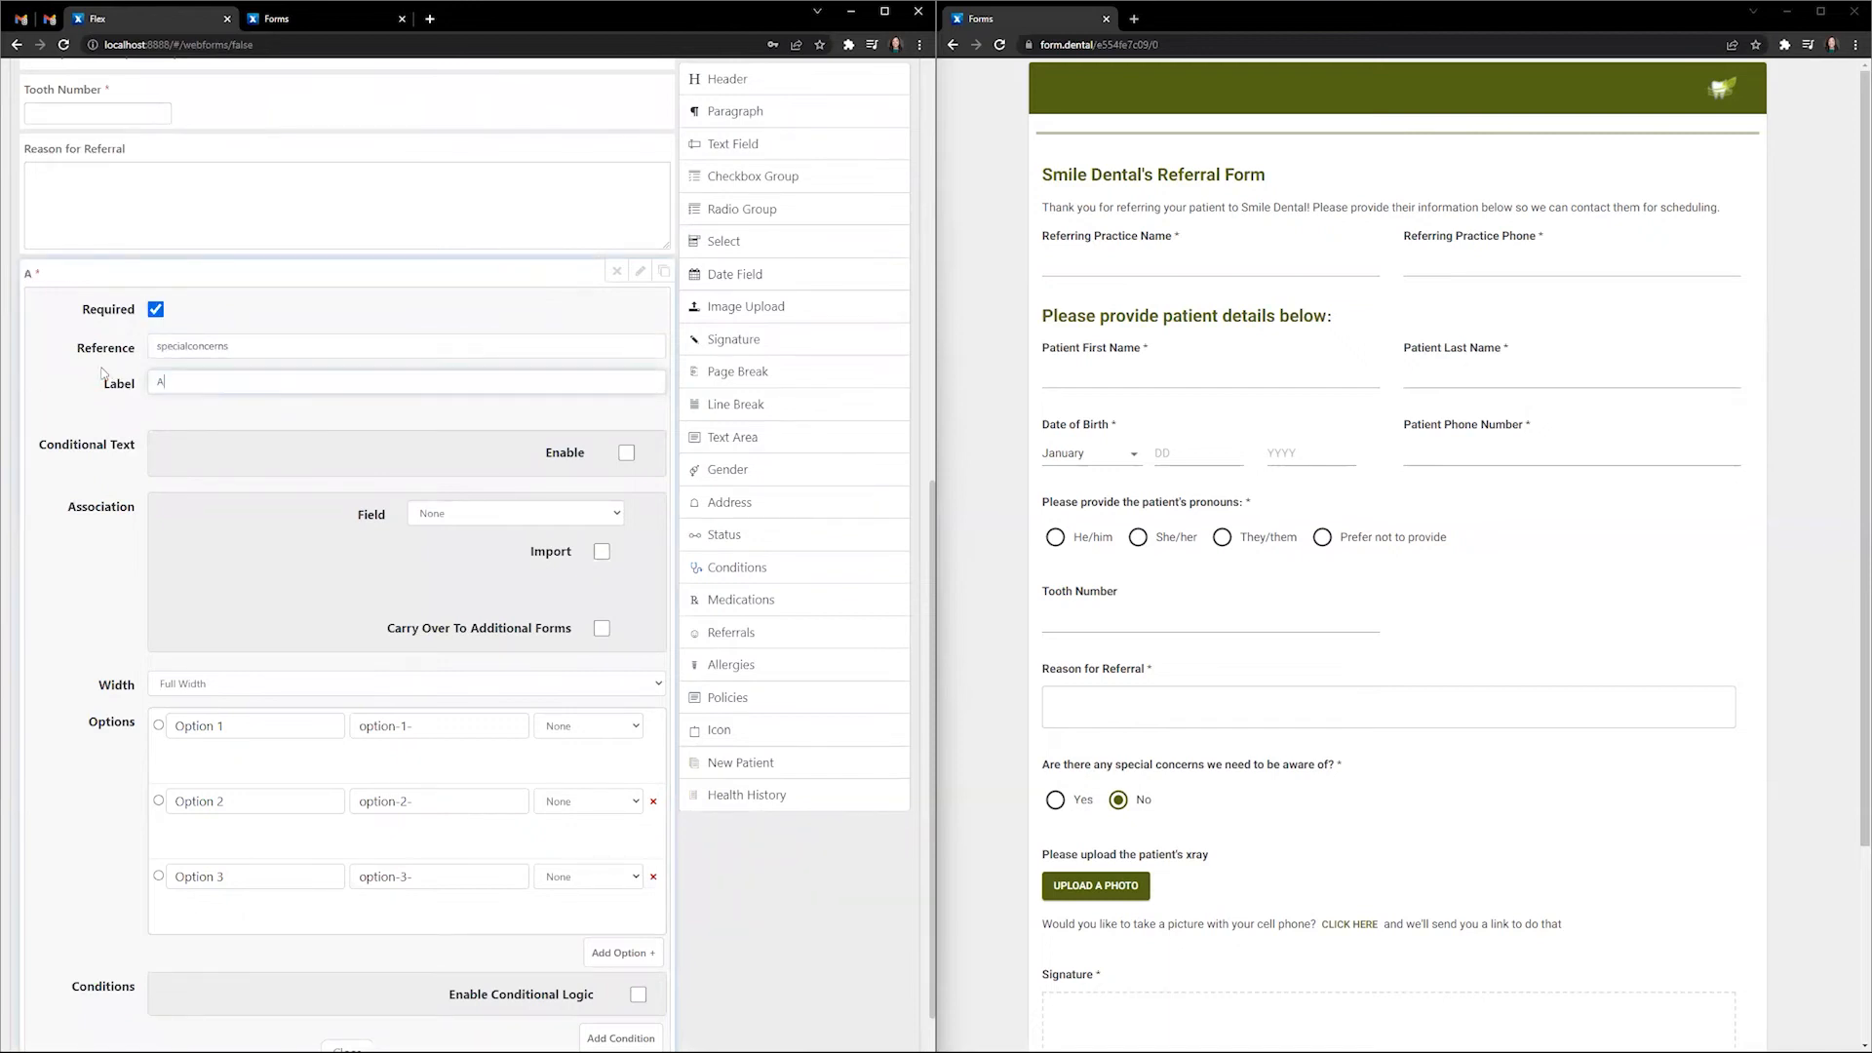
type("re there any special concerns we need to be aware of?")
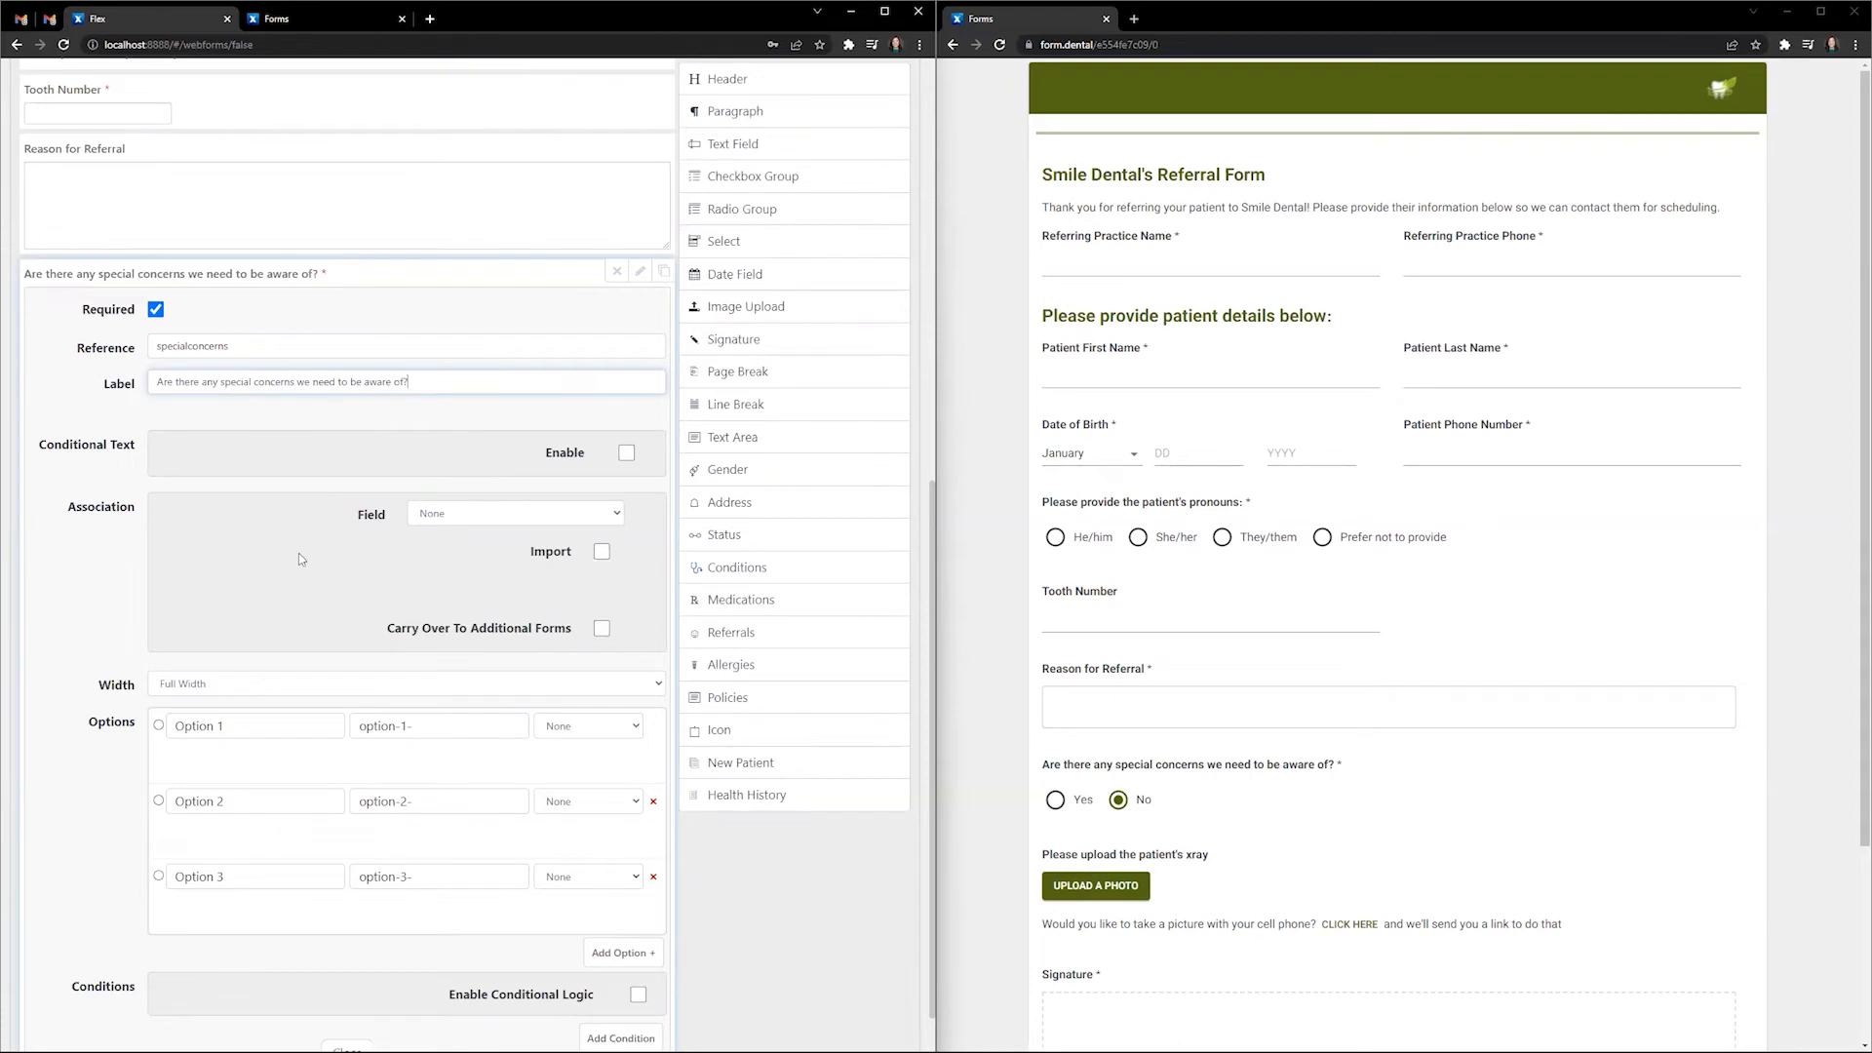
- Delete the third option and set the remaining options' labels and values to Yes and No
scroll(292, 565, "down", 1)
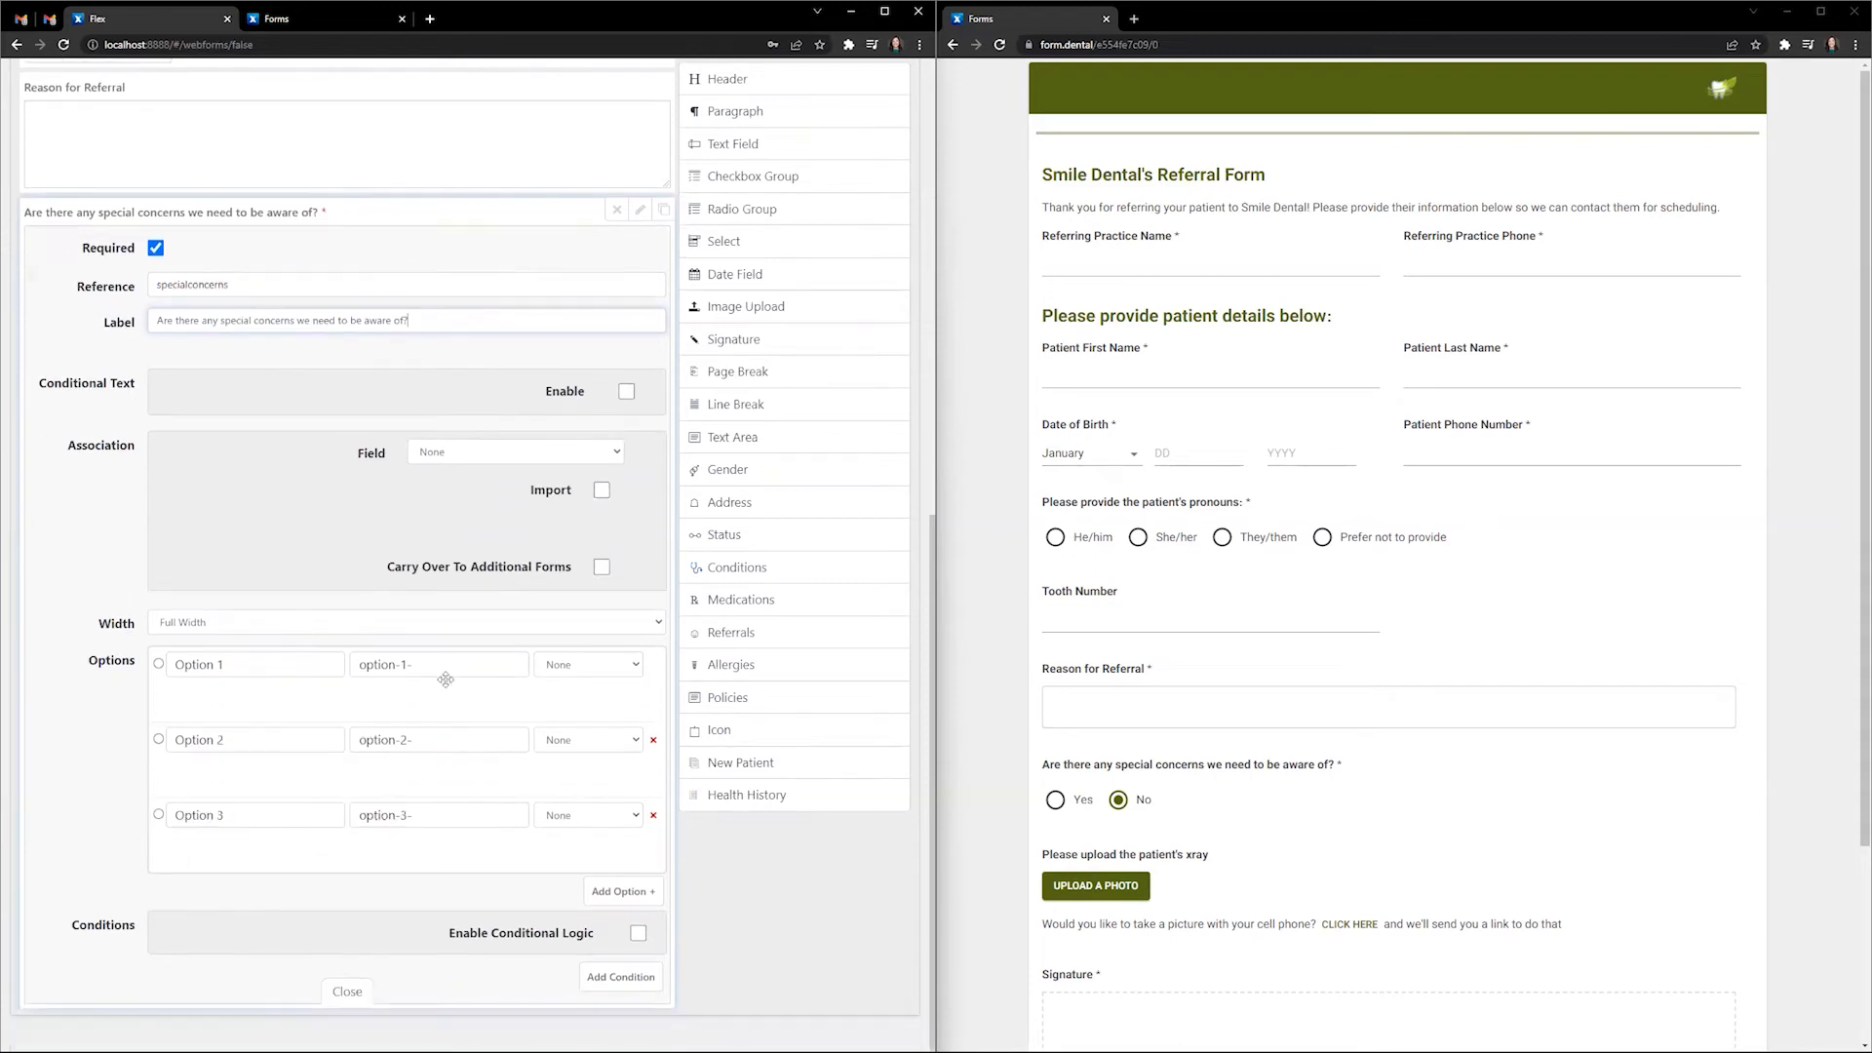
left_click(653, 815)
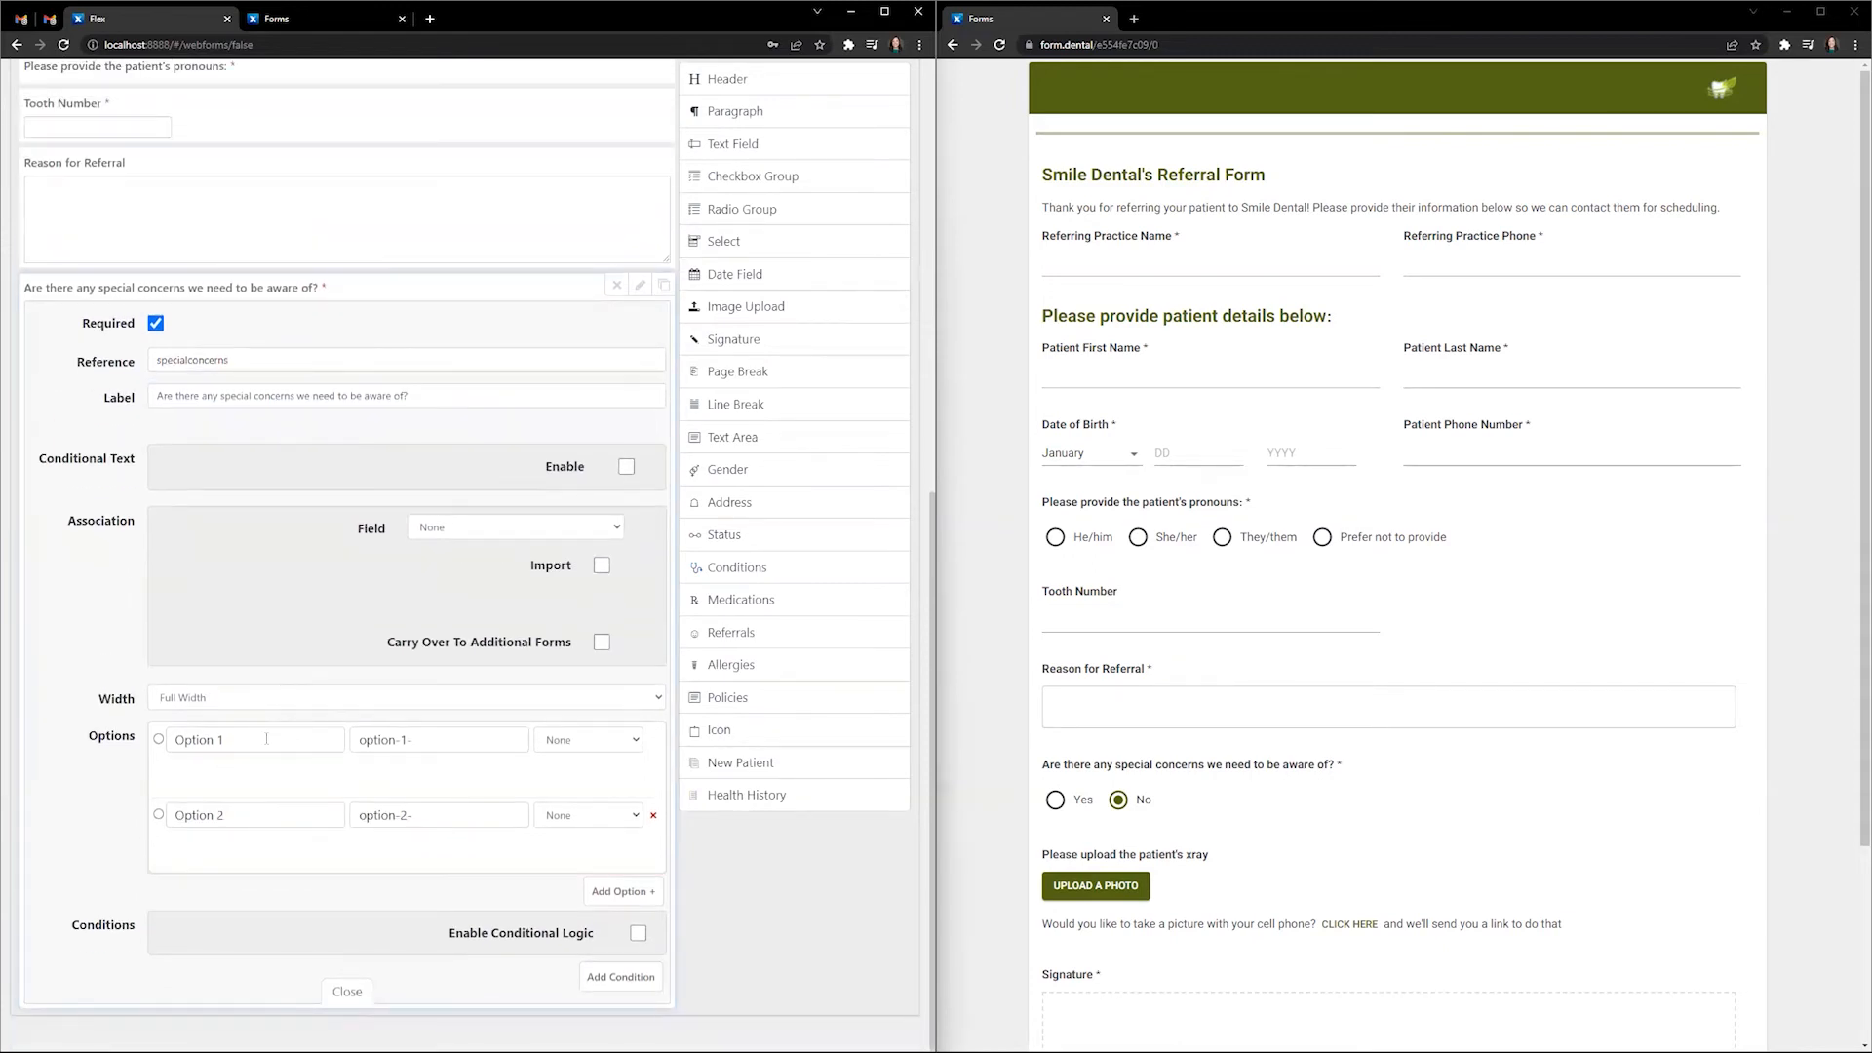
triple_click(267, 739)
type("Yes")
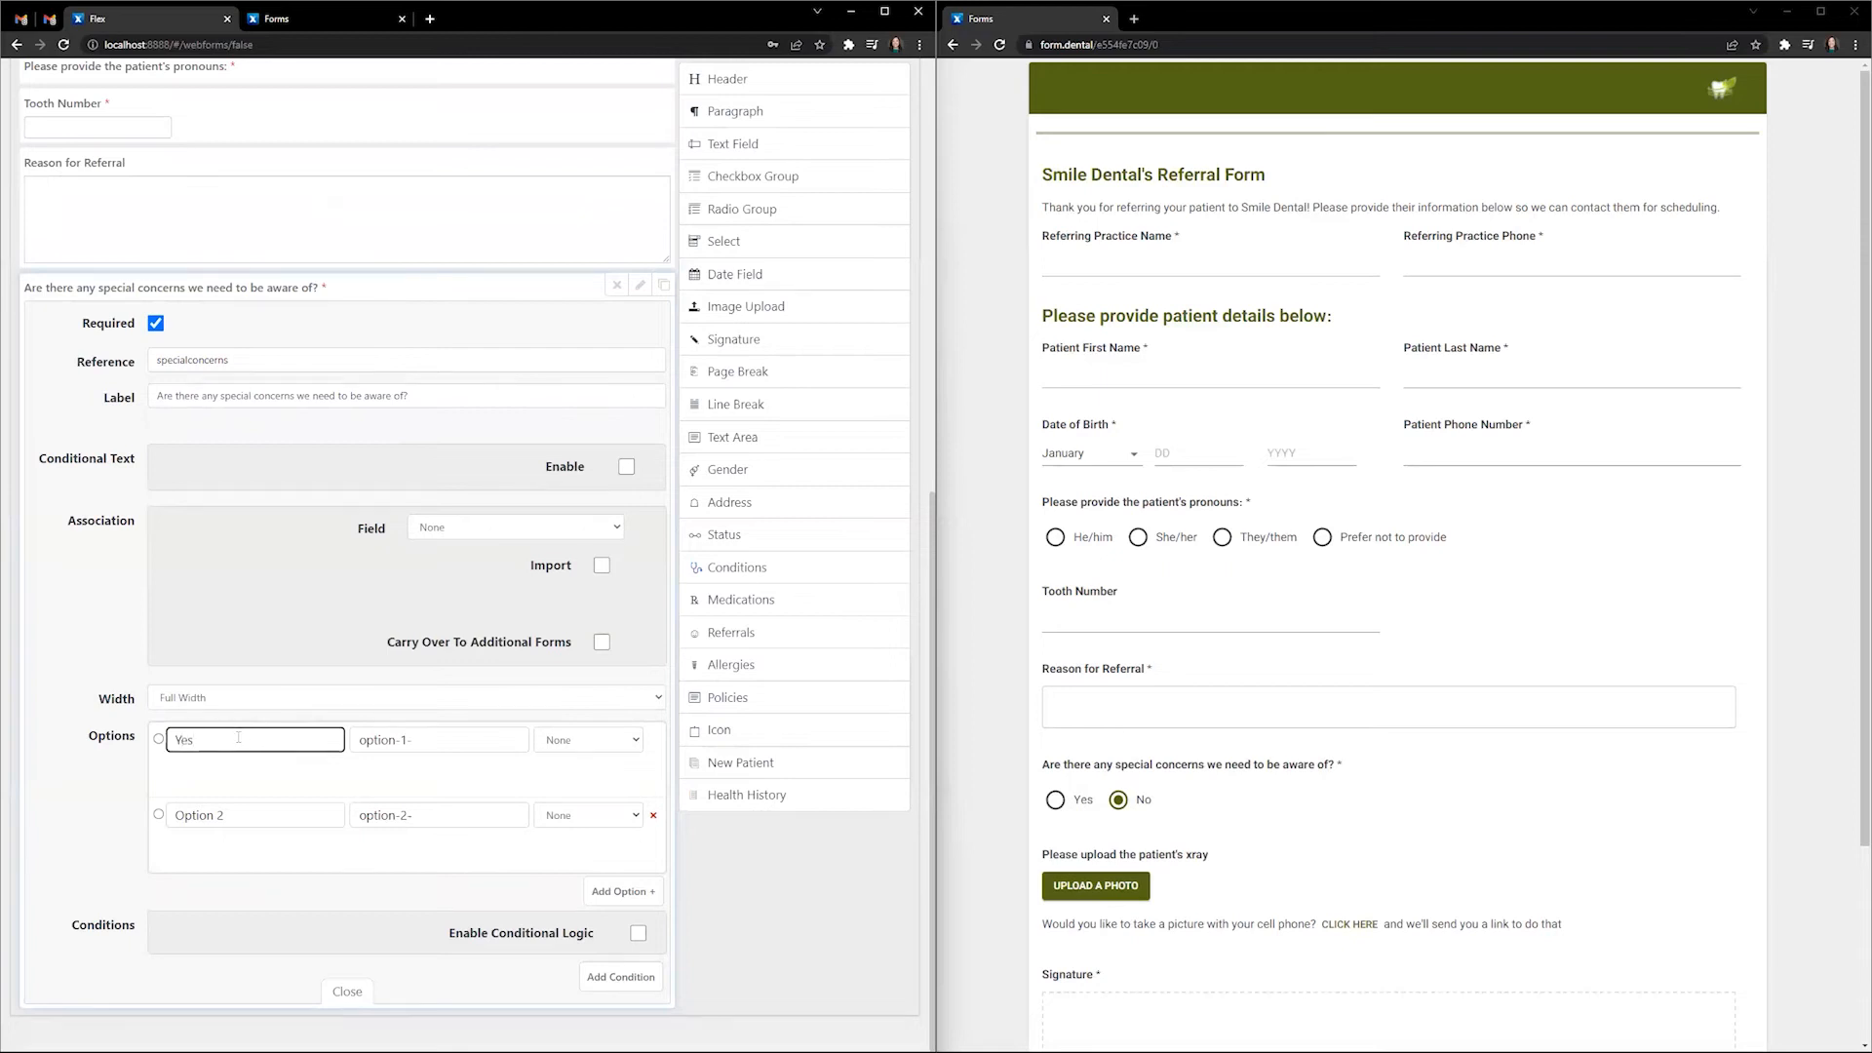
left_click(442, 737)
key("ctrl+a")
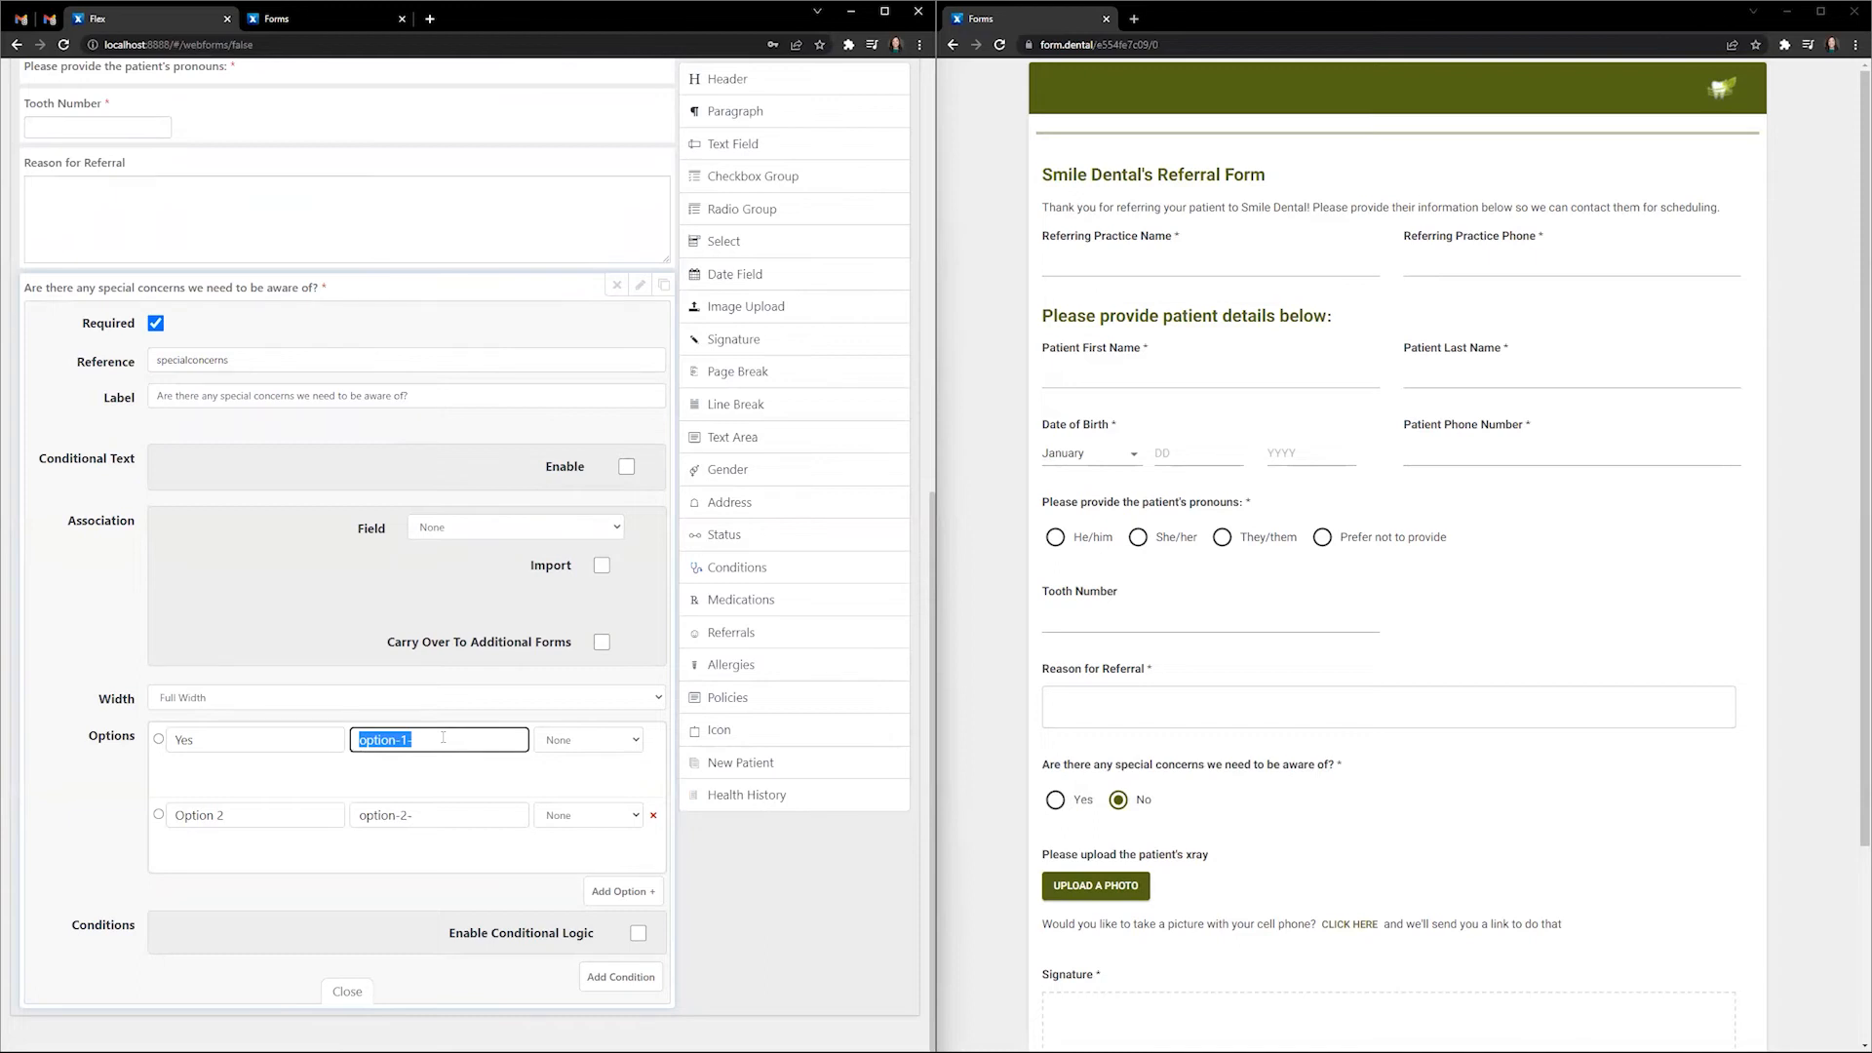
type("Yes")
double_click(287, 816)
key("ctrl+a")
type("No")
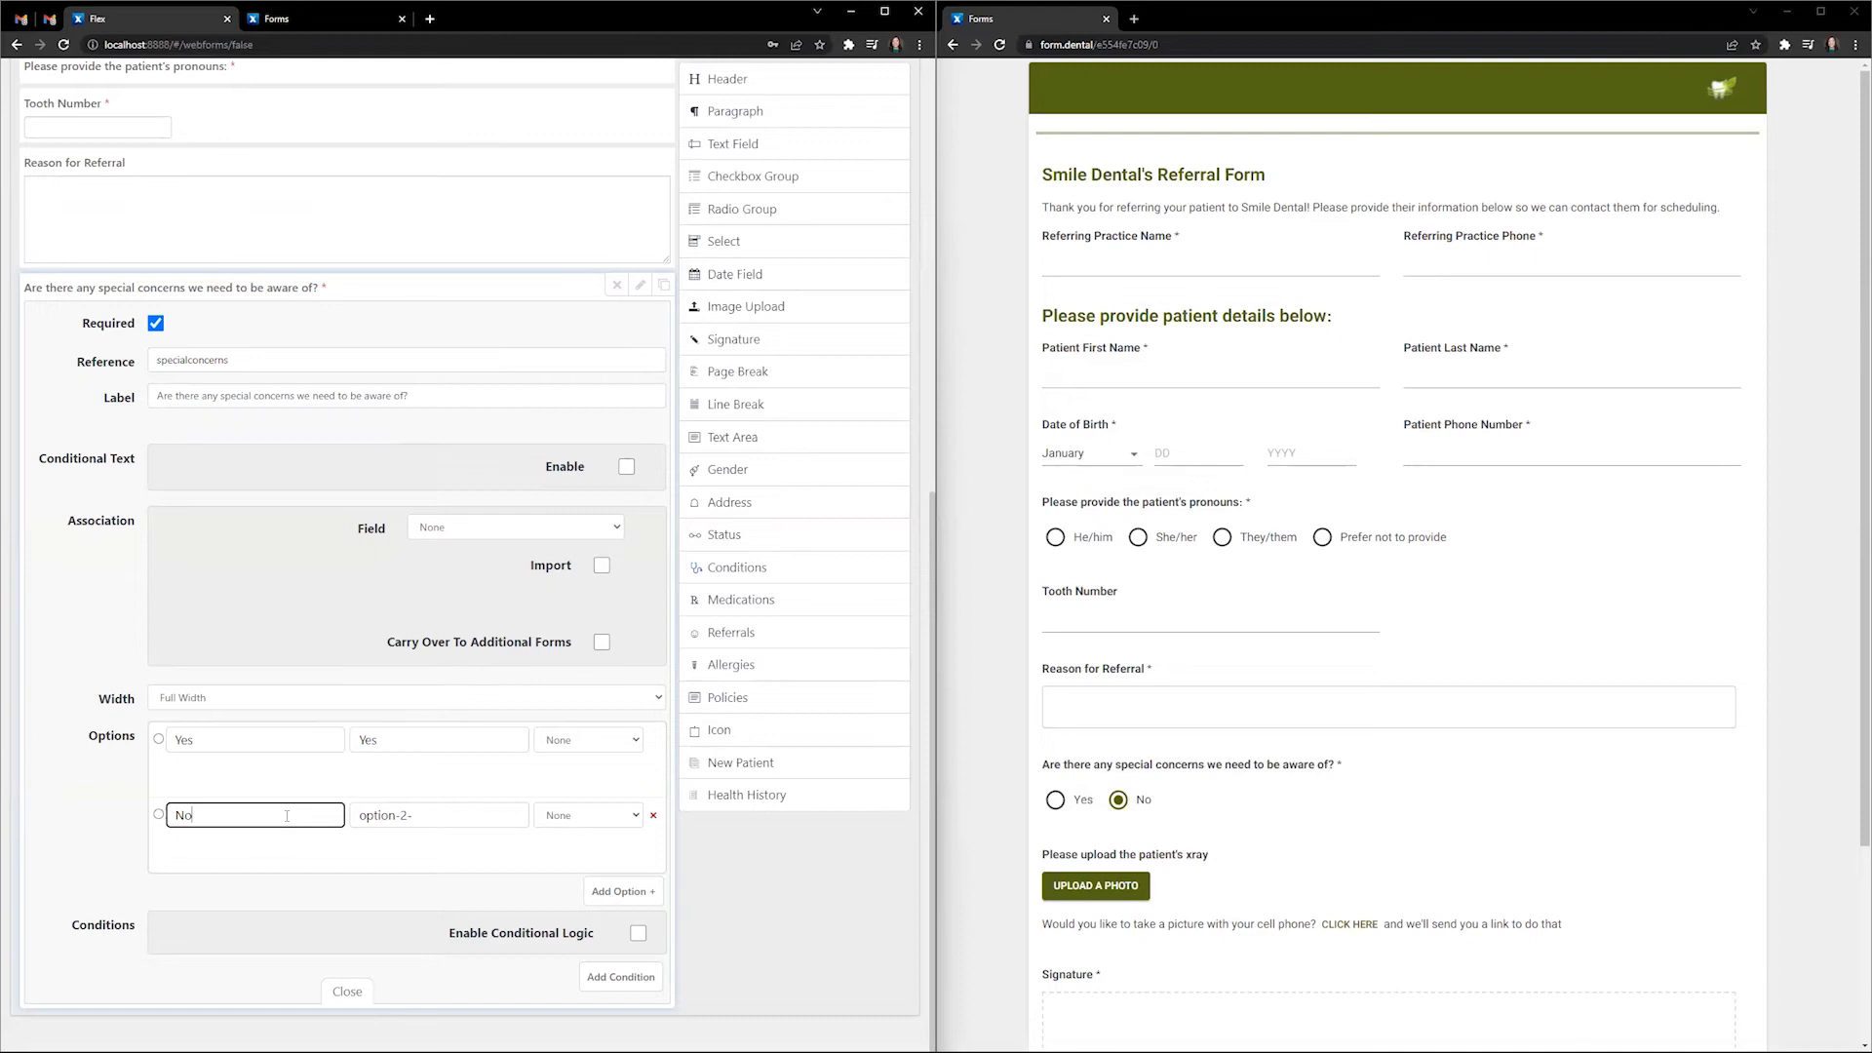
left_click(439, 816)
key("ctrl+a")
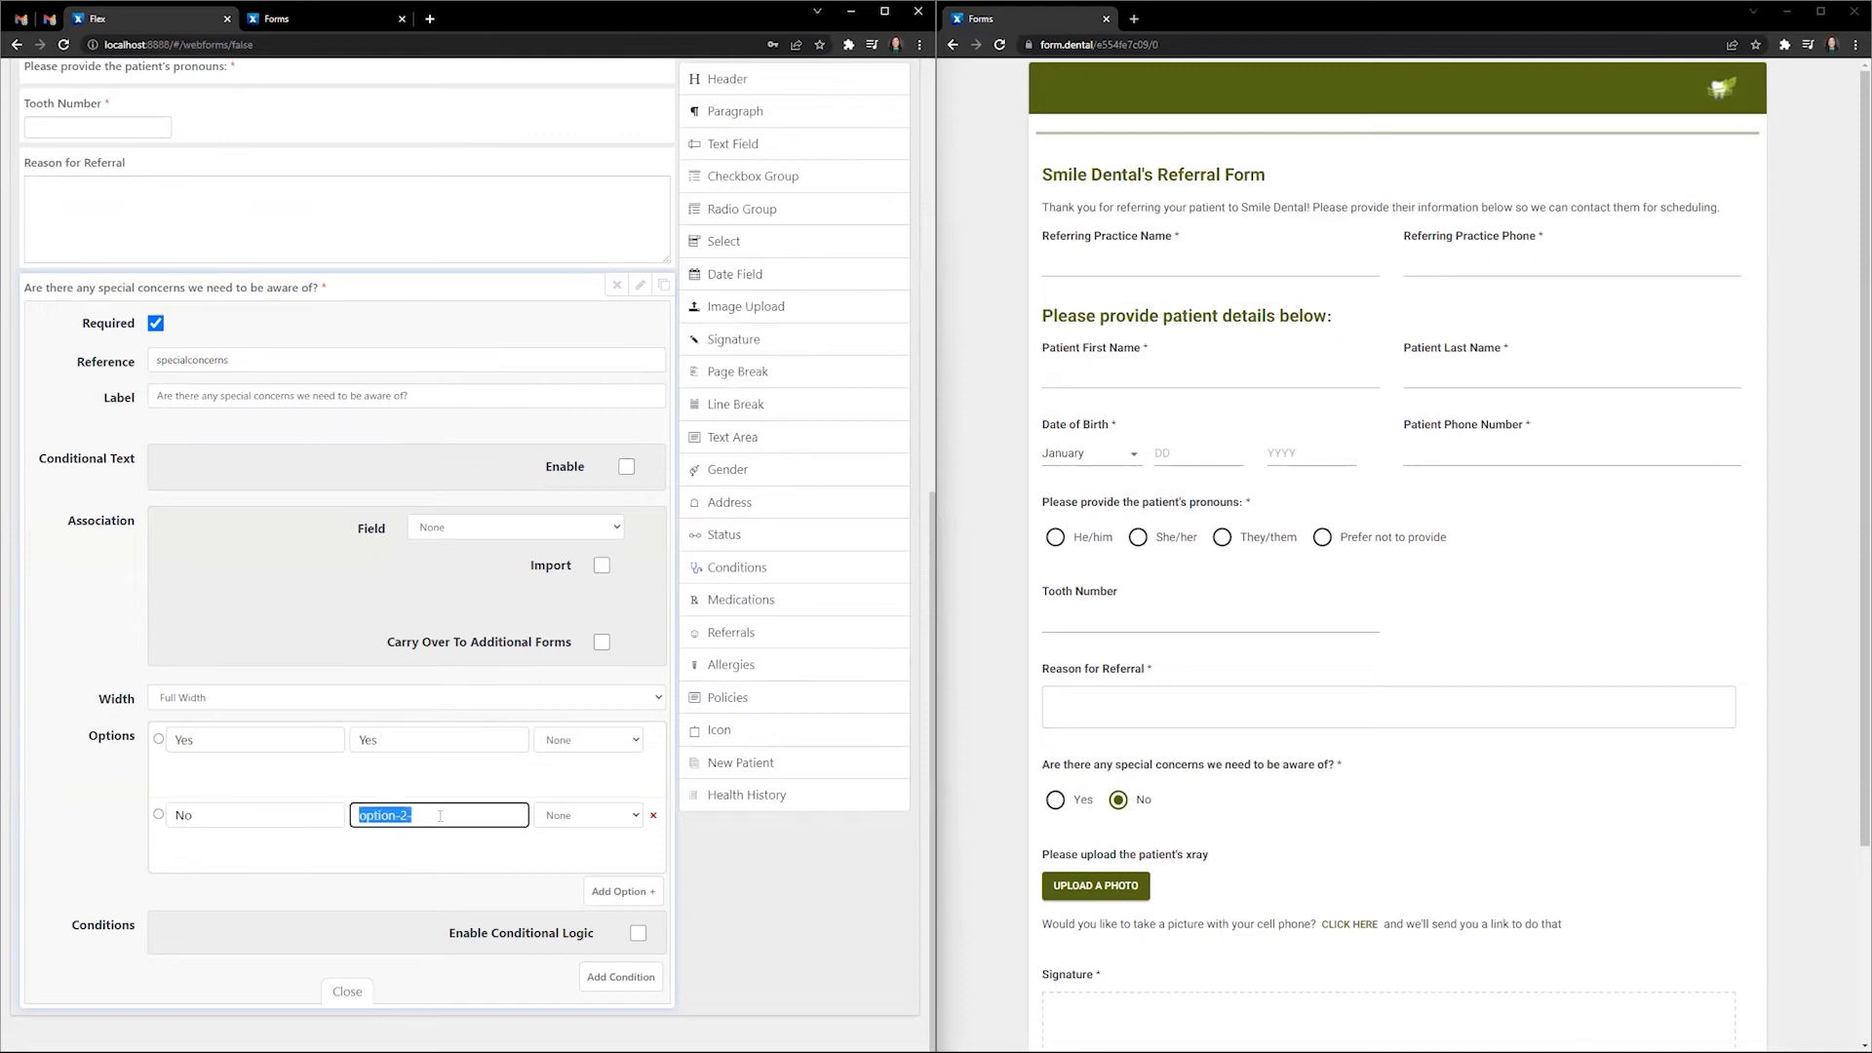
type("No")
- Try an Email icon on the Yes option, remove it again, and close the settings
left_click(636, 741)
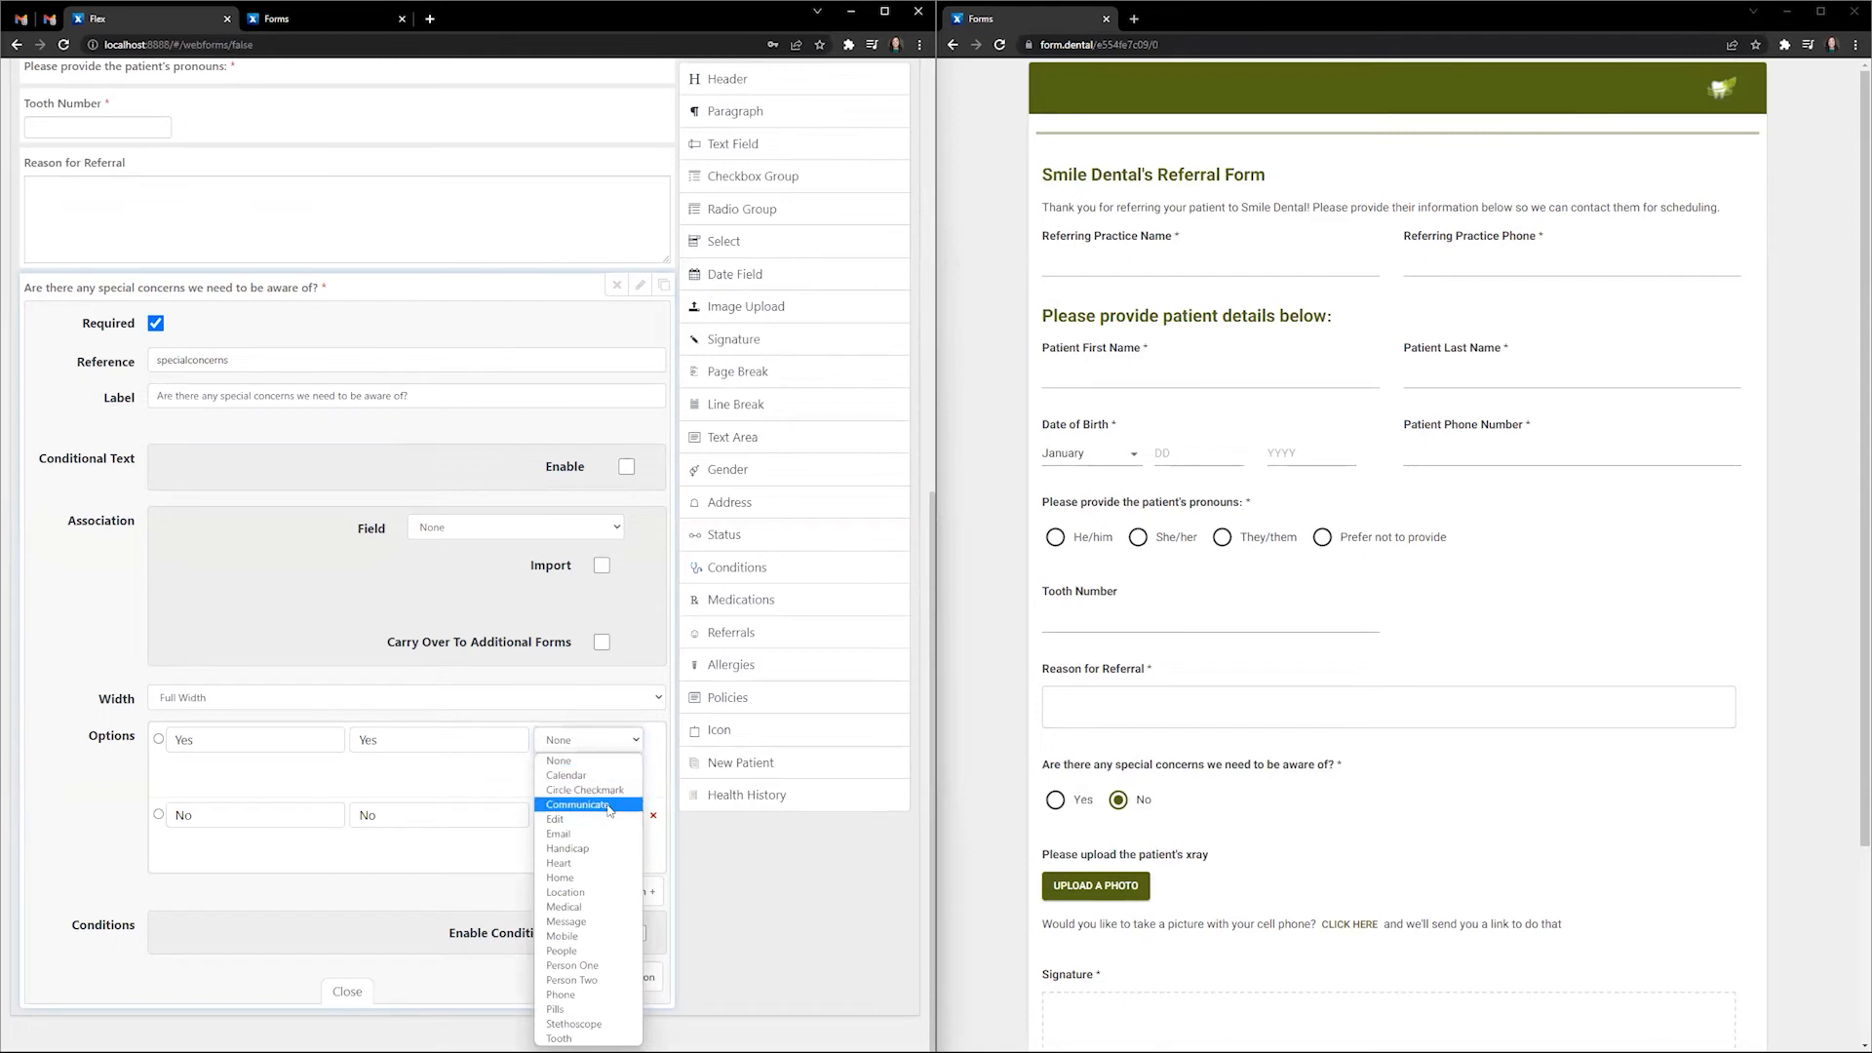
left_click(588, 834)
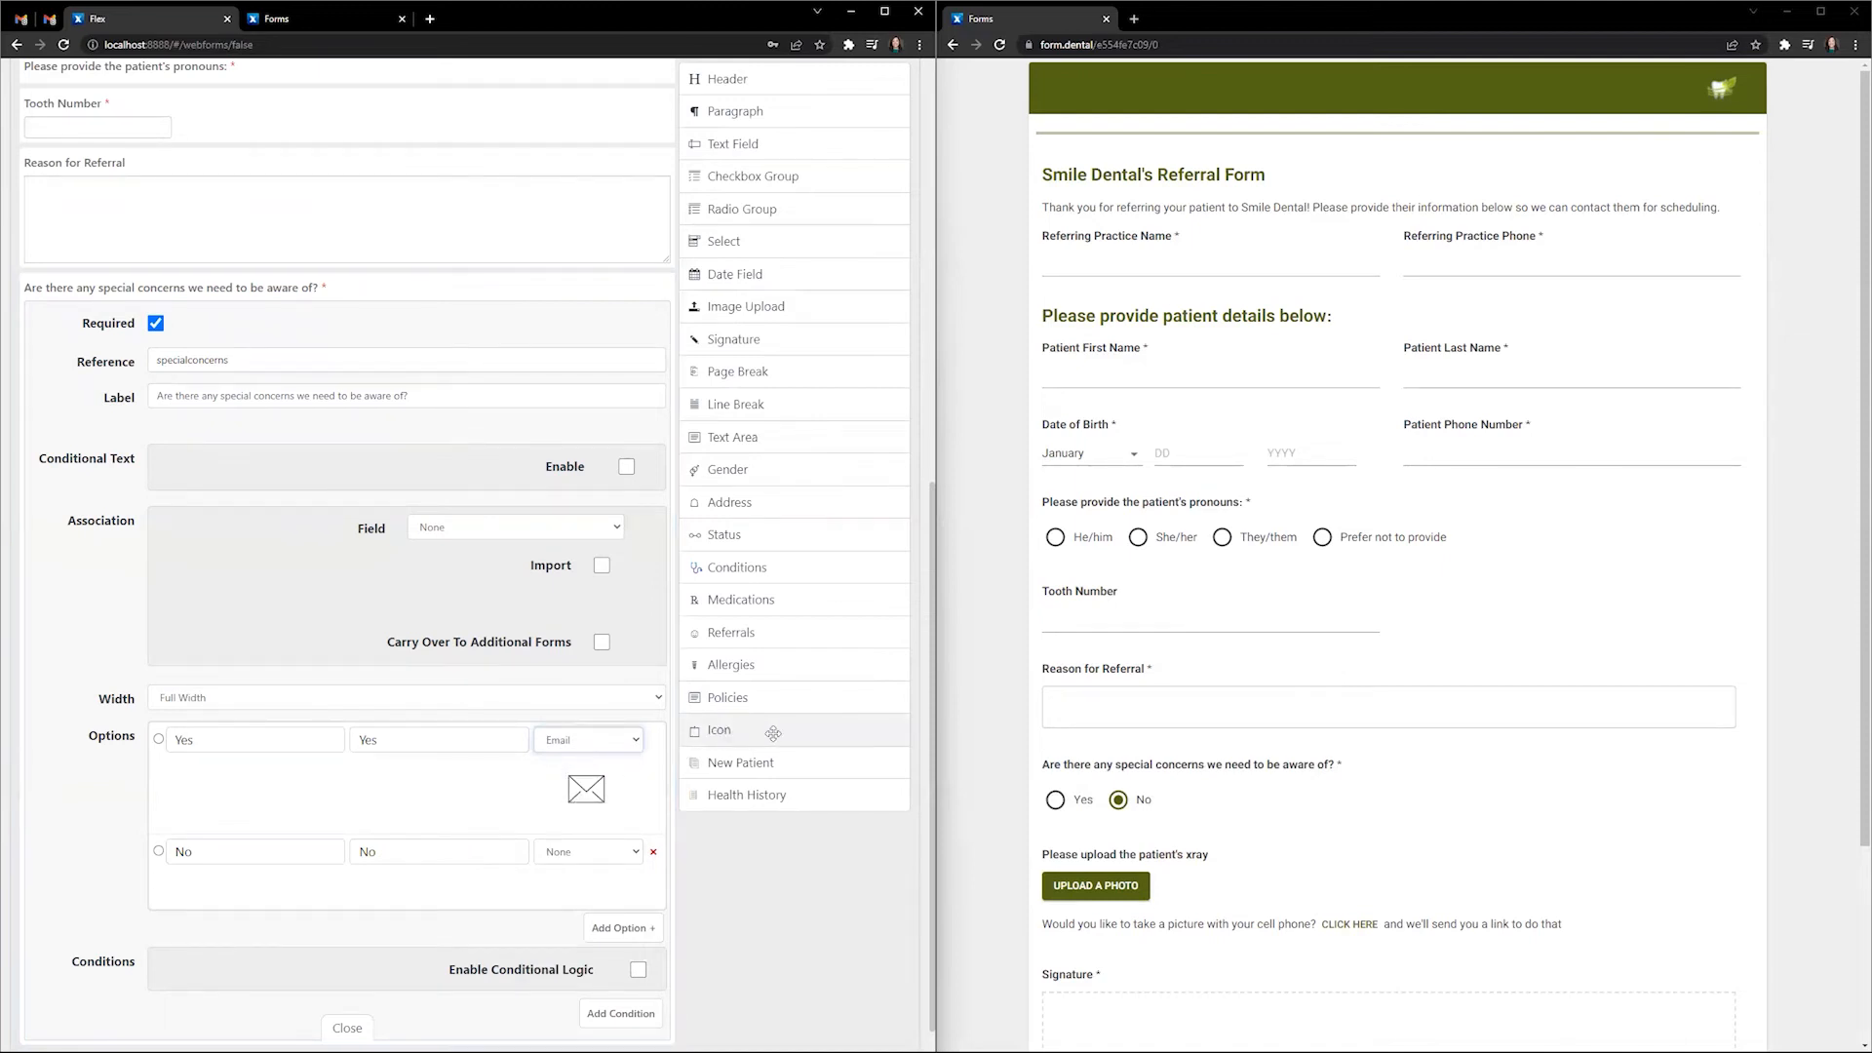
left_click(639, 740)
left_click(565, 817)
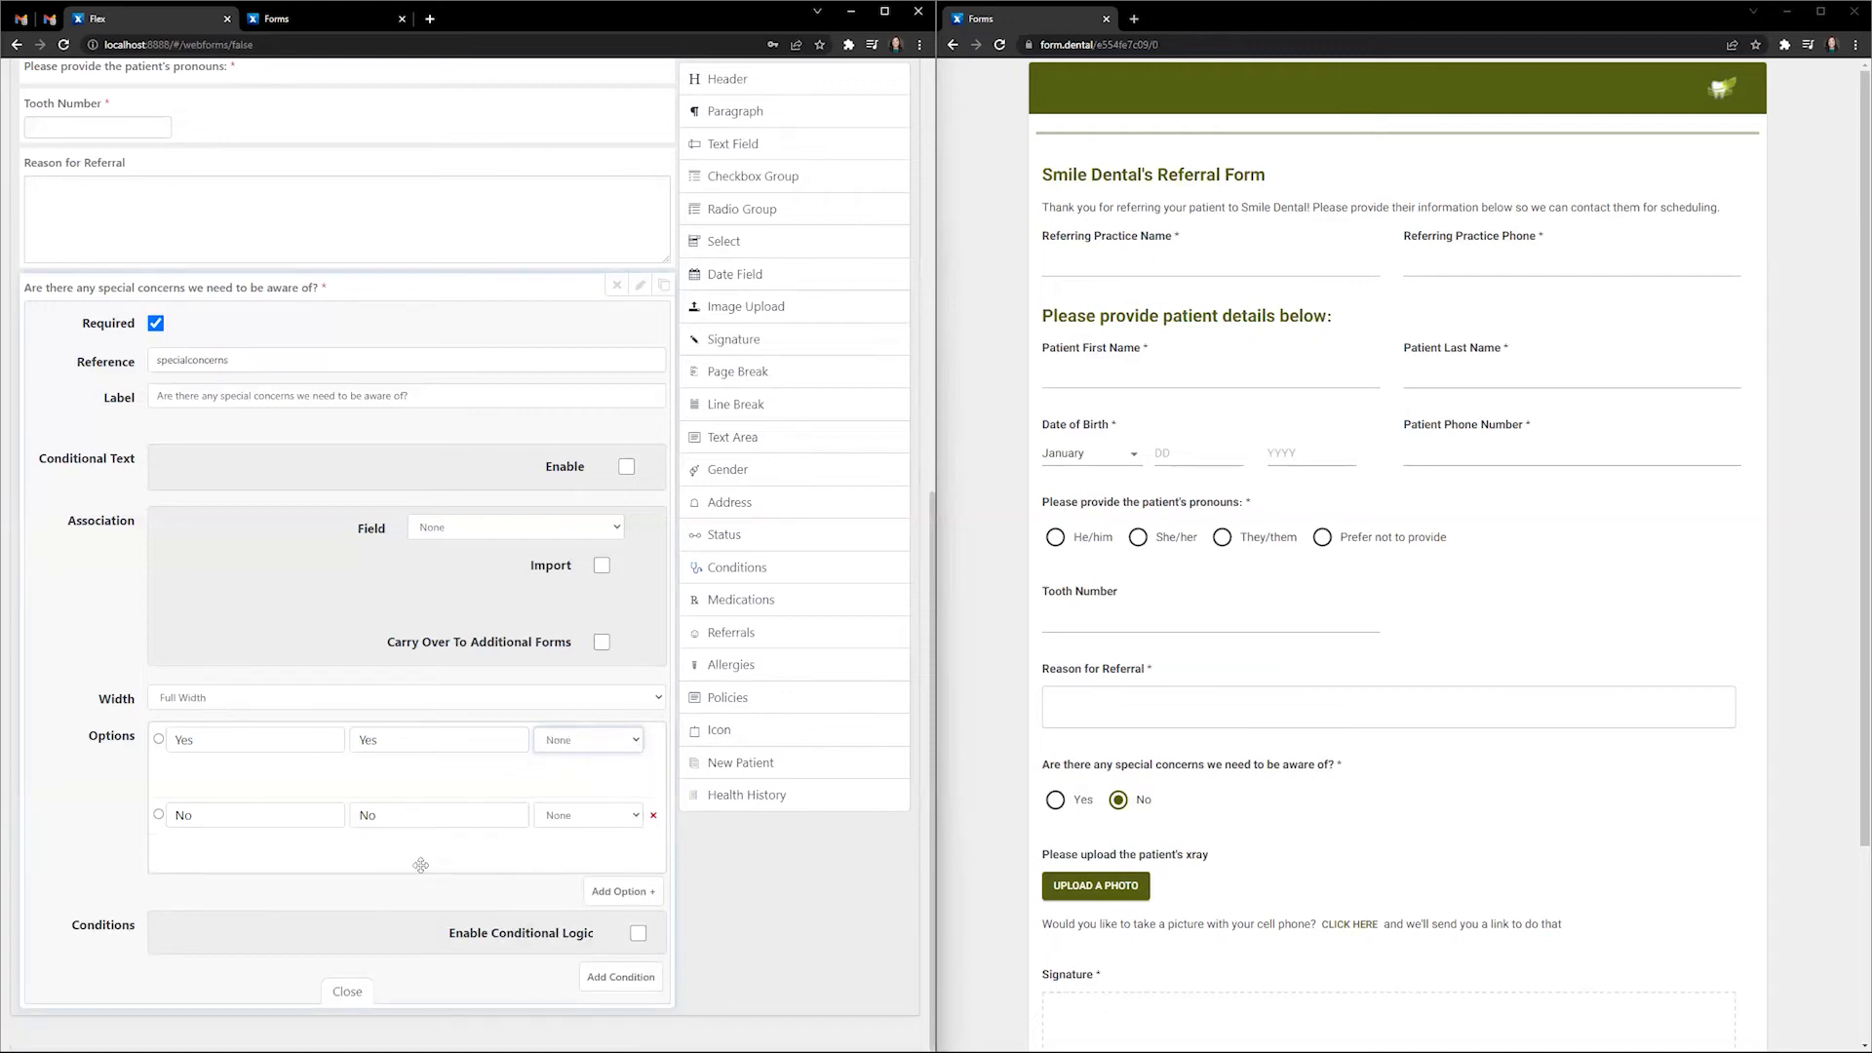
left_click(347, 992)
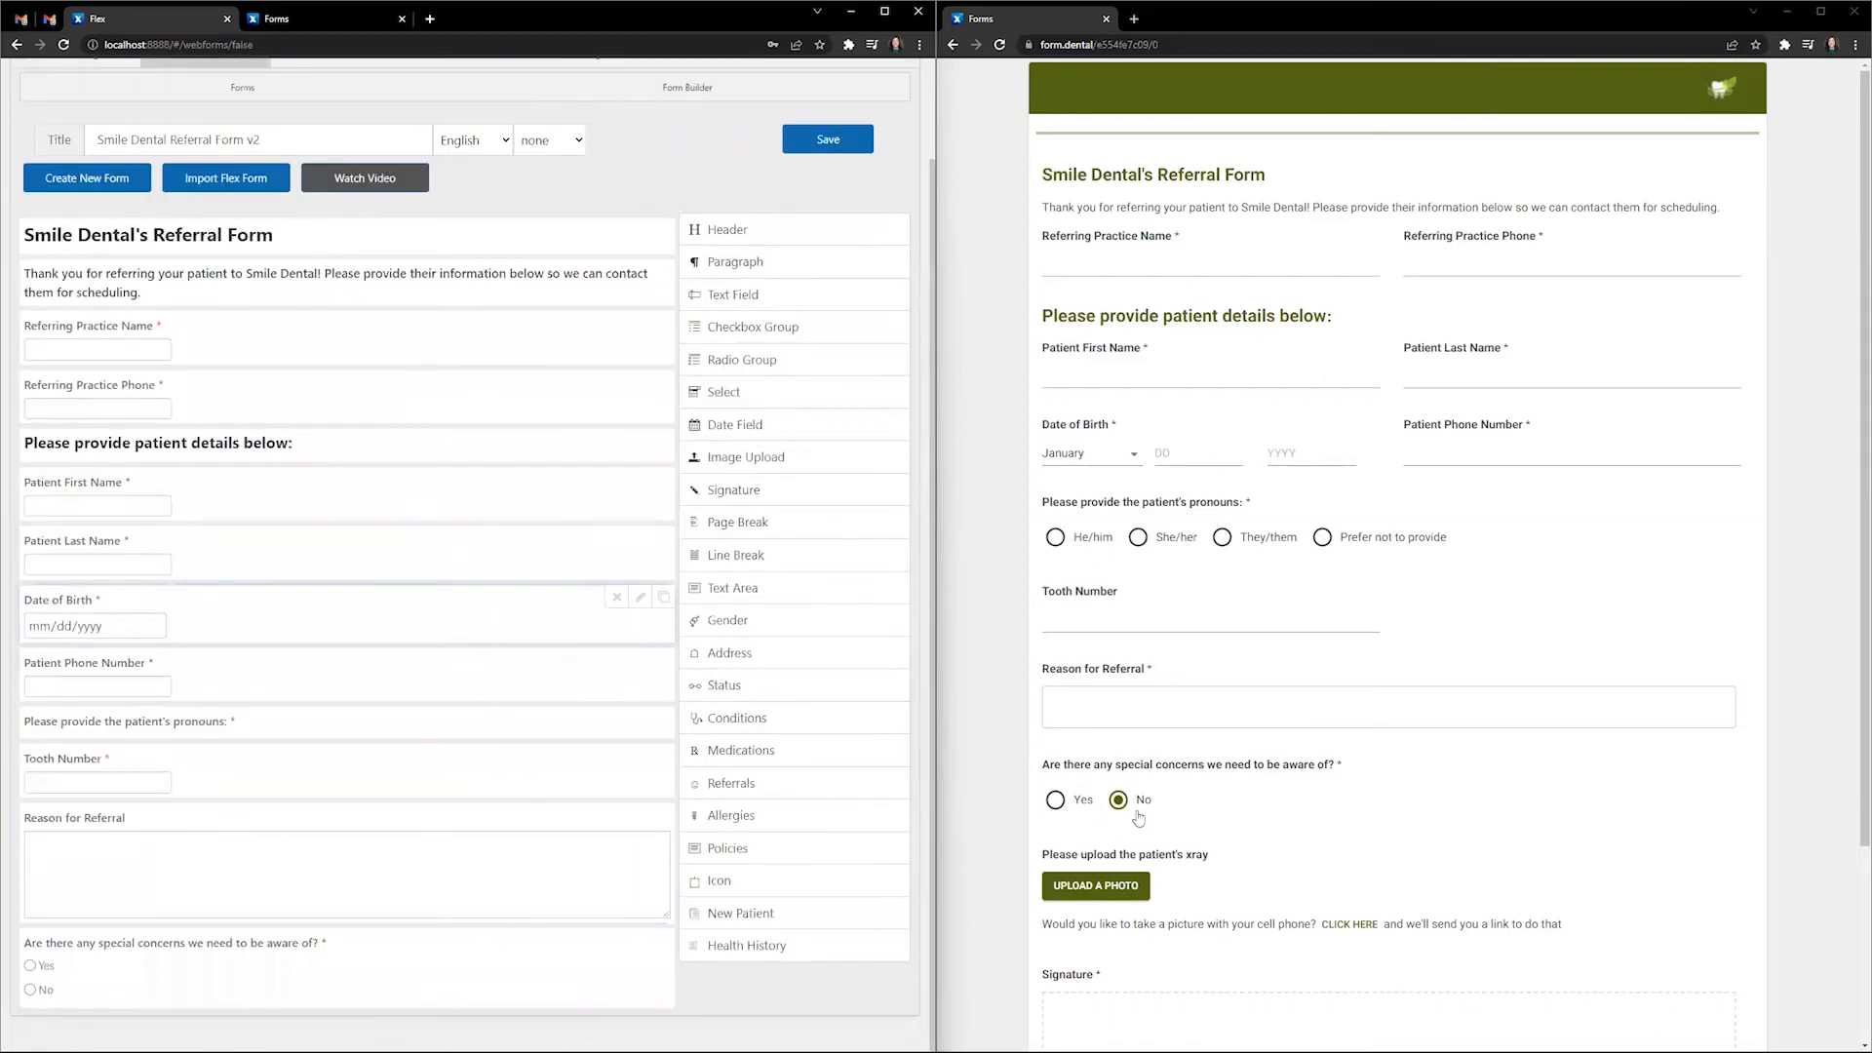
- Add a new text field at the end of the form and mark it required
left_click(1054, 800)
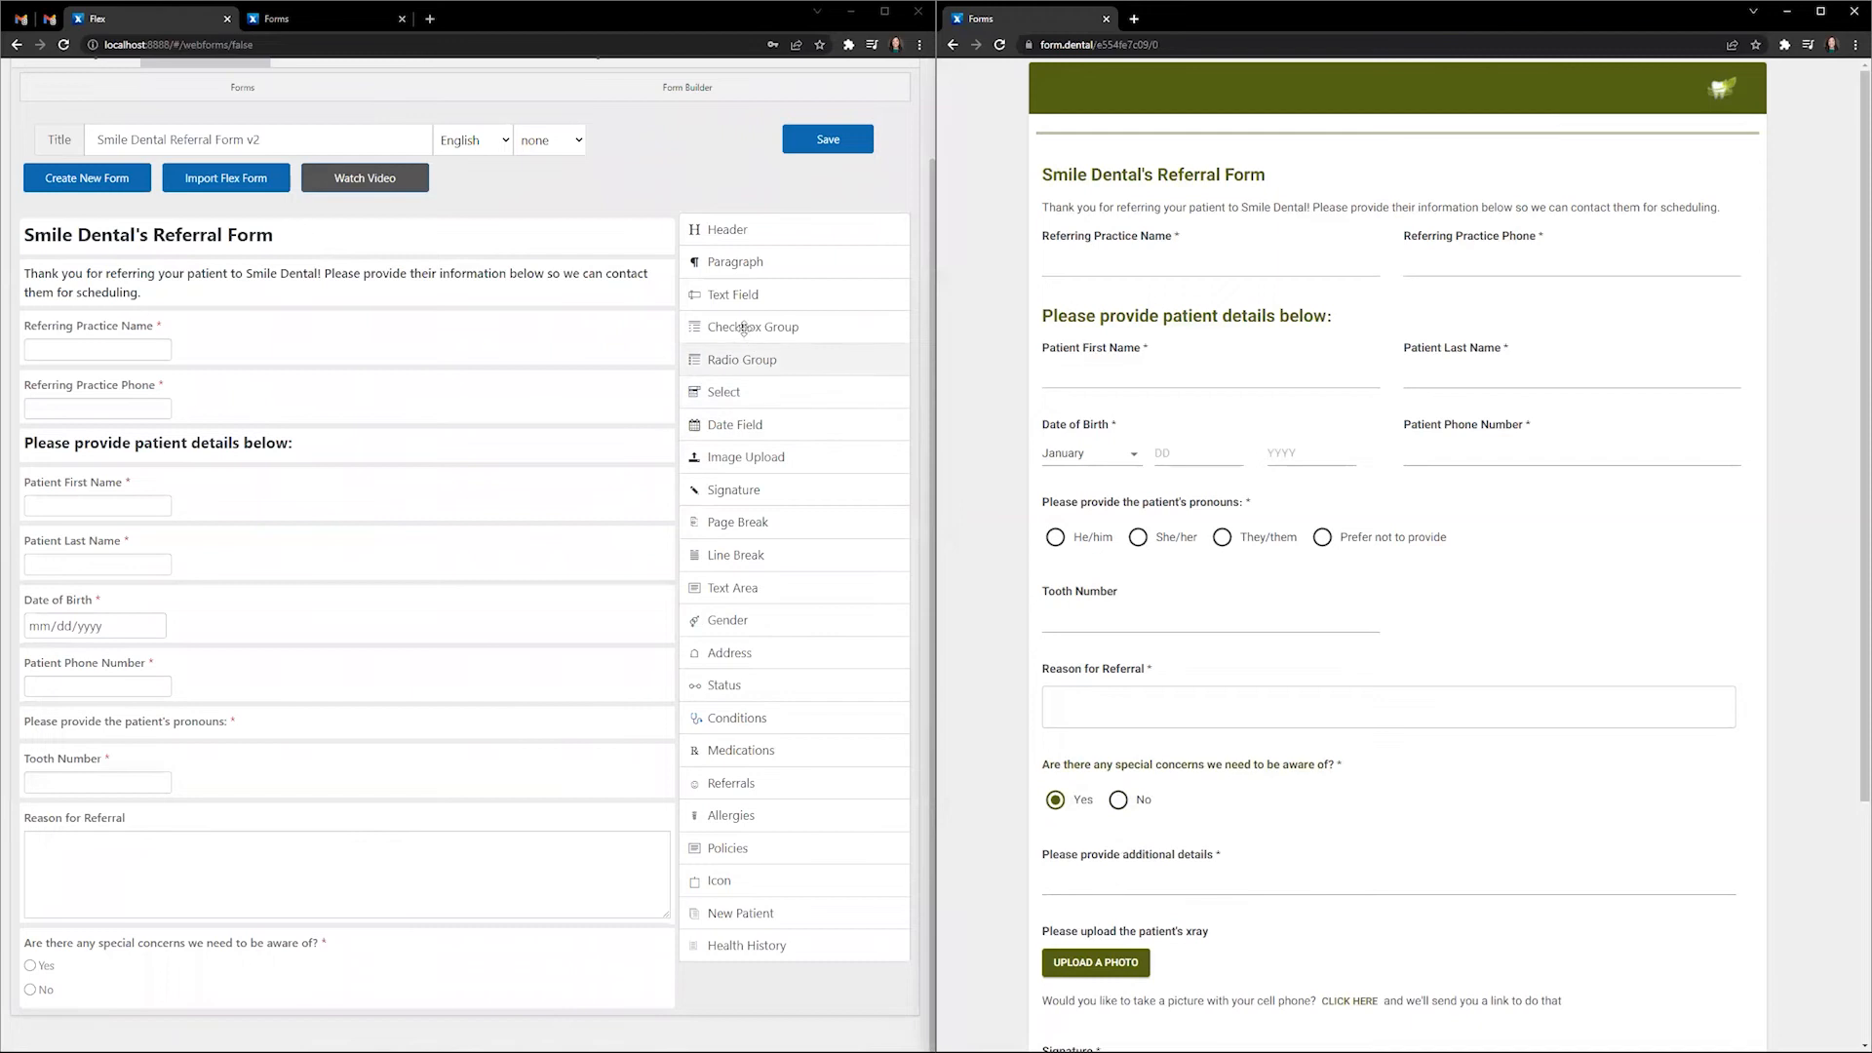
left_click(733, 295)
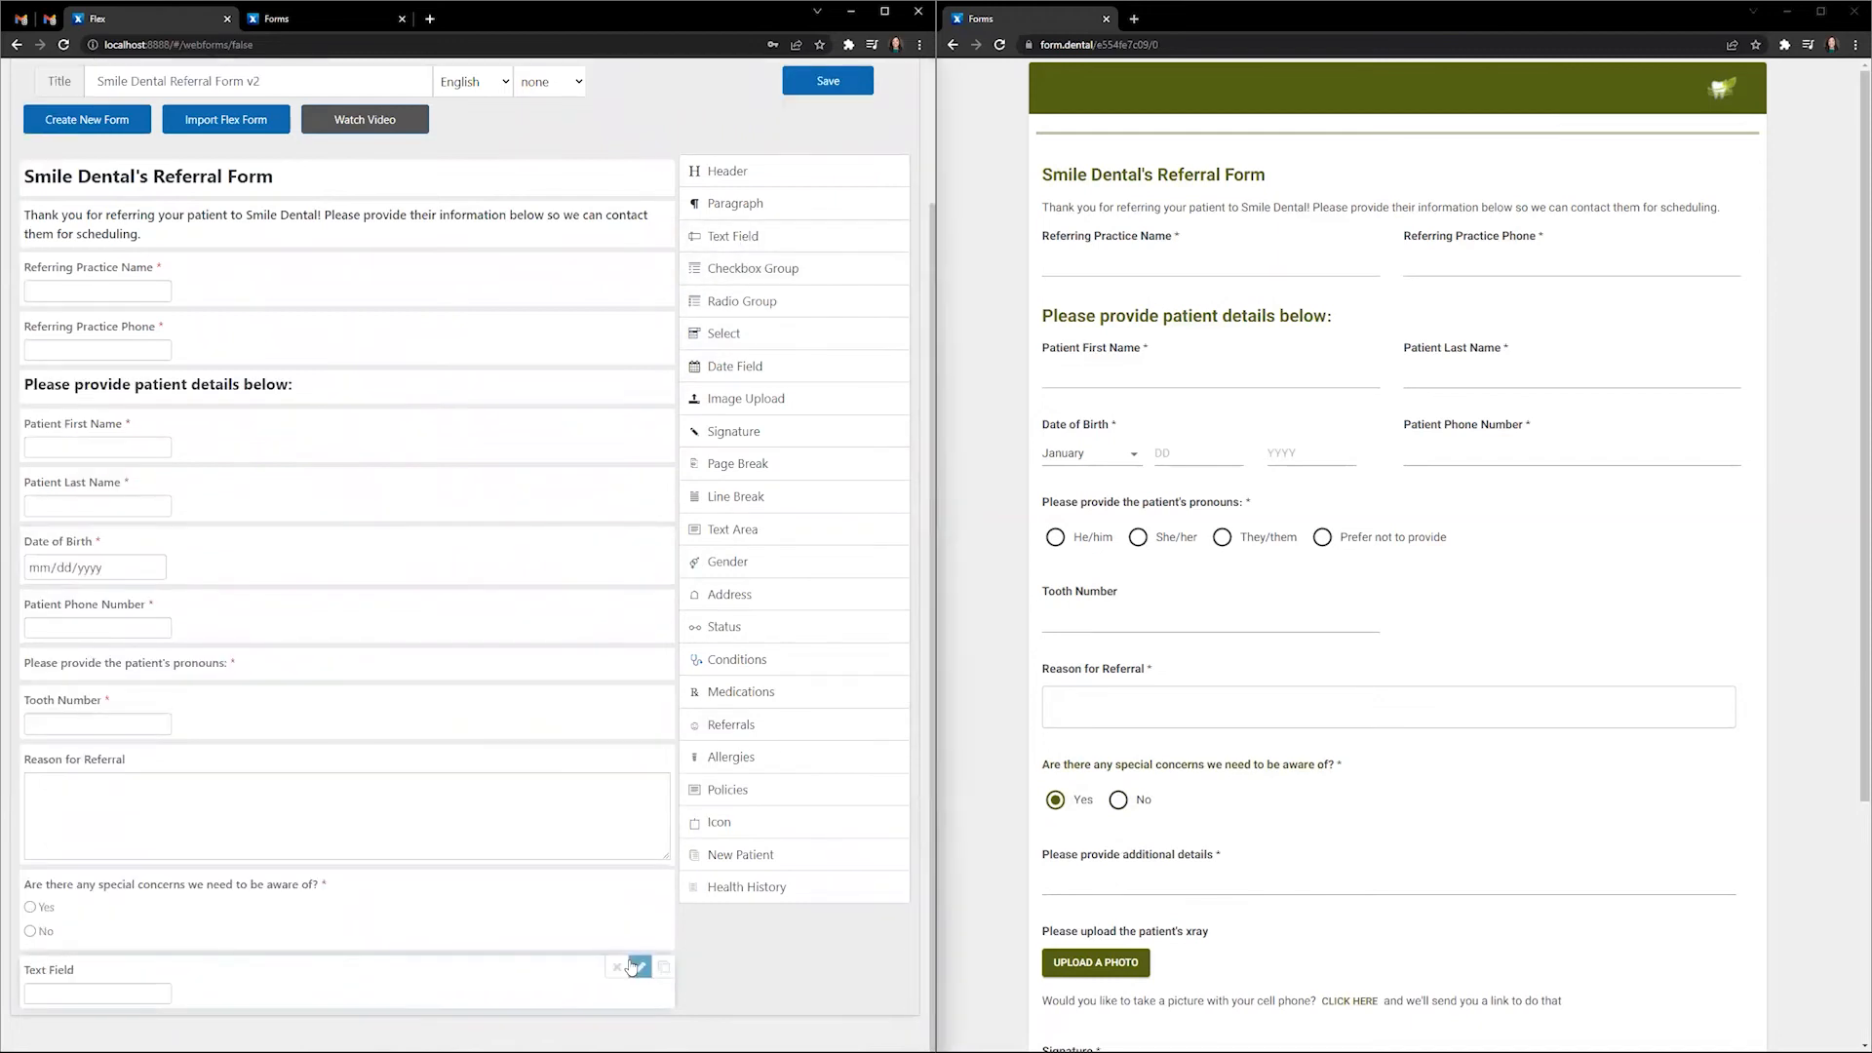
left_click(639, 967)
left_click(155, 441)
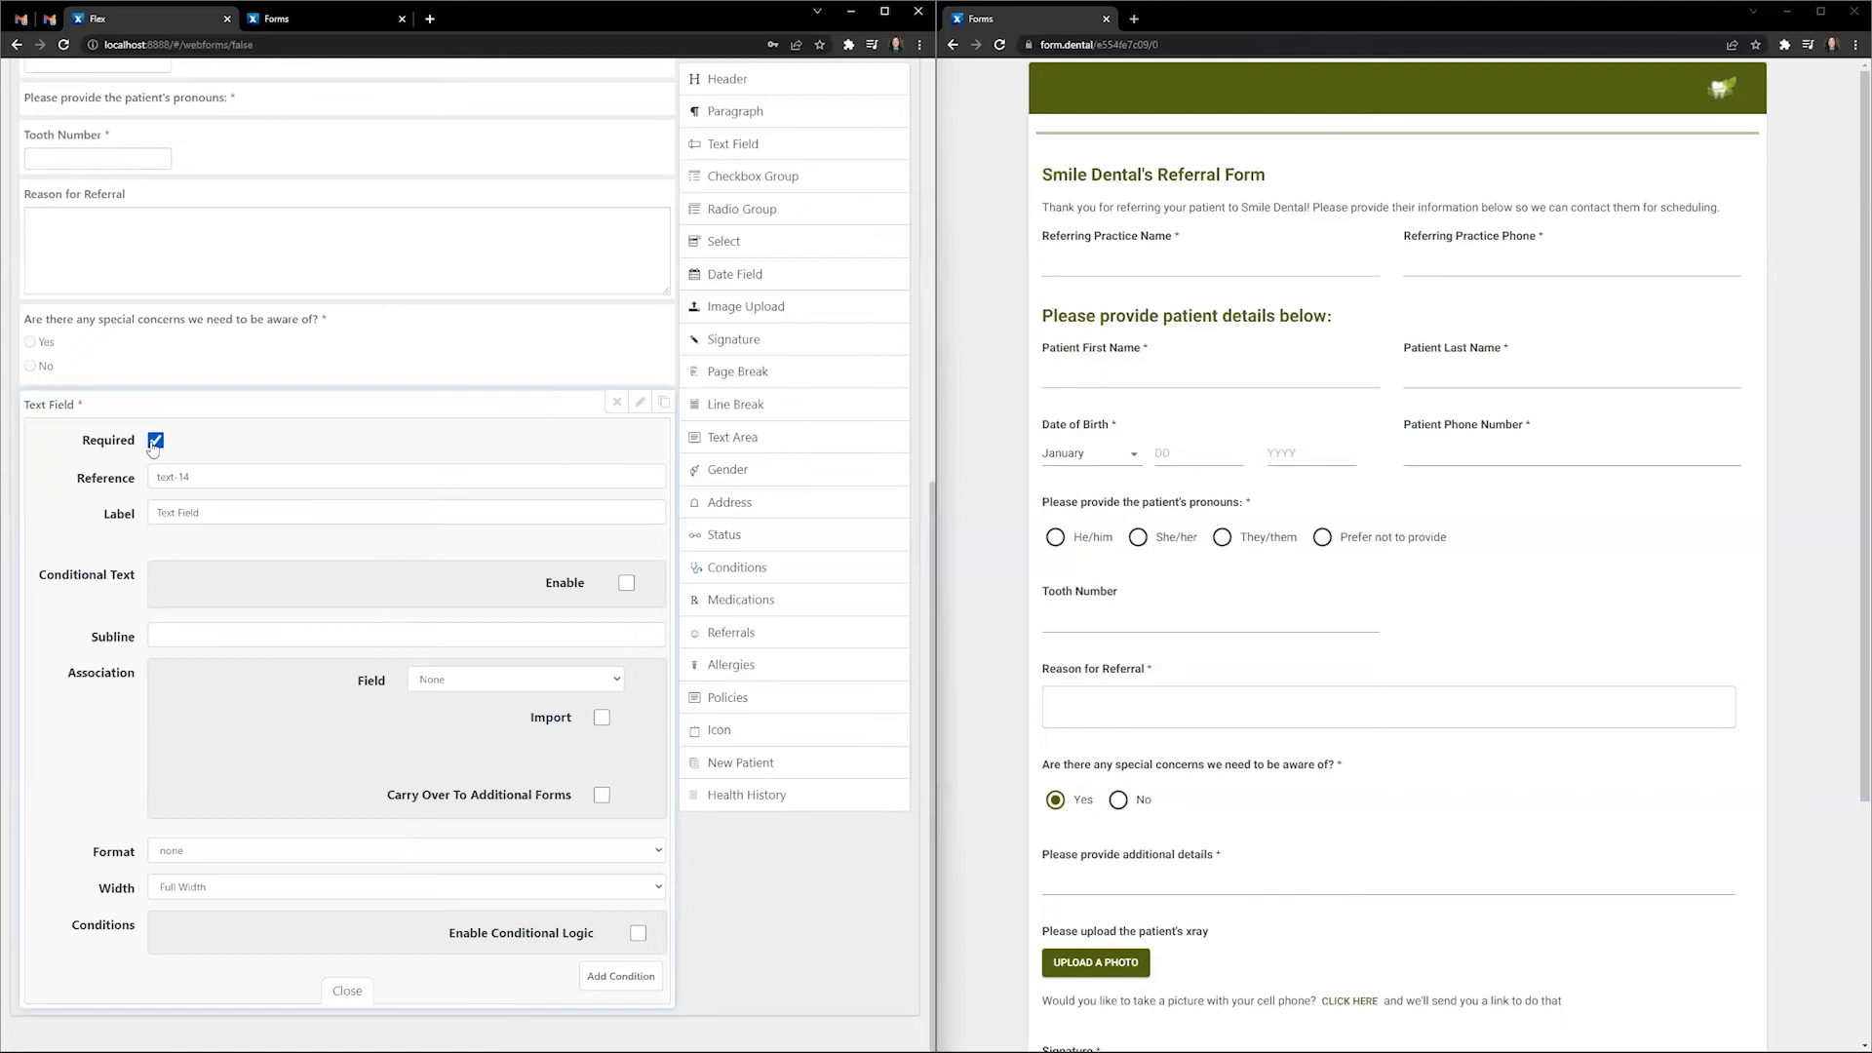
- Give the text field reference additionaldetails and label 'Please provide additional details.'
left_click(1118, 801)
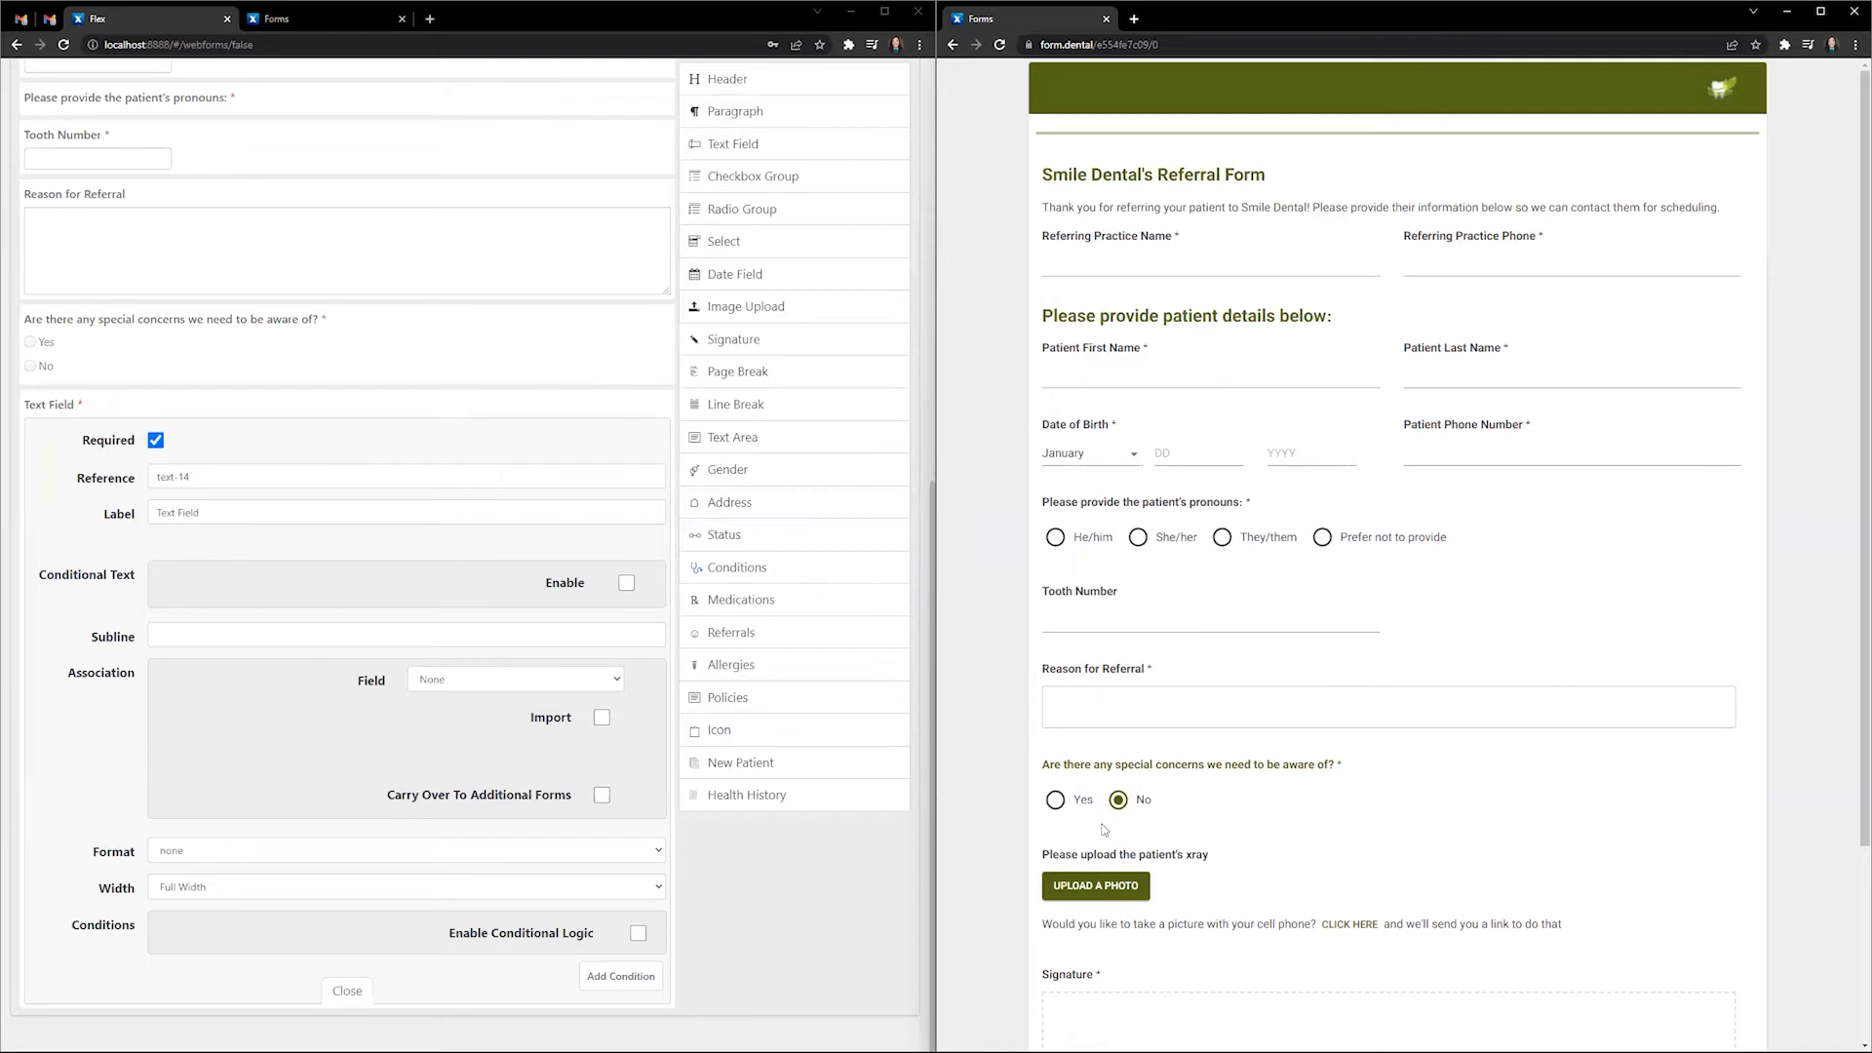
left_click(1061, 804)
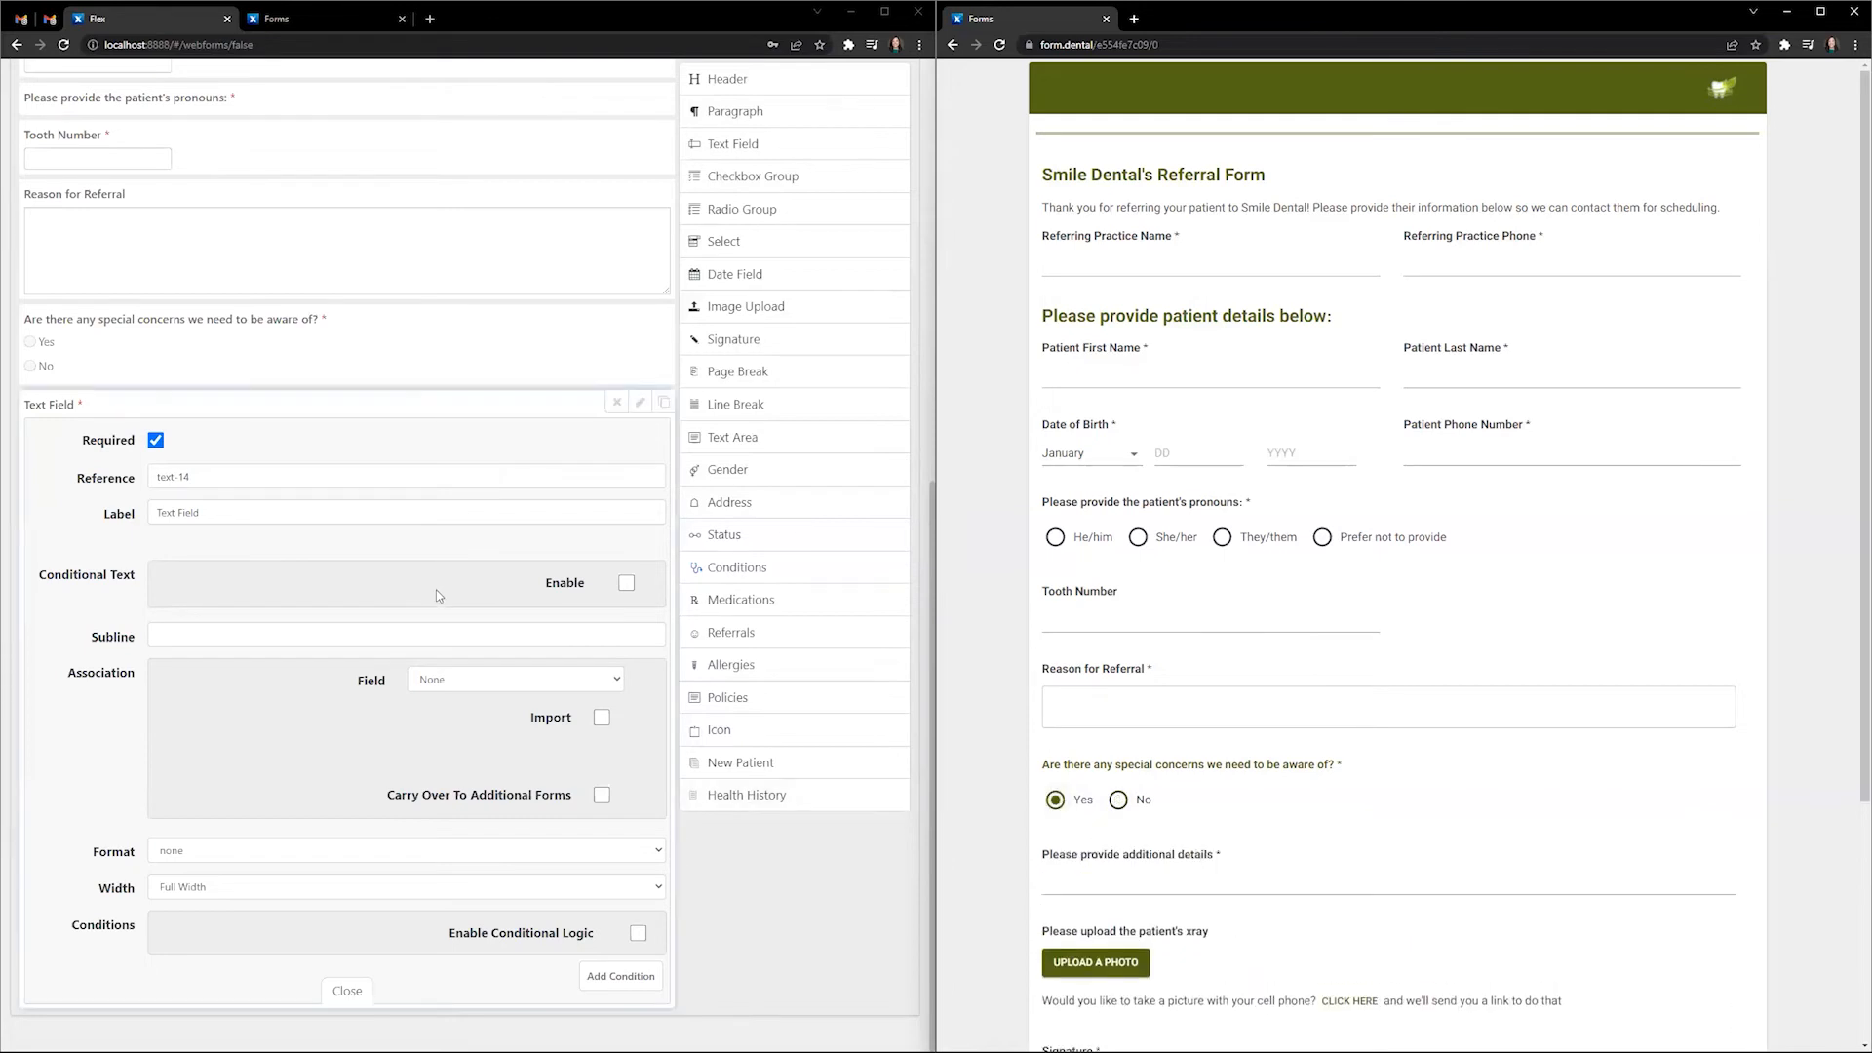
left_click(107, 477)
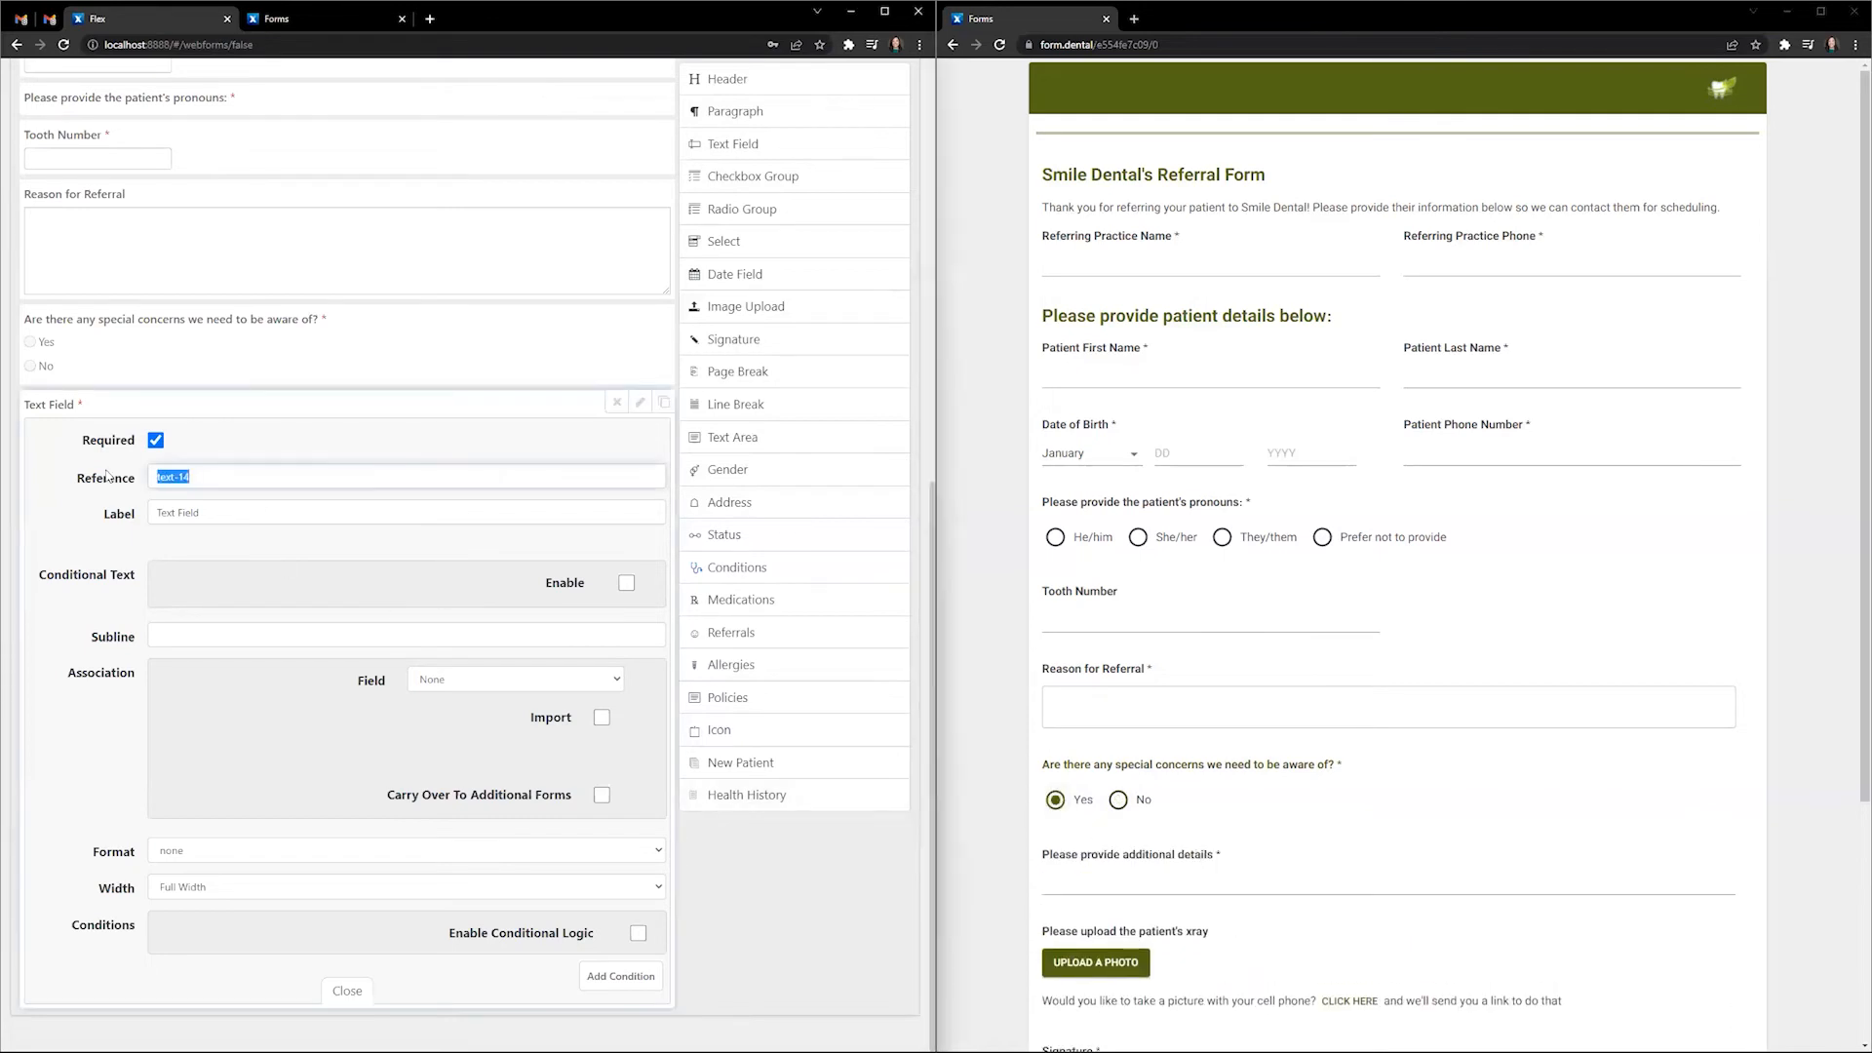
type("additionaldetails")
key("Tab")
type("Pl")
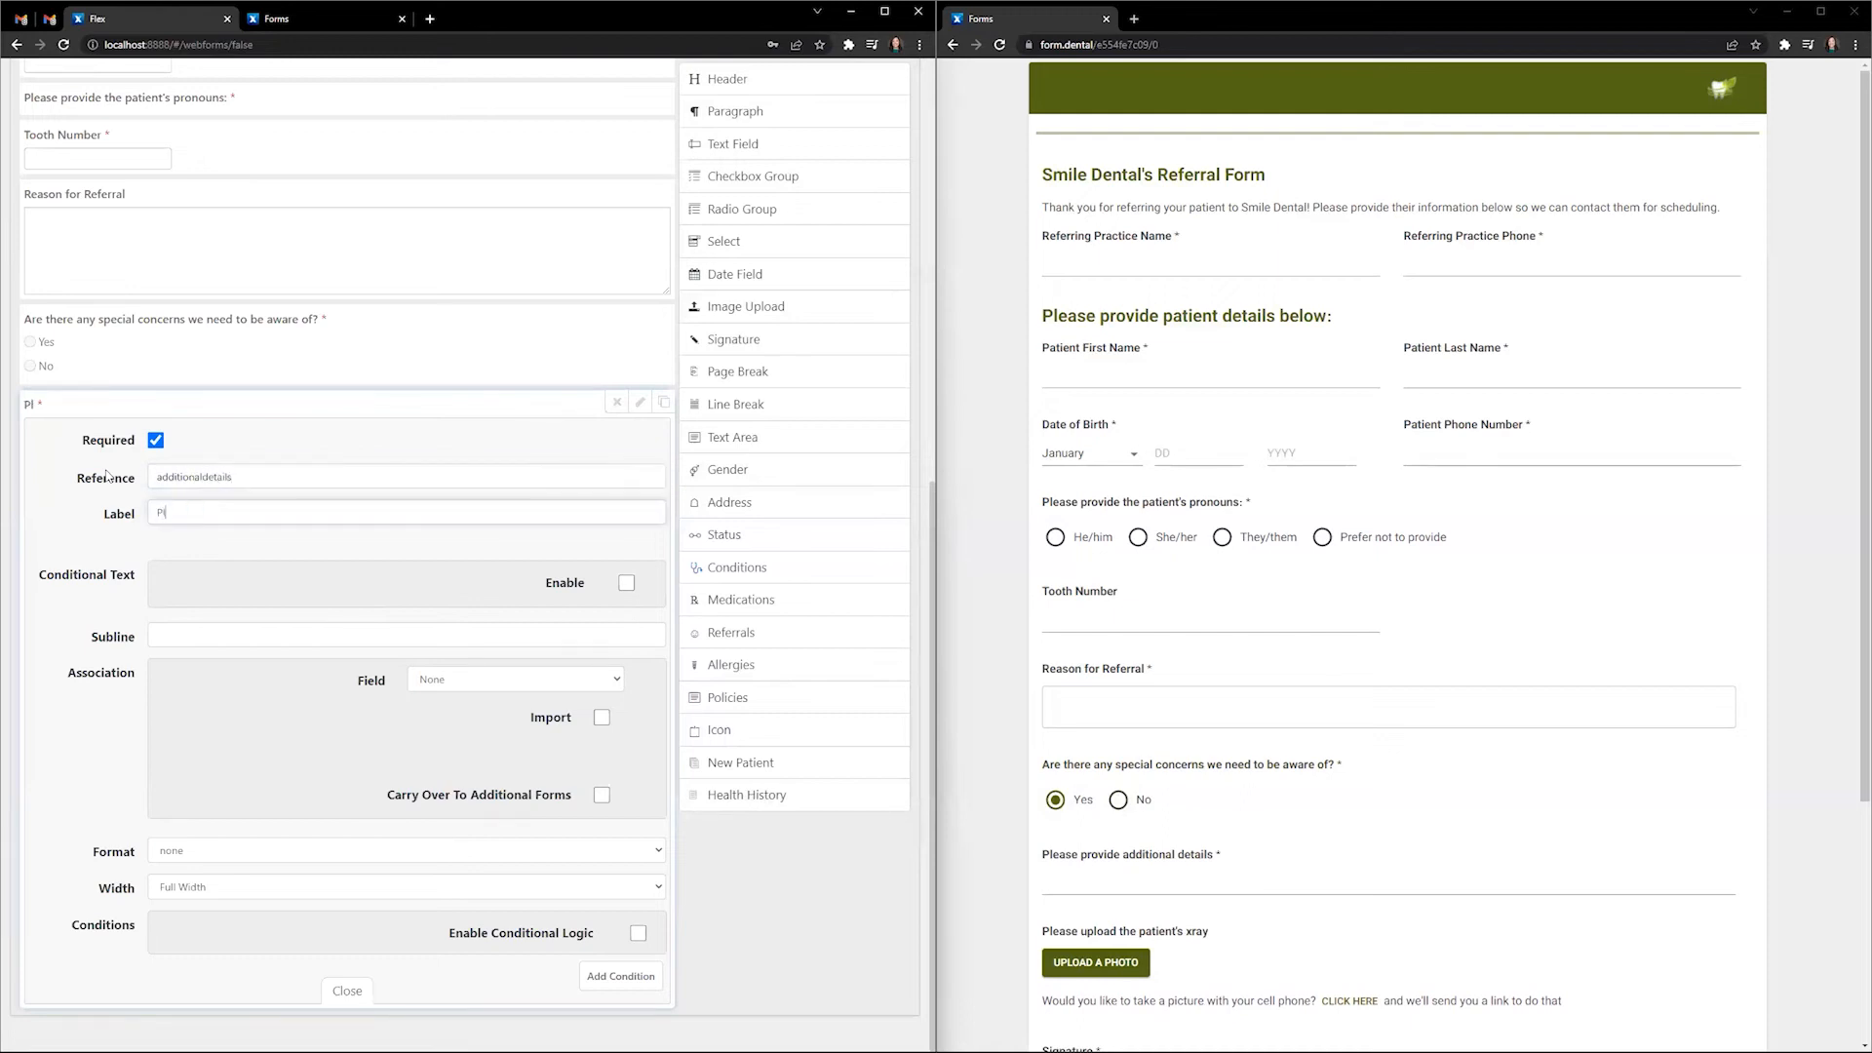
type("ease provide additional")
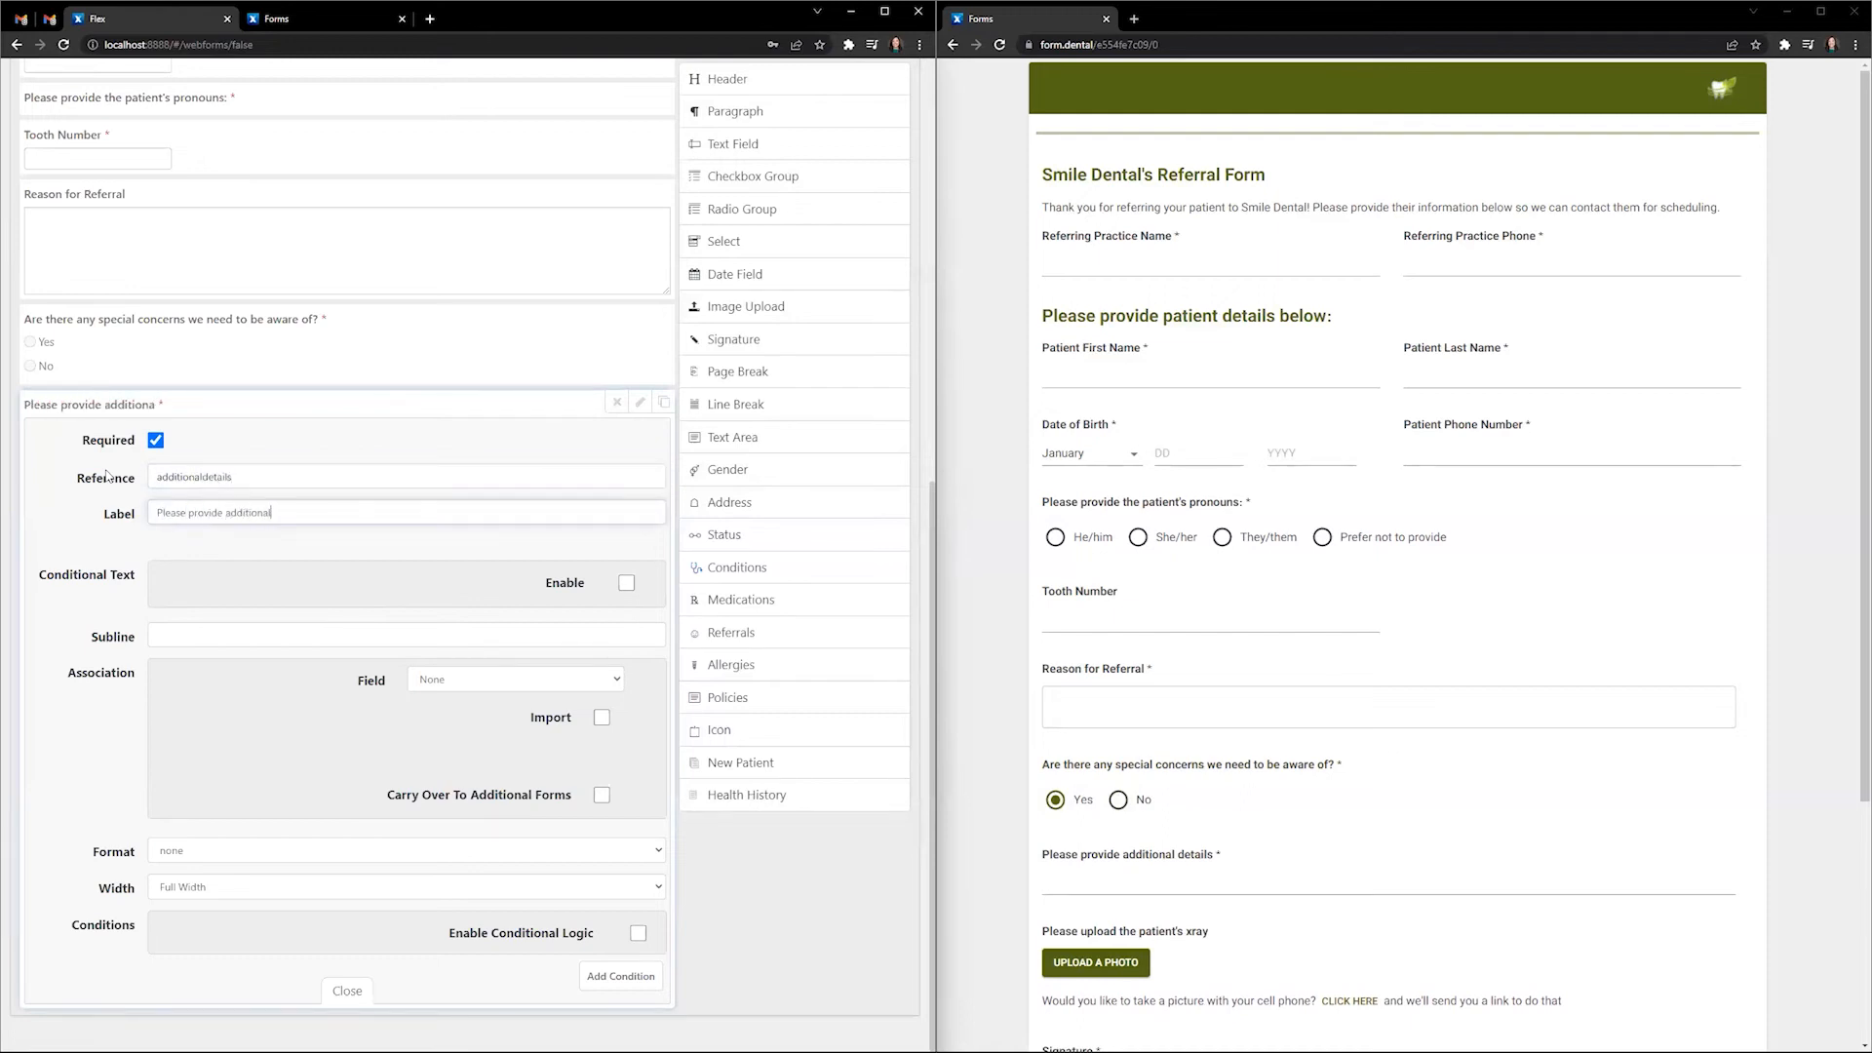
type(" details.")
- Enable conditional logic on the details field with Show as the action
left_click(638, 933)
scroll(516, 780, "down", 1)
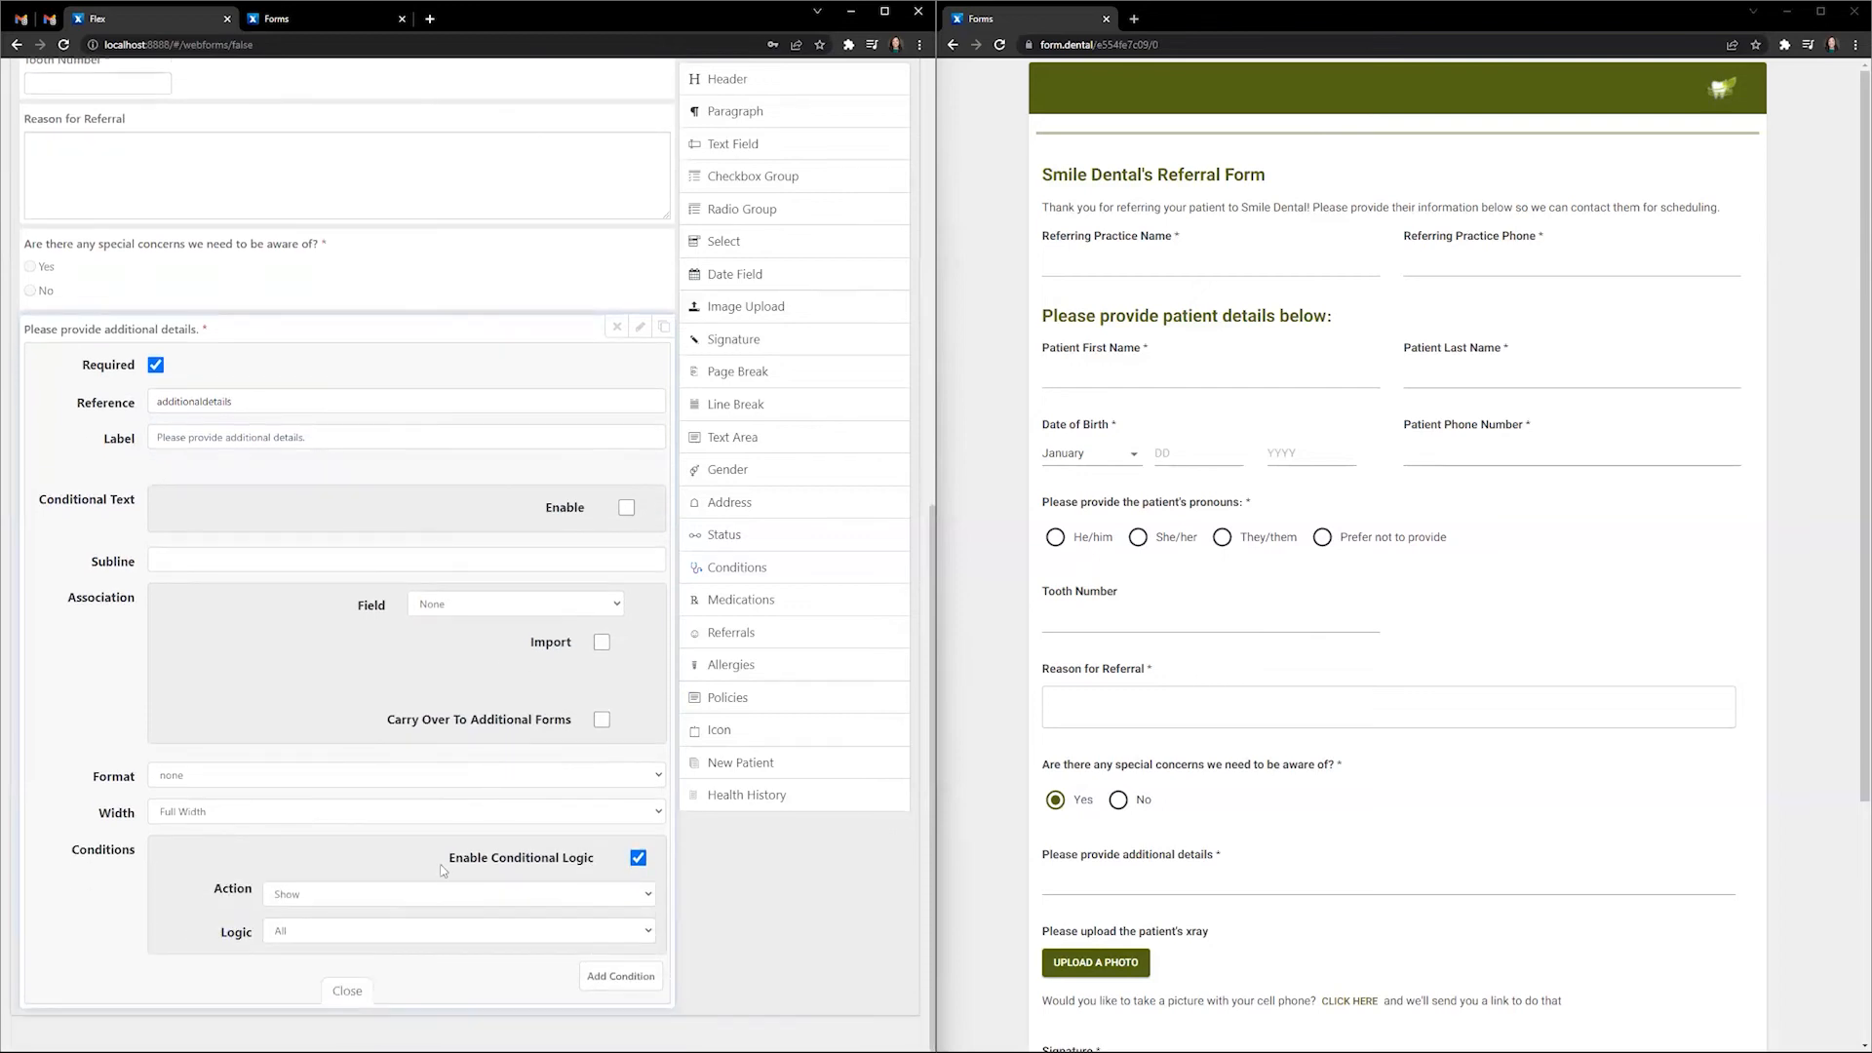
left_click(336, 901)
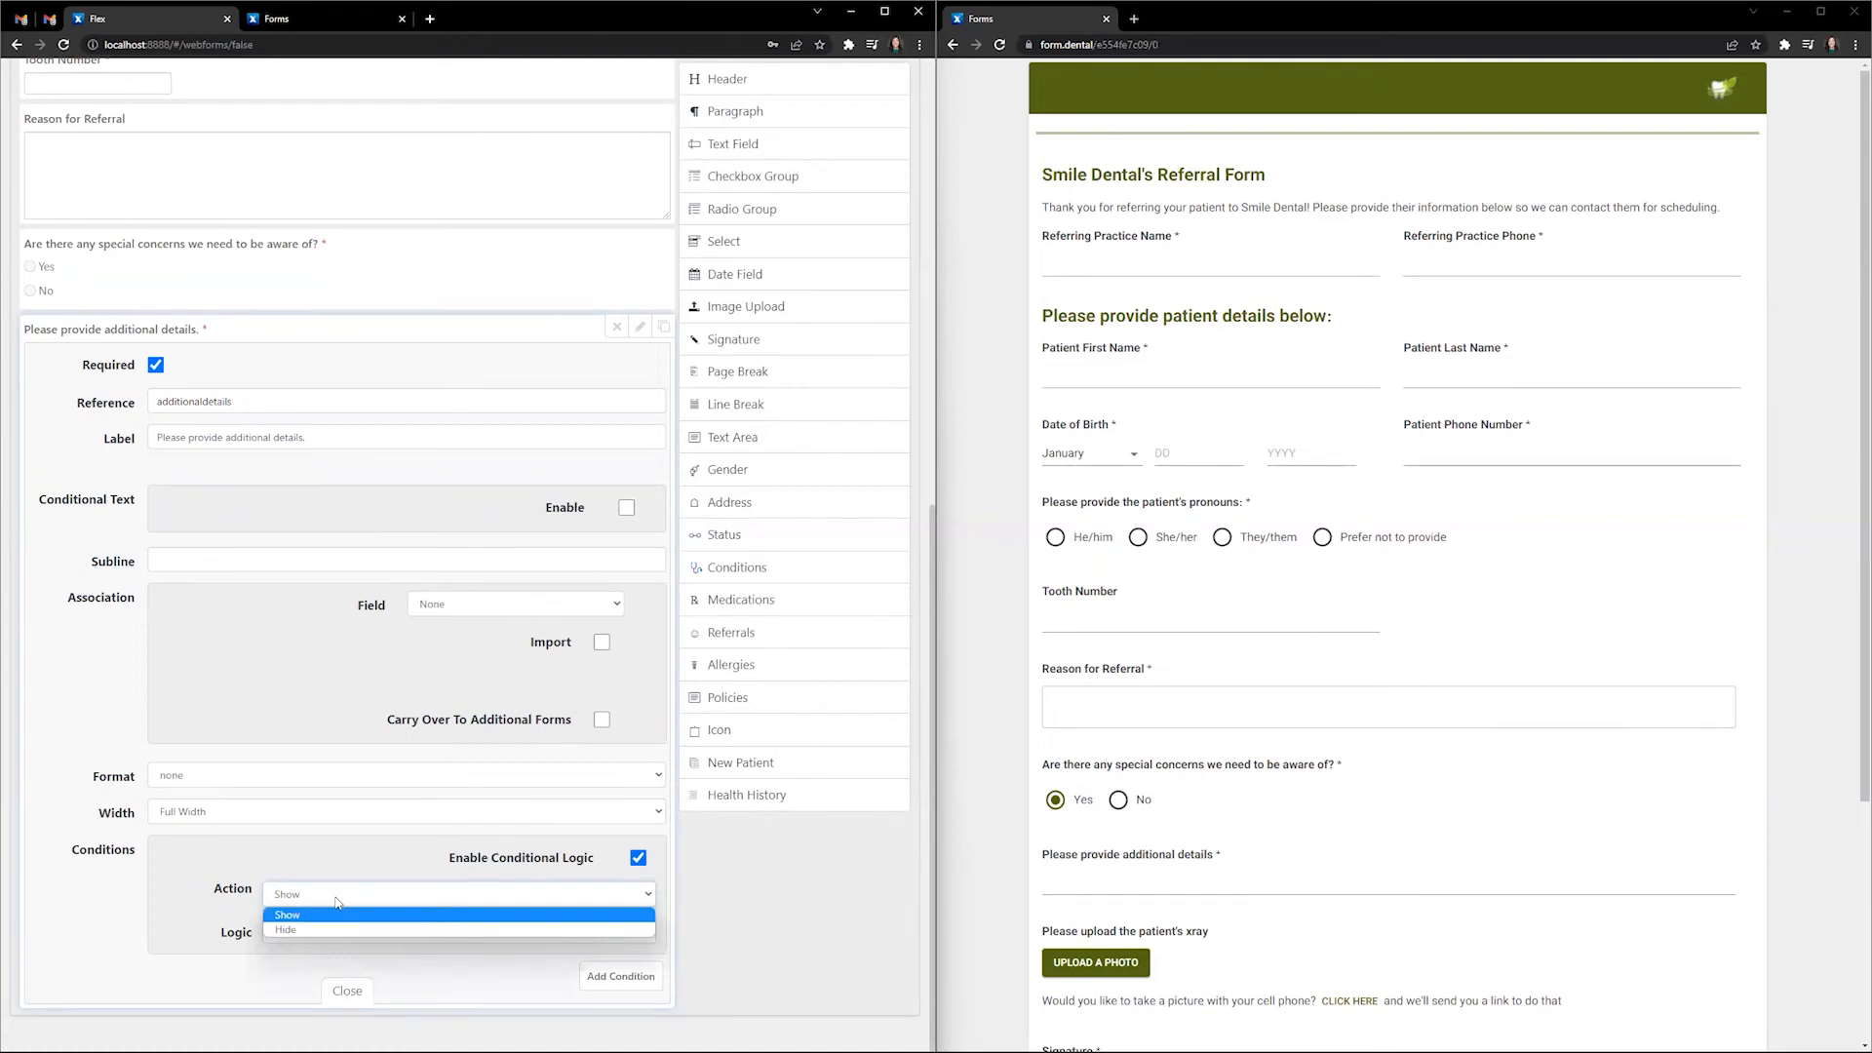
left_click(336, 900)
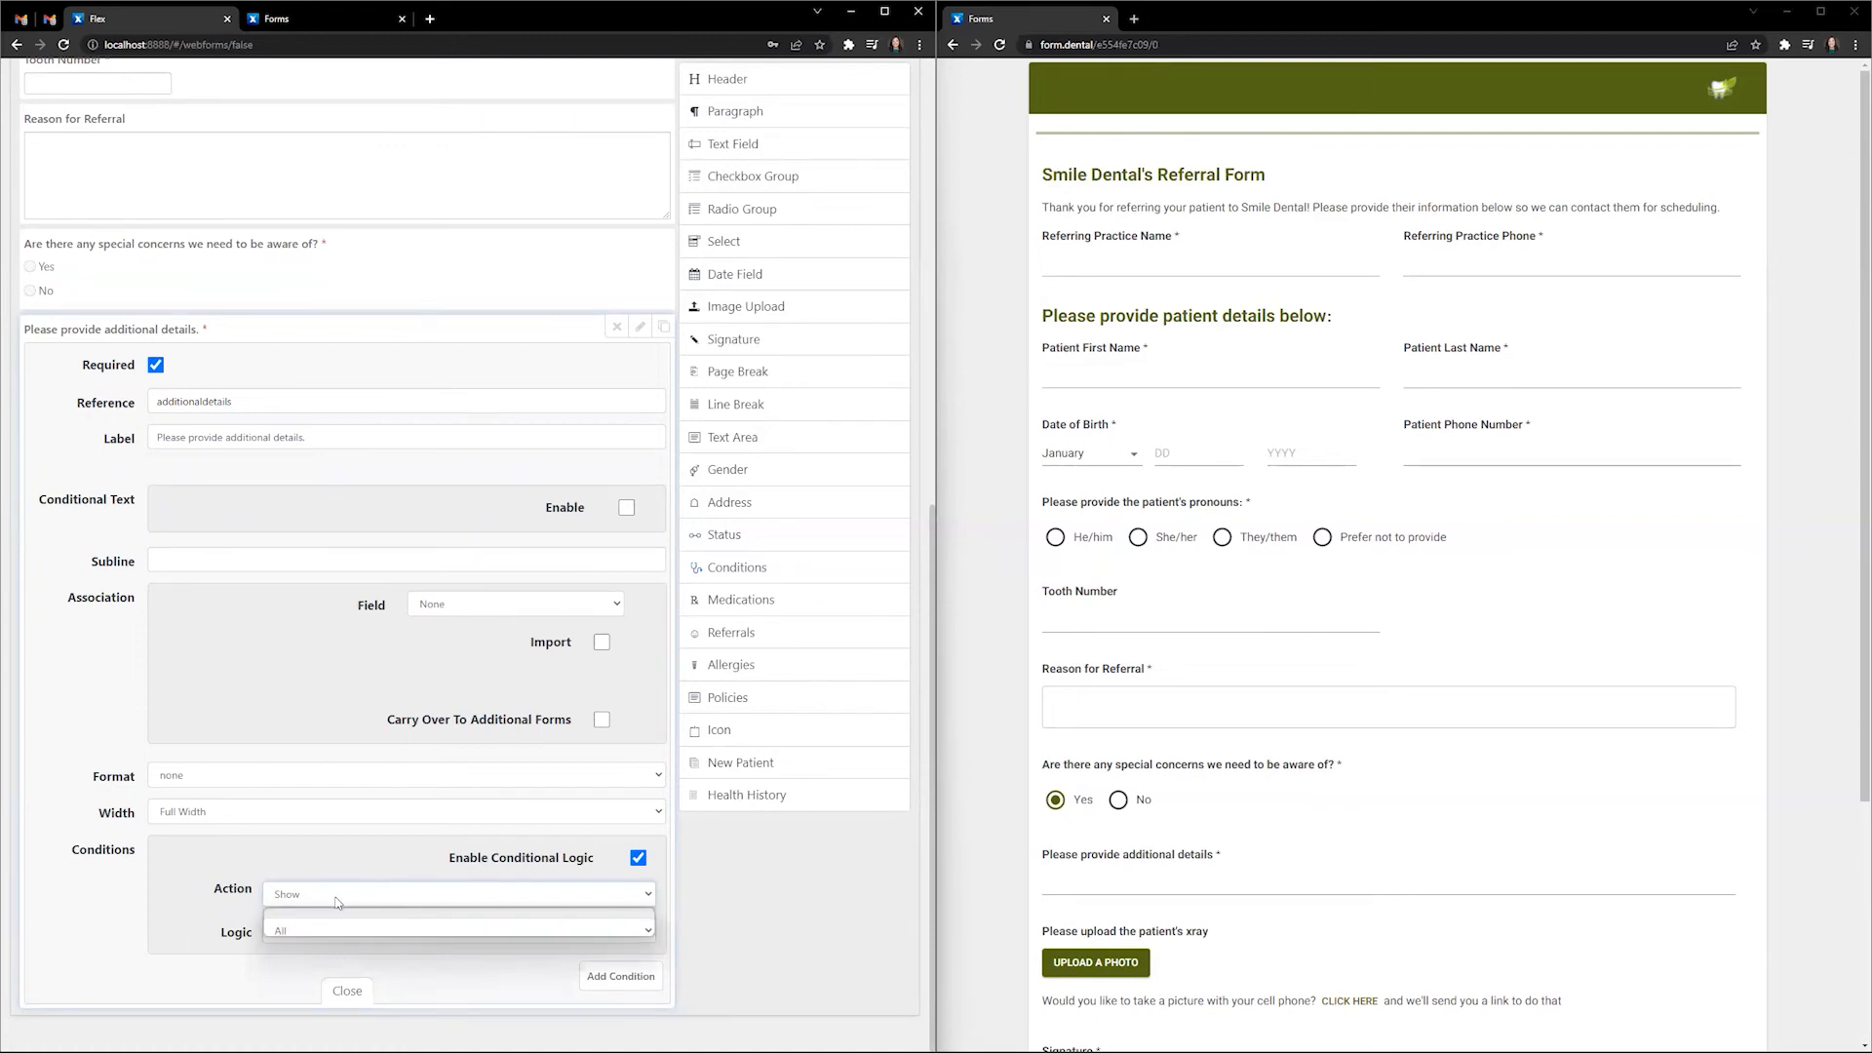
- Add a rule: specialconcerns, Selected, value Yes, then close the settings
left_click(590, 989)
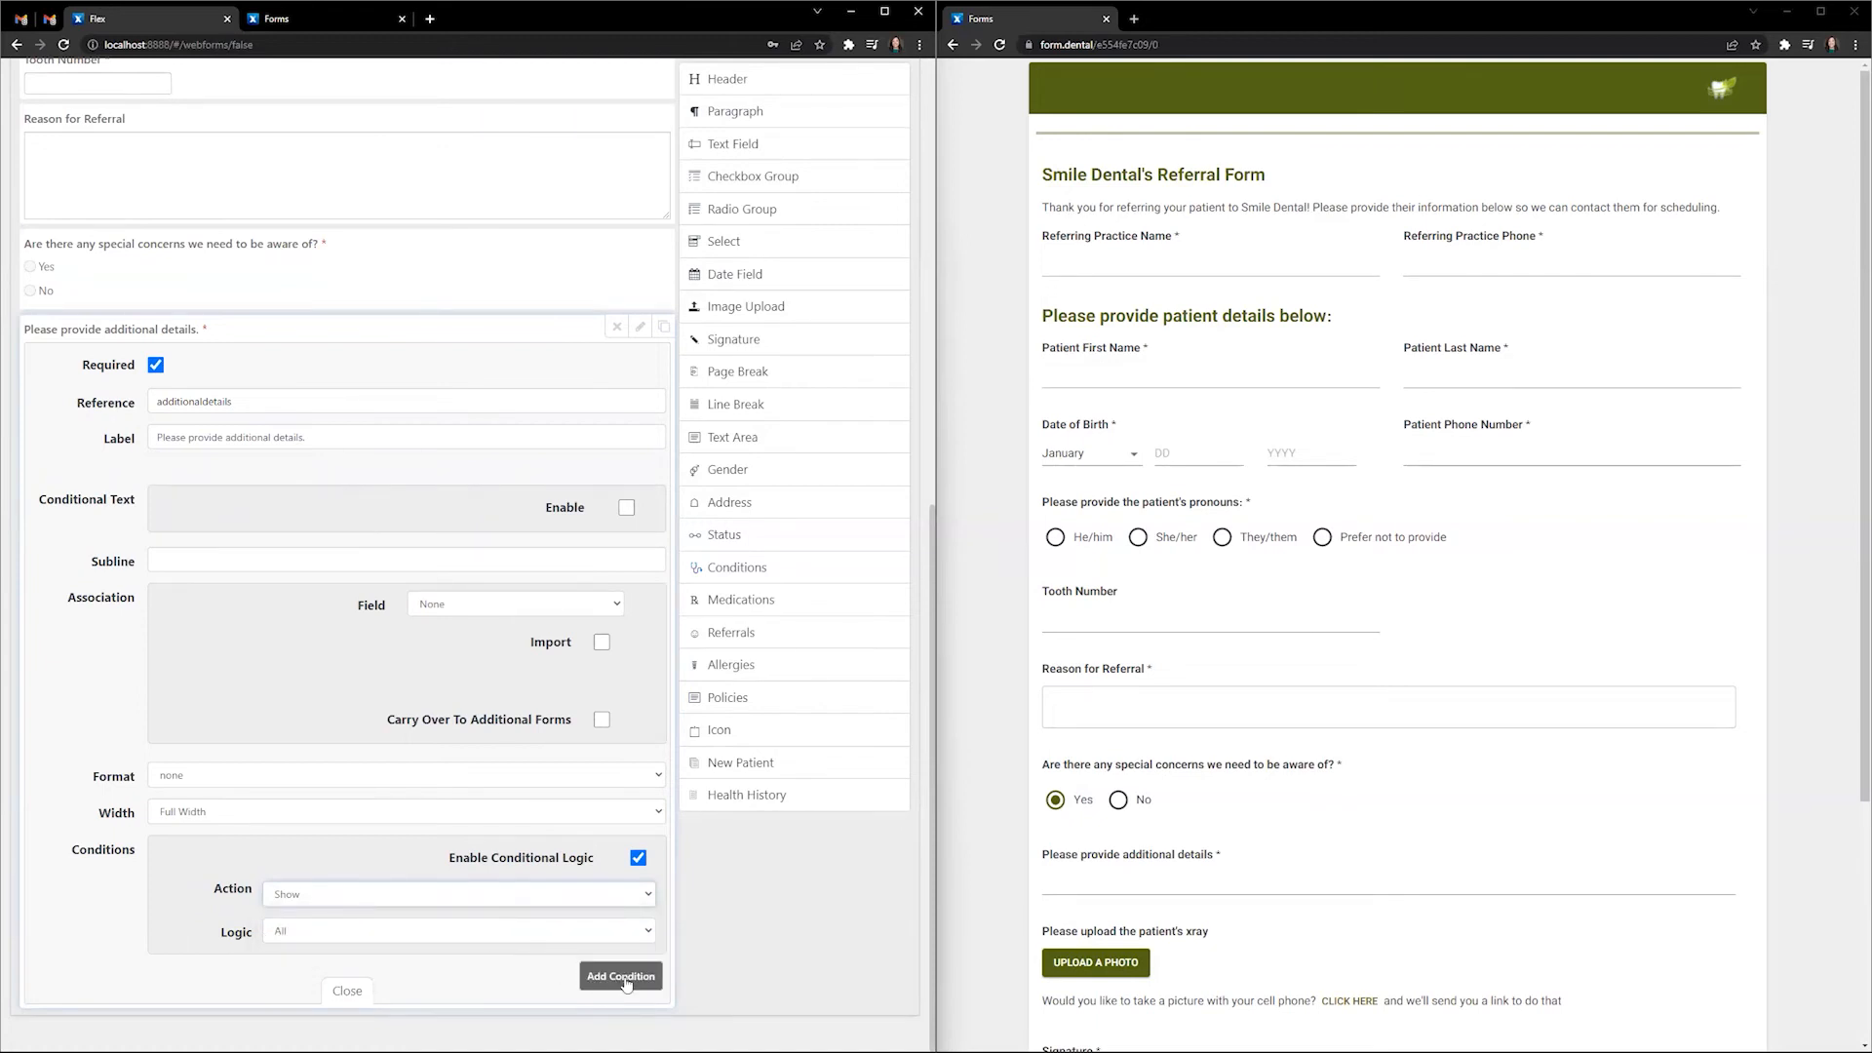
scroll(735, 1031, "down", 2)
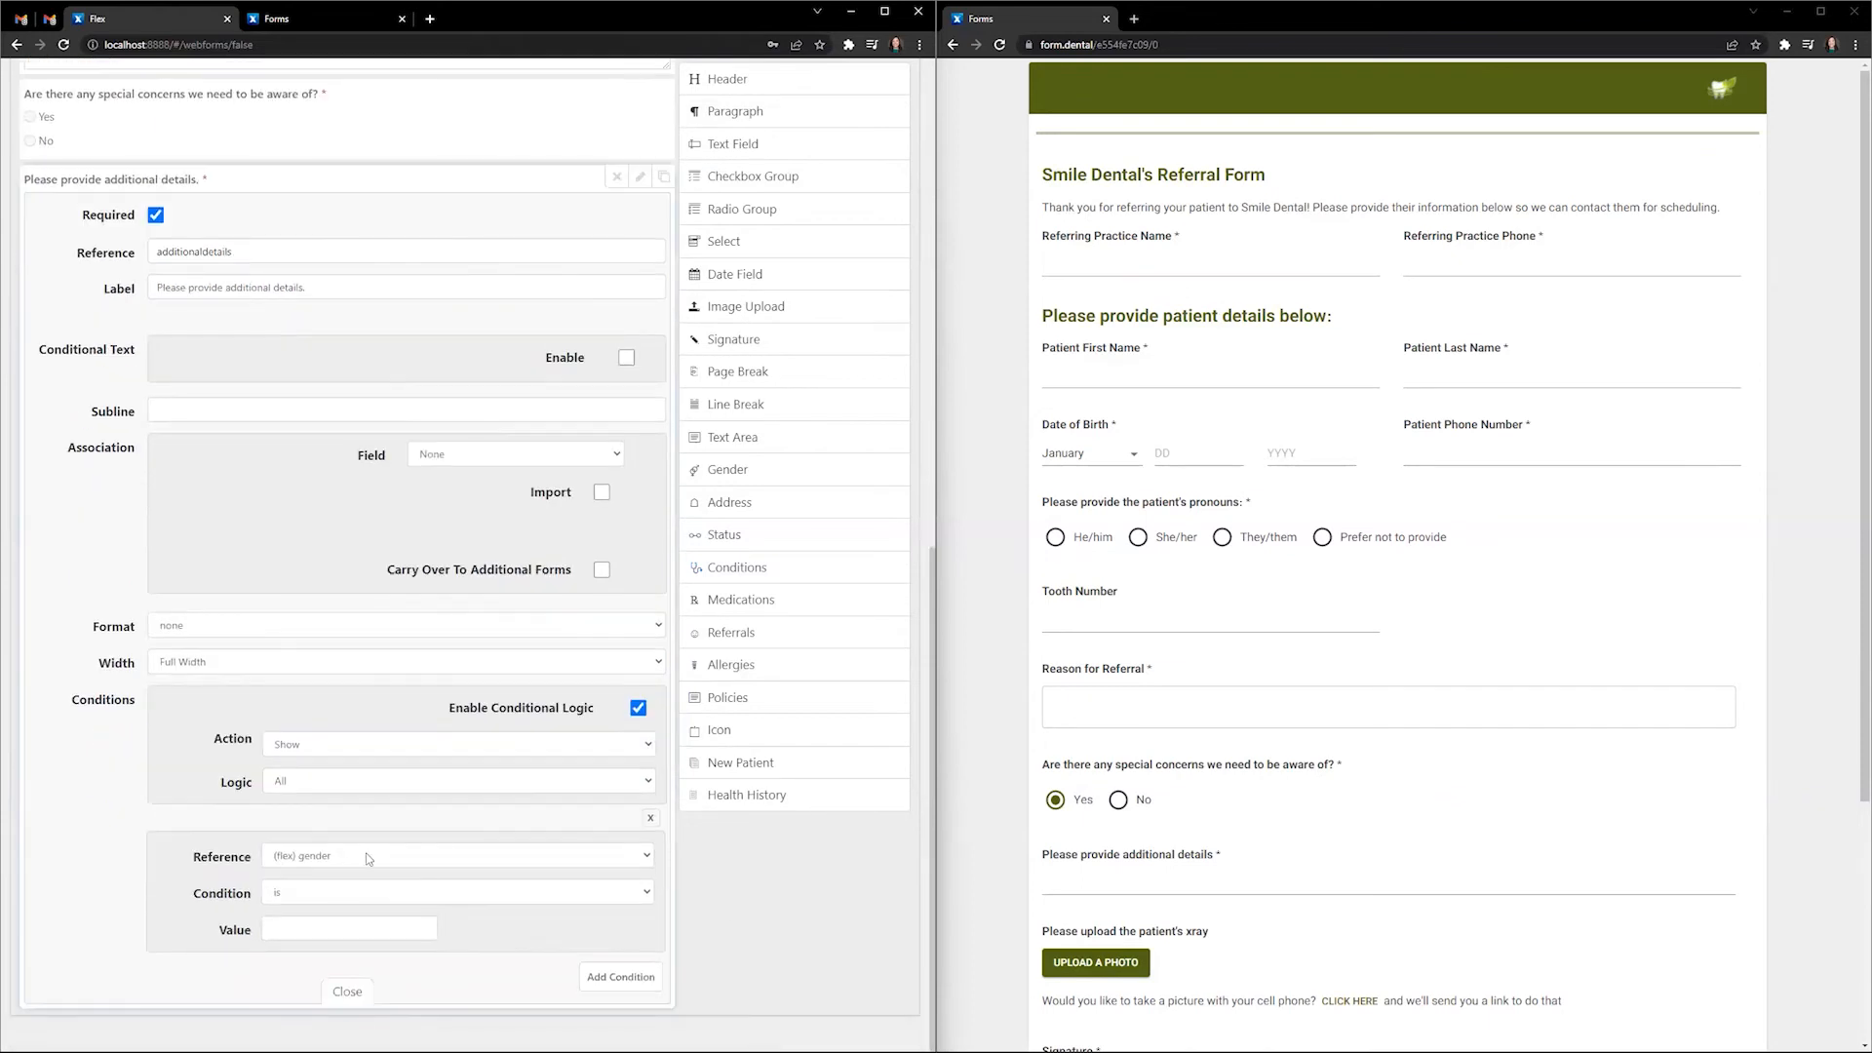
left_click(368, 858)
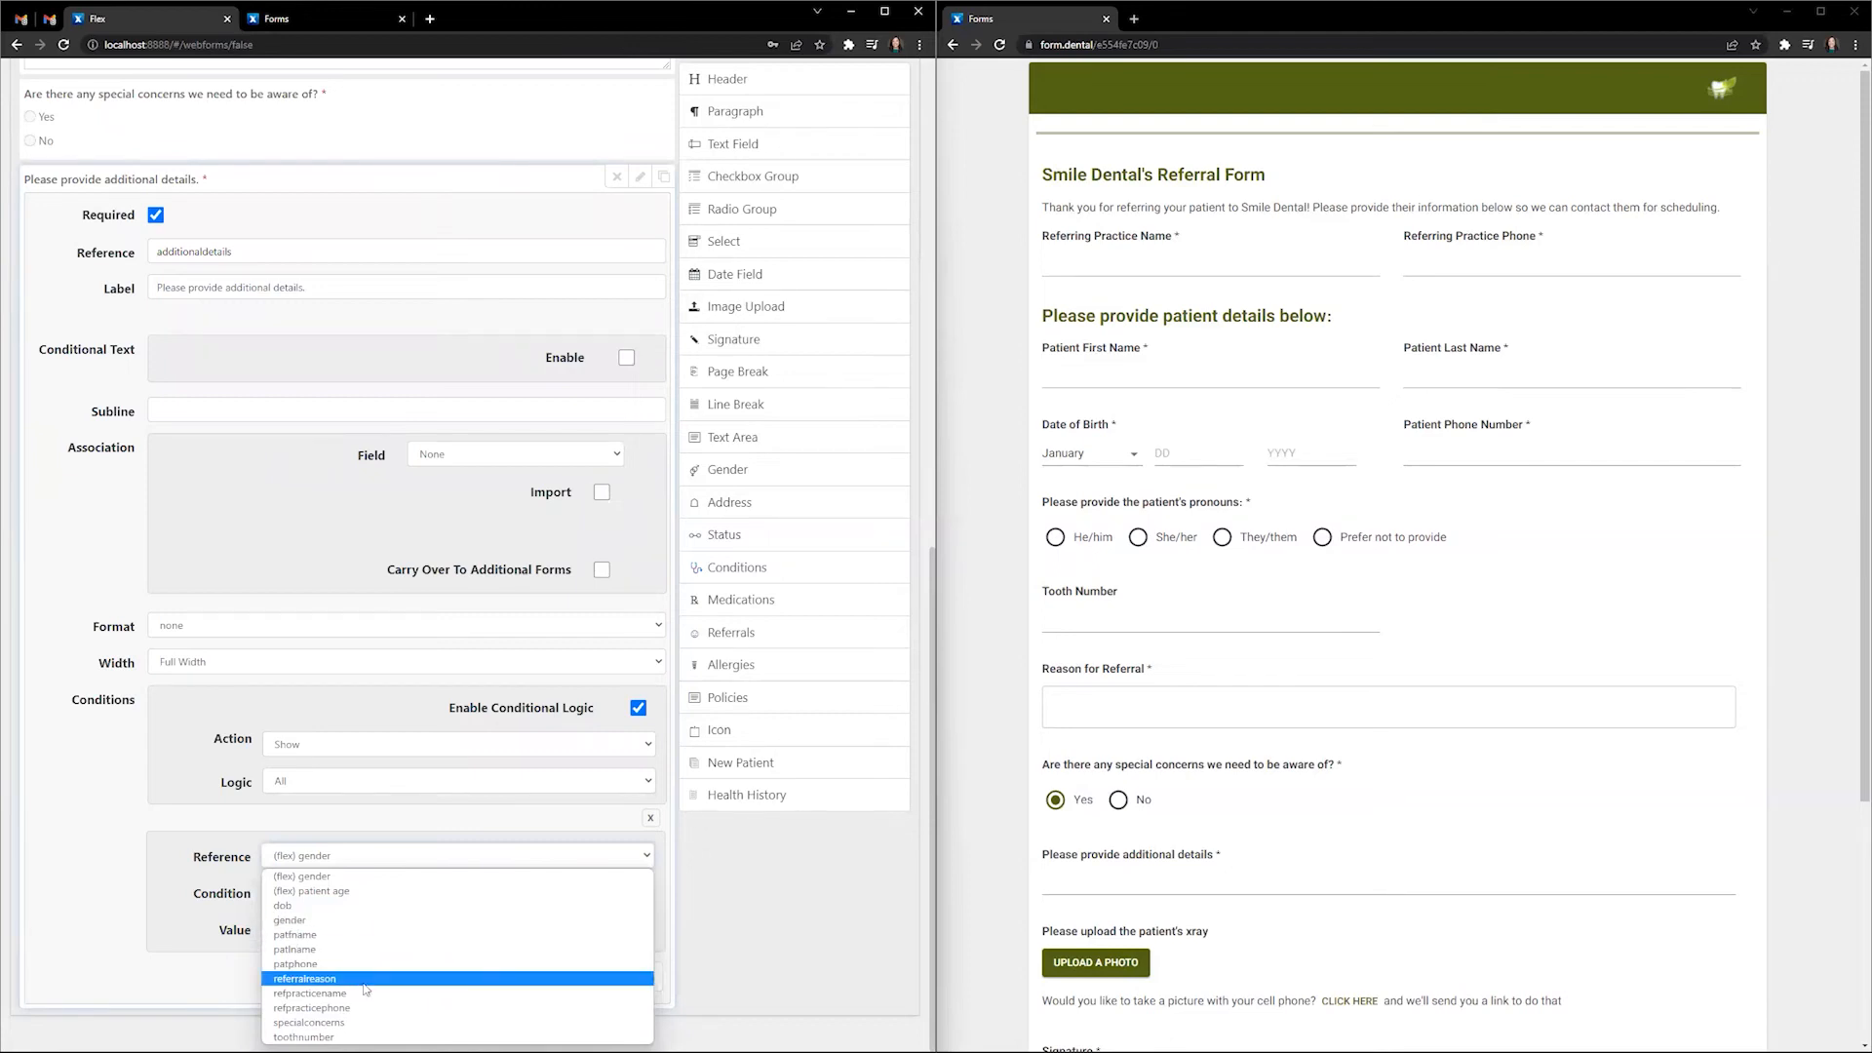
left_click(329, 1024)
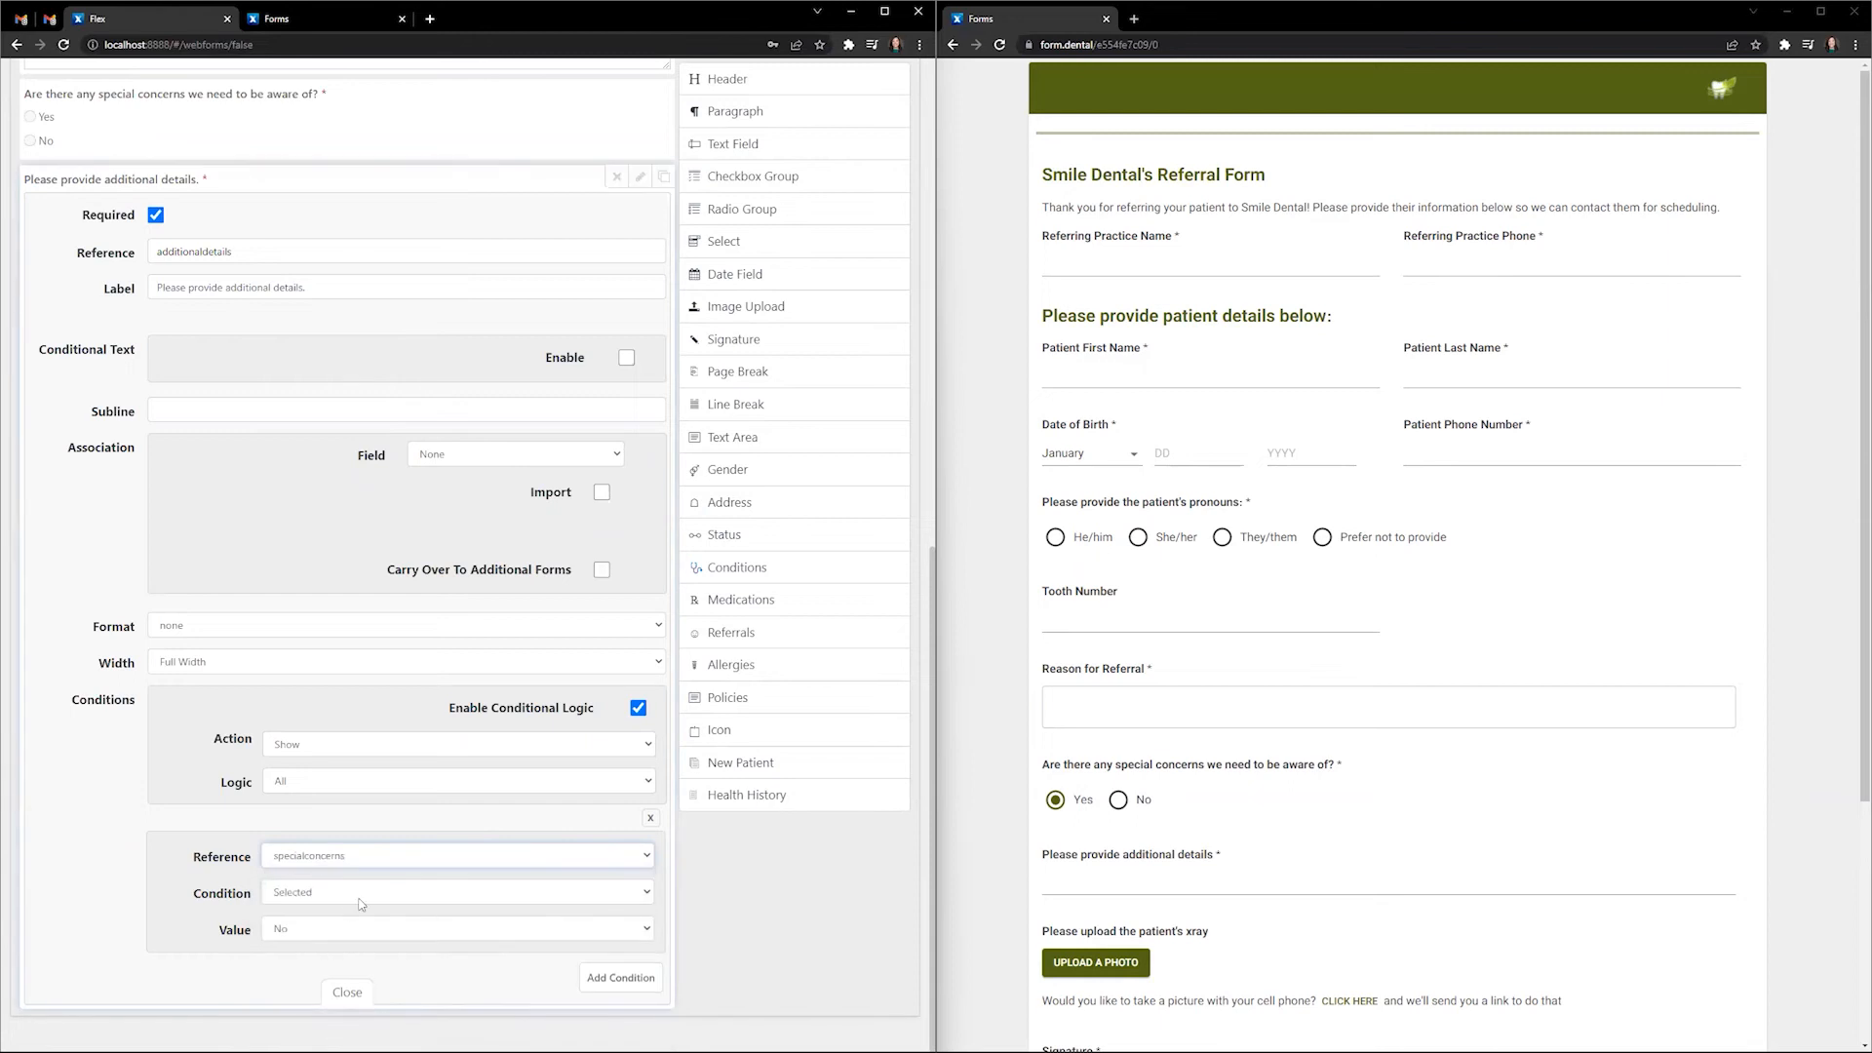
left_click(322, 894)
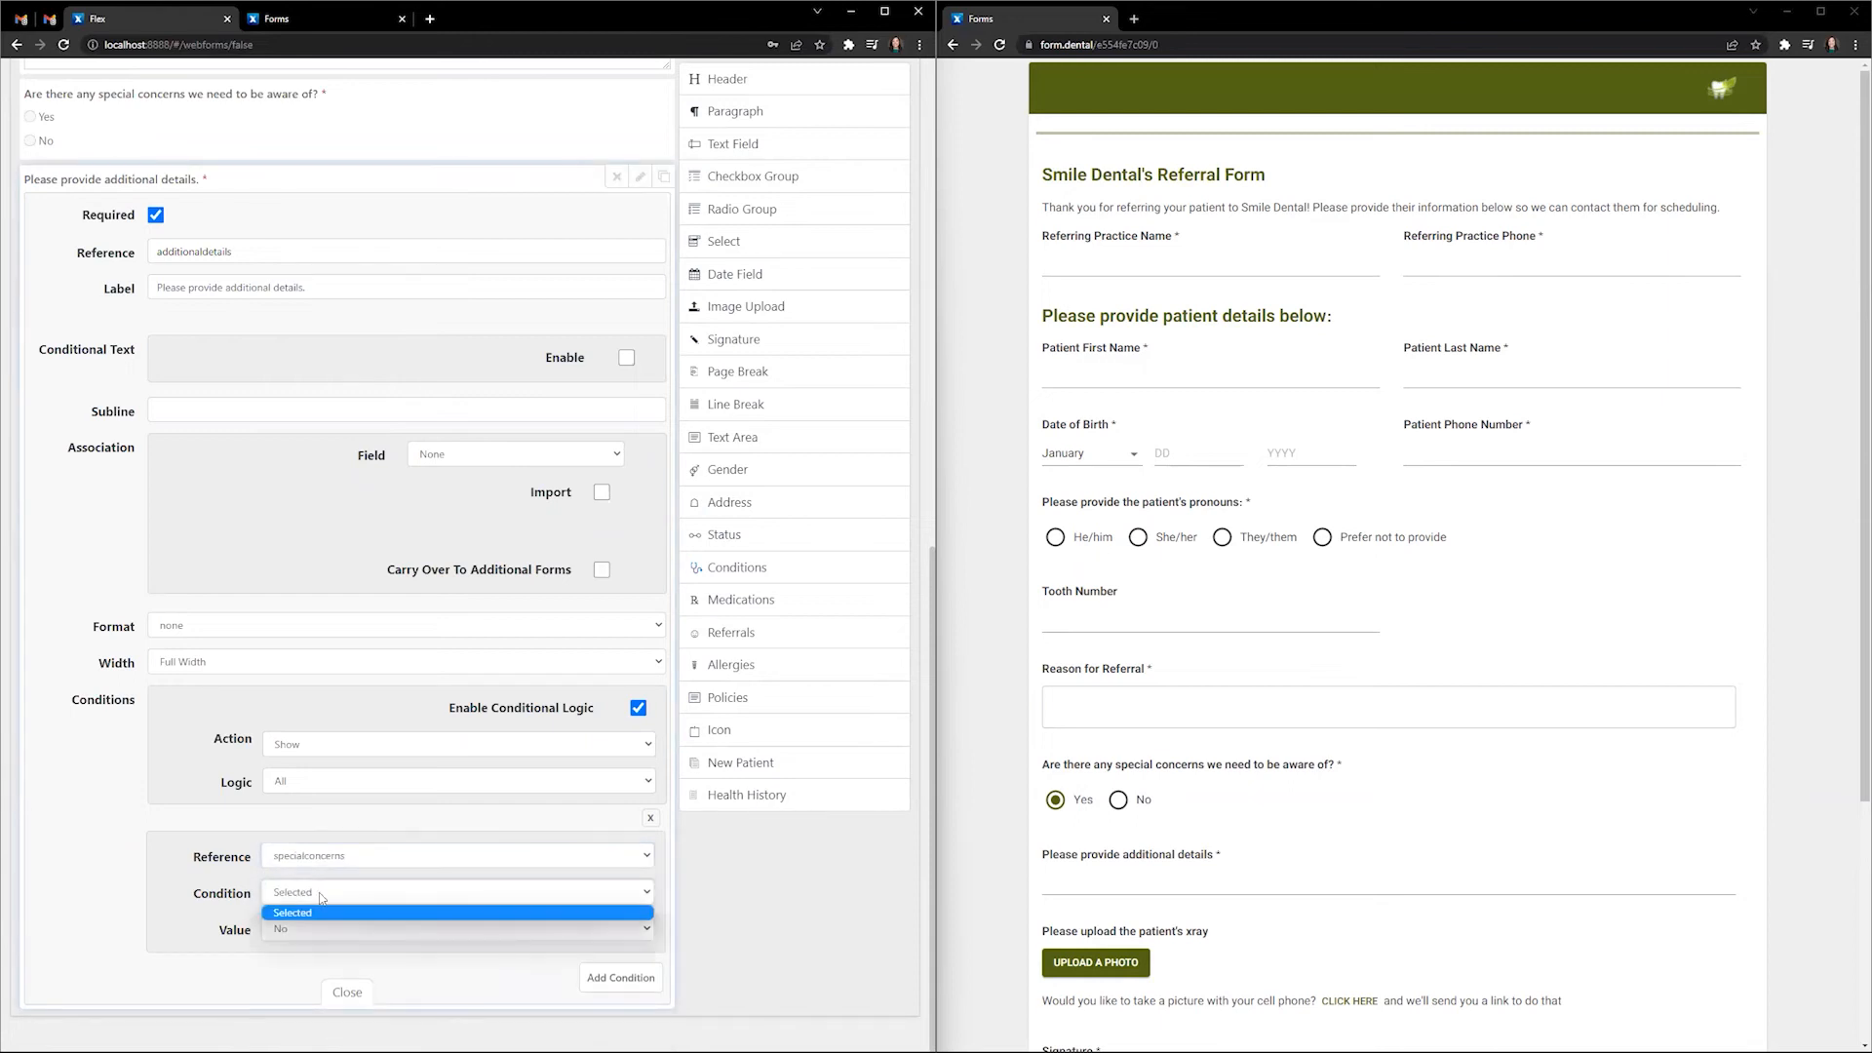
left_click(322, 894)
left_click(310, 930)
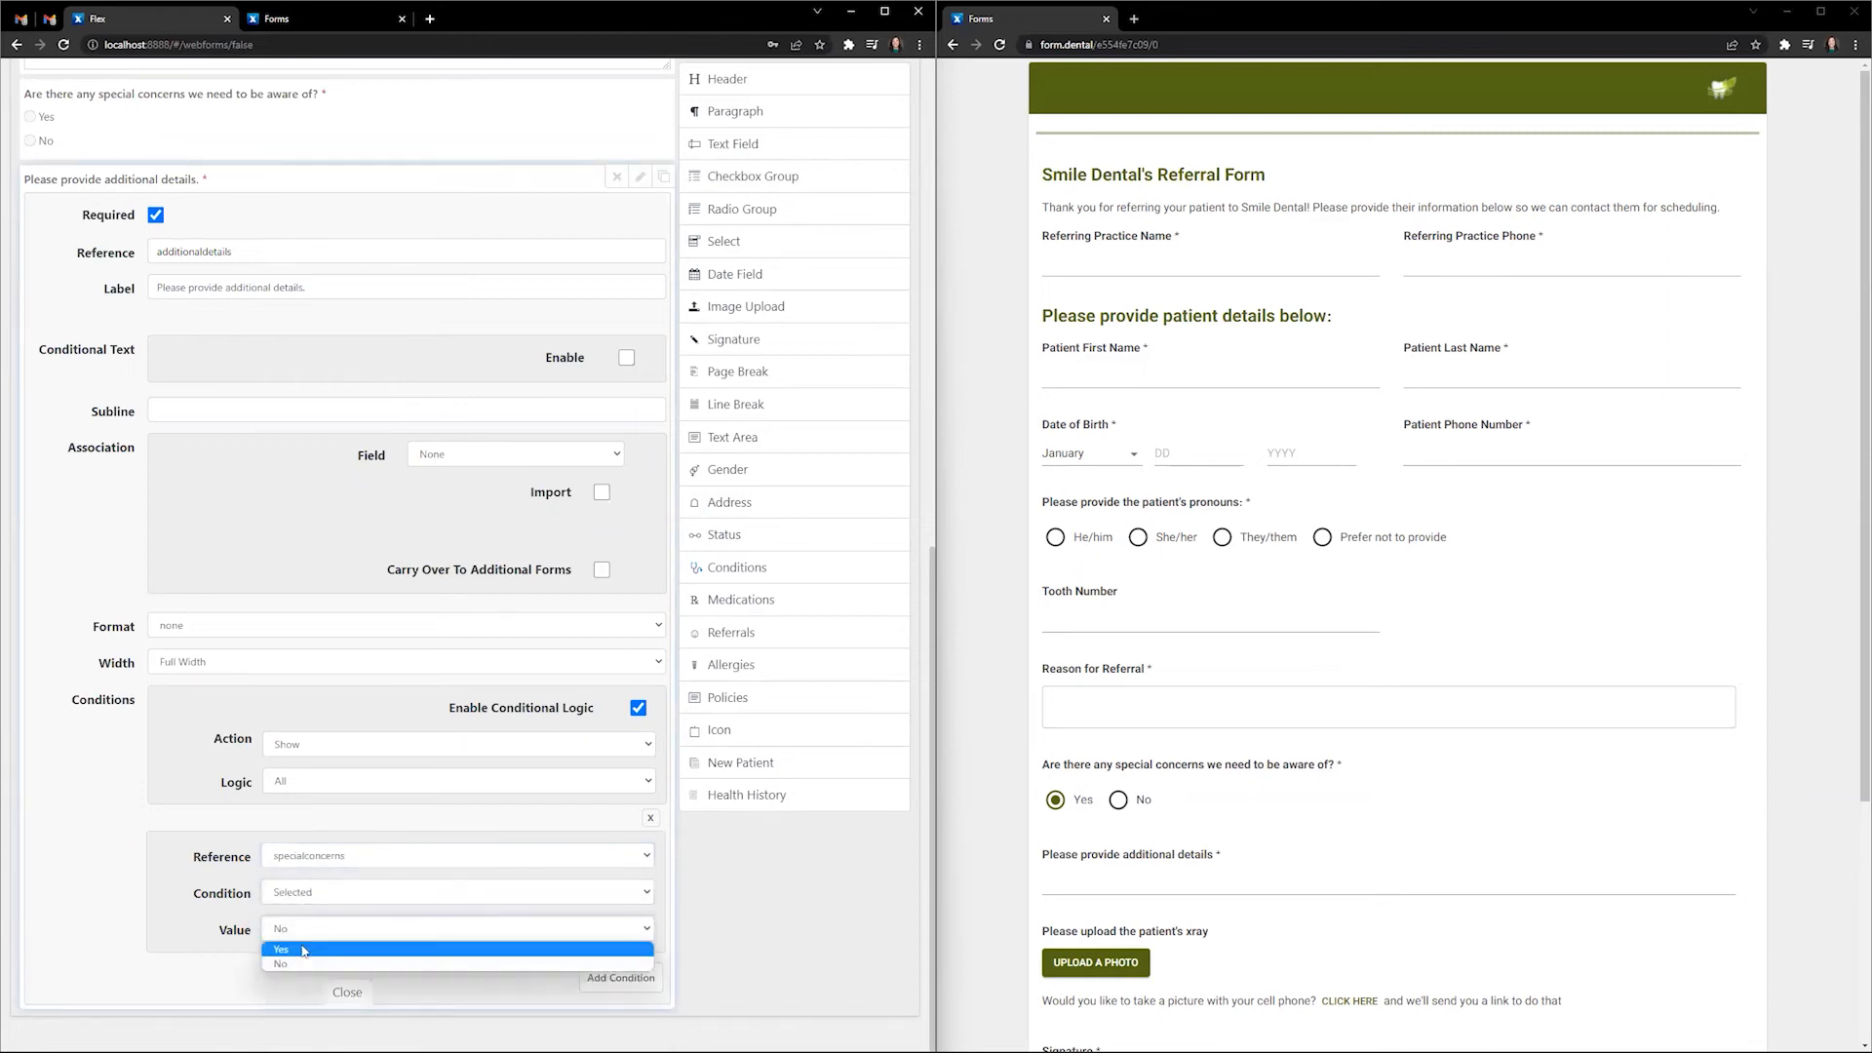
left_click(303, 951)
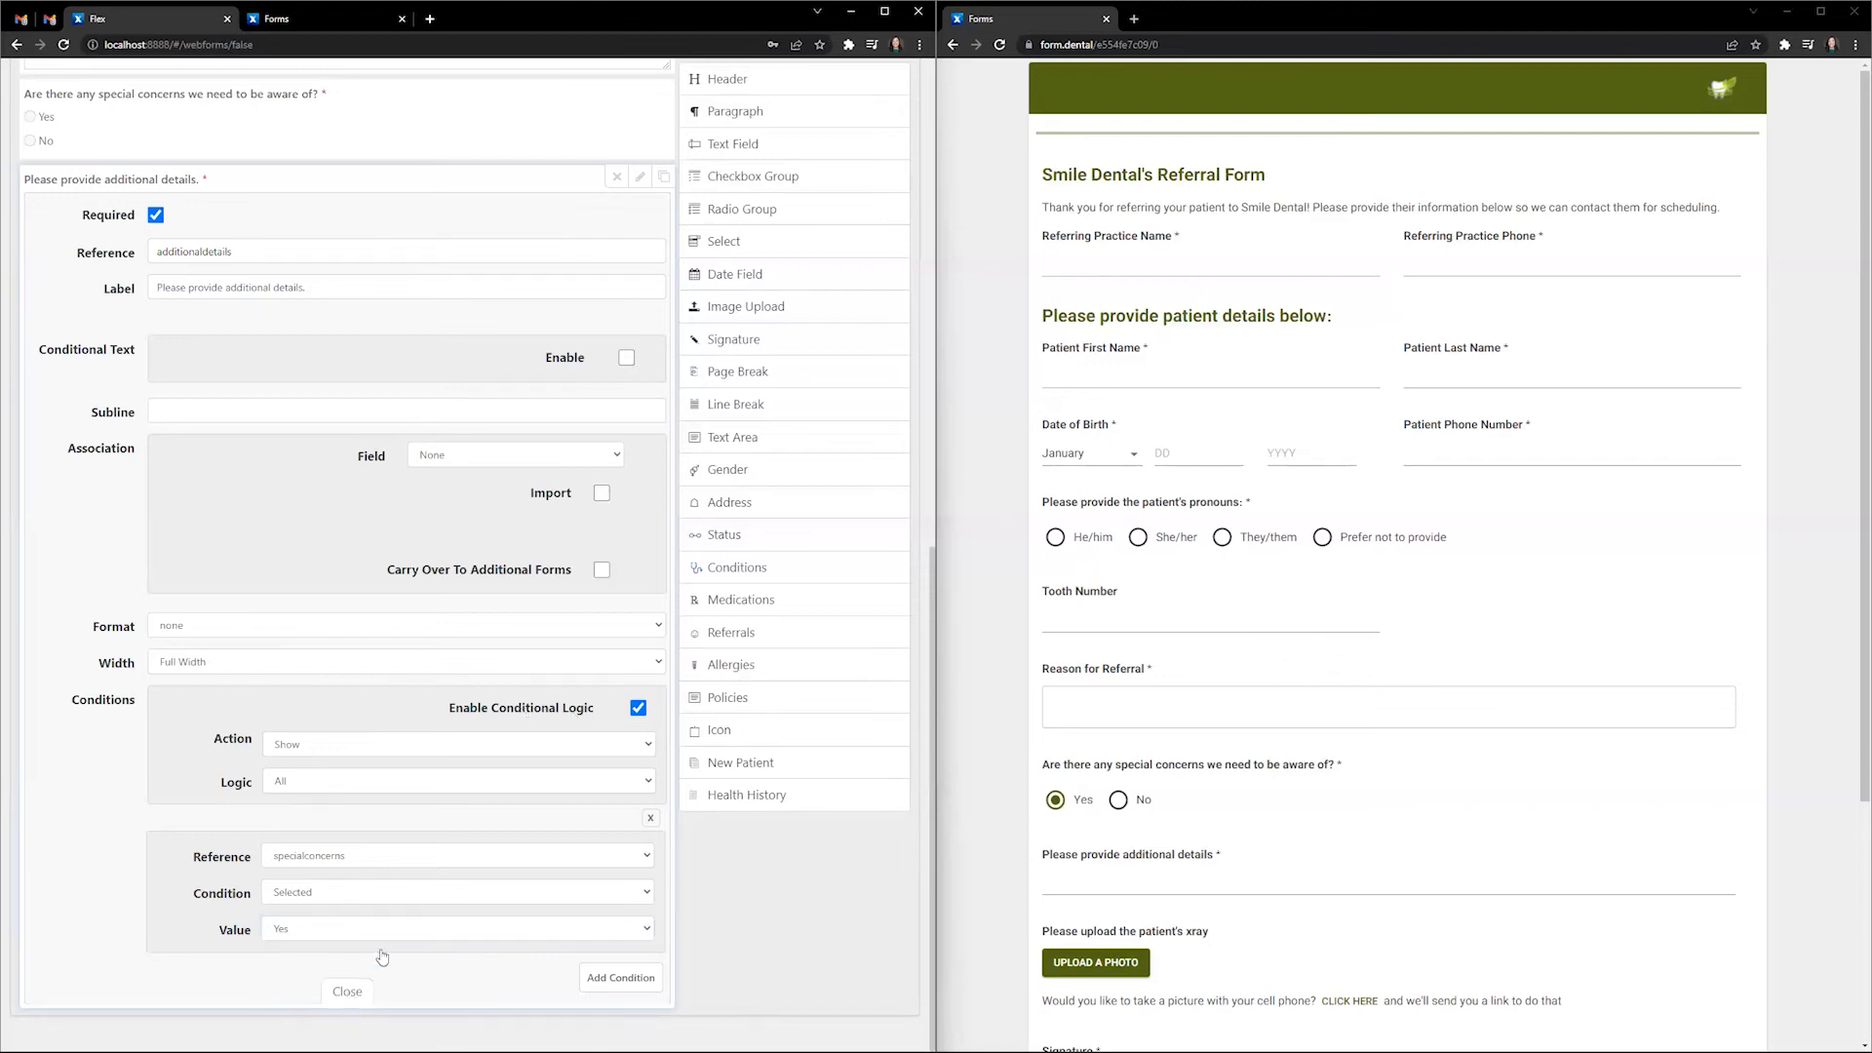
left_click(347, 992)
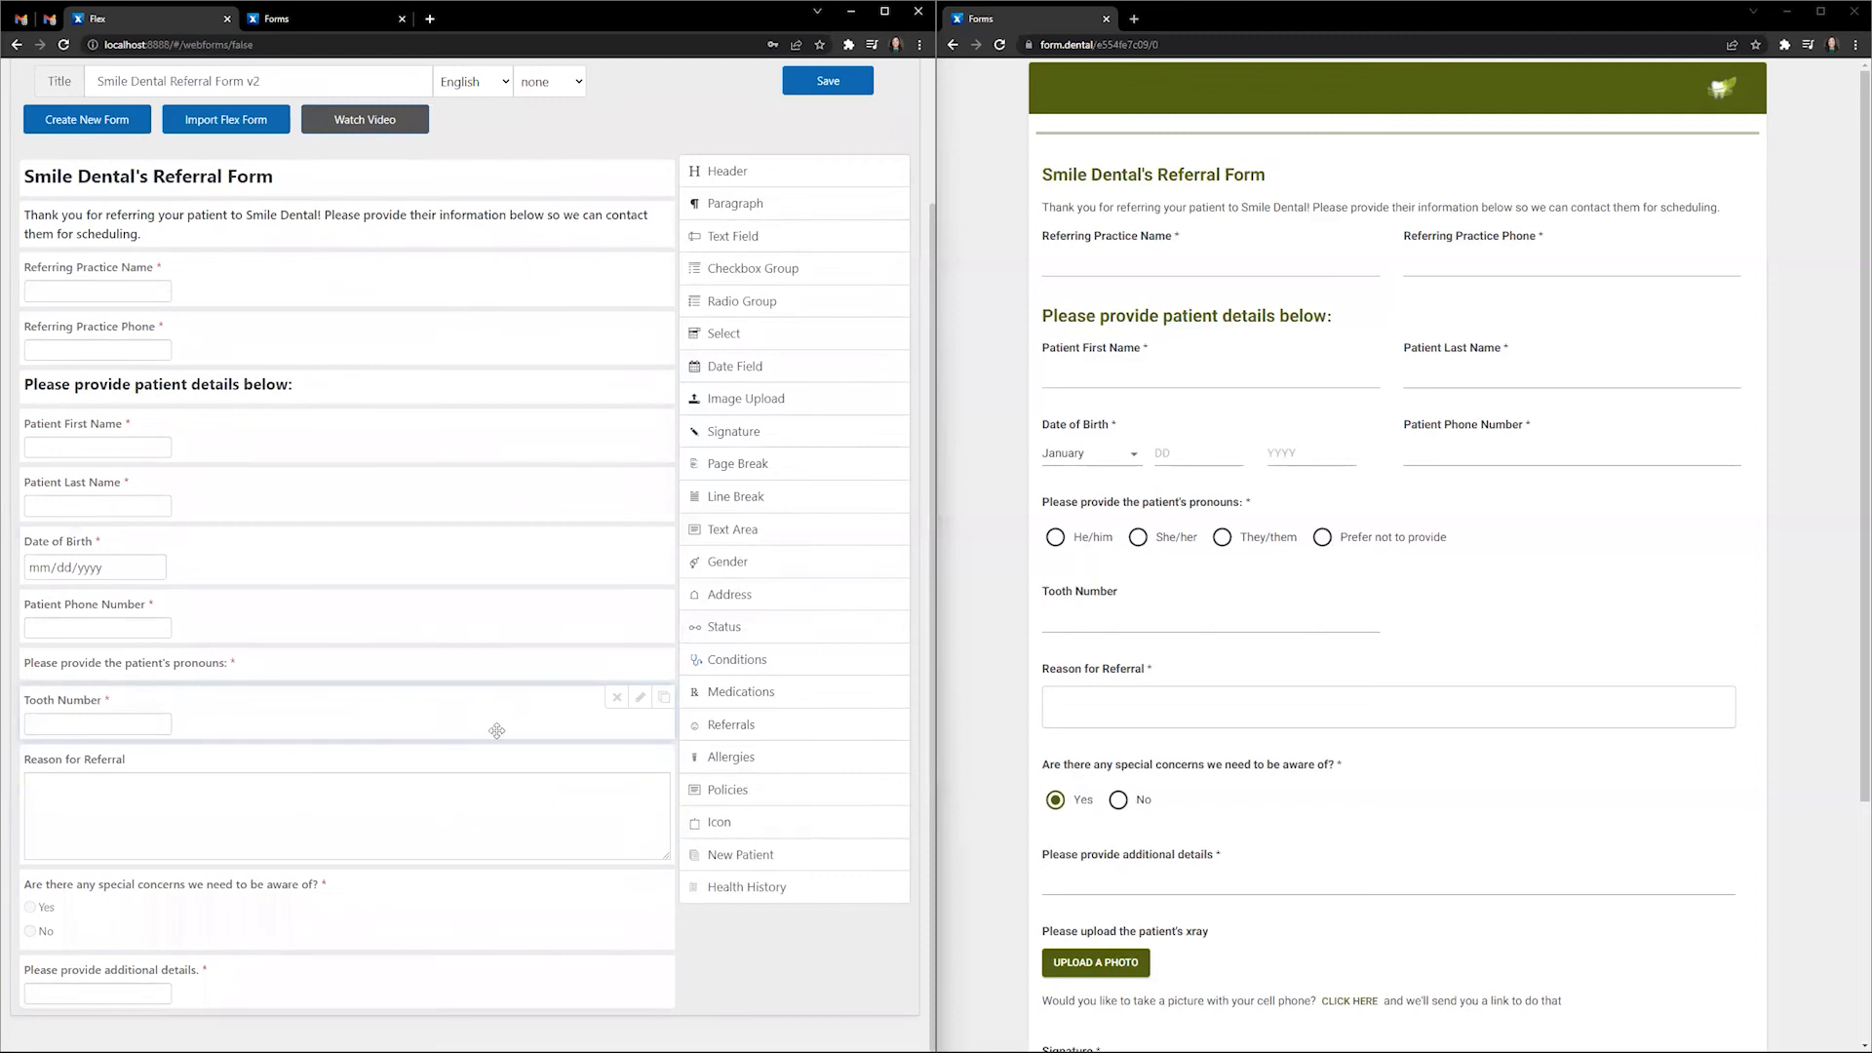
- Add an image upload field with reference xrayupload and label 'Please upload the patient's xray.'
scroll(1307, 881, "down", 3)
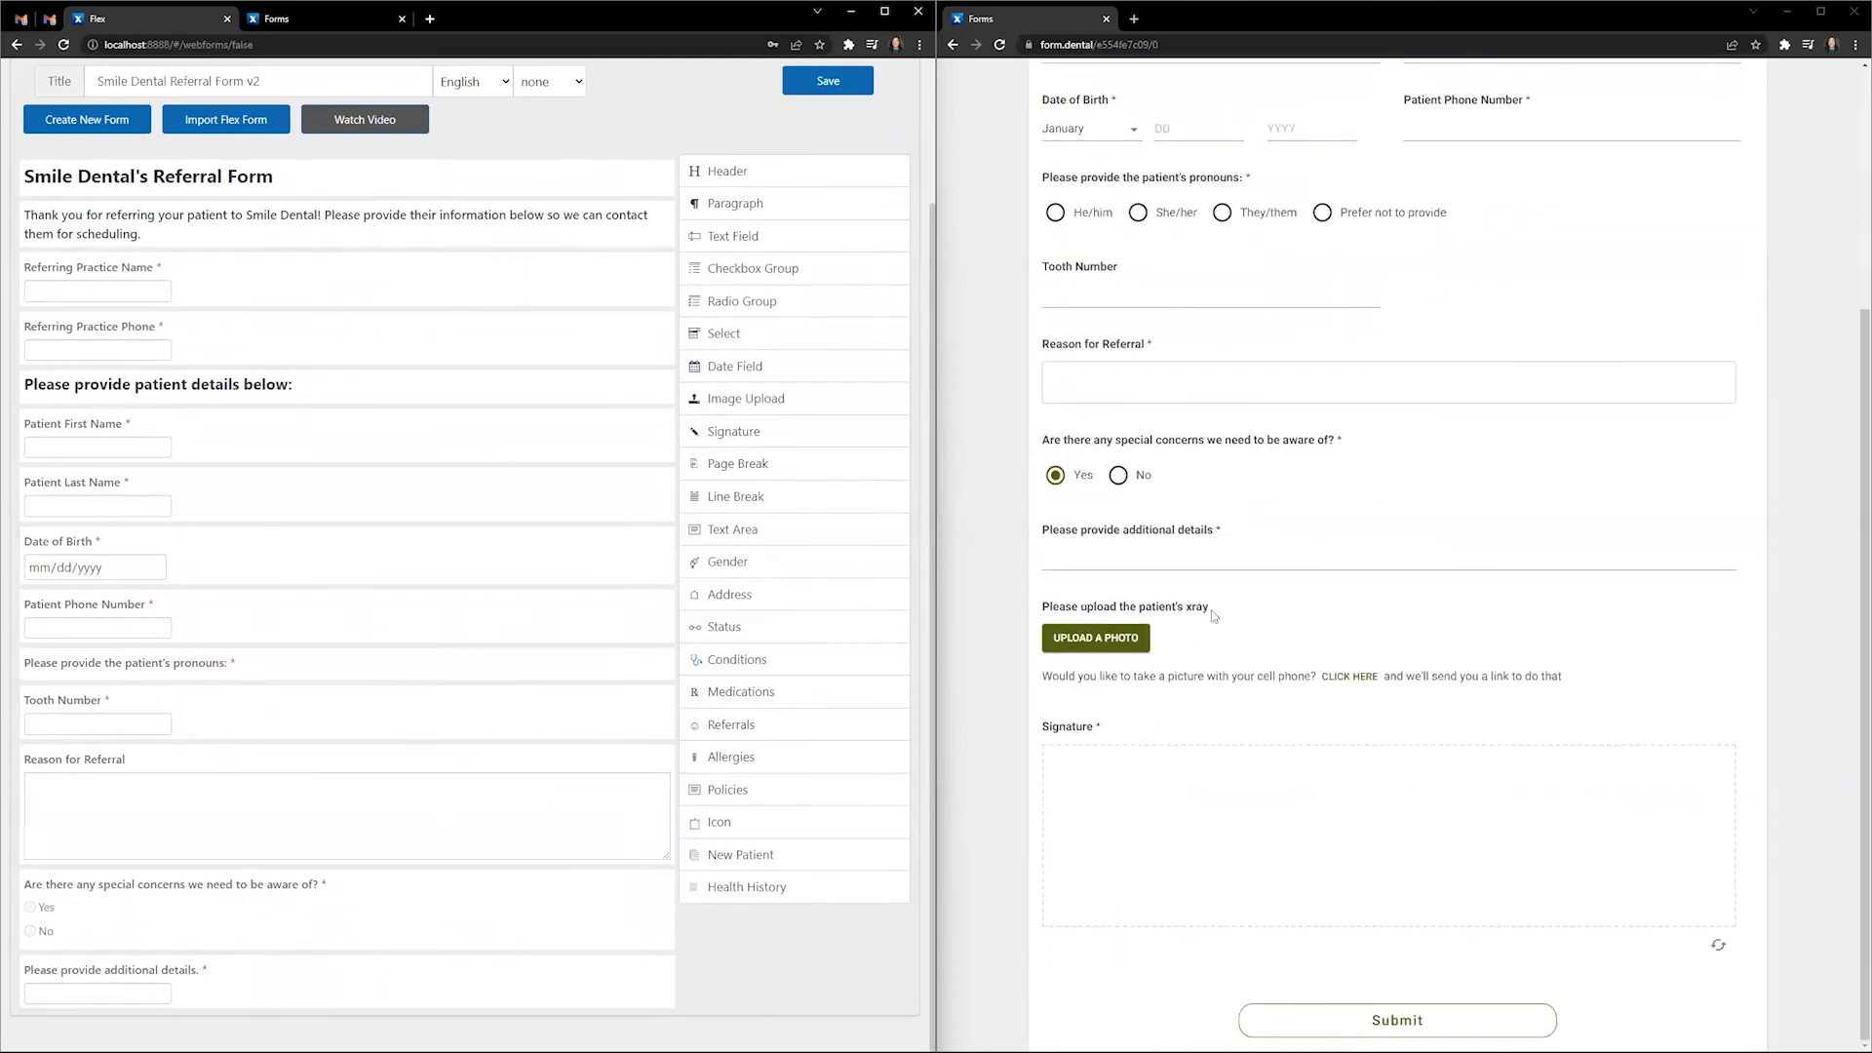
left_click(775, 398)
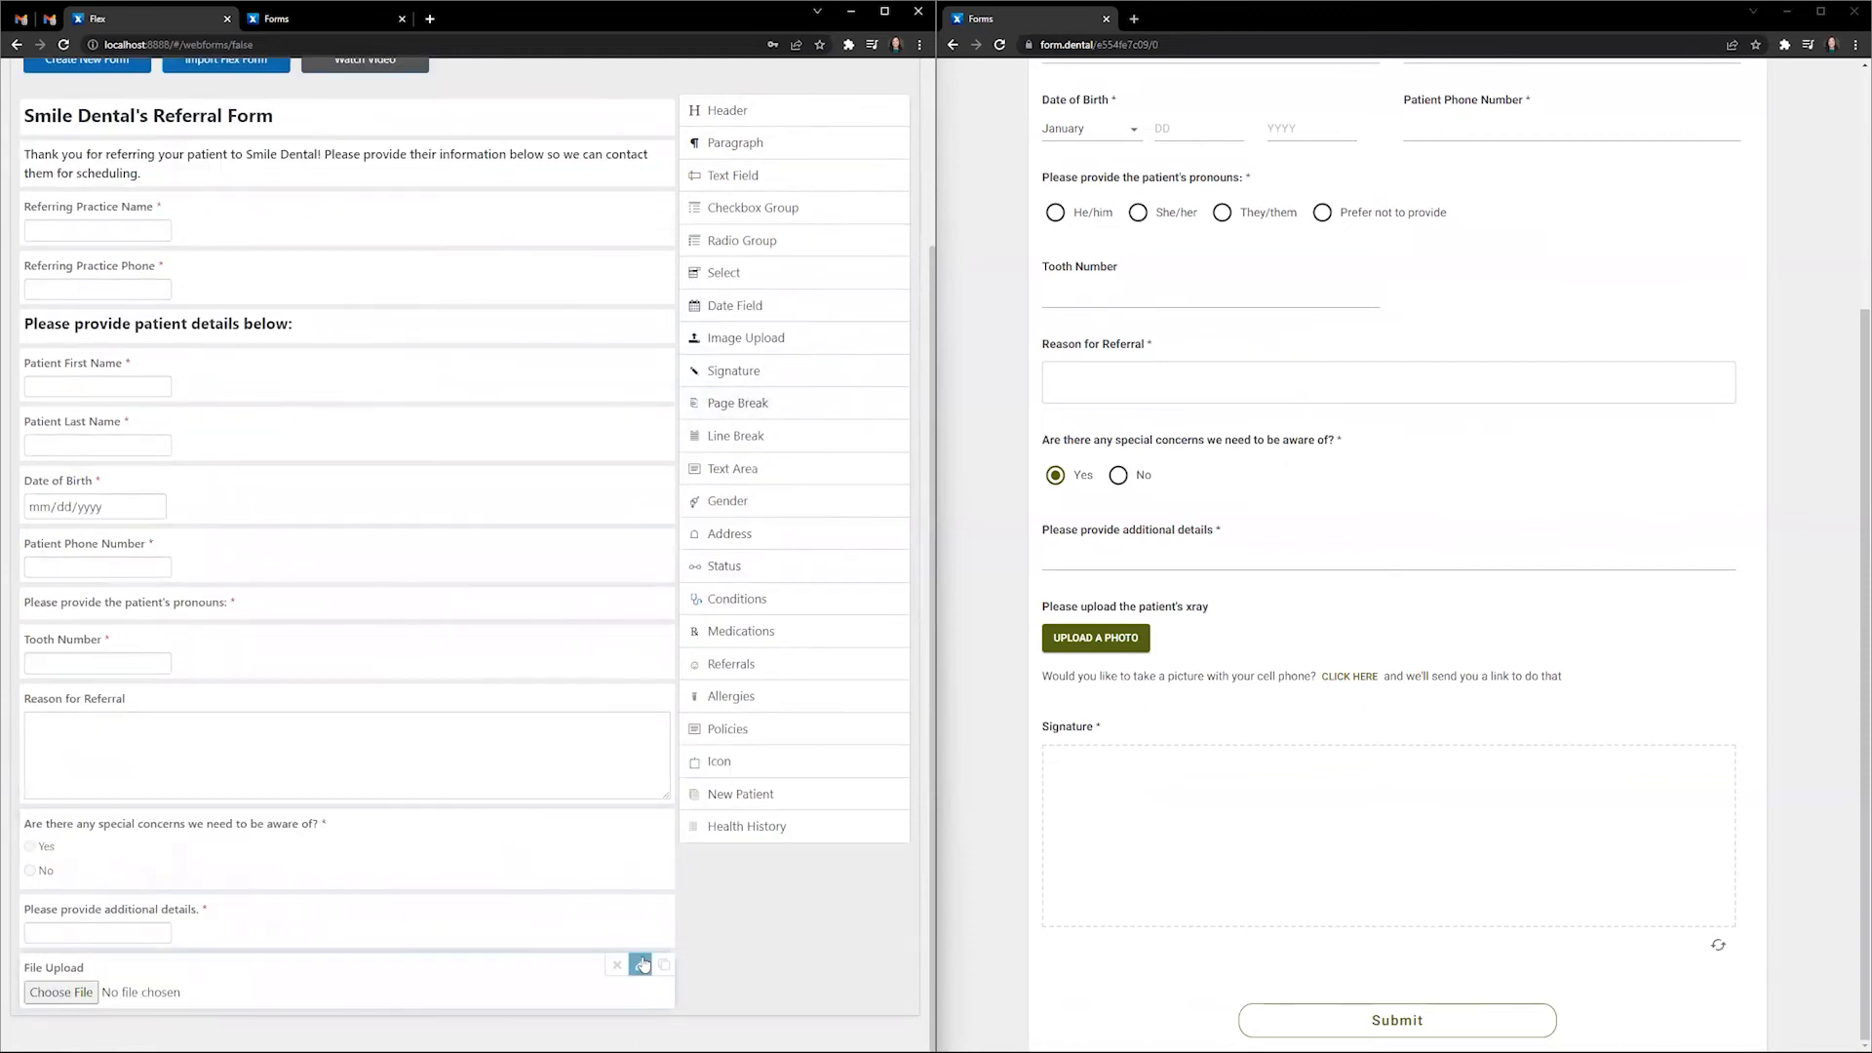
left_click(640, 962)
left_click_drag(226, 693, 100, 689)
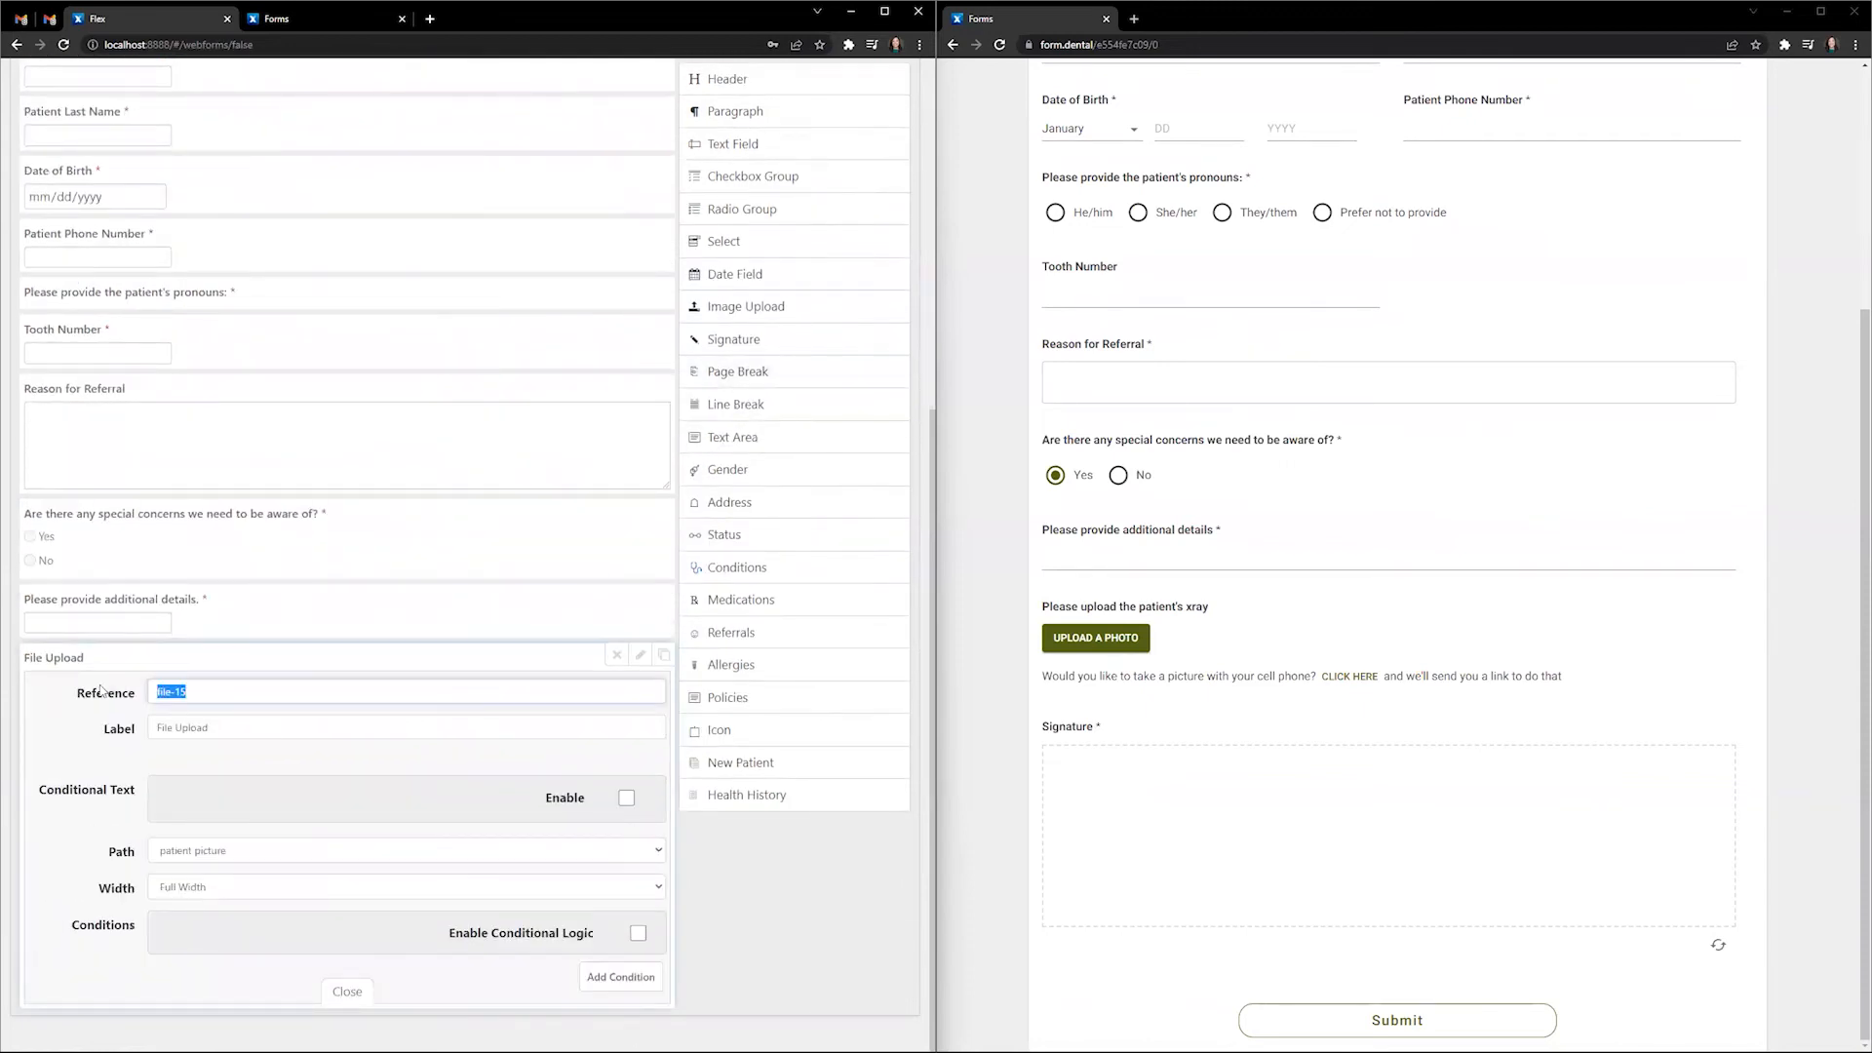
type("xrayupload")
key("Tab")
type("Please upl")
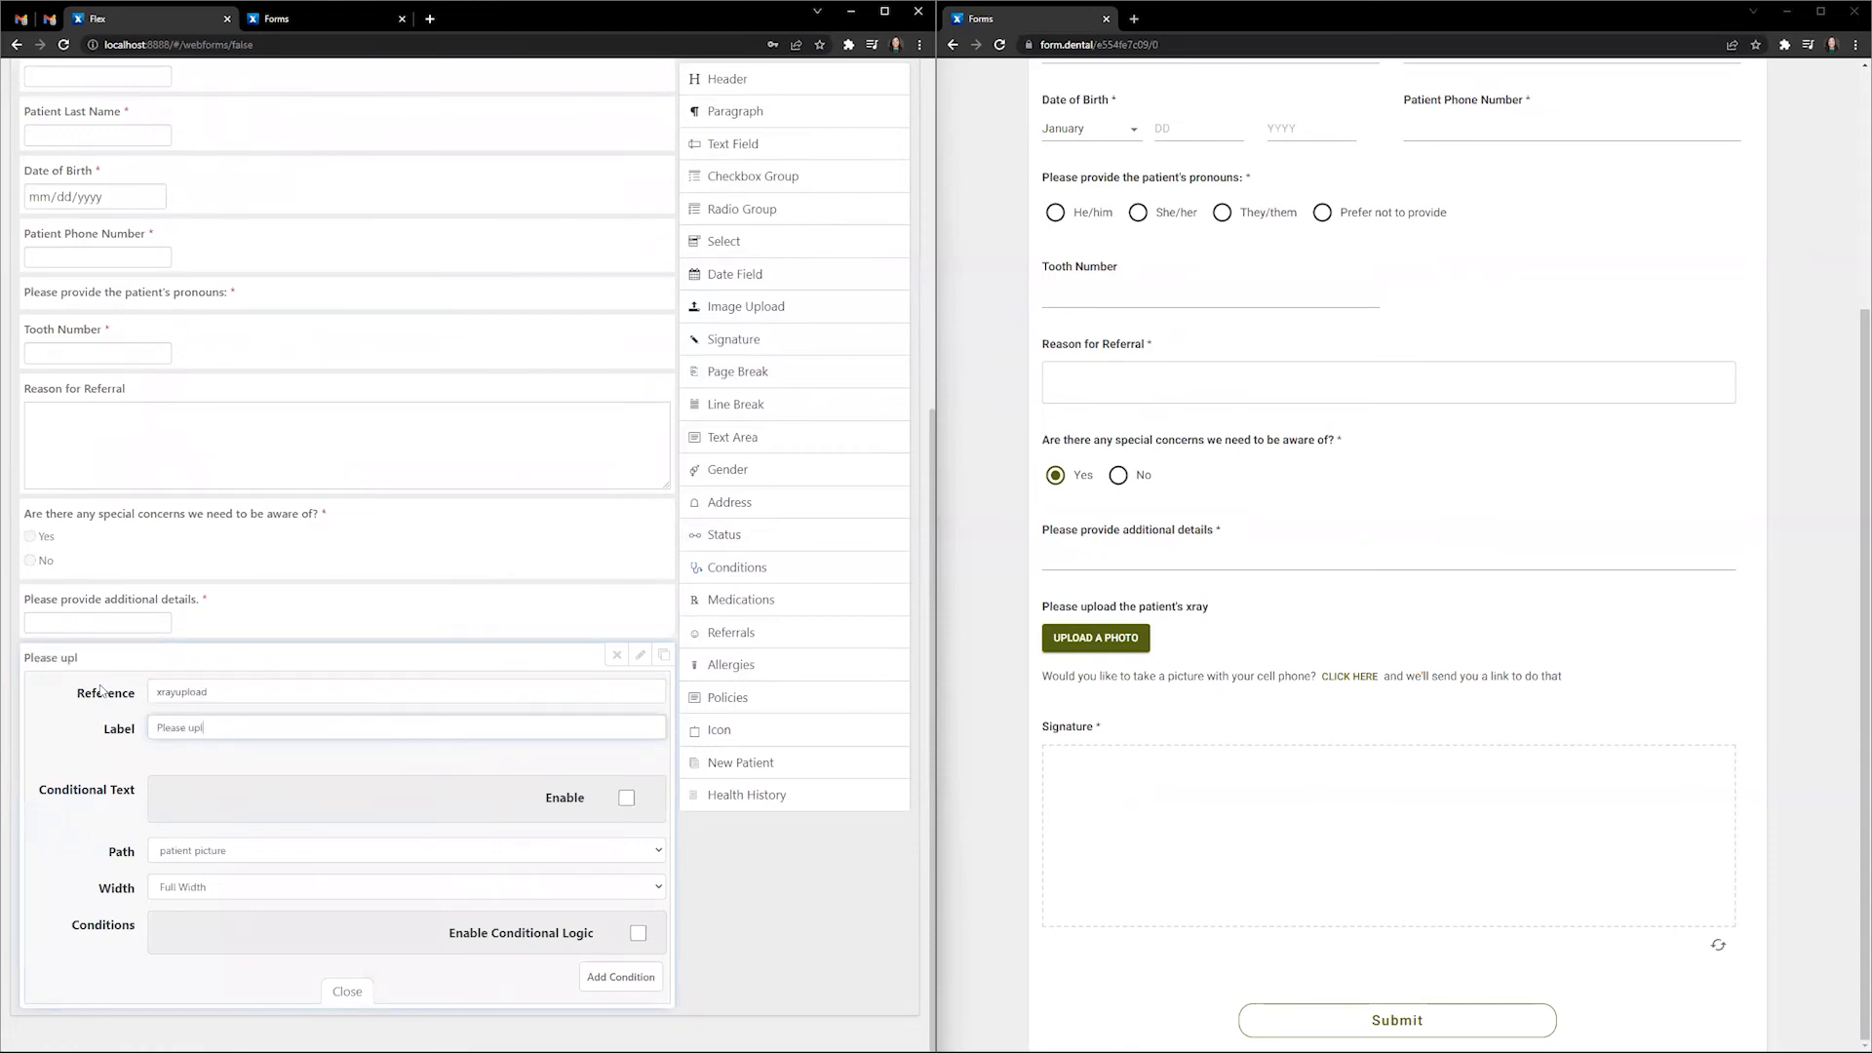
type("oad the patient's xray.")
- Set the upload storage path to BWs and close the field settings
left_click(243, 851)
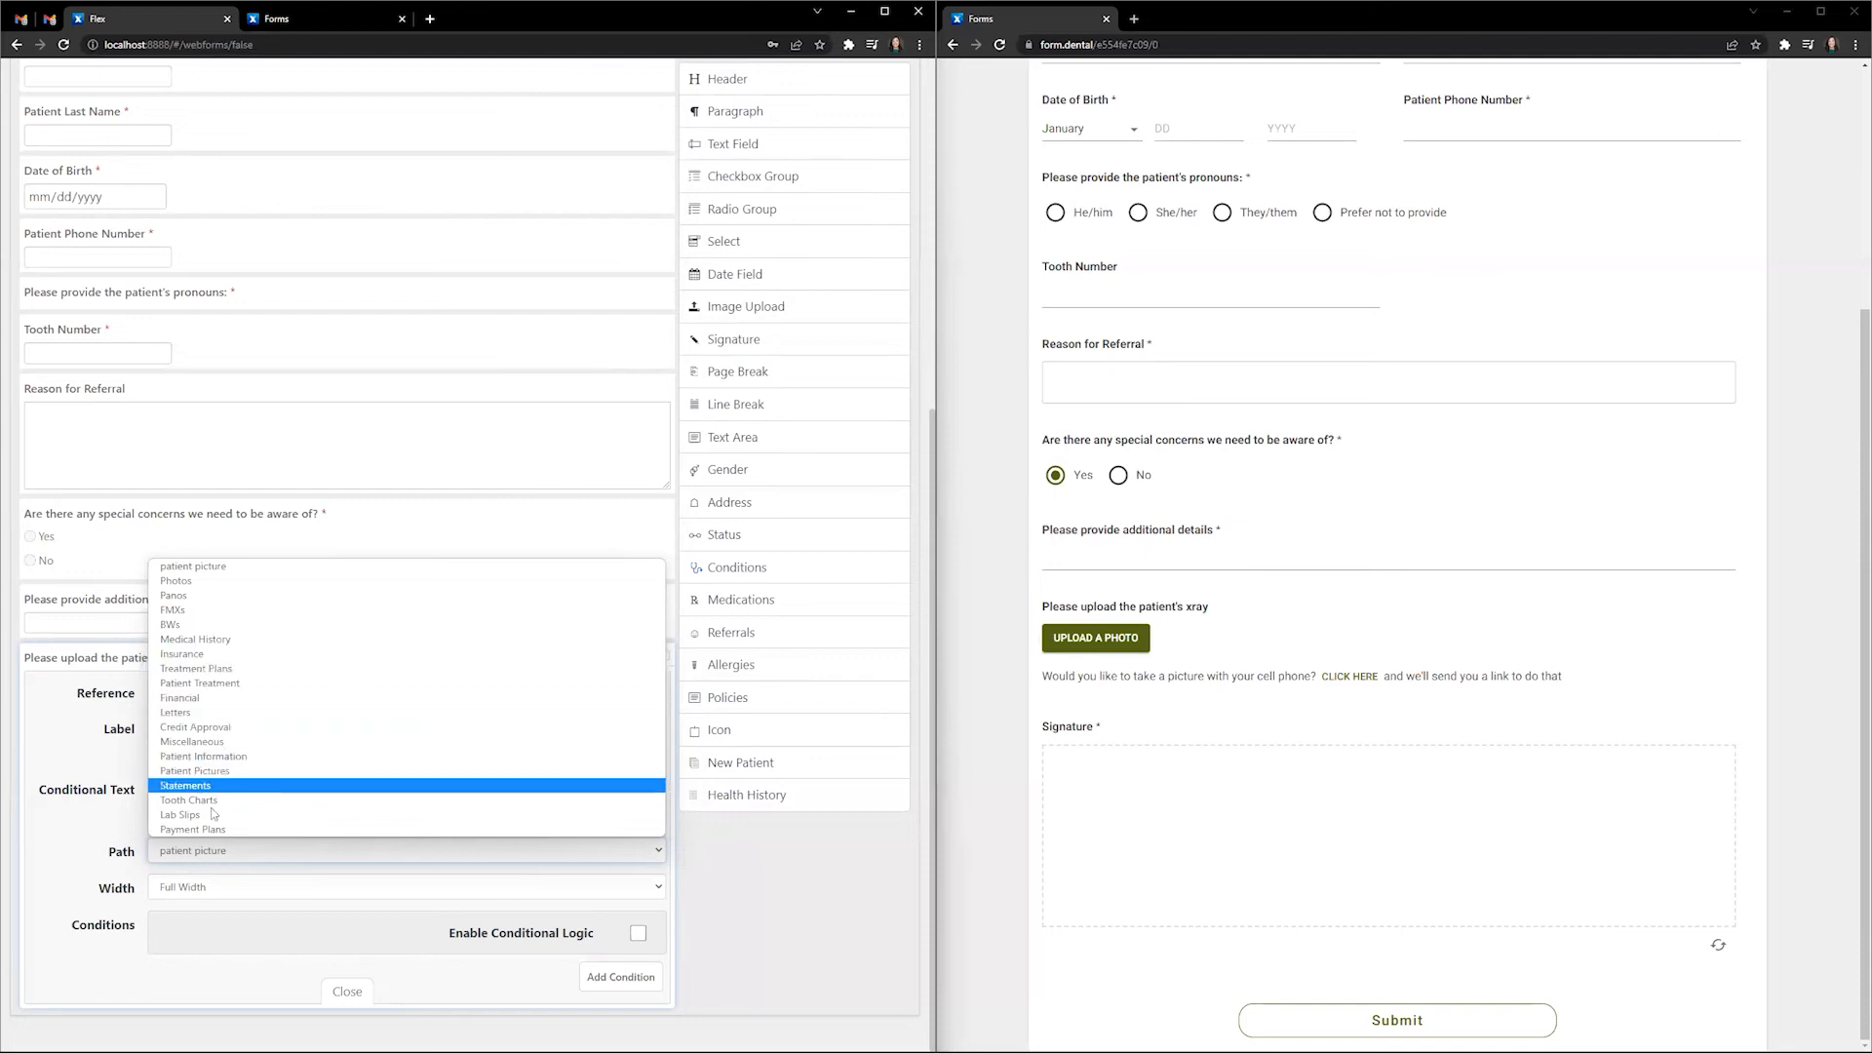
left_click(200, 624)
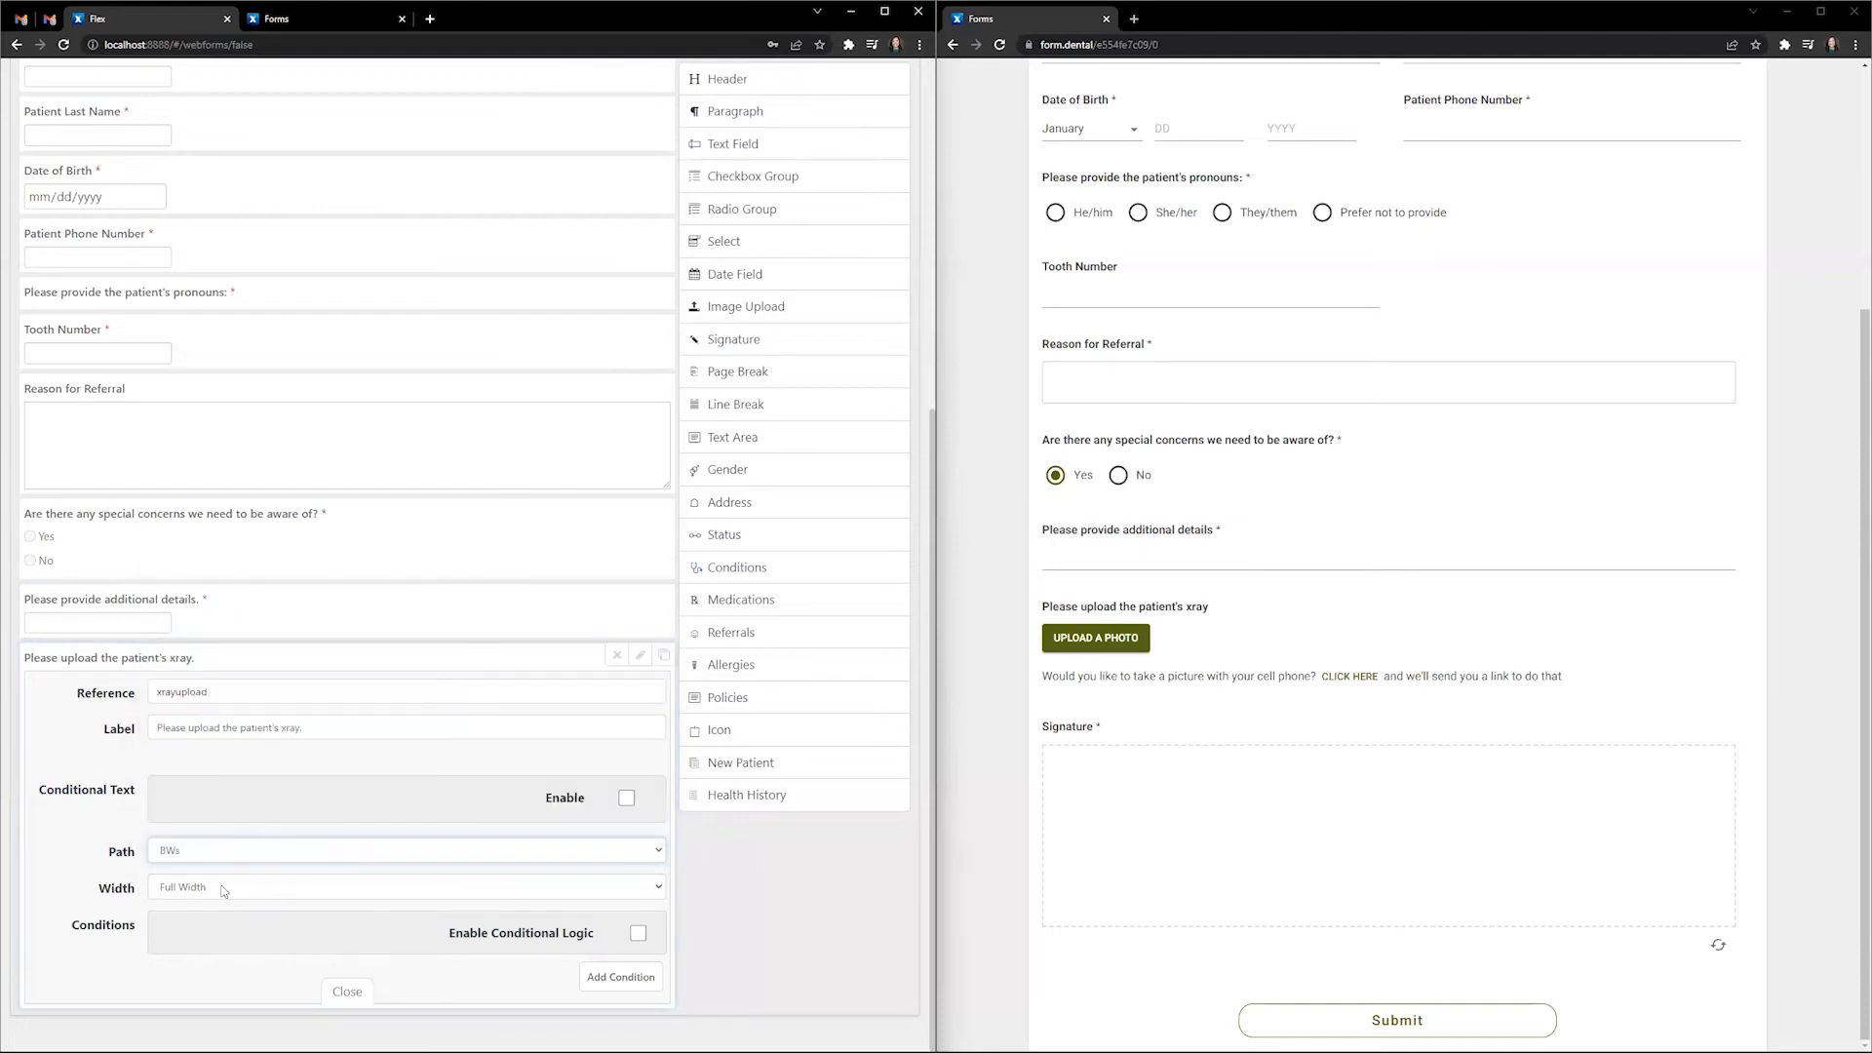
left_click(337, 991)
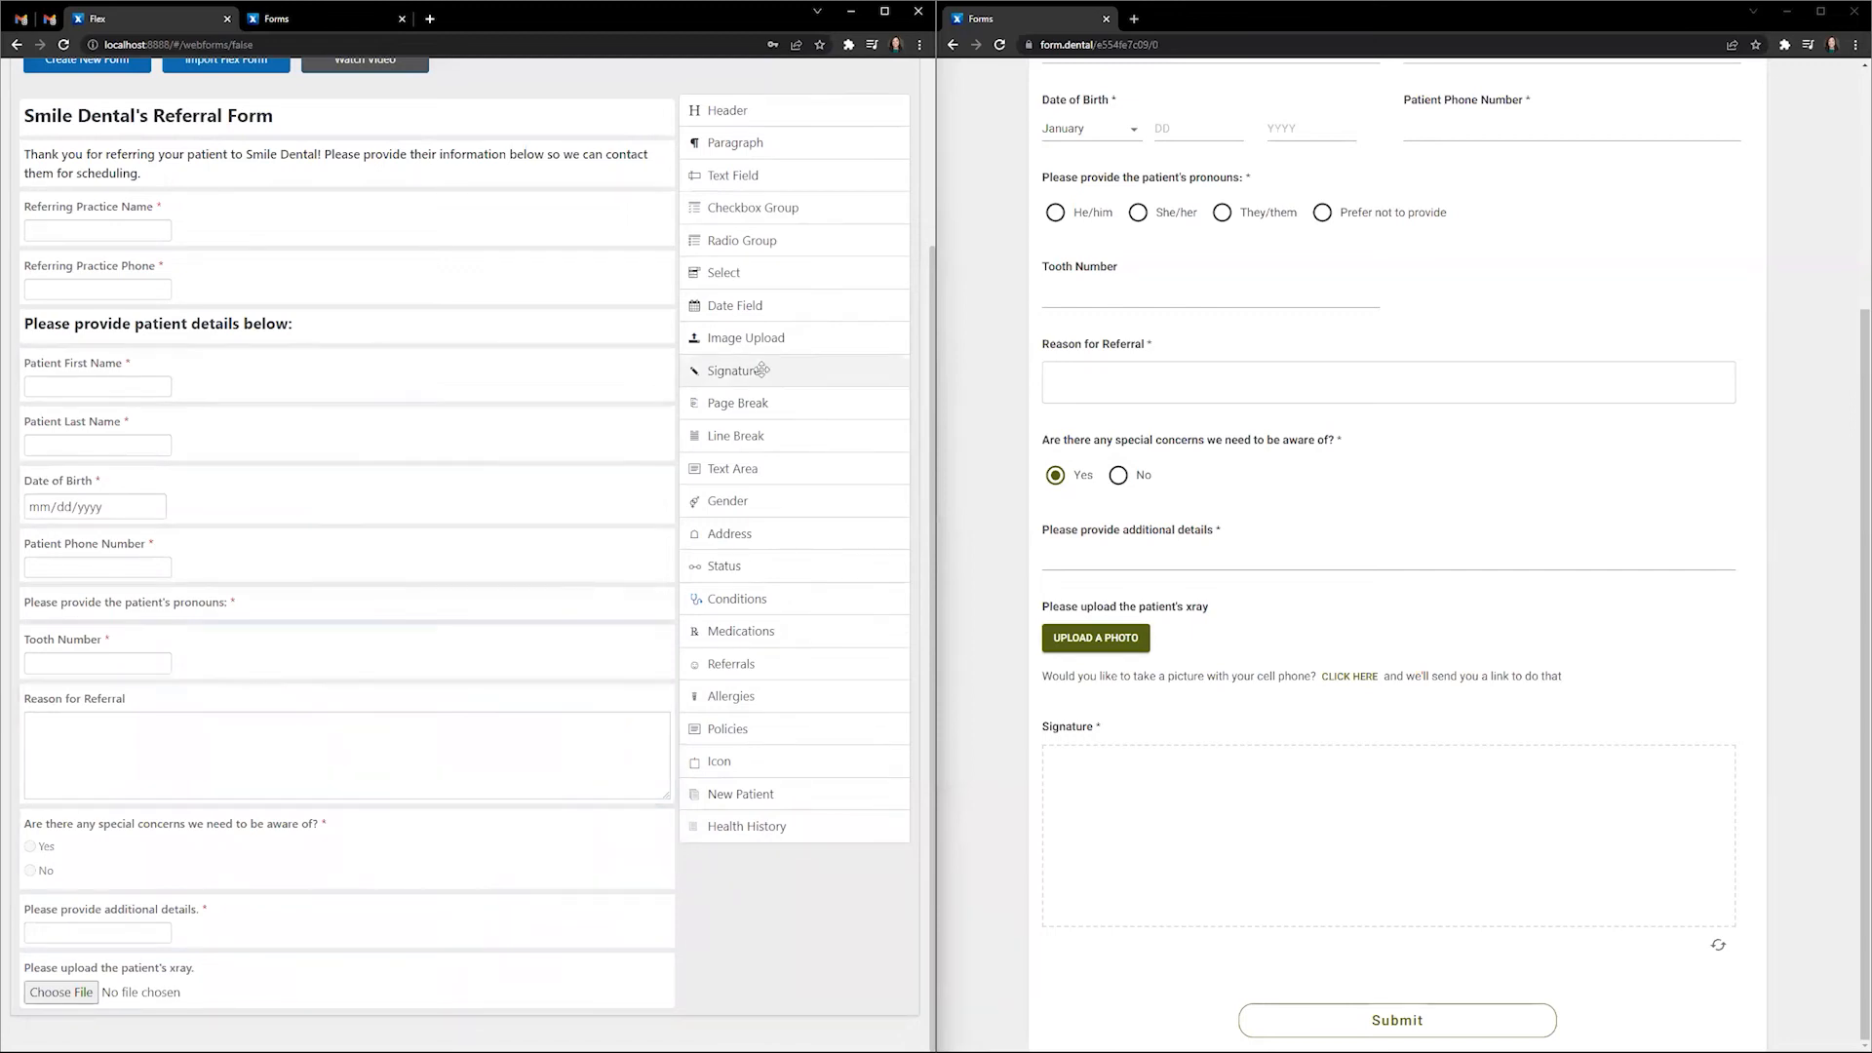
scroll(752, 371, "down", 1)
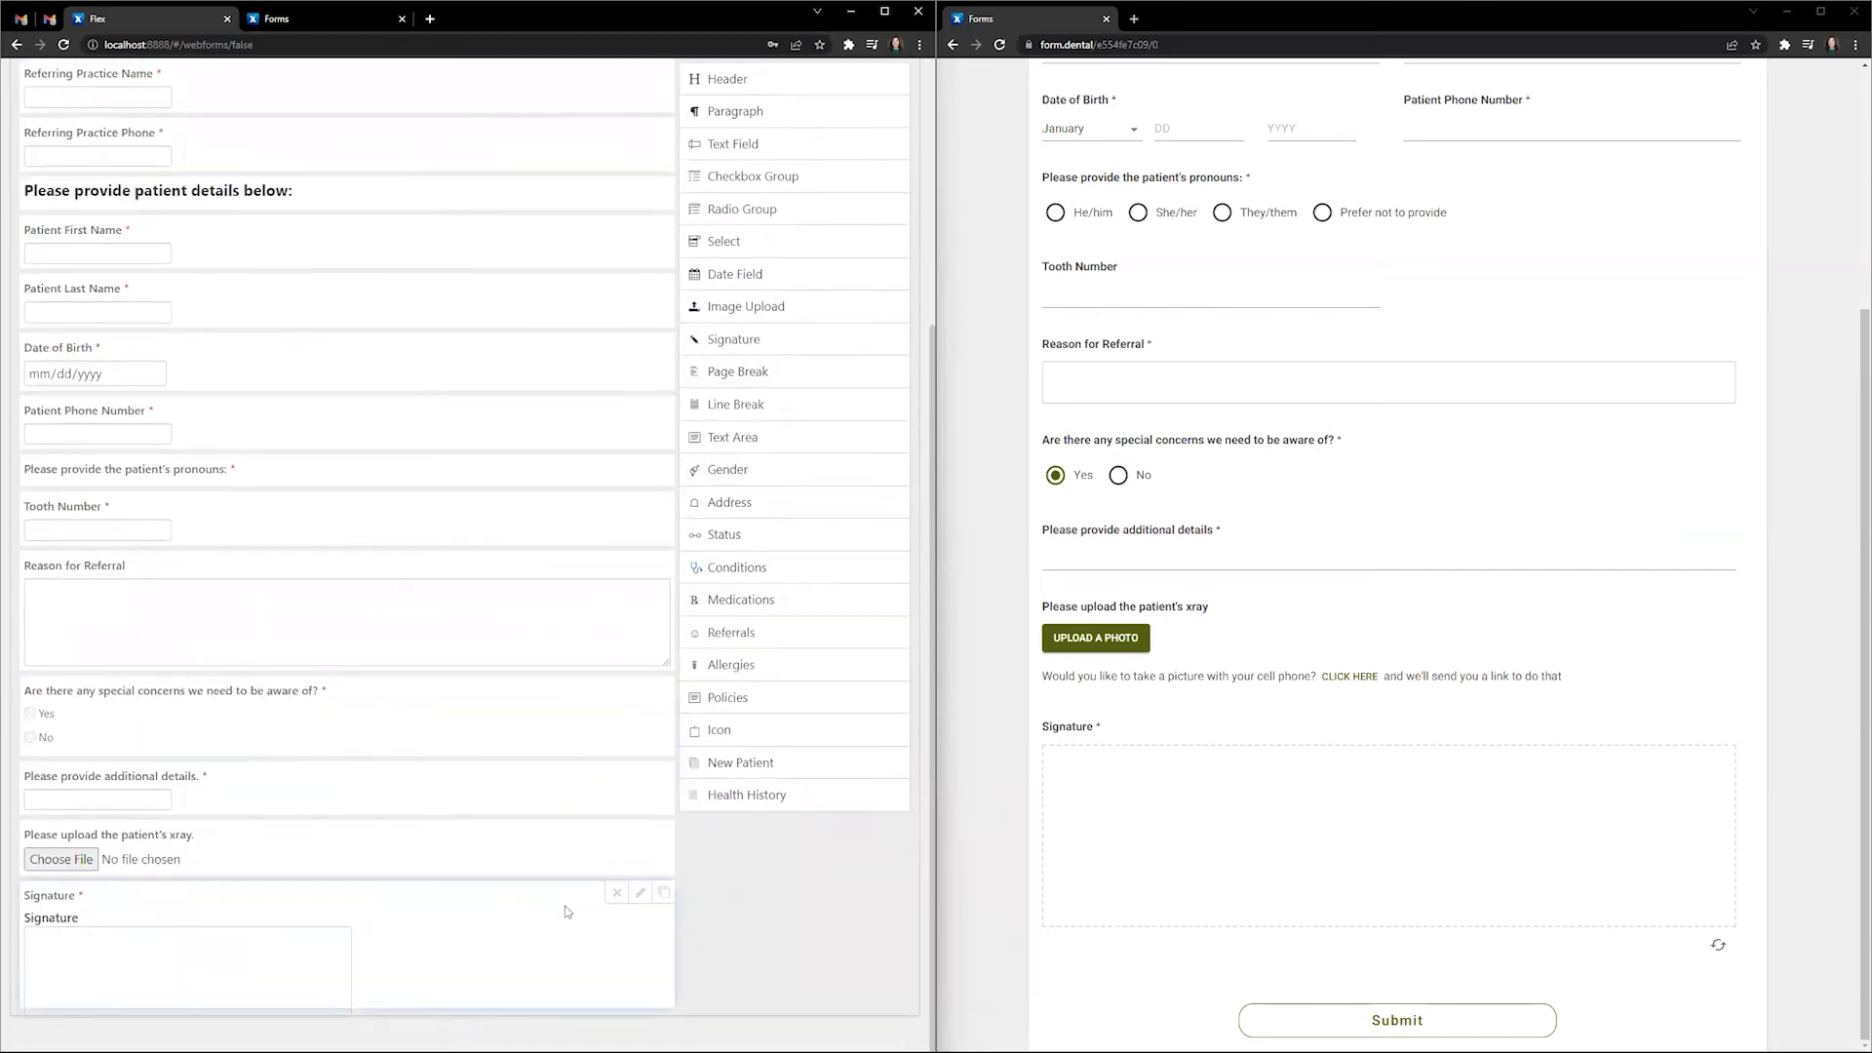
- Check the Signature field's settings and close them unchanged
left_click(639, 892)
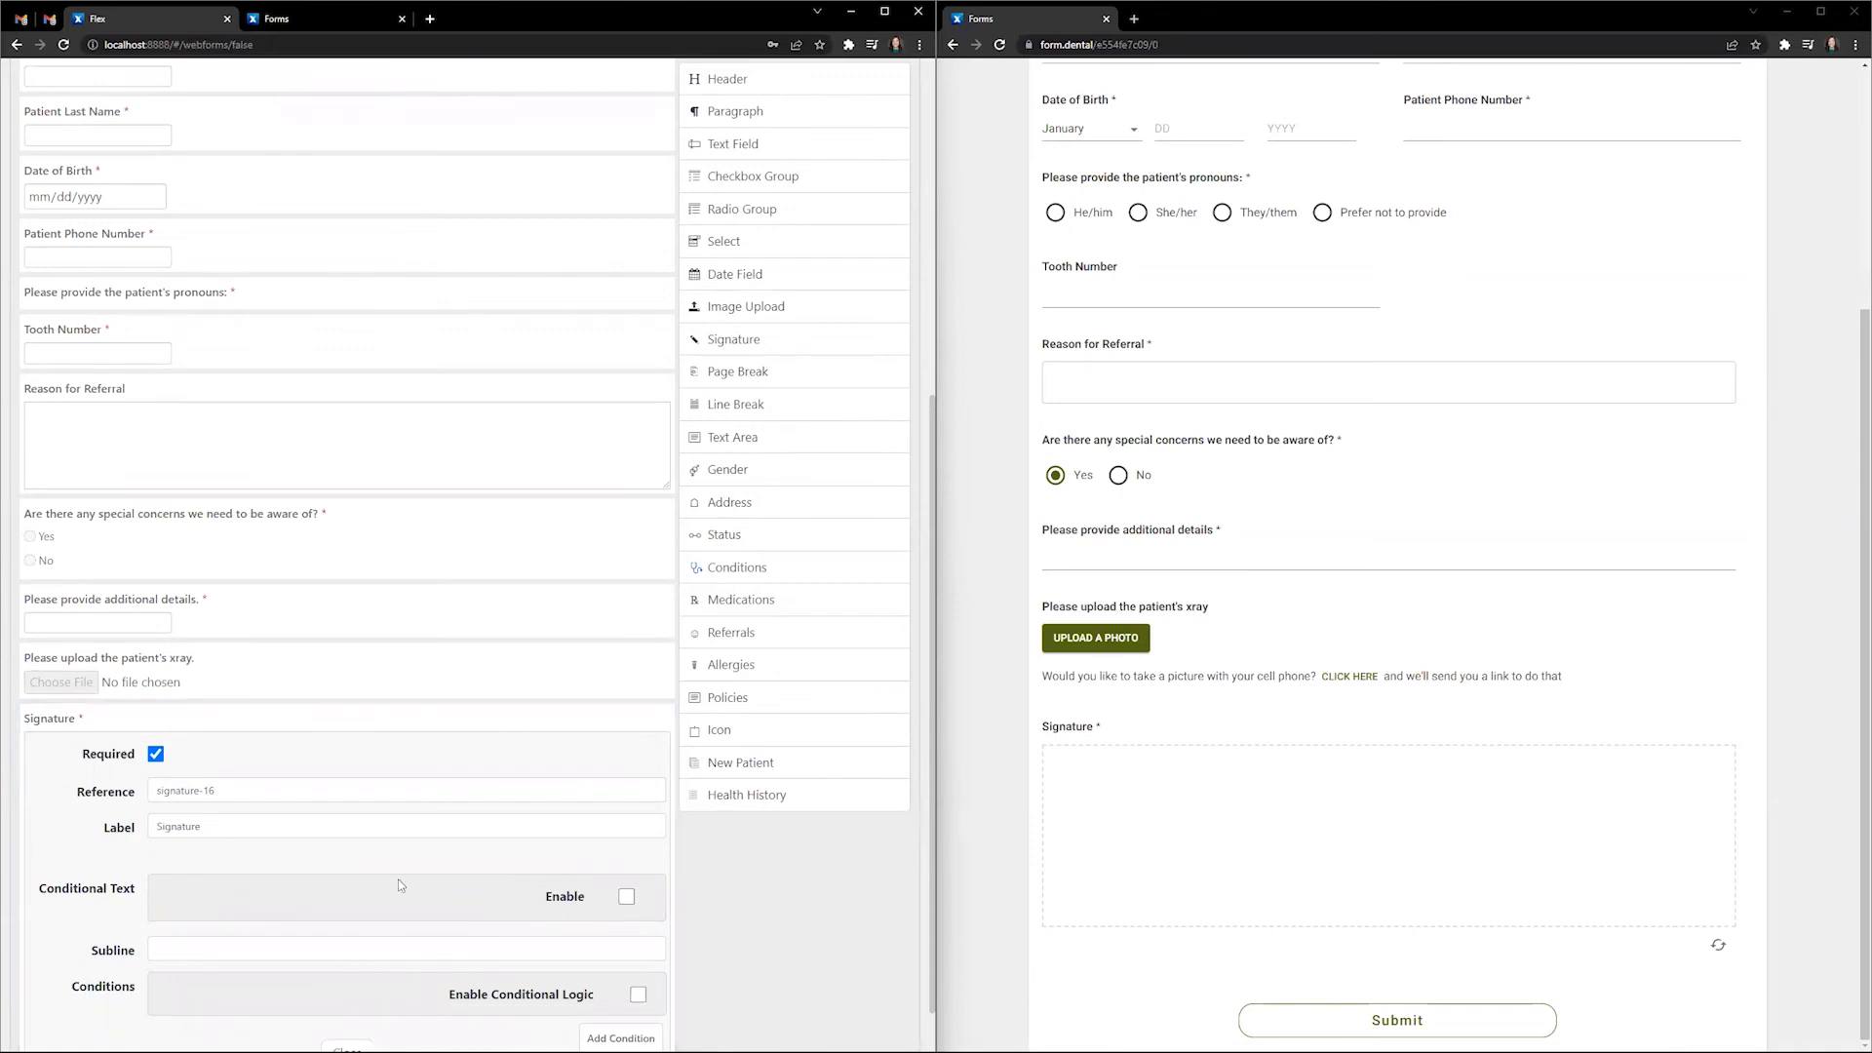
scroll(393, 1015, "down", 1)
left_click(348, 992)
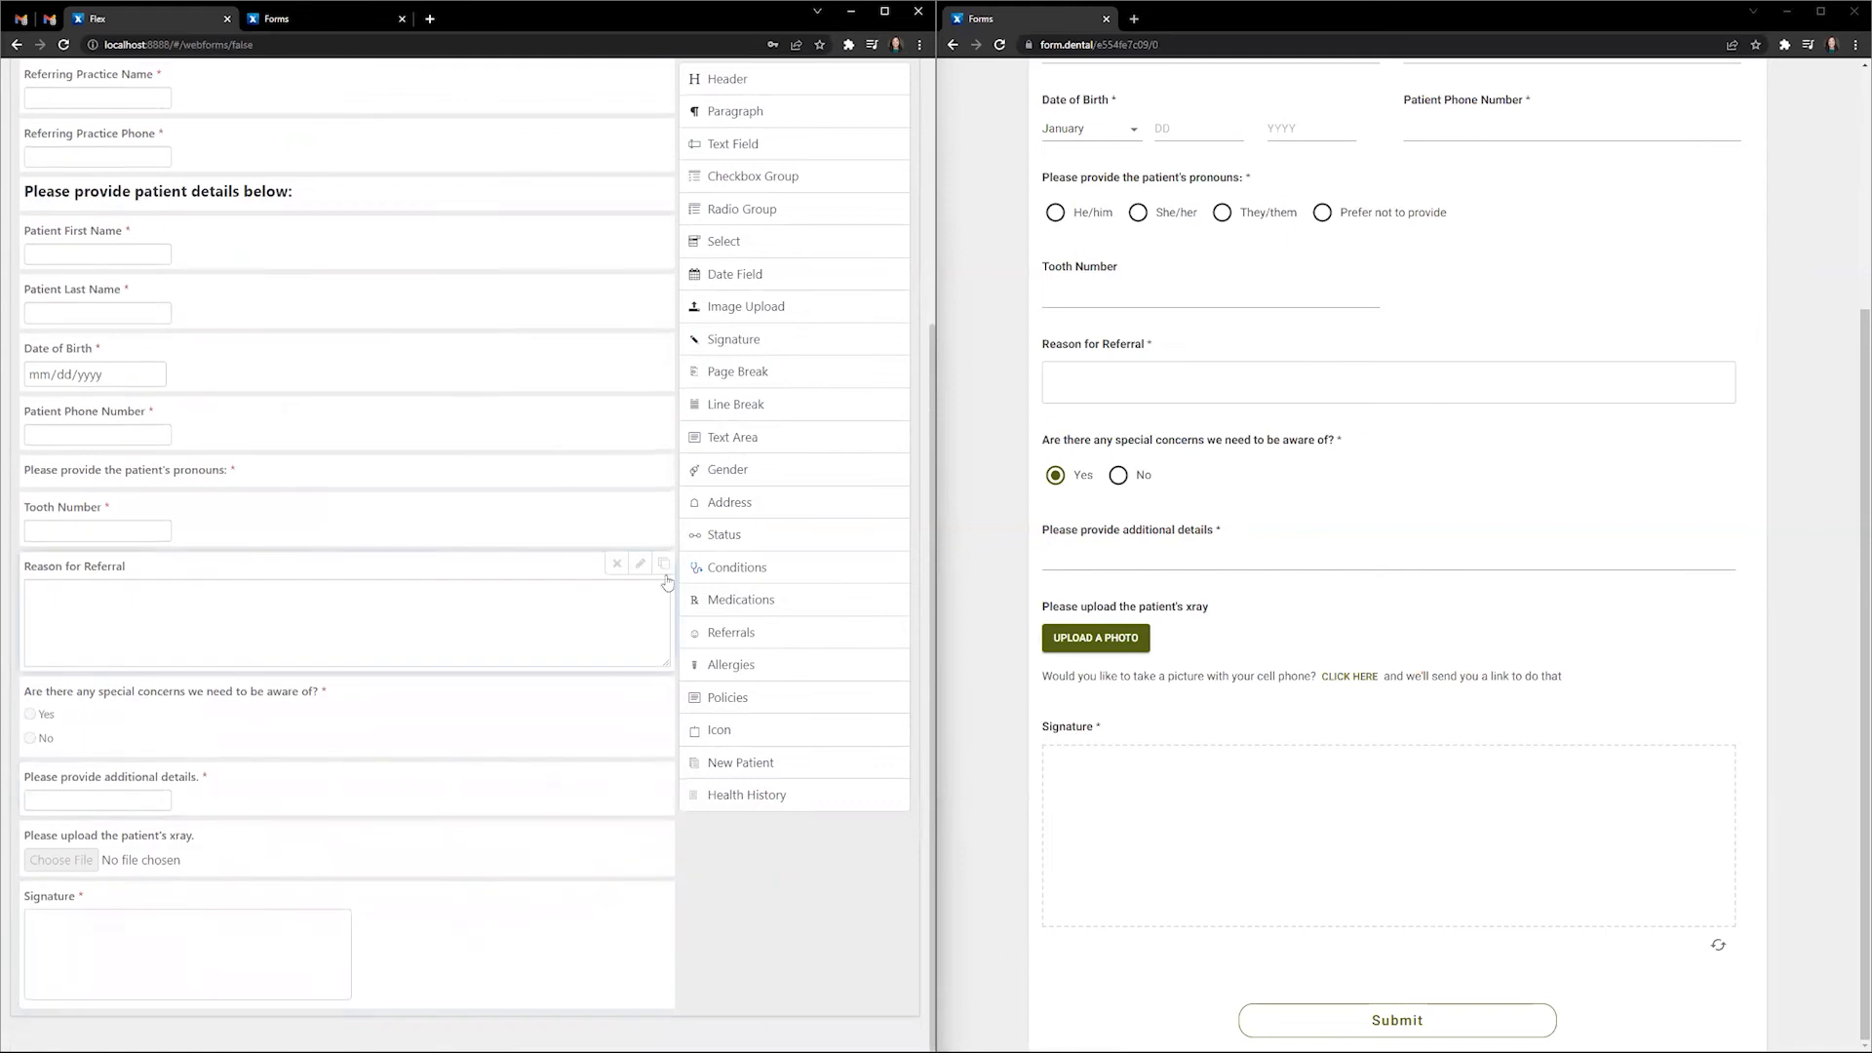
- Save the form with type Something Else and open its preview
scroll(487, 585, "up", 5)
left_click(838, 251)
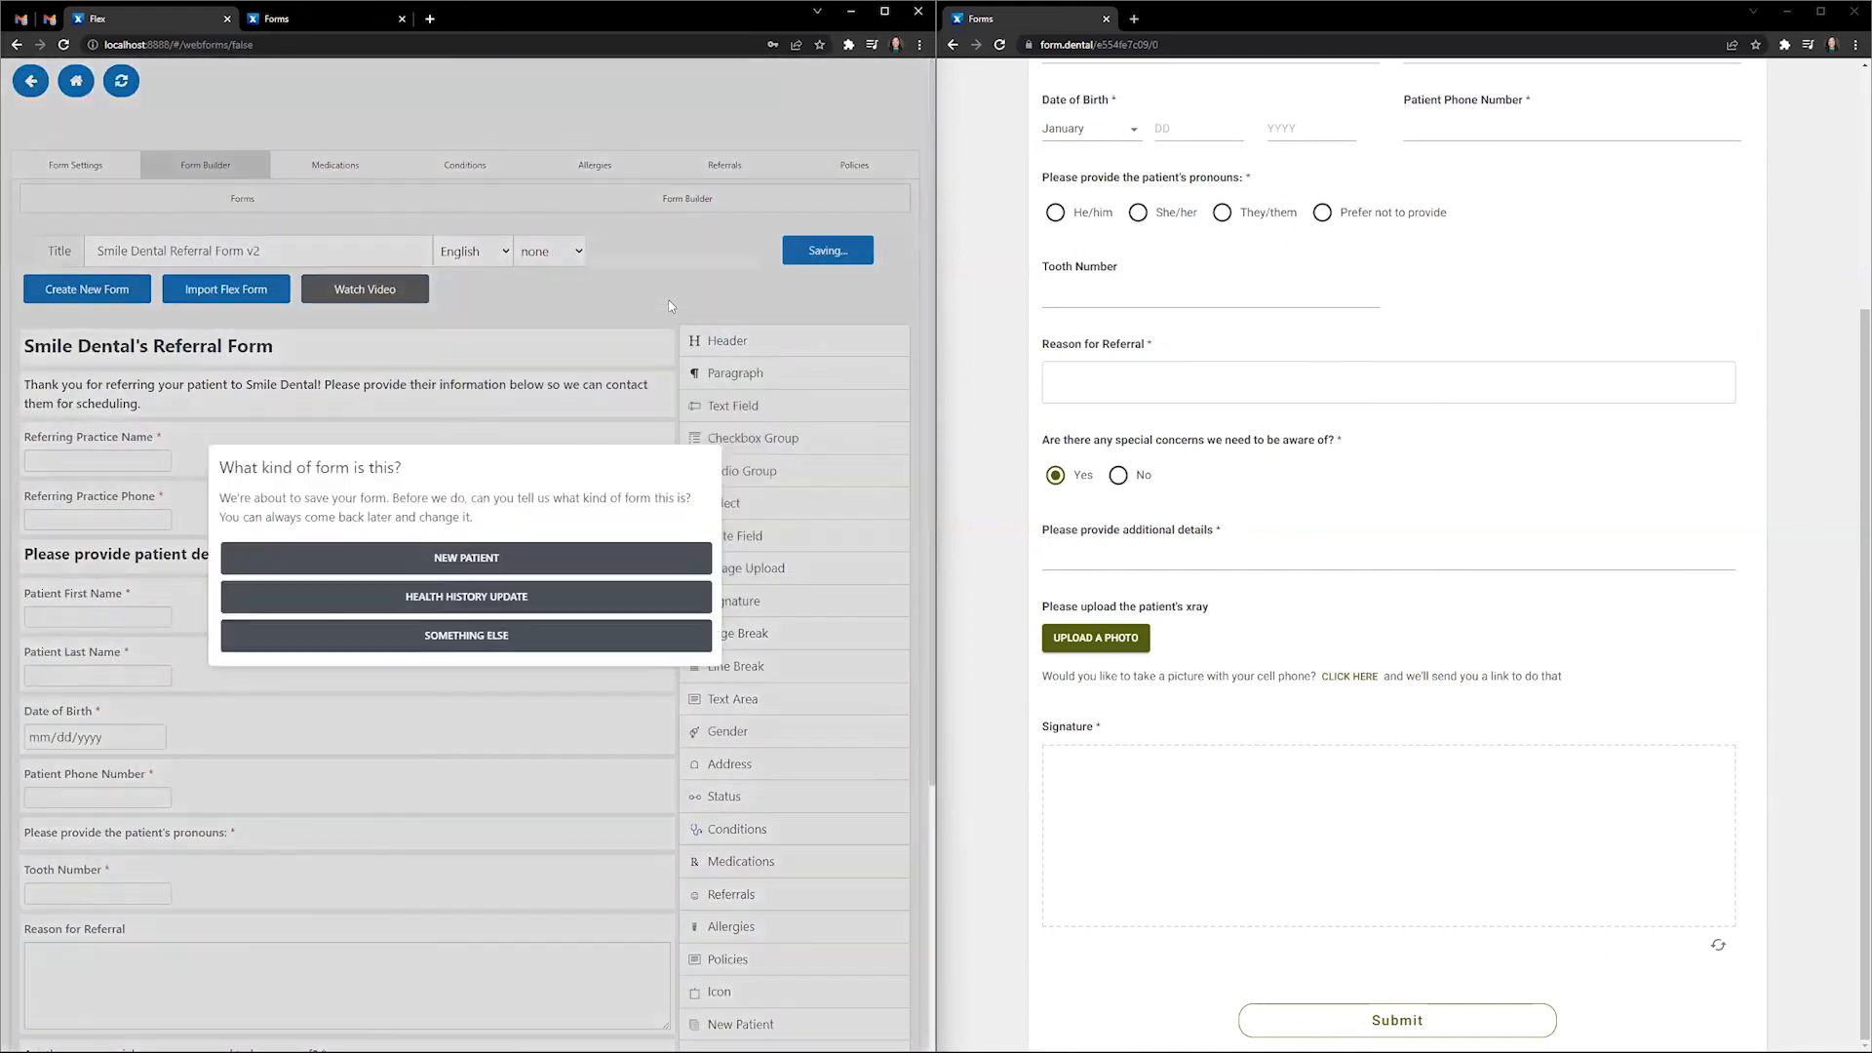
left_click(500, 643)
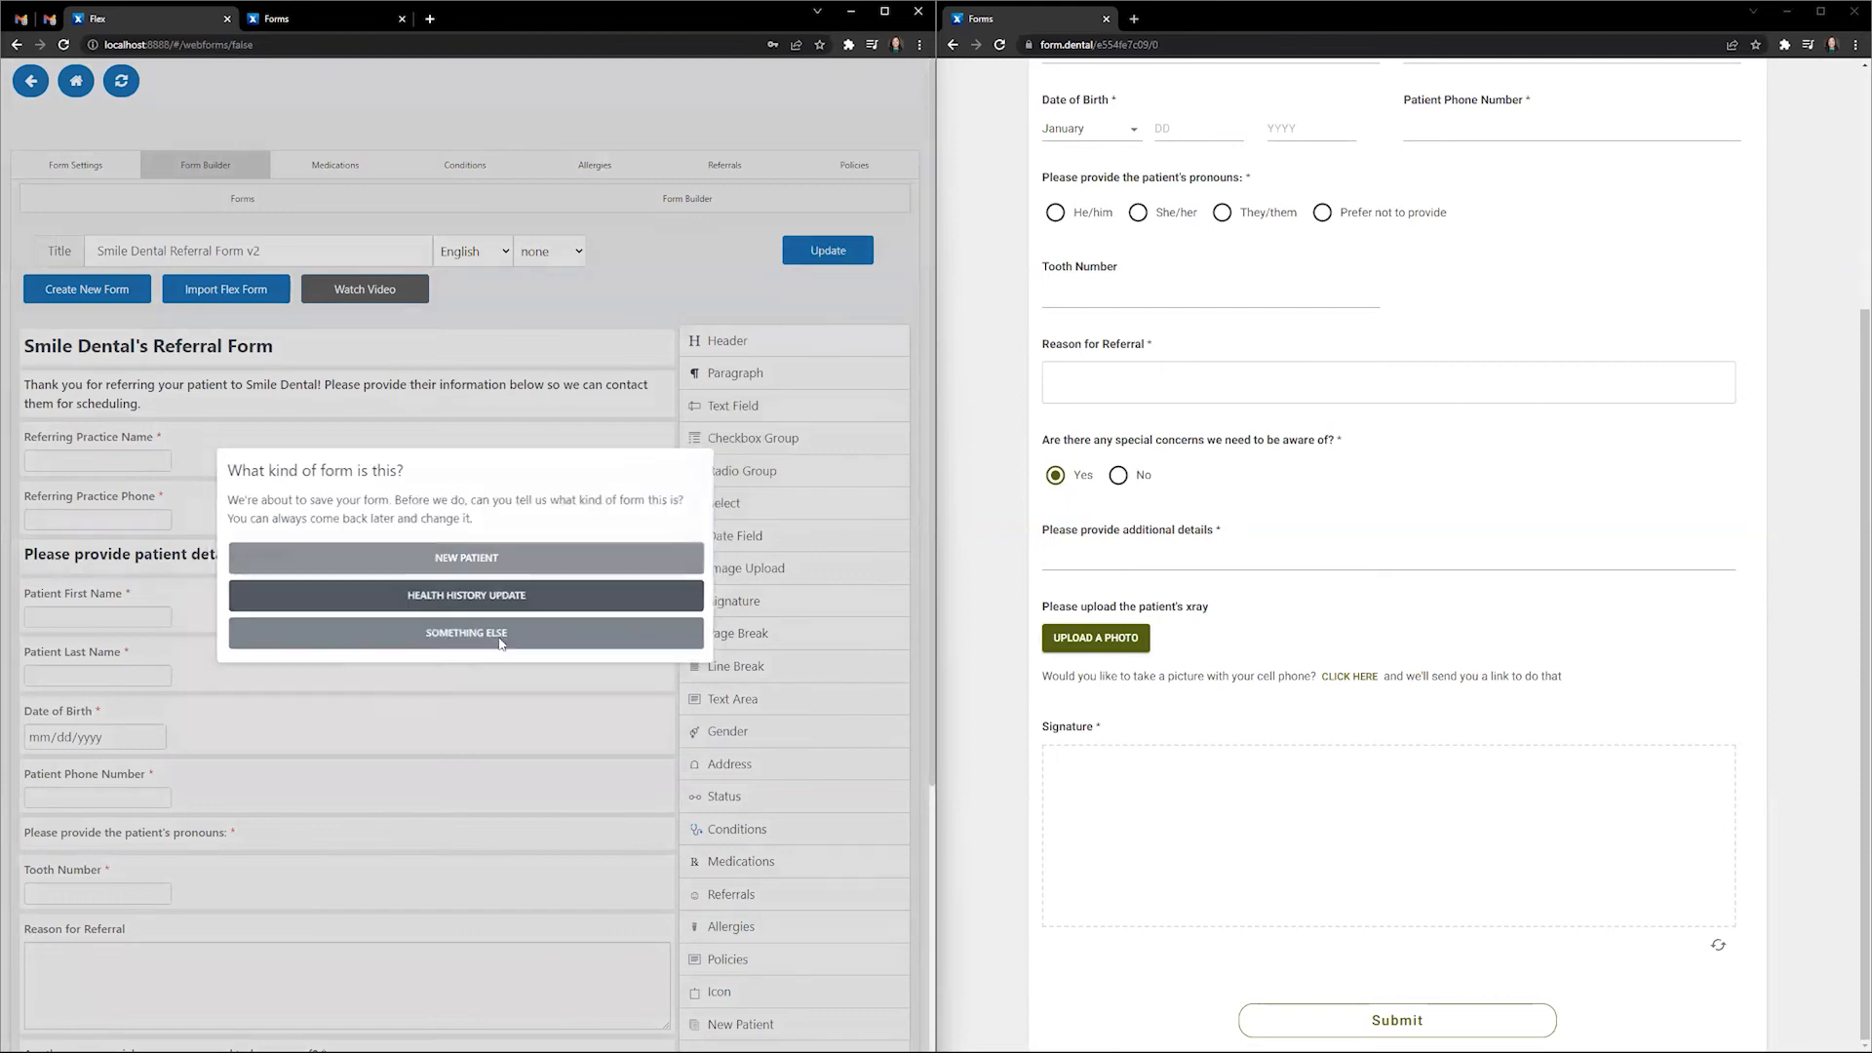
left_click(838, 255)
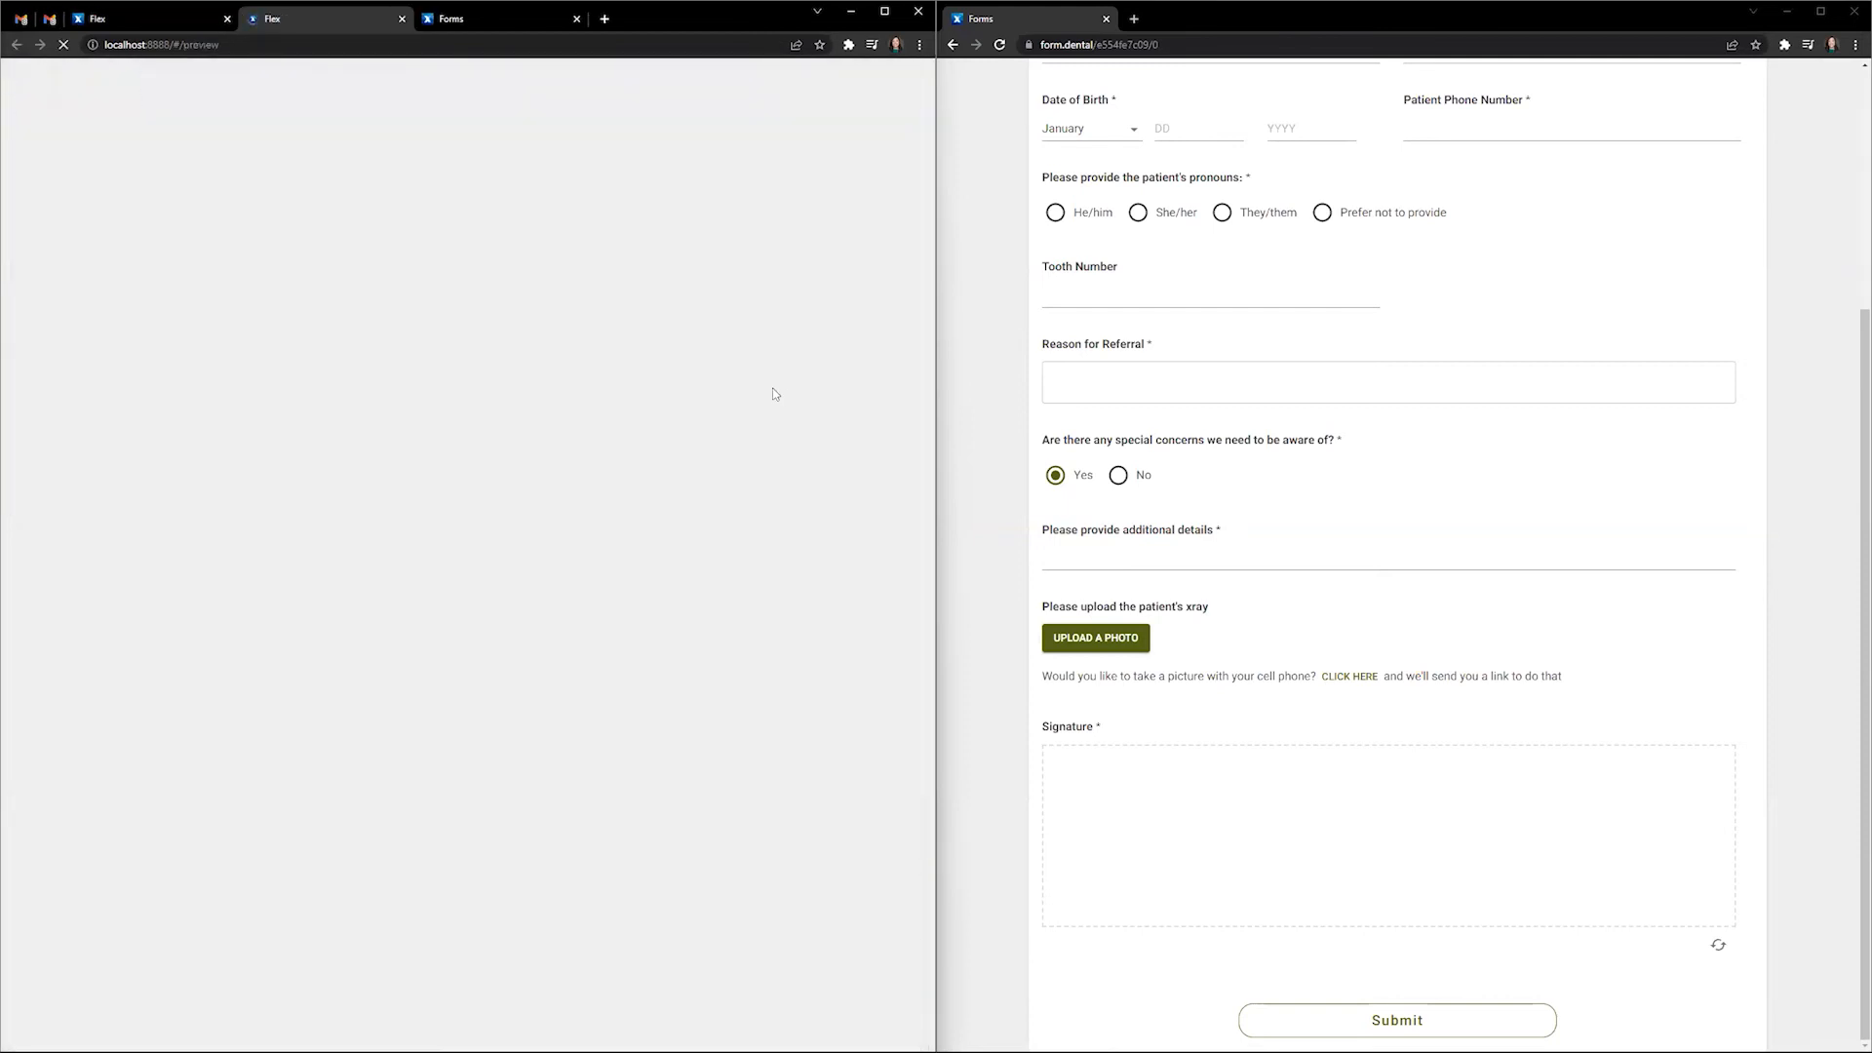
- Answer Yes on special concerns in the preview to reveal the details question, then return to the builder
scroll(1388, 479, "up", 4)
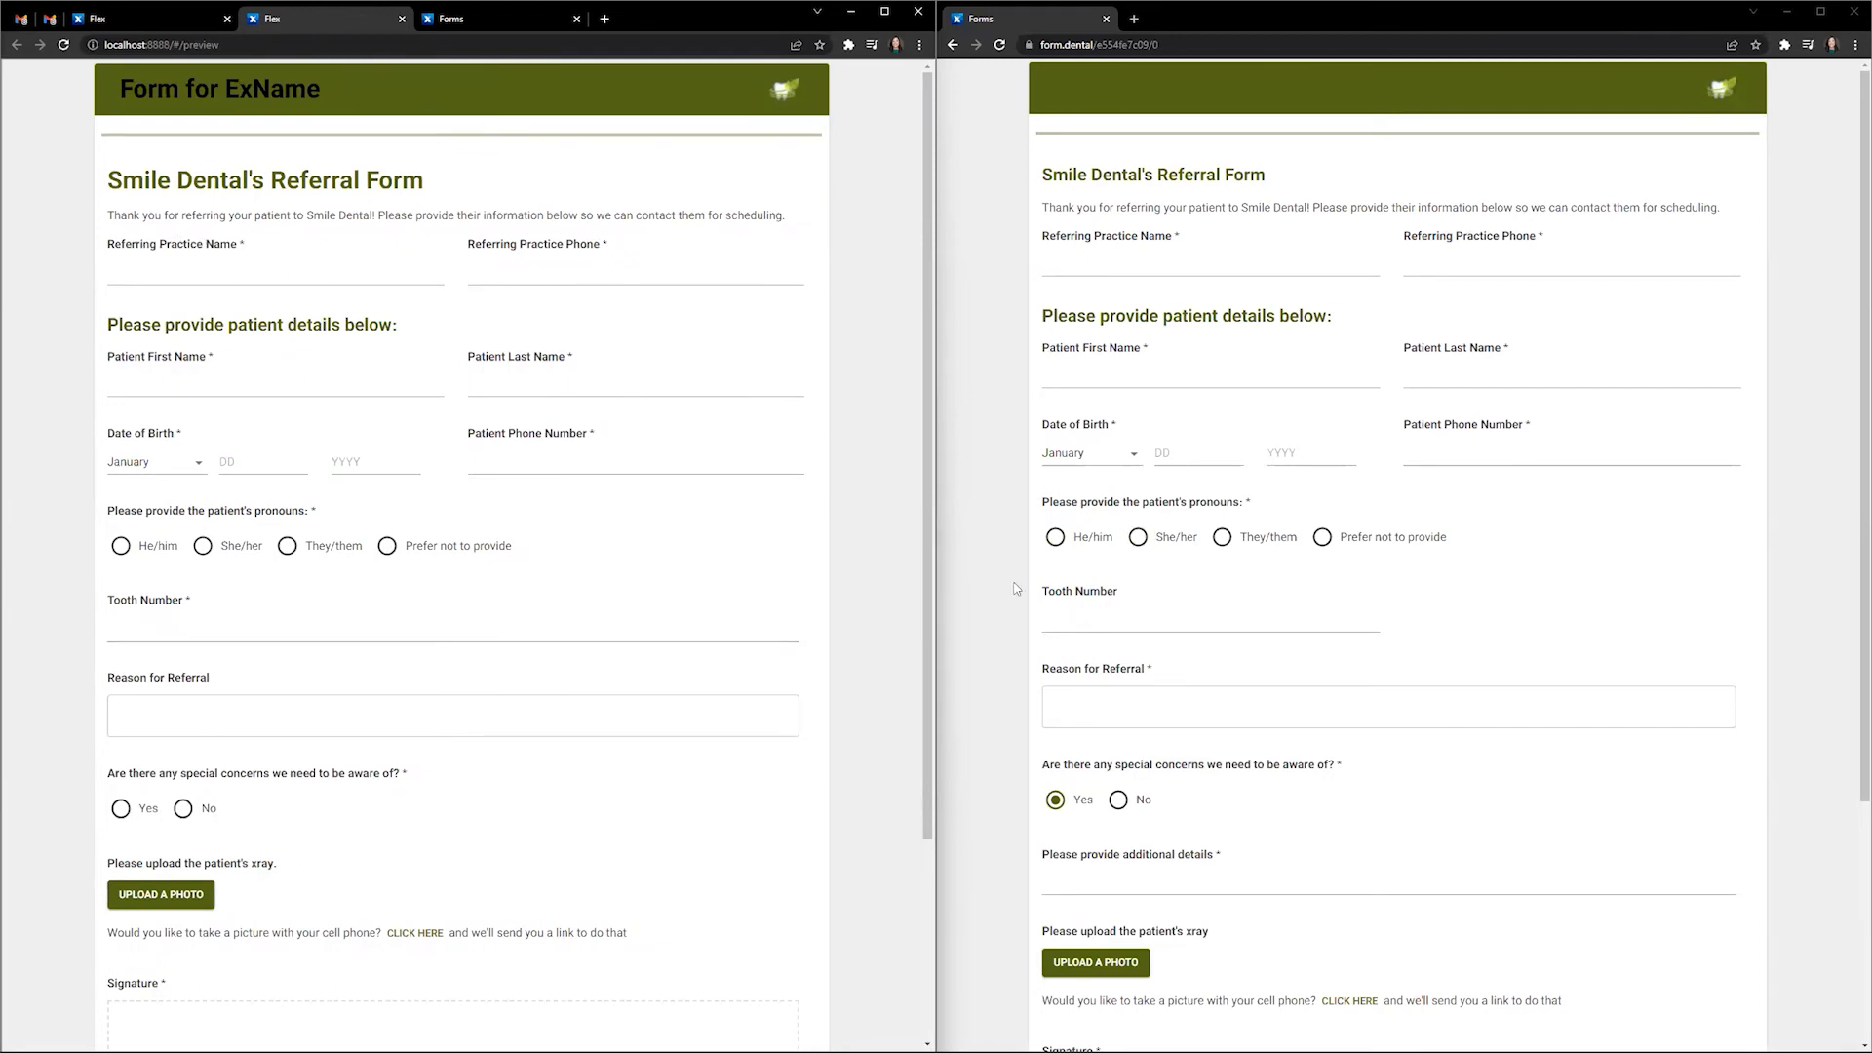
scroll(166, 643, "down", 2)
left_click(121, 589)
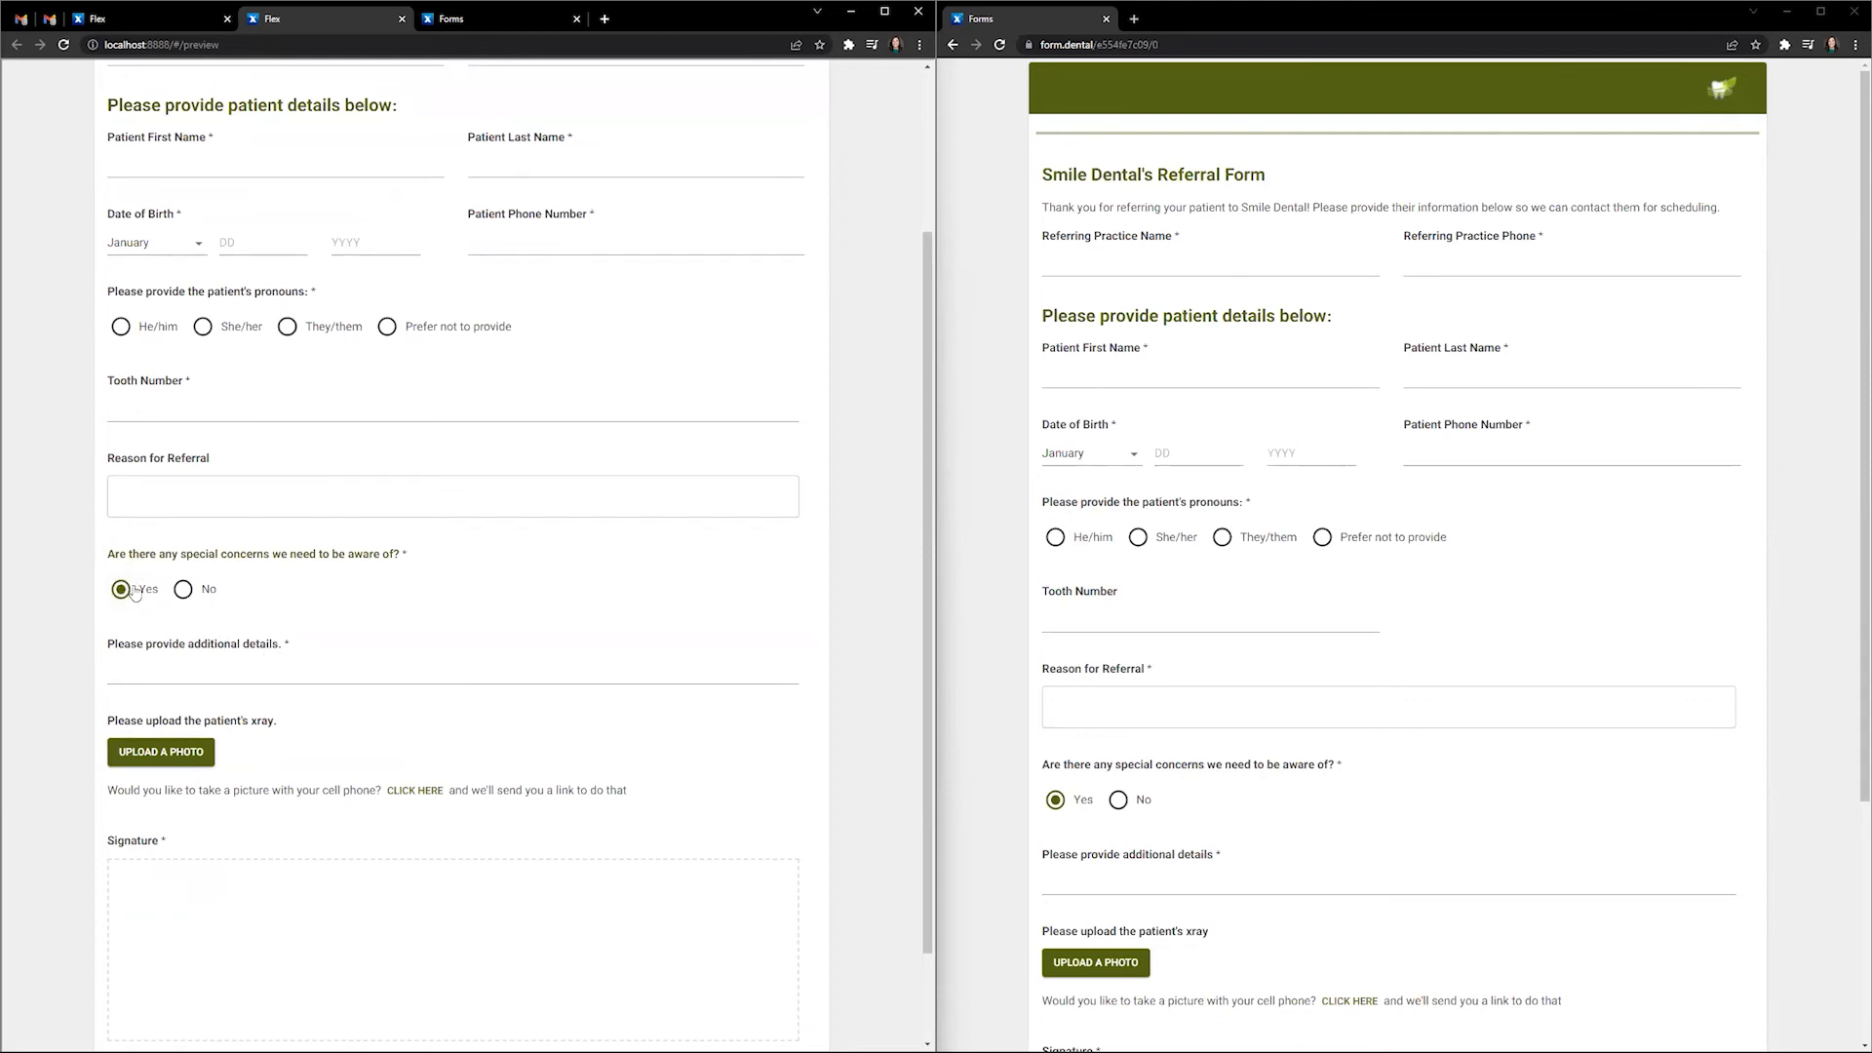
scroll(135, 592, "up", 3)
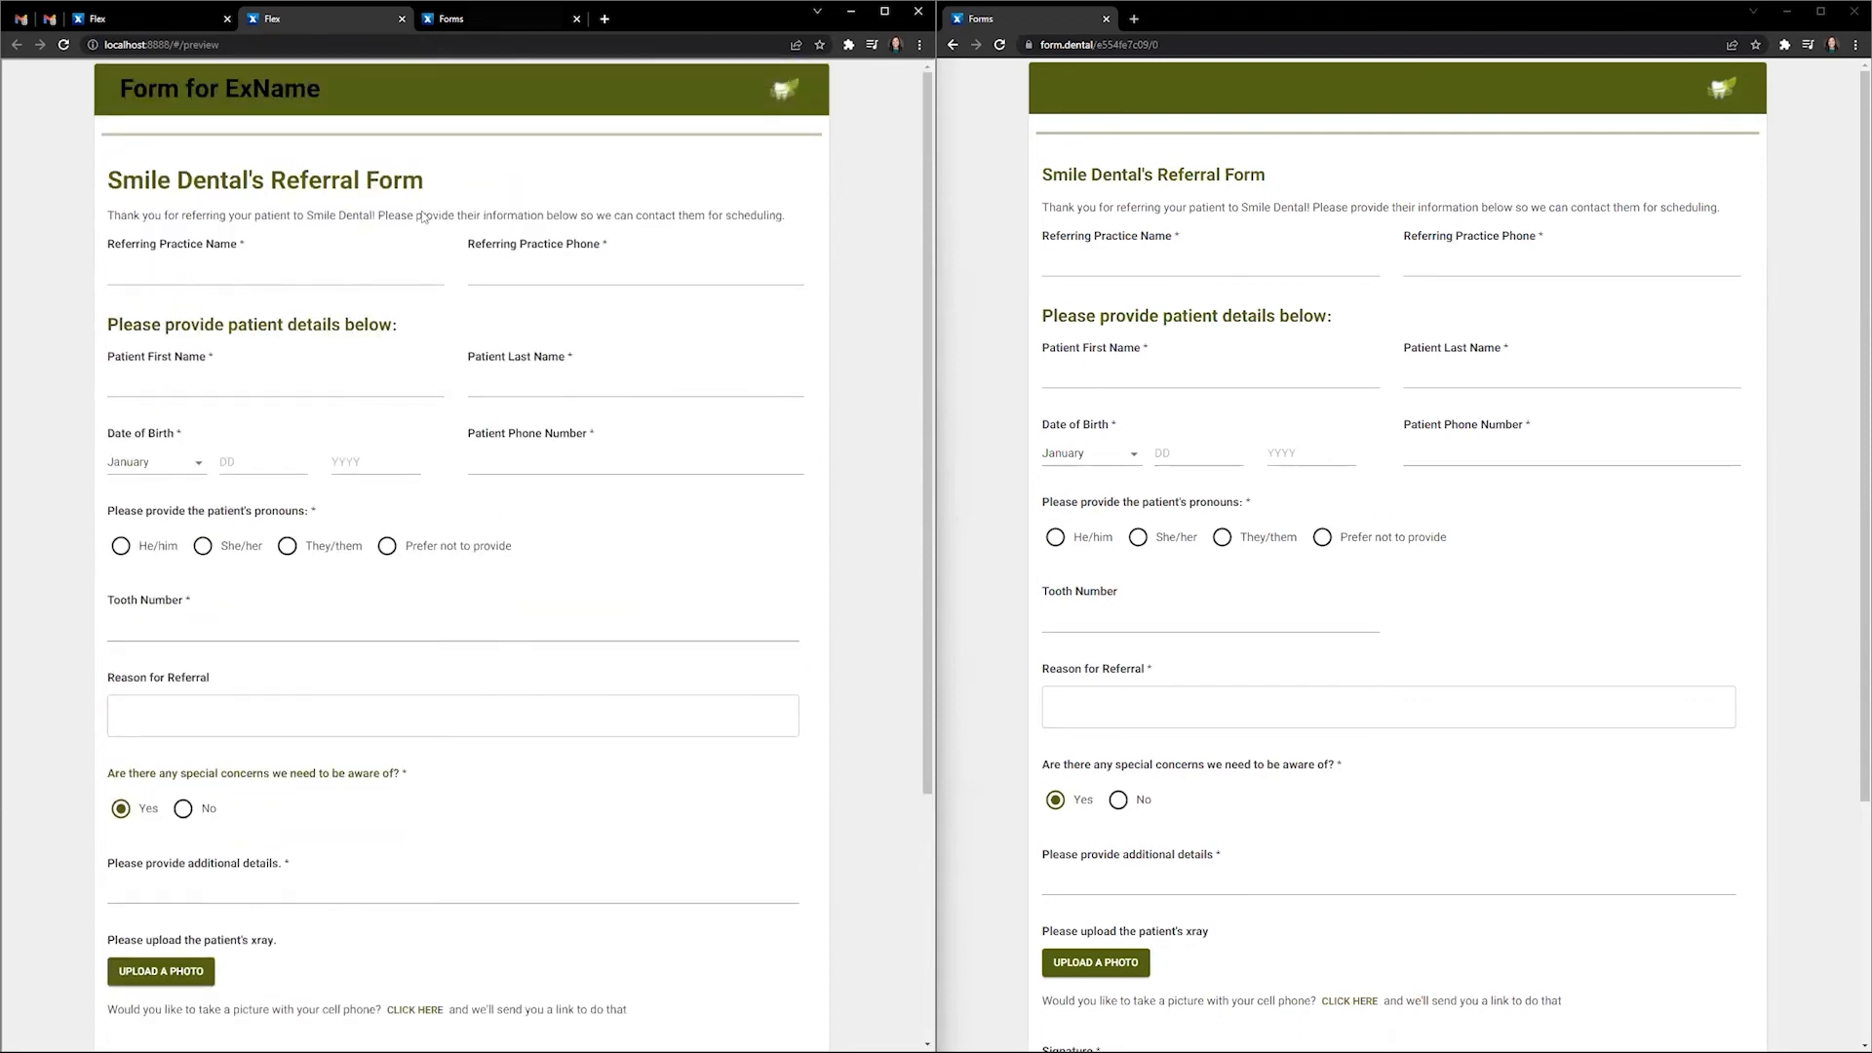
left_click(185, 26)
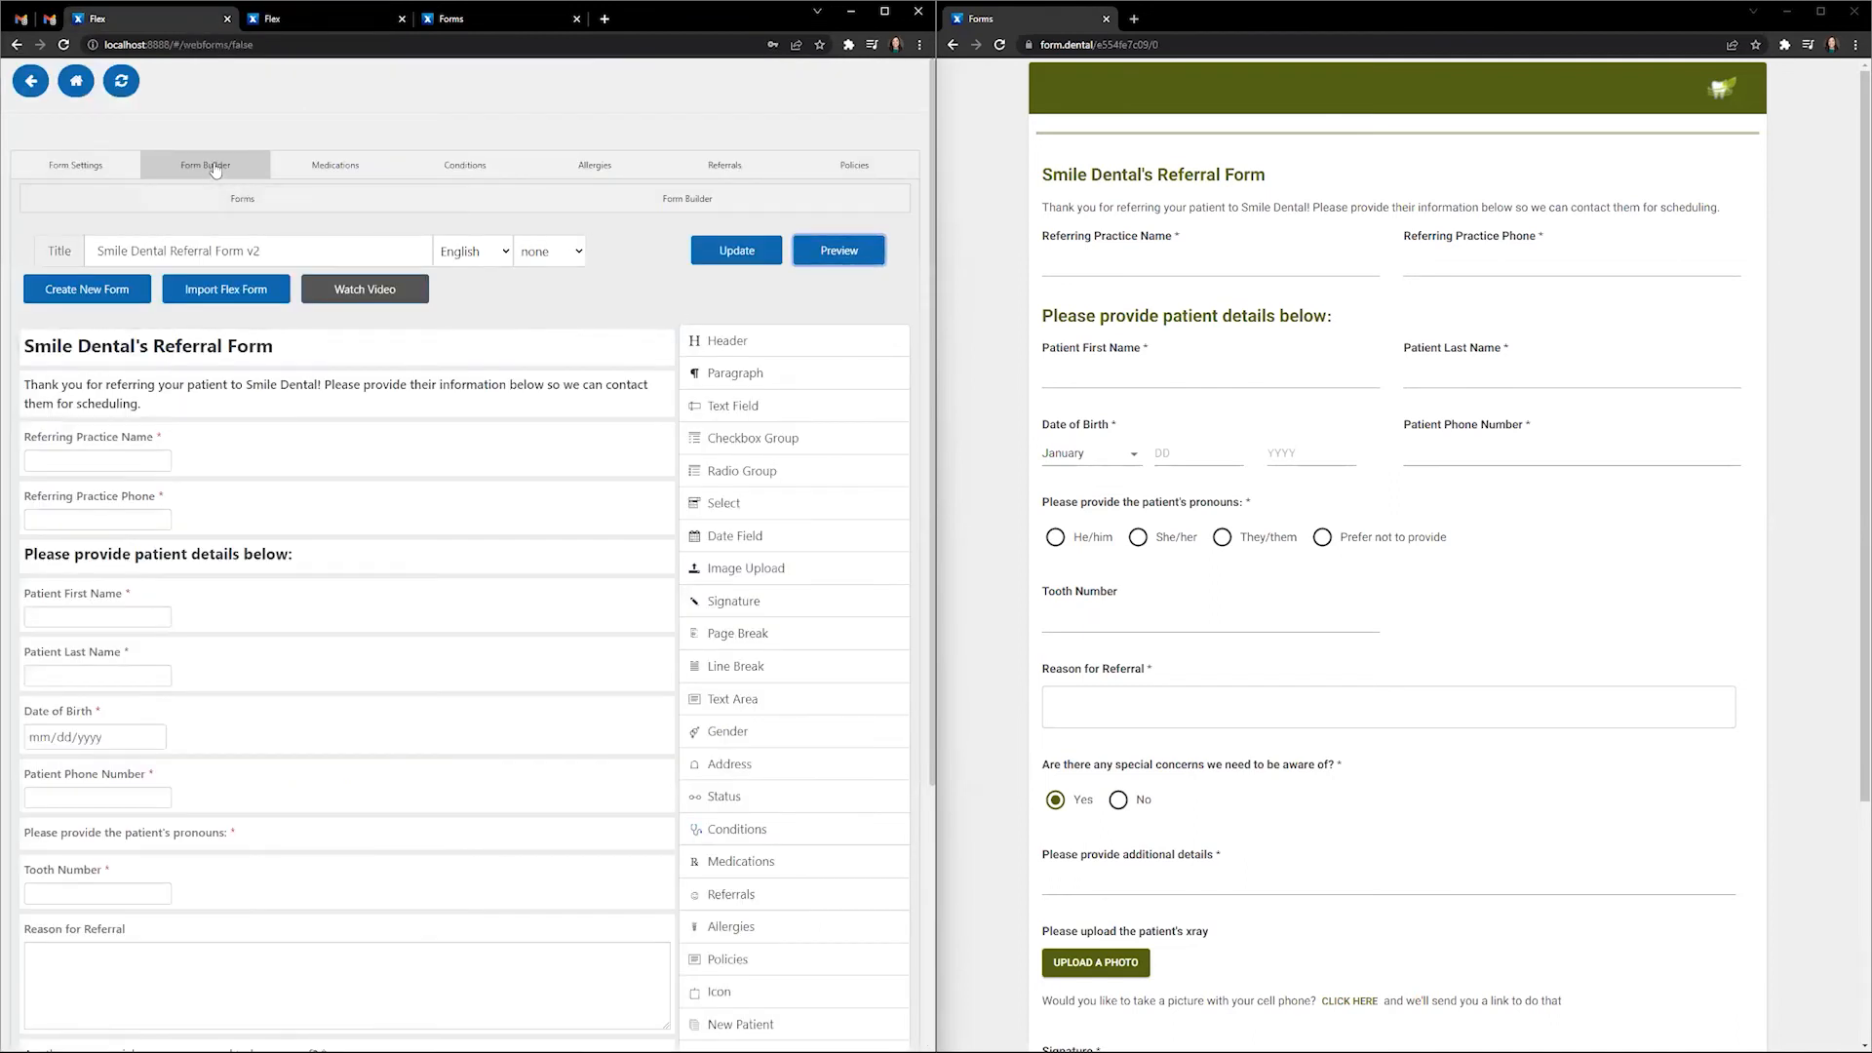
- Copy the v2 referral form's public link and load it in a new browser tab
left_click(268, 207)
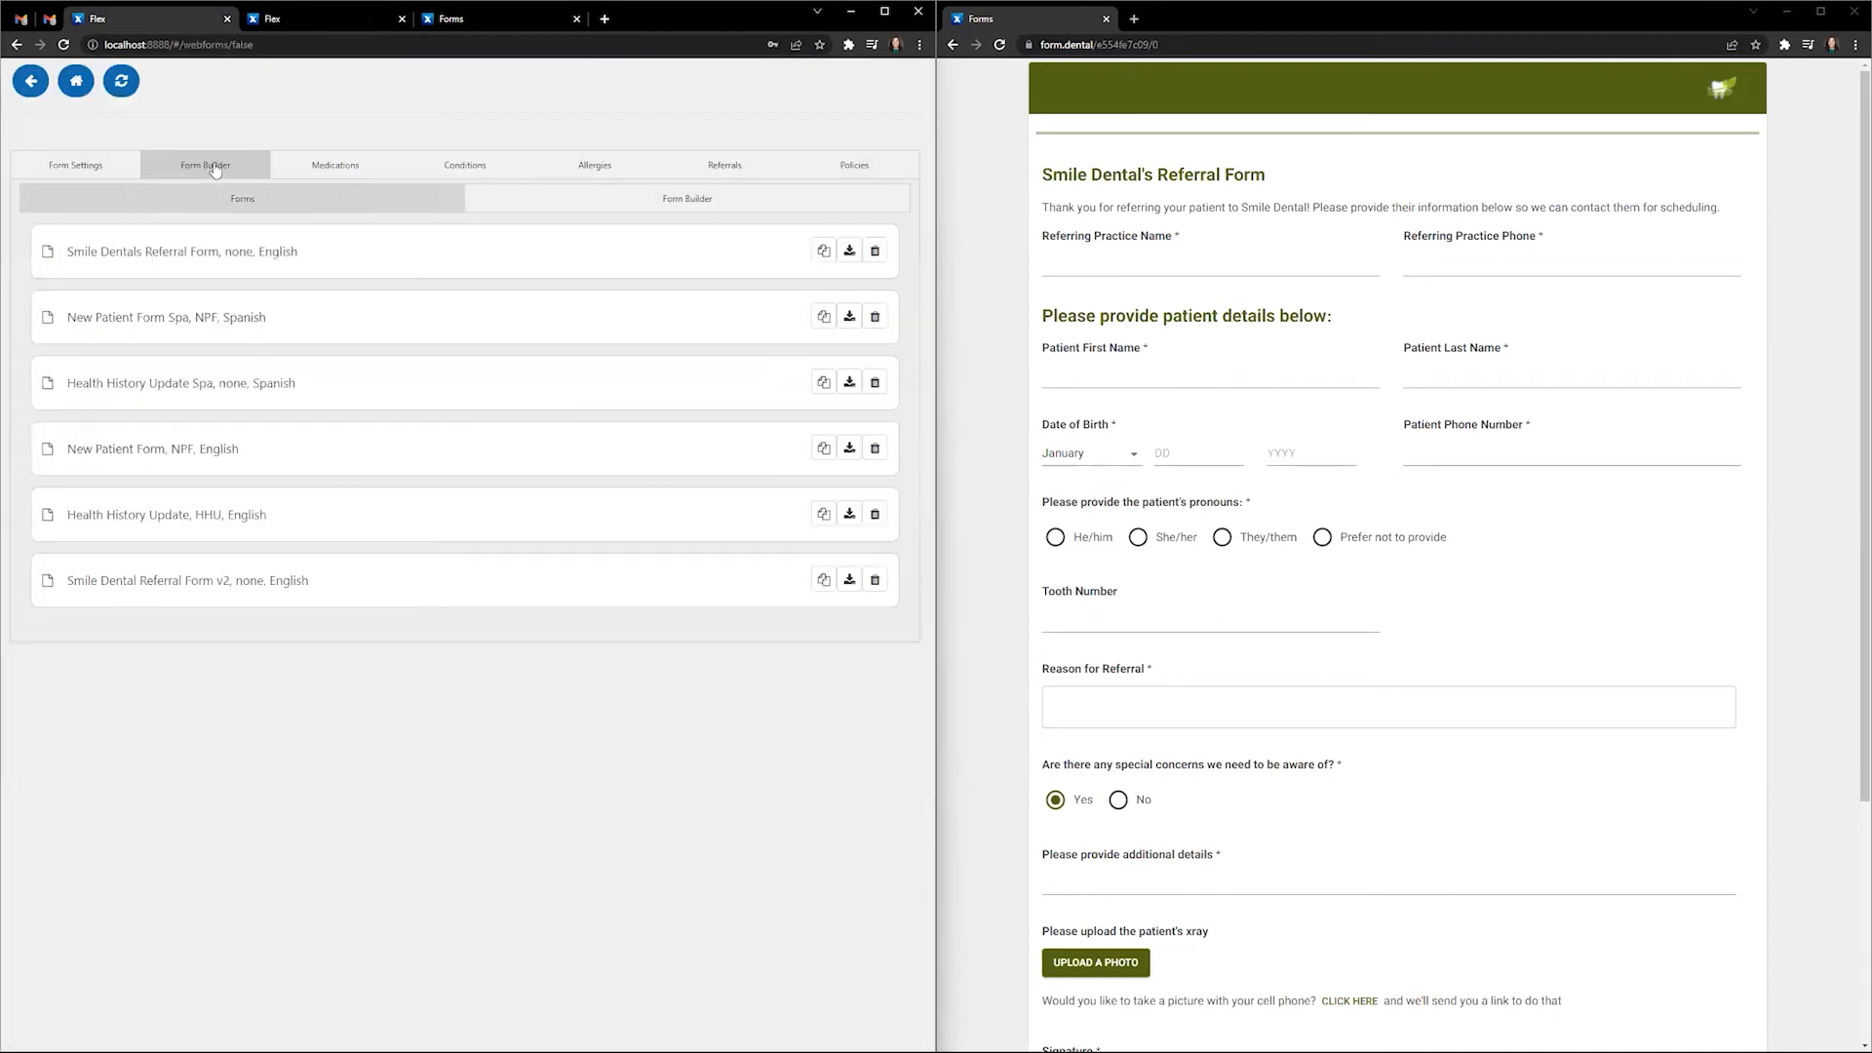
left_click(822, 596)
left_click(560, 567)
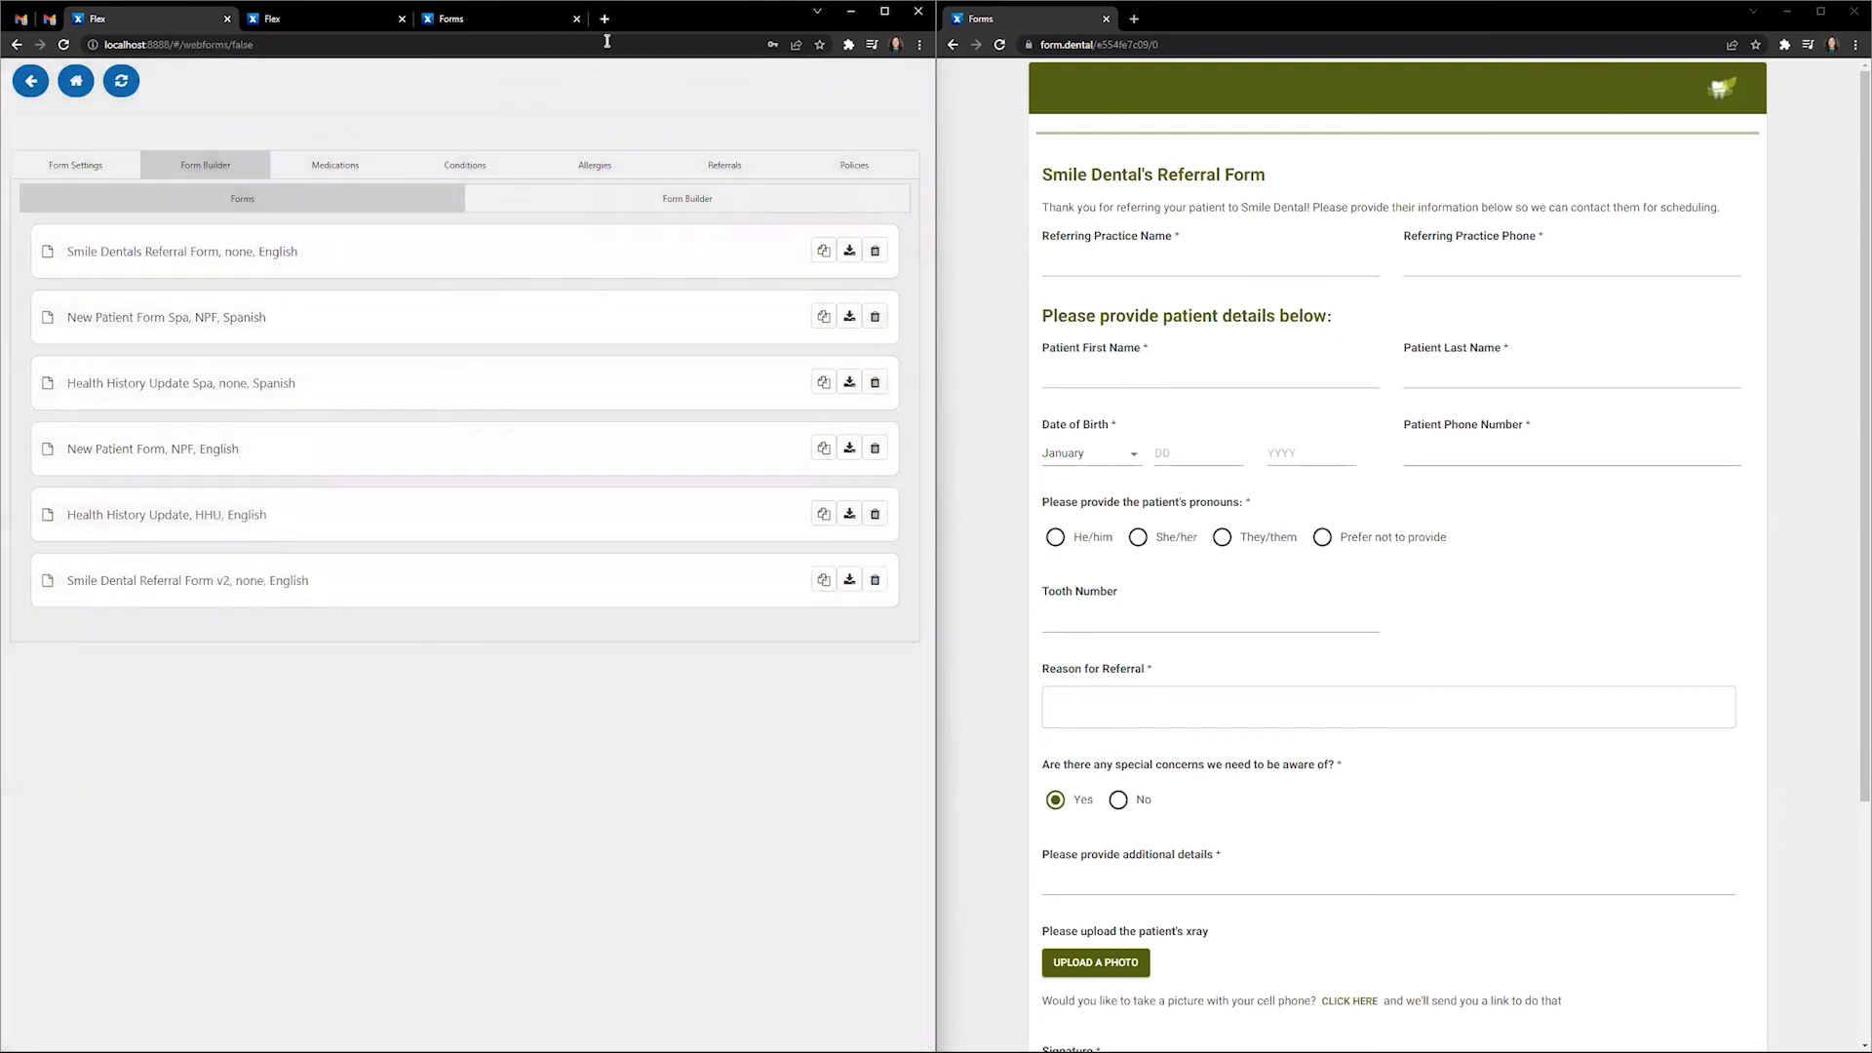
key("ctrl+t")
key("ctrl+v")
key("Return")
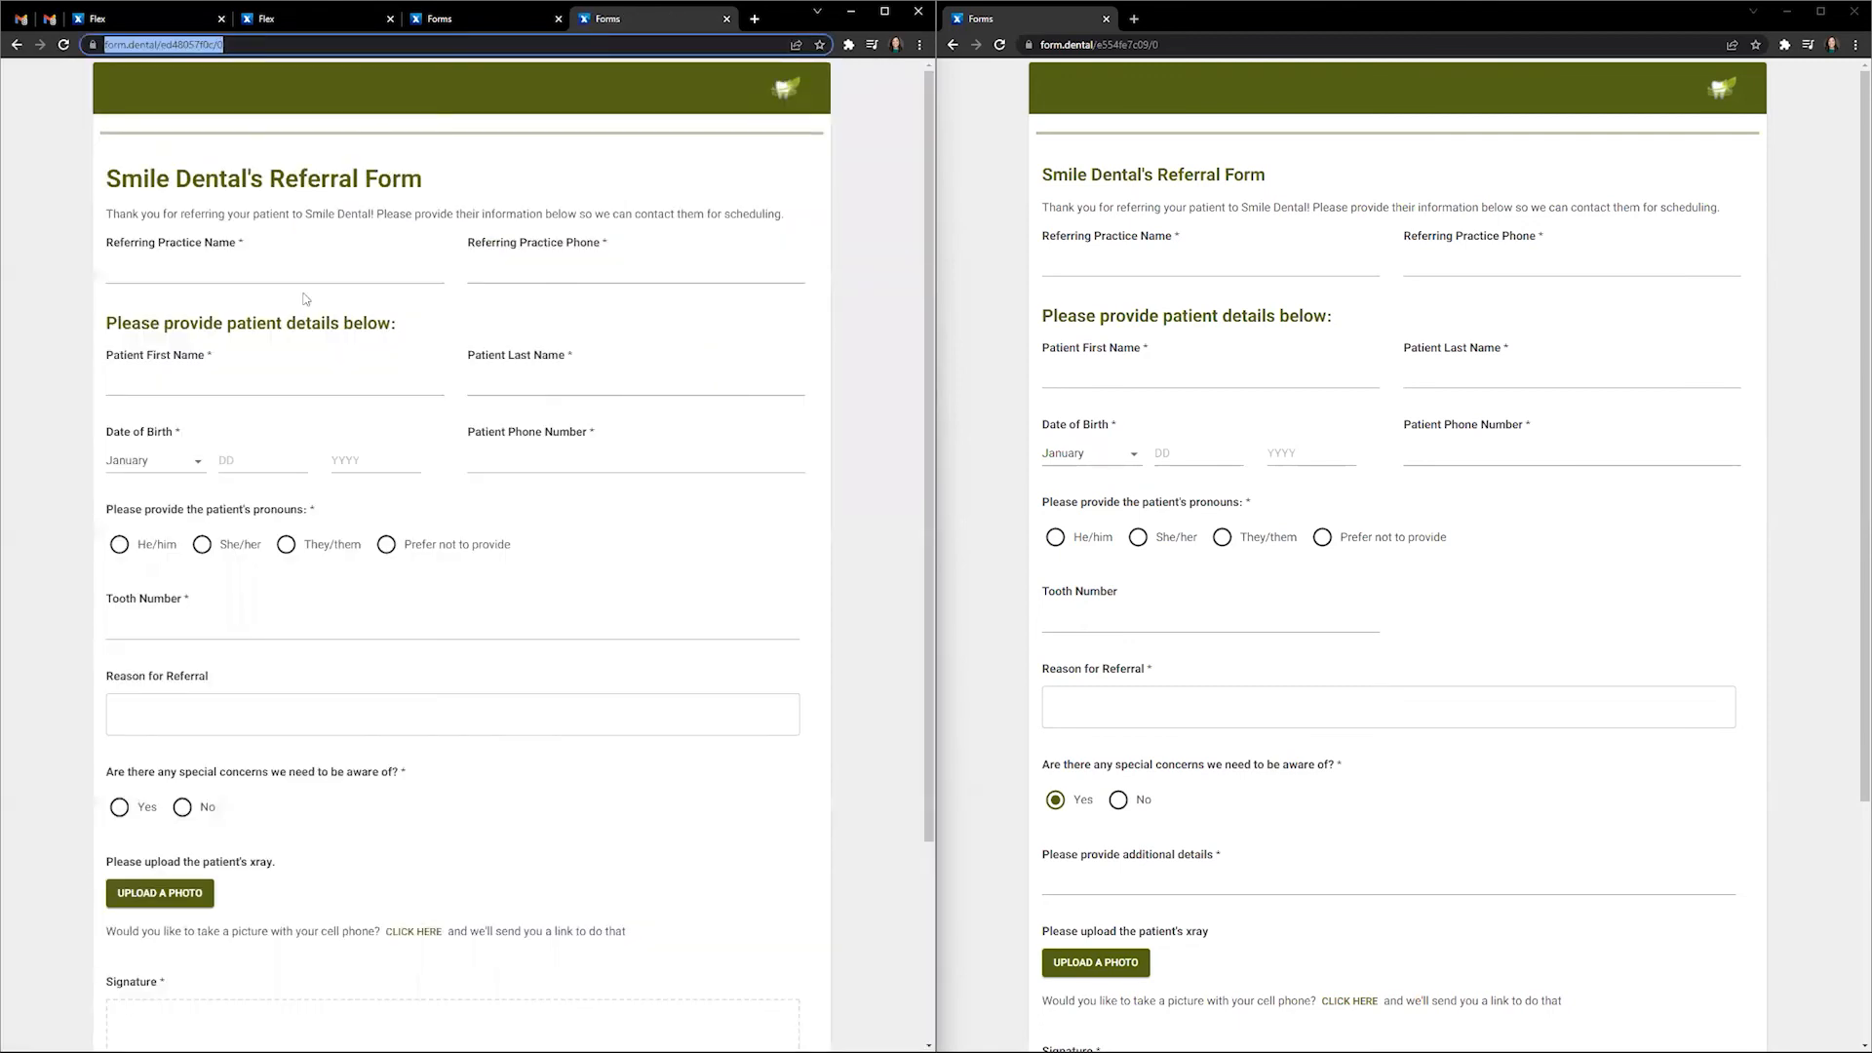
- Enter referring practice 'Dental' with its phone number, and the patient's first and last name
left_click(304, 270)
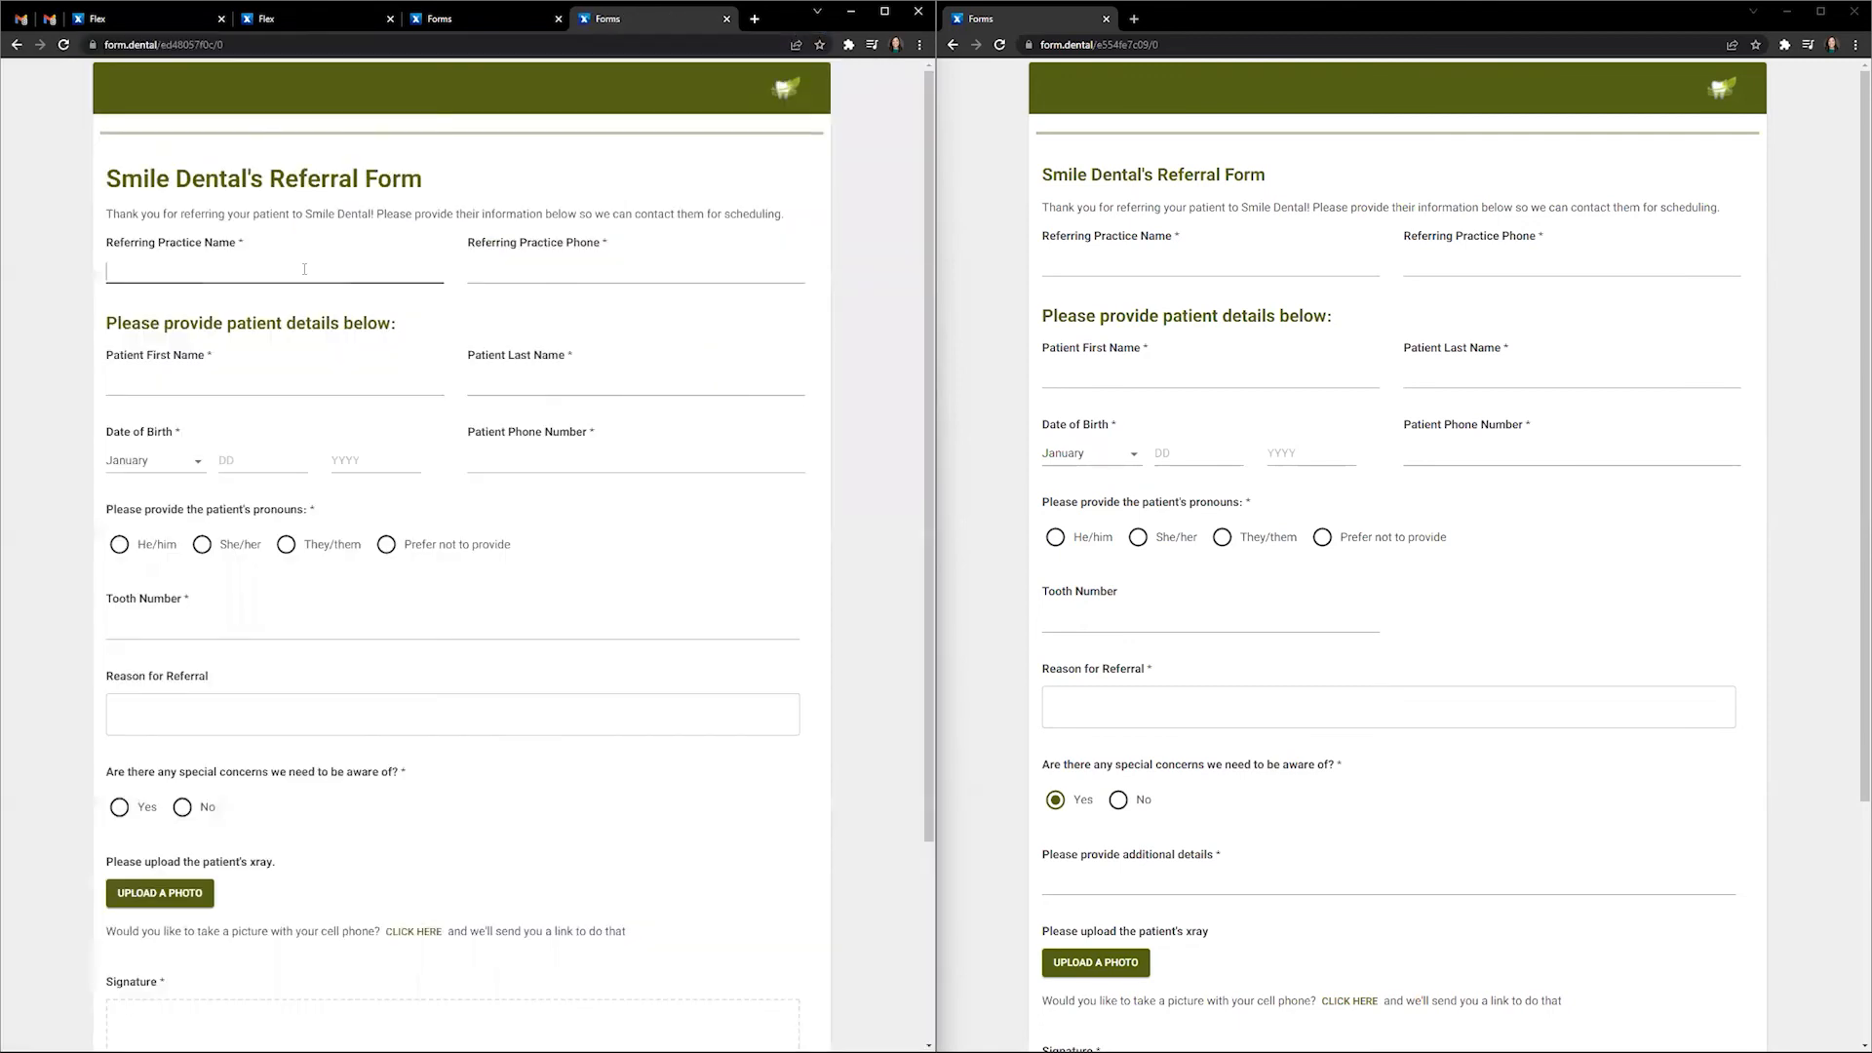
type("Dental")
key("Tab")
type("123-457")
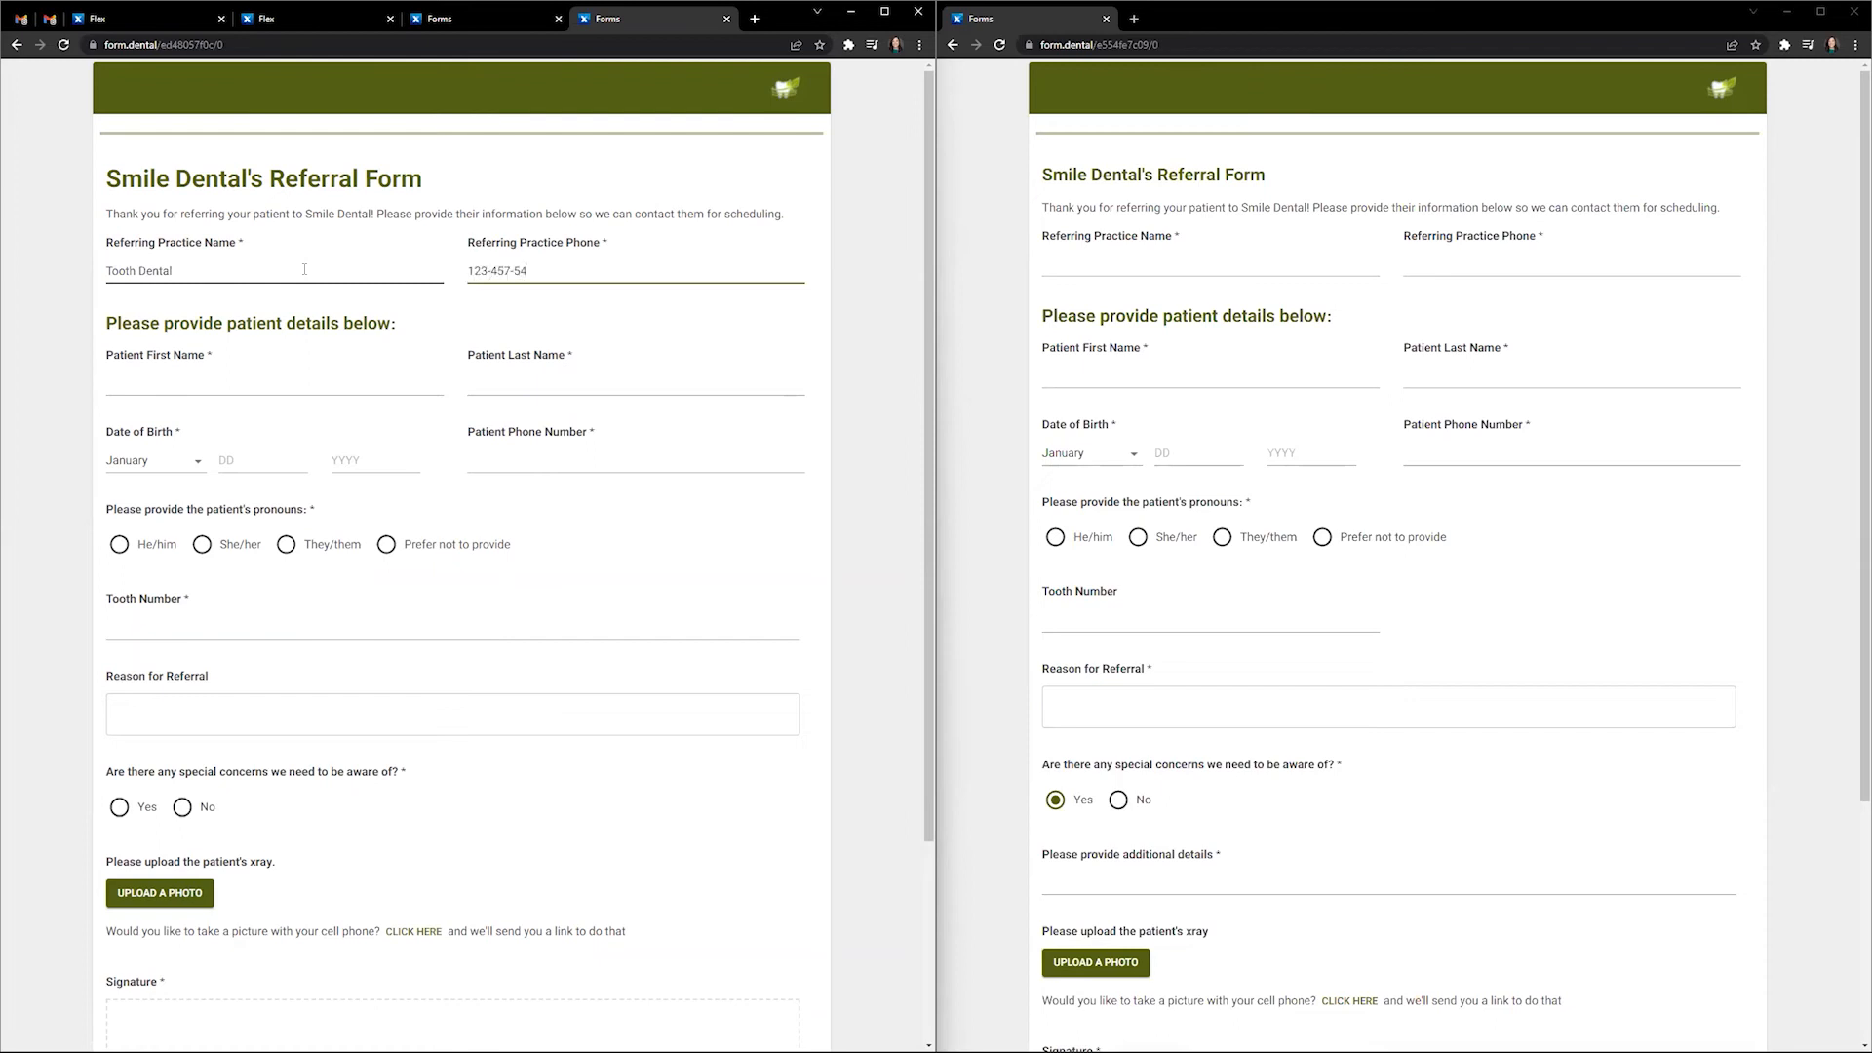
left_click(296, 382)
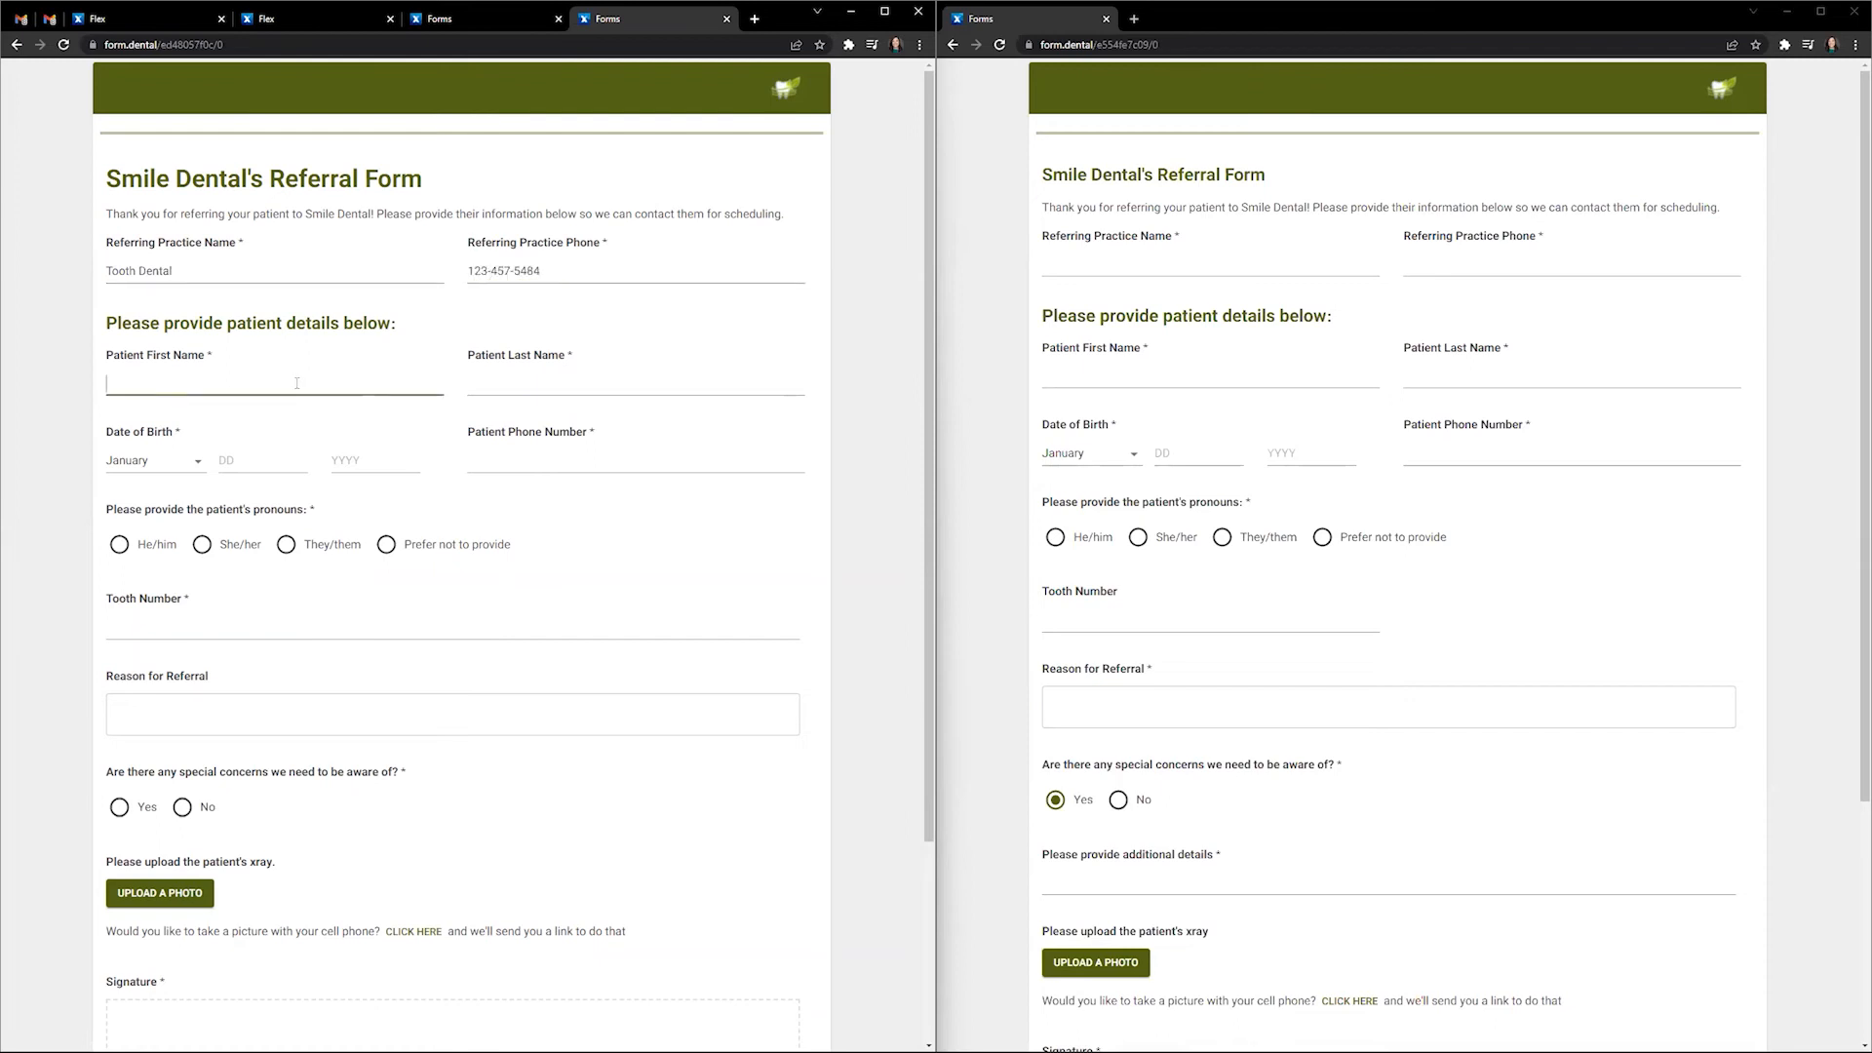
type("John")
key("Tab")
type("Doe")
- Enter the patient's birth date with year 1978 and begin the patient phone number
left_click(270, 462)
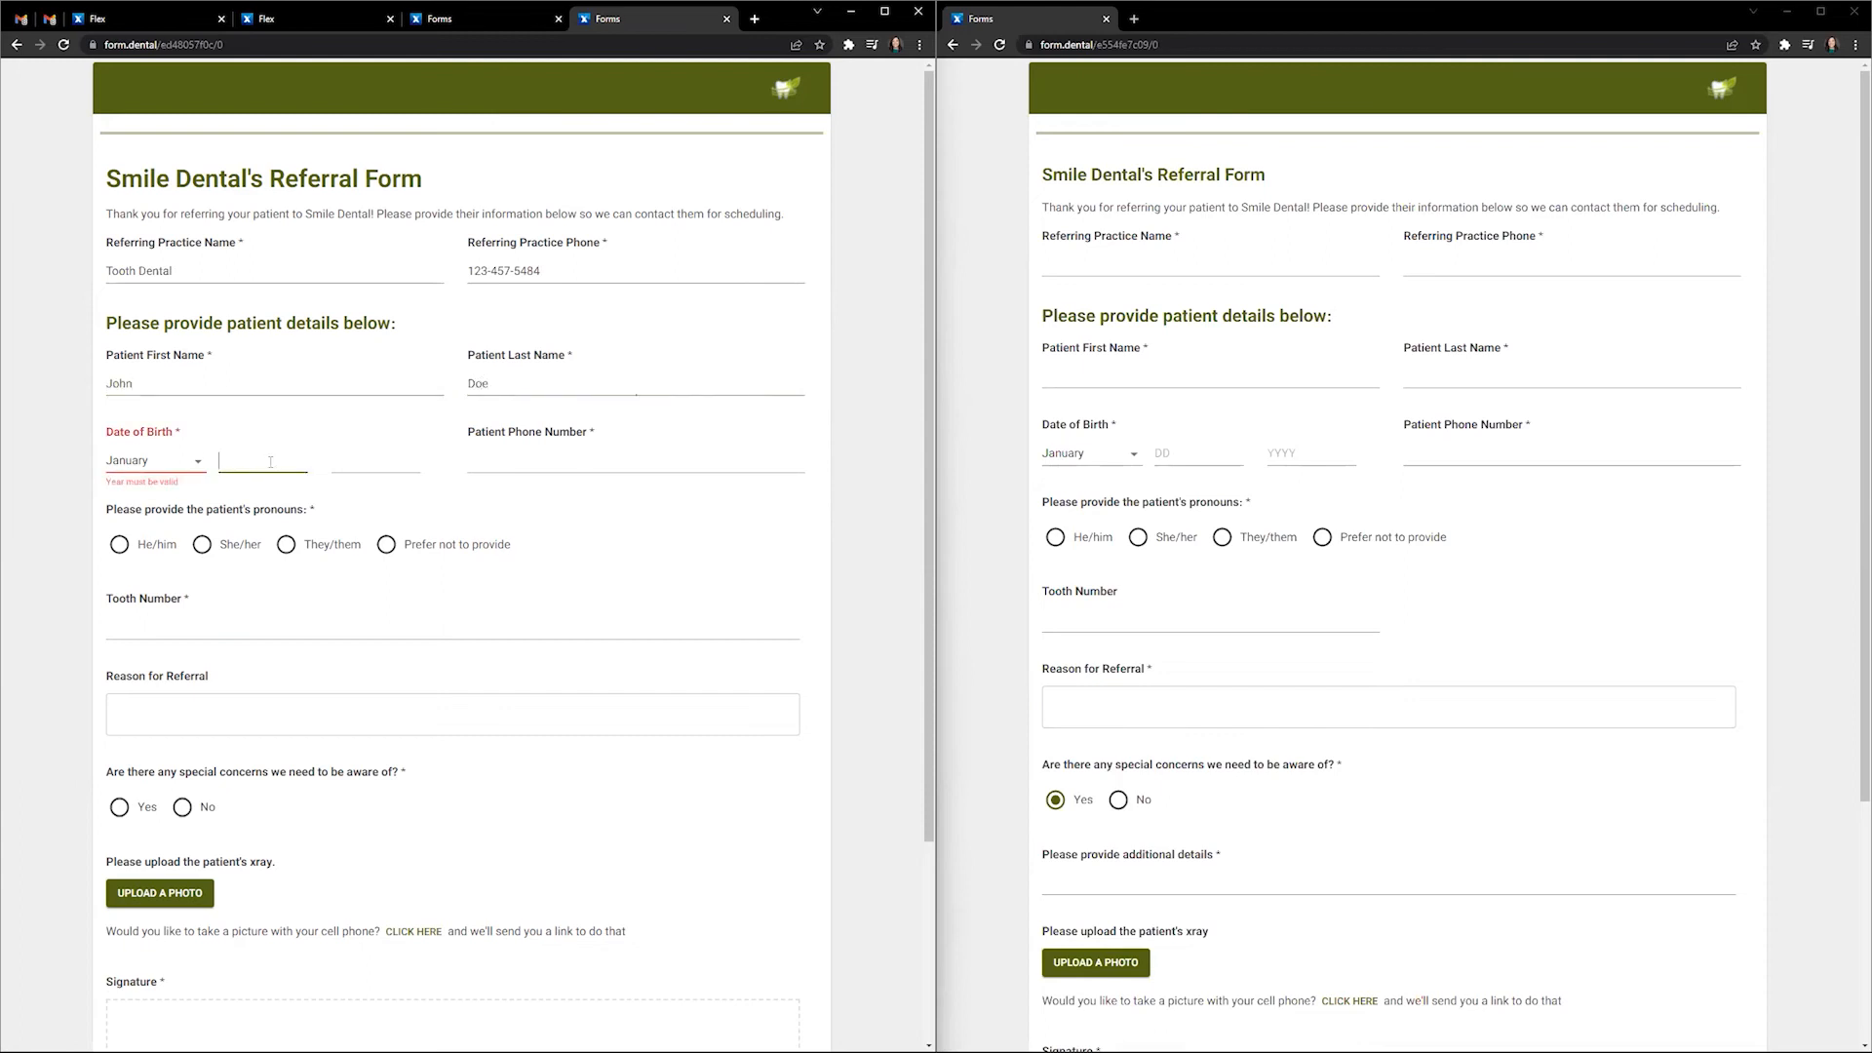
type("2018")
left_click_drag(362, 461, 320, 462)
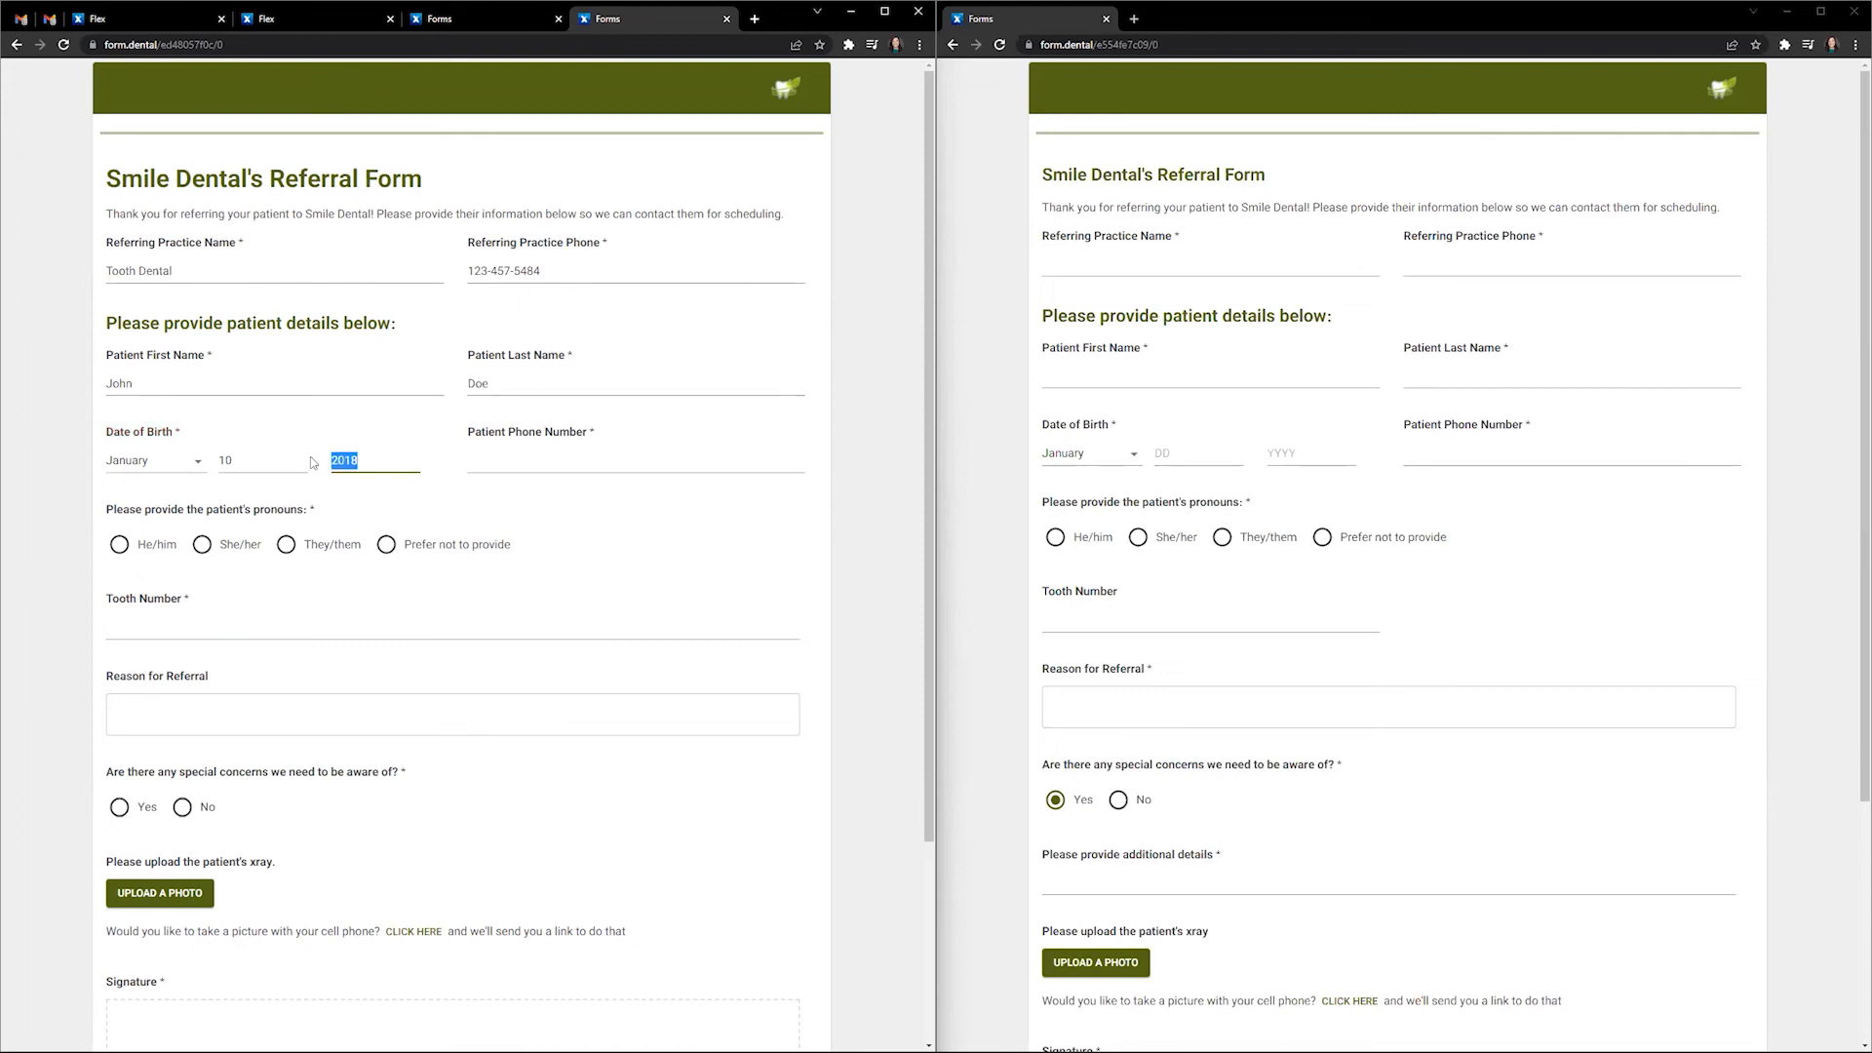
type("1978")
left_click(519, 466)
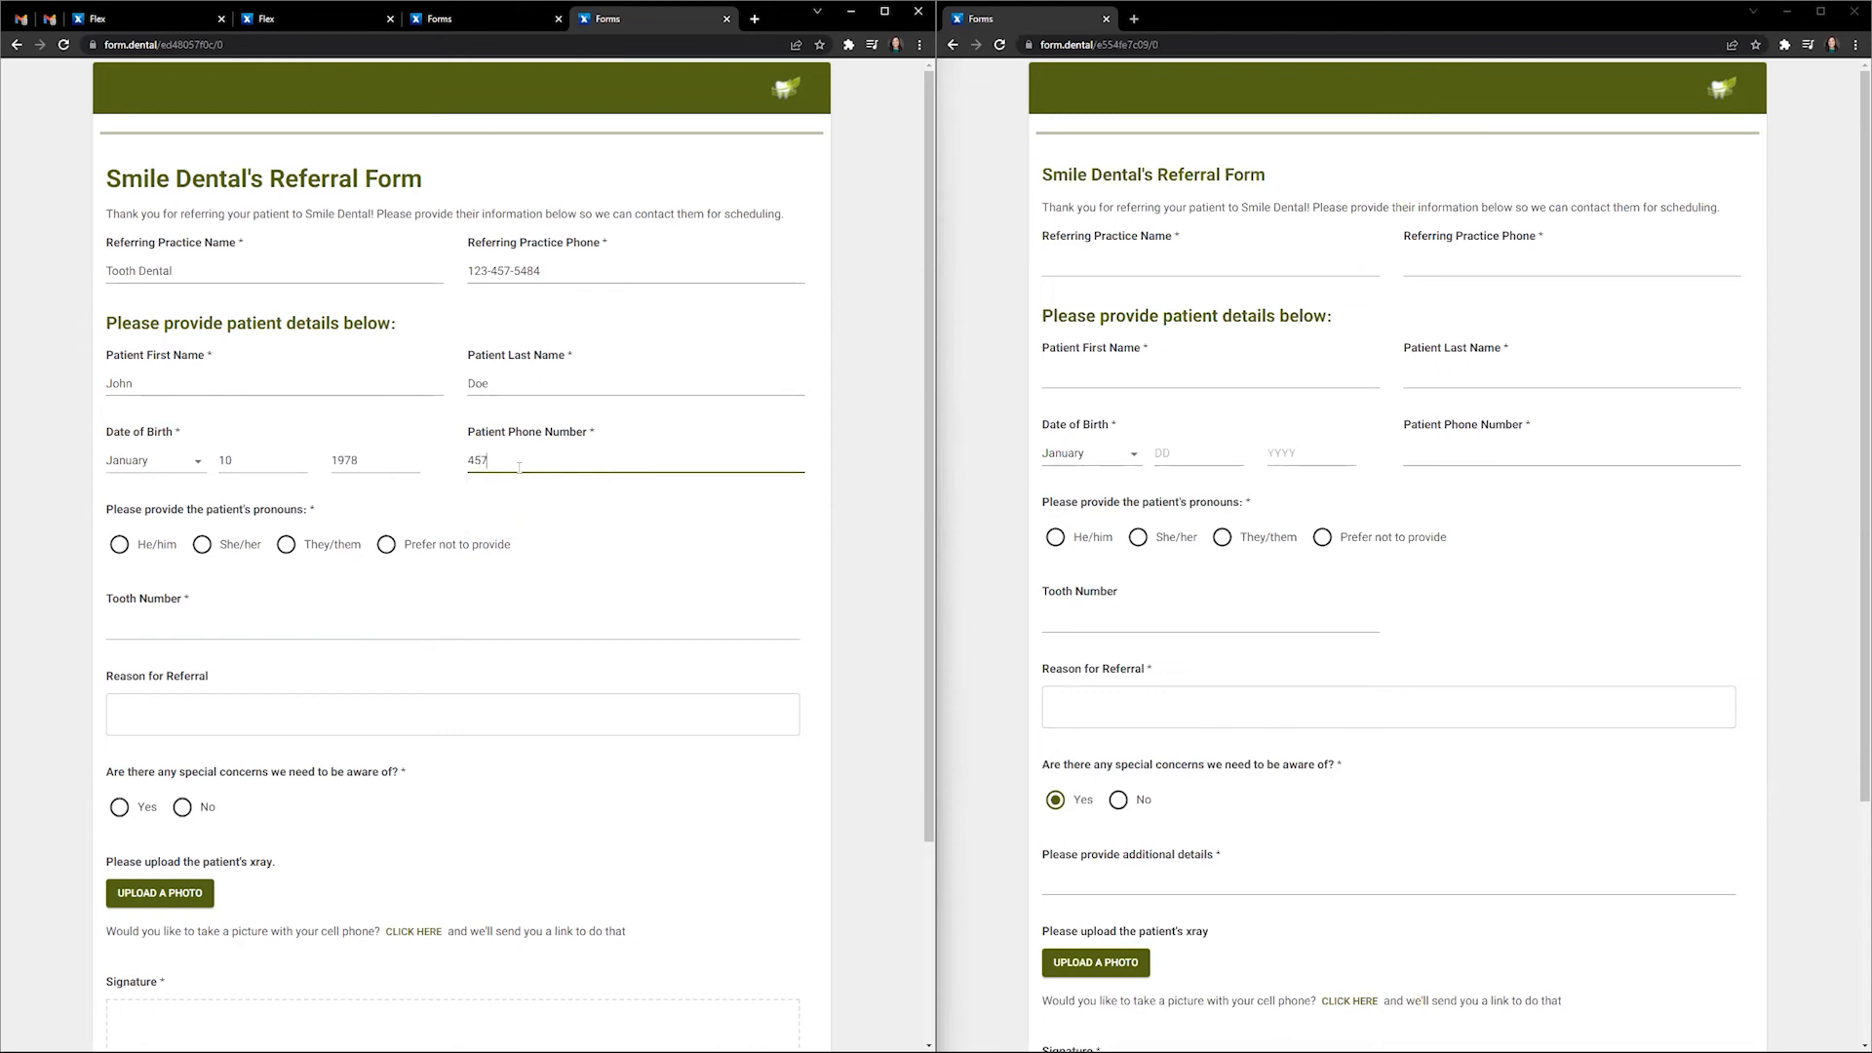
- Choose He/him pronouns, tooth number 15, and reason 'Please evaluate for extraction'
left_click(119, 544)
scroll(193, 444, "down", 2)
left_click(208, 411)
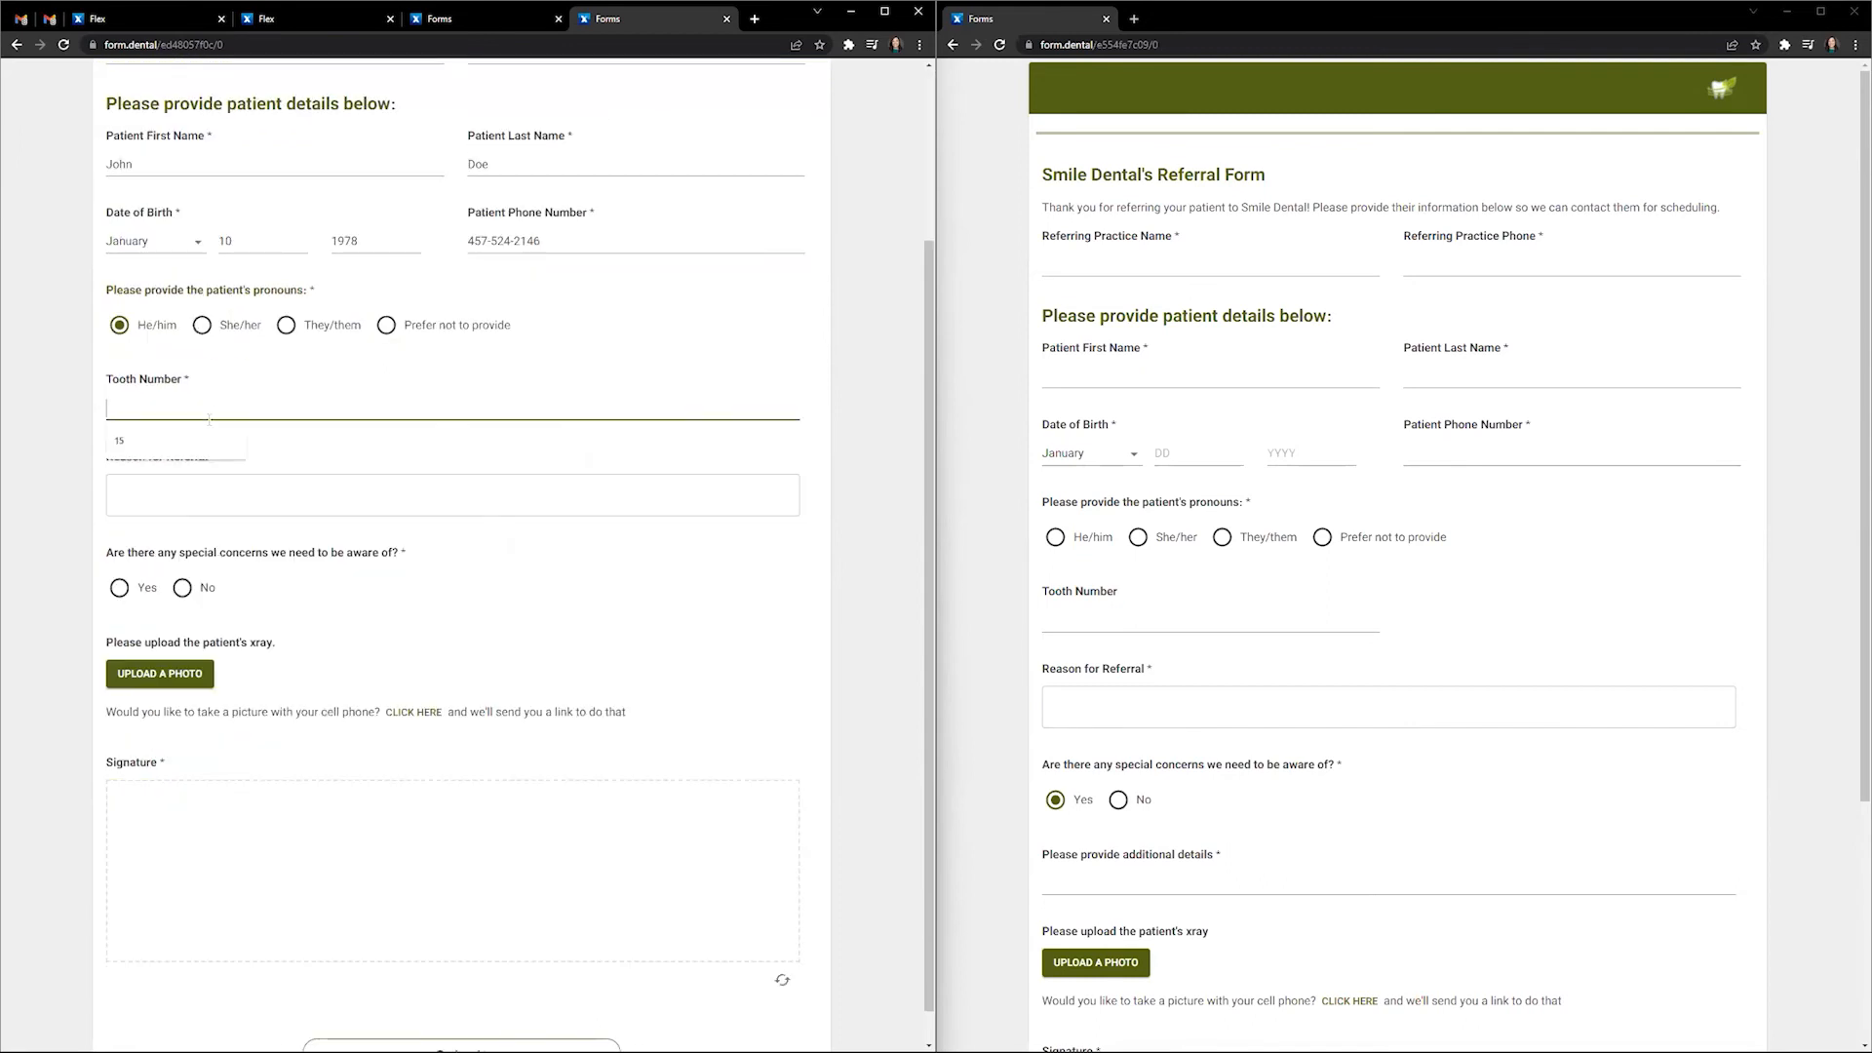
type("15")
key("Tab")
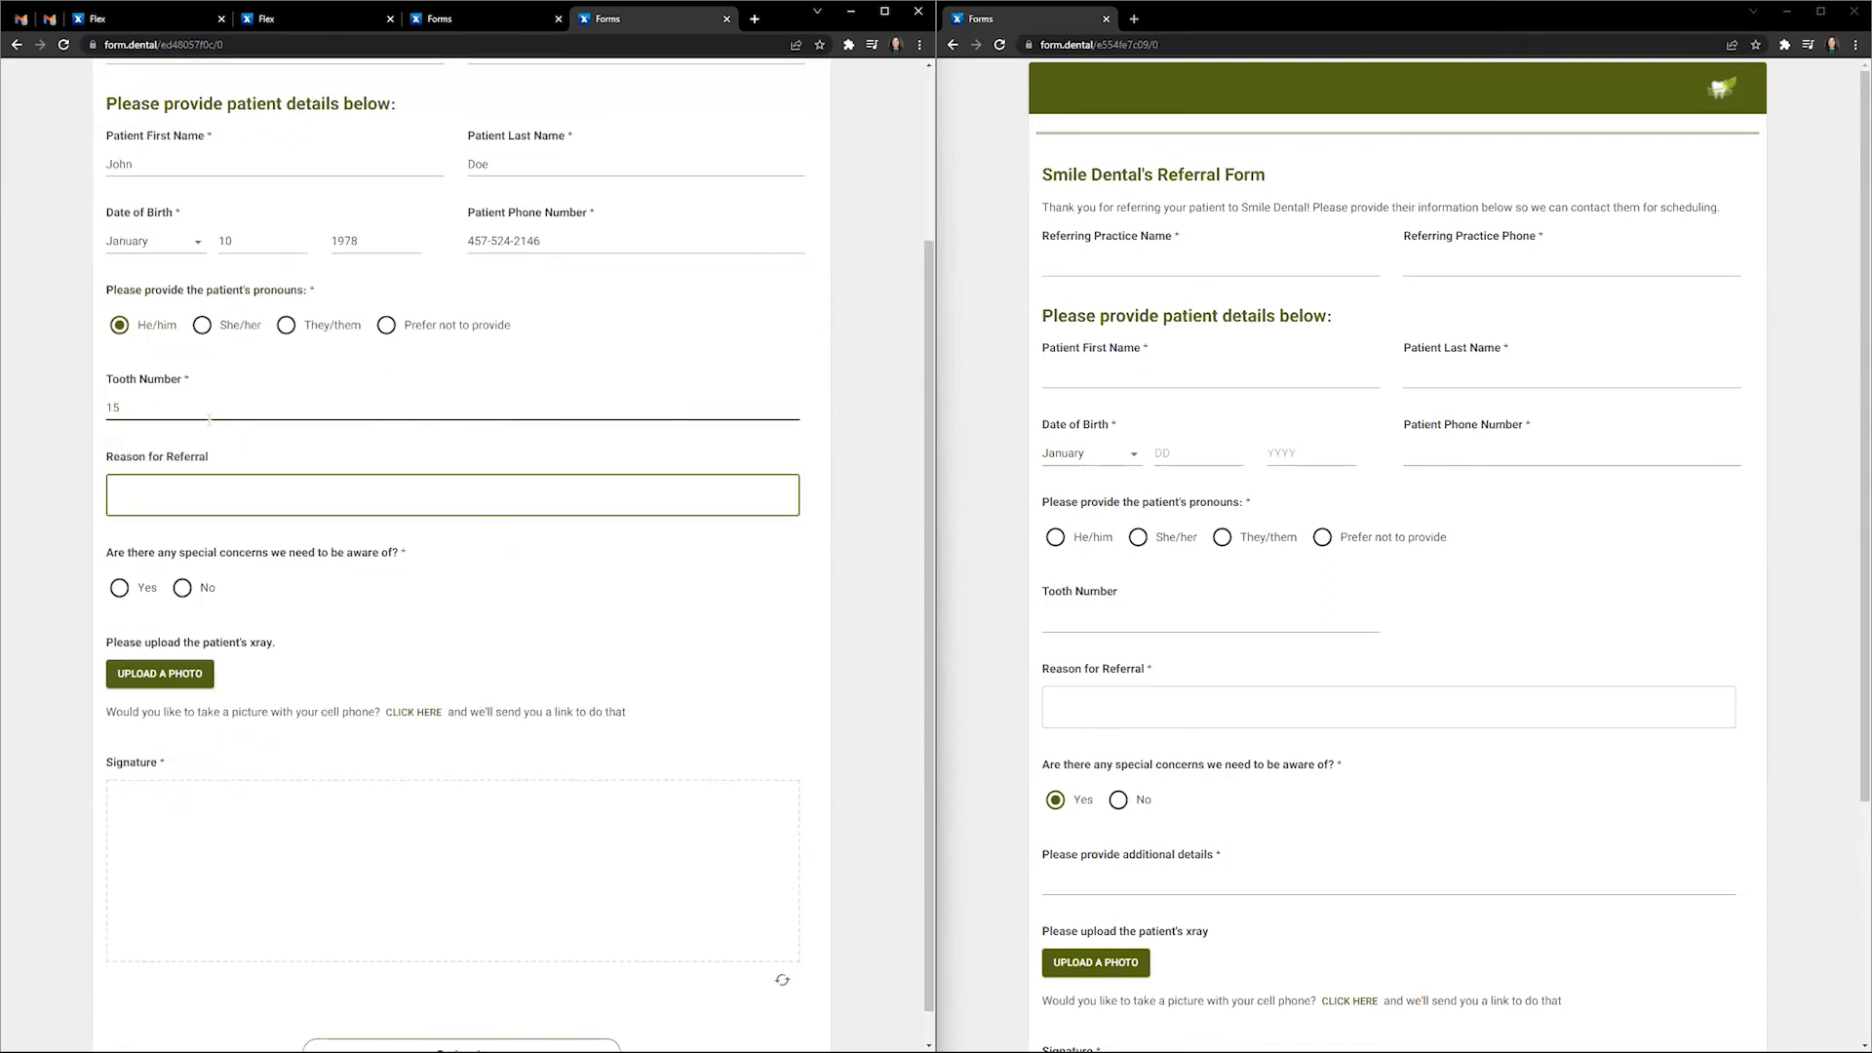
type("Please evaluate for extractio")
- Answer Yes to special concerns with details 'The patient is very nervous.'
left_click(119, 586)
left_click(239, 667)
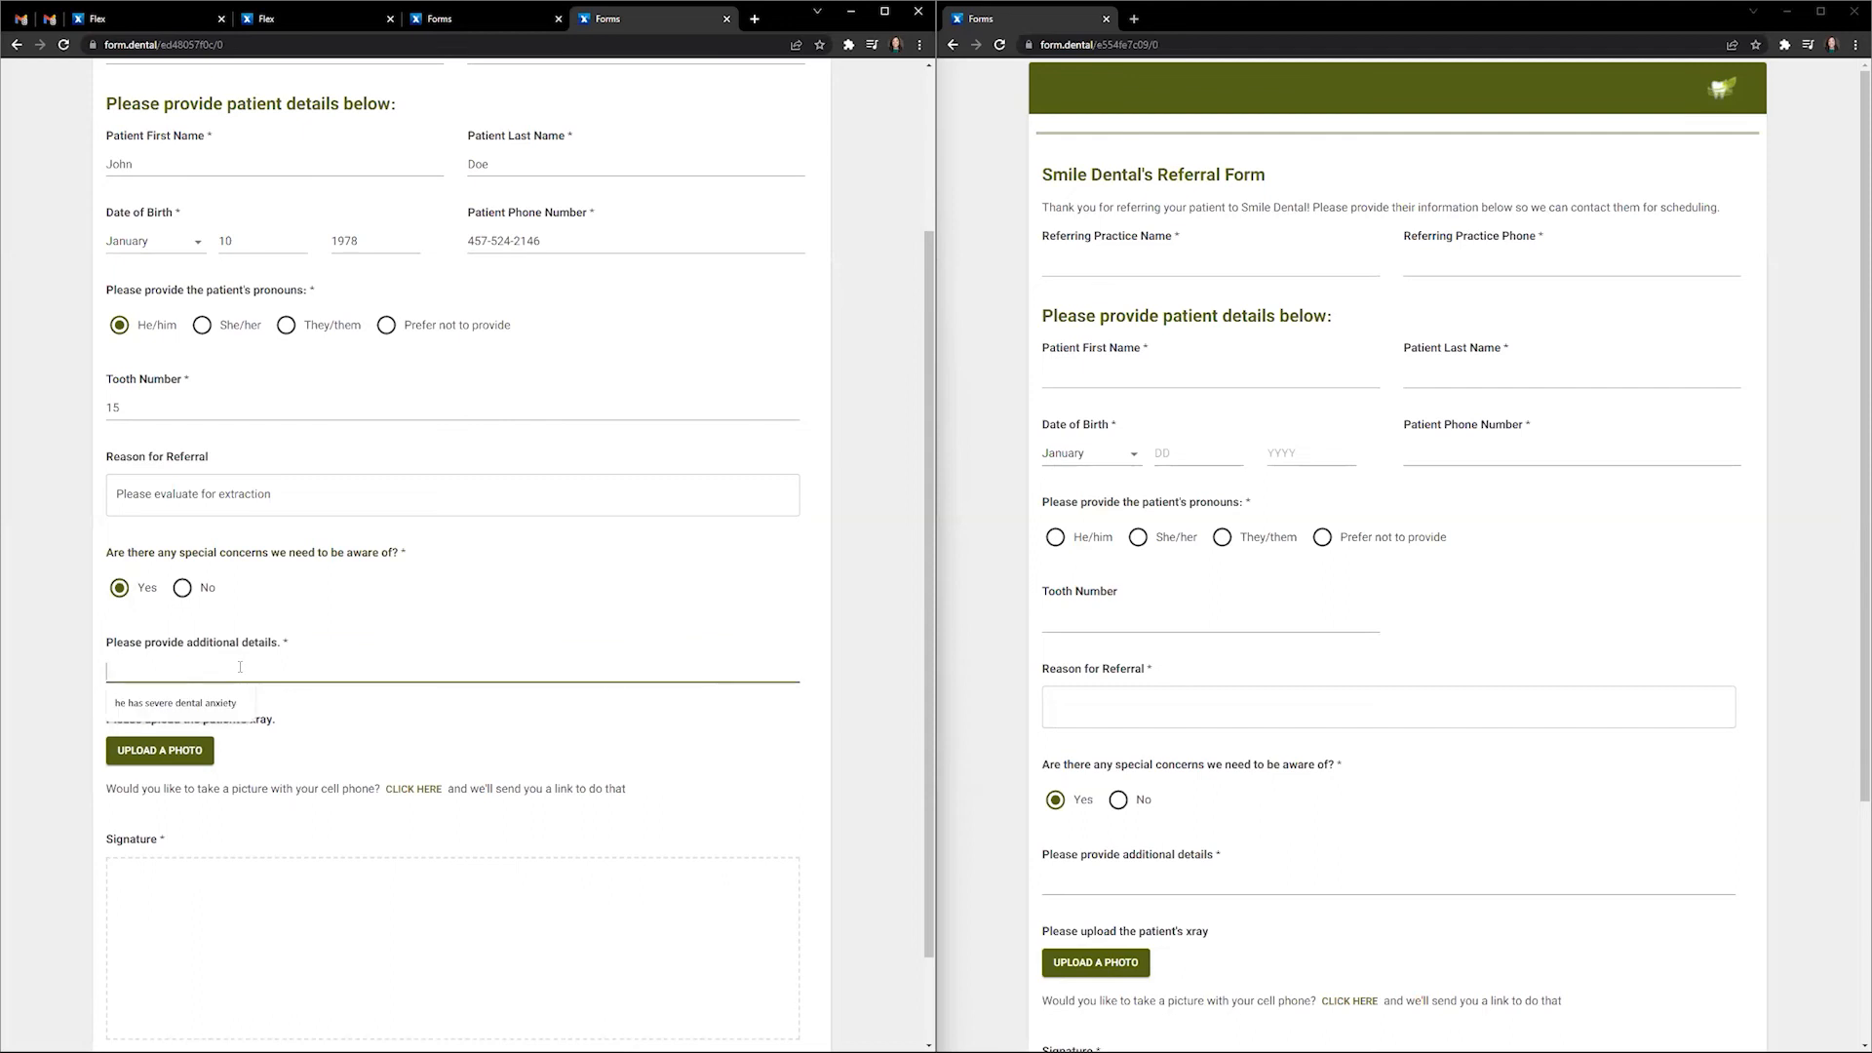
type("The patient is very nervous.")
left_click(329, 607)
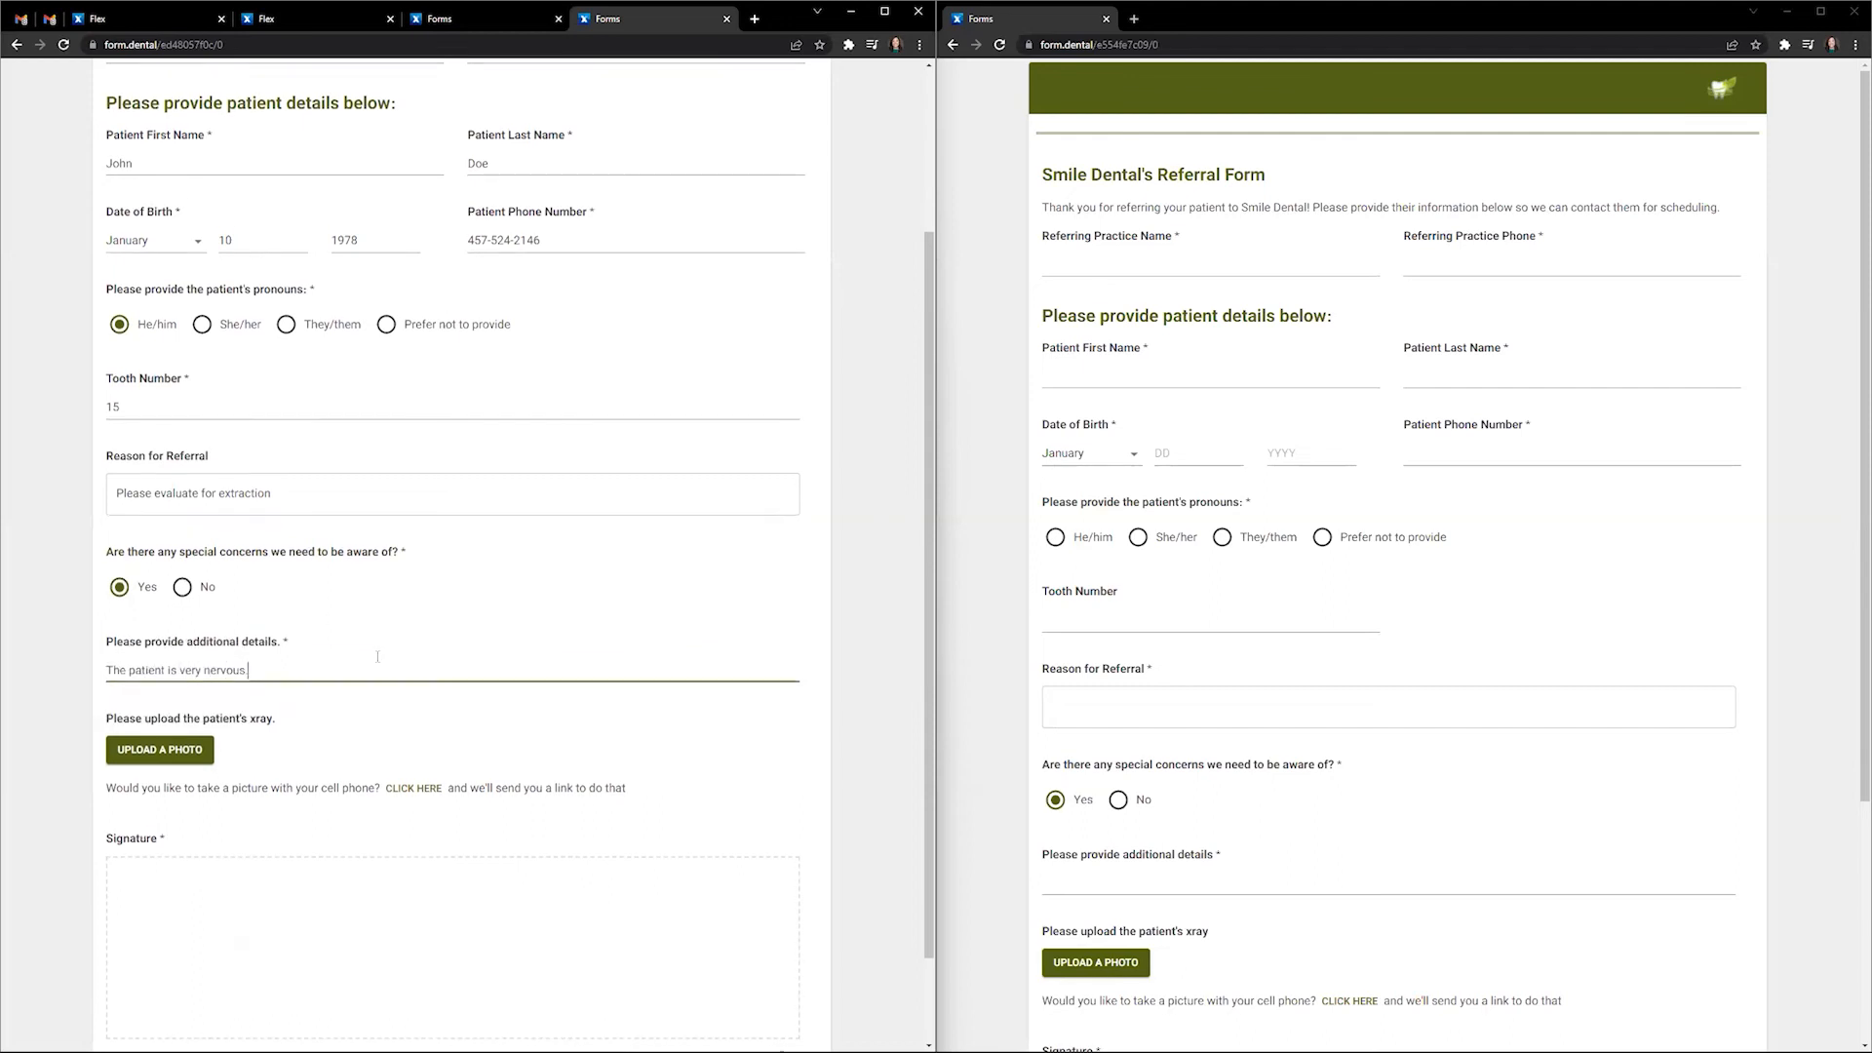
- Upload the Pano.jpg x-ray, draw a signature, and submit the referral
scroll(388, 669, "down", 1)
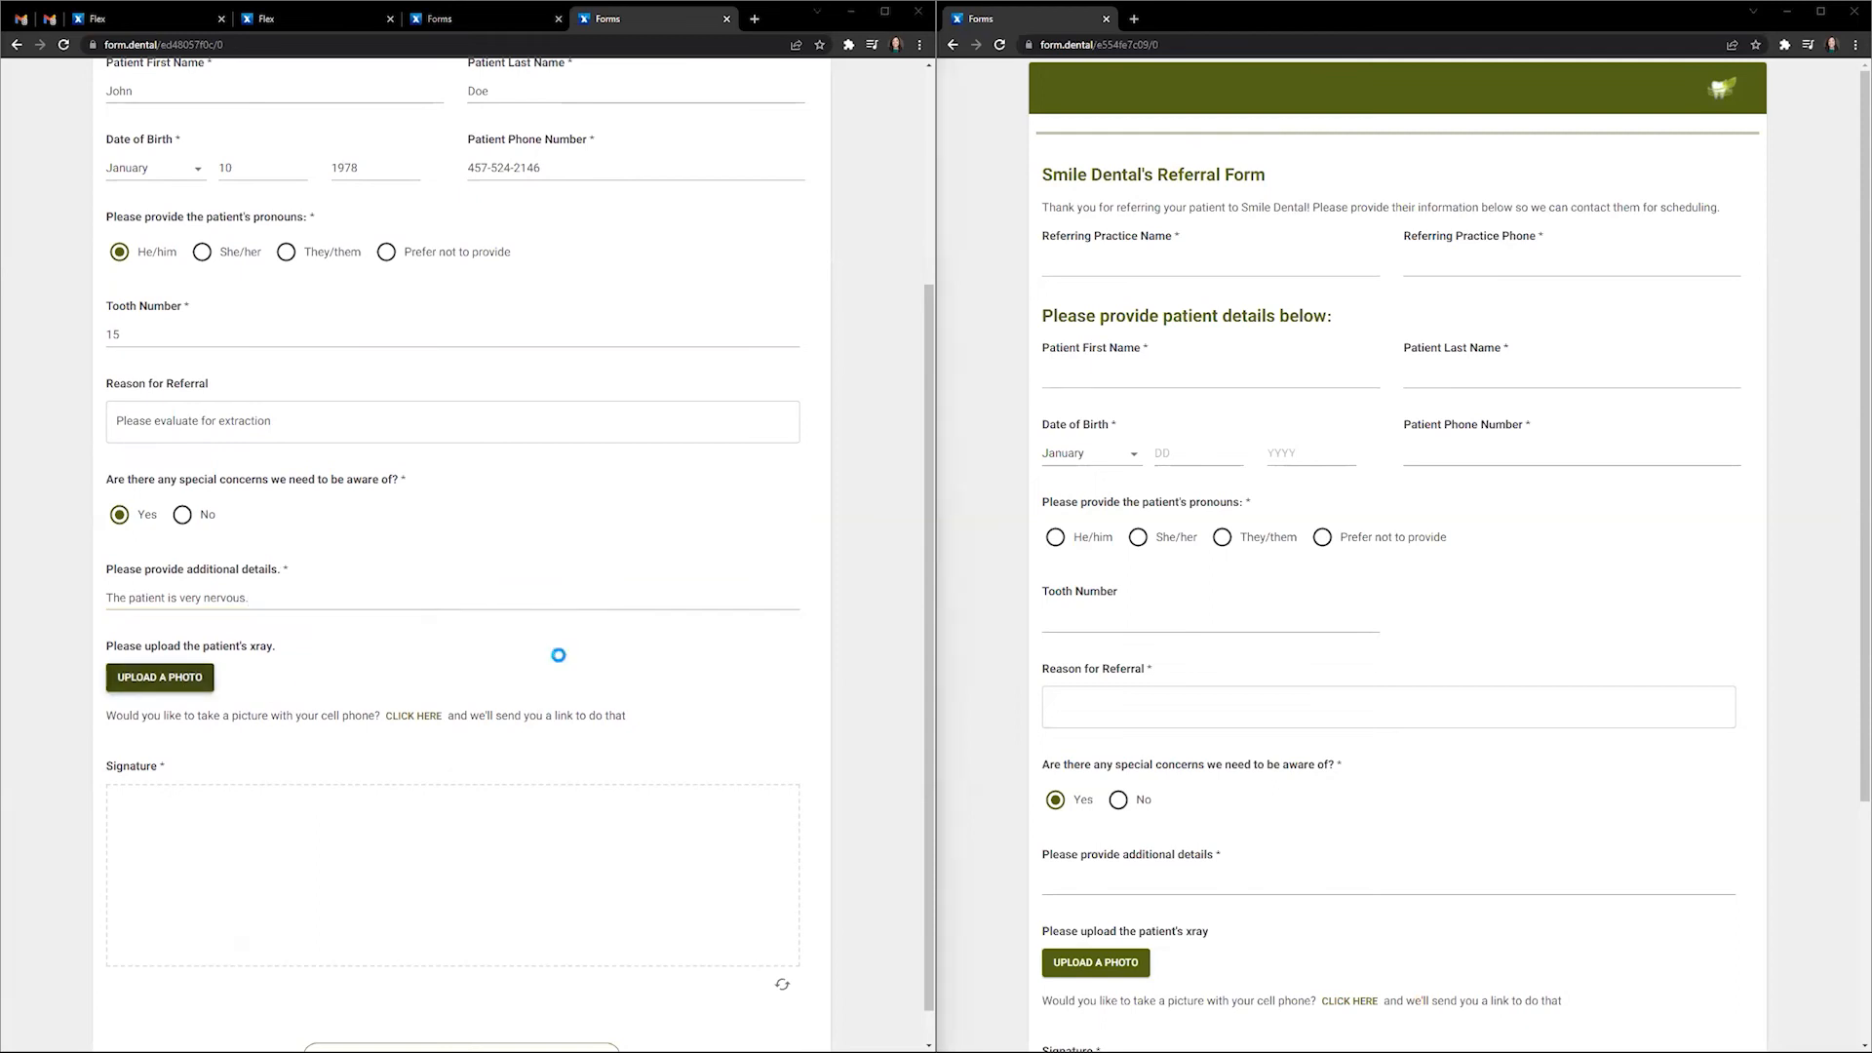
left_click(243, 158)
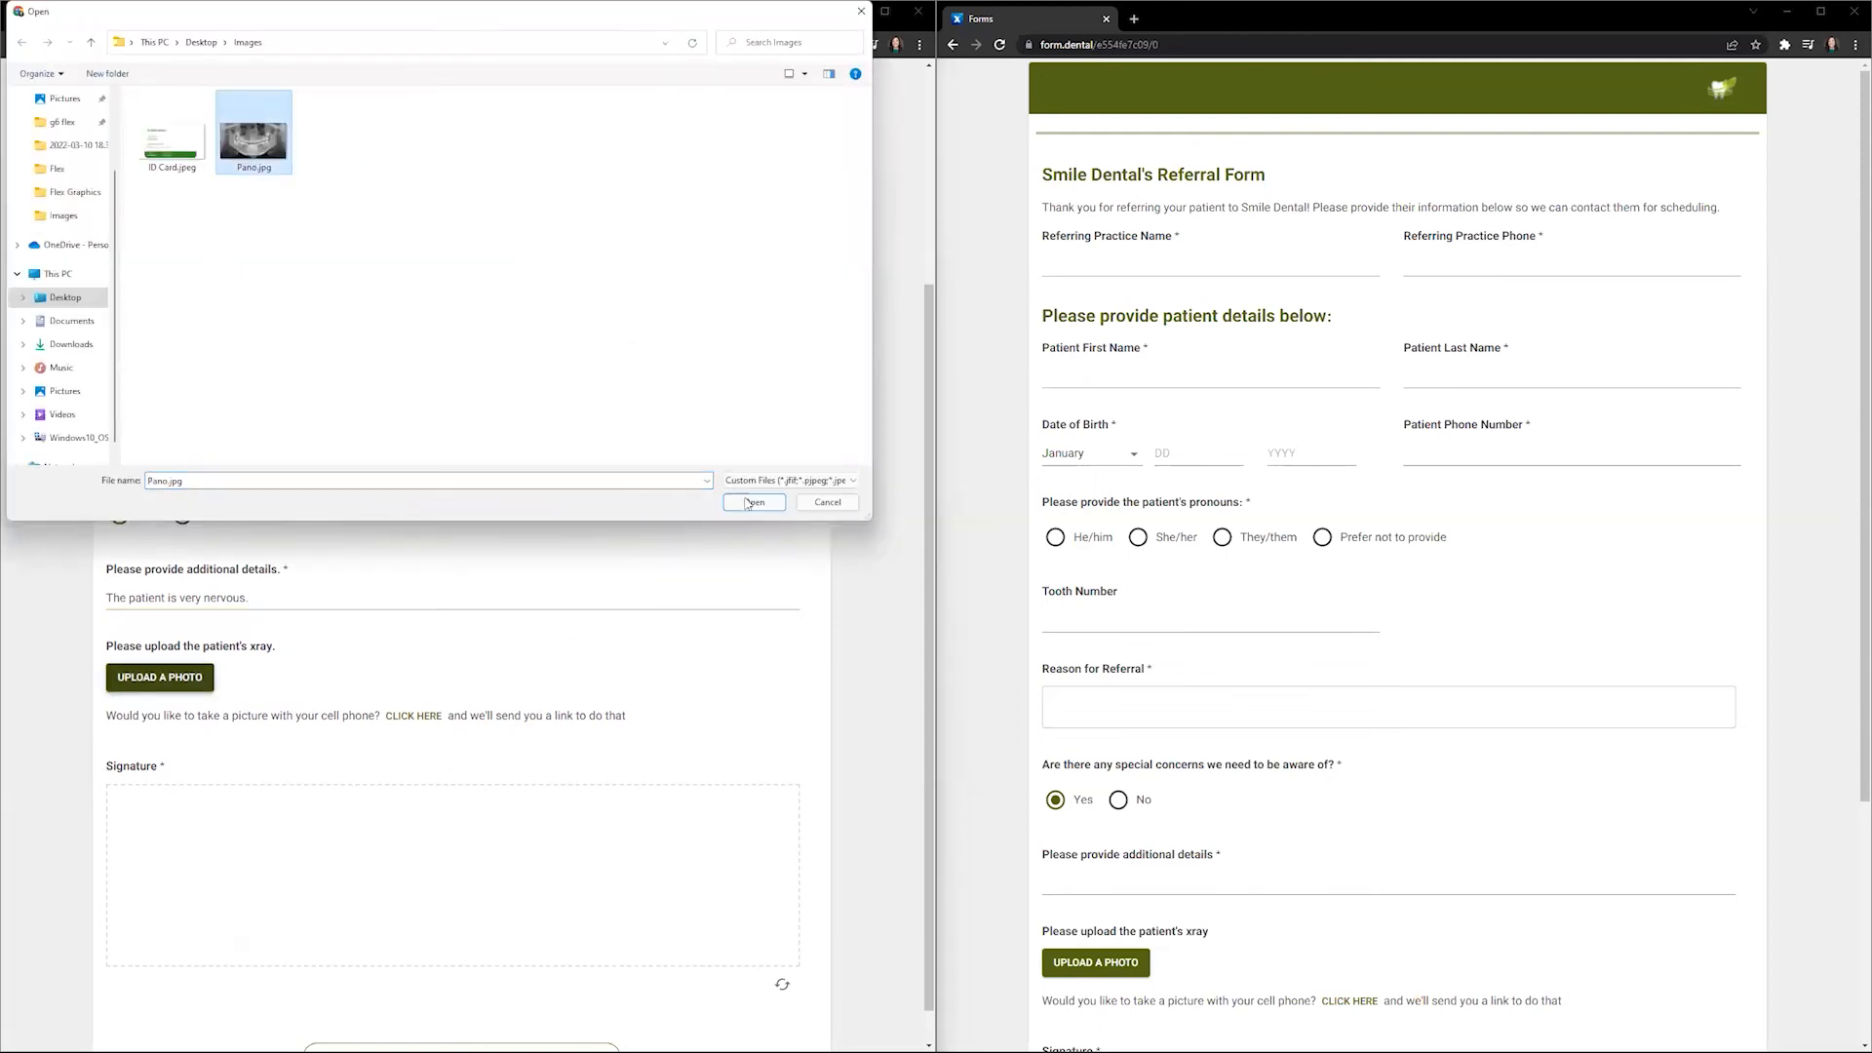
left_click(753, 502)
scroll(422, 570, "down", 2)
mouse_move(195, 826)
left_mouse_down()
mouse_move(219, 802)
mouse_move(492, 847)
mouse_move(638, 829)
left_mouse_up()
left_click(552, 1018)
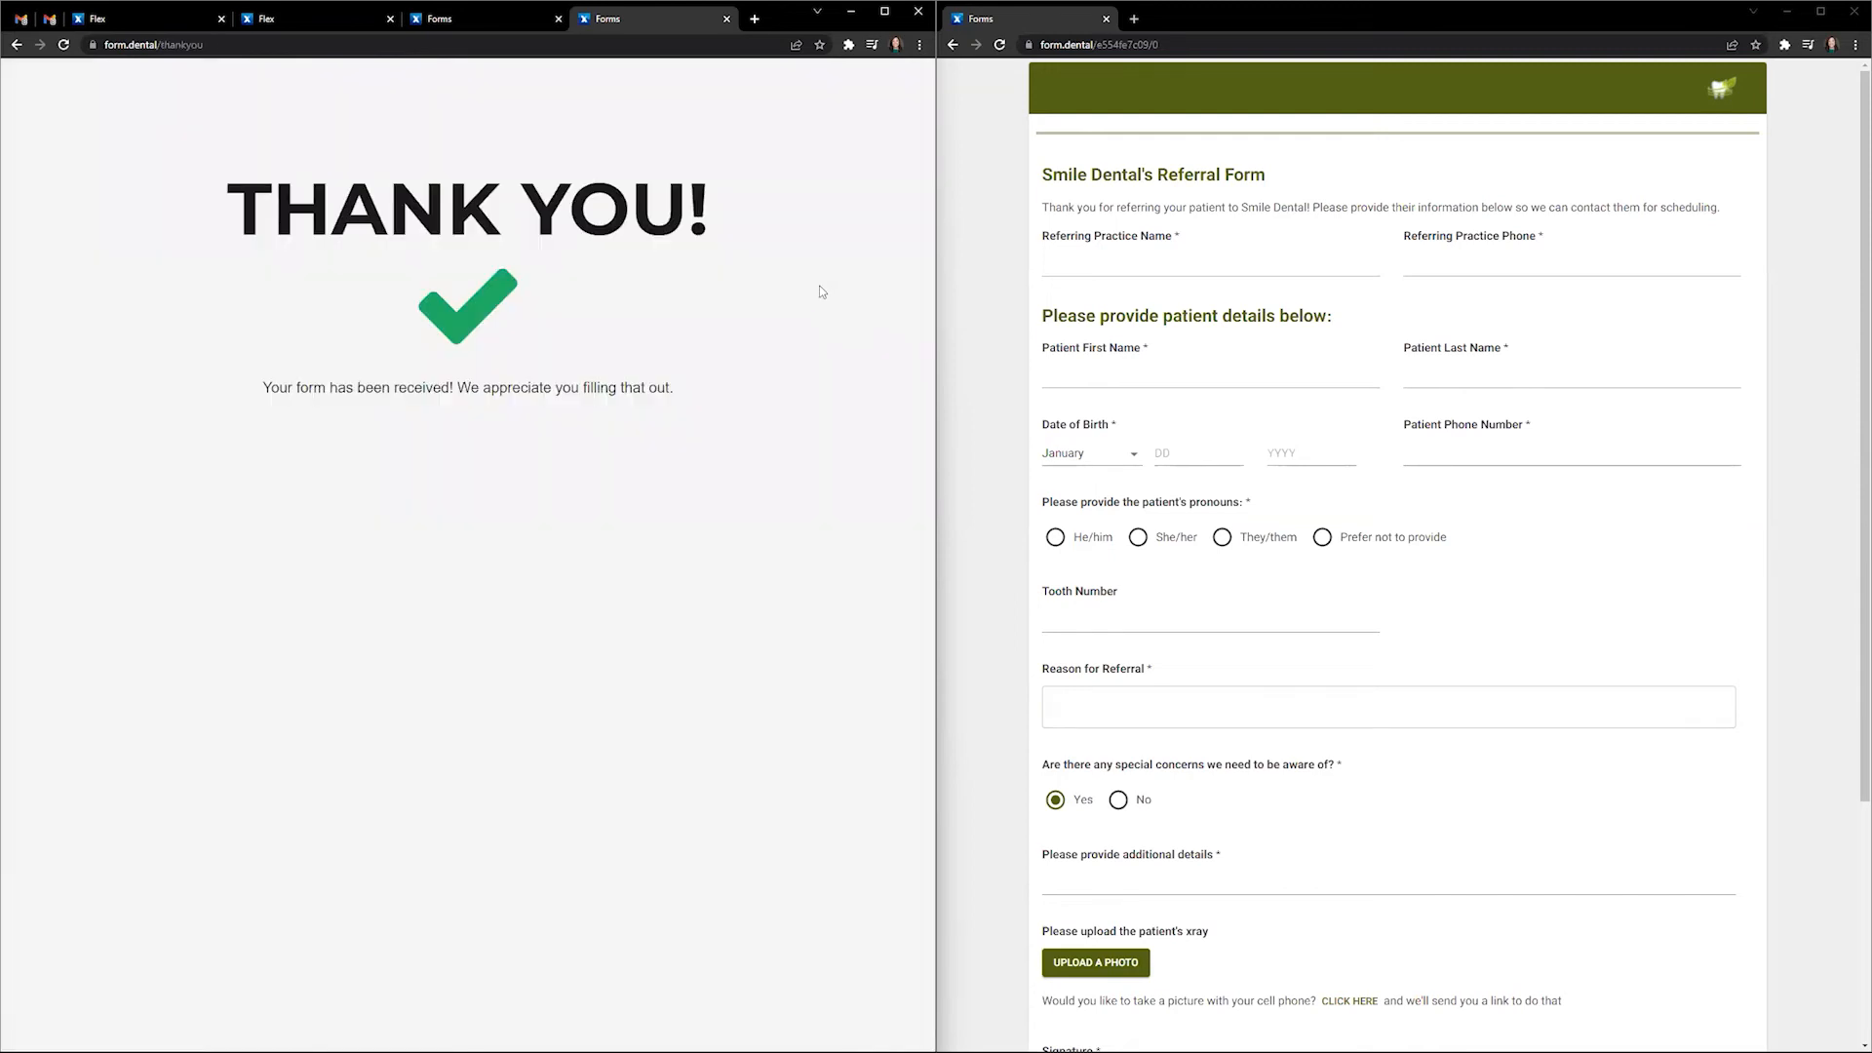
- Maximize the browser and view the new referral form PDF from Home > Unmatched Documents
left_click(884, 12)
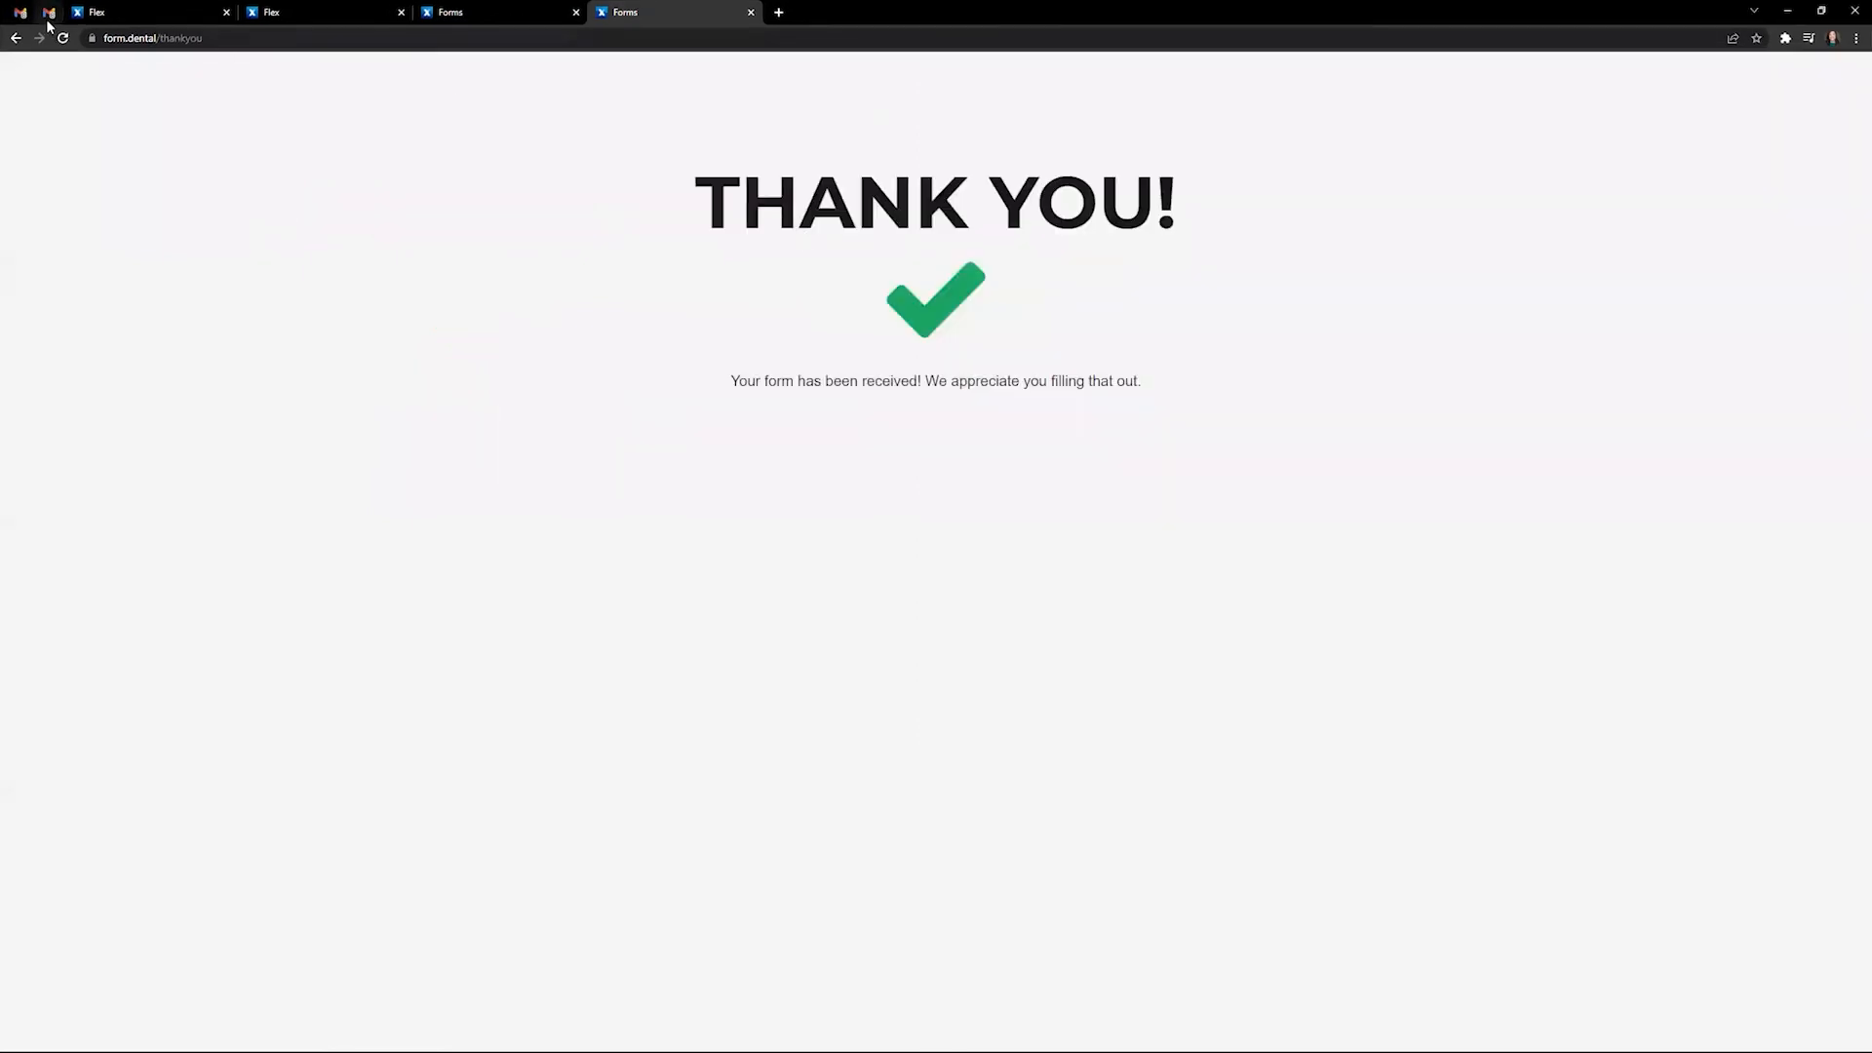
left_click(125, 13)
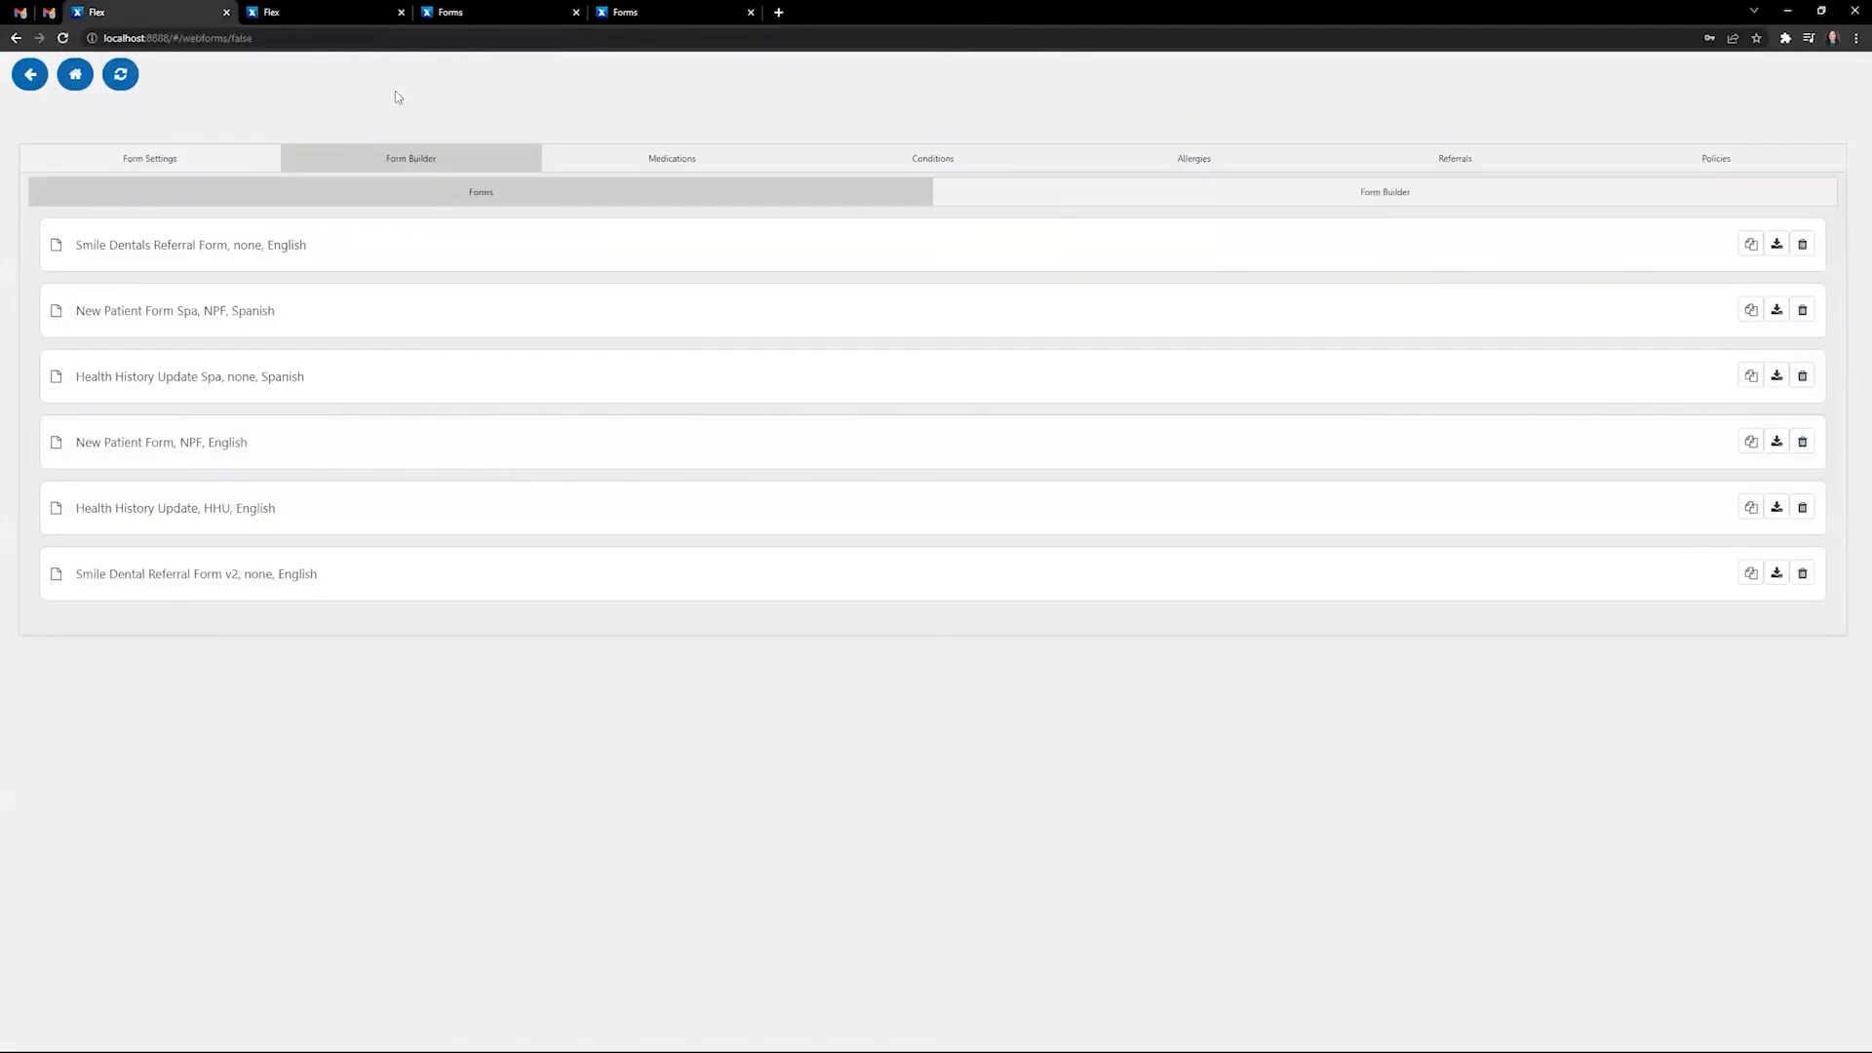
left_click(118, 78)
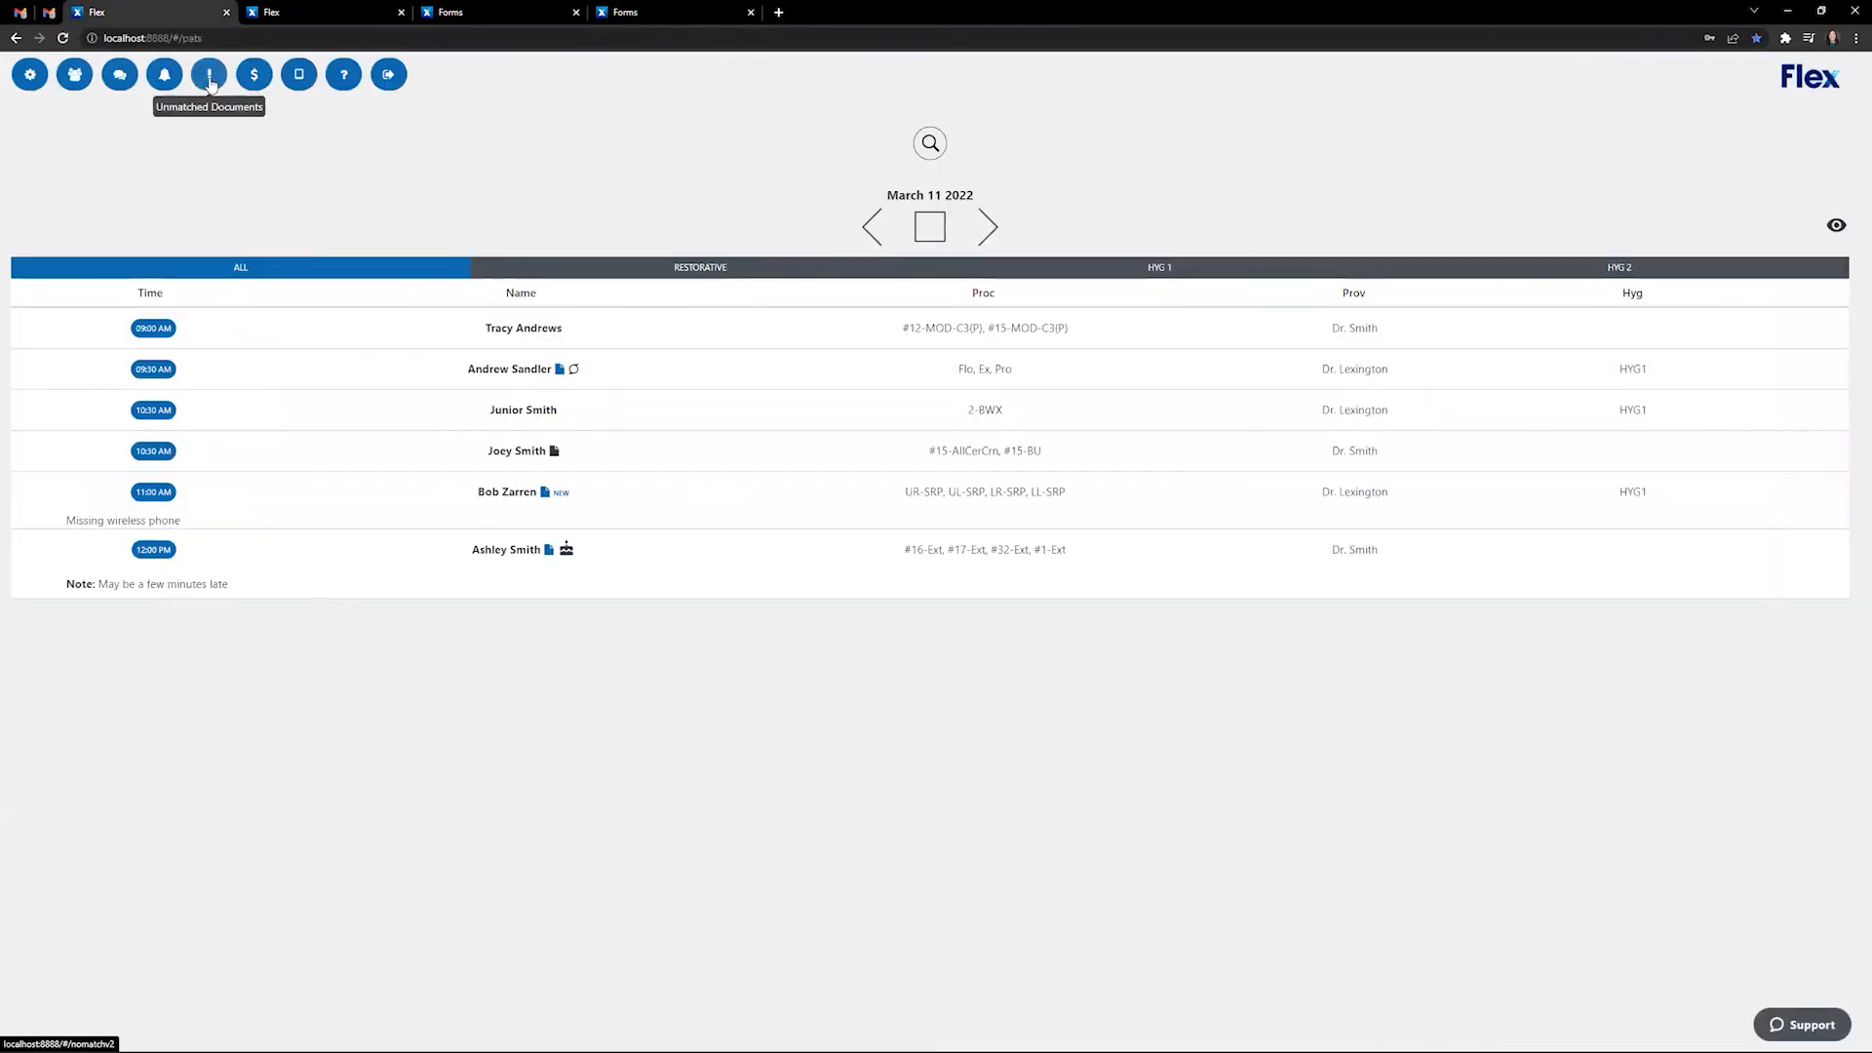
left_click(210, 78)
left_click(696, 230)
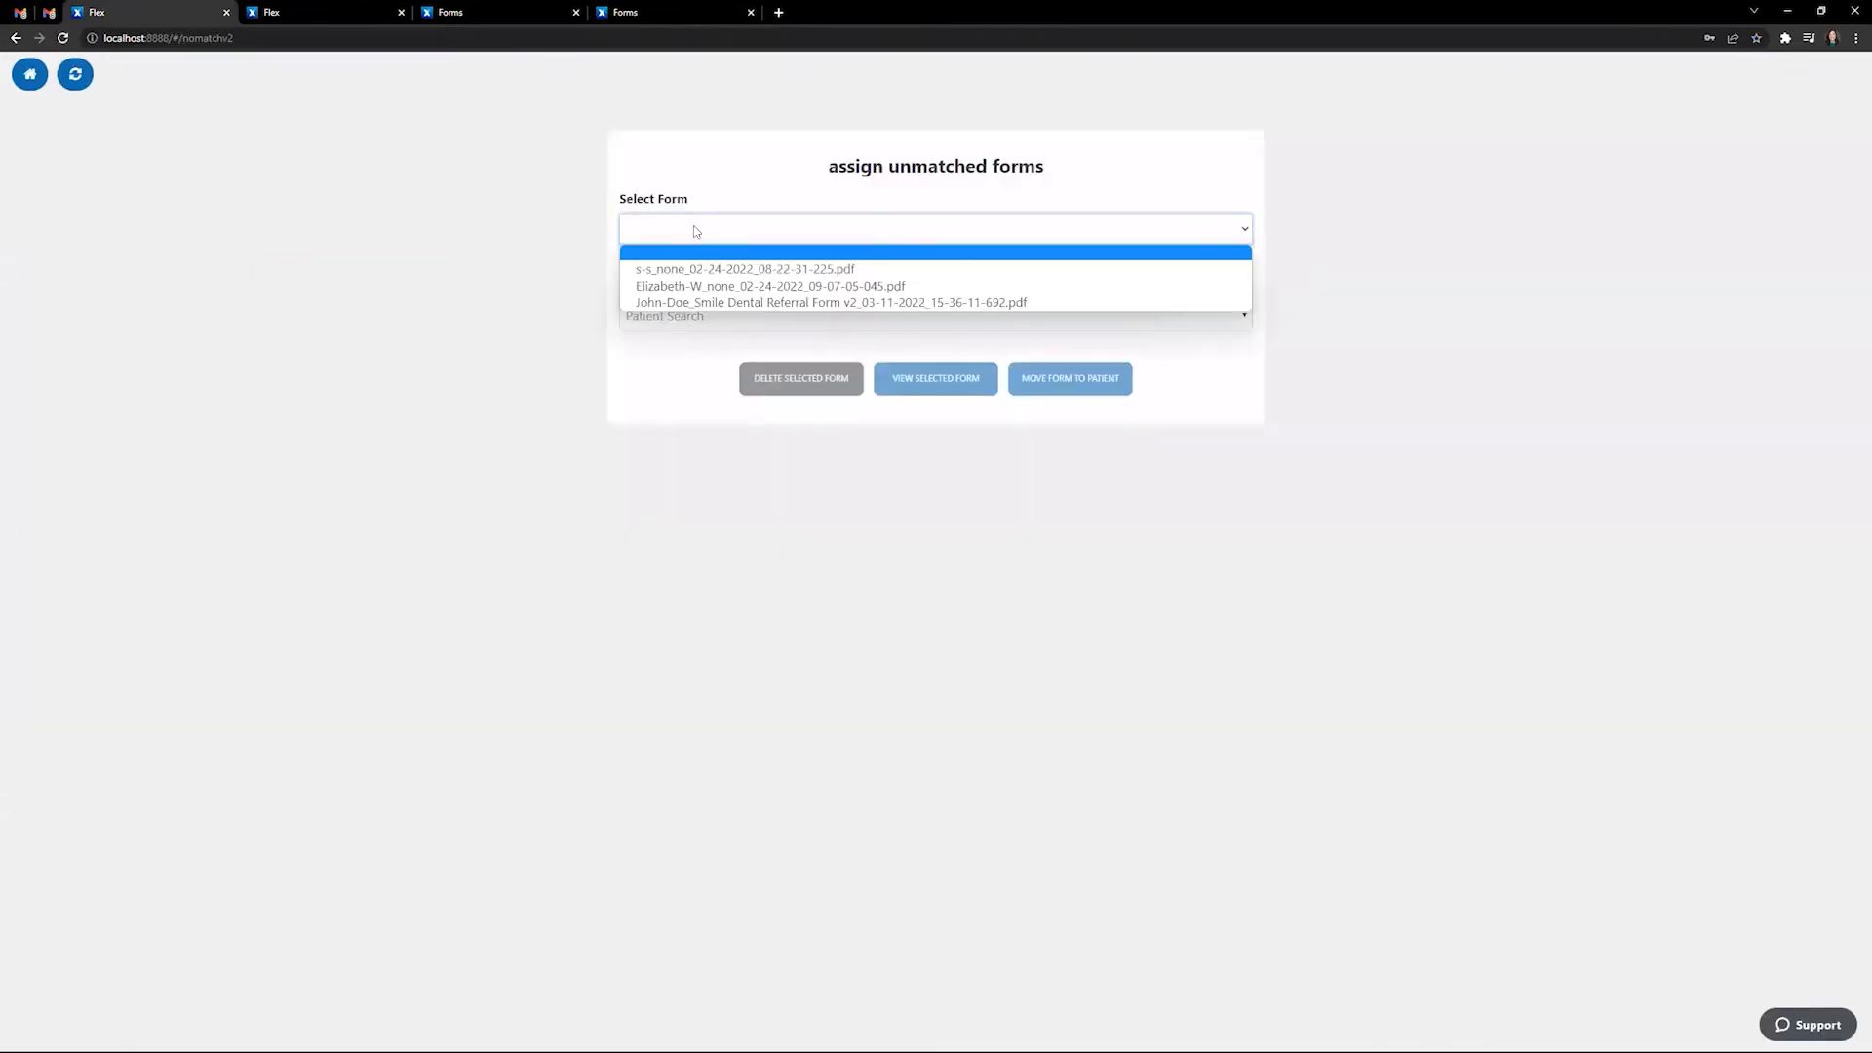
left_click(808, 304)
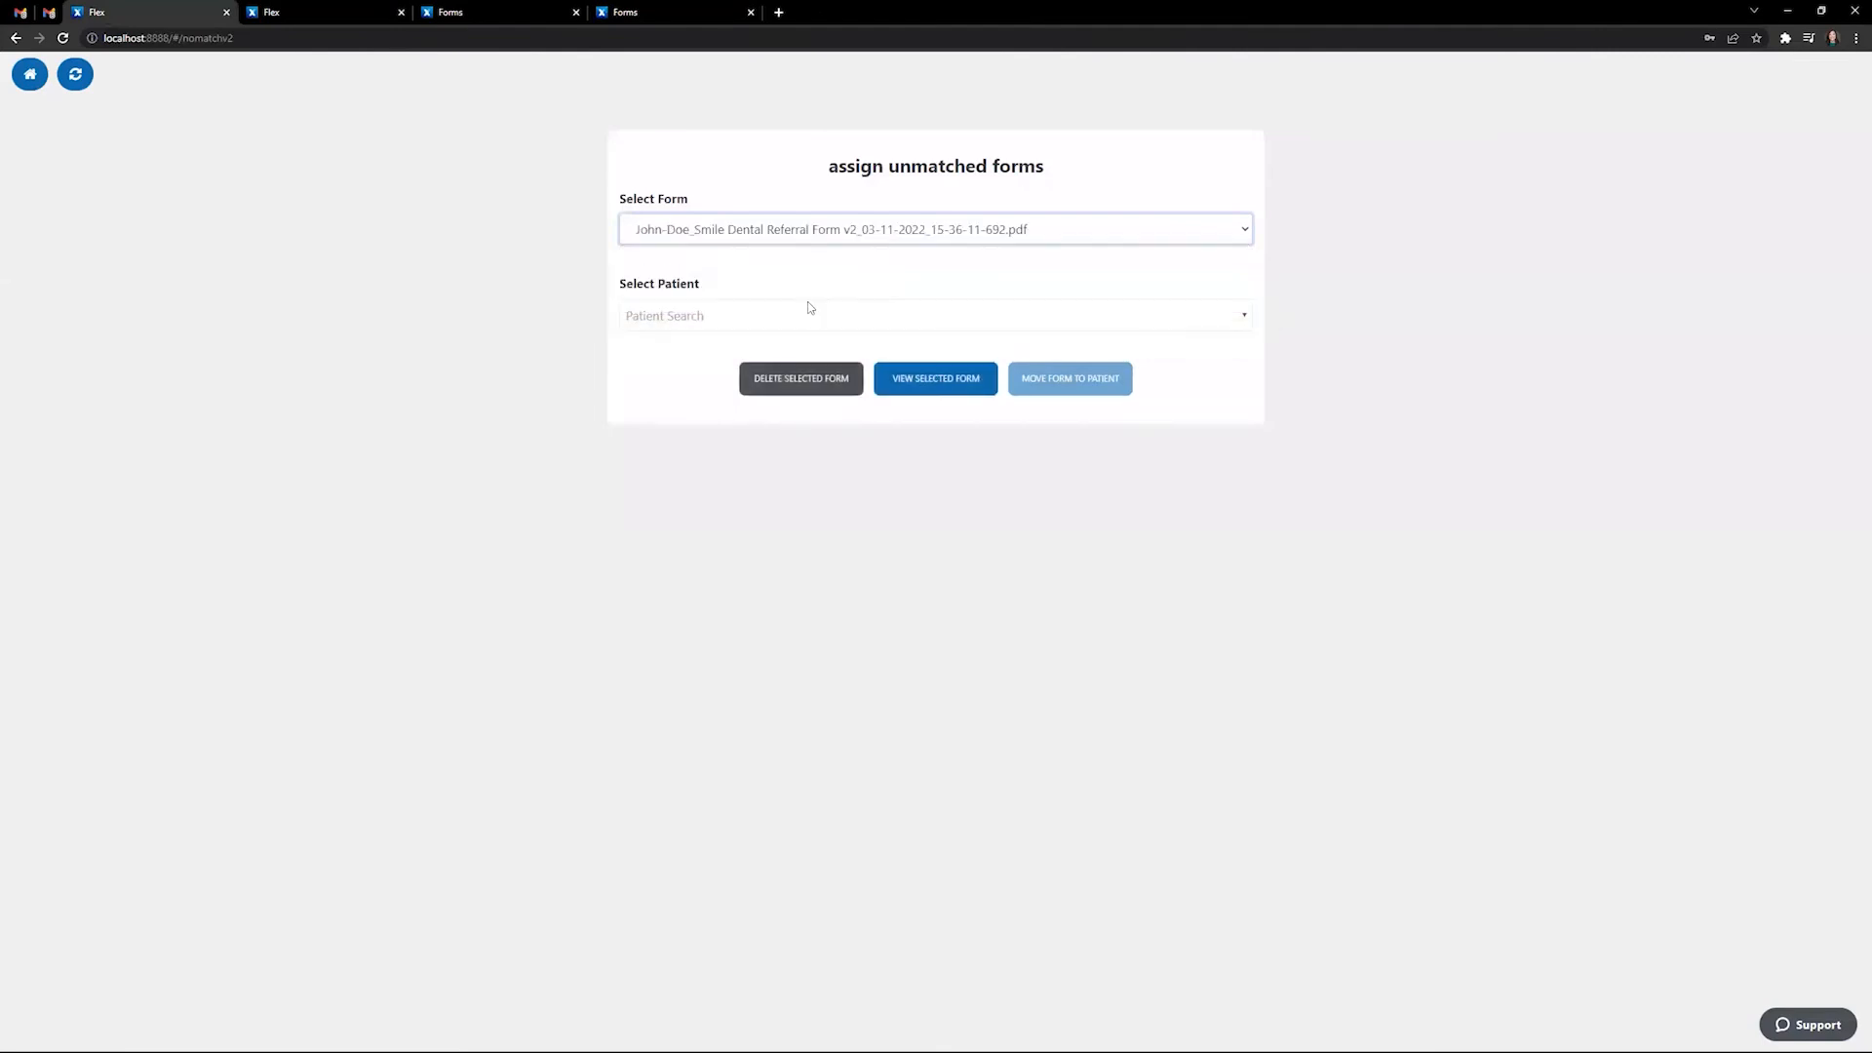
left_click(934, 390)
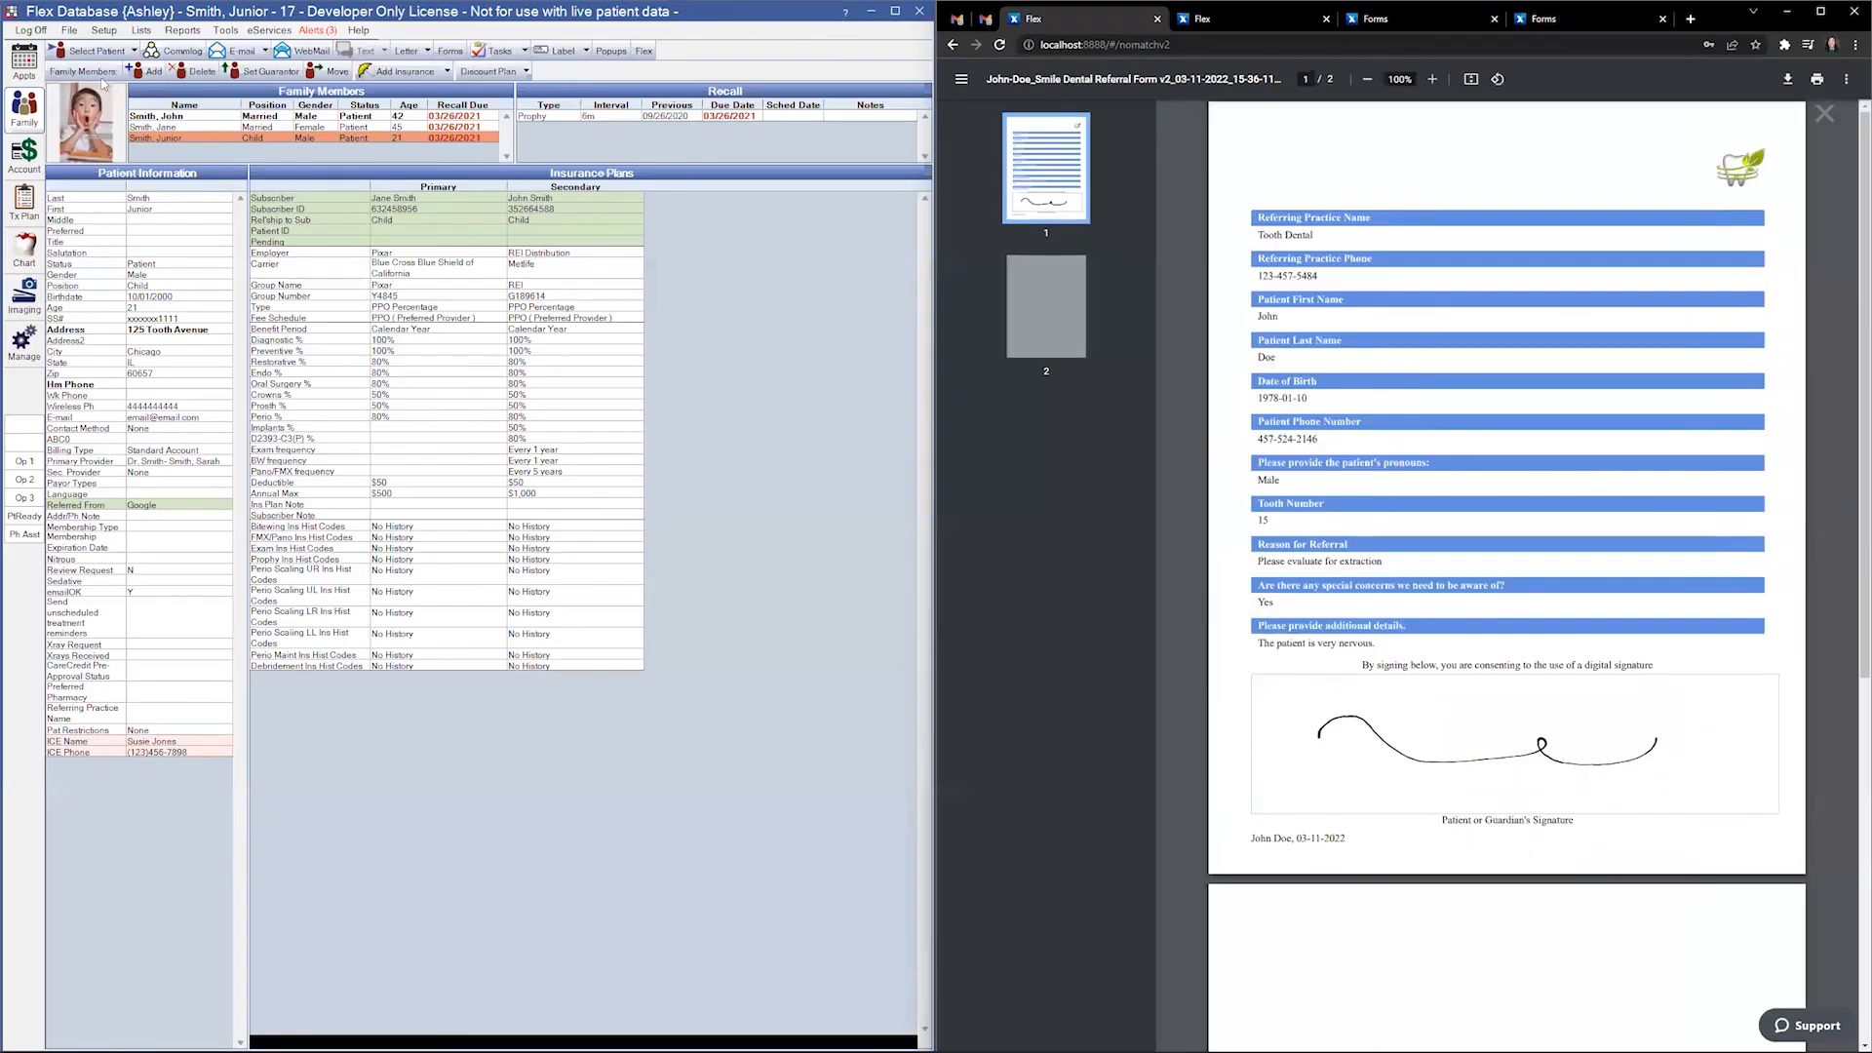
- Search the patient by last and first name and add them as a new patient
left_click(99, 51)
type("doe")
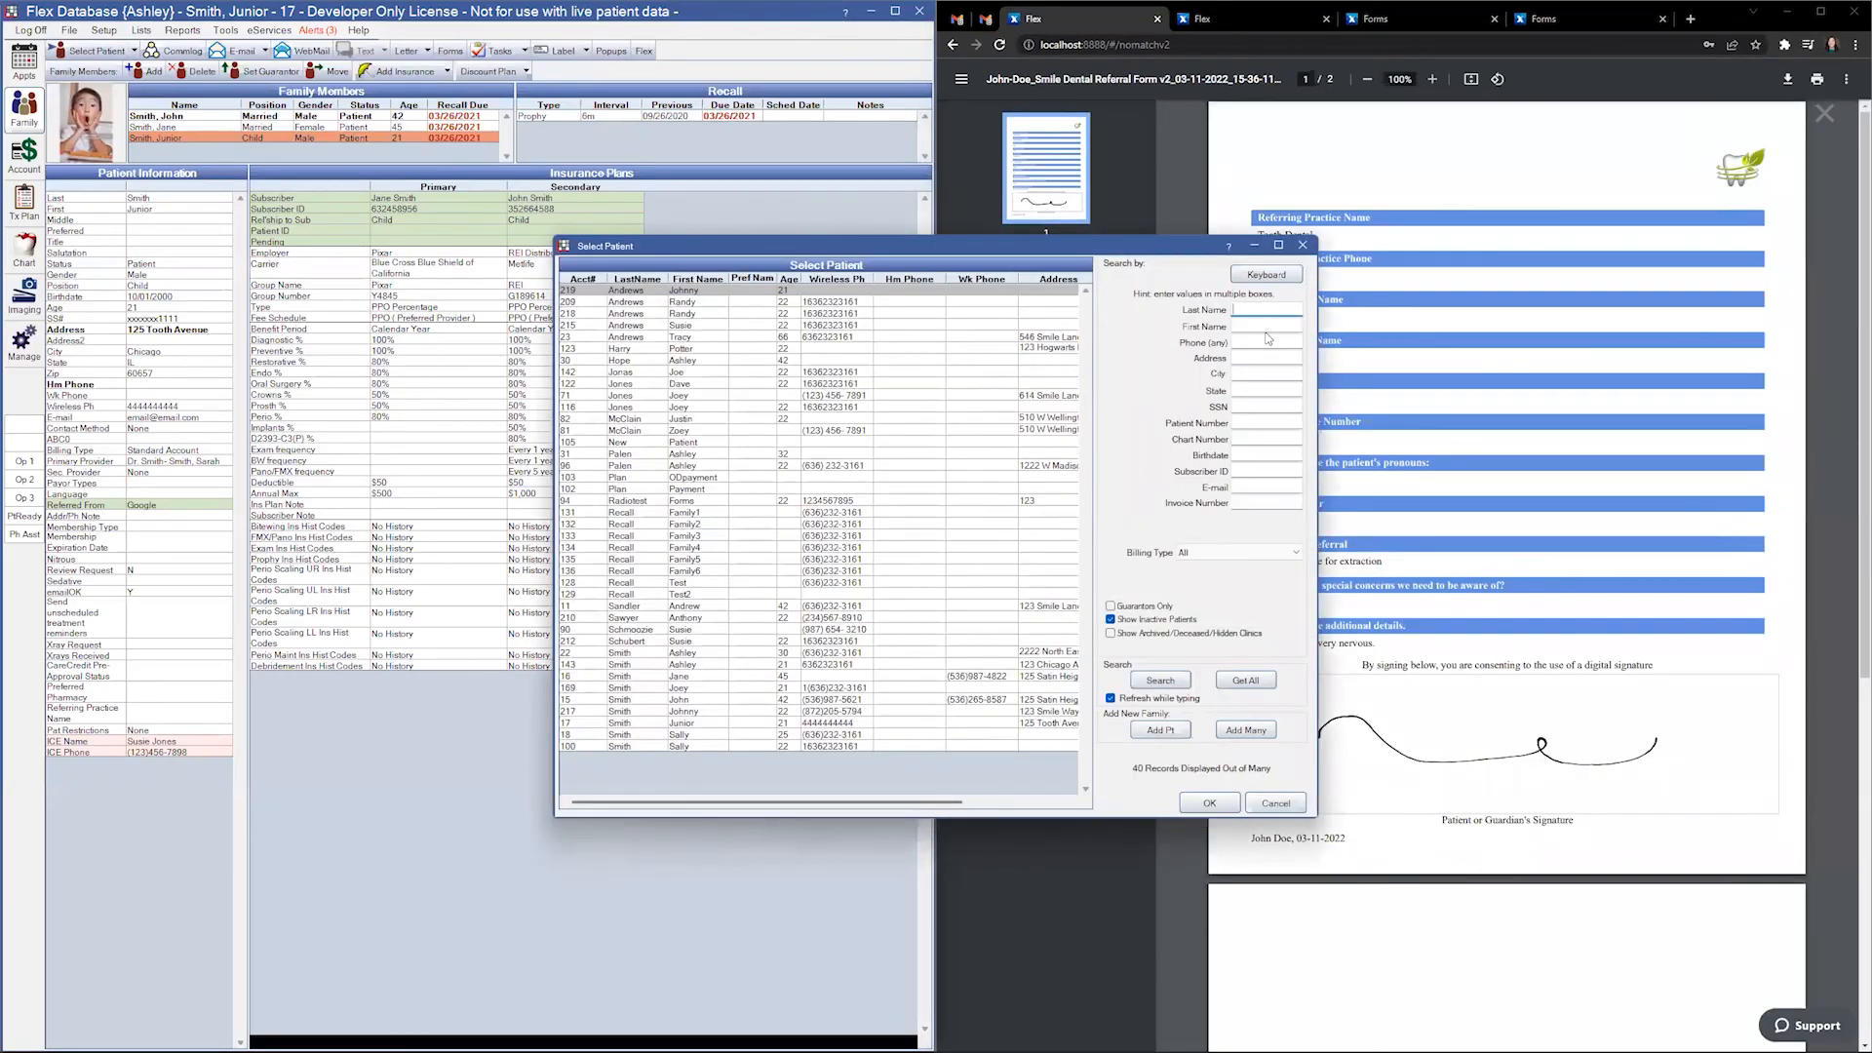
key("Tab")
type("joe")
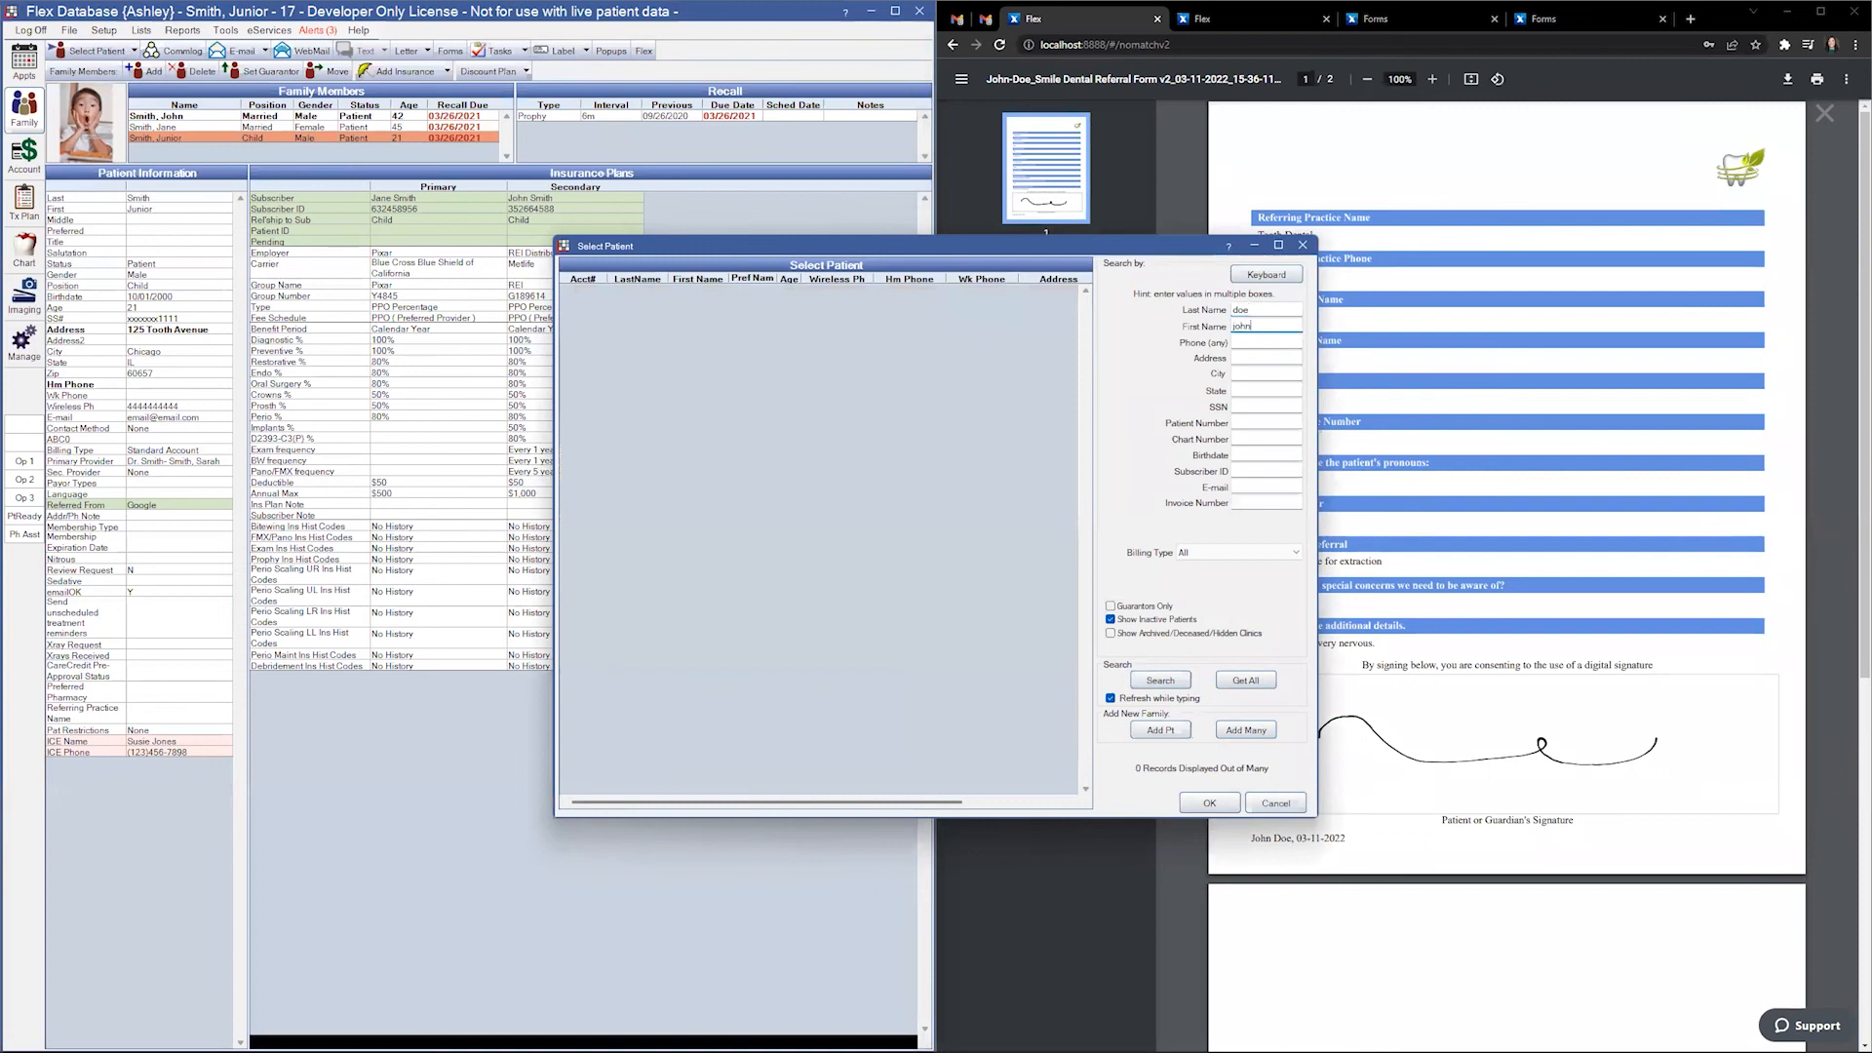
left_click(1161, 731)
left_click(1215, 801)
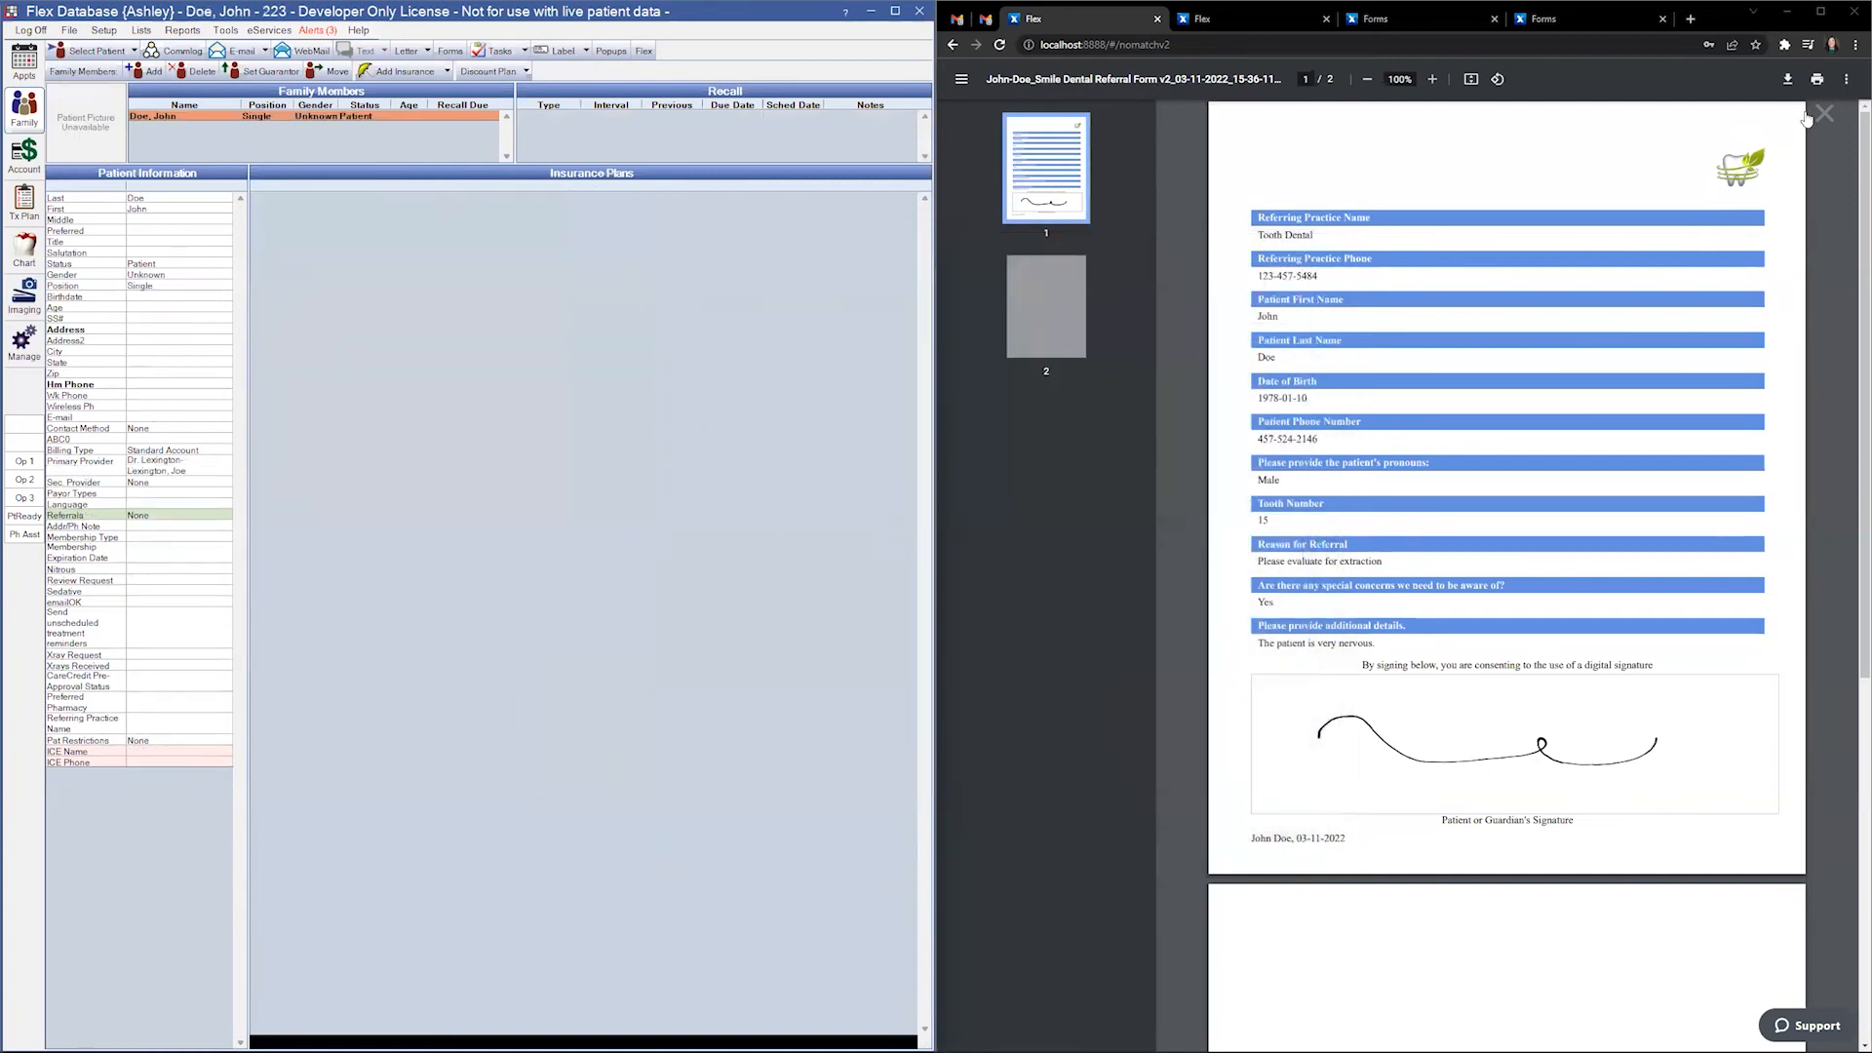
- Find the new patient in the forms portal and move the referral form onto them
left_click(1821, 117)
left_click(1353, 329)
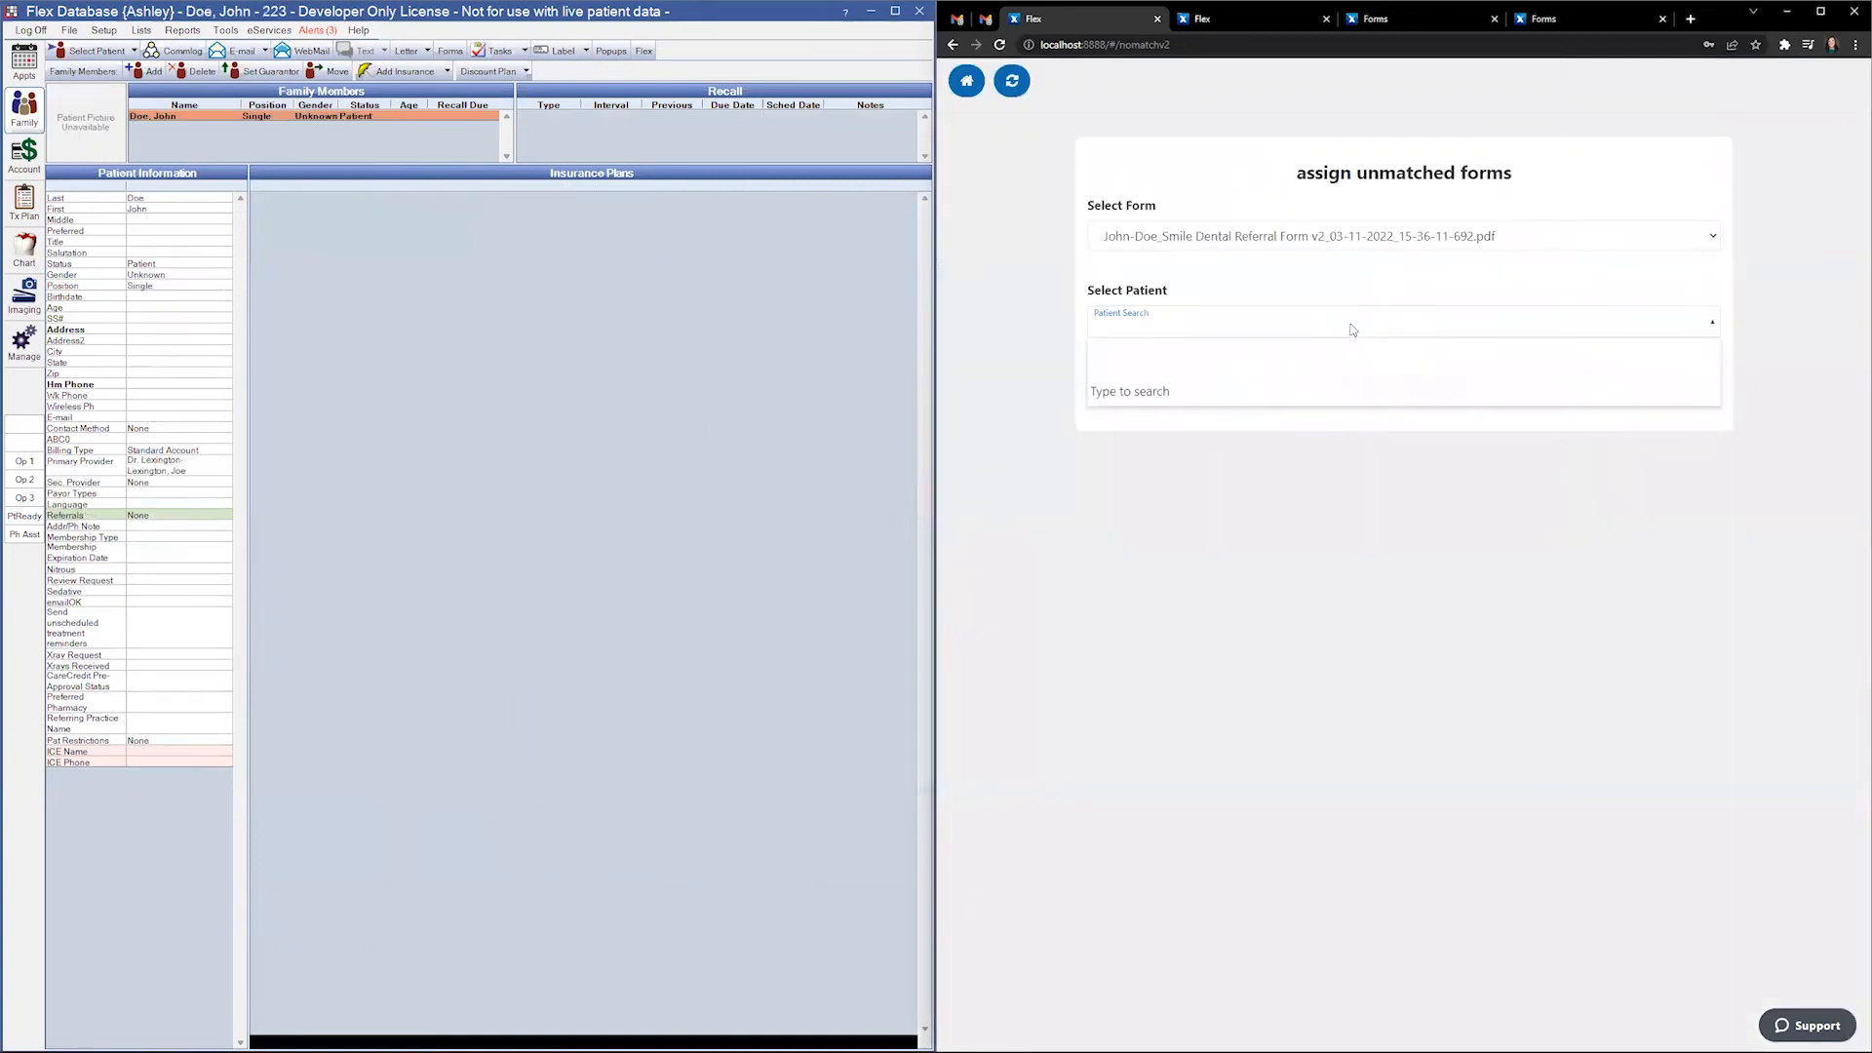
left_click(1353, 329)
left_click(1123, 328)
type("john doe")
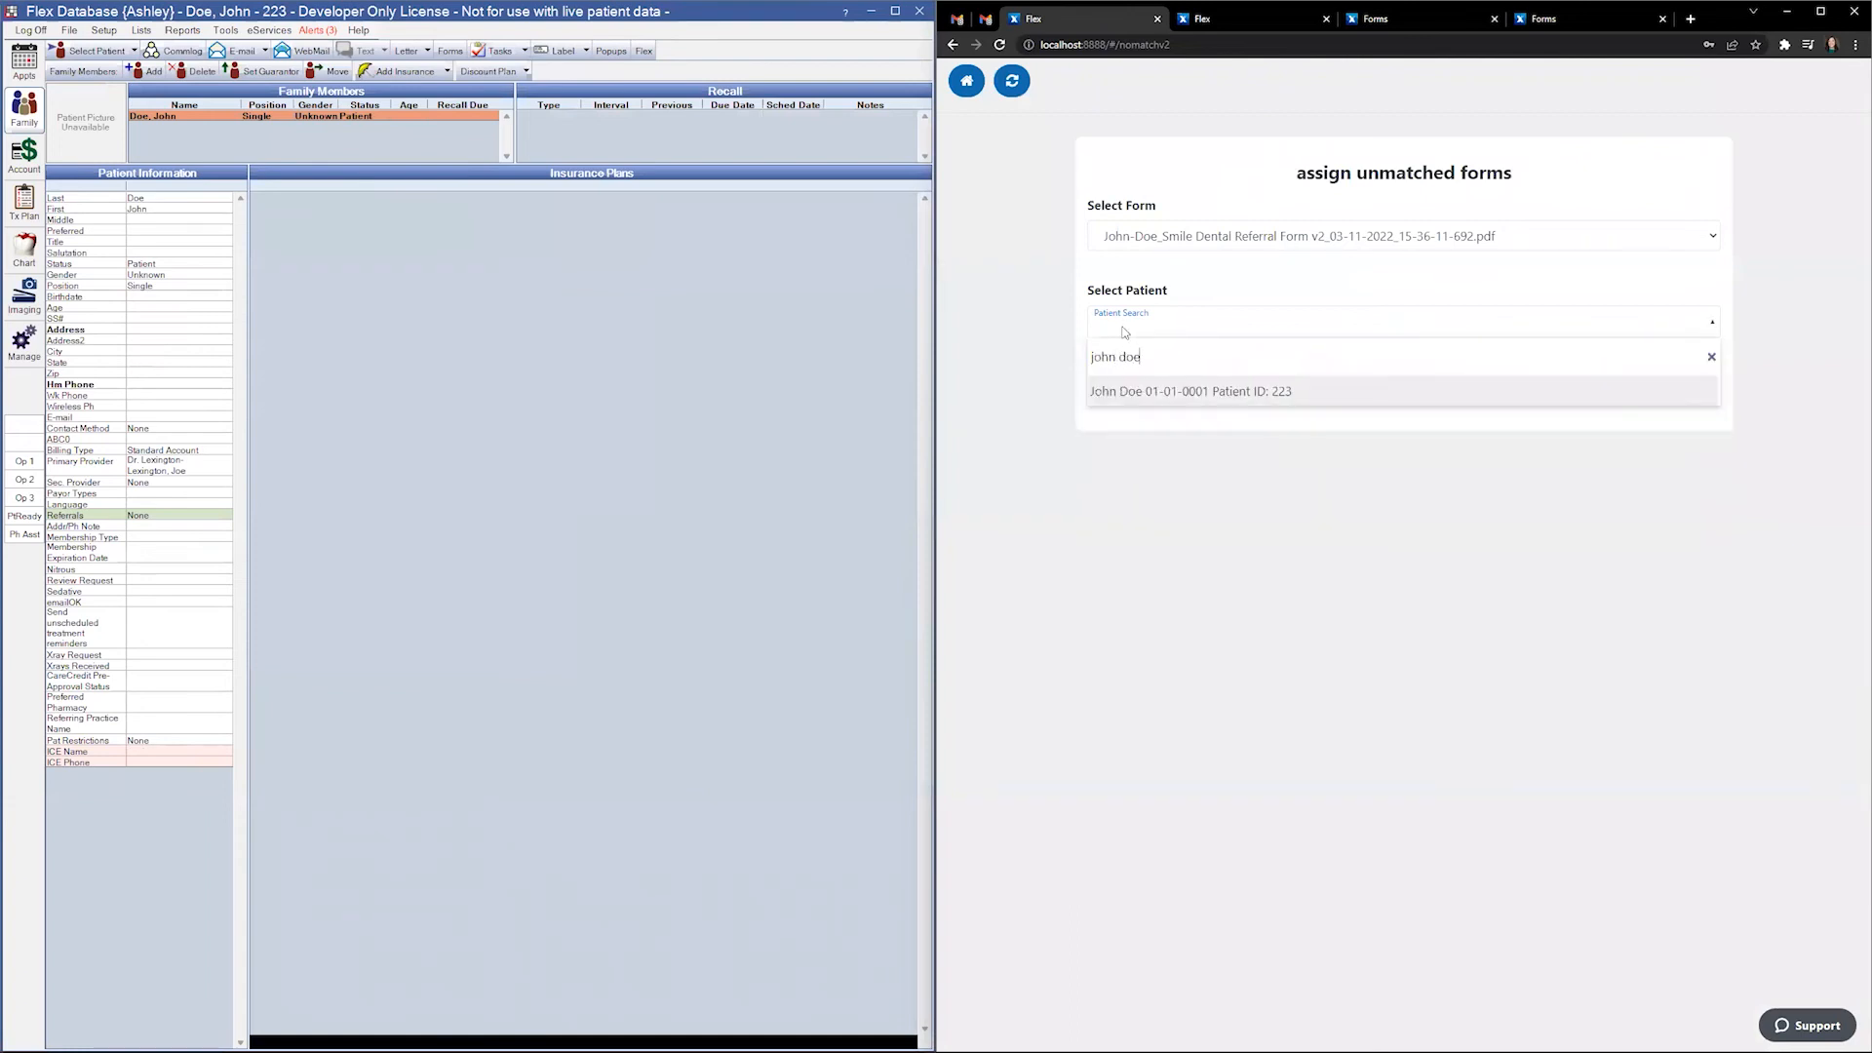
left_click(1146, 394)
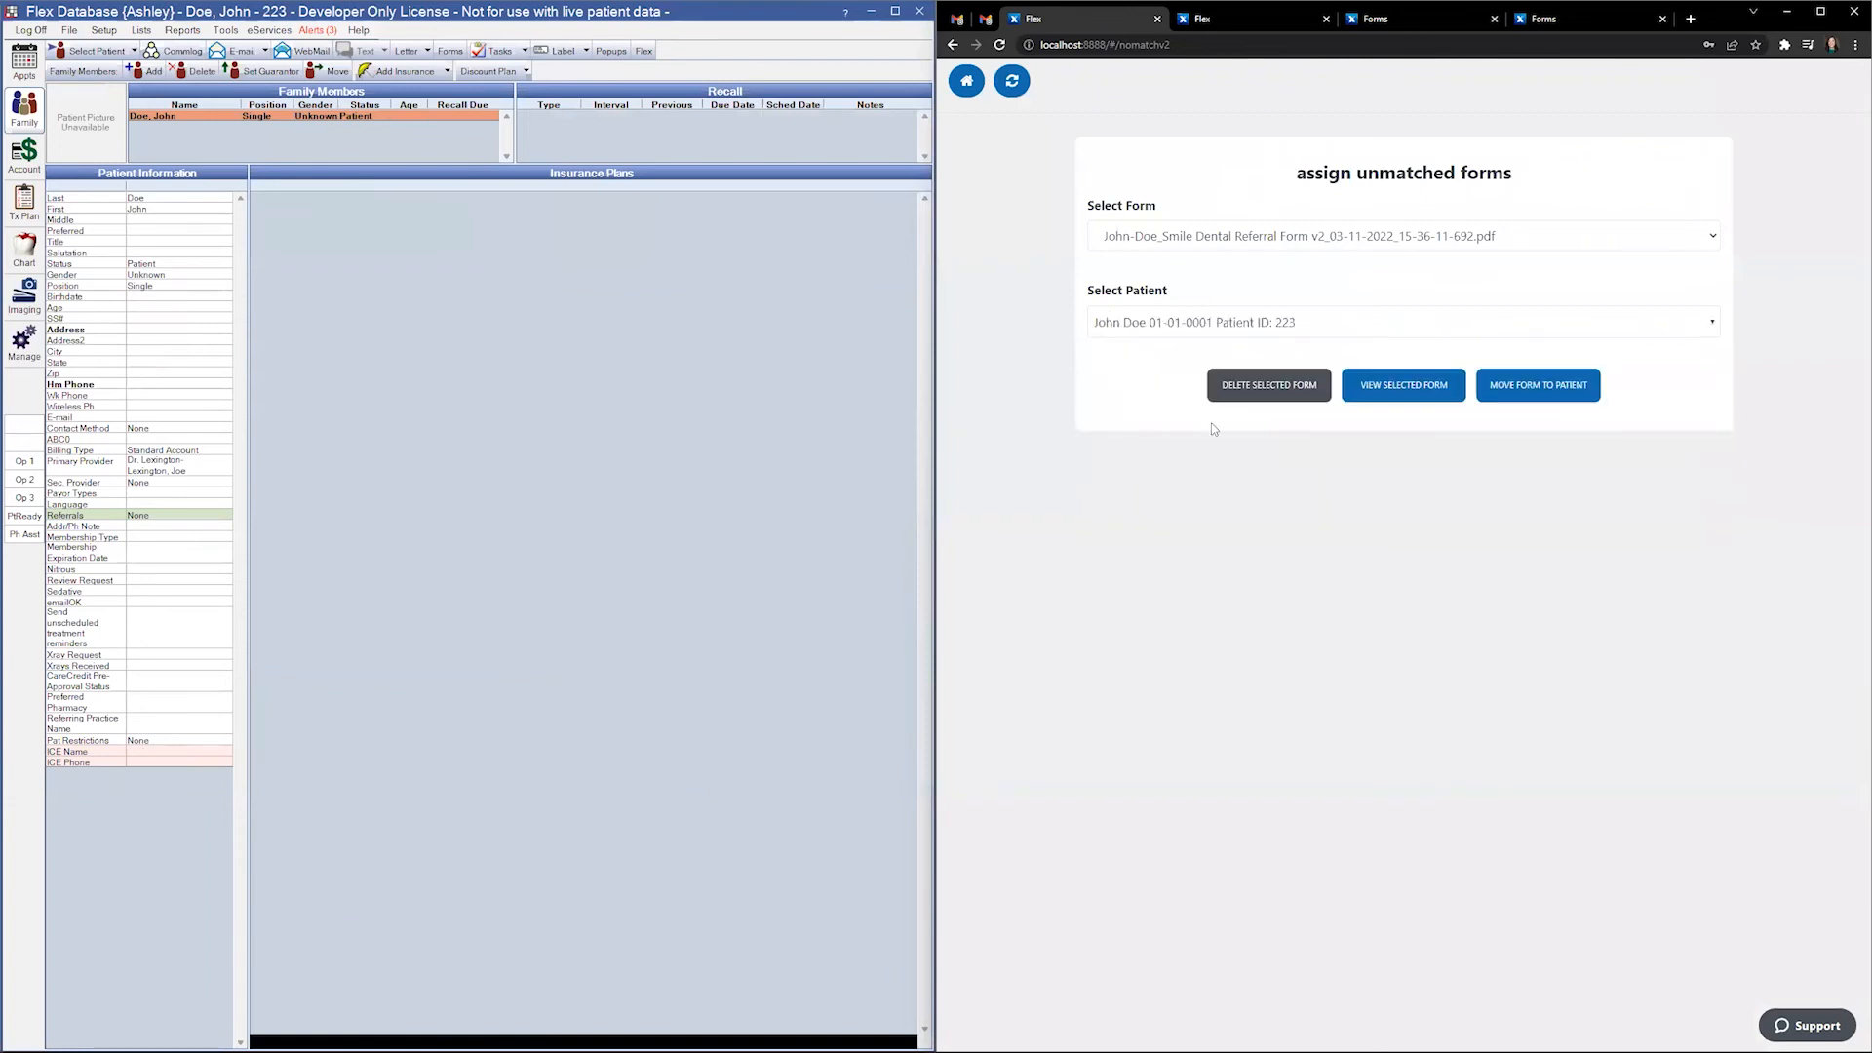
left_click(1546, 388)
left_click(1405, 577)
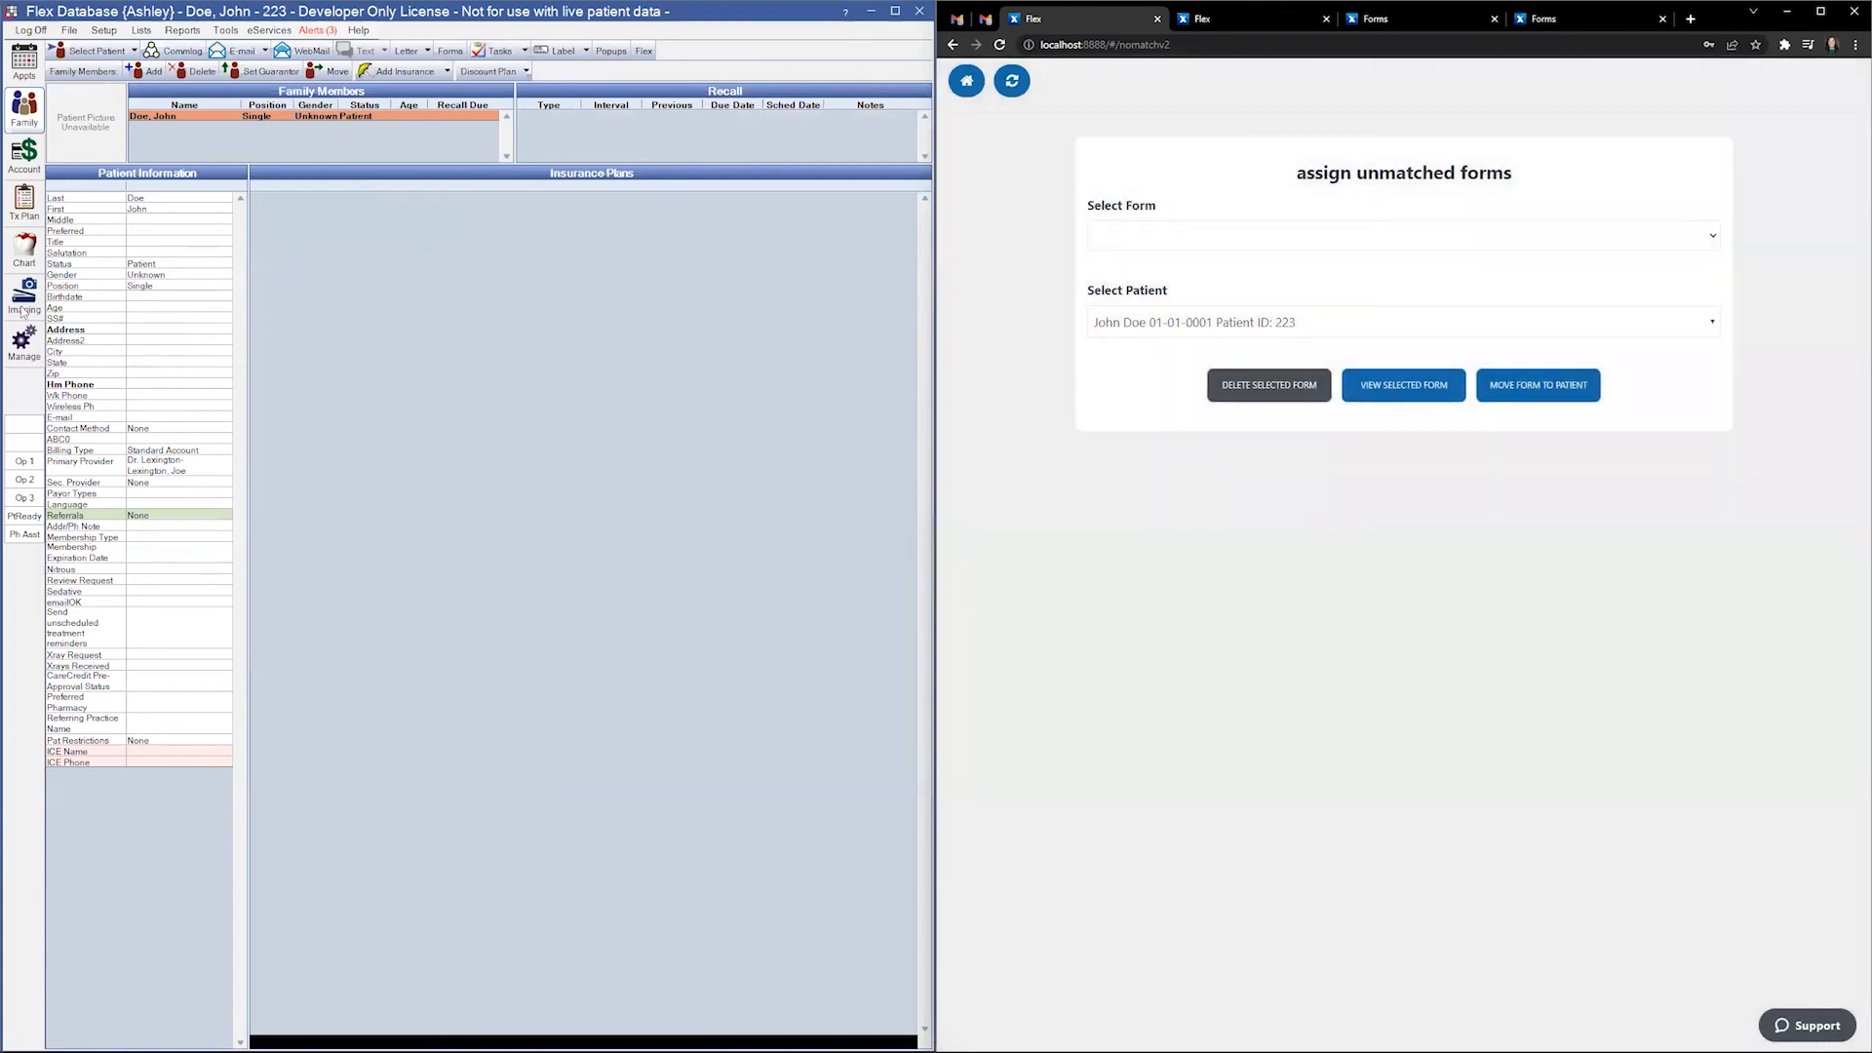
left_click(24, 298)
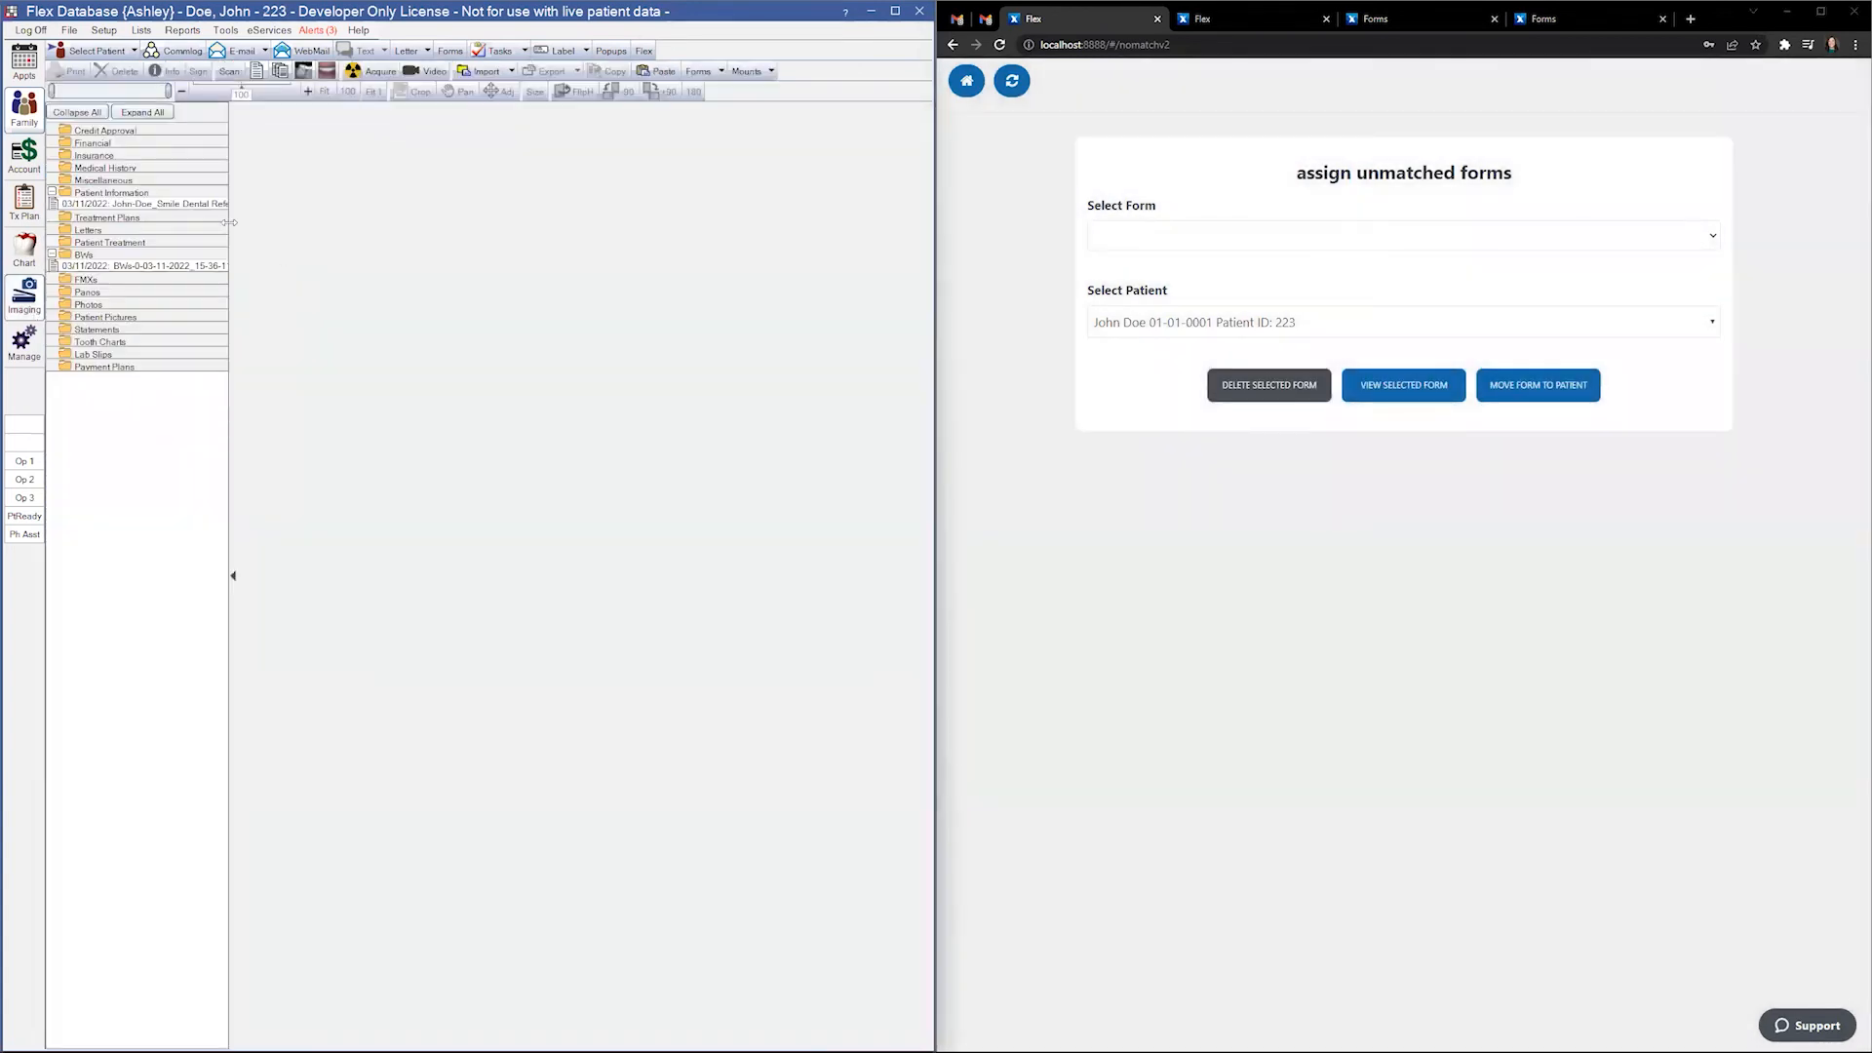
- Review the filed referral PDF and BWs panoramic x-ray, then return to the Family record
left_click(201, 206)
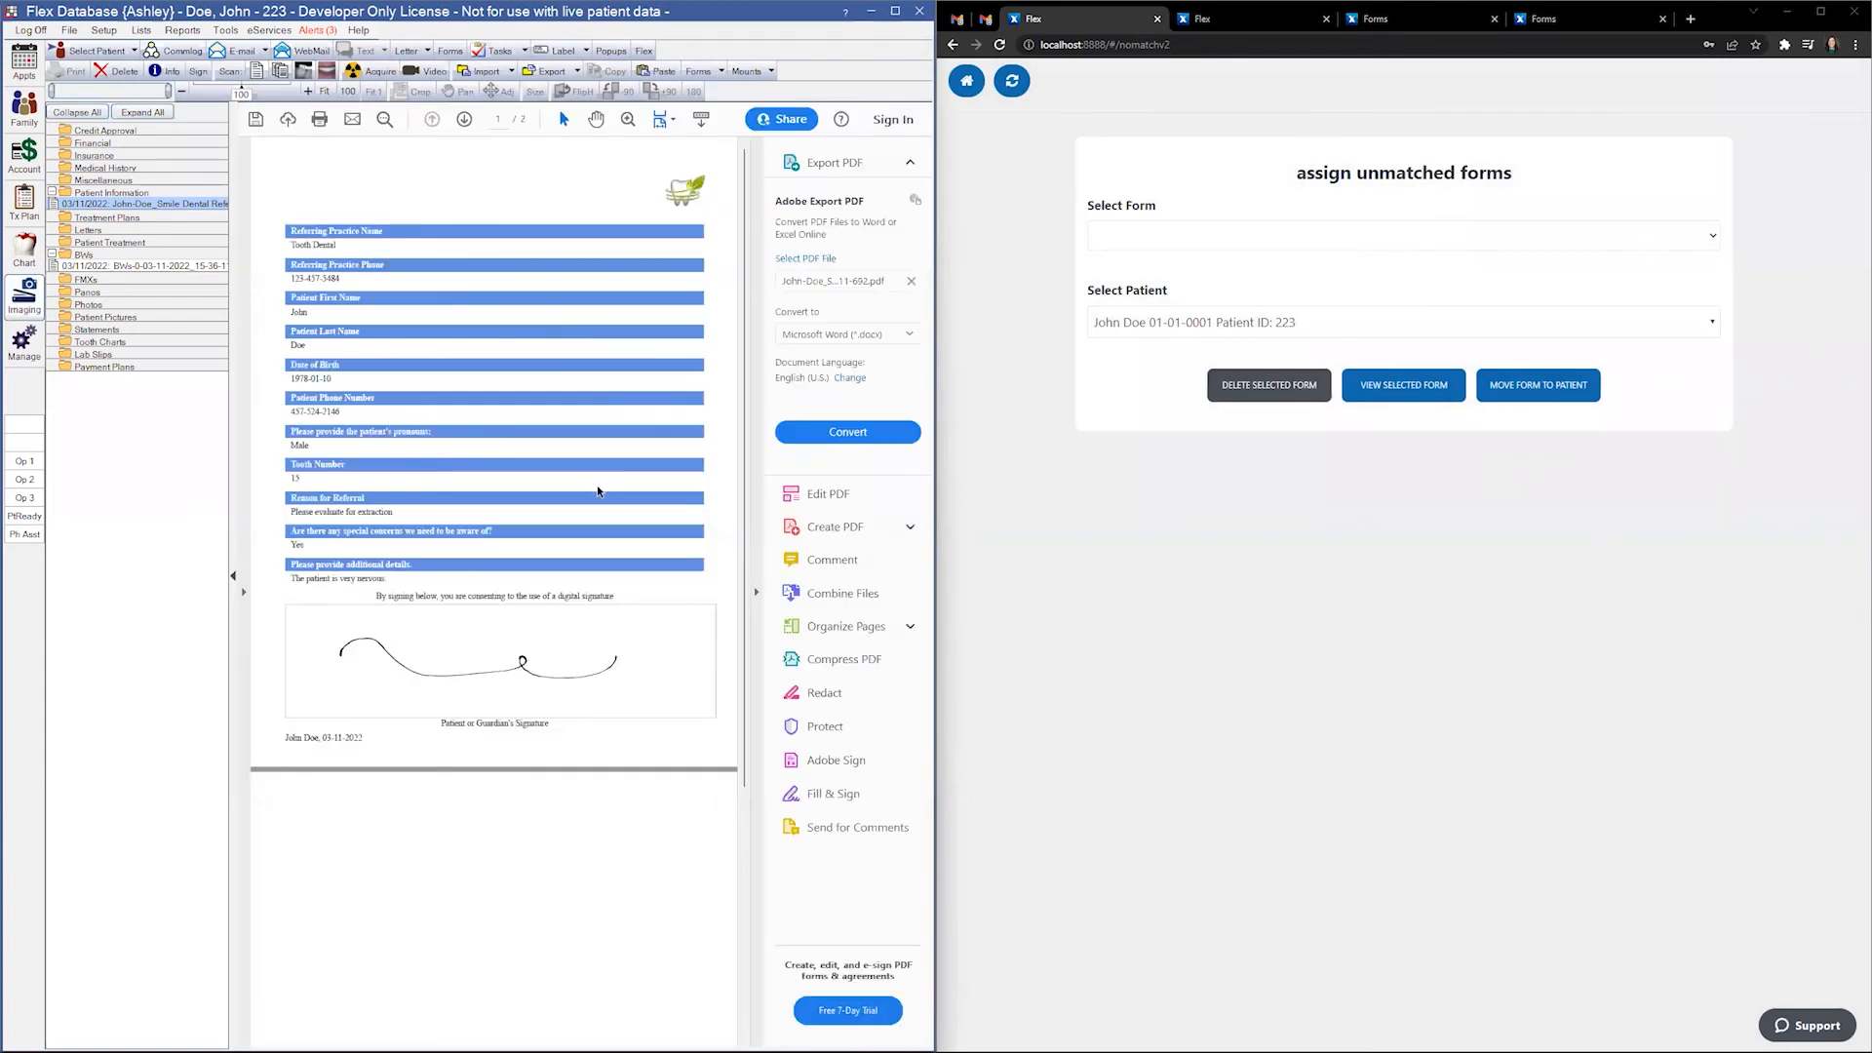
left_click(200, 266)
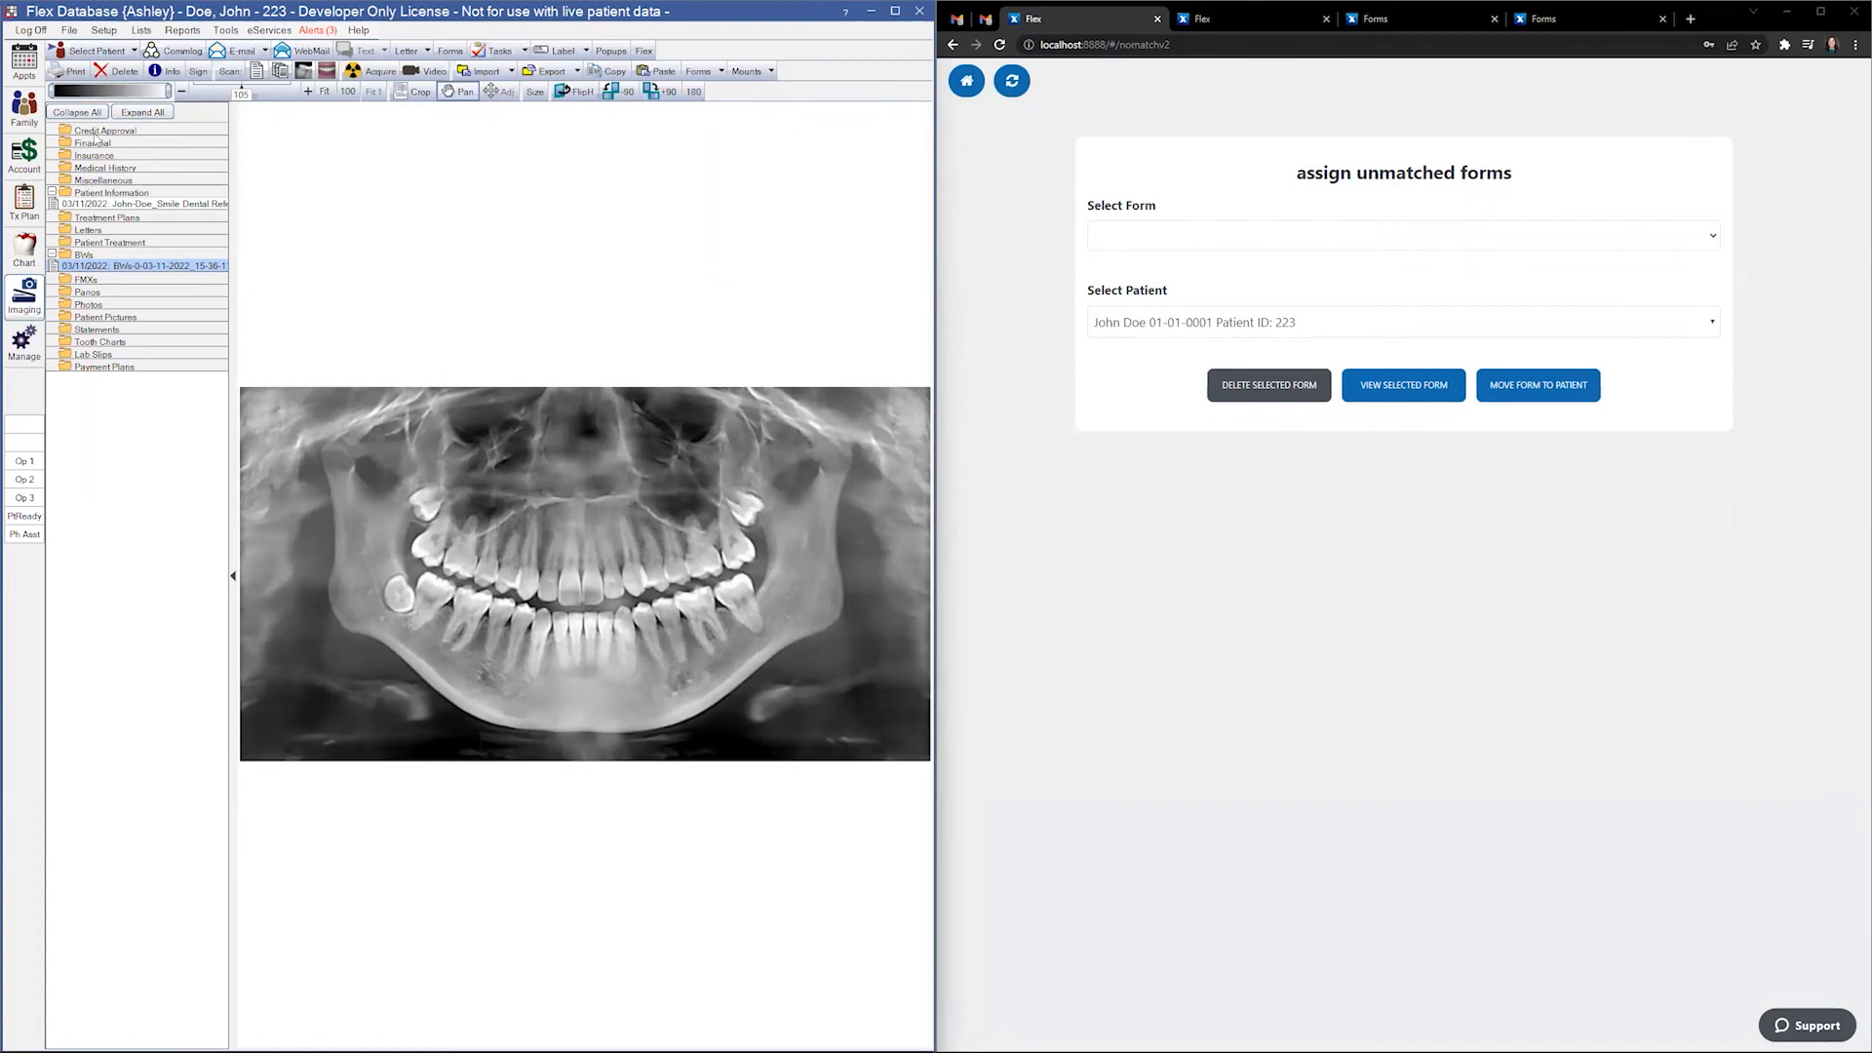
left_click(23, 116)
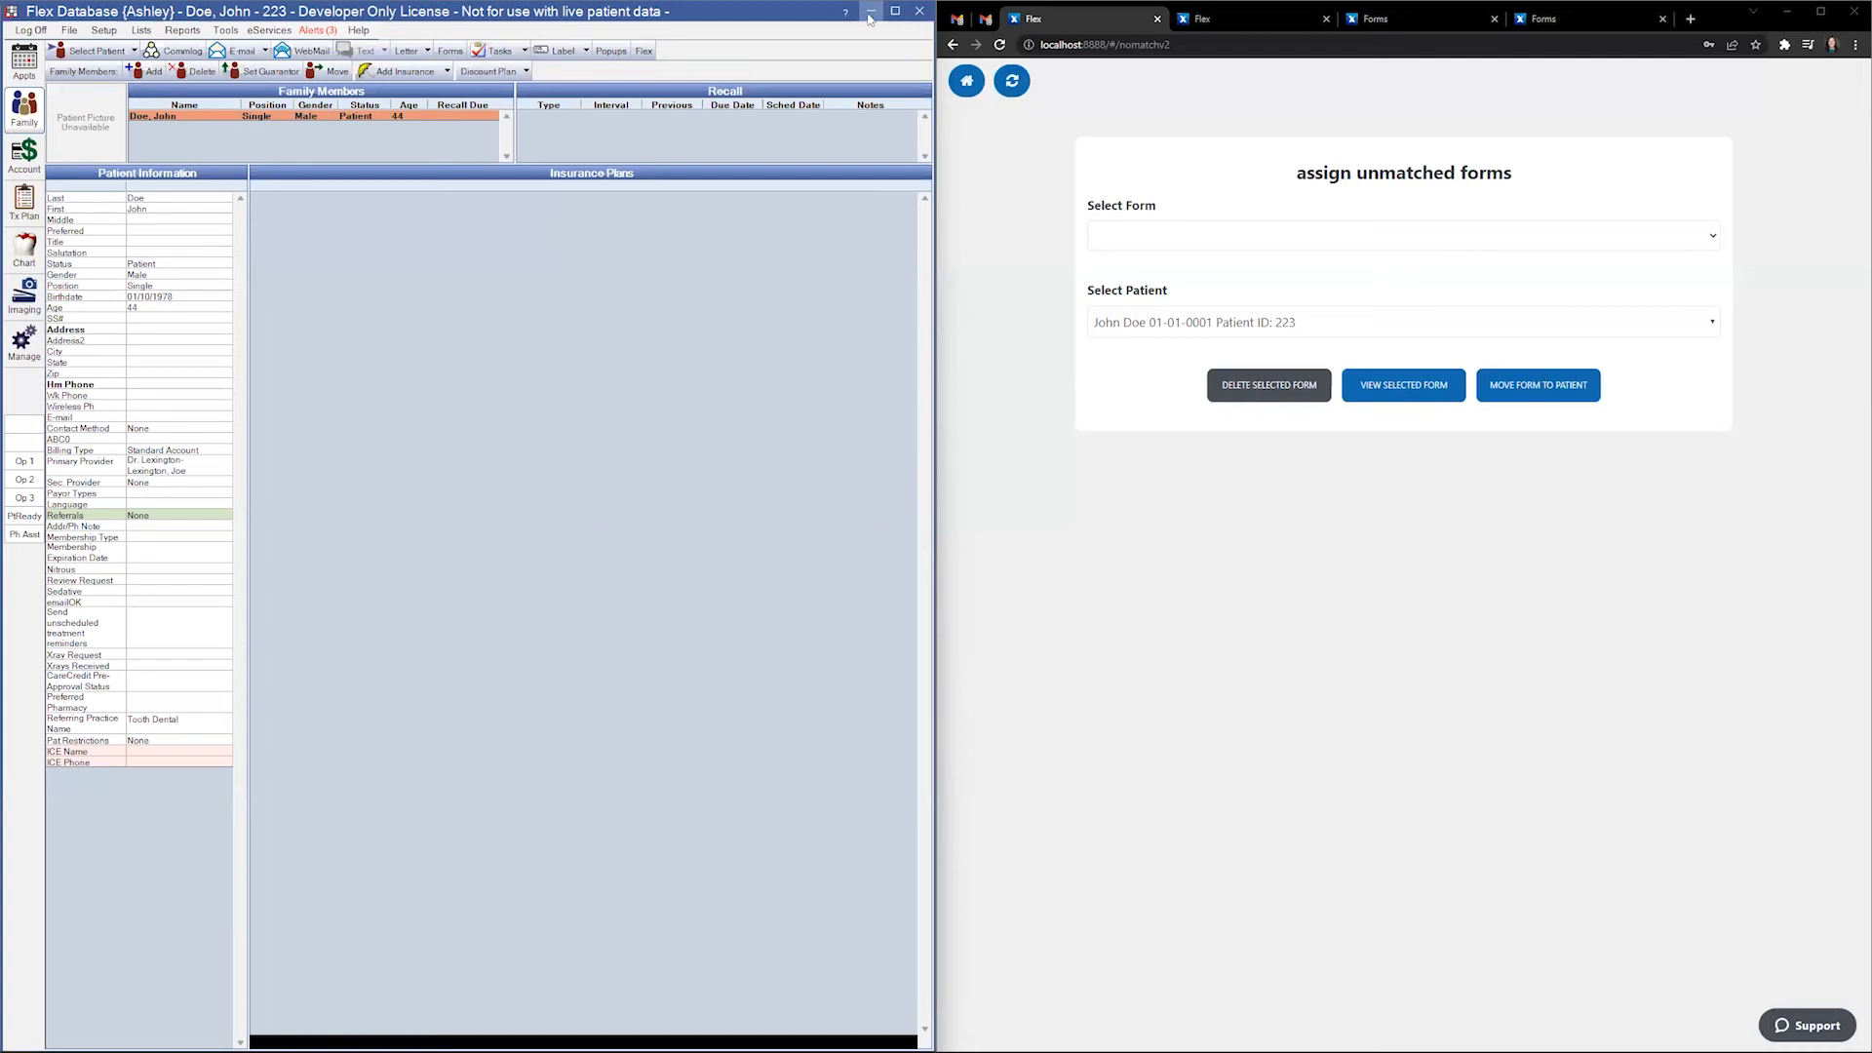
- Close the extra Flex tab without saving and return to the March 11 2022 schedule
left_click(1820, 11)
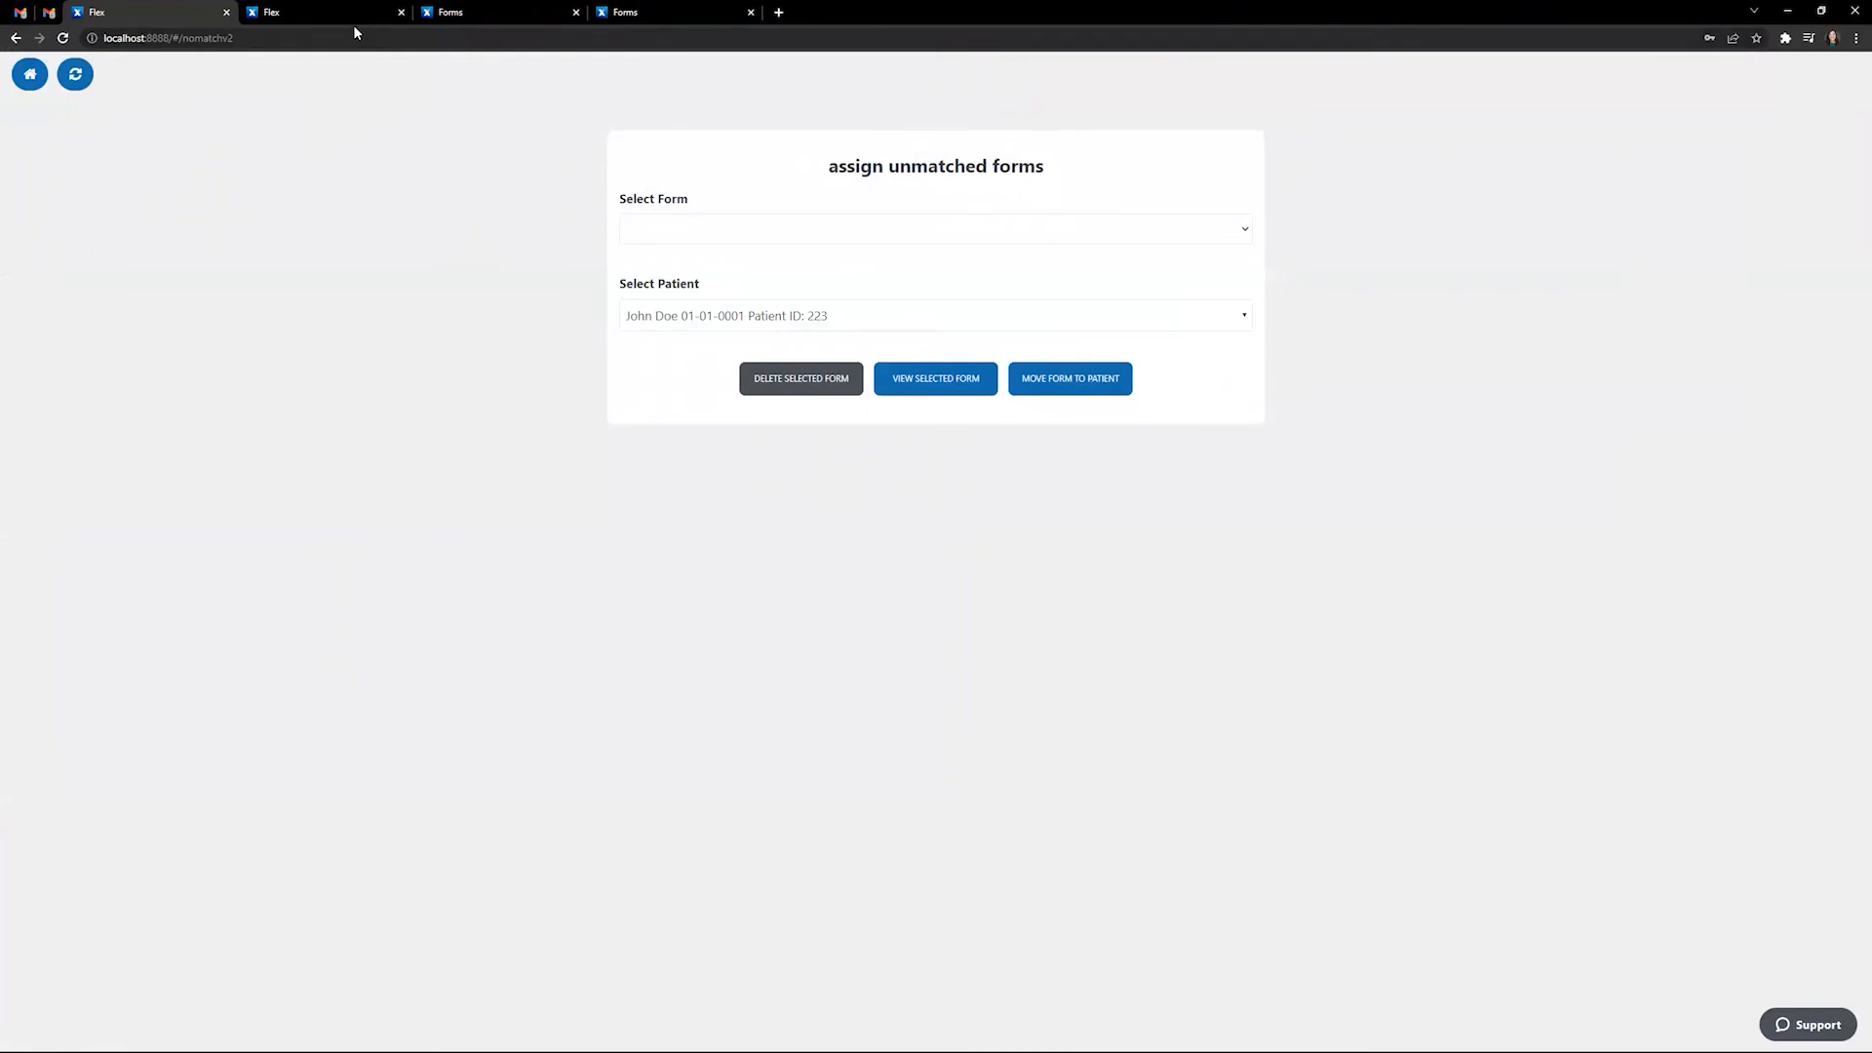
left_click(398, 14)
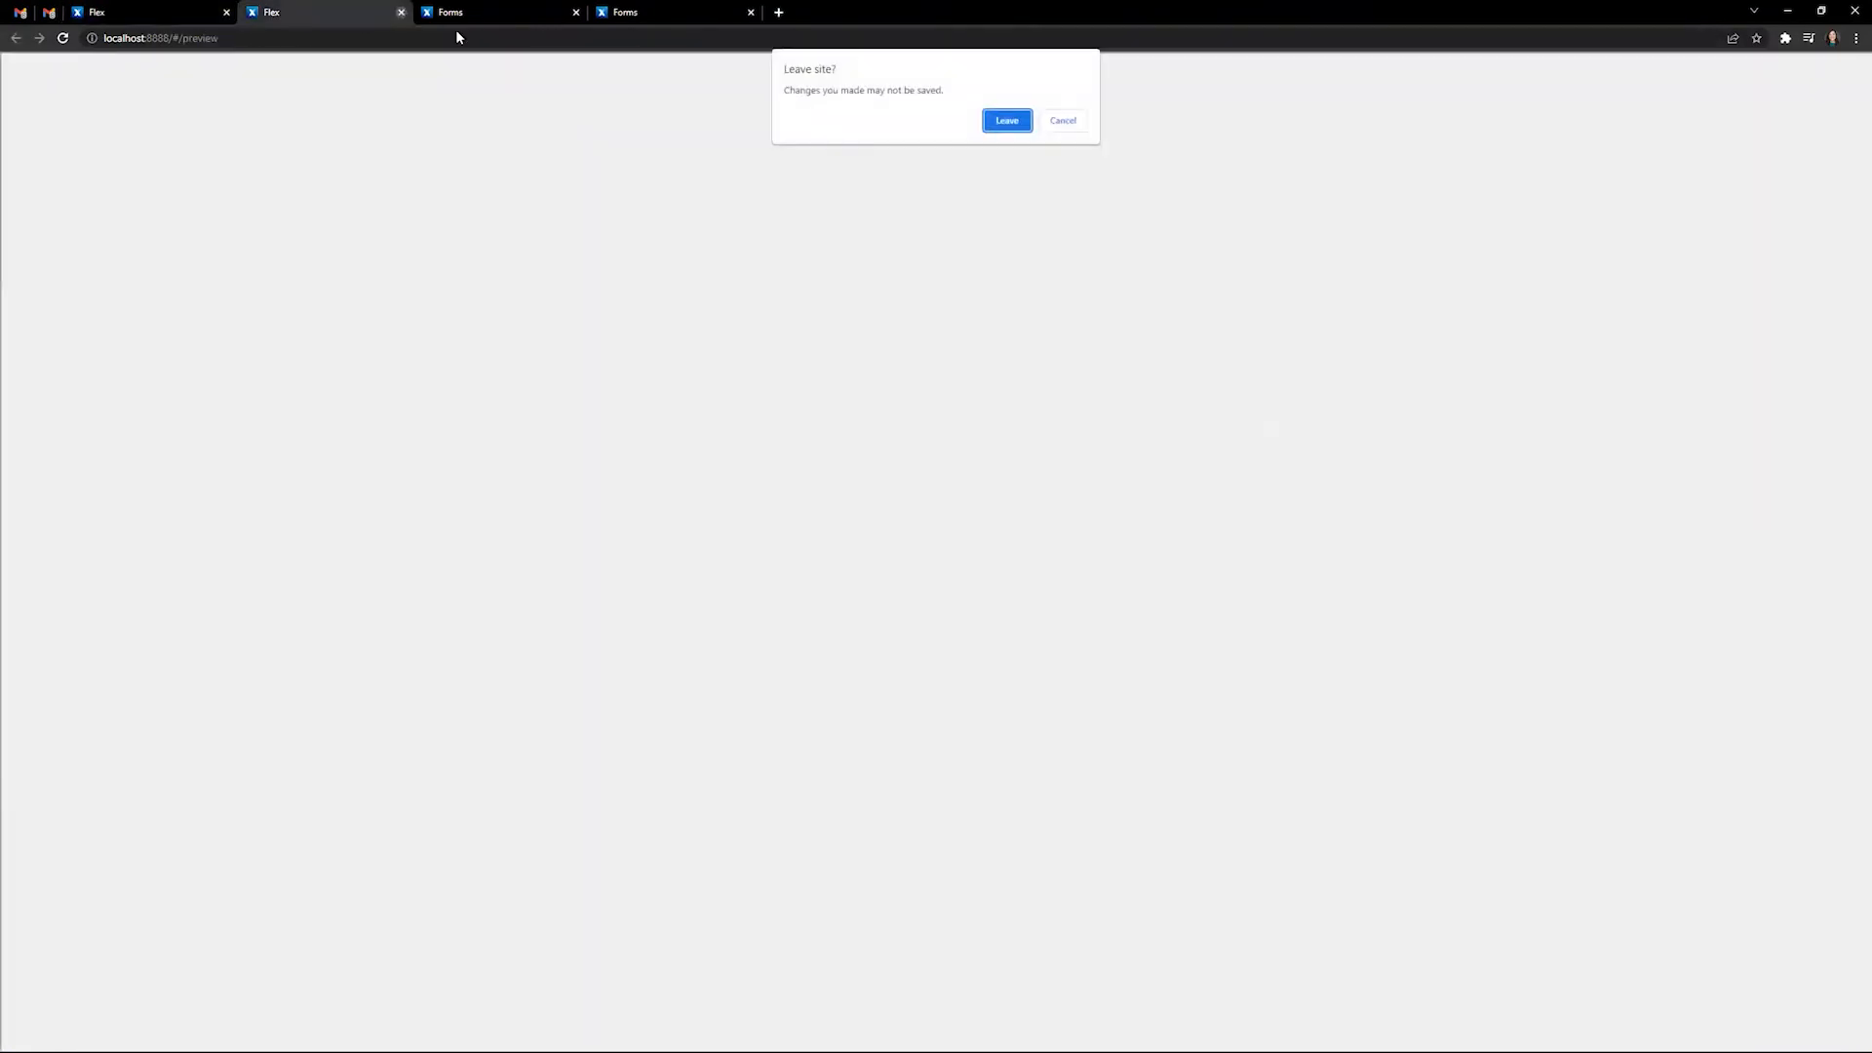
left_click(987, 118)
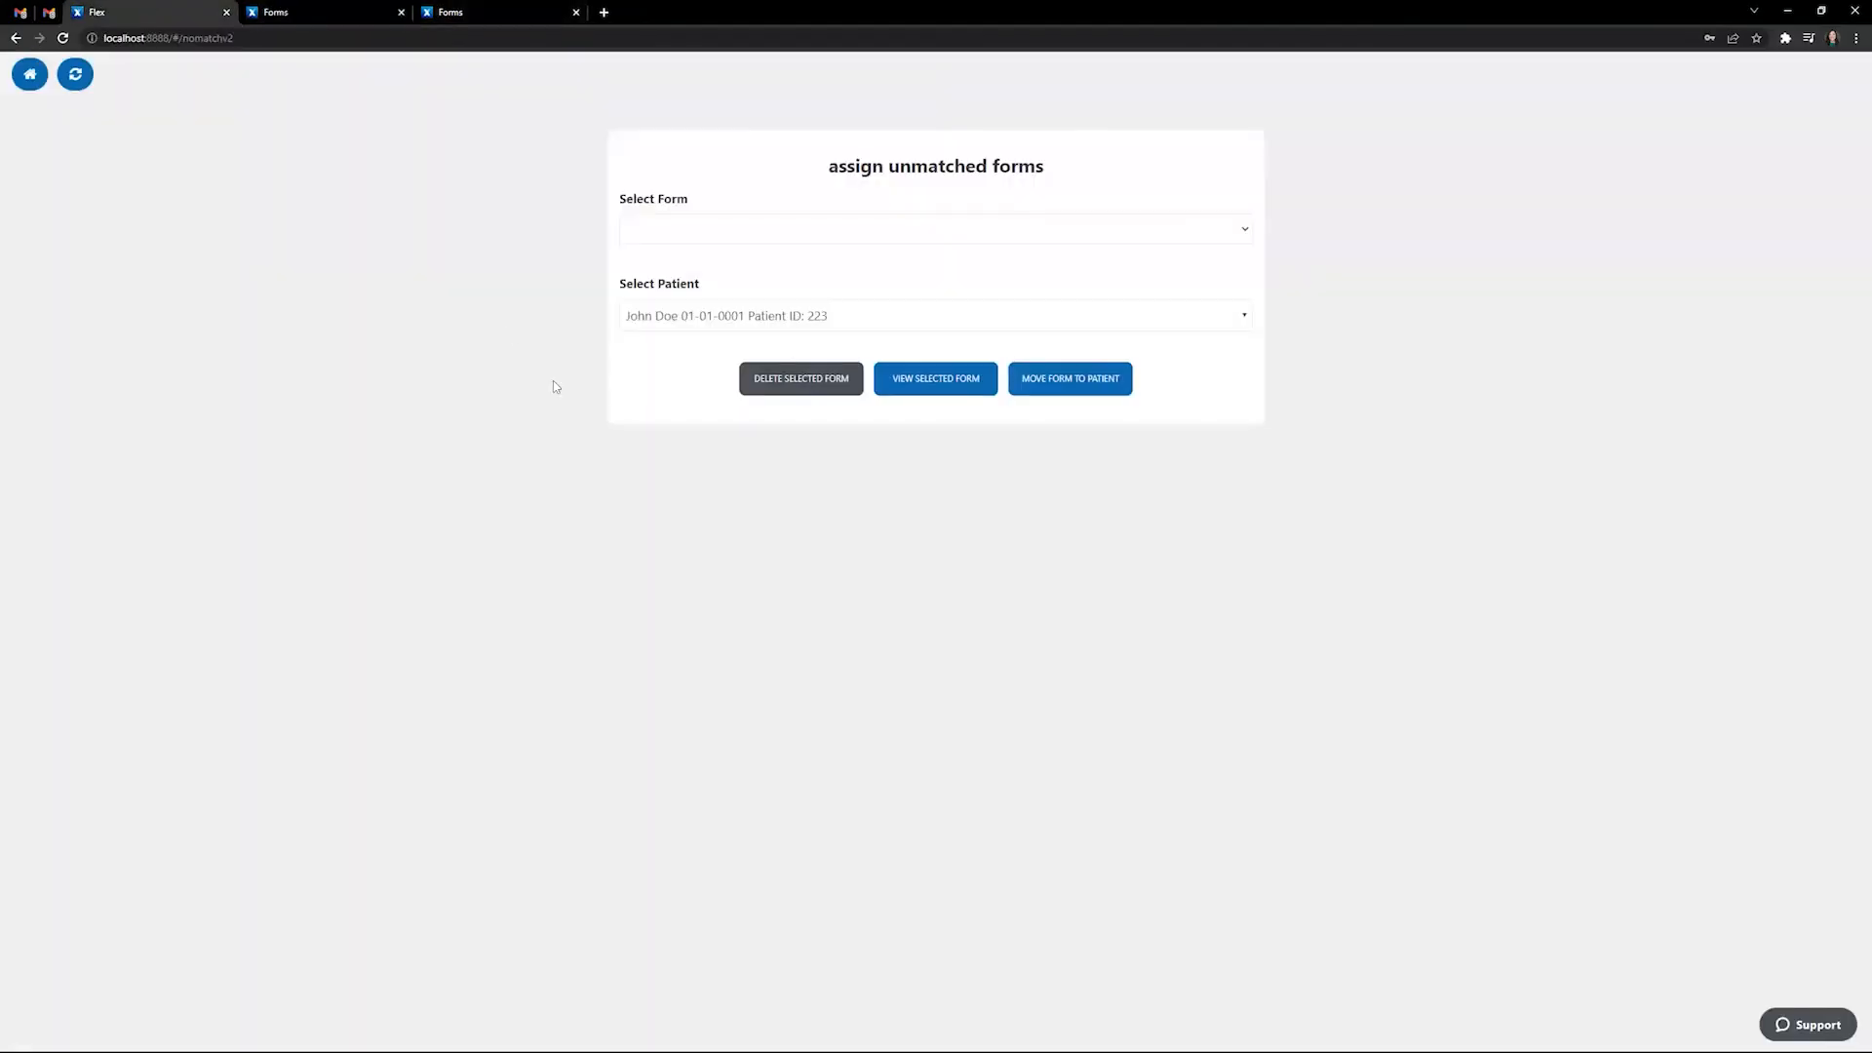
left_click(29, 73)
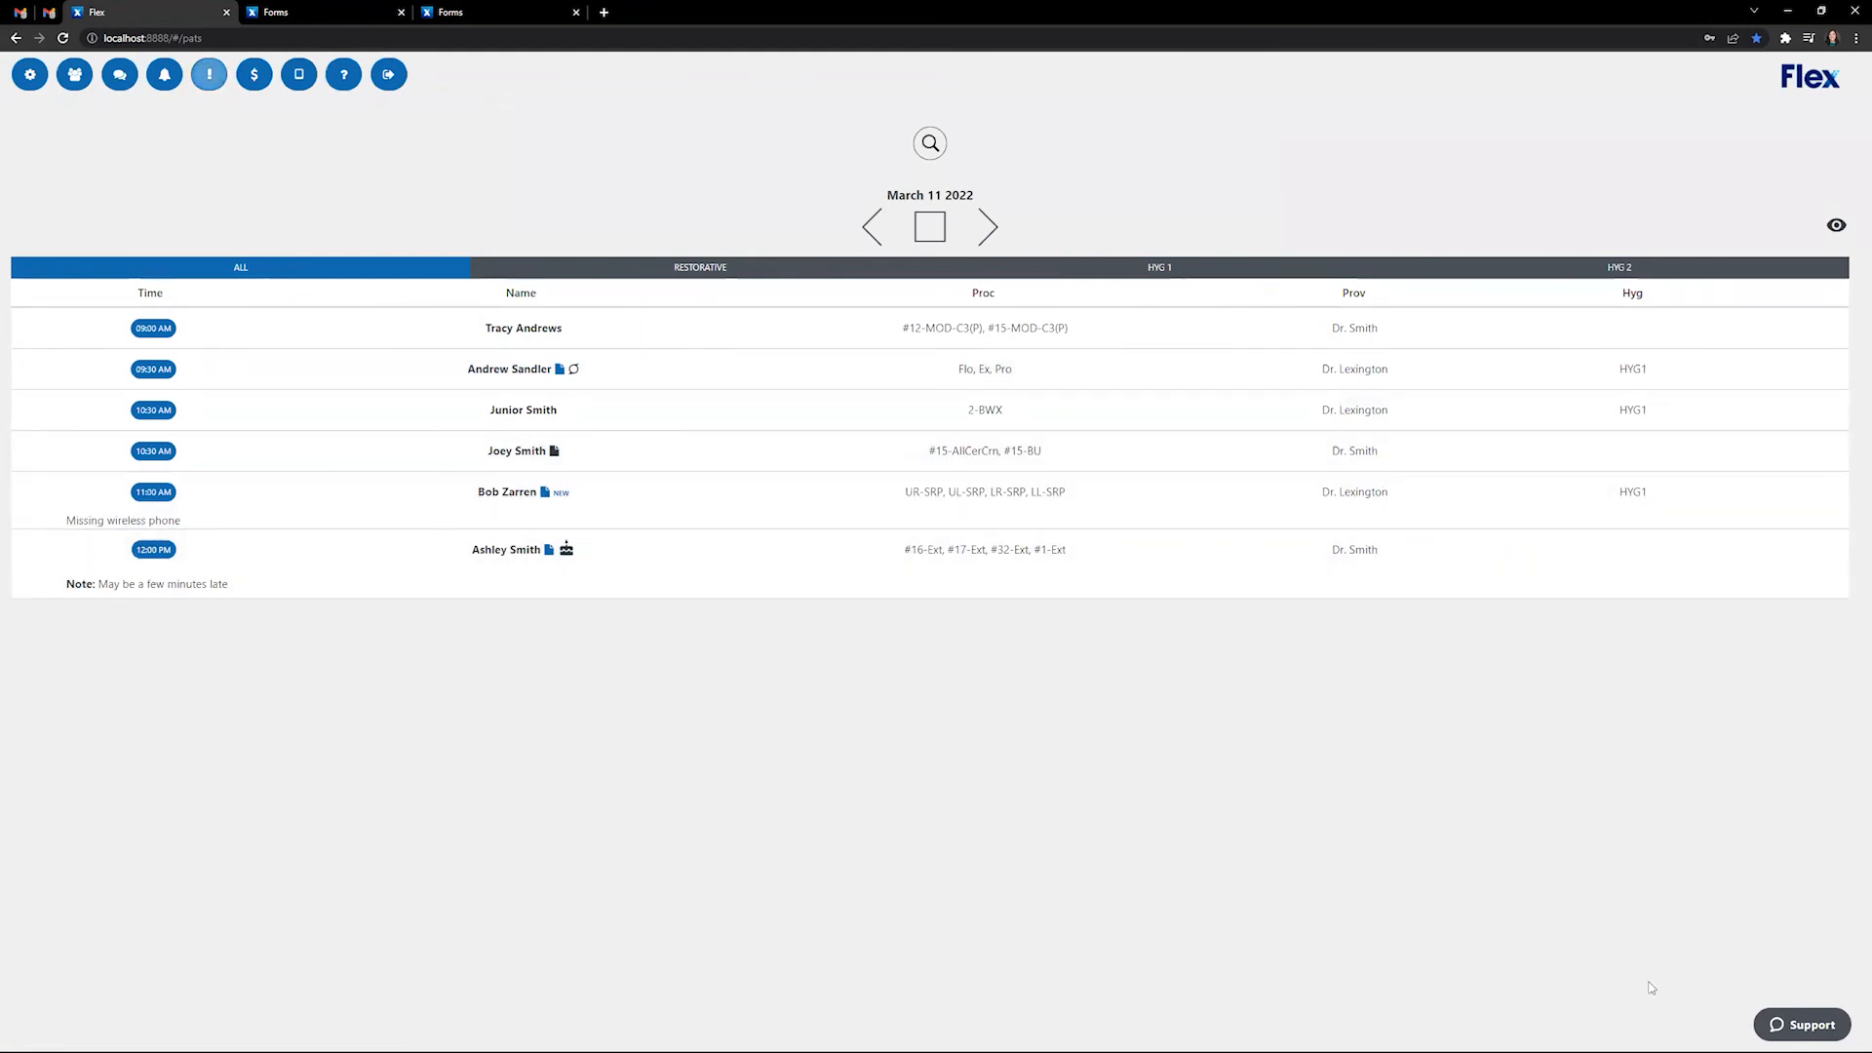
- Open the Support panel and search the help articles for 'timeline'
left_click(1801, 1026)
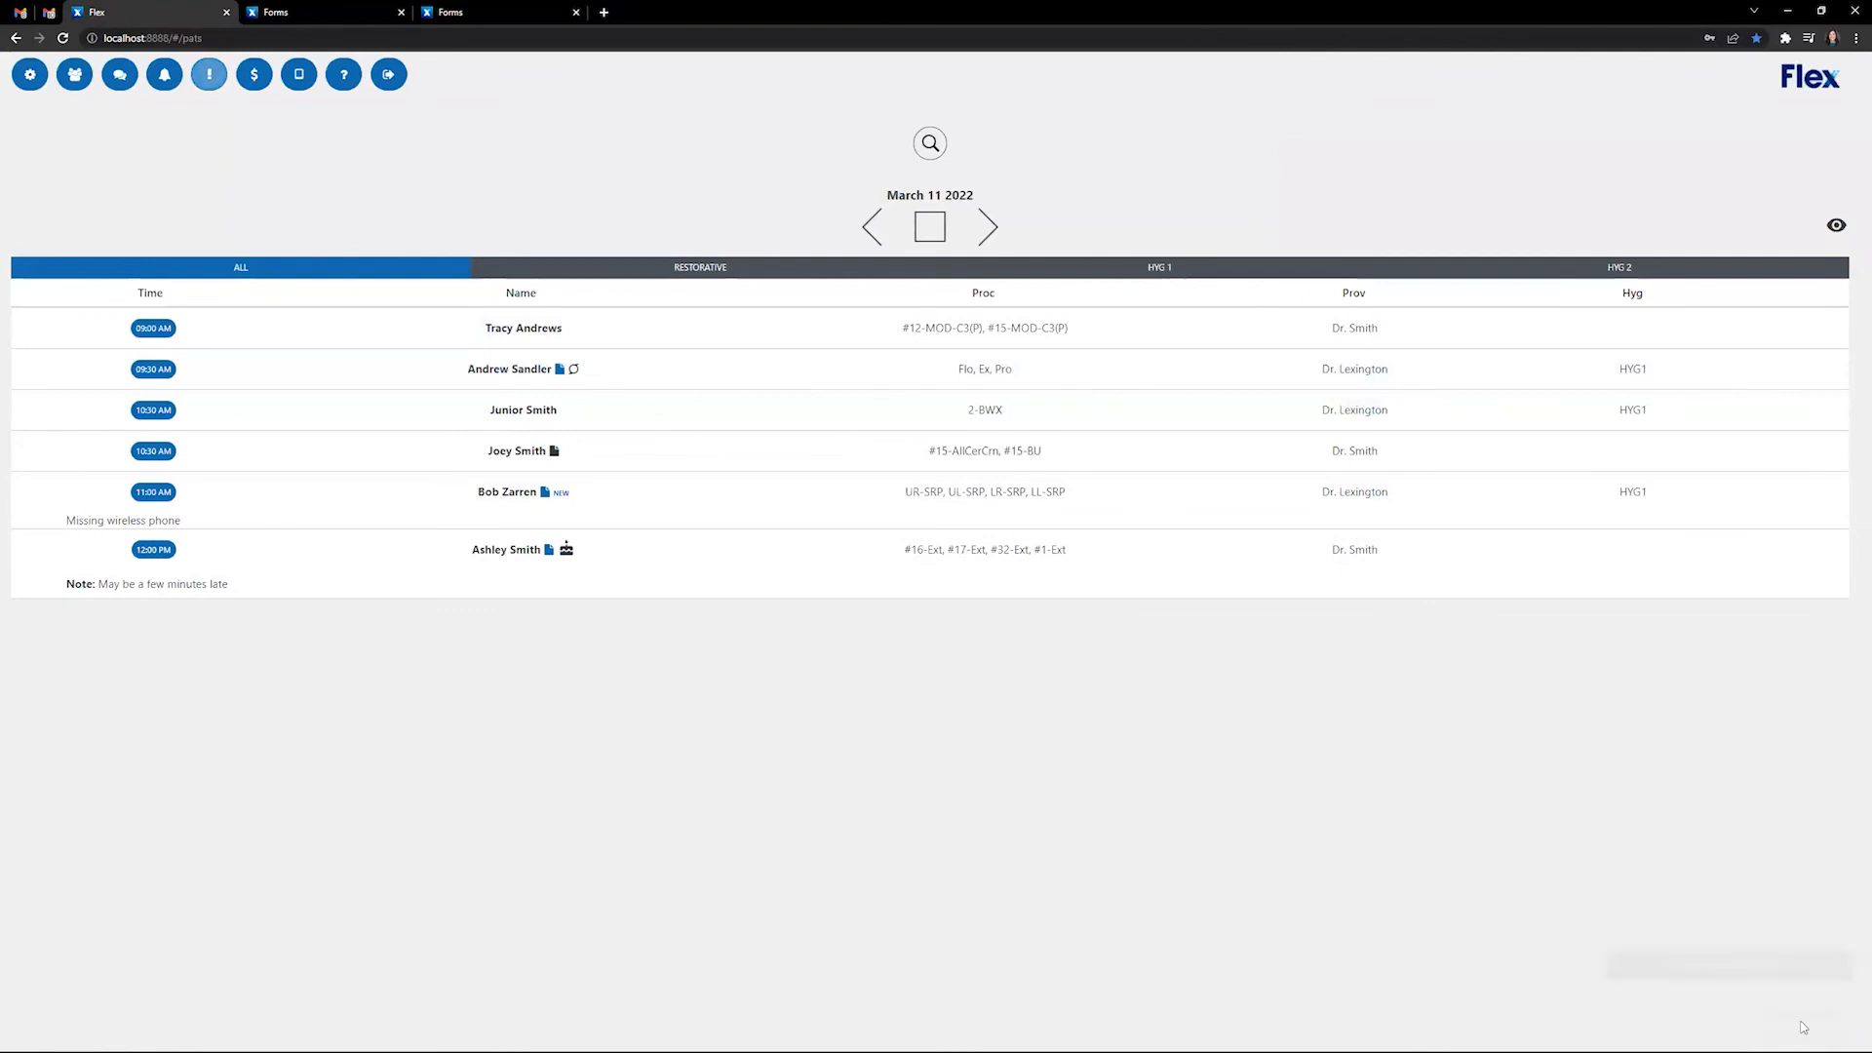
left_click_drag(1800, 966, 1556, 944)
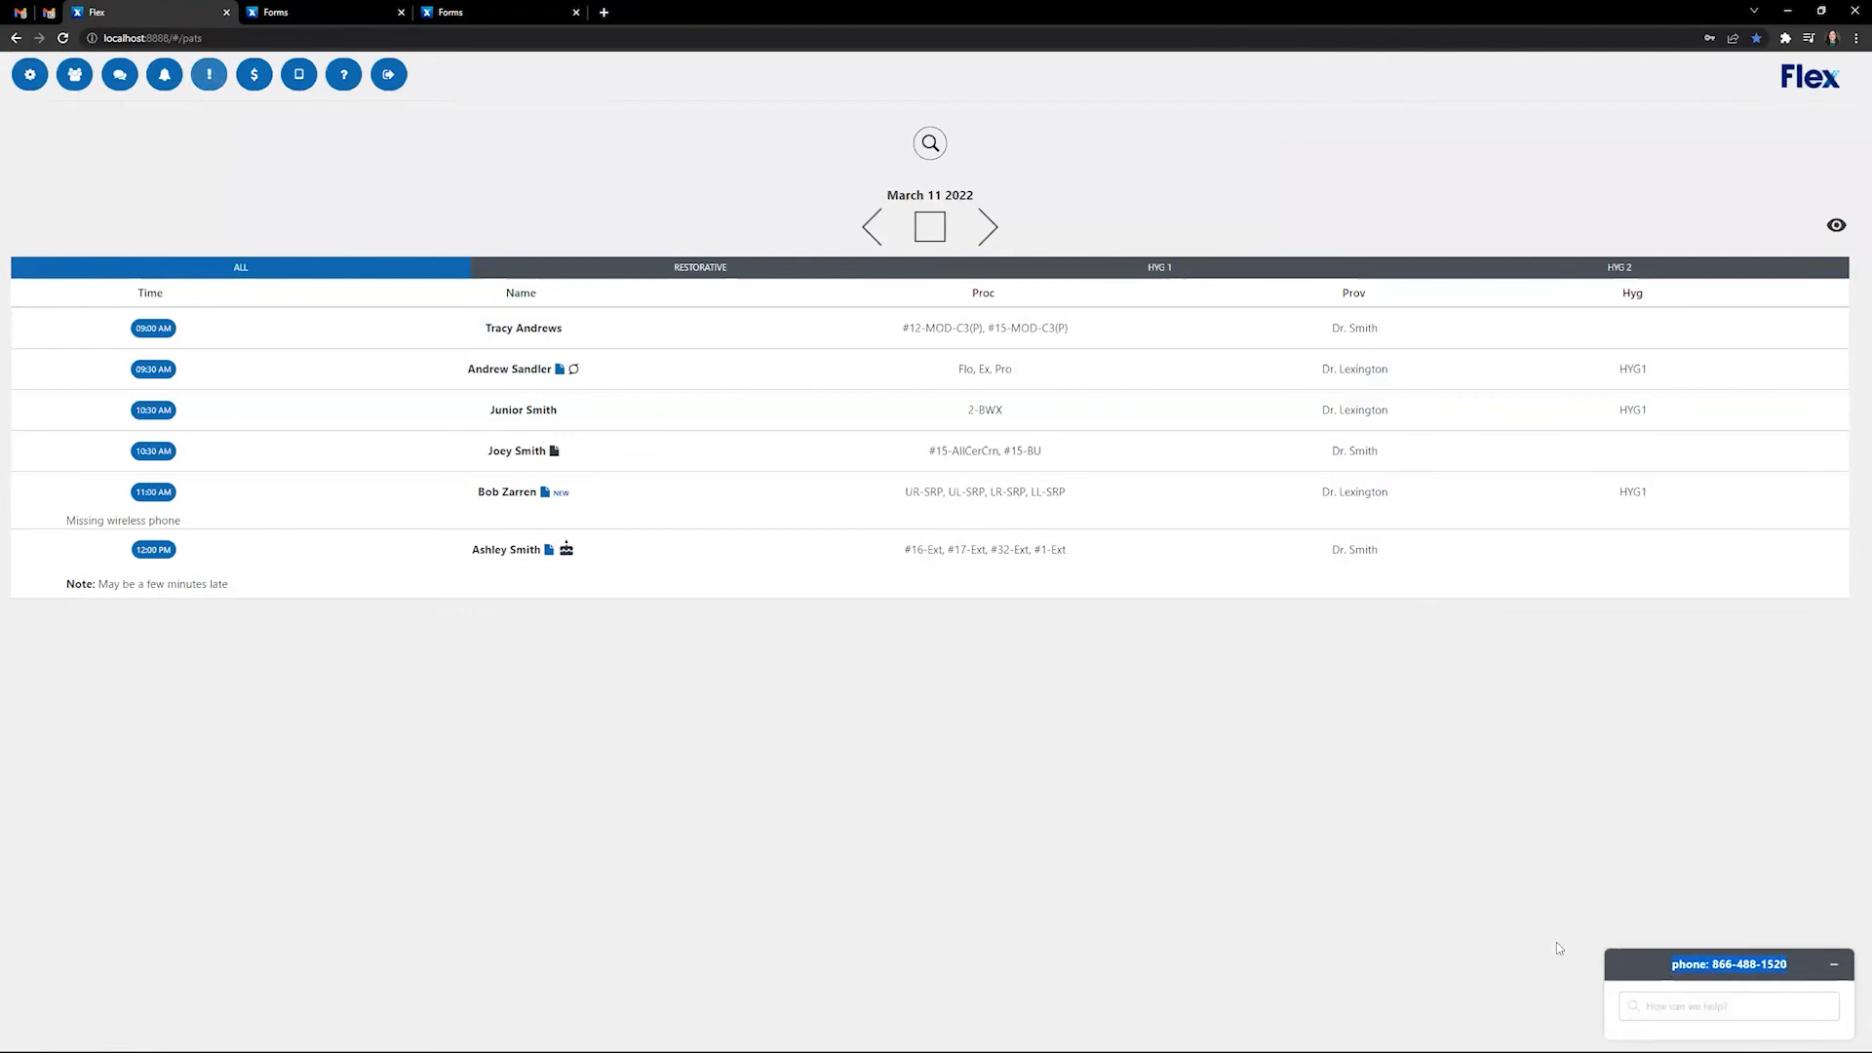
left_click(1636, 956)
left_click(1717, 1012)
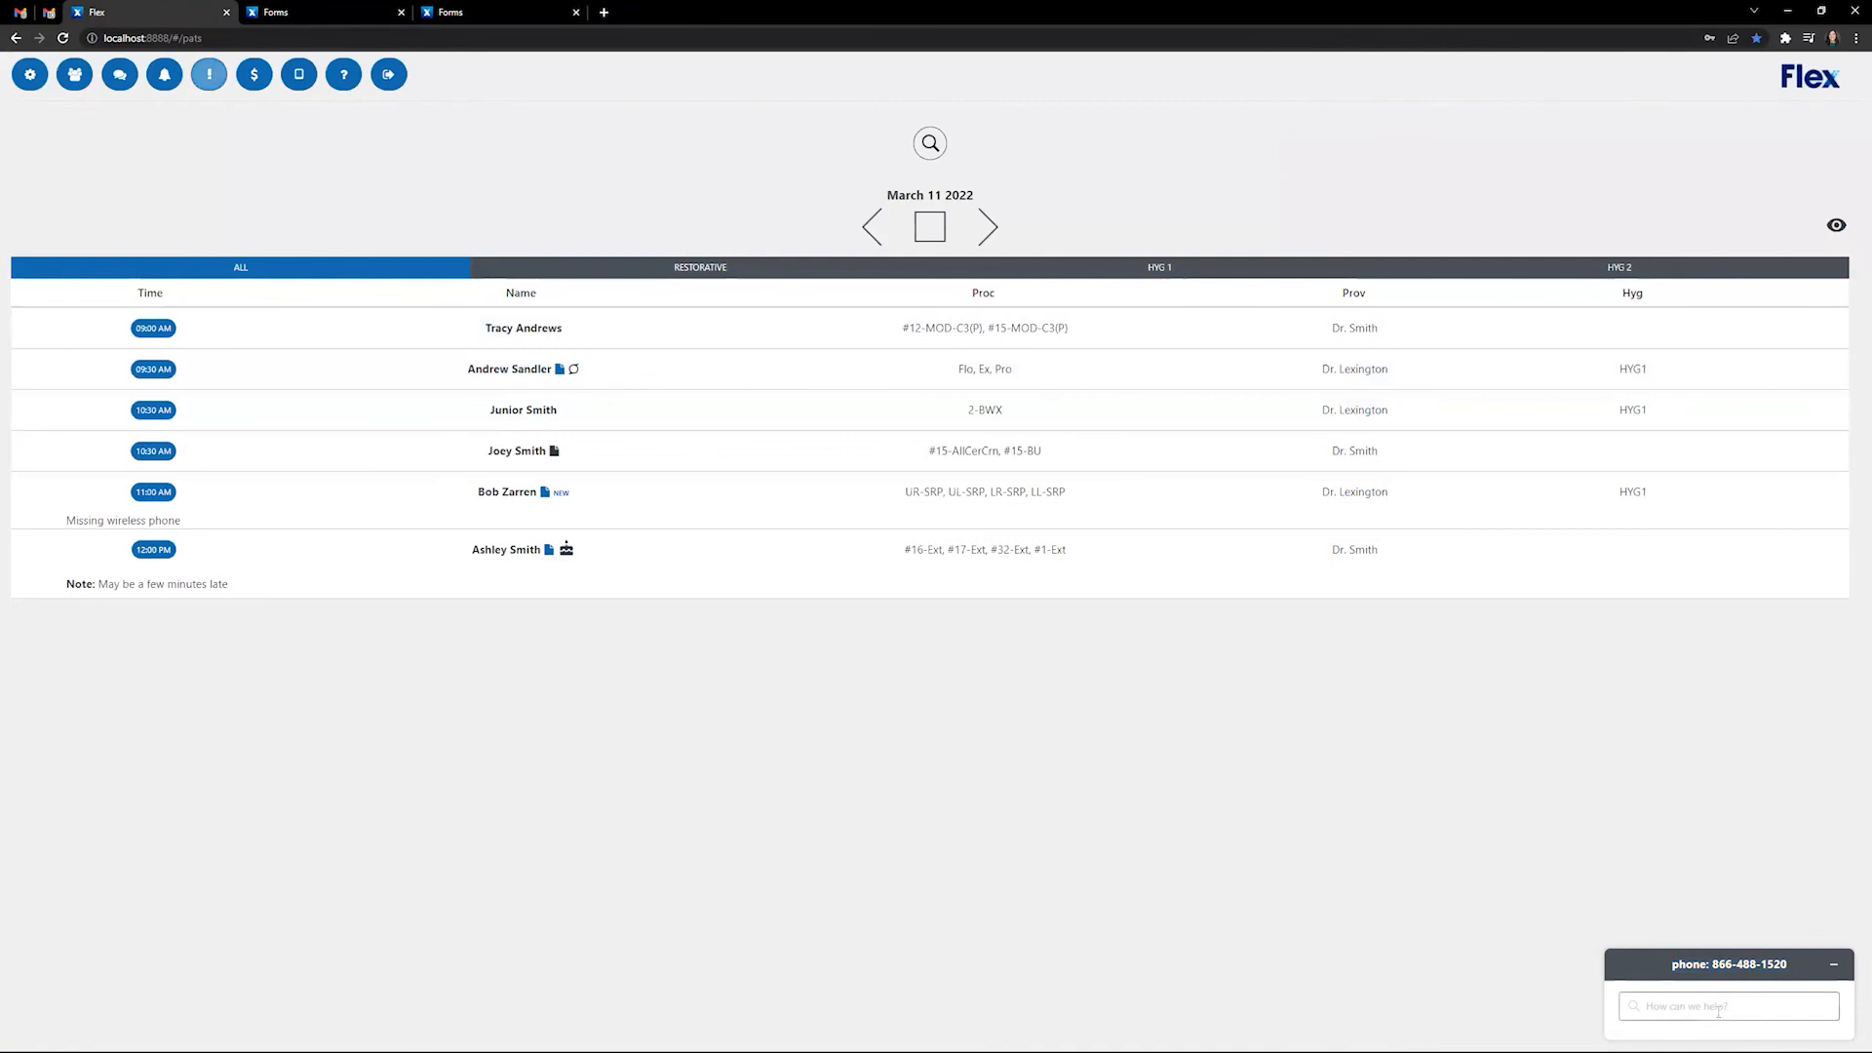
left_click(1740, 1009)
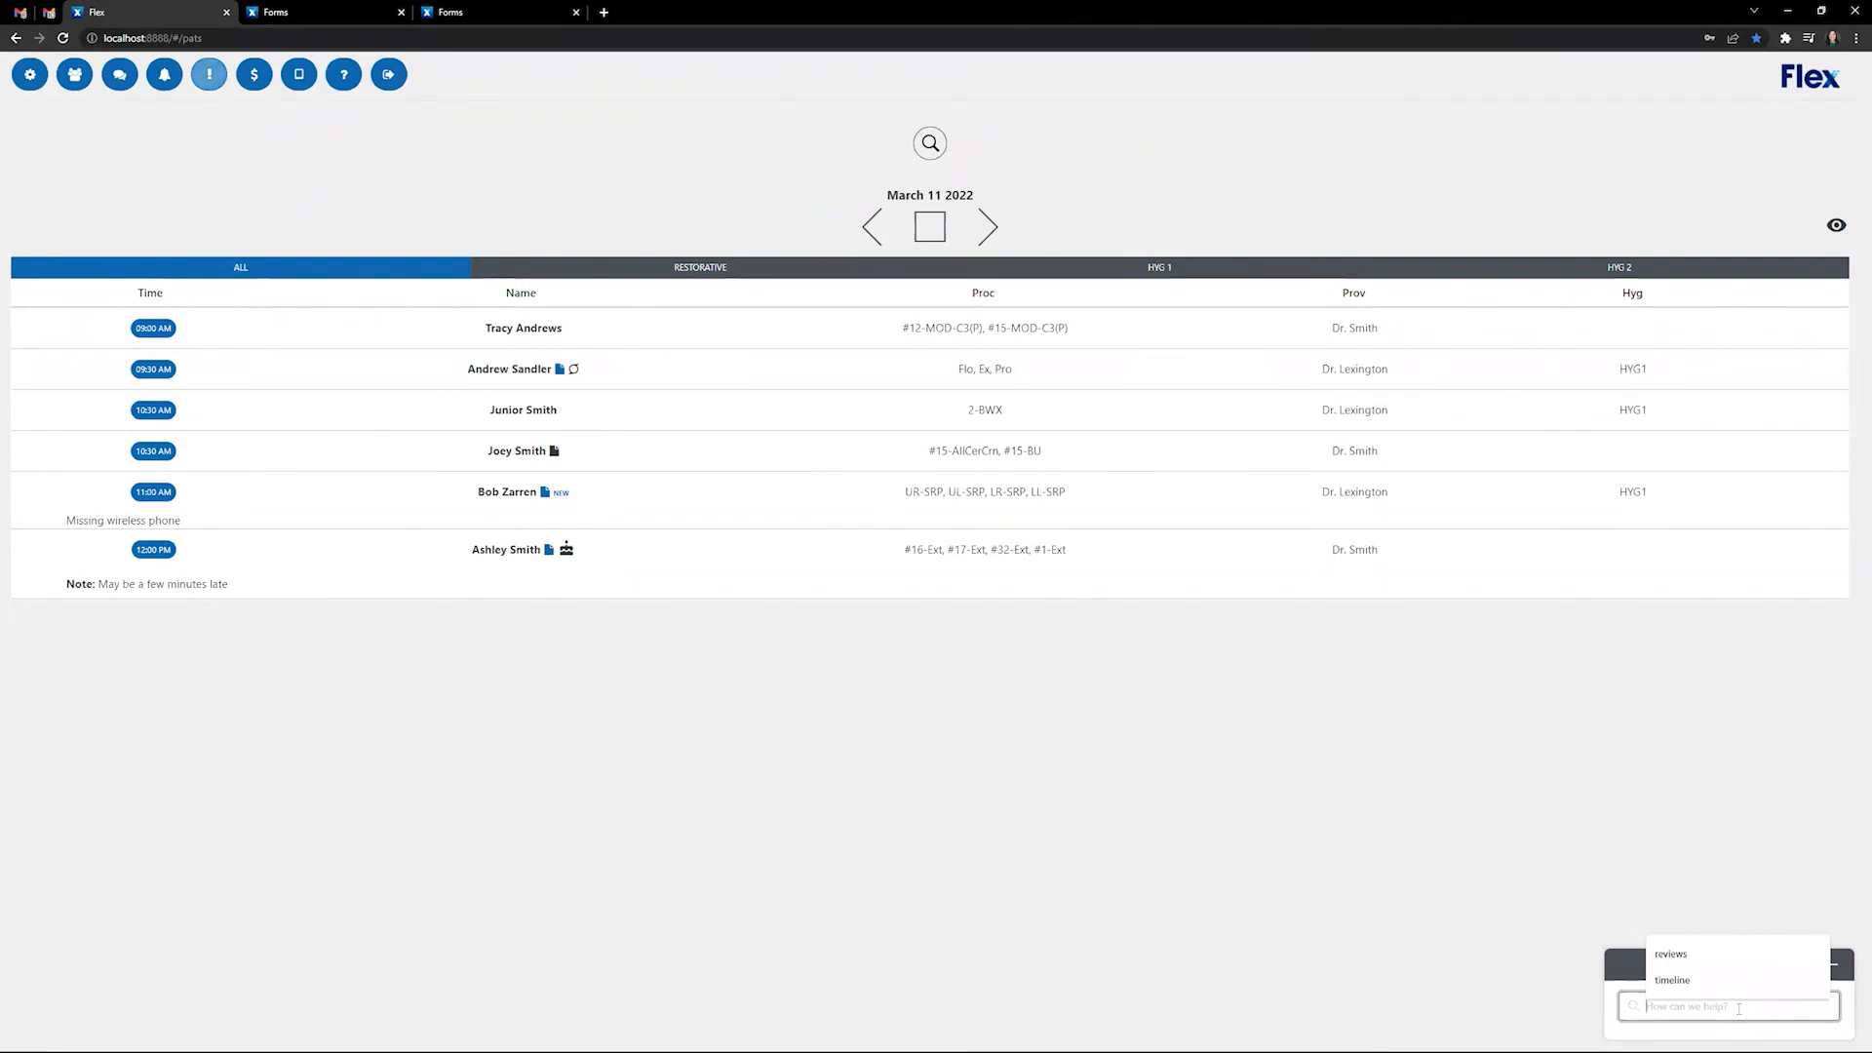
type("timeline")
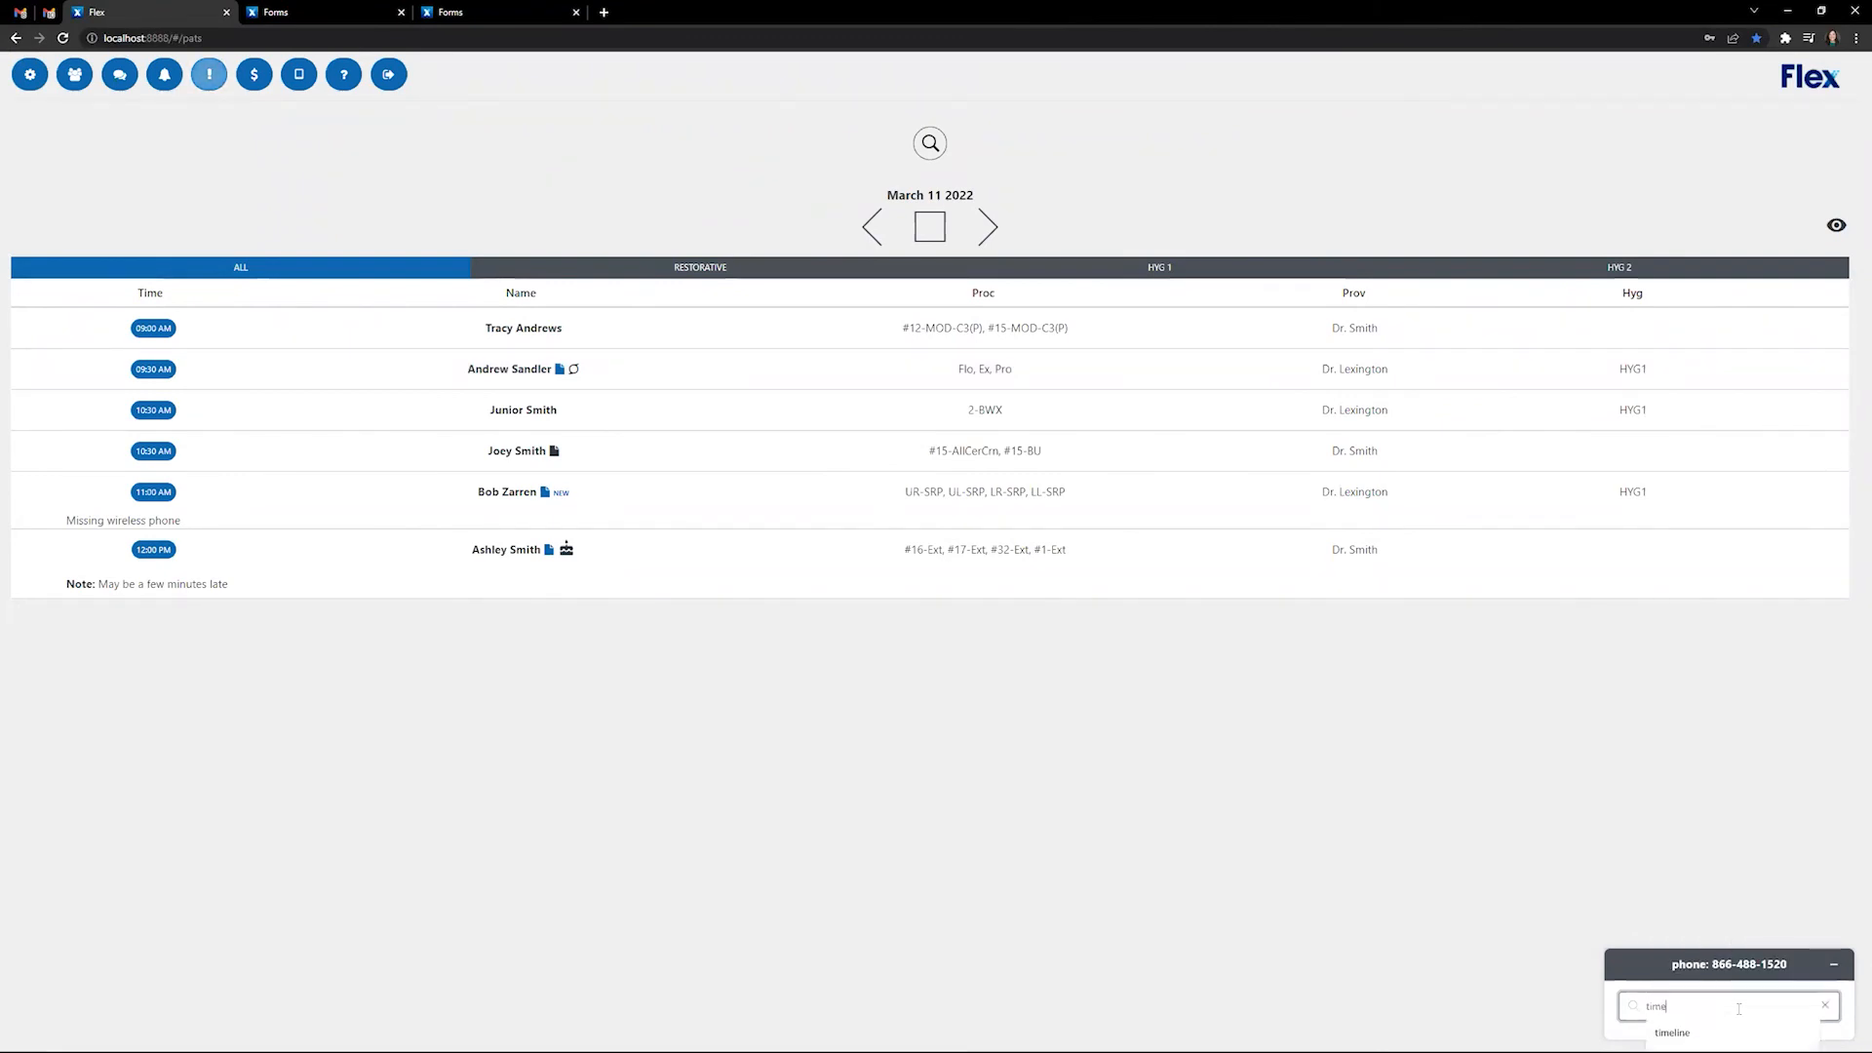
key("Return")
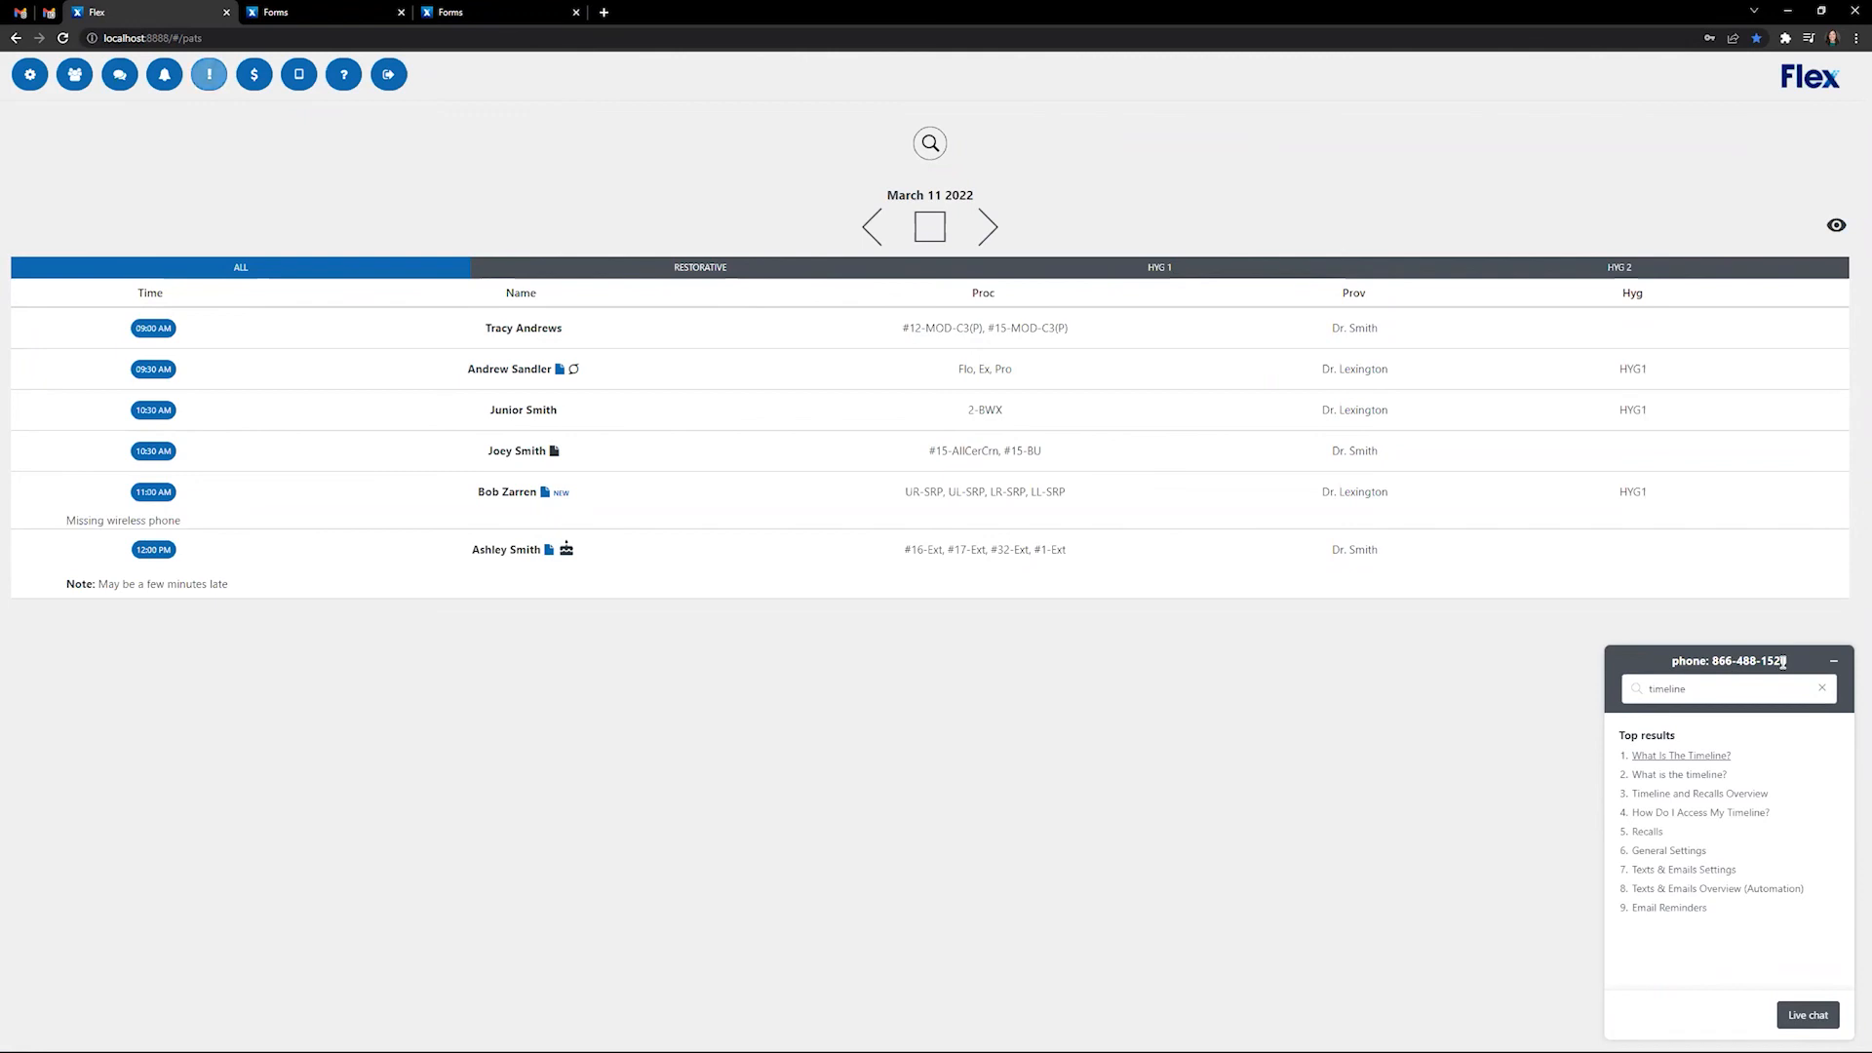
- Open and read the 'What Is The Timeline?' help article
left_click(1677, 756)
scroll(1701, 746, "down", 3)
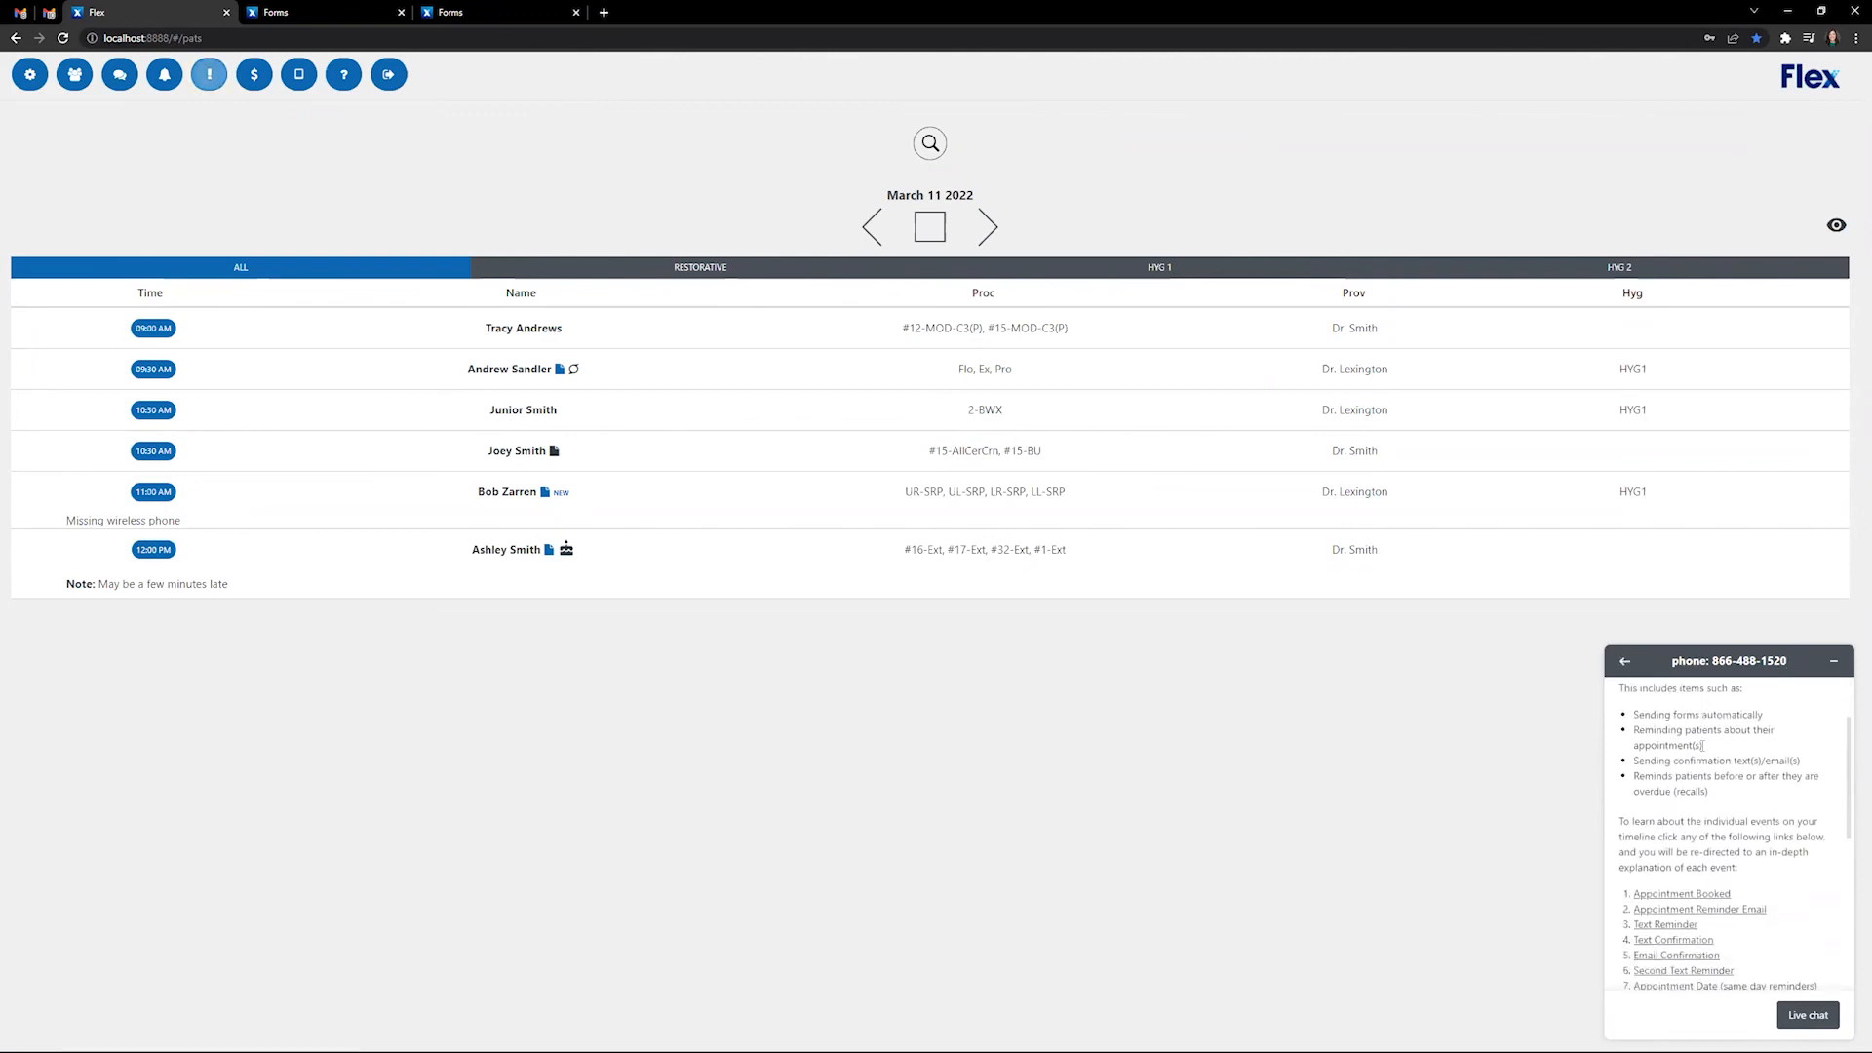
scroll(1710, 775, "up", 3)
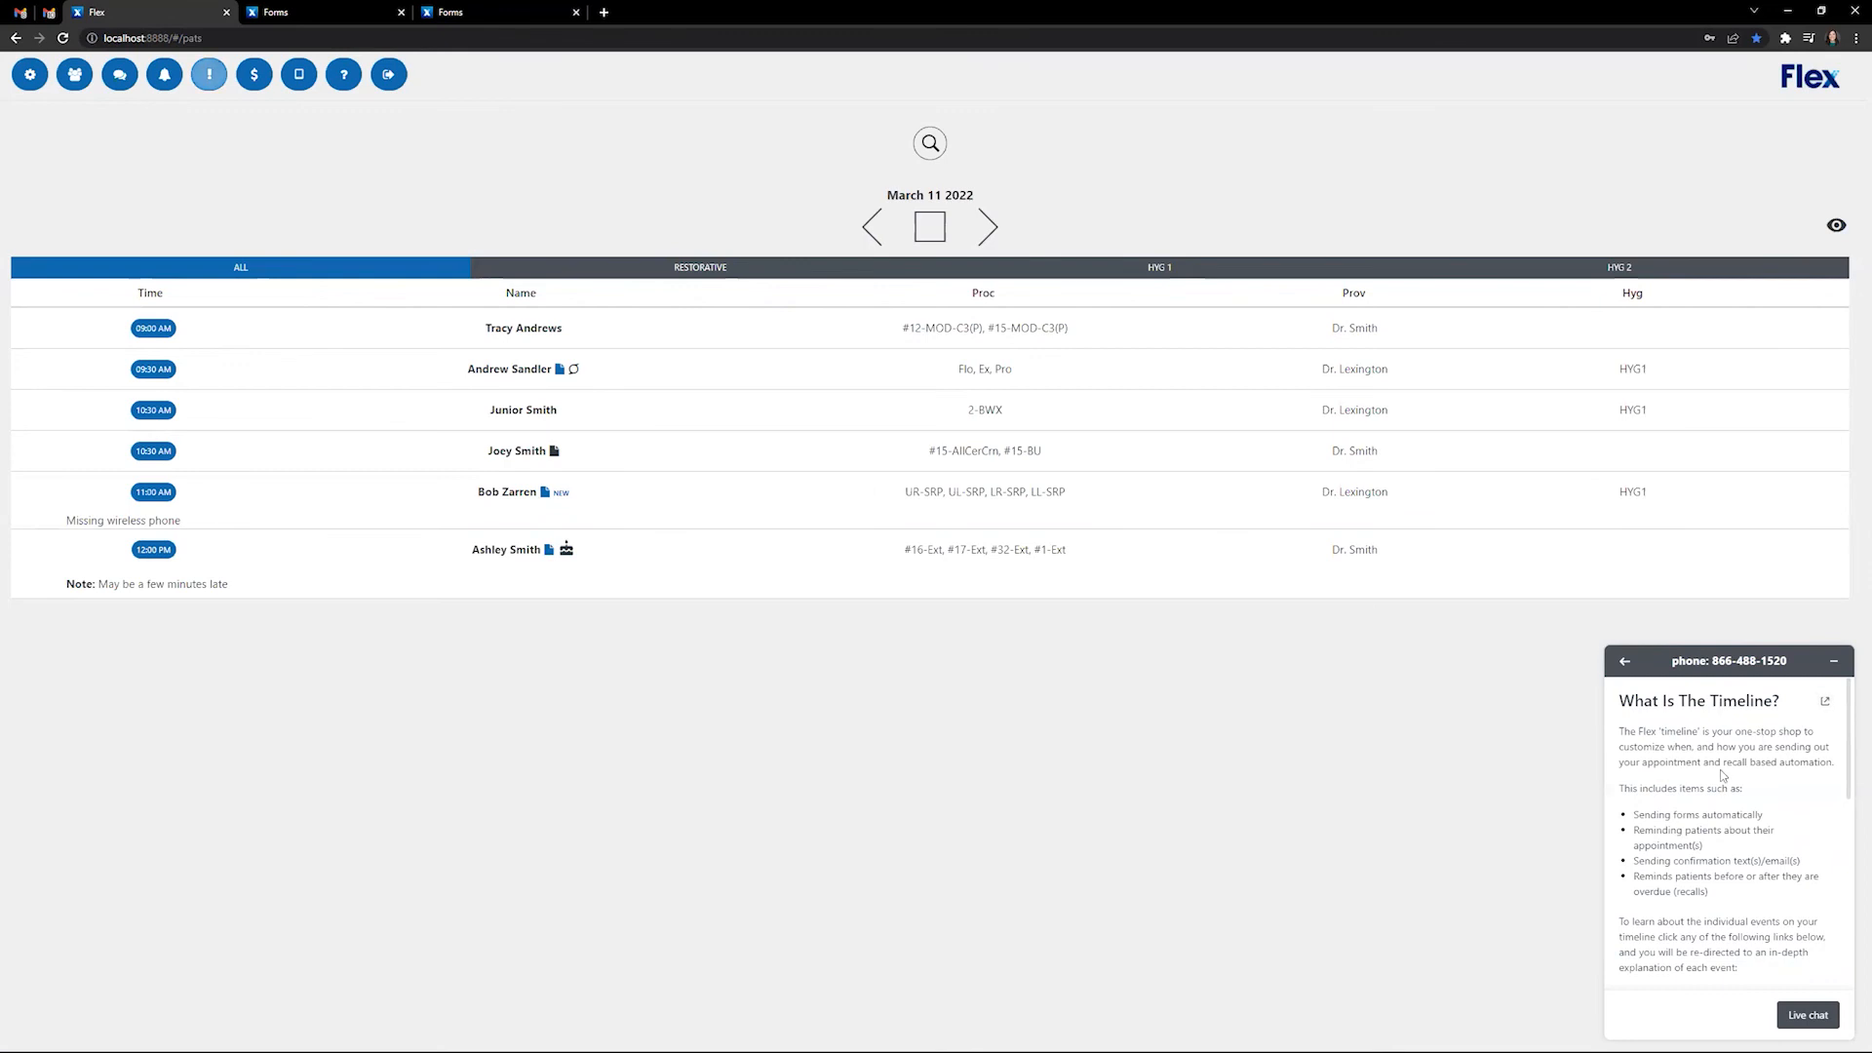
scroll(1717, 770, "down", 1)
scroll(1718, 771, "down", 1)
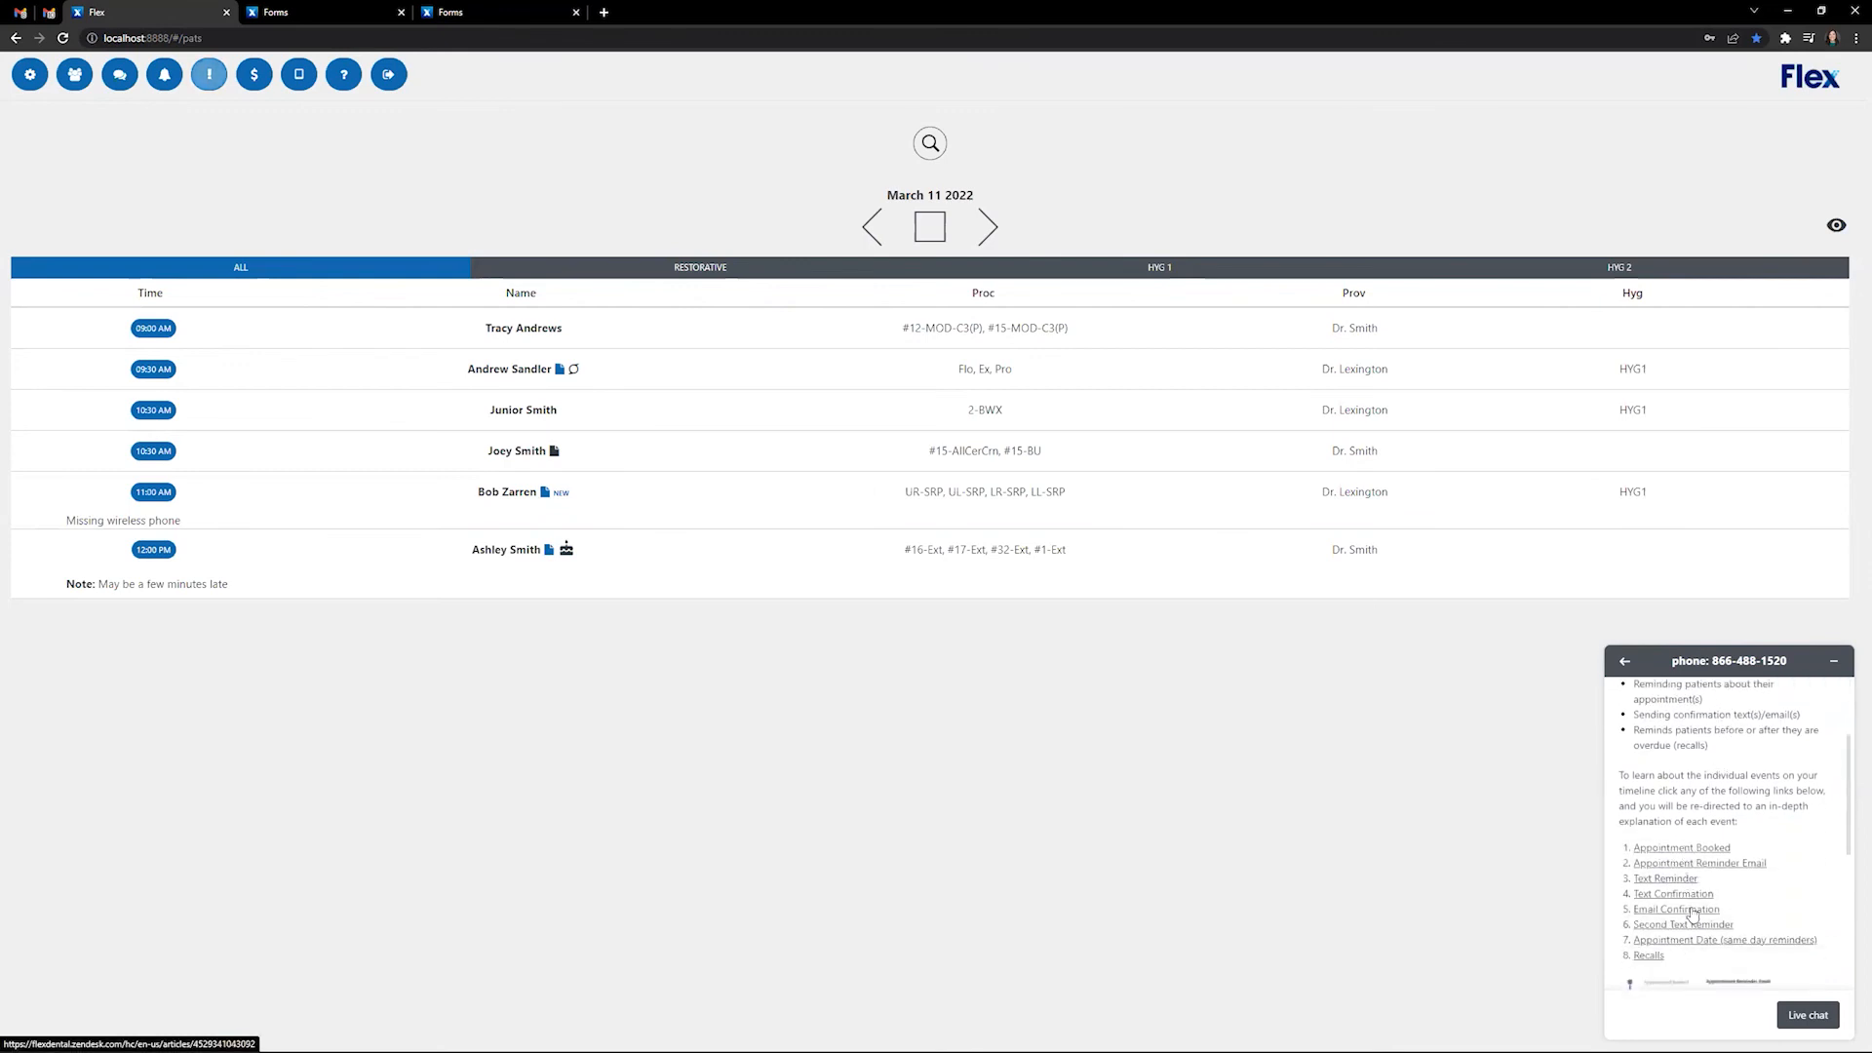
- Read the linked Appointment Booked article, then go to the Help Center home page
left_click(1695, 851)
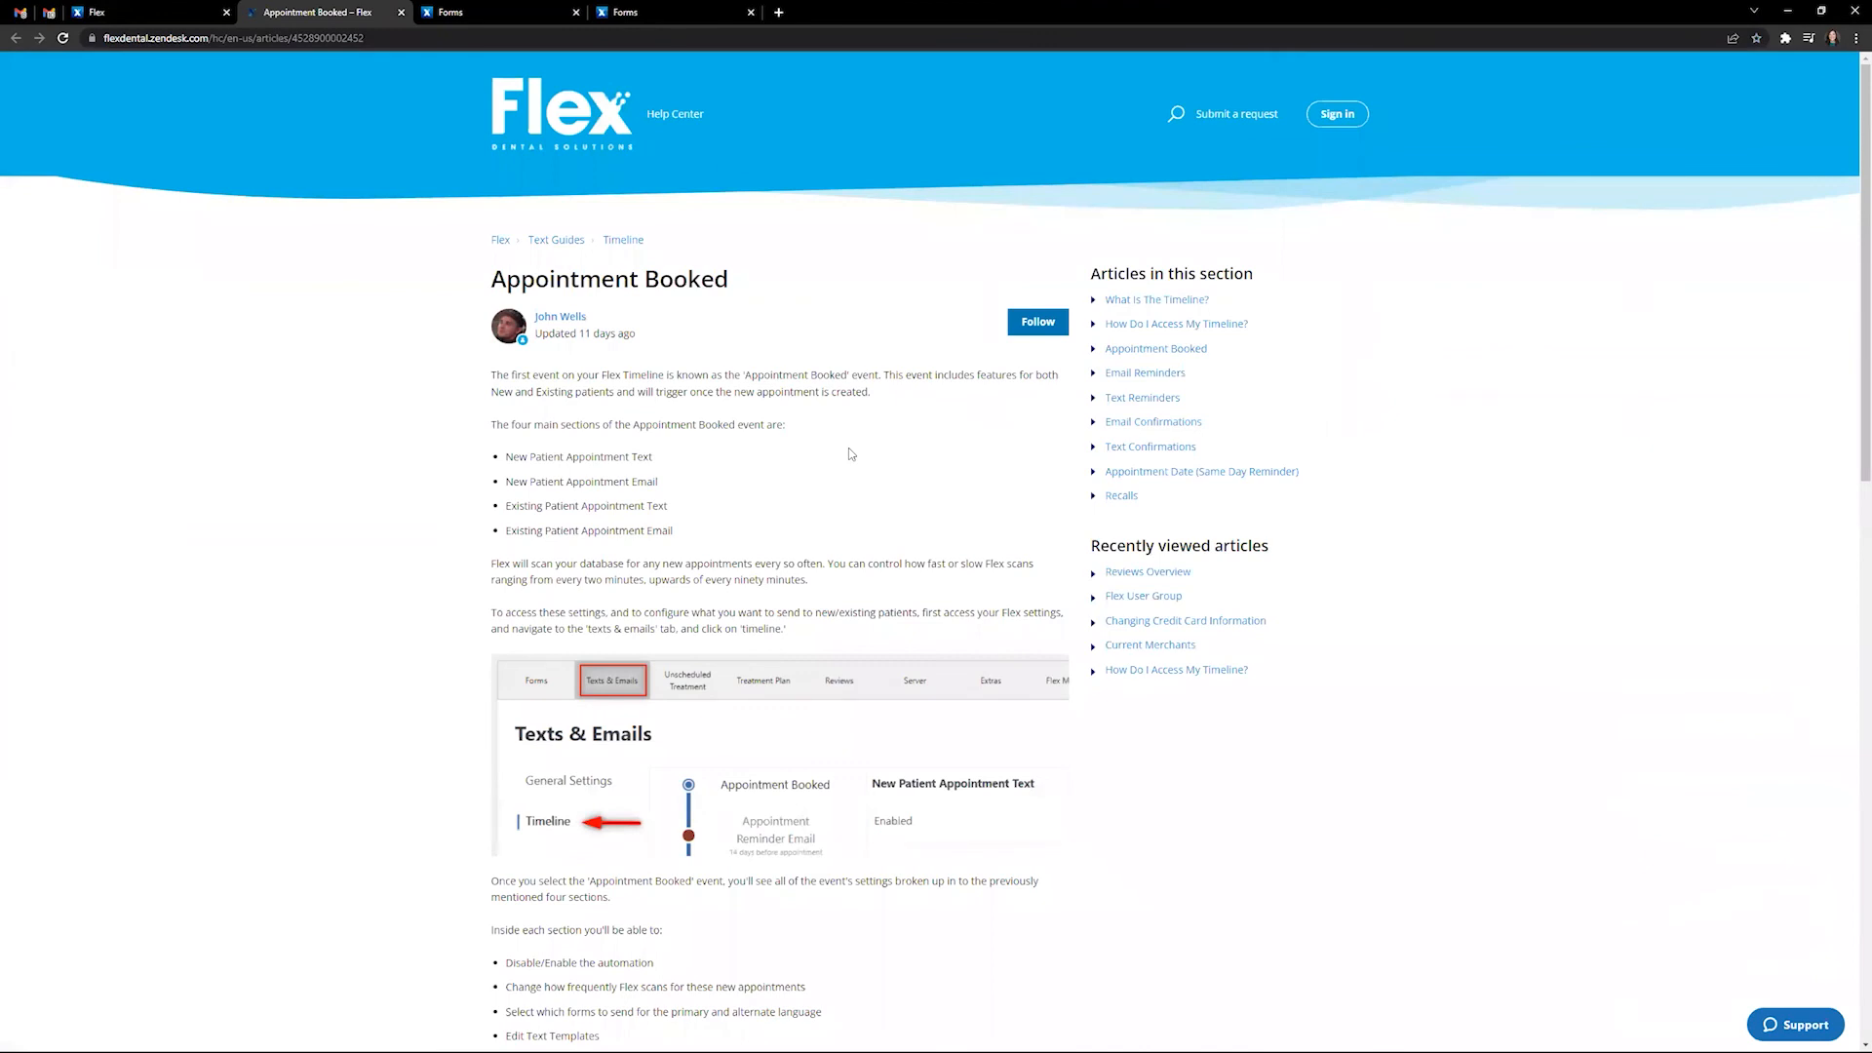
scroll(851, 453, "down", 6)
scroll(849, 464, "down", 7)
scroll(895, 680, "up", 5)
scroll(872, 666, "up", 8)
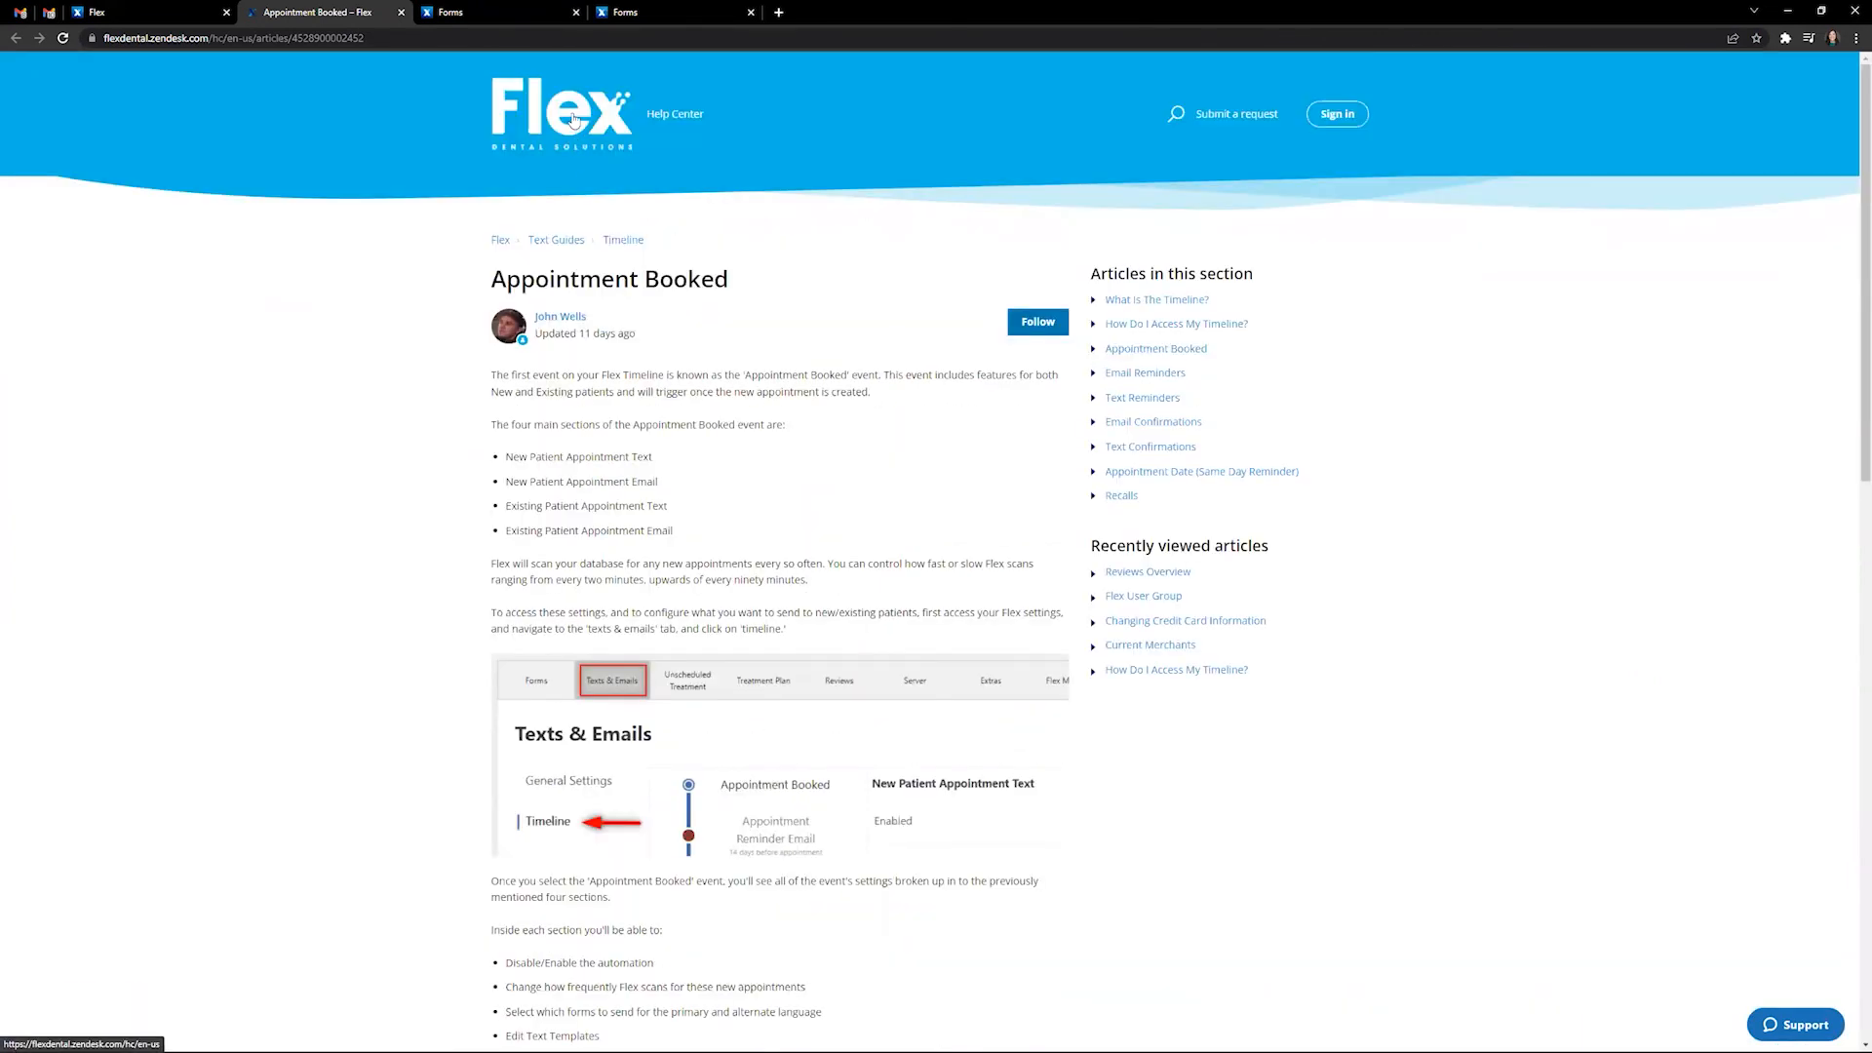
left_click(573, 120)
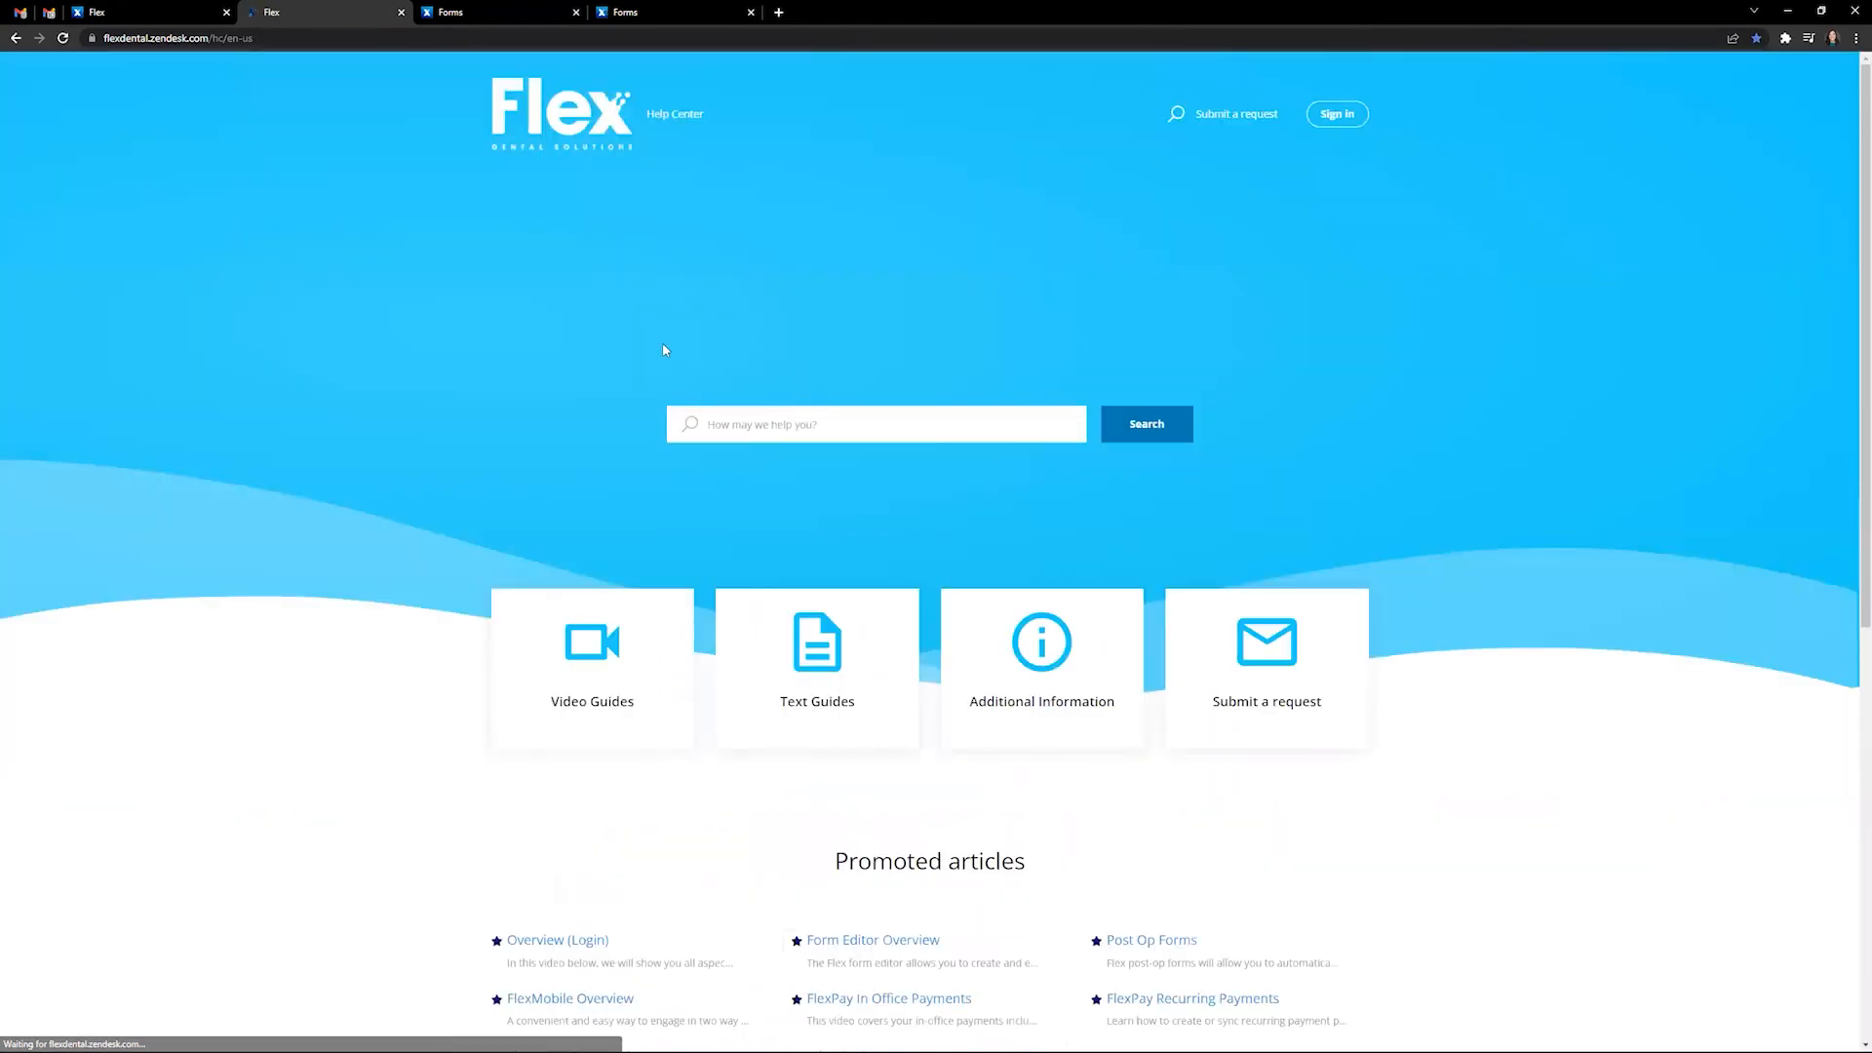
- Browse the Video Guides collection, then open the Submit a request form from home
left_click(606, 670)
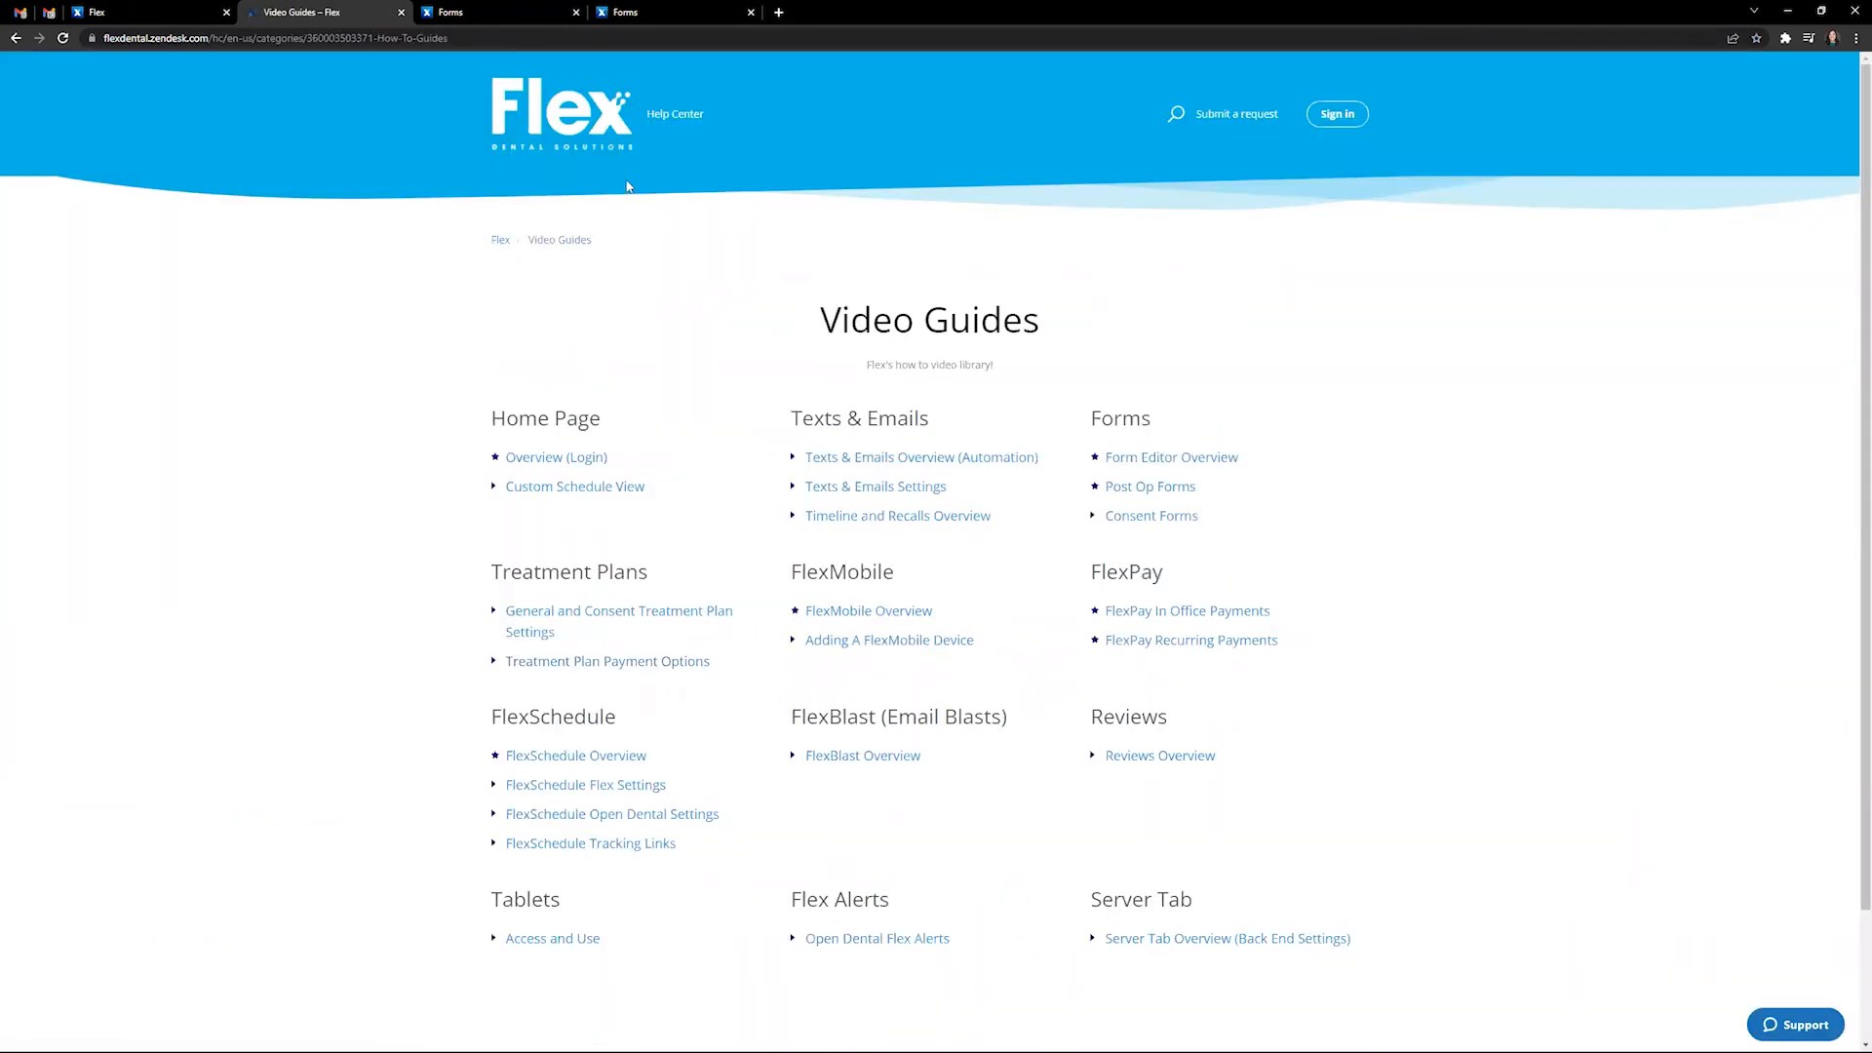
left_click(619, 144)
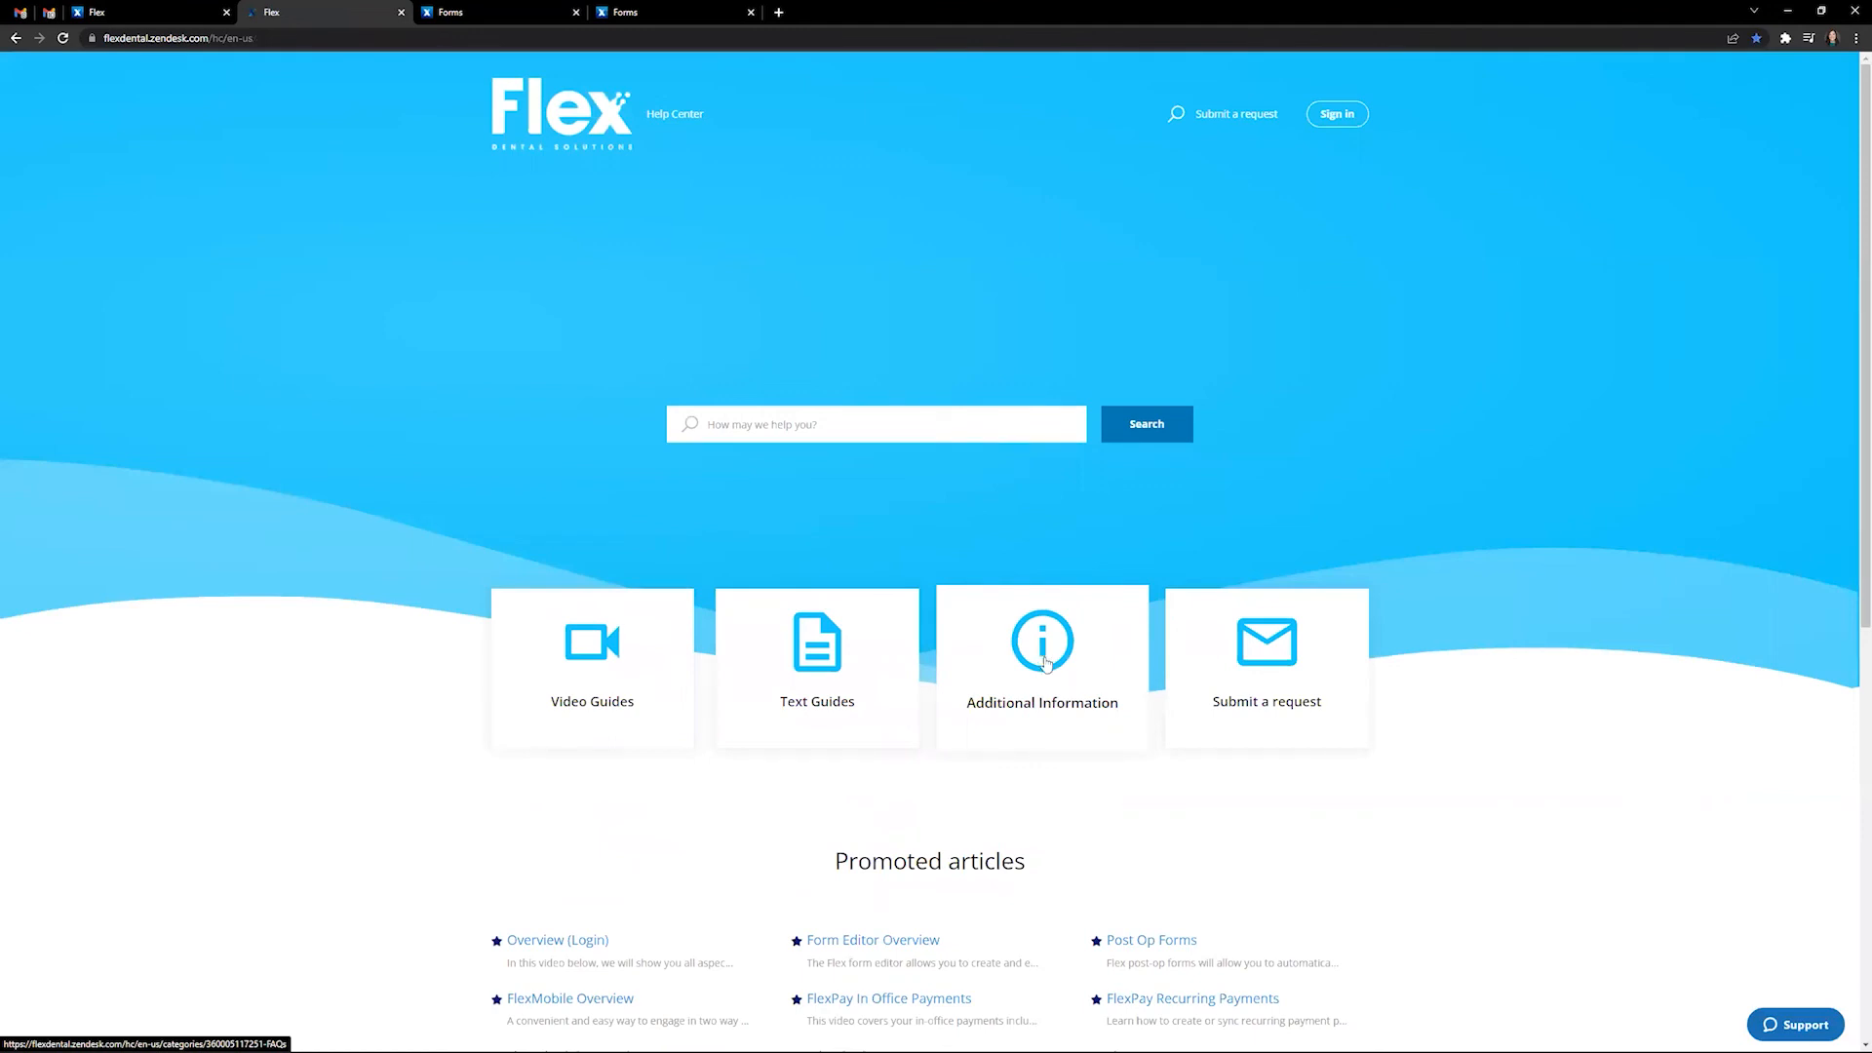
left_click(1296, 656)
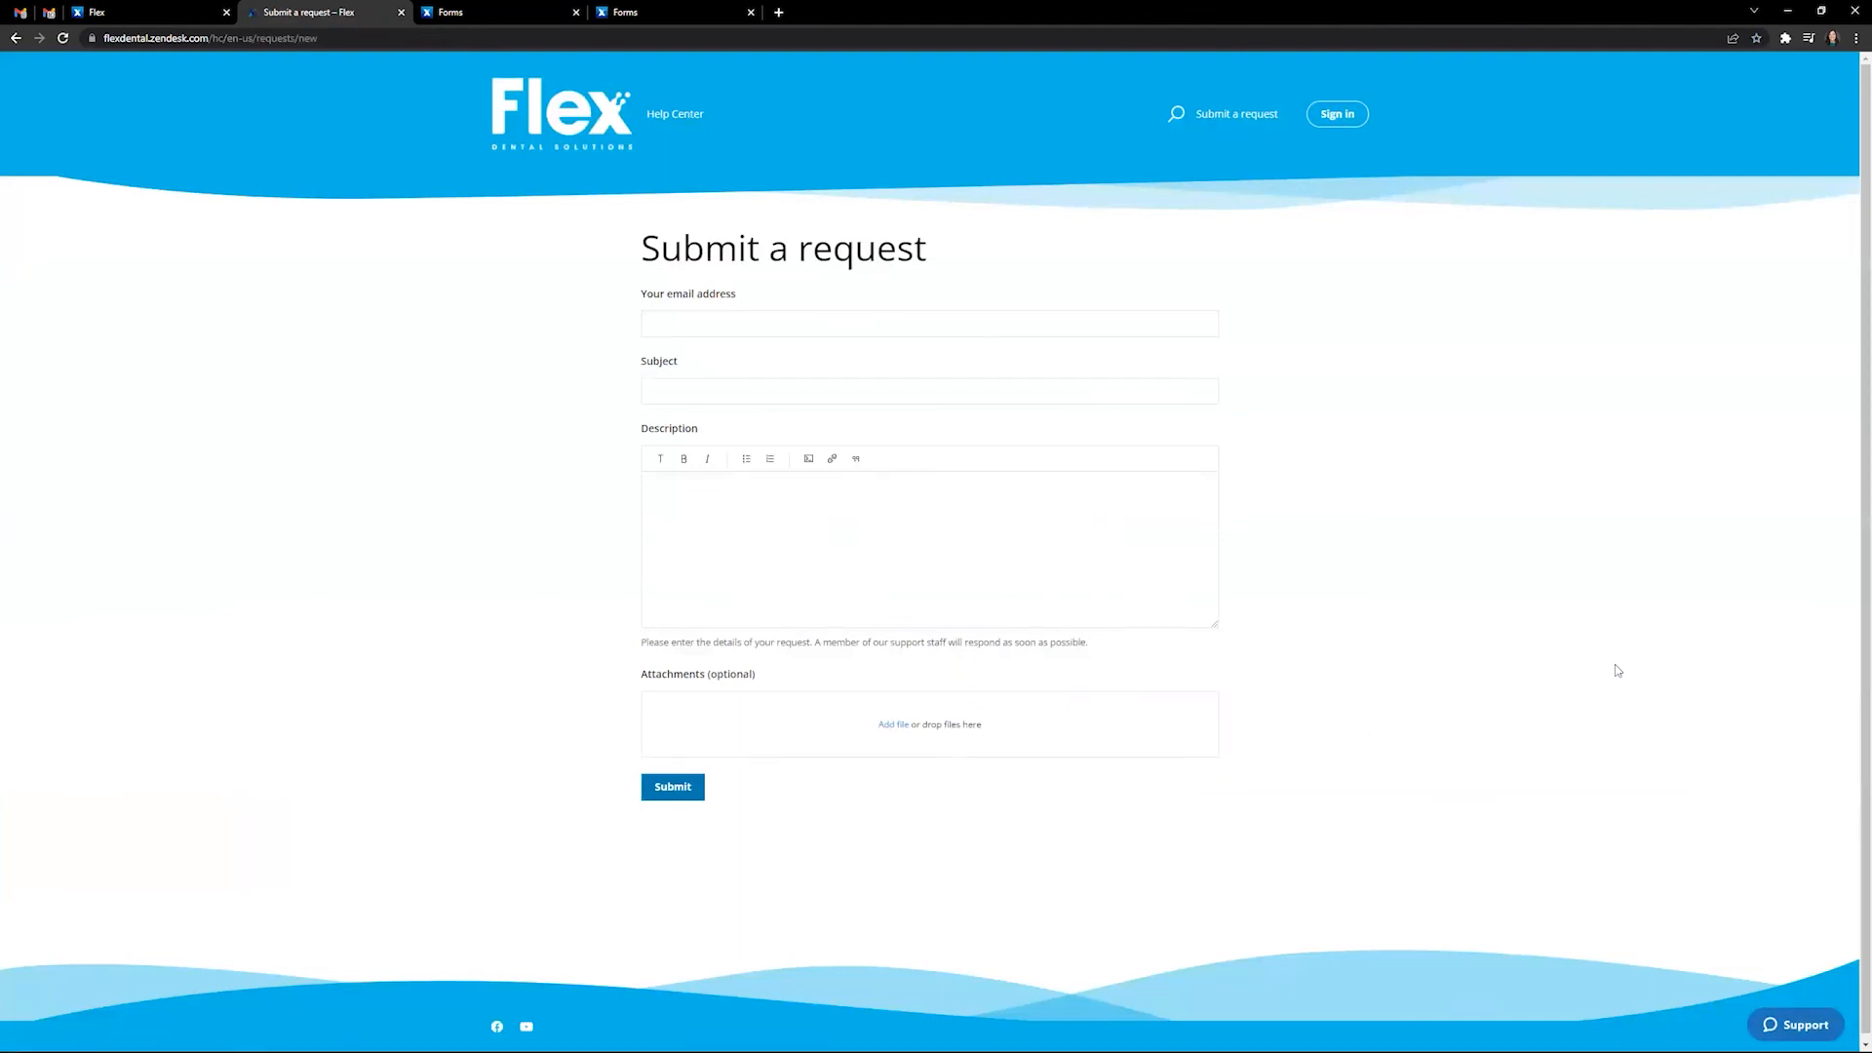
- Enter the requester's e-mail address in the support request form
left_click(813, 316)
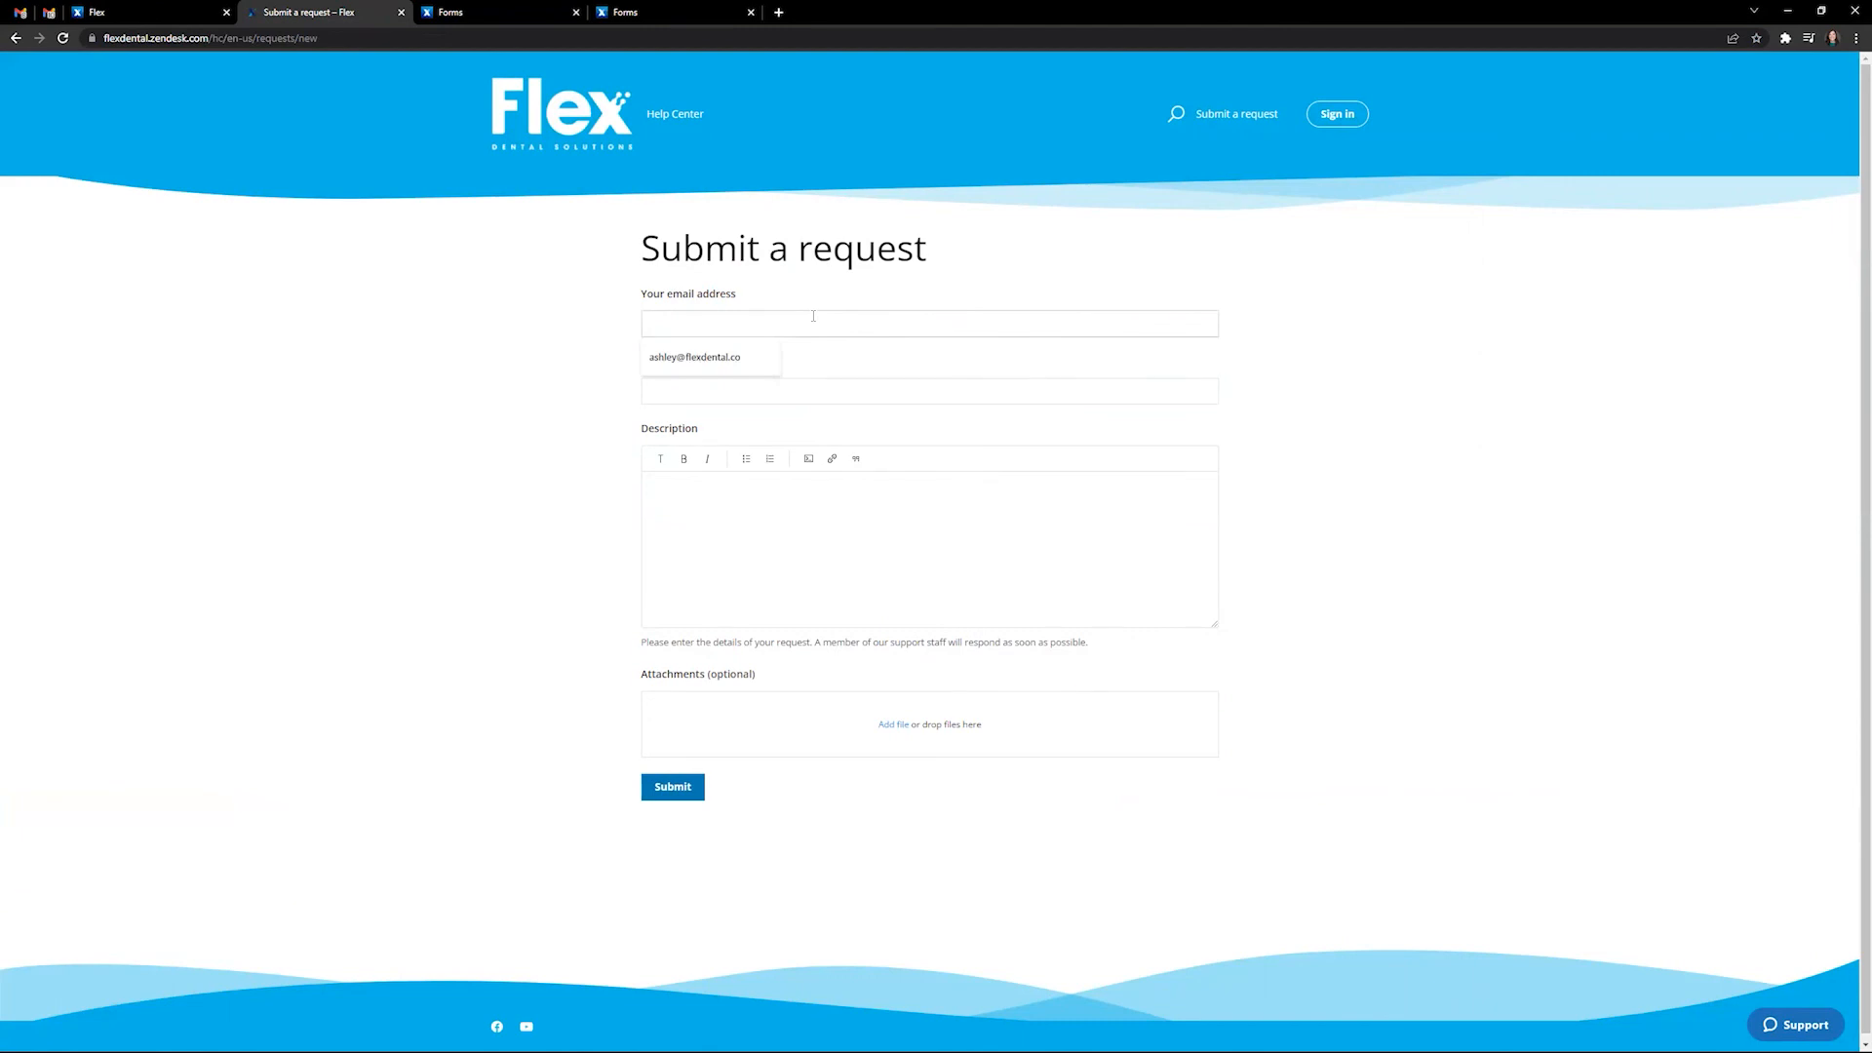
key("Tab")
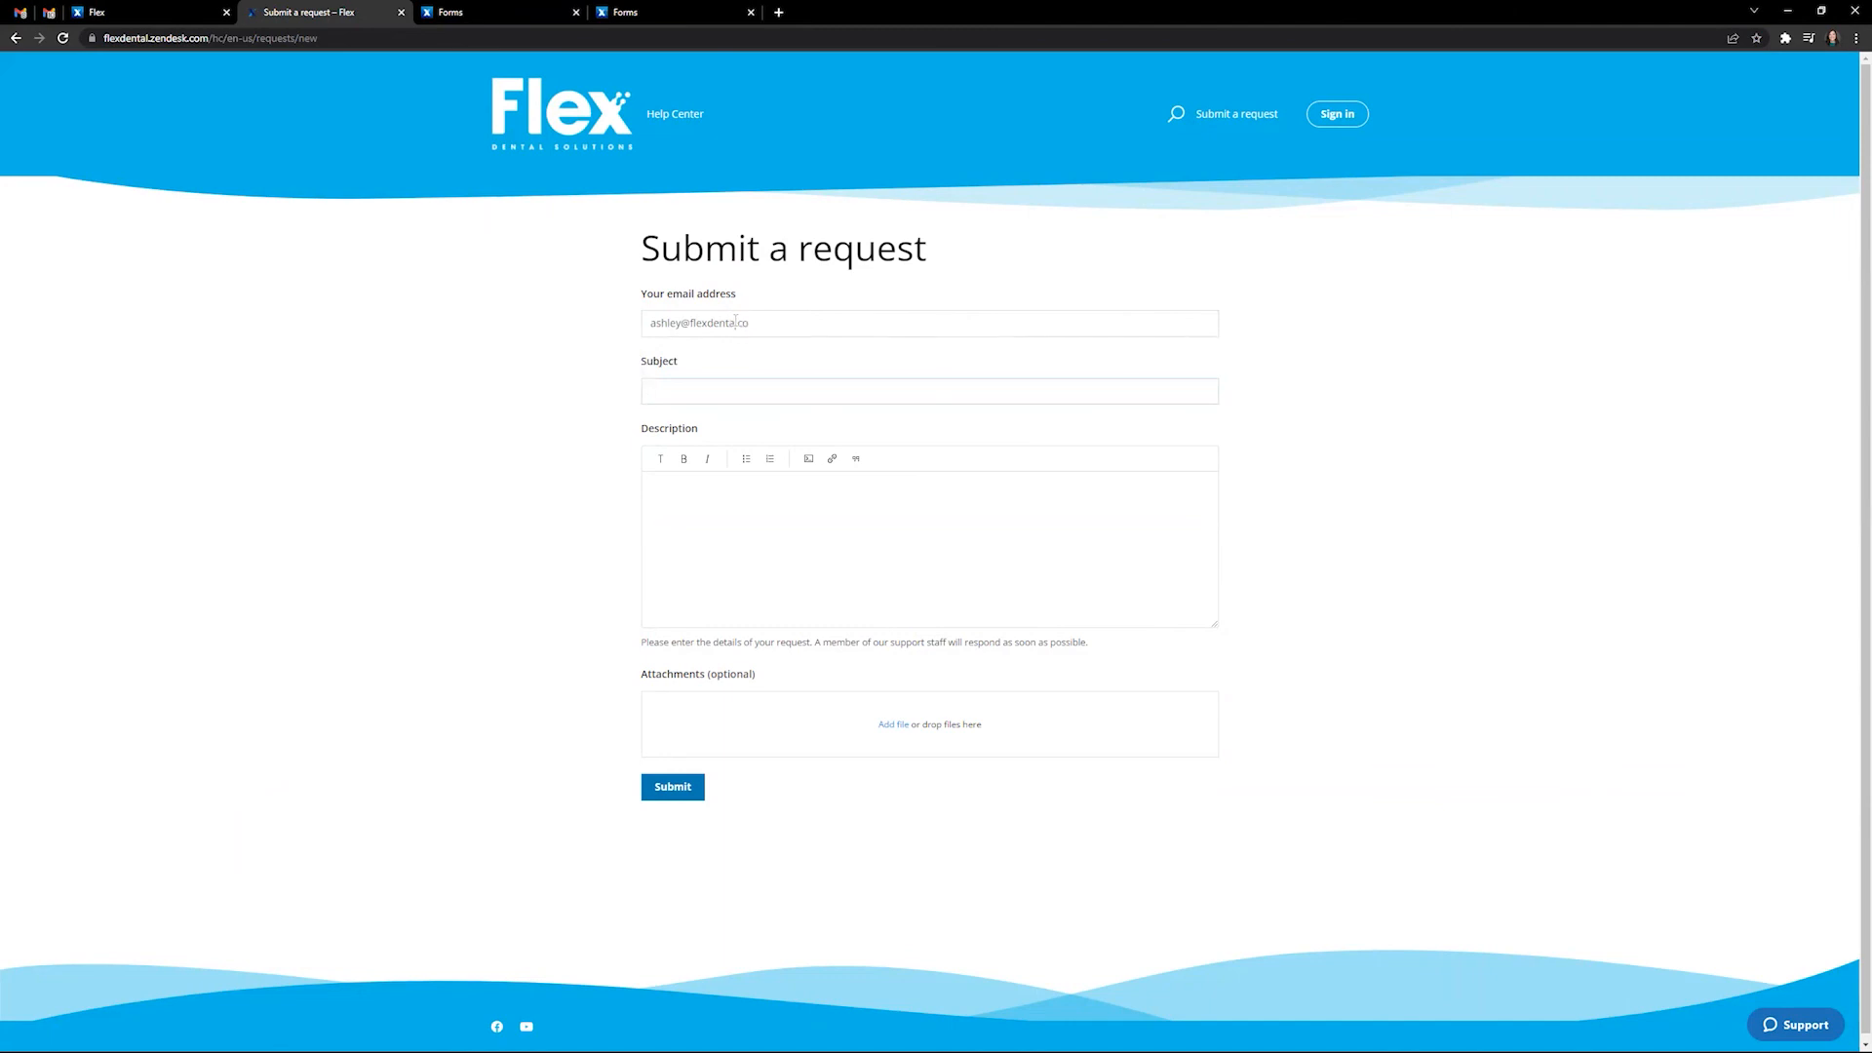
- Submit subject 'Review Requests' asking 'How do I send a patient a Google review request'
left_click(755, 394)
type("Review Requests")
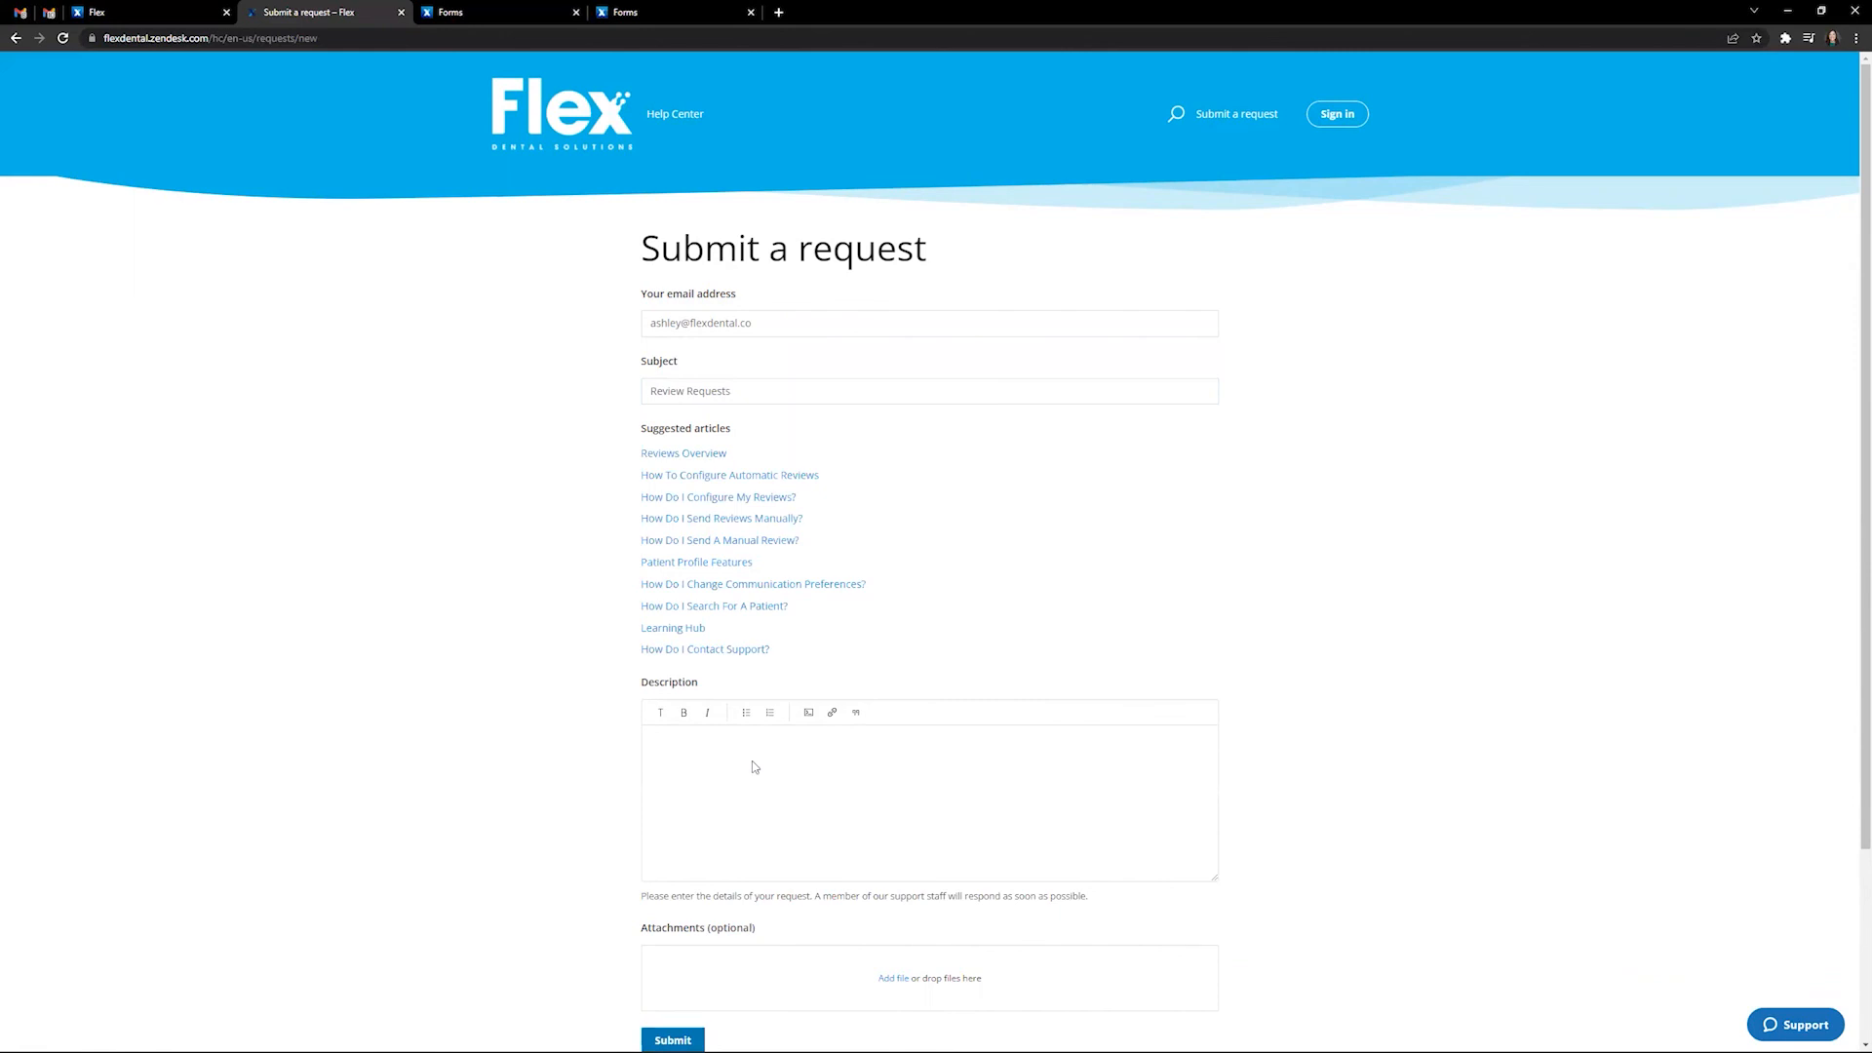
type("How do I send a patient a Google review request")
key("Return")
scroll(760, 754, "down", 2)
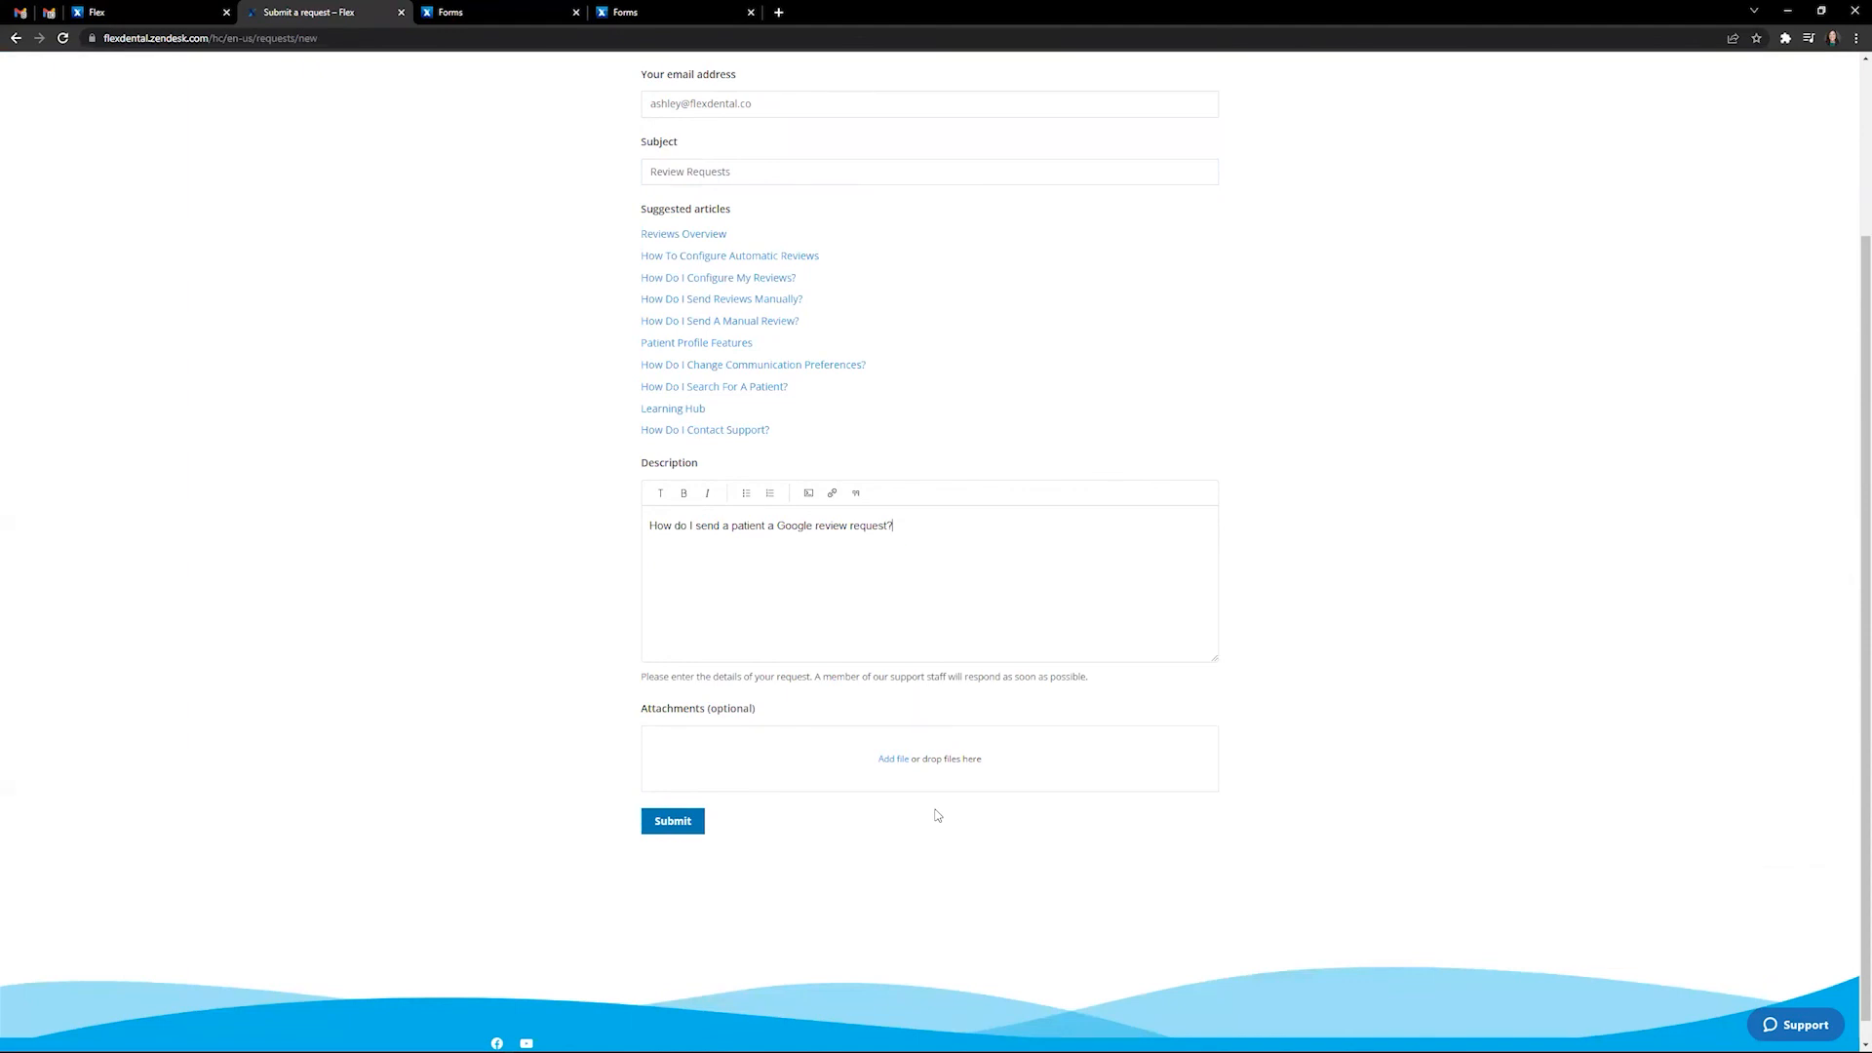
left_click(674, 829)
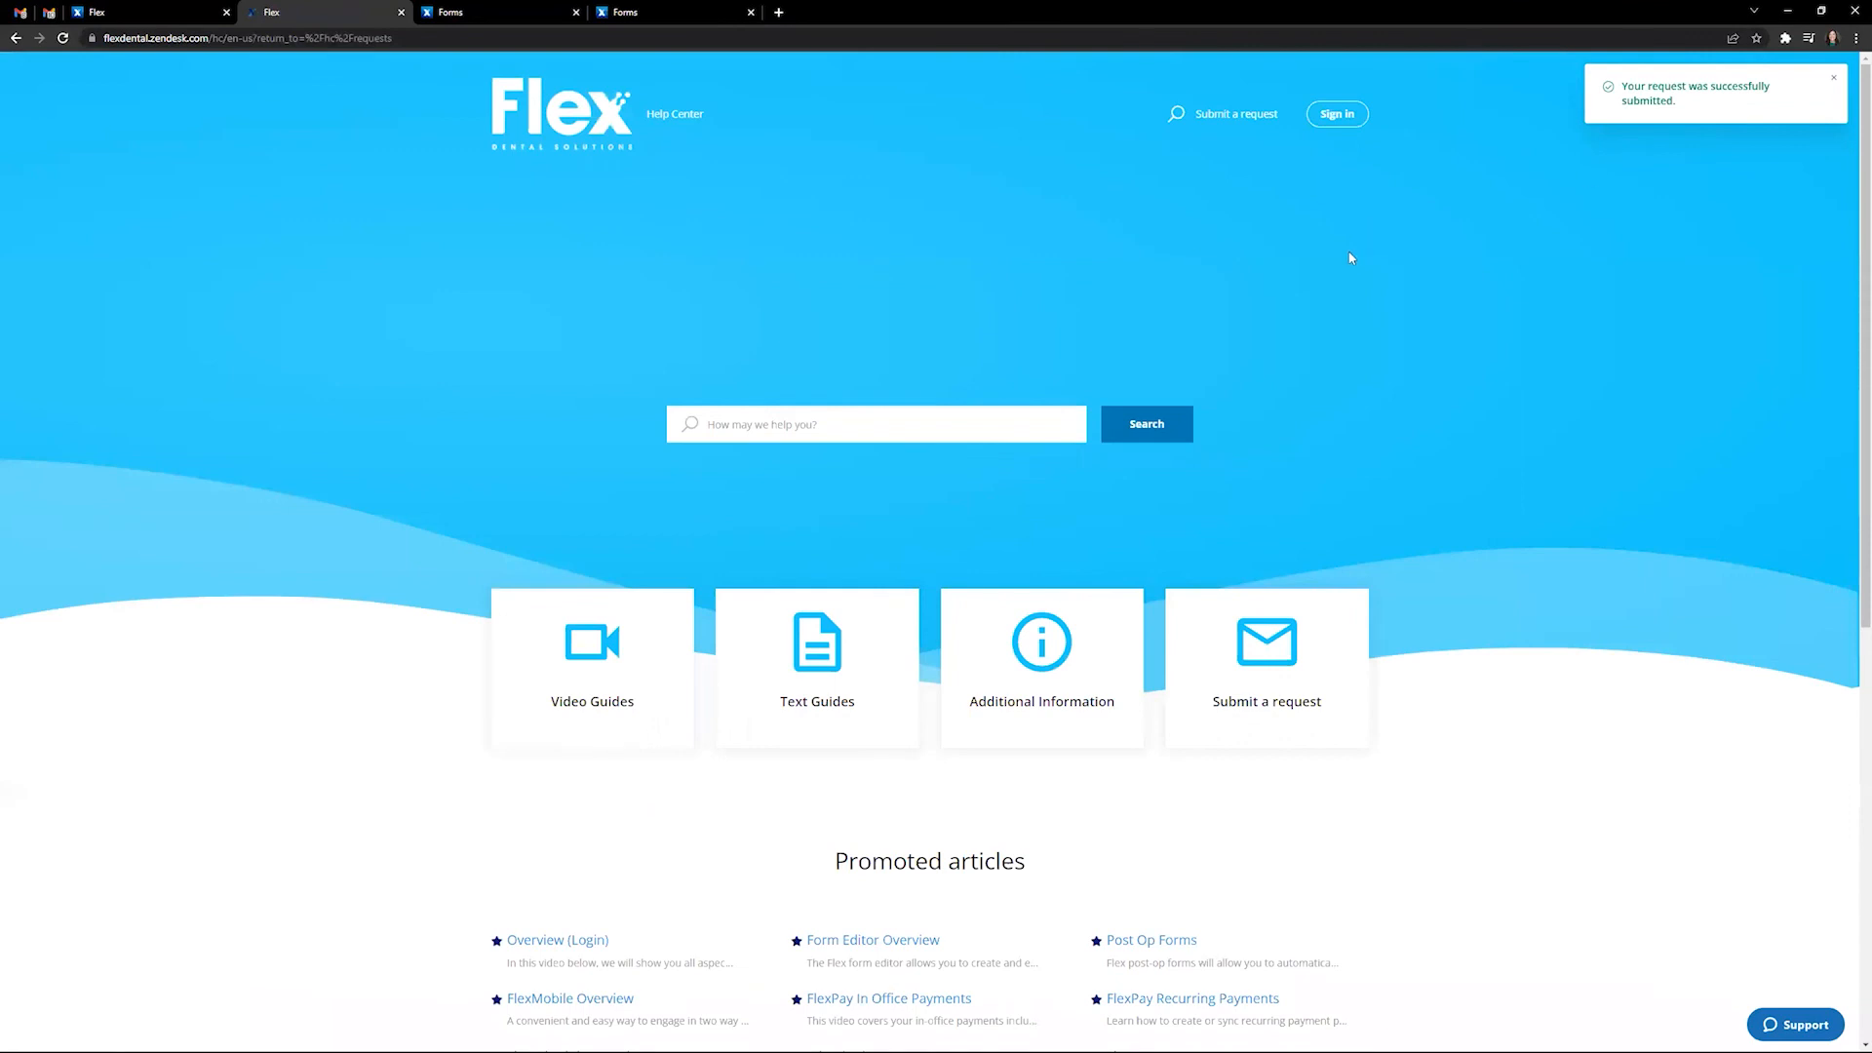
left_click(49, 14)
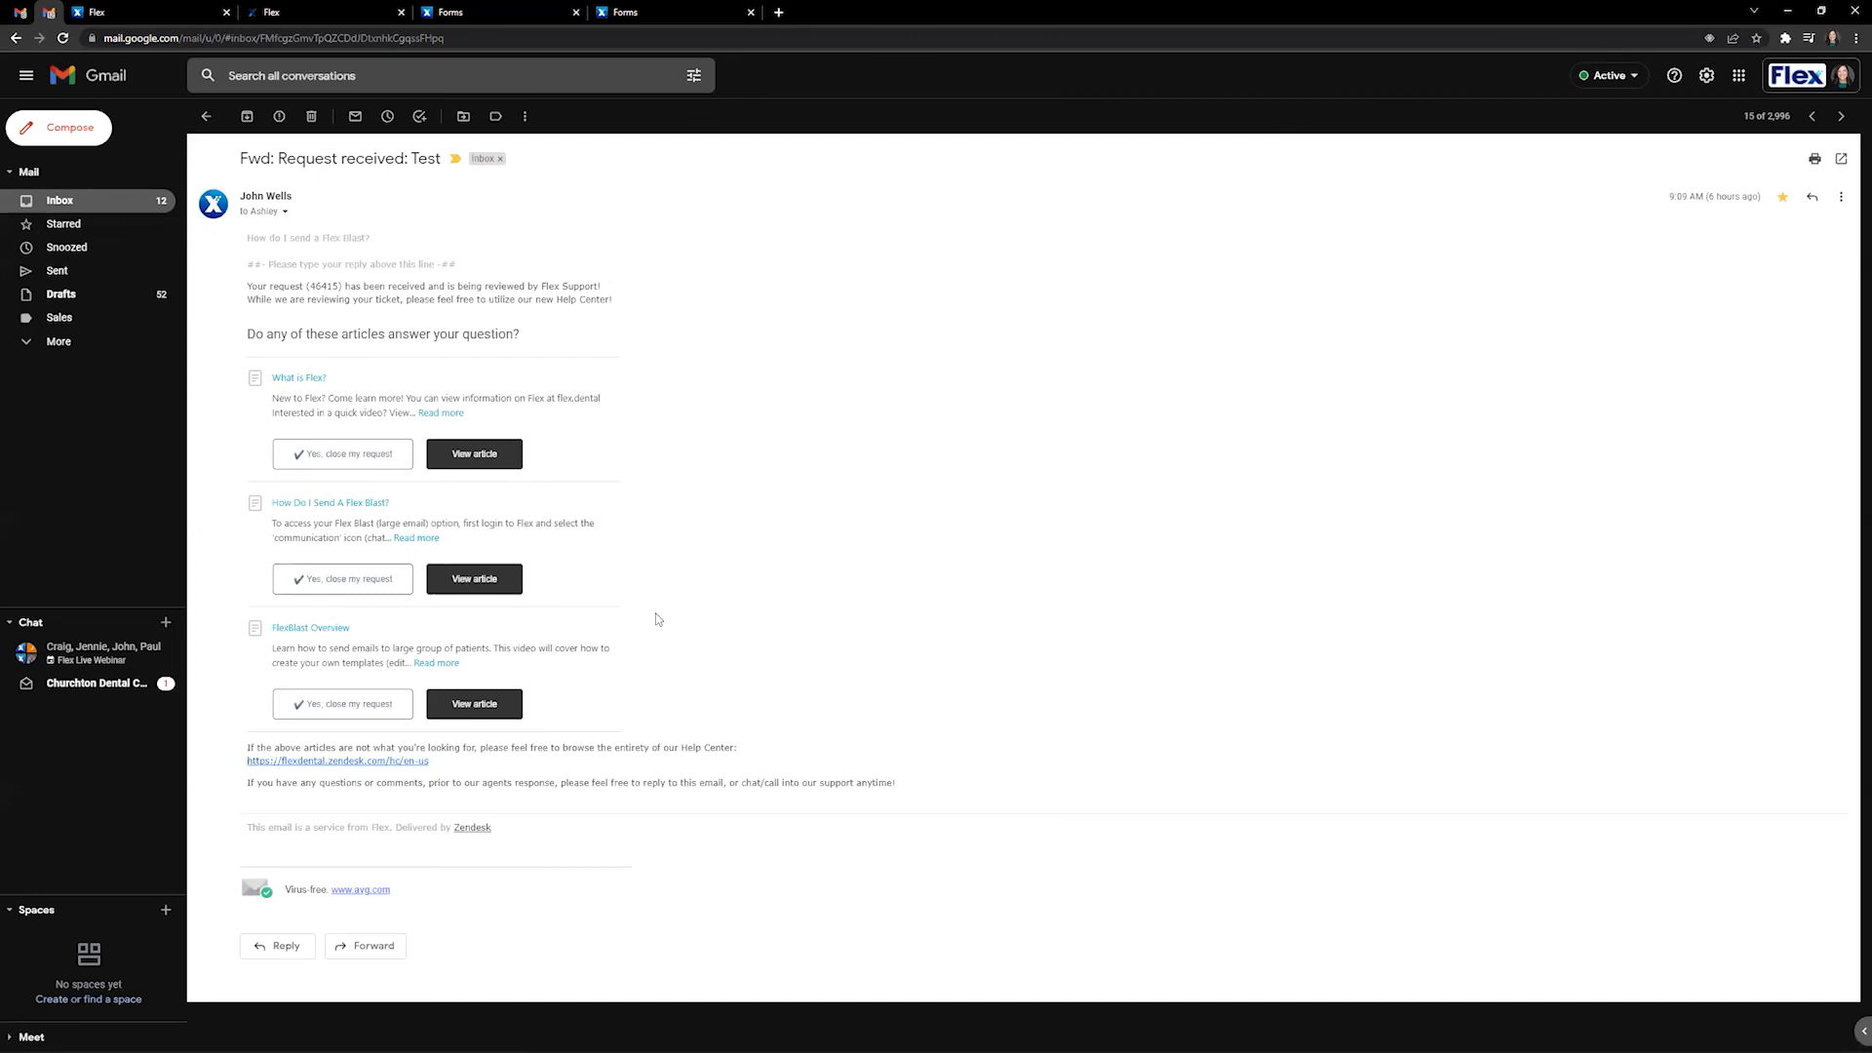
left_click(320, 12)
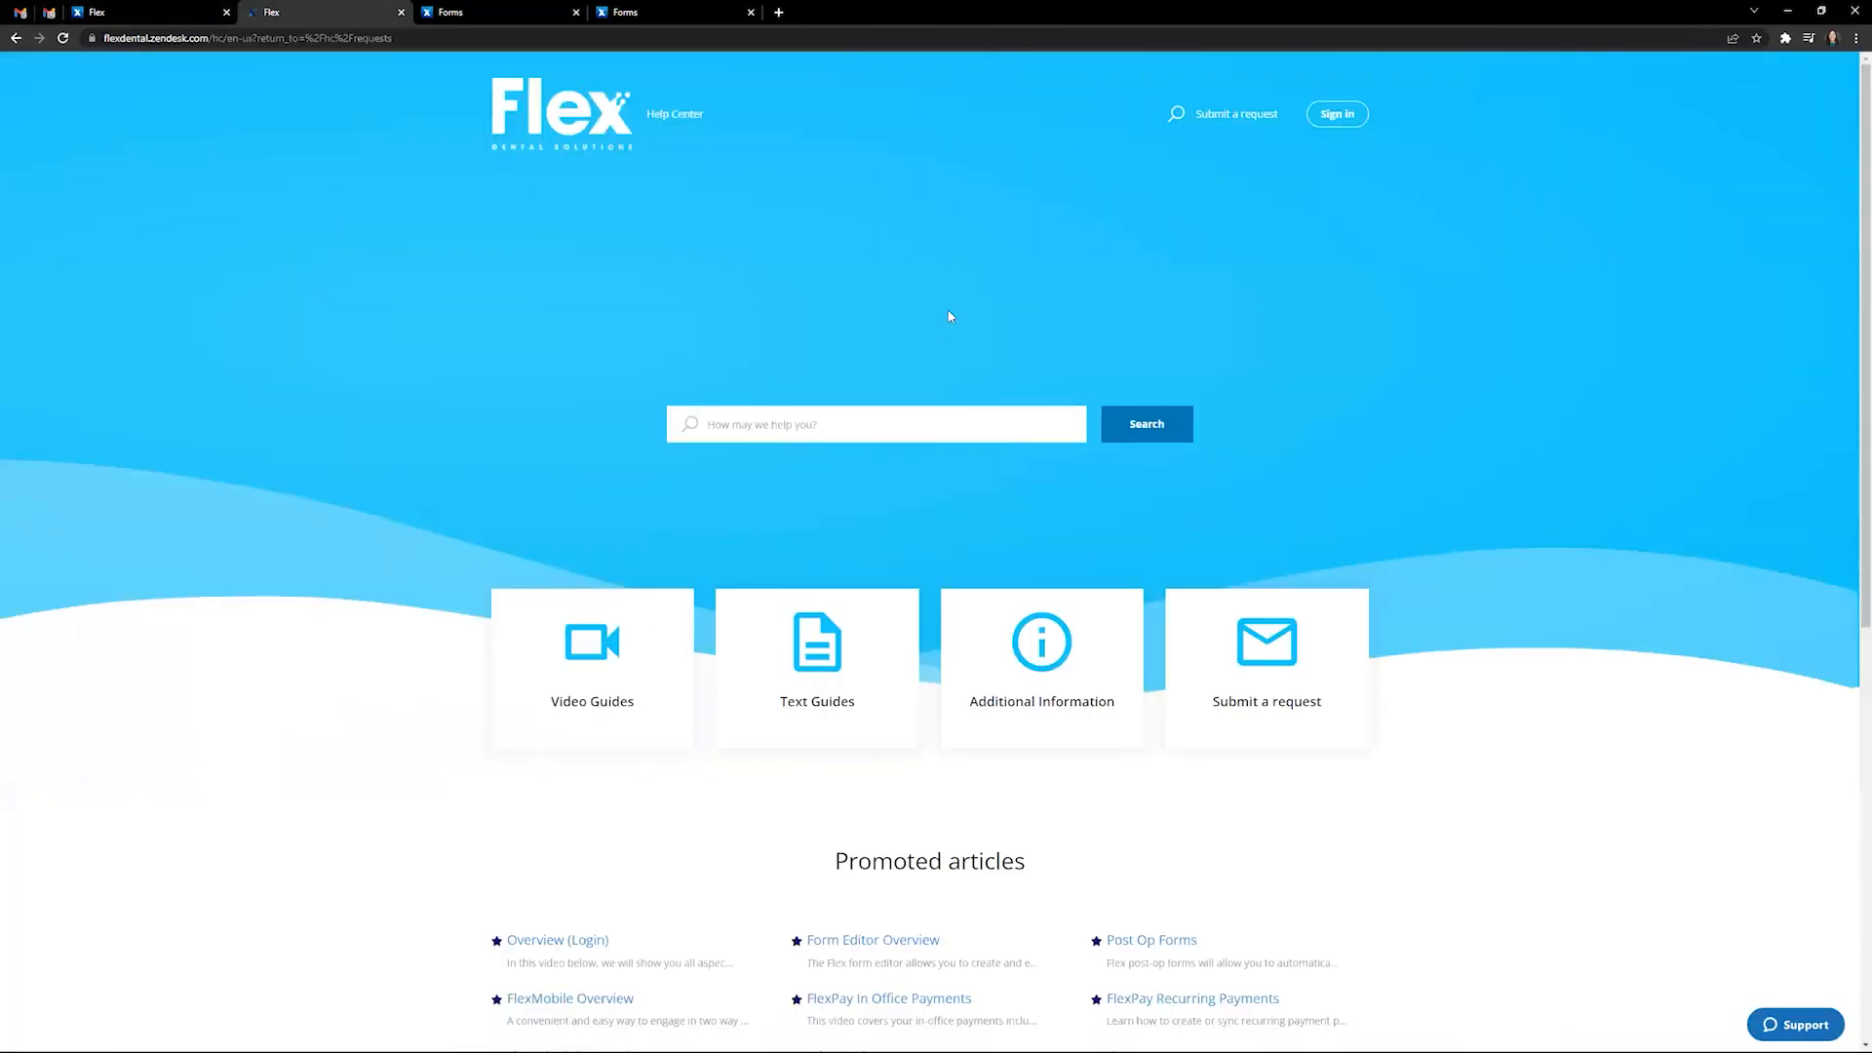
- Sign in to the Help Center account after checking the create-a-password email in Gmail
left_click(1347, 116)
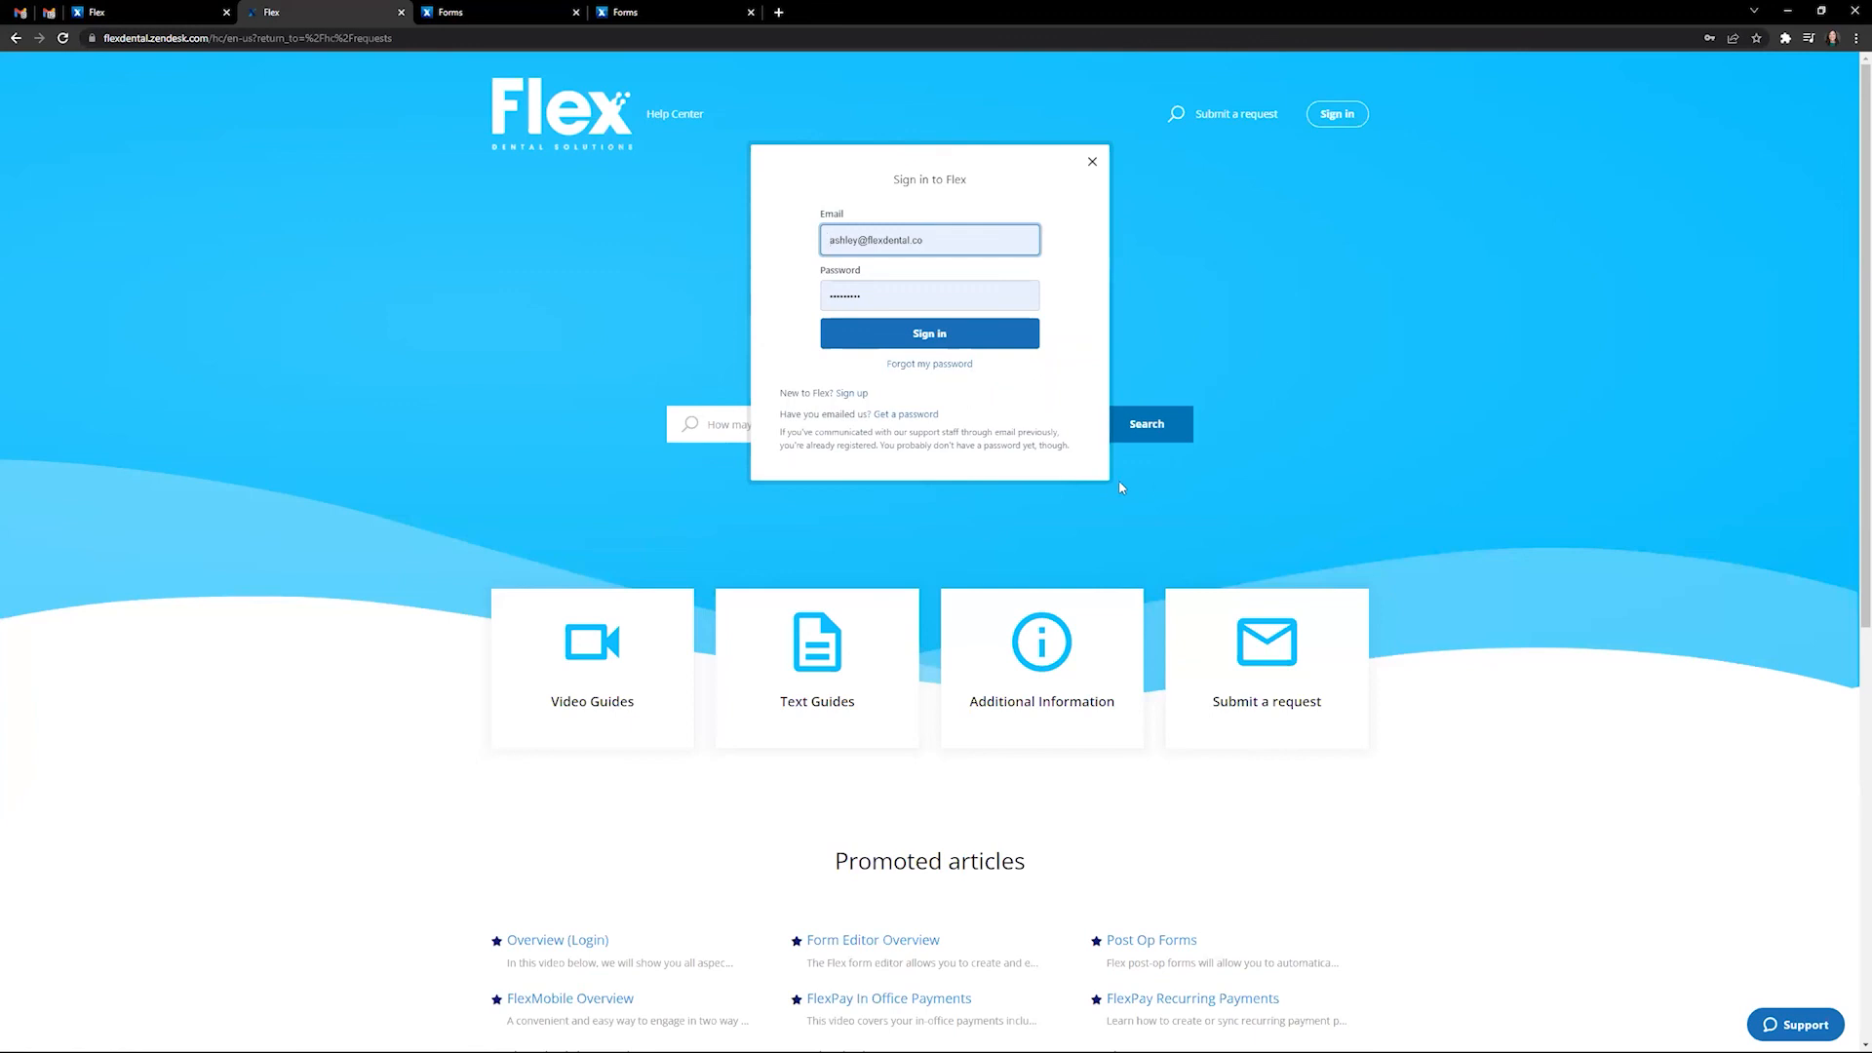
left_click_drag(1095, 458, 773, 417)
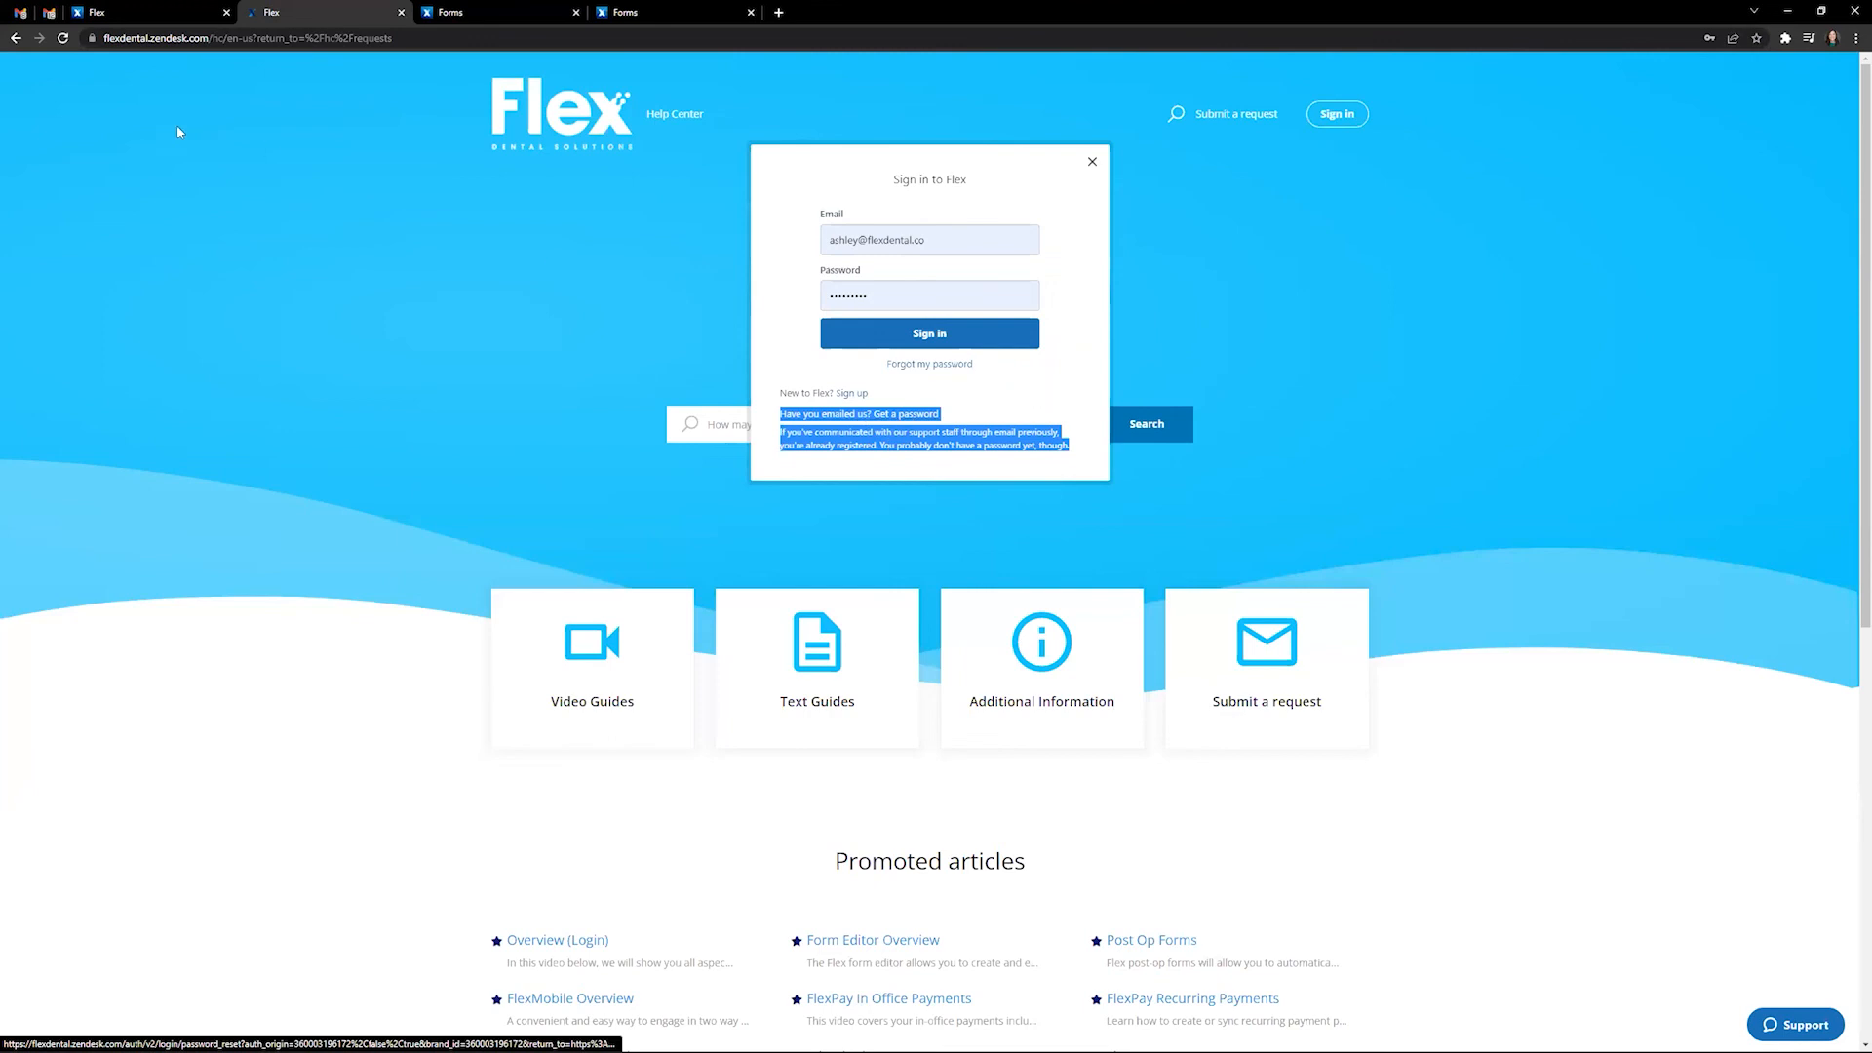
left_click(32, 12)
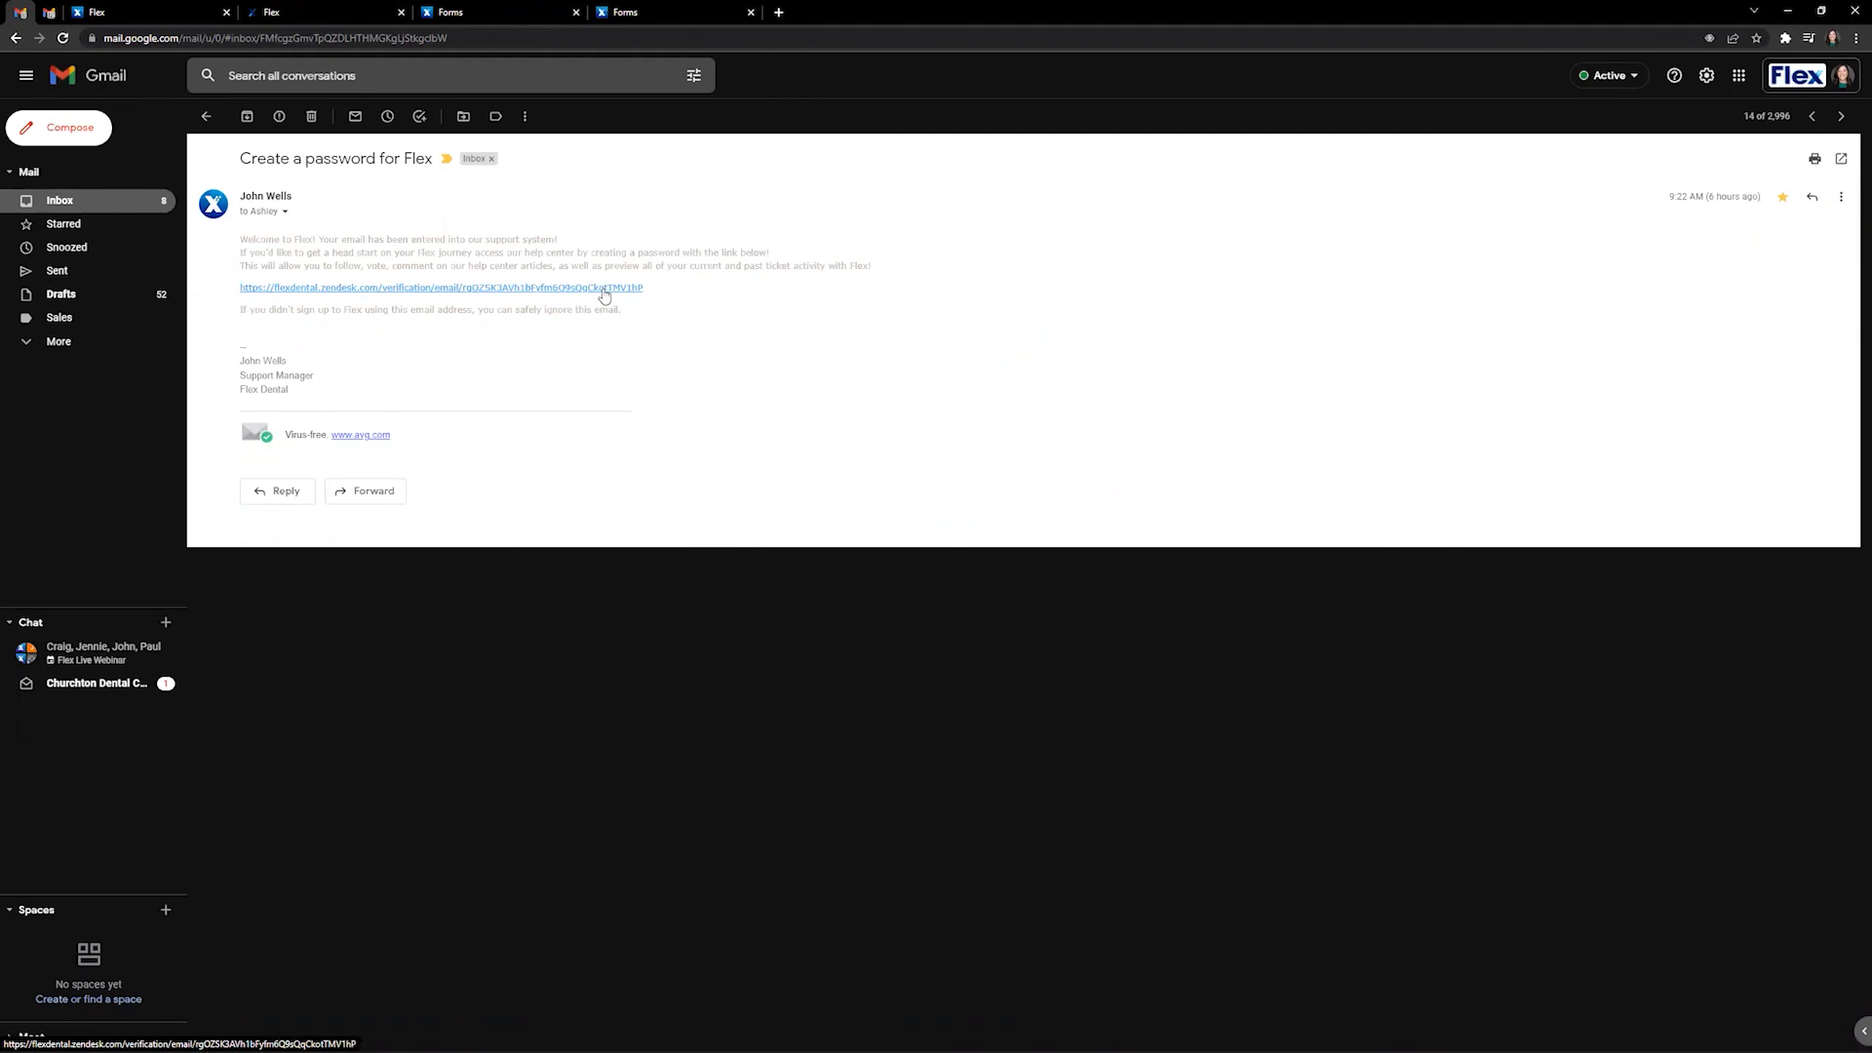
left_click(335, 13)
left_click(970, 329)
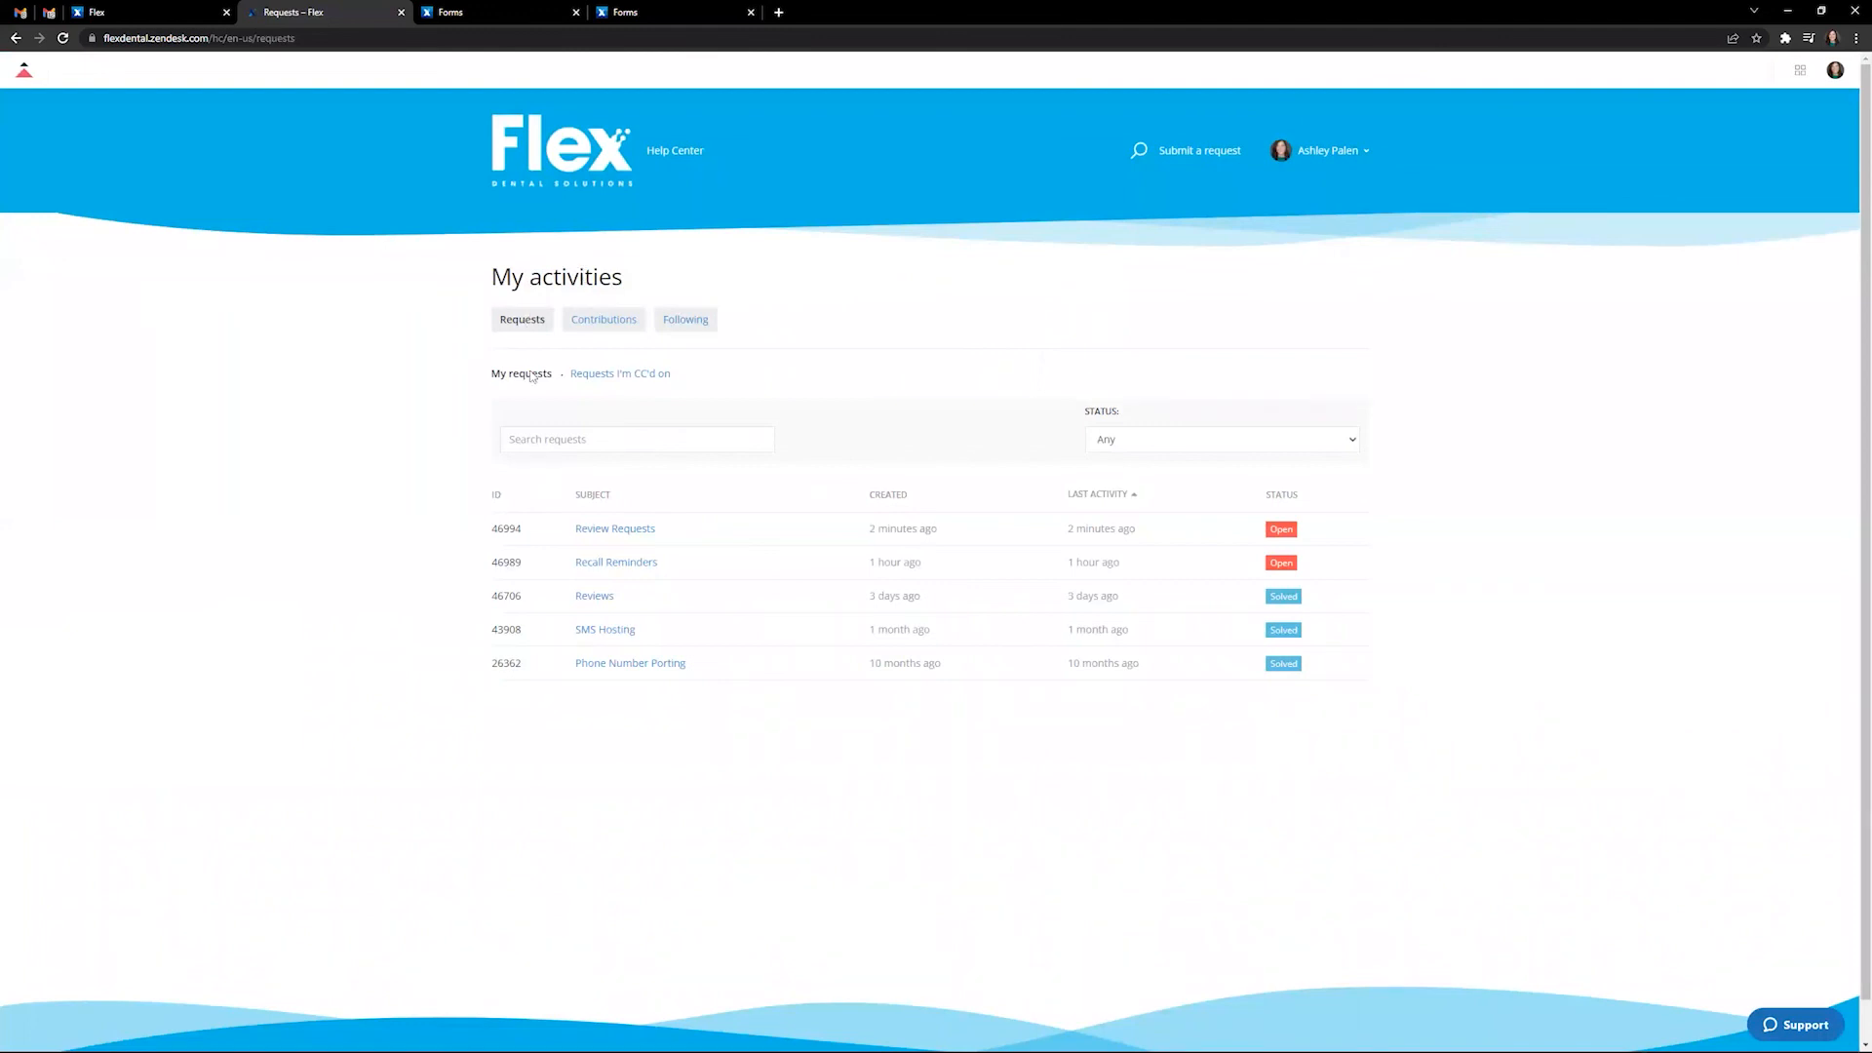
- Review the new Review Requests entry, then view the Contributions and Following pages
left_click_drag(668, 529, 573, 529)
mouse_move(1271, 562)
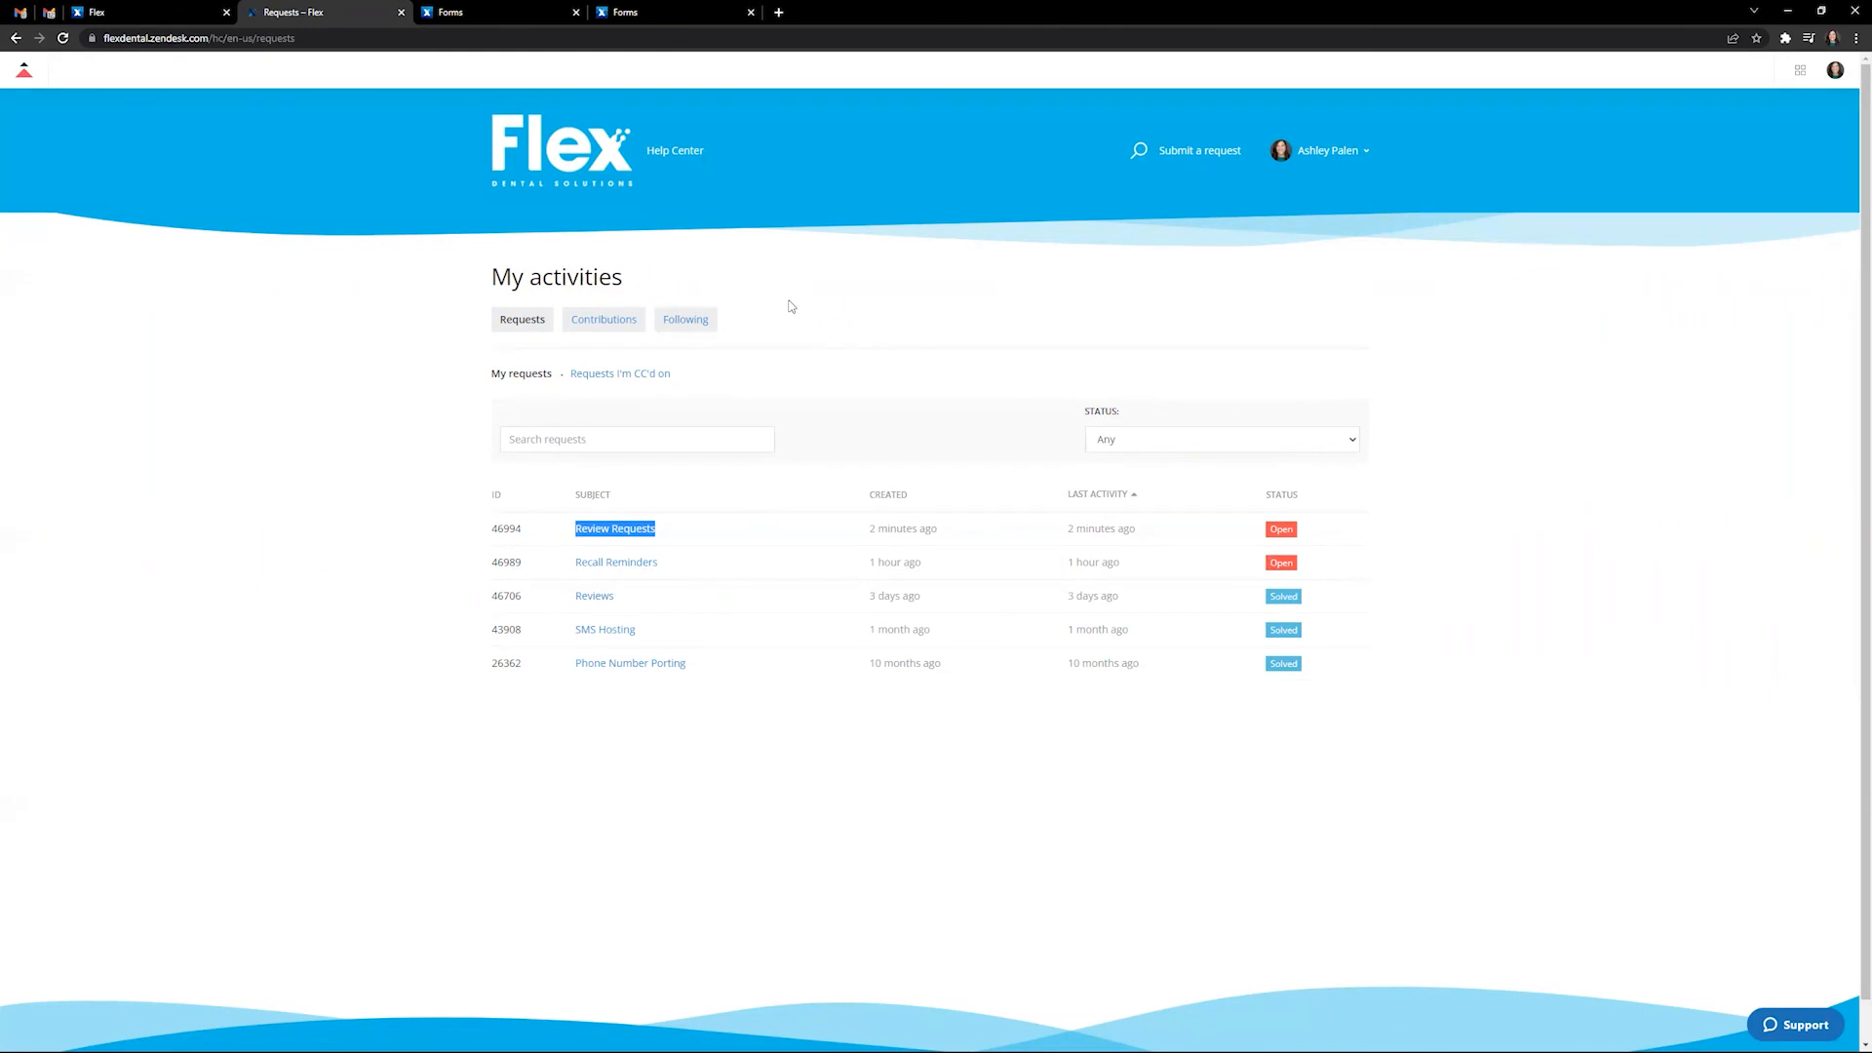
left_click(617, 326)
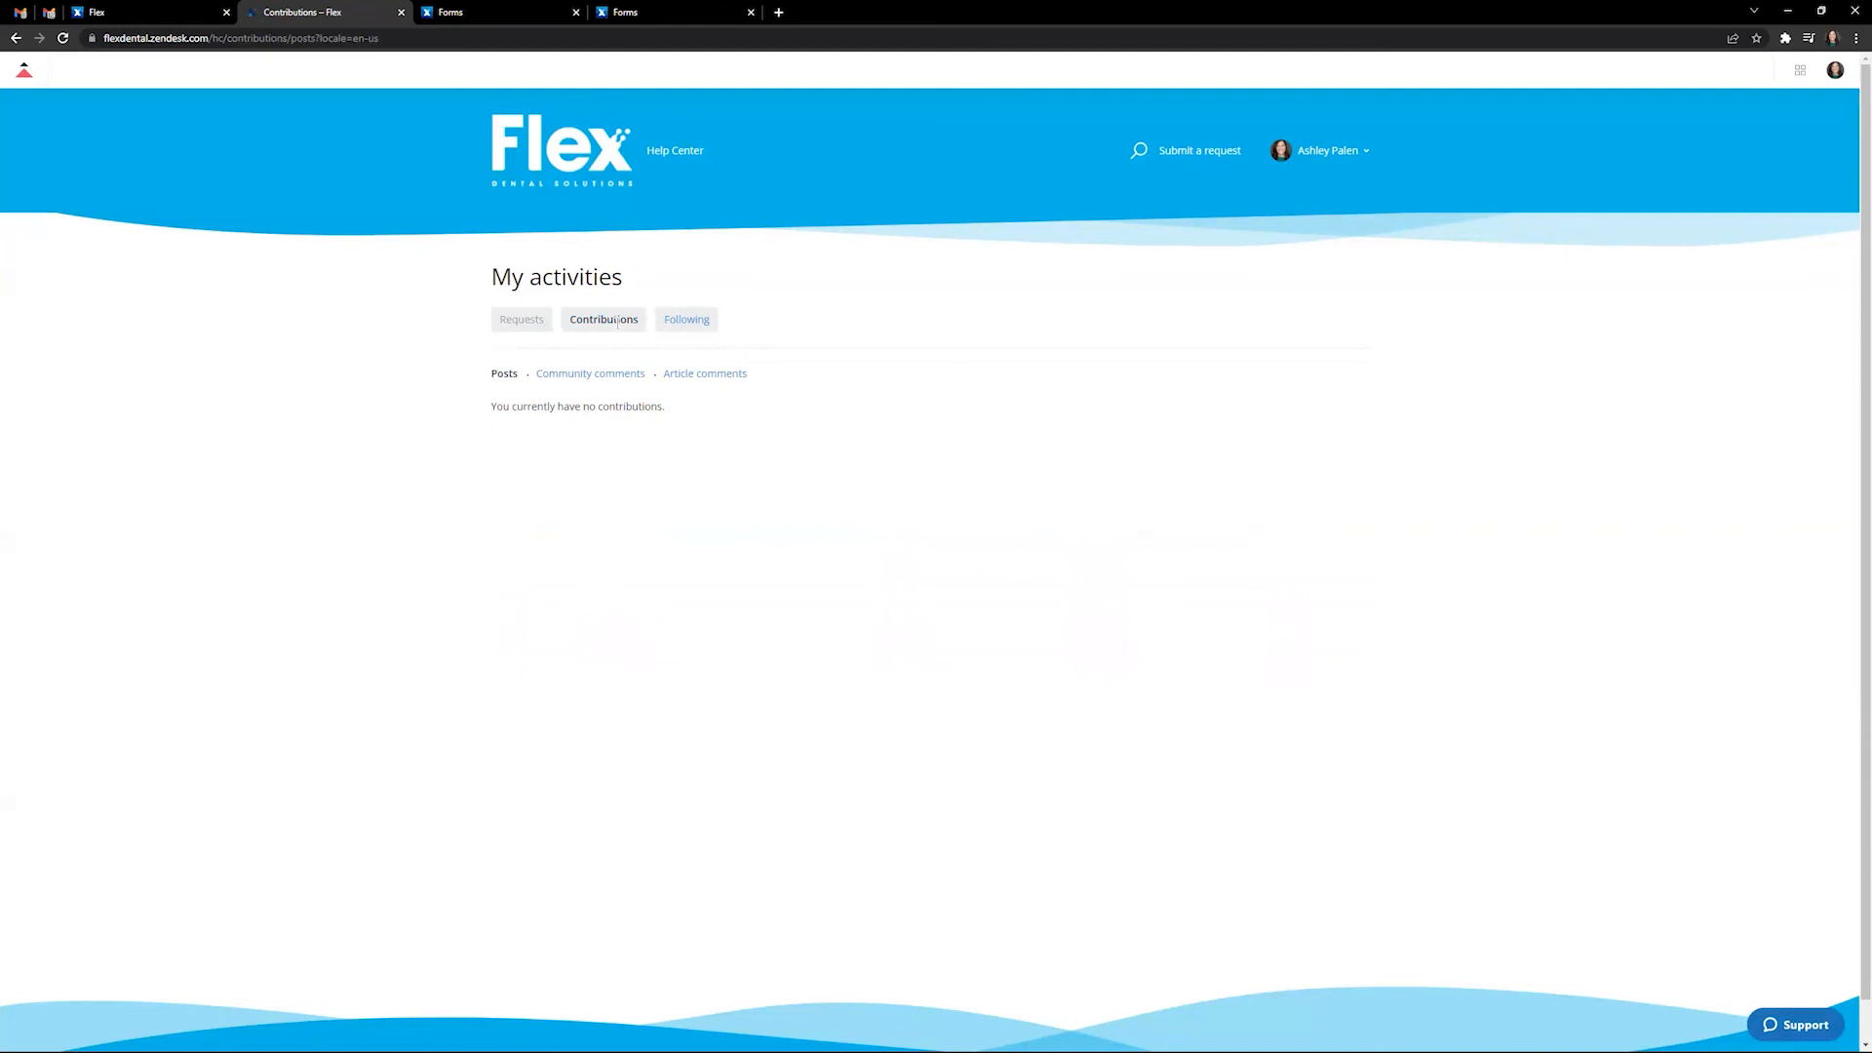
left_click(693, 325)
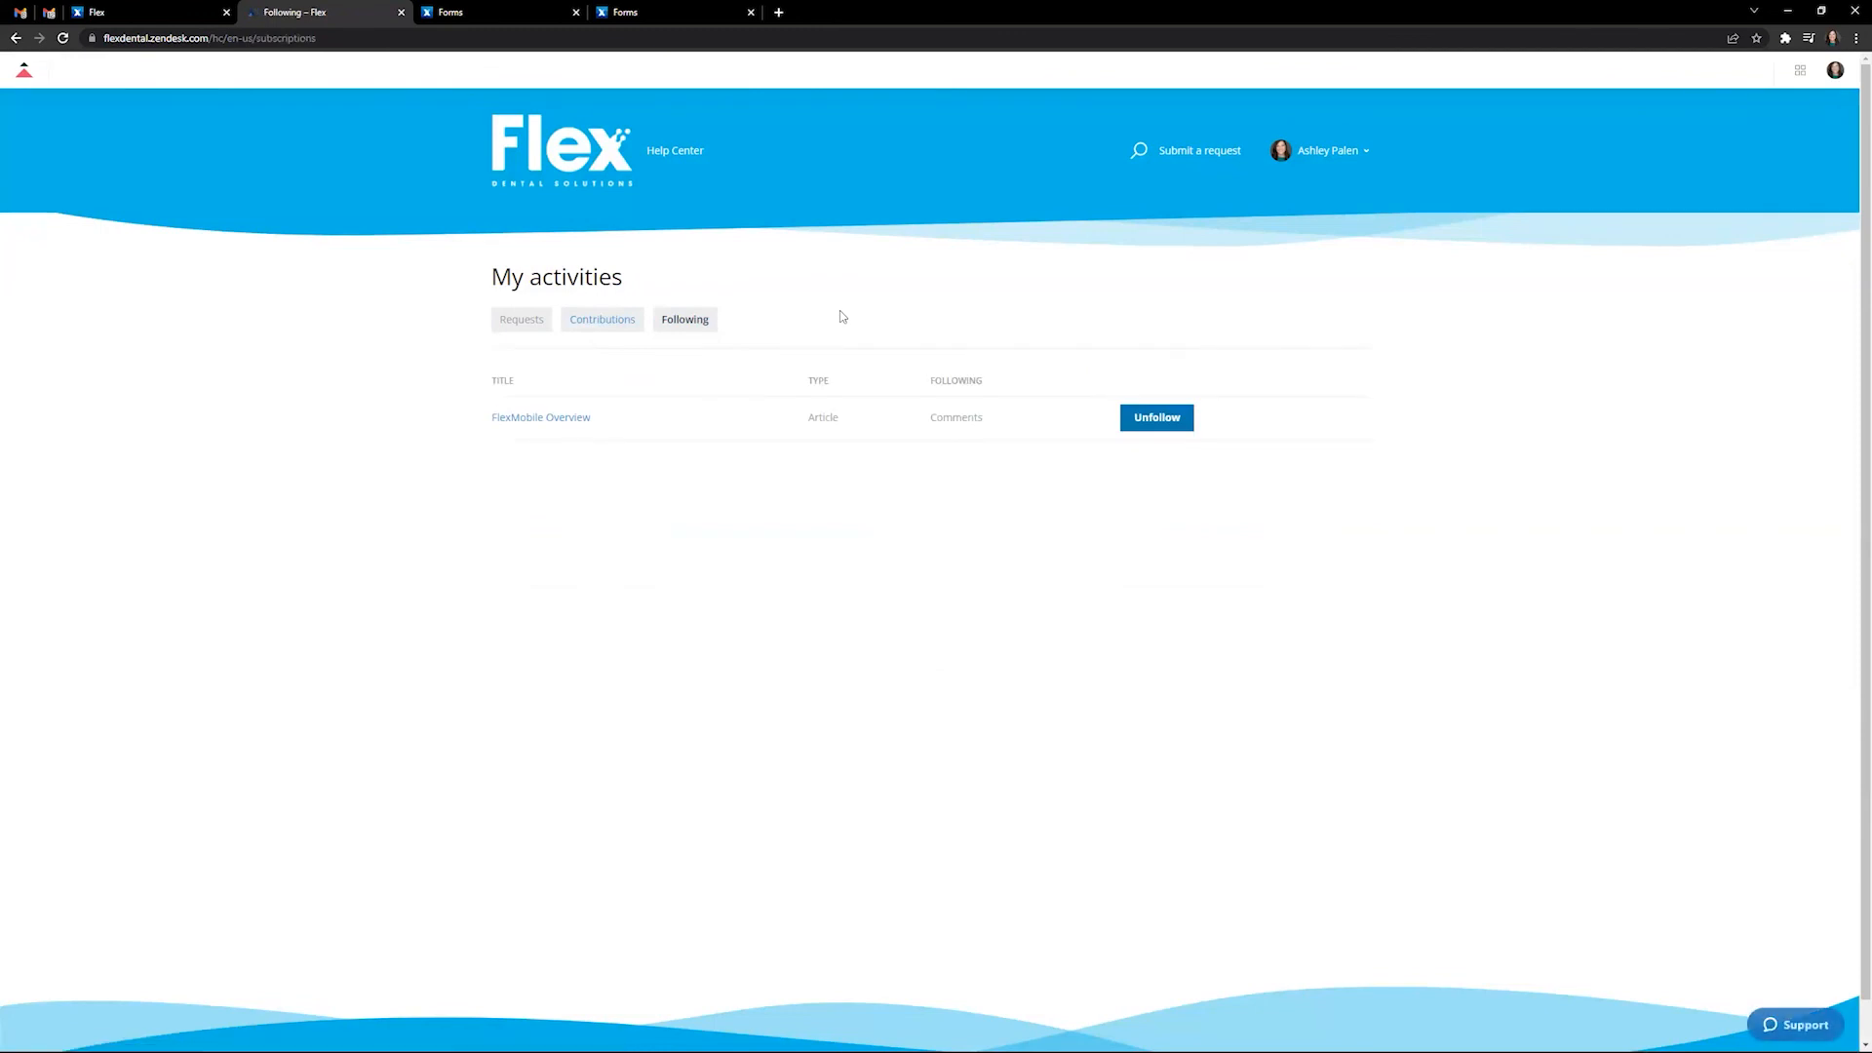
- Open the followed FlexMobile Overview article and look at its comment box
left_click(549, 419)
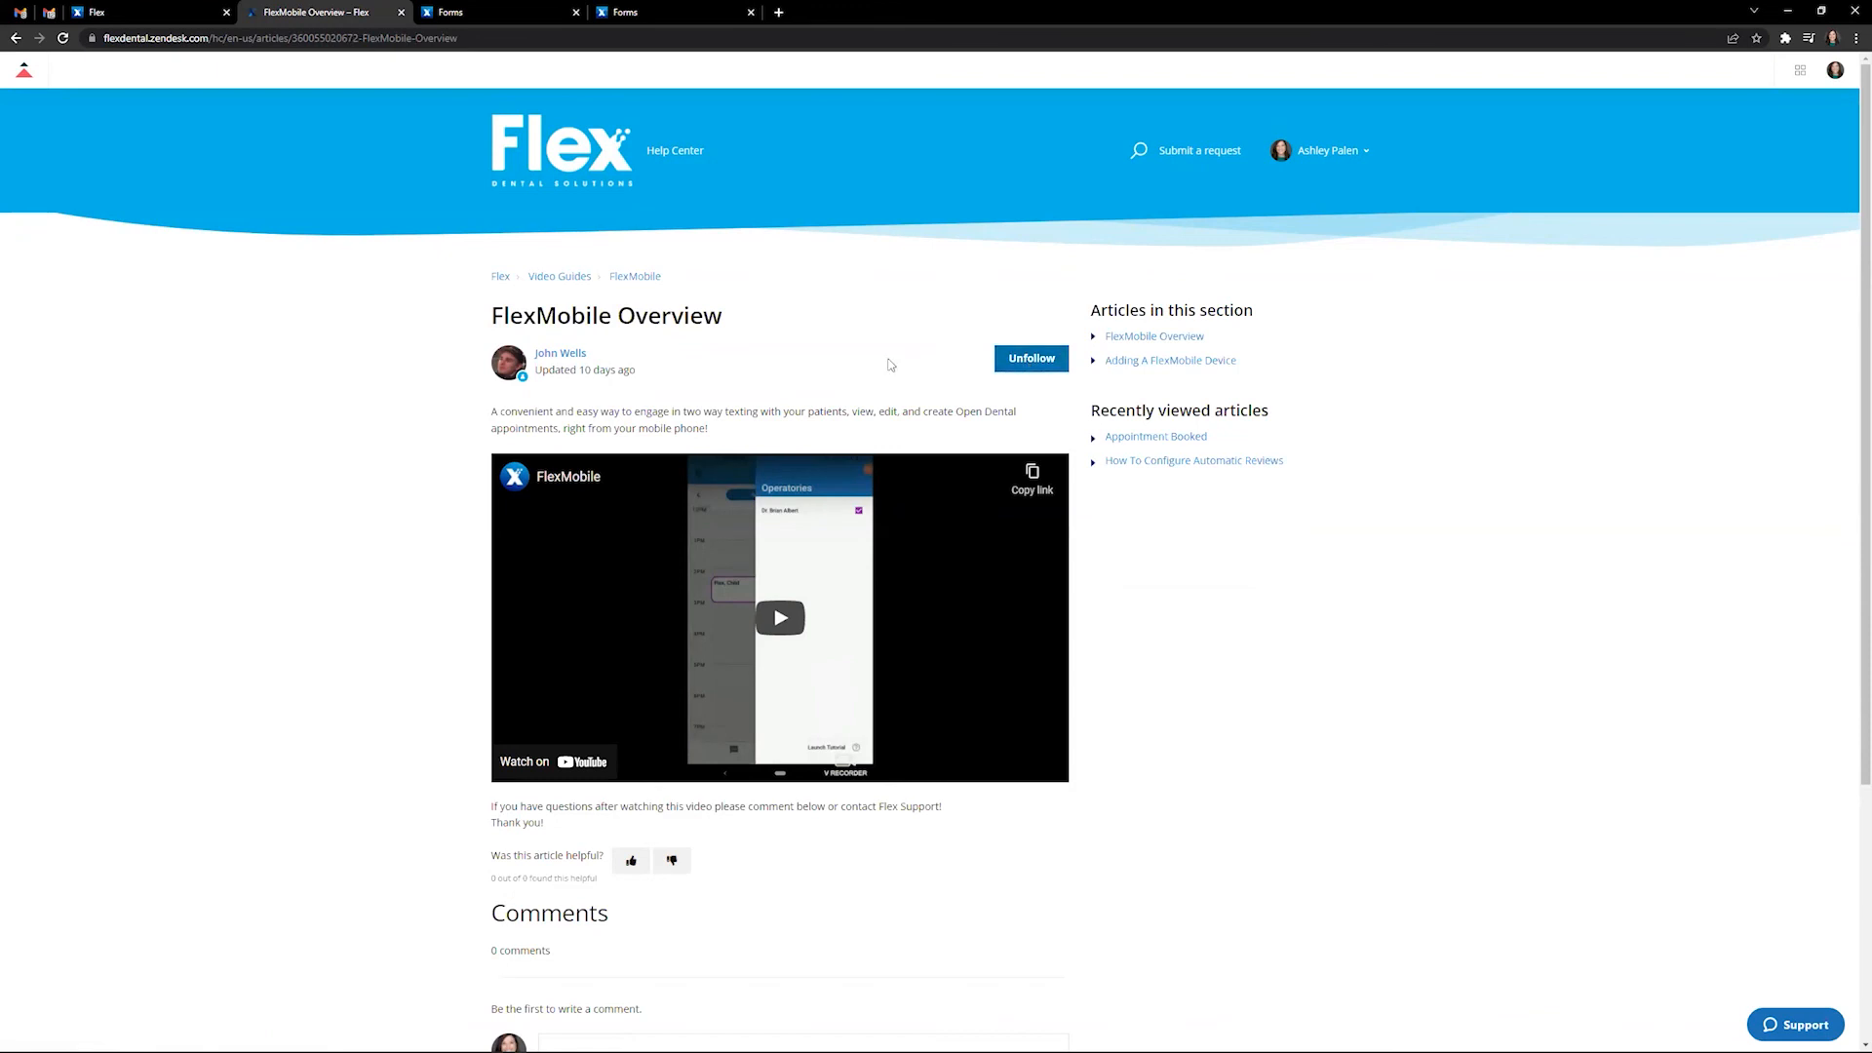
scroll(885, 352, "down", 2)
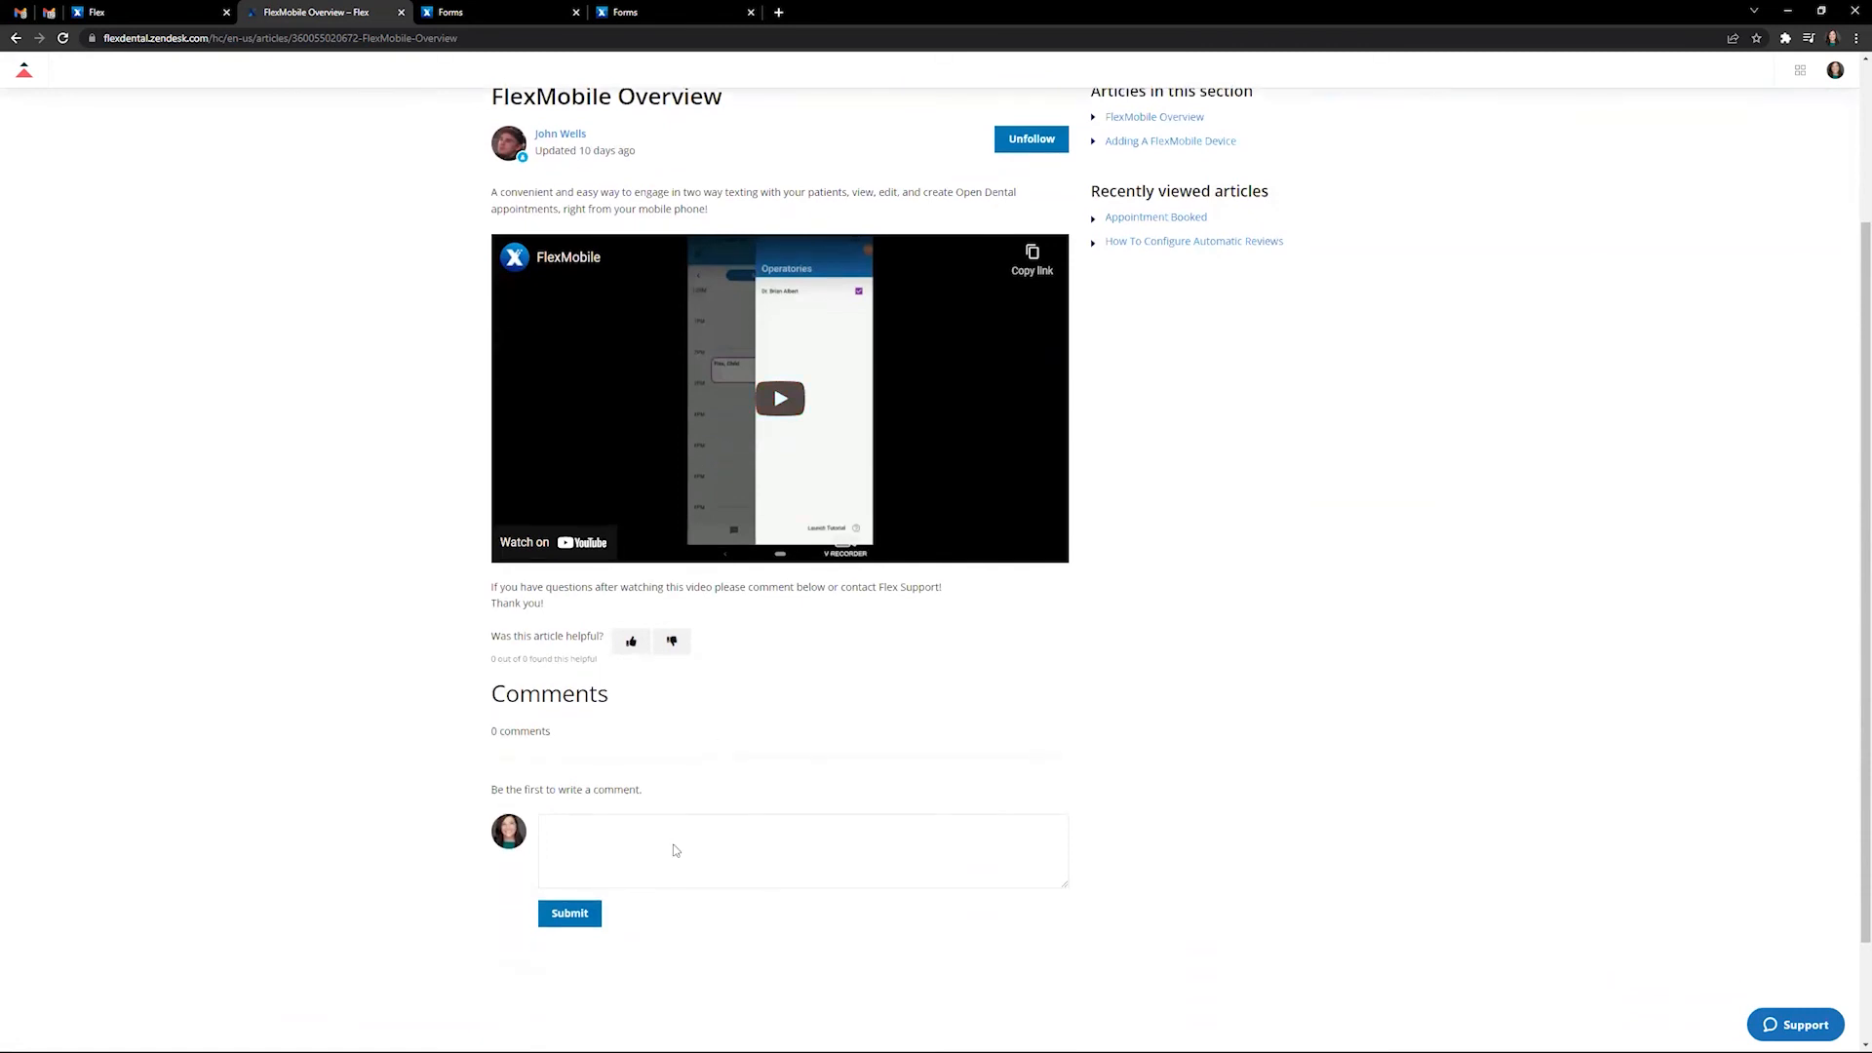
left_click(675, 850)
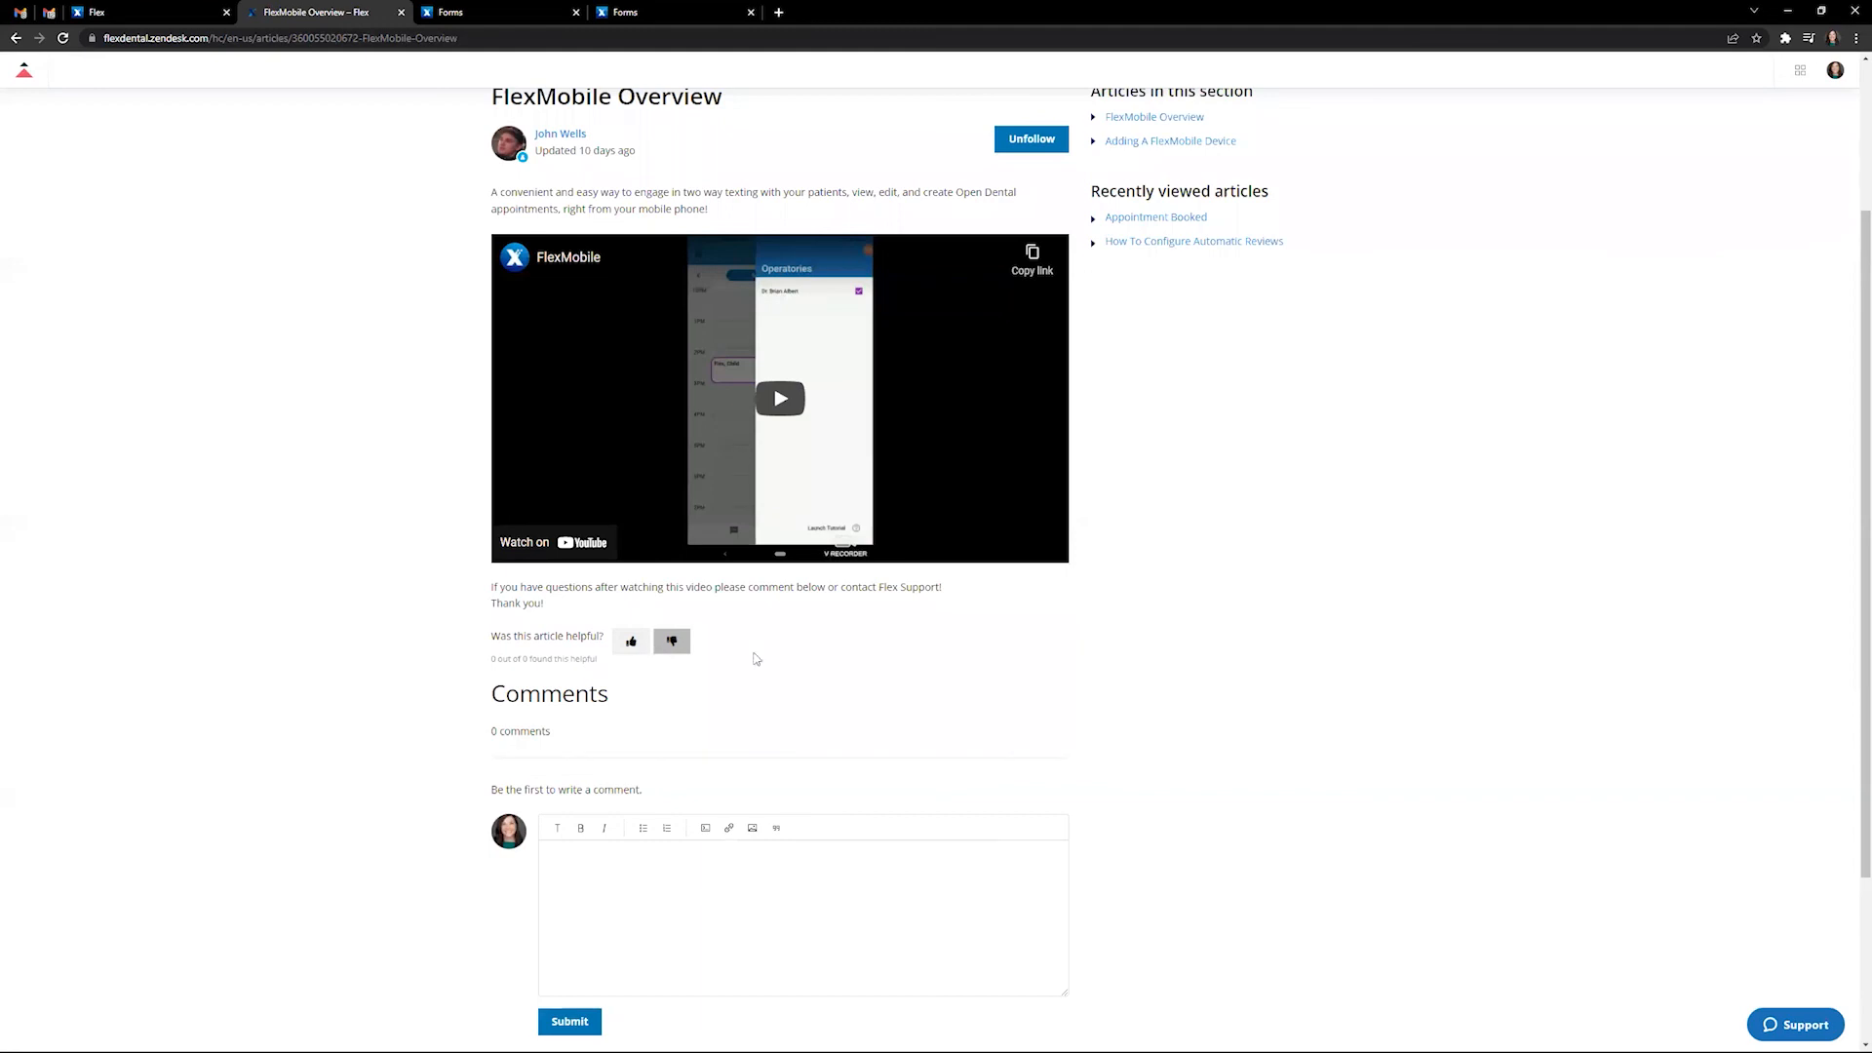
scroll(1266, 652, "up", 3)
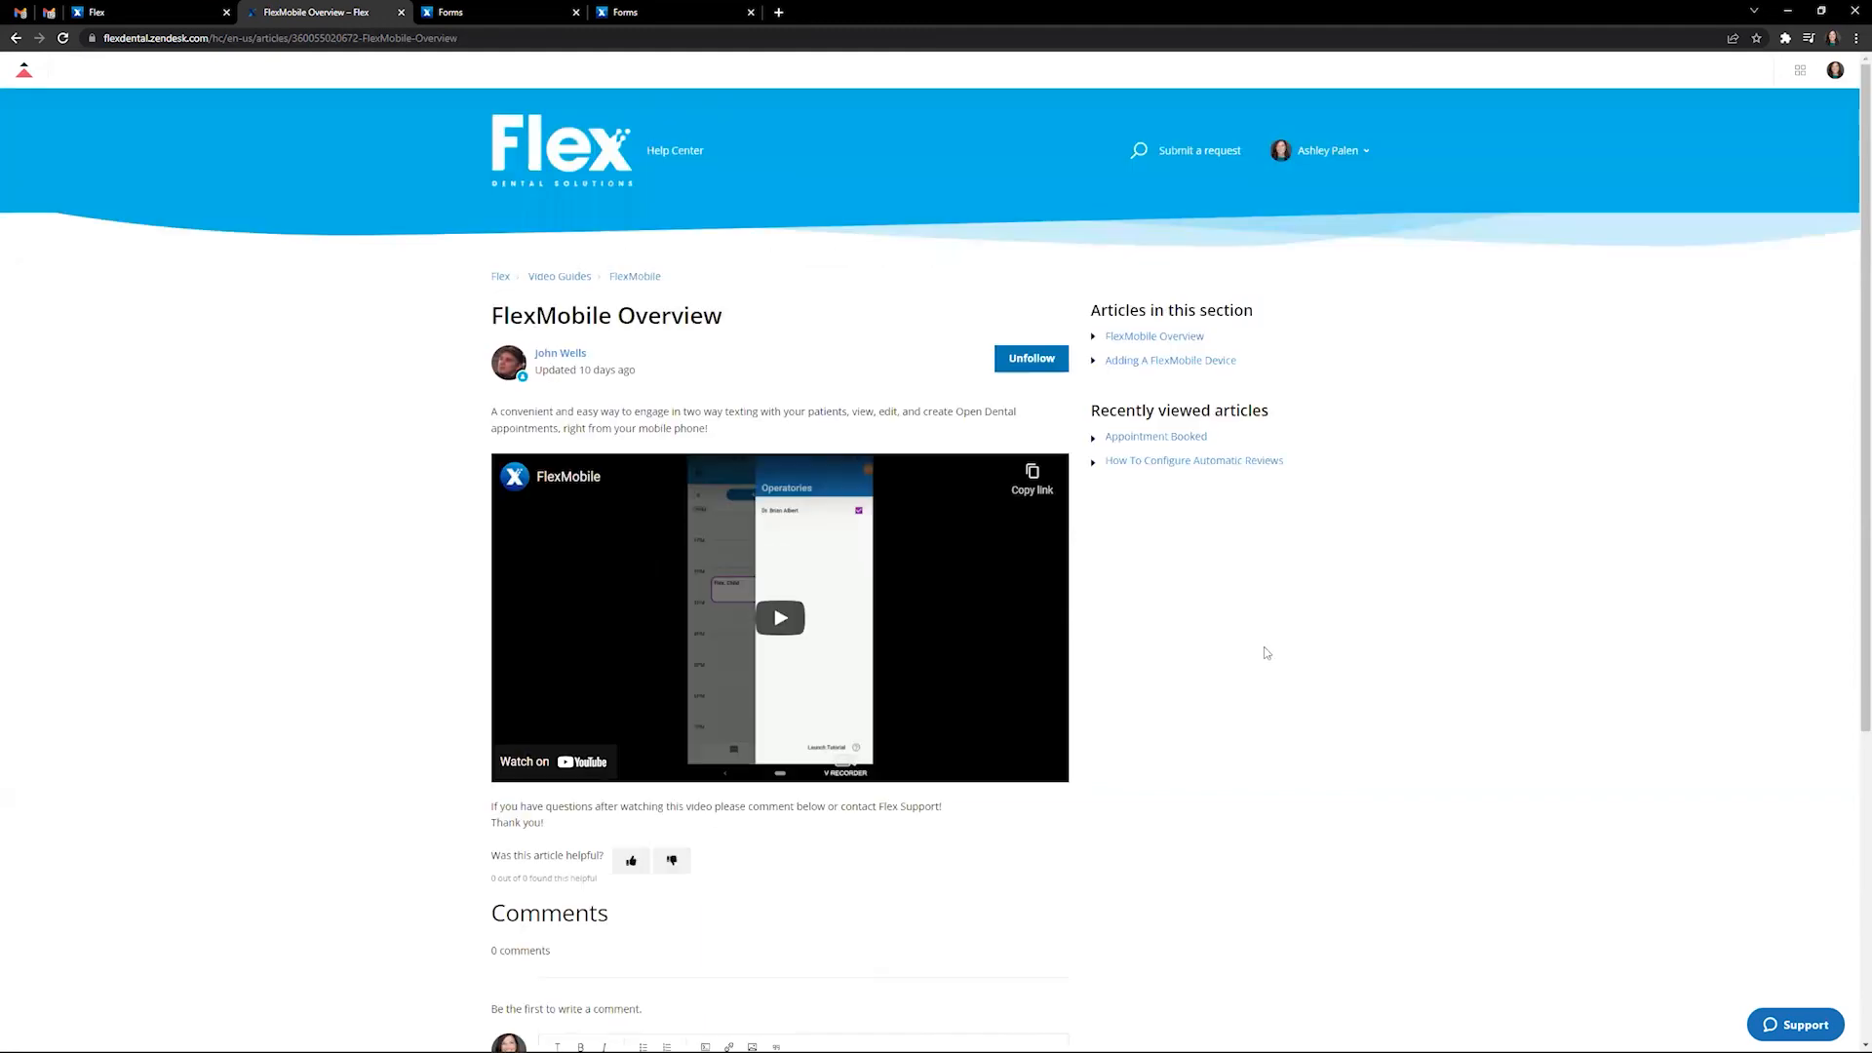